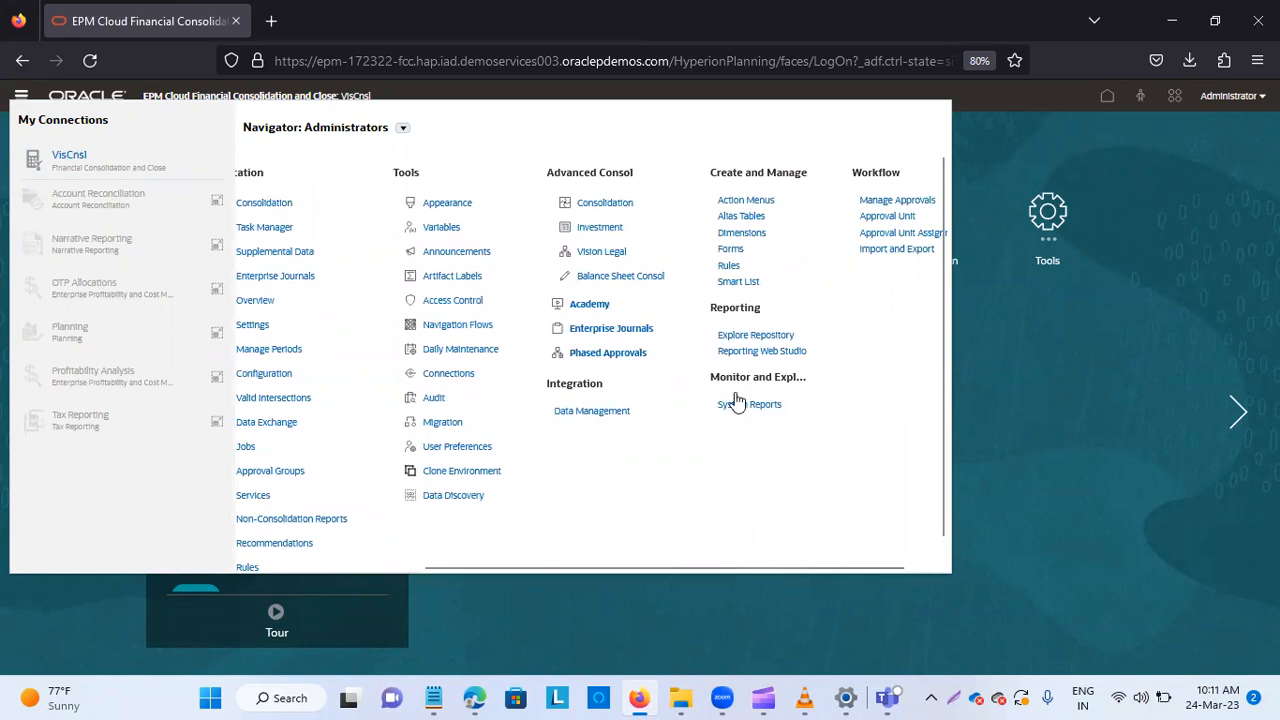
Allow pop-up windows for this site in the browser and maximize the application window that opens.
left_click(772, 352)
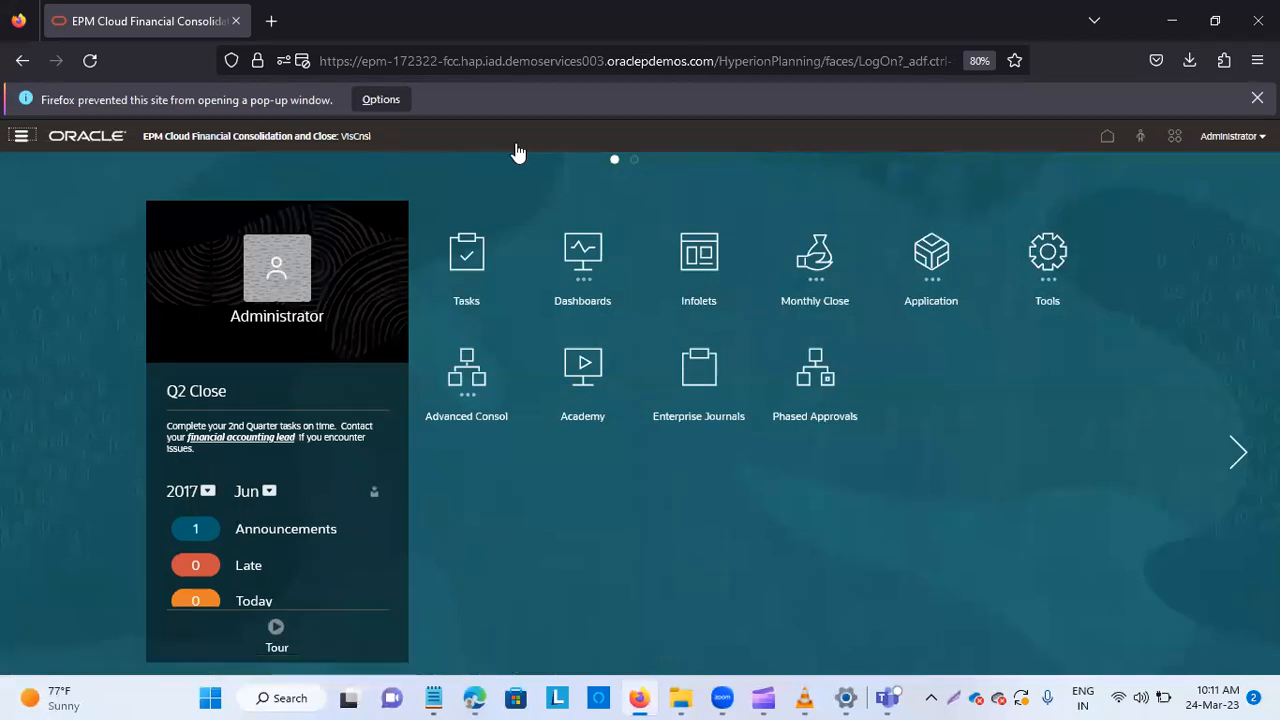
left_click(388, 103)
left_click(407, 133)
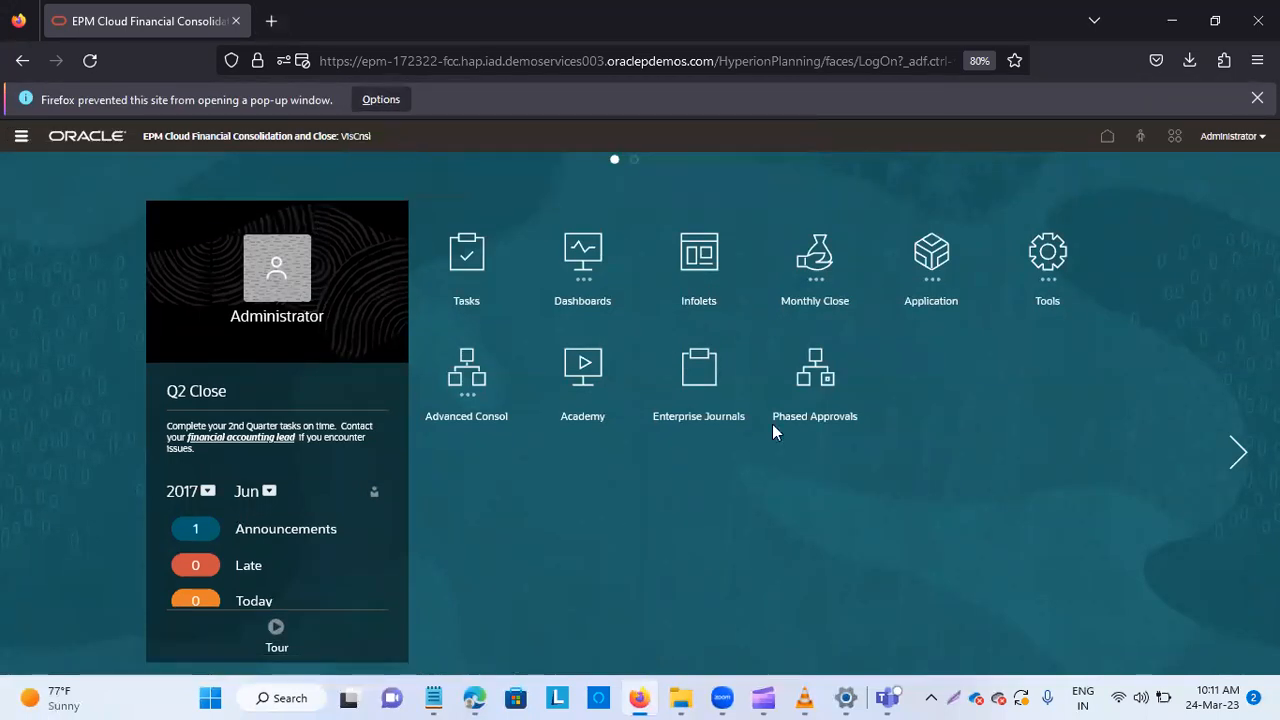
left_click(863, 14)
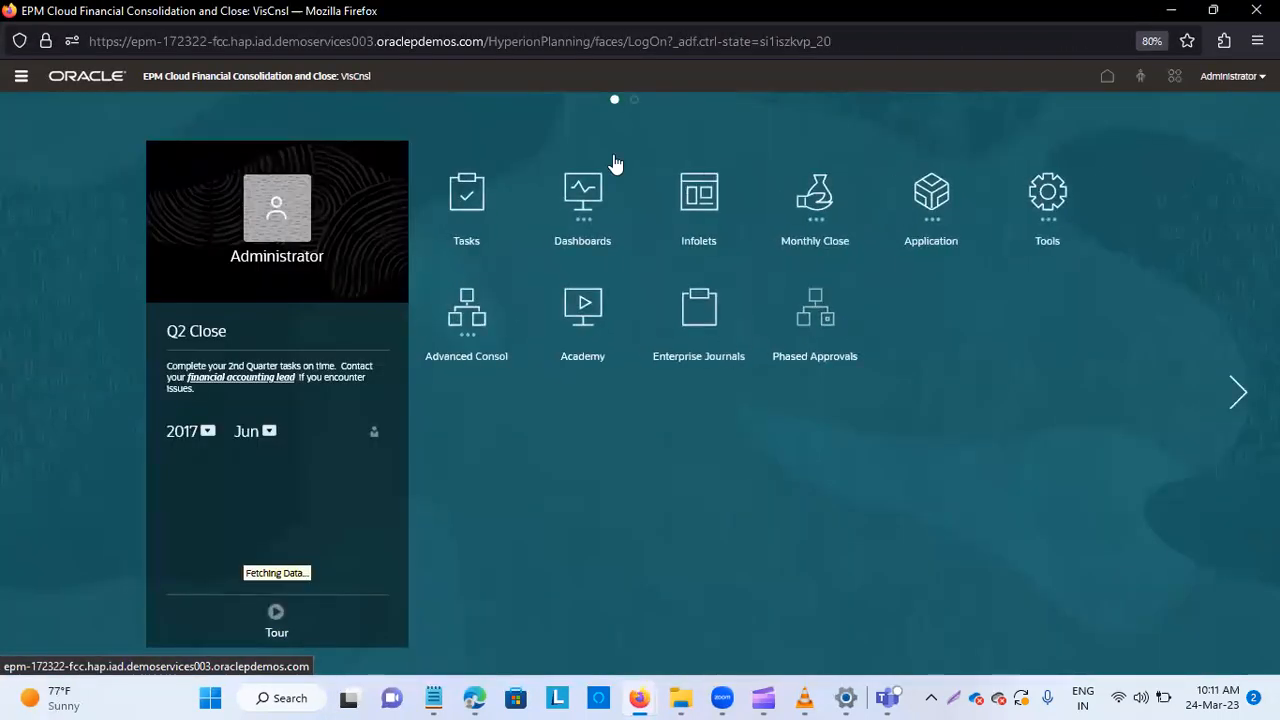
Open Reporting Web Studio from the application's navigator and maximize its window.
left_click(22, 78)
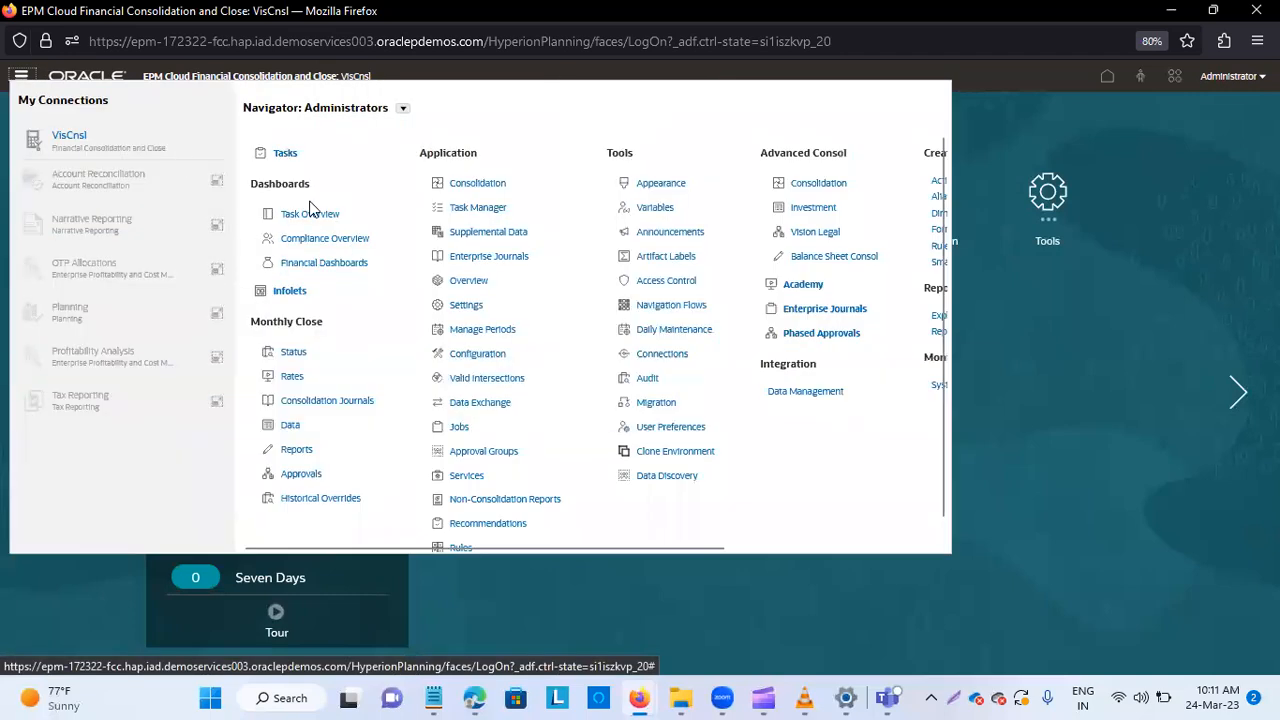
left_click_drag(714, 546, 815, 552)
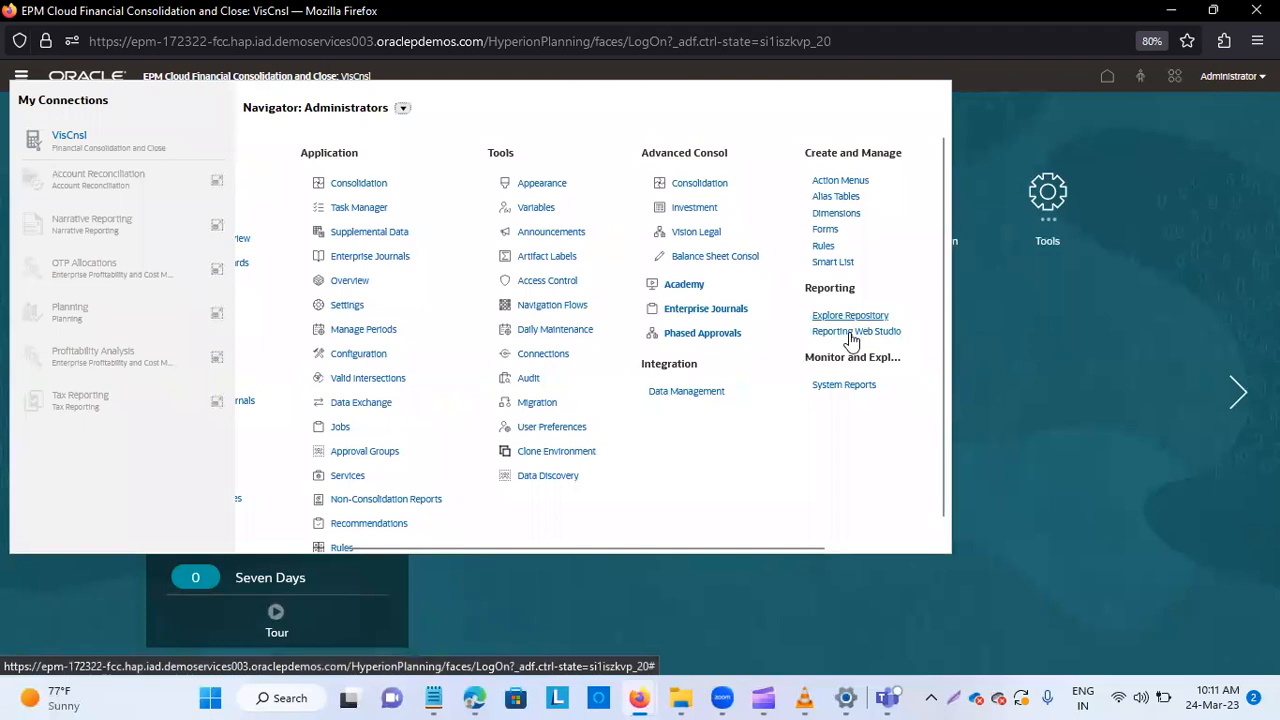
left_click(852, 333)
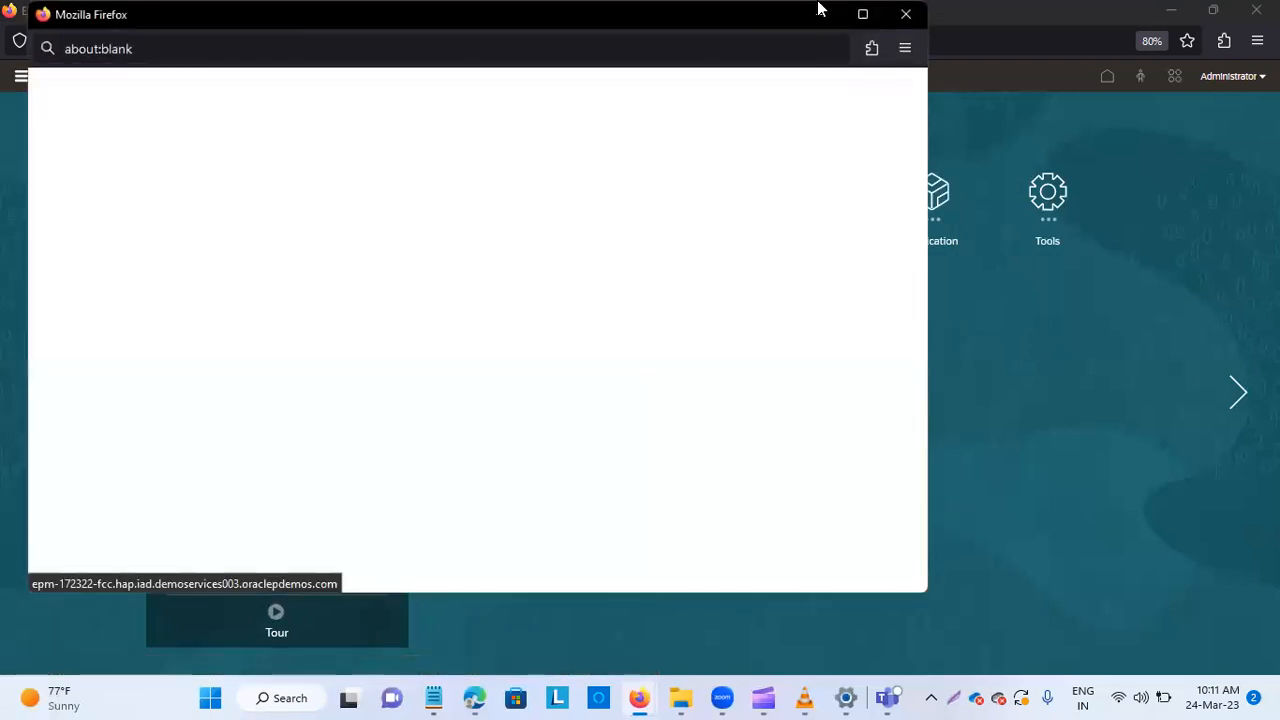
left_click(862, 14)
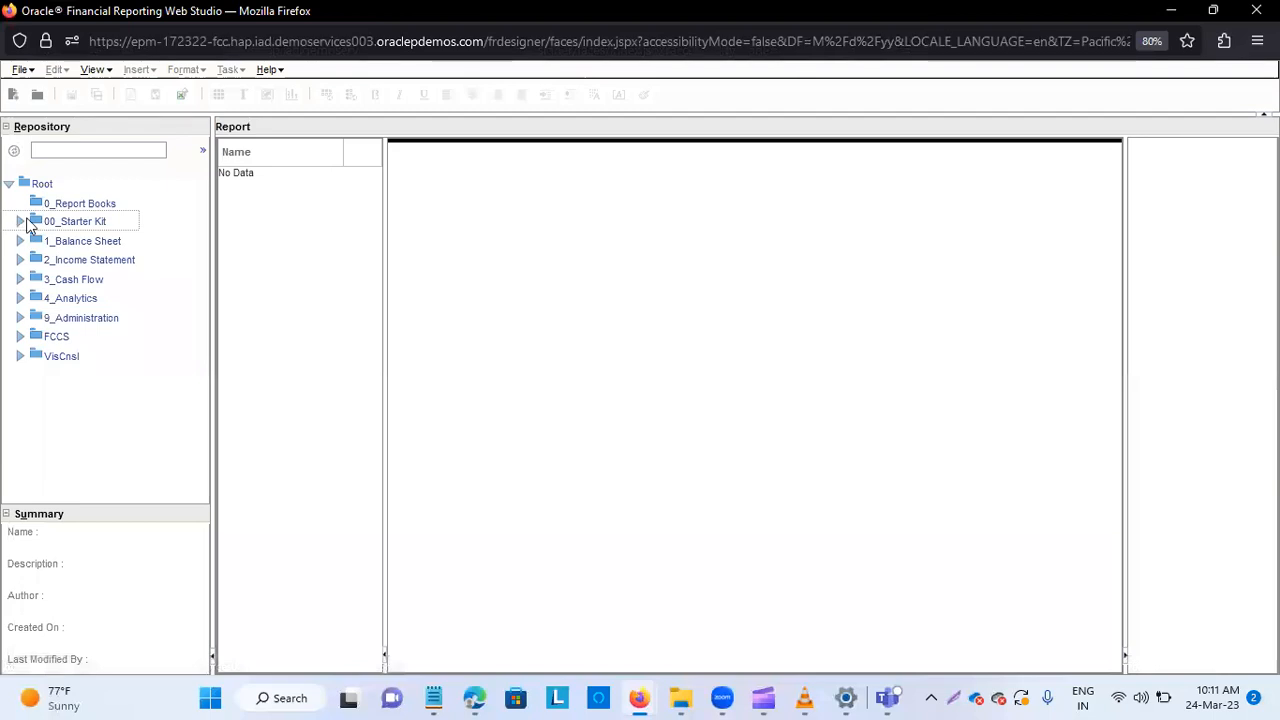
Expand the 00_Starter Kit and 1_Balance Sheet repository folders and look through the existing reports.
left_click(21, 222)
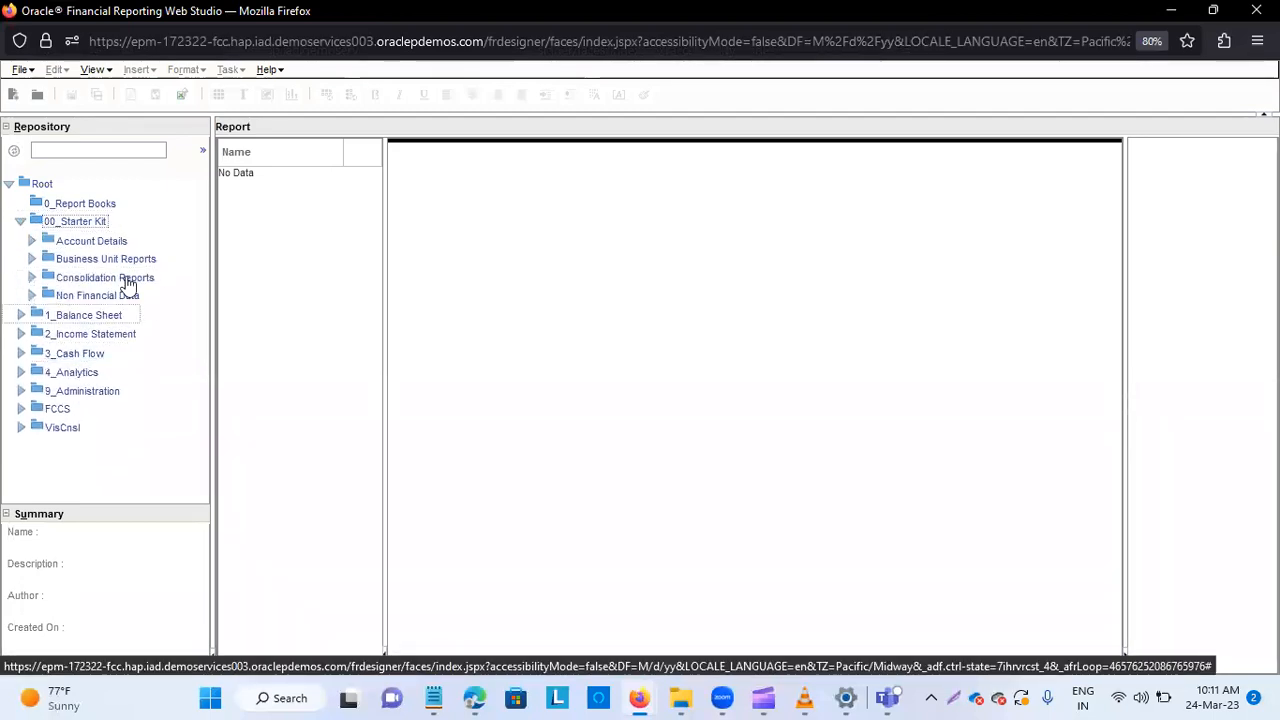
left_click(20, 318)
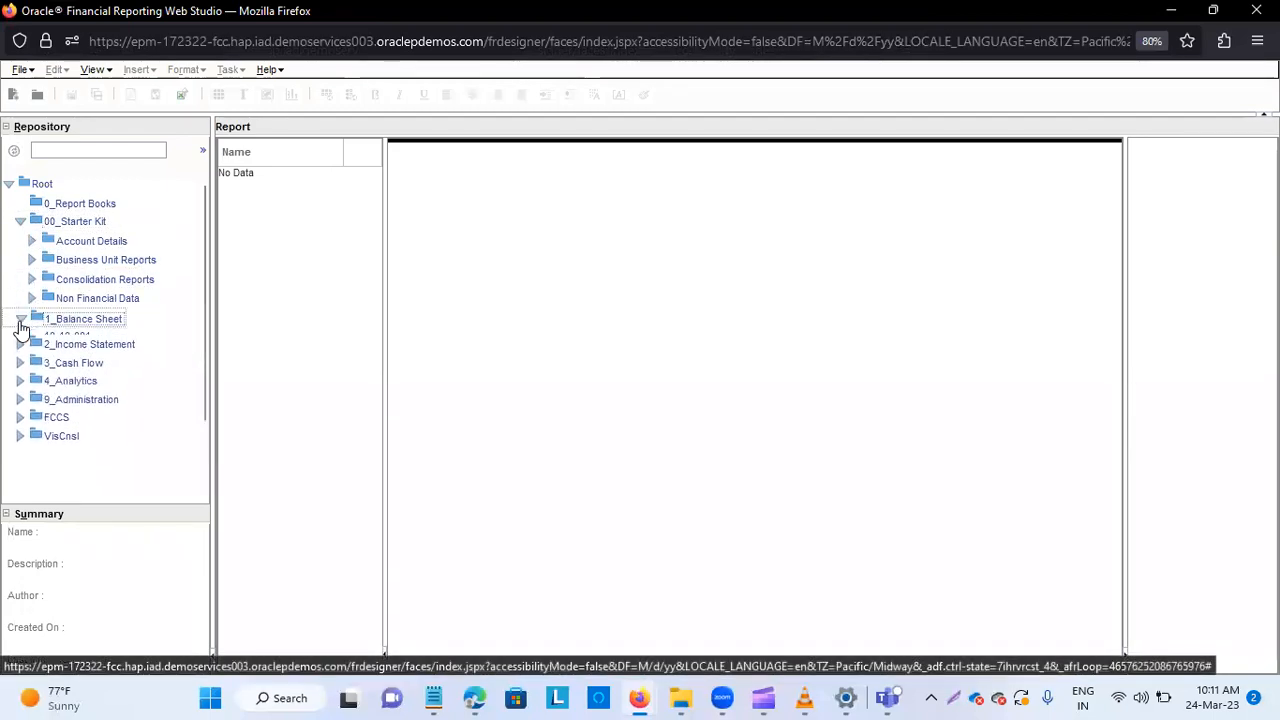
scroll(45, 425, "down", 2)
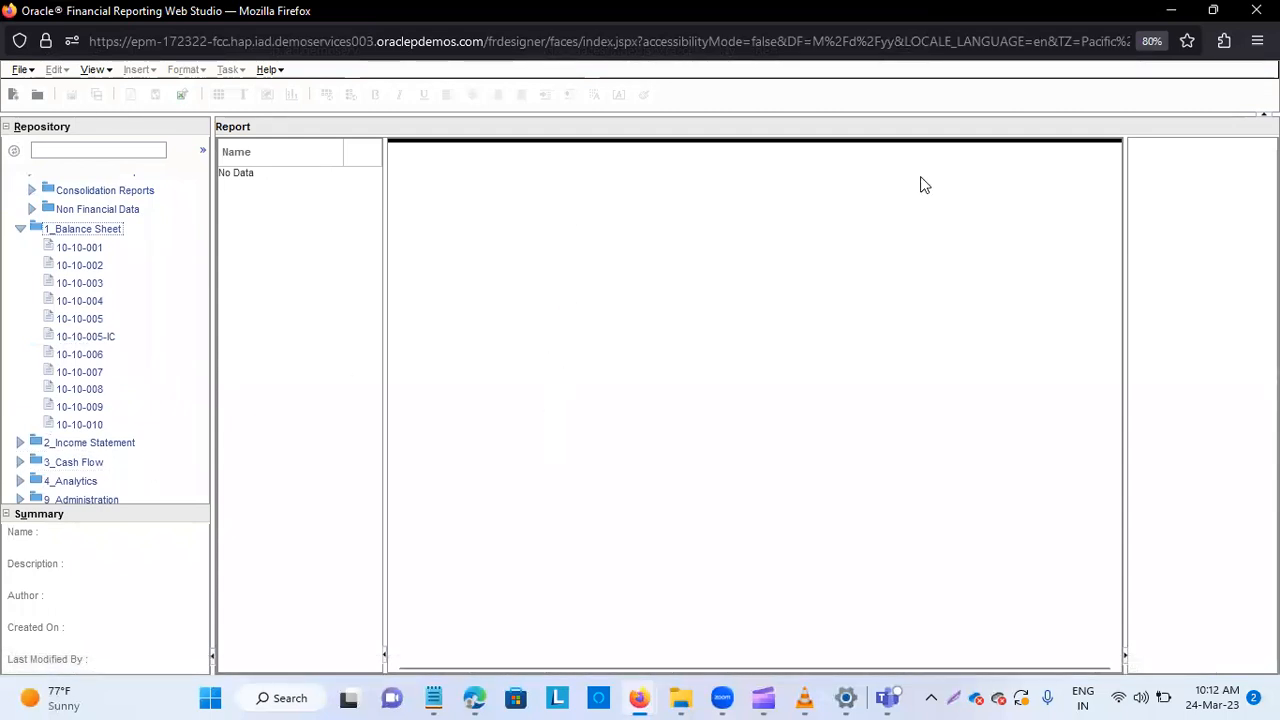
Create a new blank report.
left_click(20, 69)
mouse_move(68, 112)
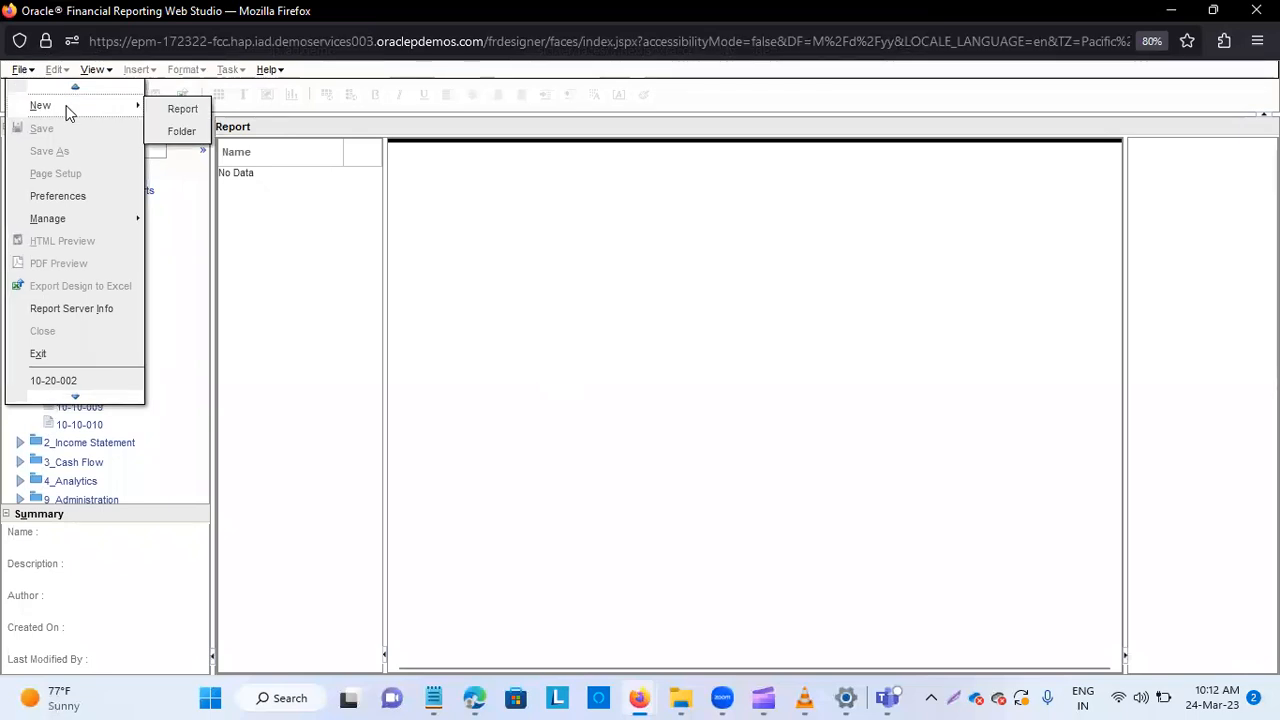
left_click(186, 106)
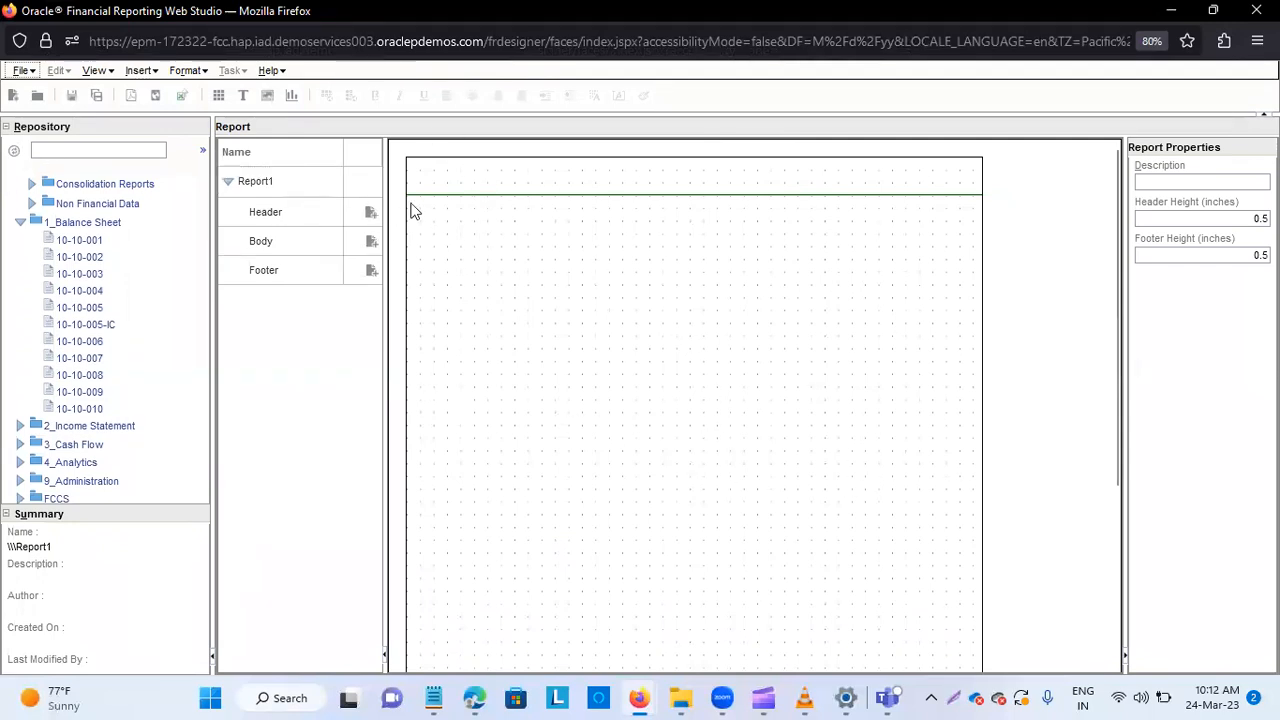
Insert a grid about 8520 wide and 4995 high in the report body, connected to the VisCnsl data source.
left_click(148, 70)
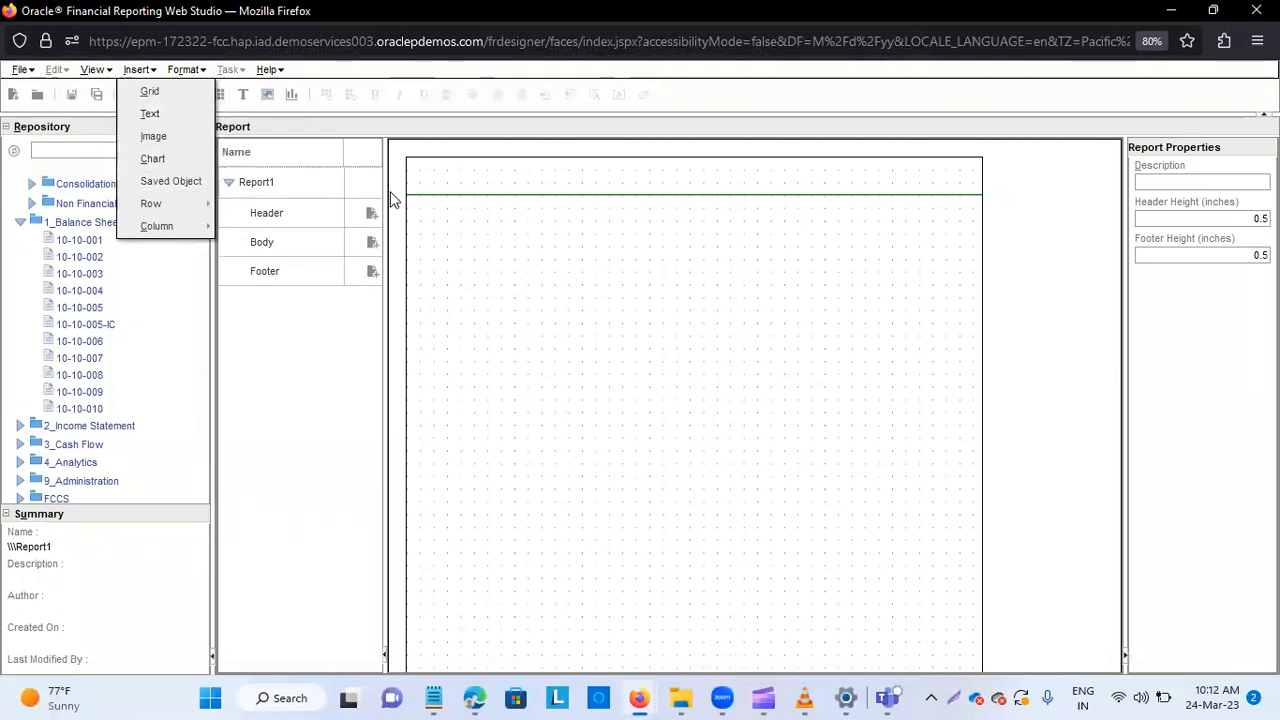
left_click(180, 91)
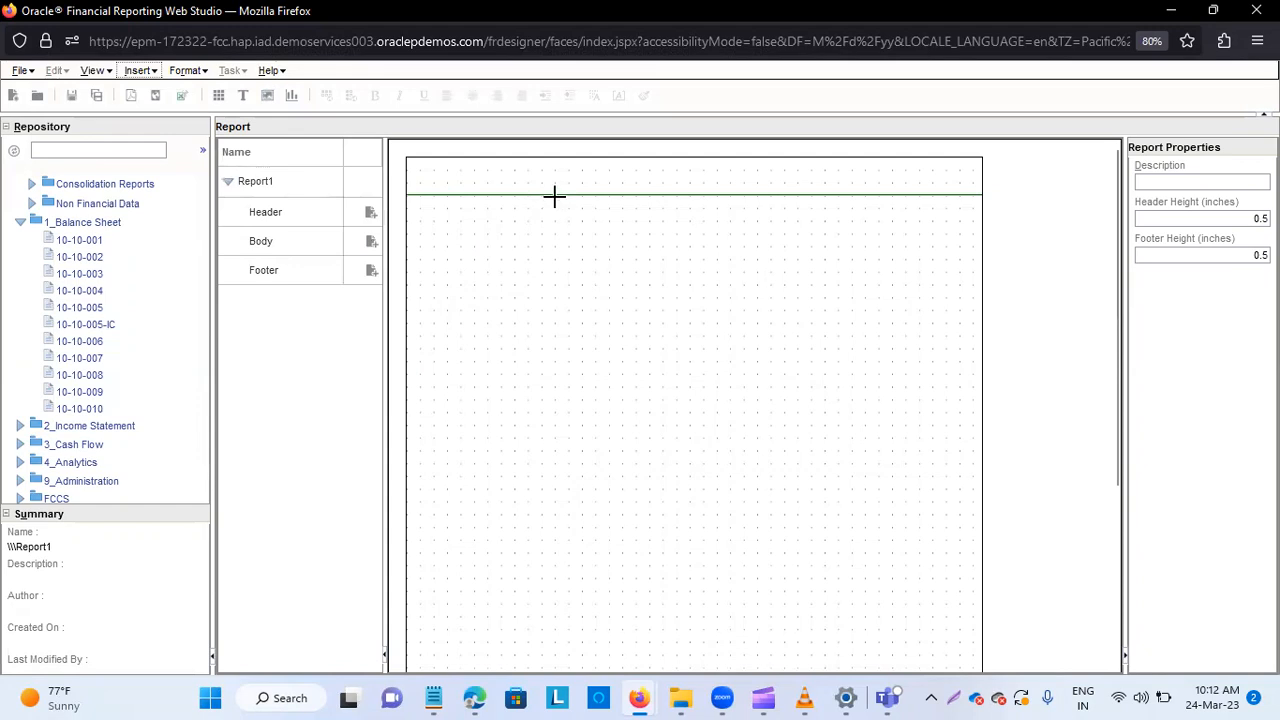
mouse_move(551, 197)
left_mouse_down()
mouse_move(586, 346)
mouse_move(886, 457)
mouse_move(976, 447)
left_mouse_up()
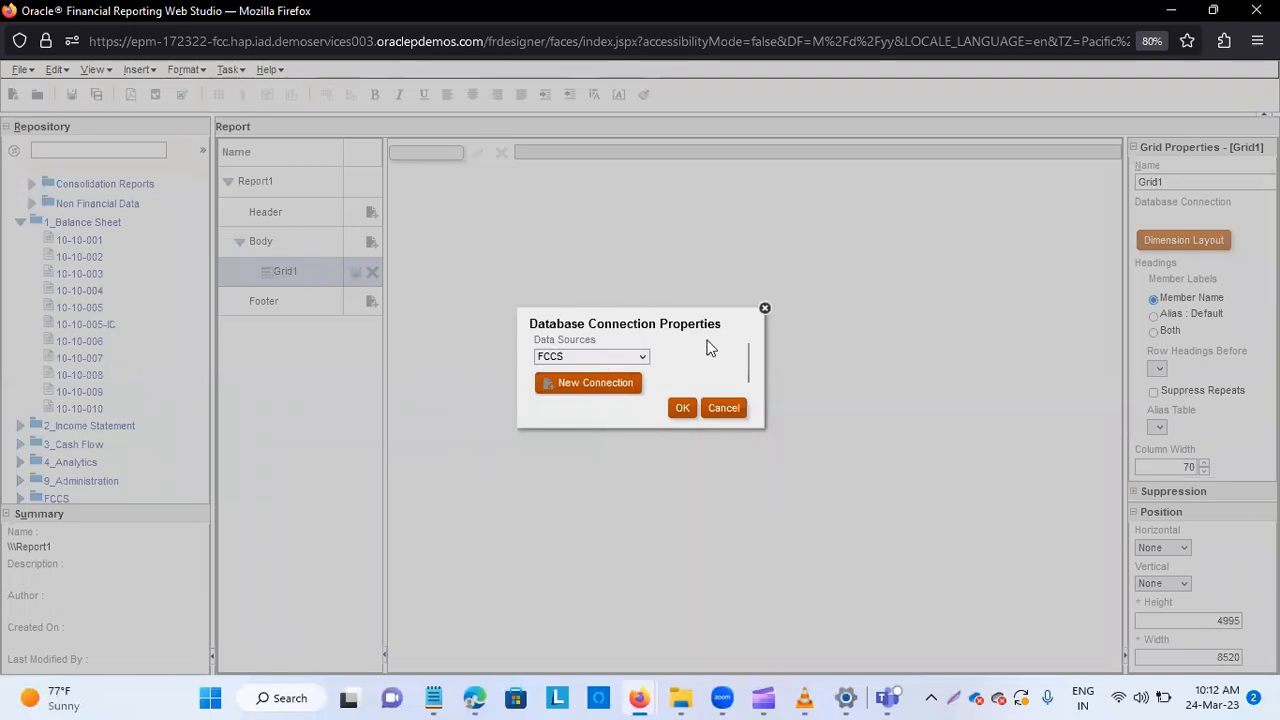
left_click(636, 358)
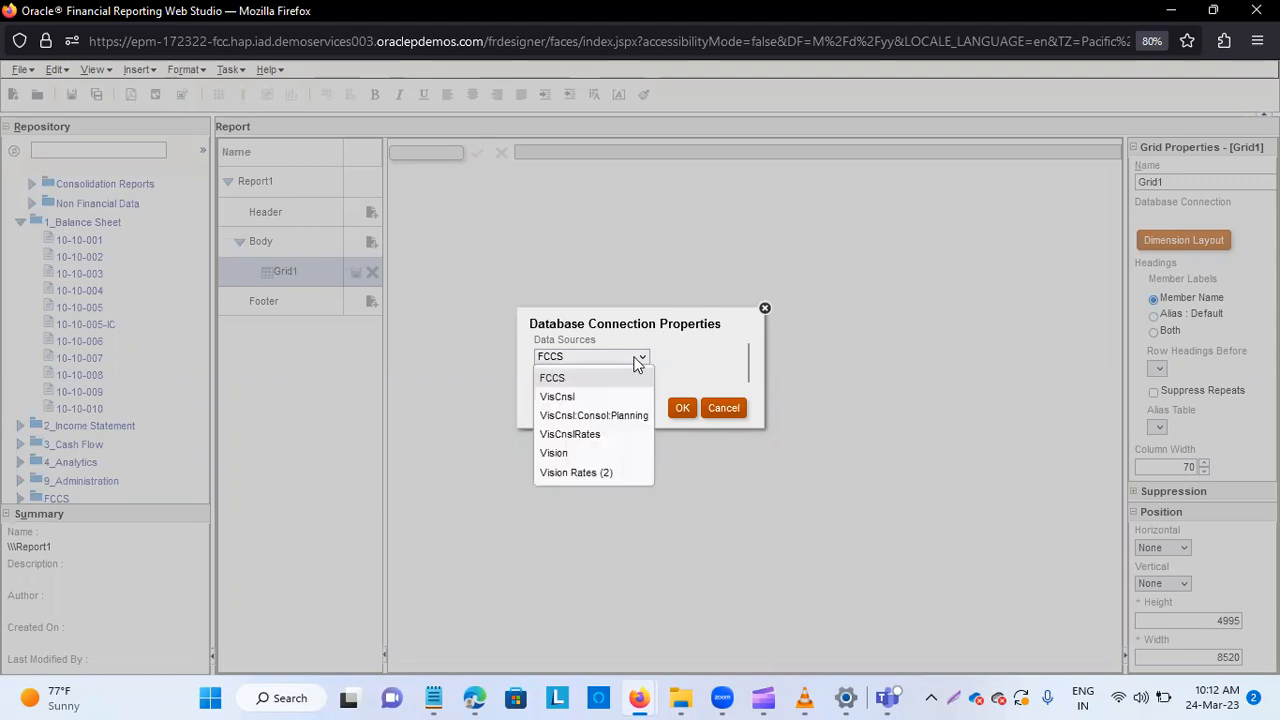
left_click(572, 398)
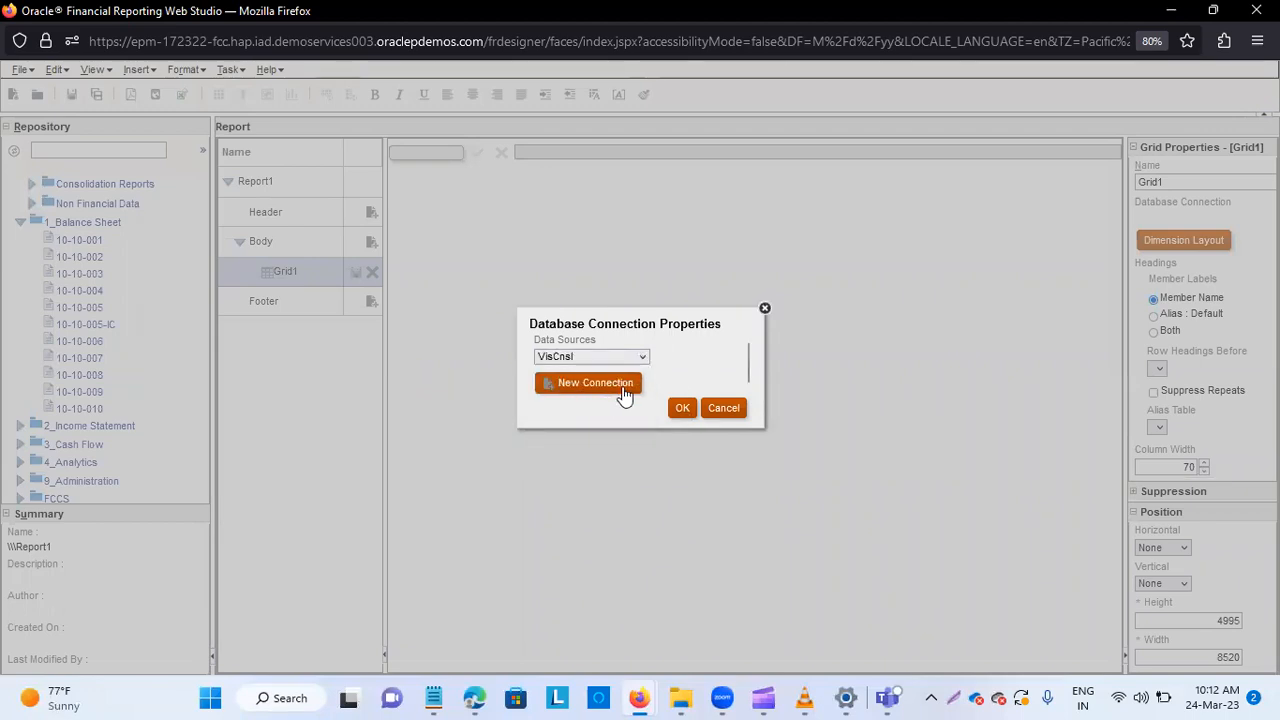
left_click(680, 410)
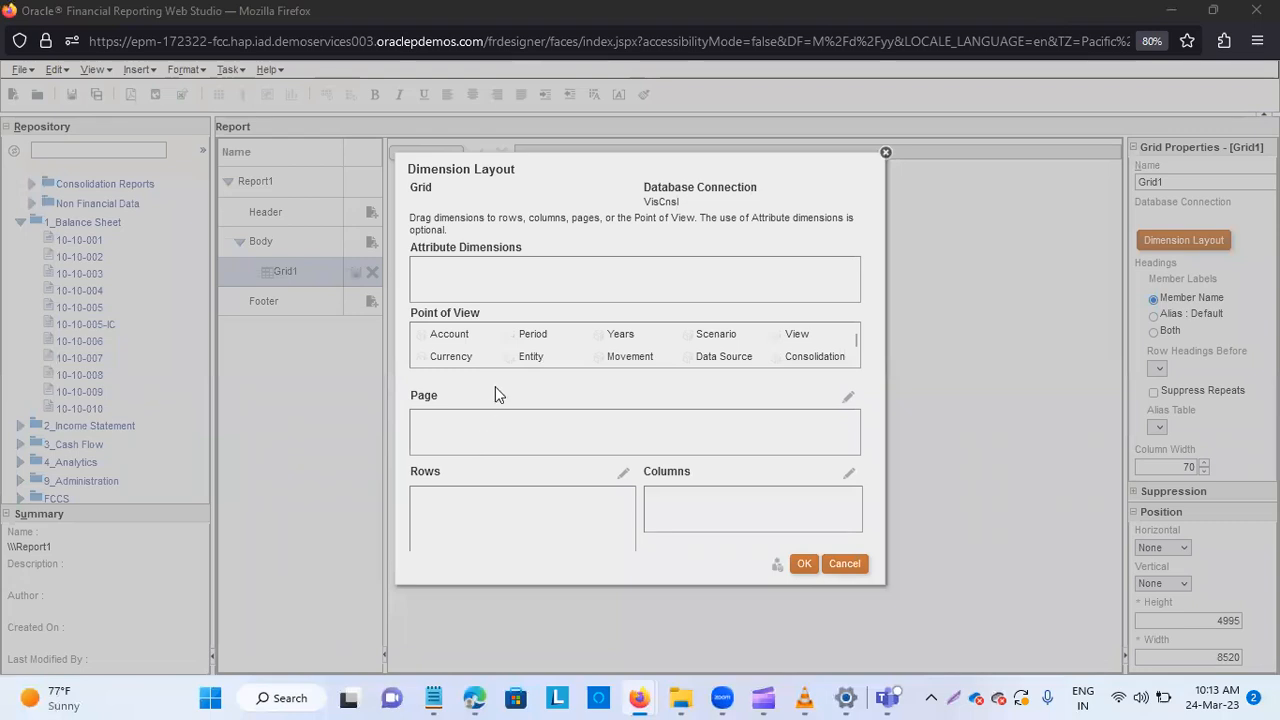
Lay out the grid with the Account dimension in the rows and Scenario in the columns, leaving the others in the Point of View.
left_click_drag(449, 335, 497, 516)
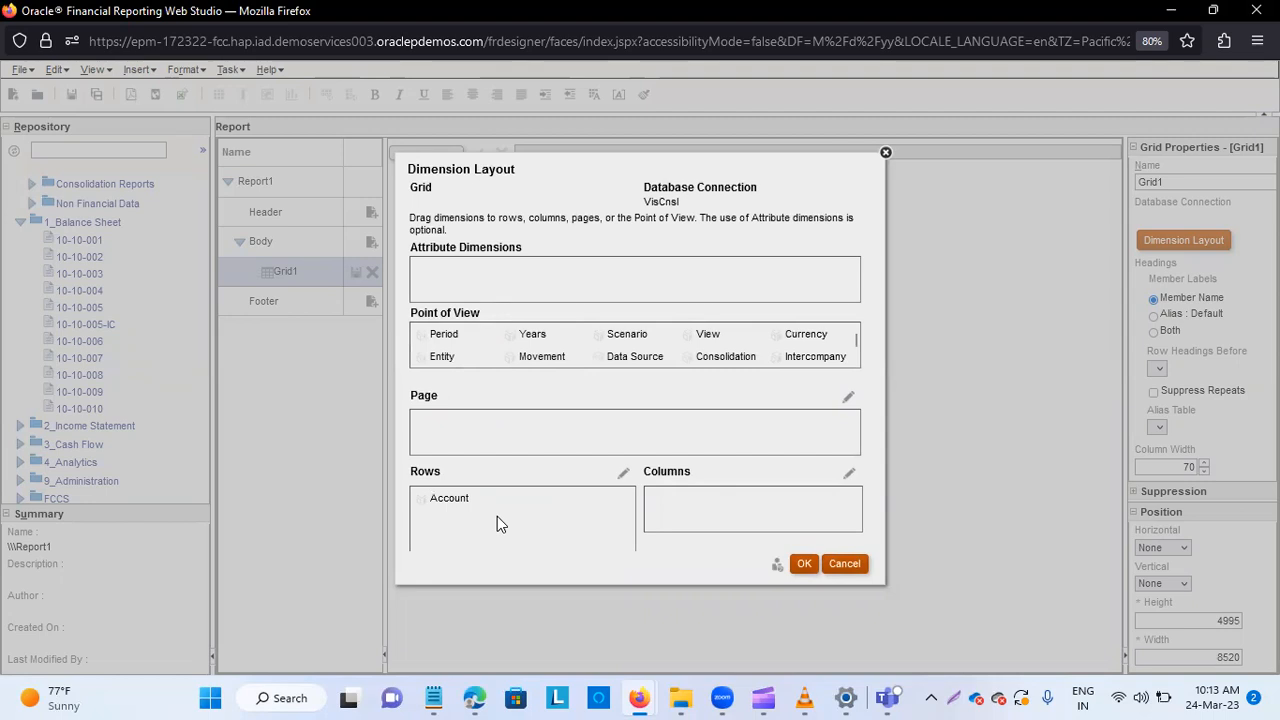
scroll(849, 362, "down", 2)
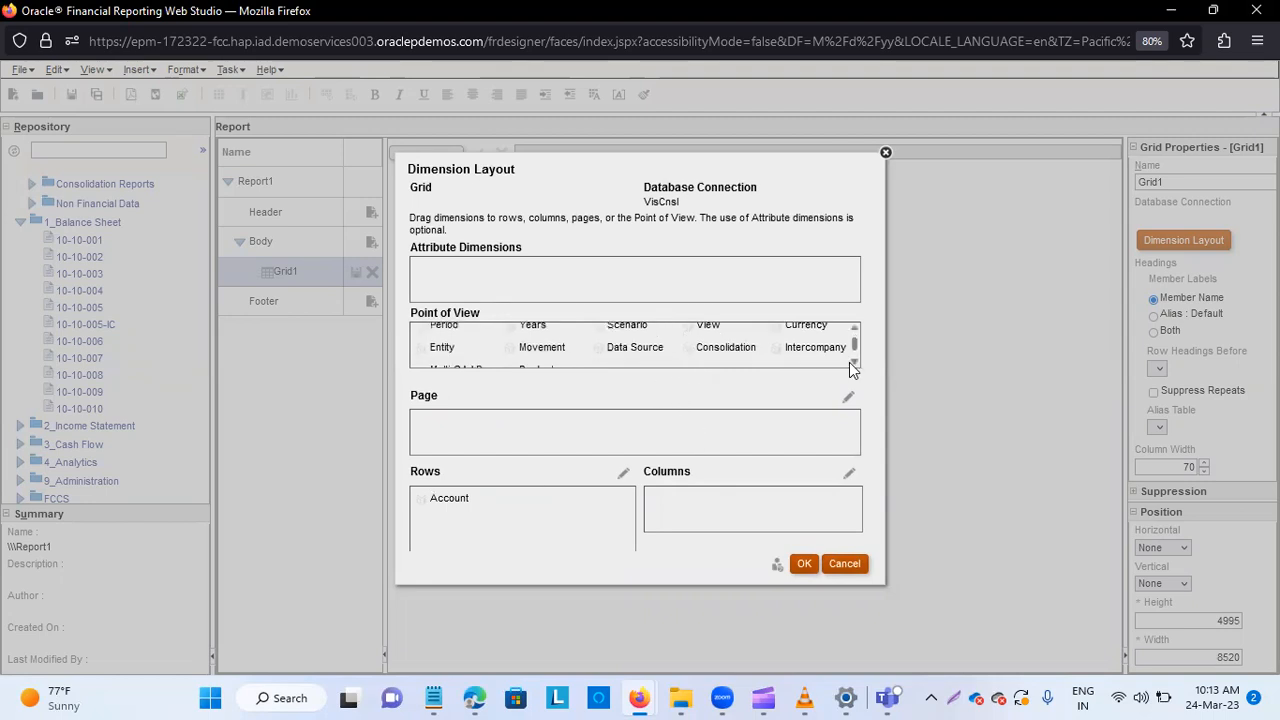
scroll(598, 358, "up", 2)
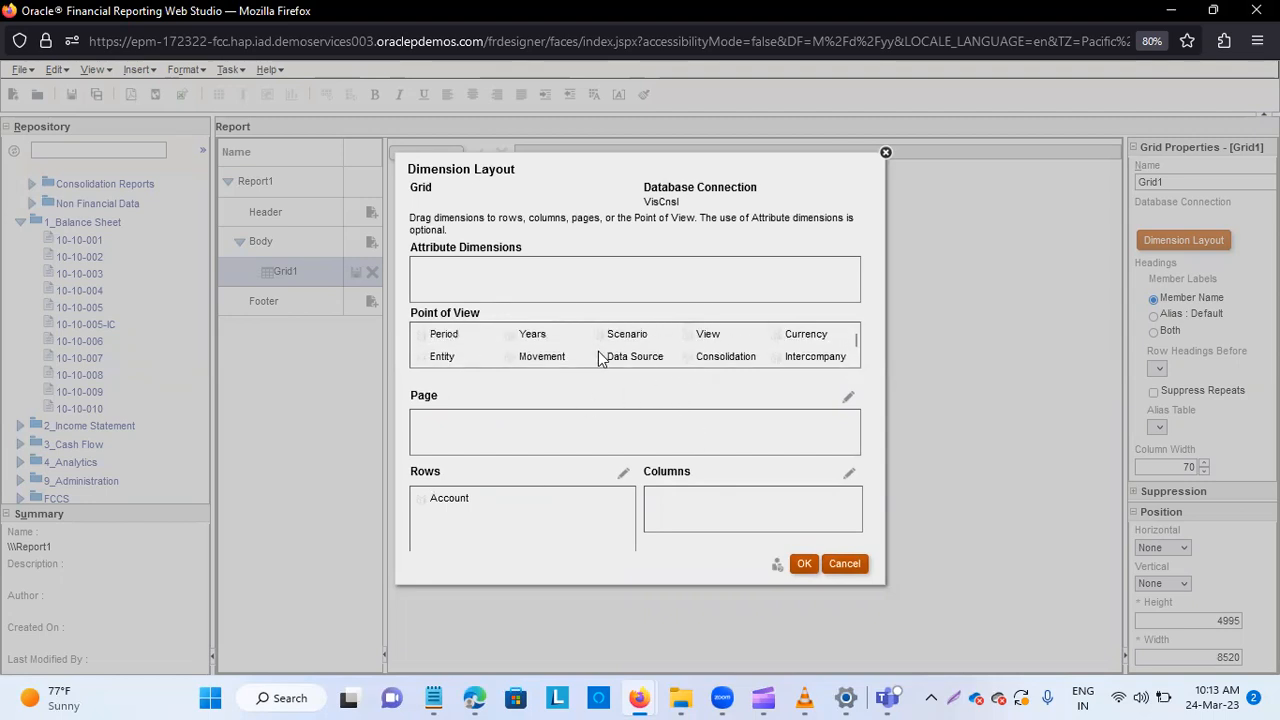
left_click_drag(627, 334, 719, 503)
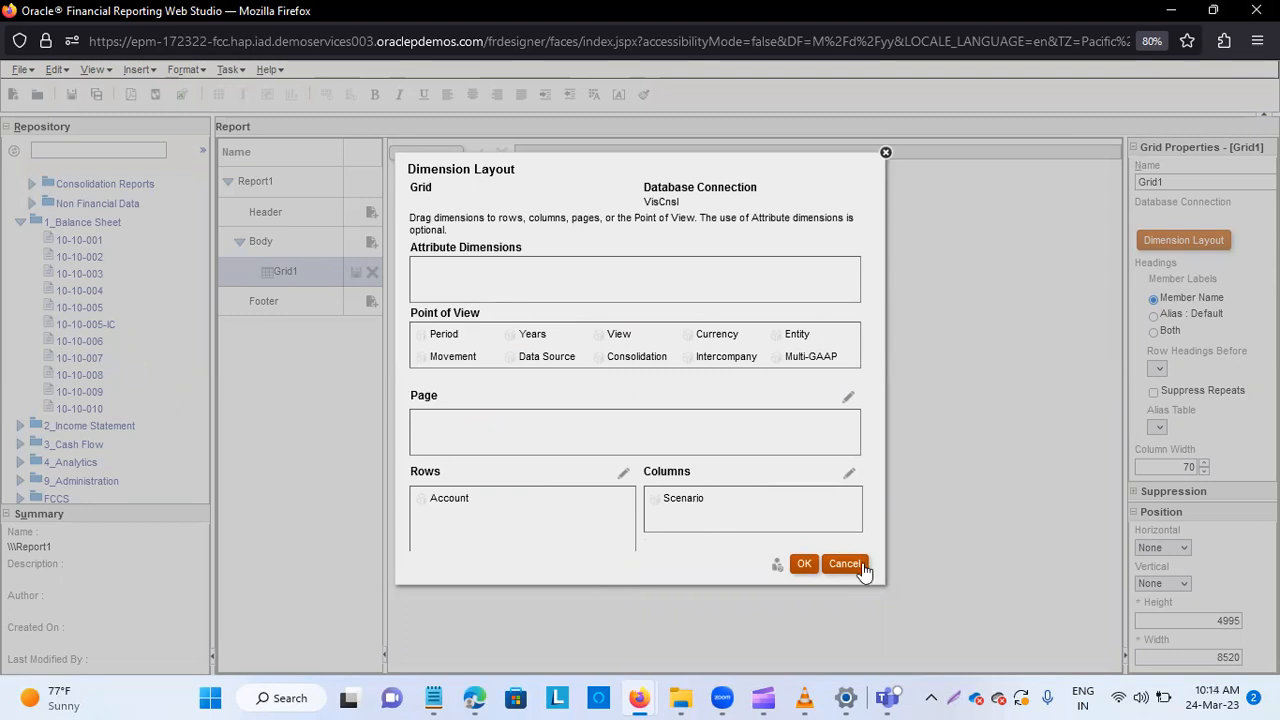
left_click(805, 566)
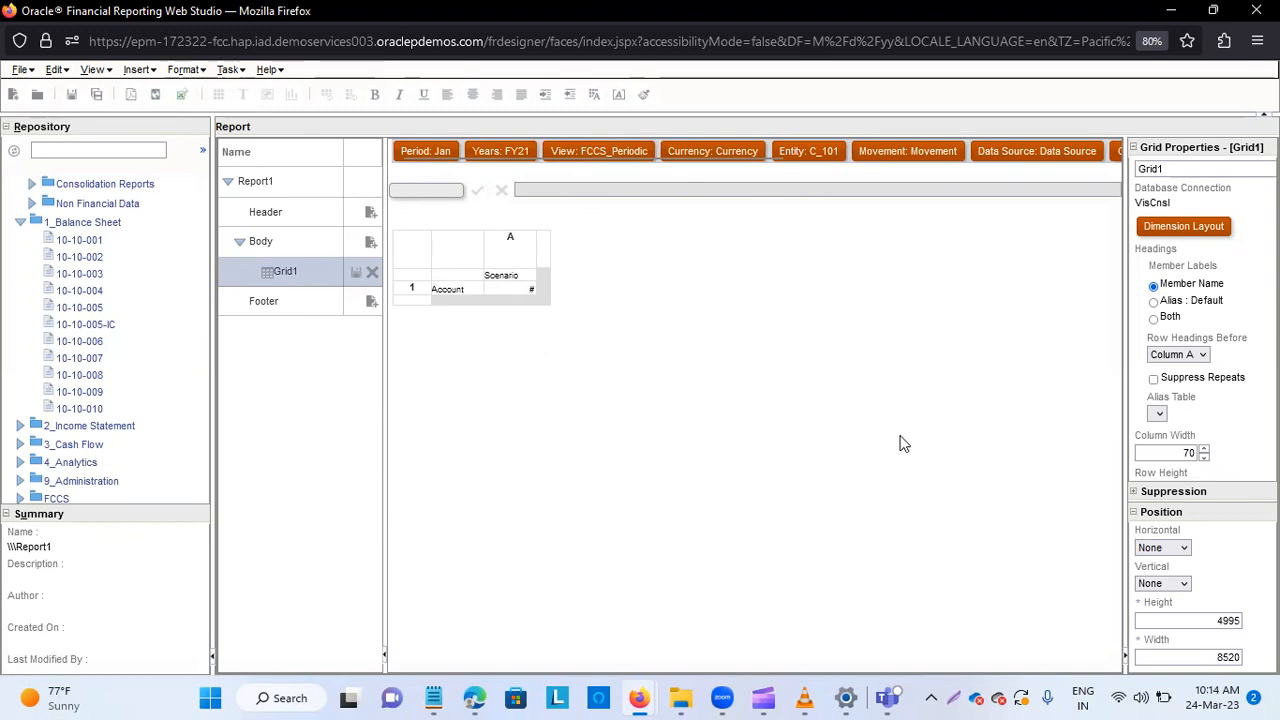
Enable Grid Point of View in the properties of the new grid.
scroll(1218, 412, "down", 4)
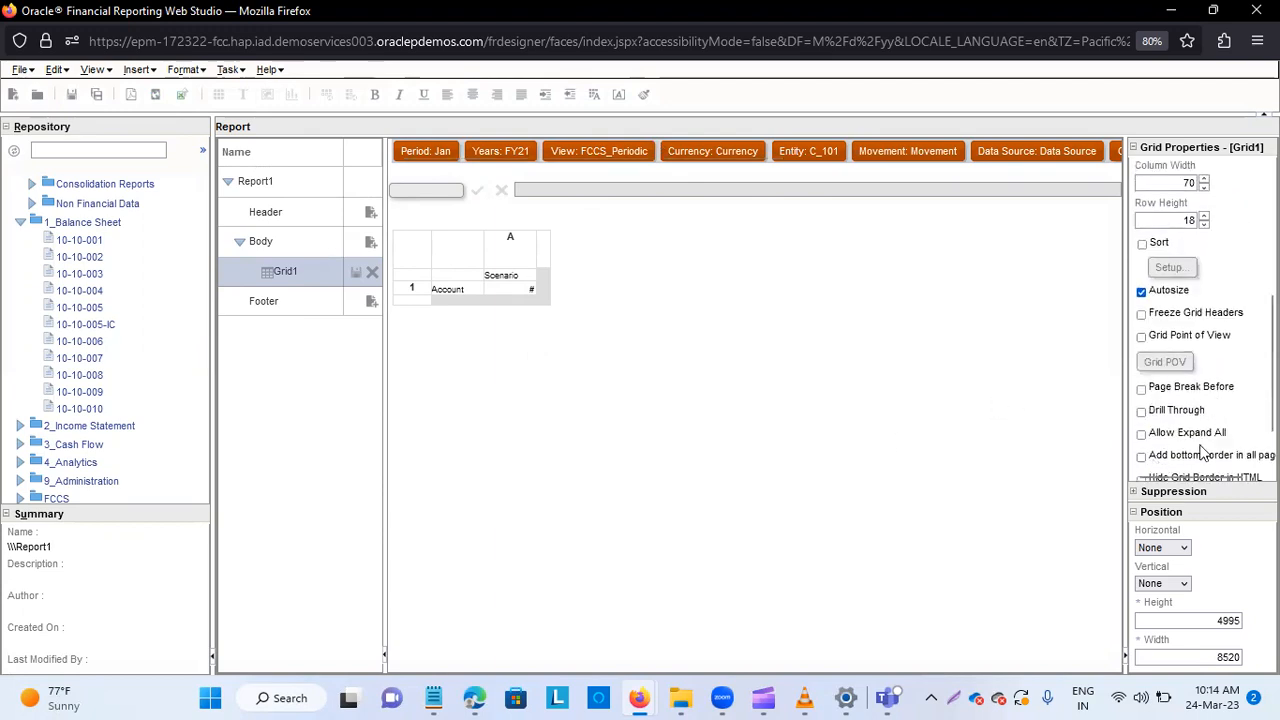
scroll(1236, 414, "down", 1)
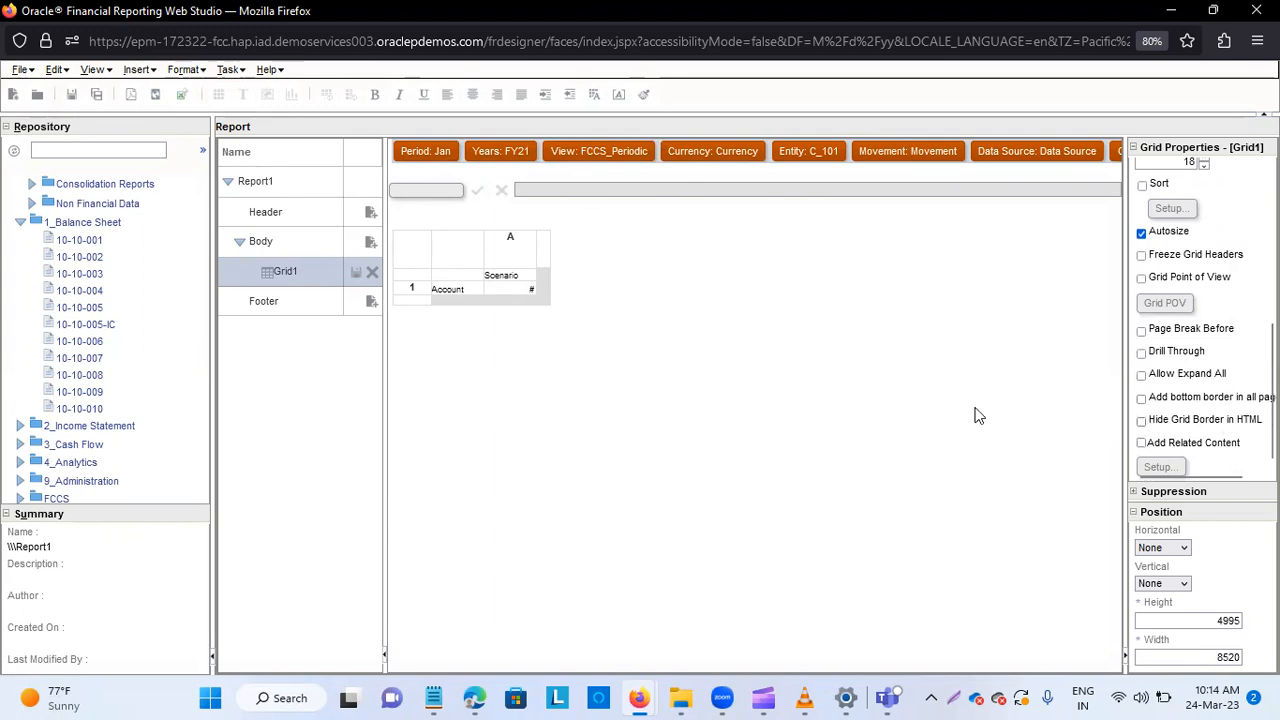
left_click(1141, 278)
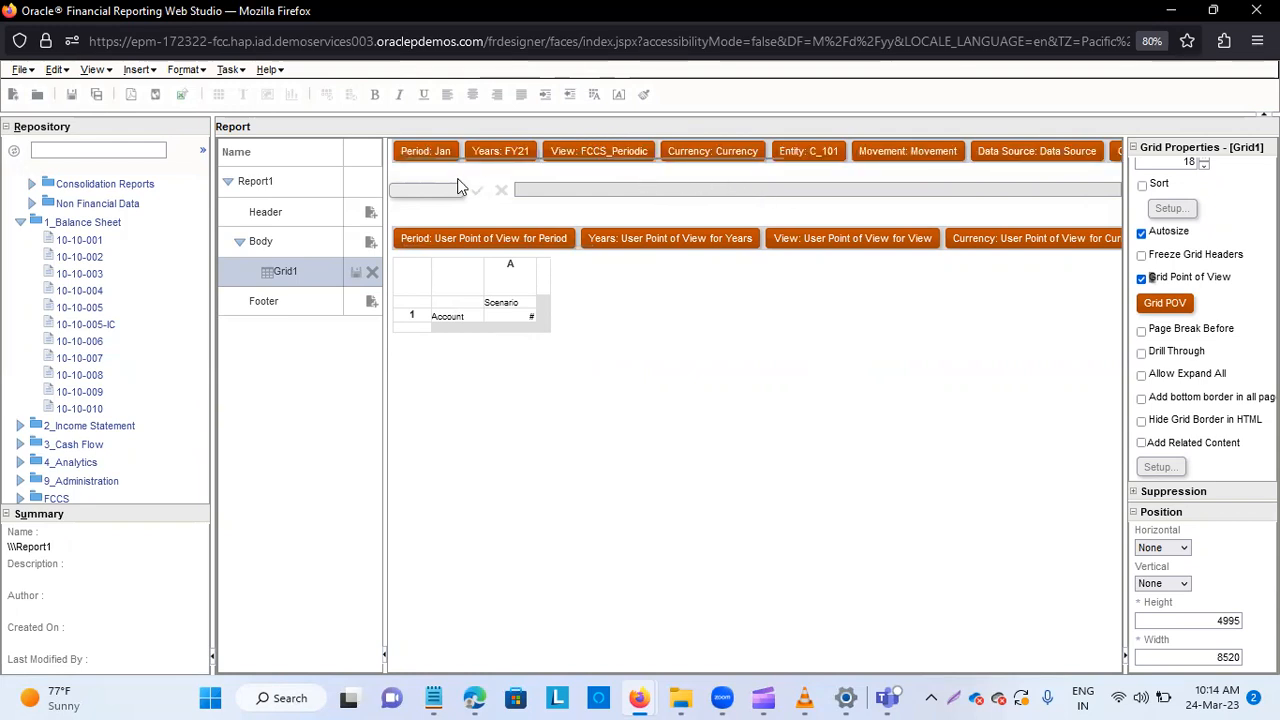
Look through the dimensions in the grid's point of view, through to Product and back to Currency.
left_click(1114, 245)
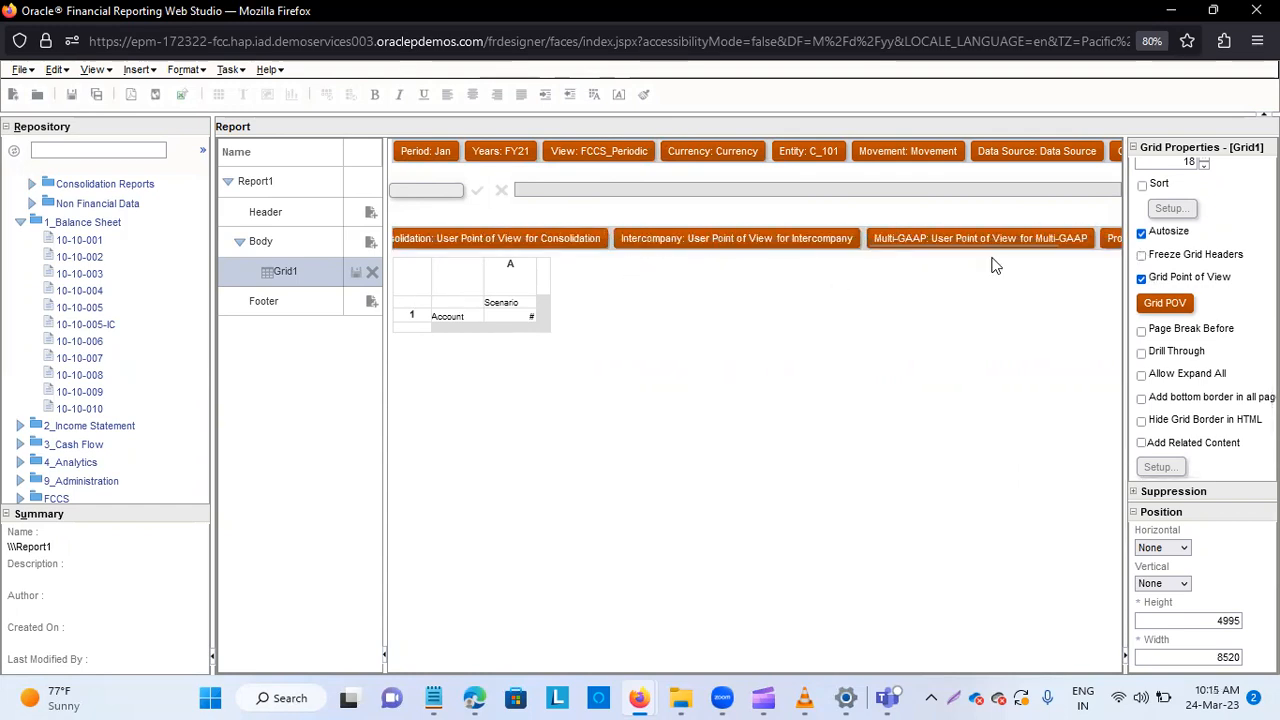
left_click(1114, 245)
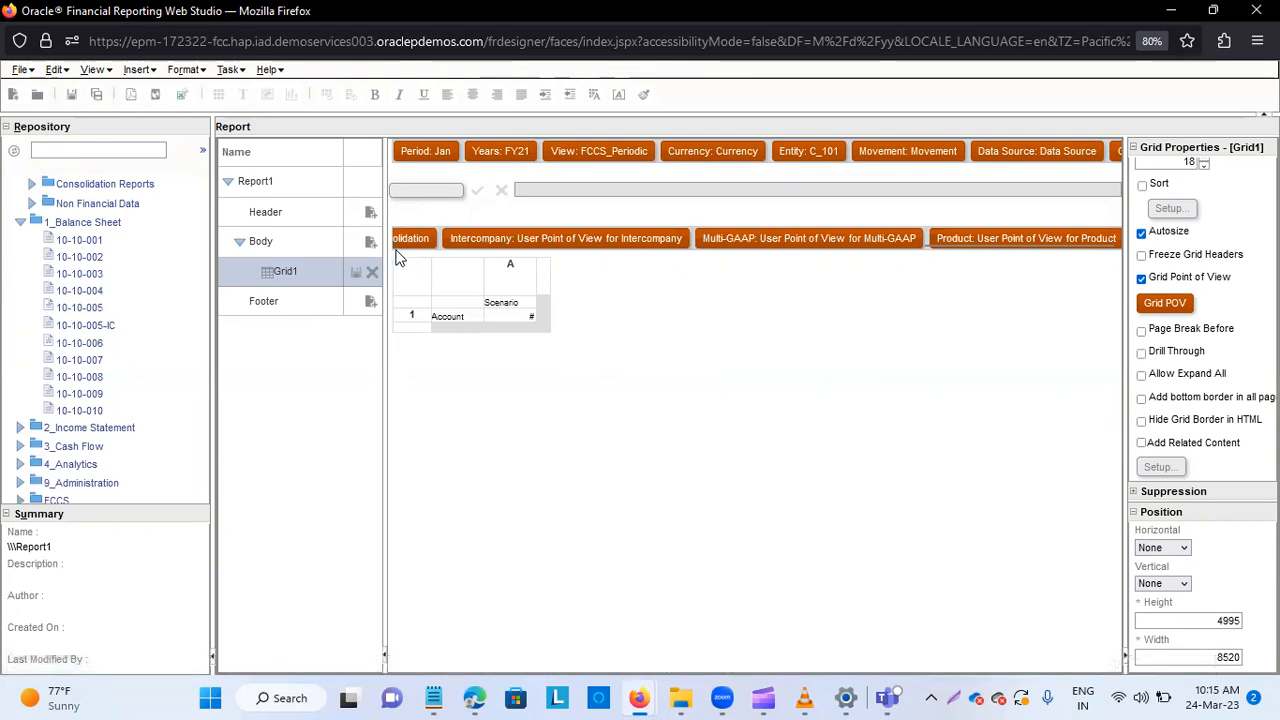
left_click(396, 246)
left_click(395, 246)
left_click(395, 246)
left_click(395, 246)
left_click(395, 246)
left_click(395, 246)
left_click(395, 246)
left_click(395, 246)
left_click(395, 246)
left_click(395, 246)
left_click(395, 246)
left_click(395, 246)
left_click(395, 246)
left_click(395, 246)
left_click(395, 246)
left_click(395, 246)
left_click(395, 246)
left_click(395, 246)
left_click(395, 246)
left_click(395, 246)
left_click(395, 246)
left_click(395, 246)
left_click(395, 246)
left_click(395, 246)
left_click(395, 246)
left_click(395, 246)
left_click(395, 246)
left_click(395, 246)
left_click(395, 246)
left_click(395, 246)
left_click(395, 246)
left_click(395, 246)
left_click(395, 246)
left_click(395, 246)
left_click(395, 246)
left_click(395, 246)
left_click(395, 246)
left_click(395, 246)
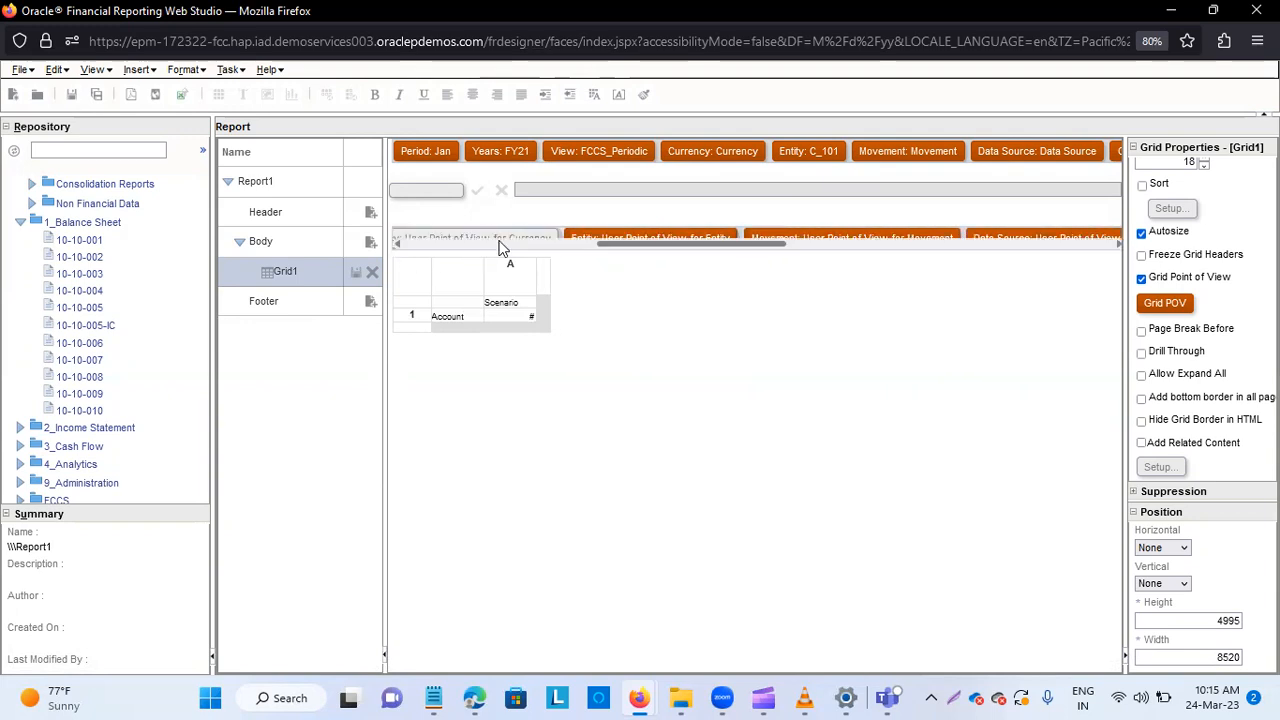
Set the Currency dimension in the grid's point of view to the Entity Currency member.
left_click(502, 246)
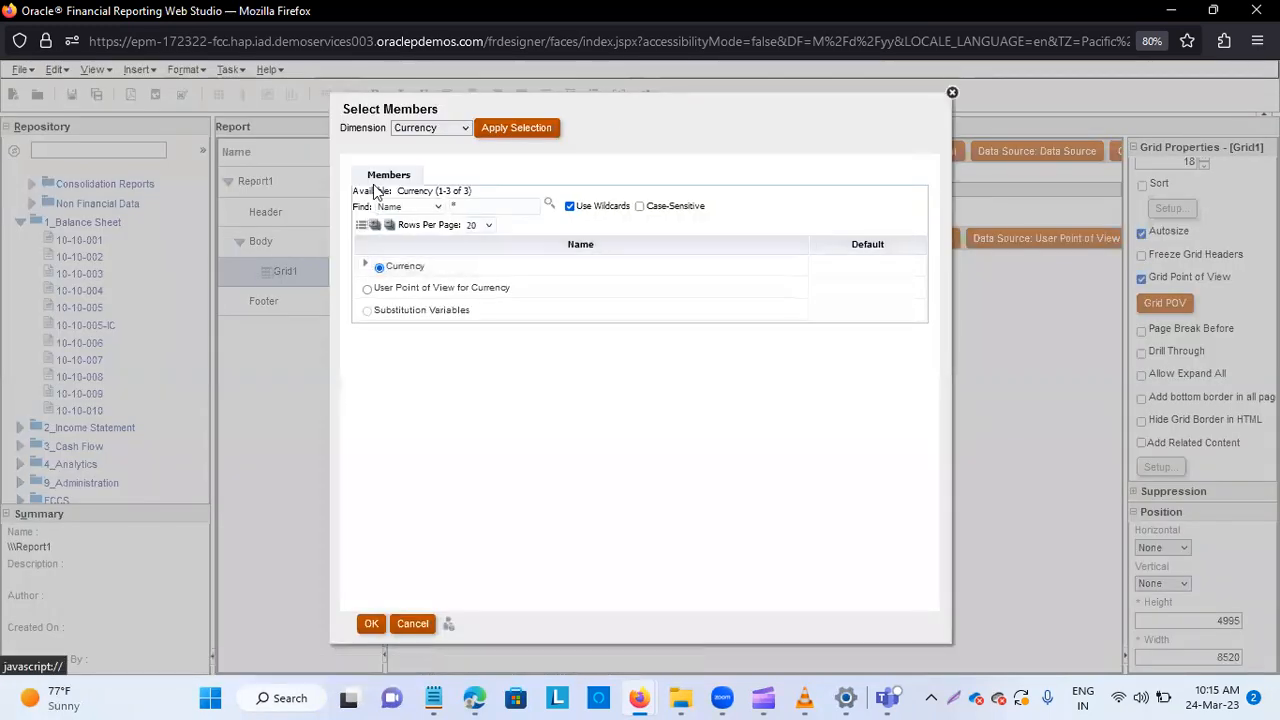
left_click(450, 129)
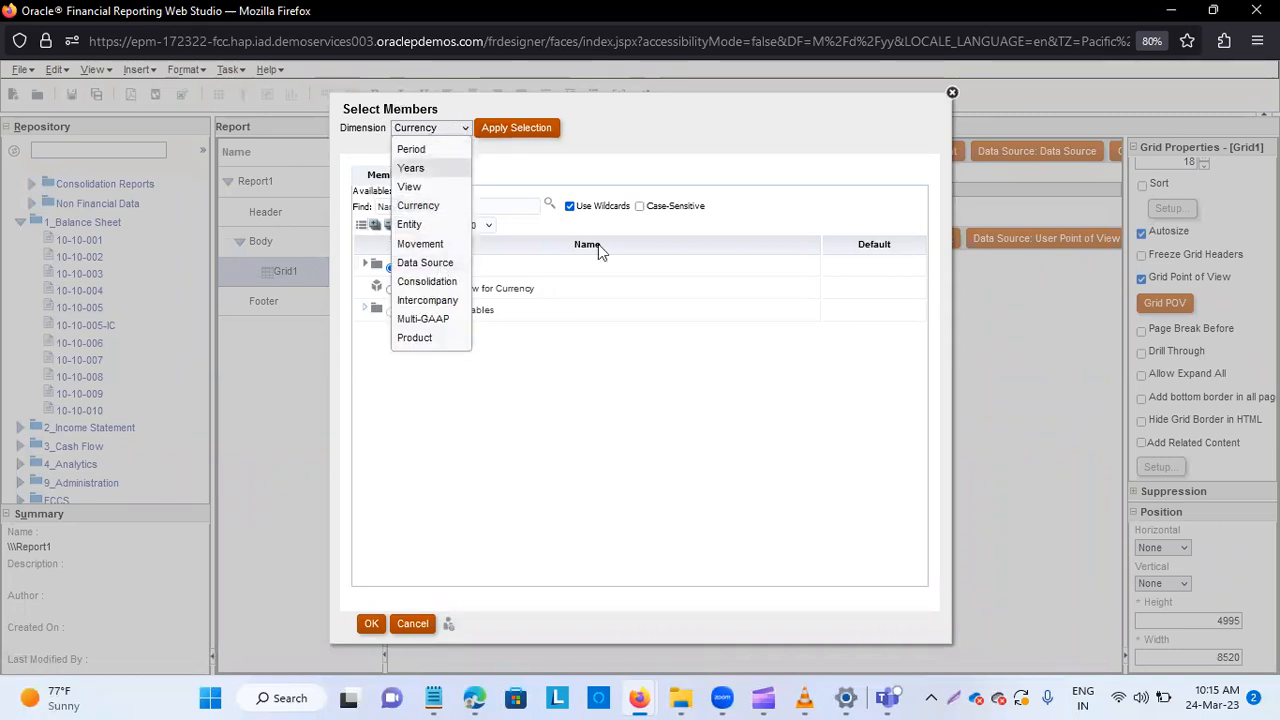
left_click(487, 456)
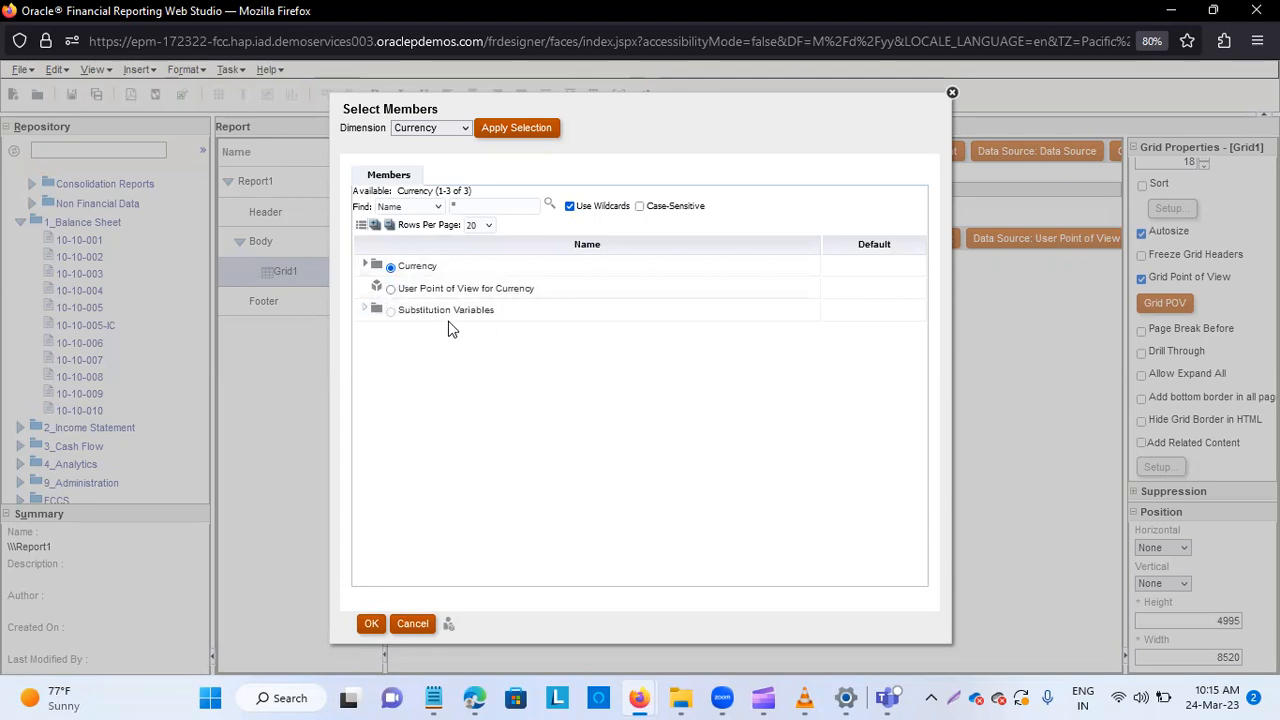
left_click(366, 265)
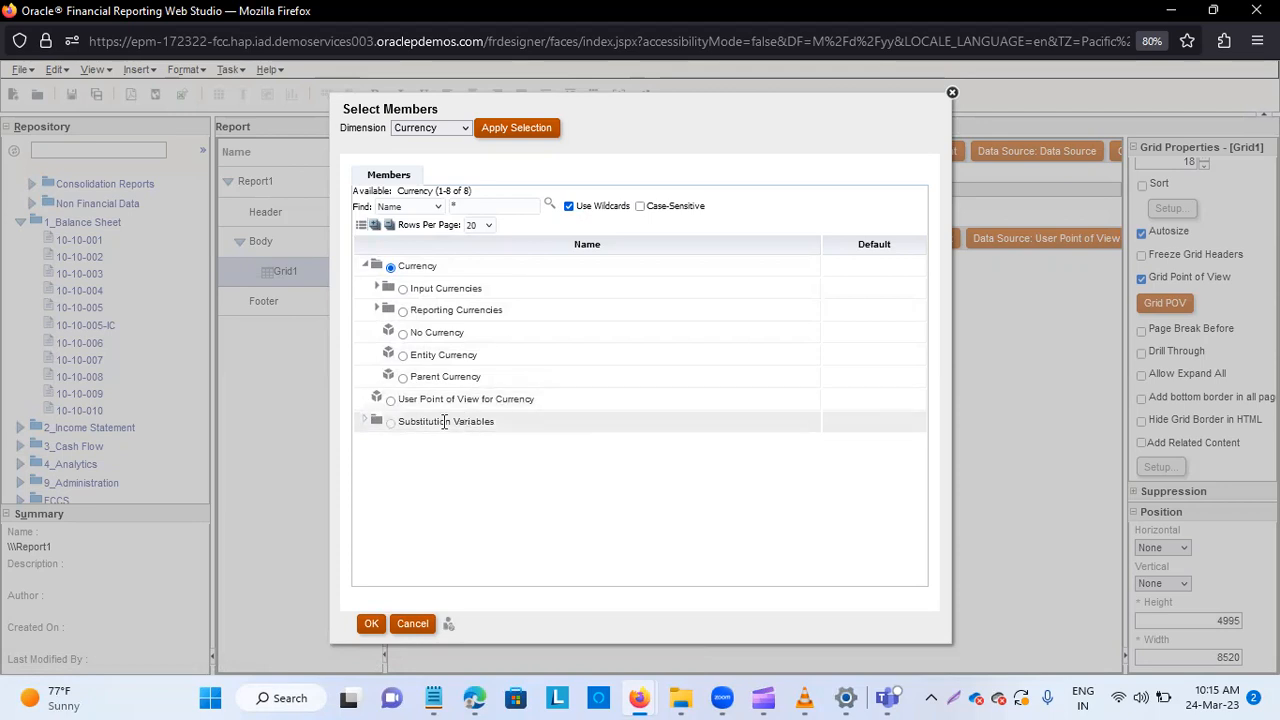
left_click(363, 422)
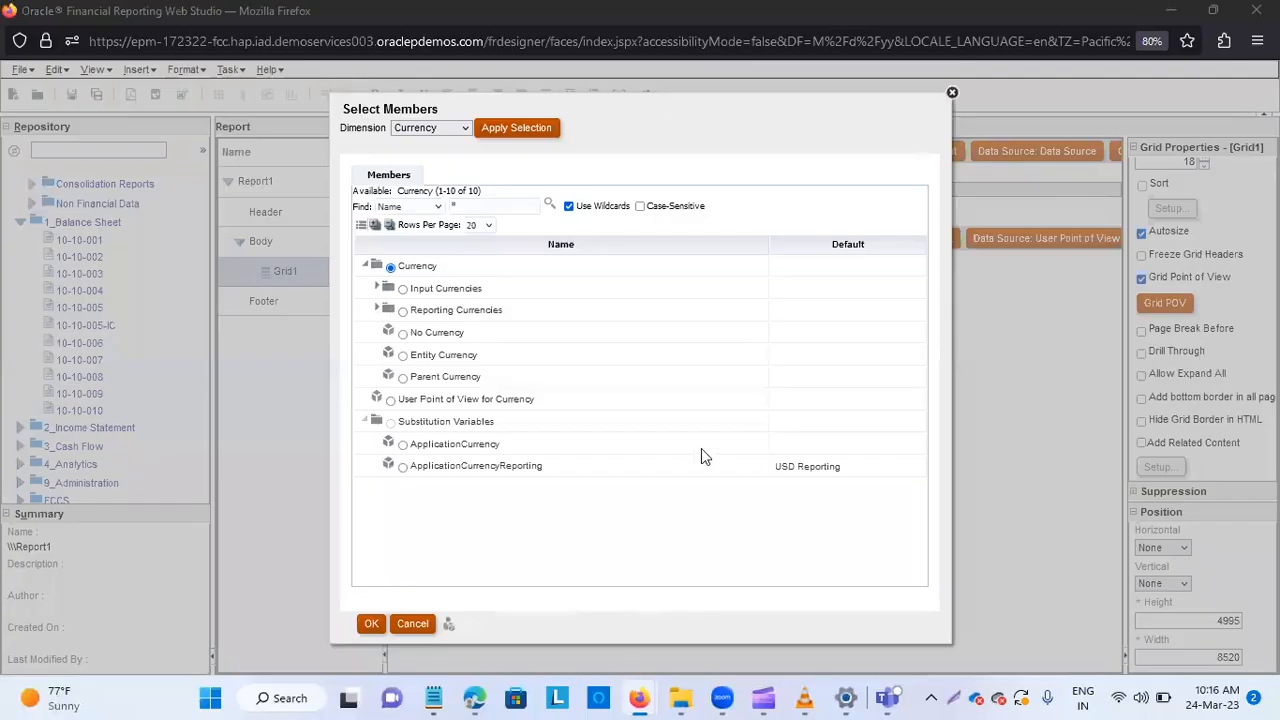
left_click(402, 355)
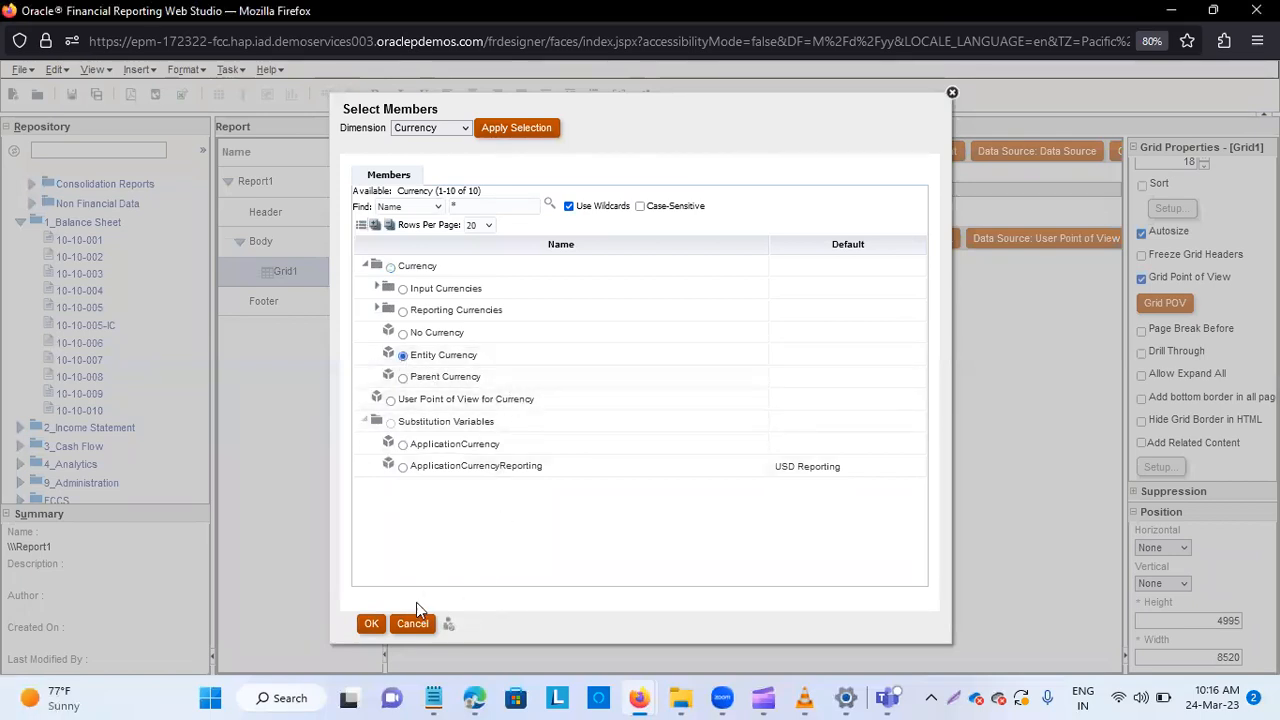
left_click(373, 624)
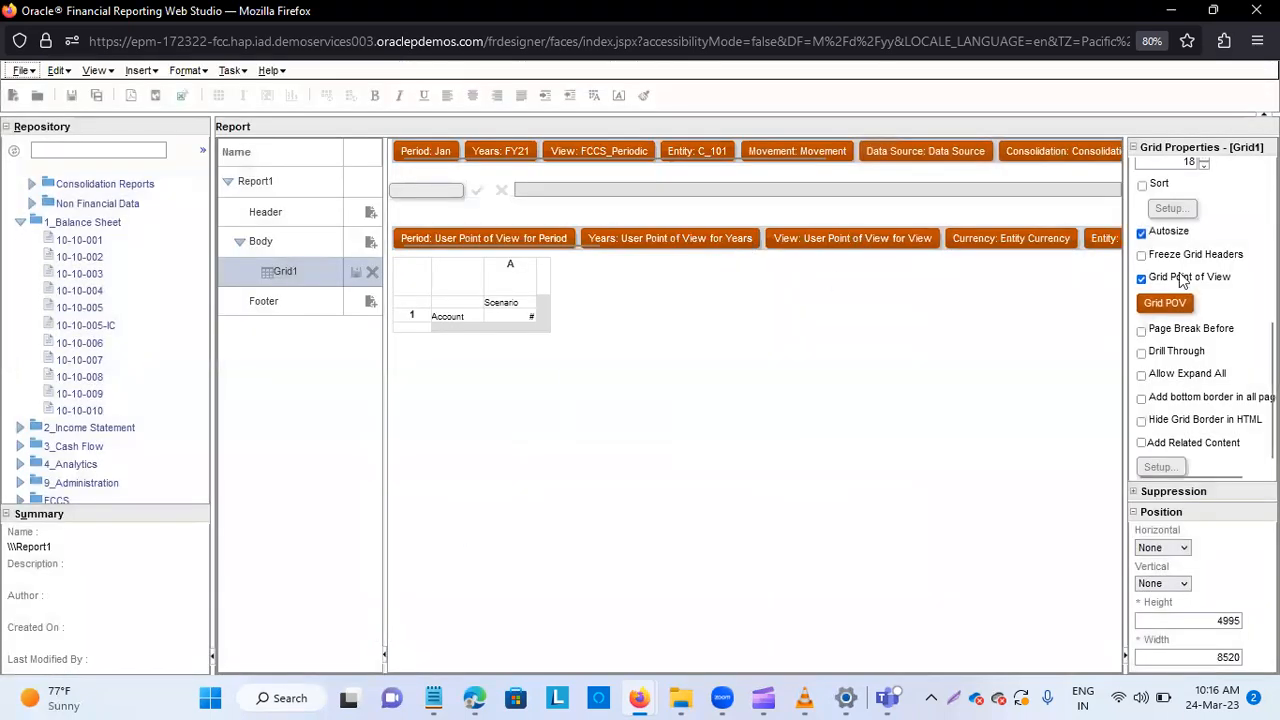
Set the grid point of view's Data Source to FCCS_Managed Data, found under FCCS_TotalInputAndAdjusted in FCCS_Total Data Source.
left_click(1116, 246)
left_click(1116, 246)
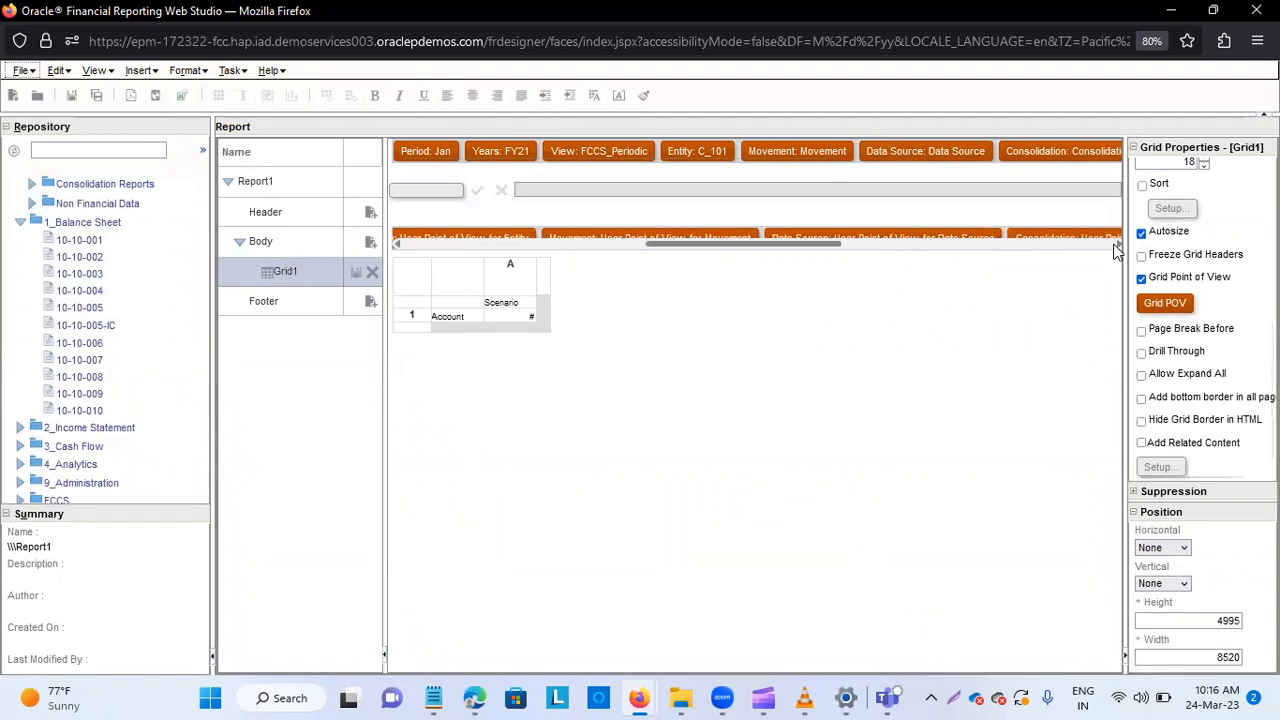
left_click(829, 240)
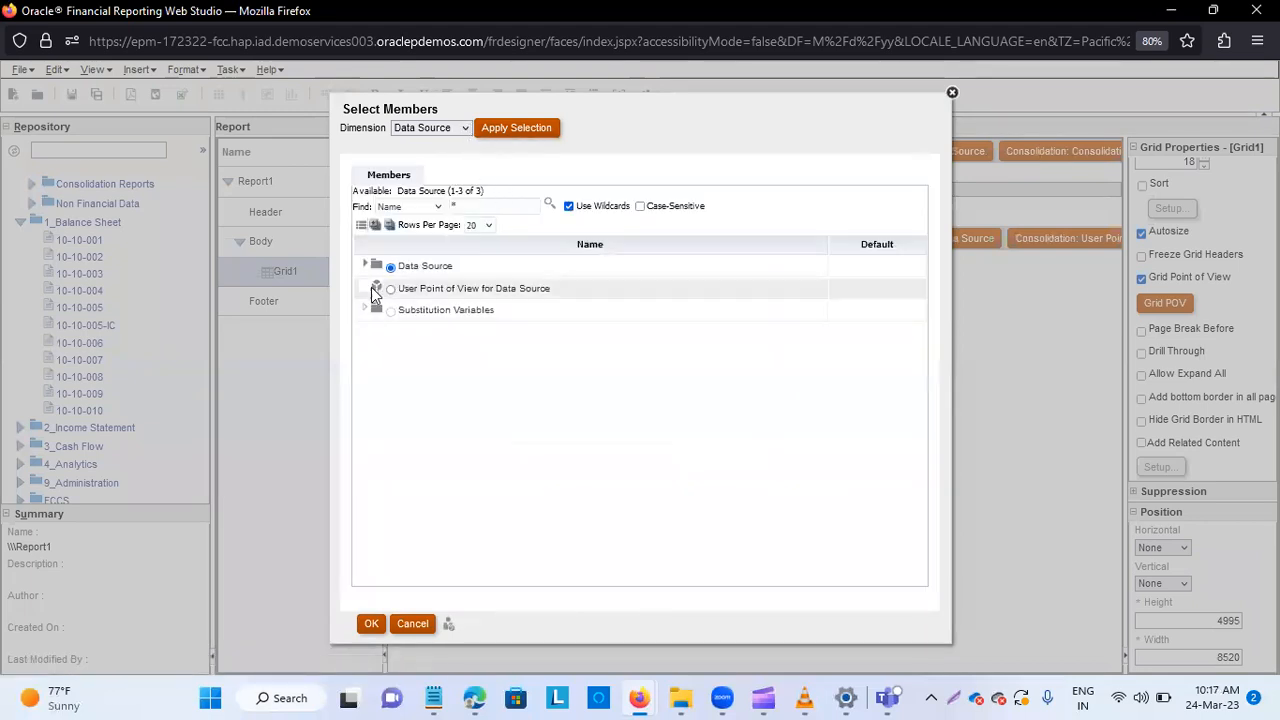
left_click(366, 268)
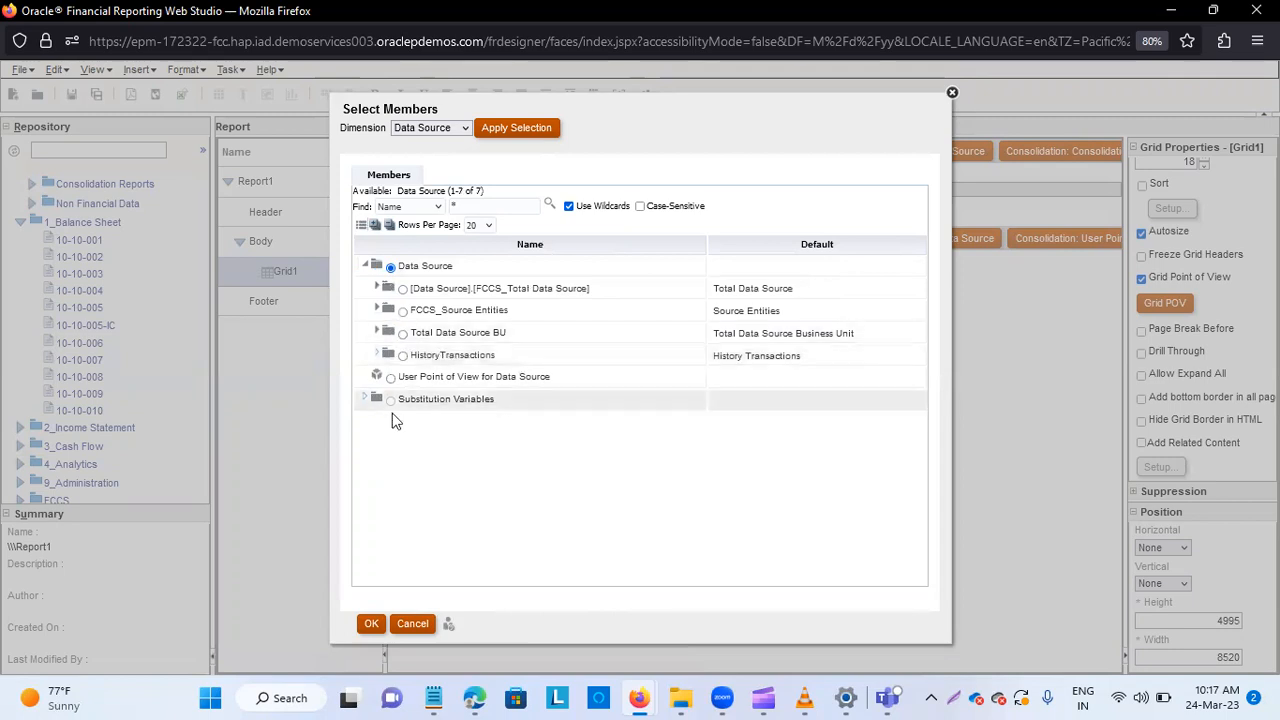
left_click(379, 290)
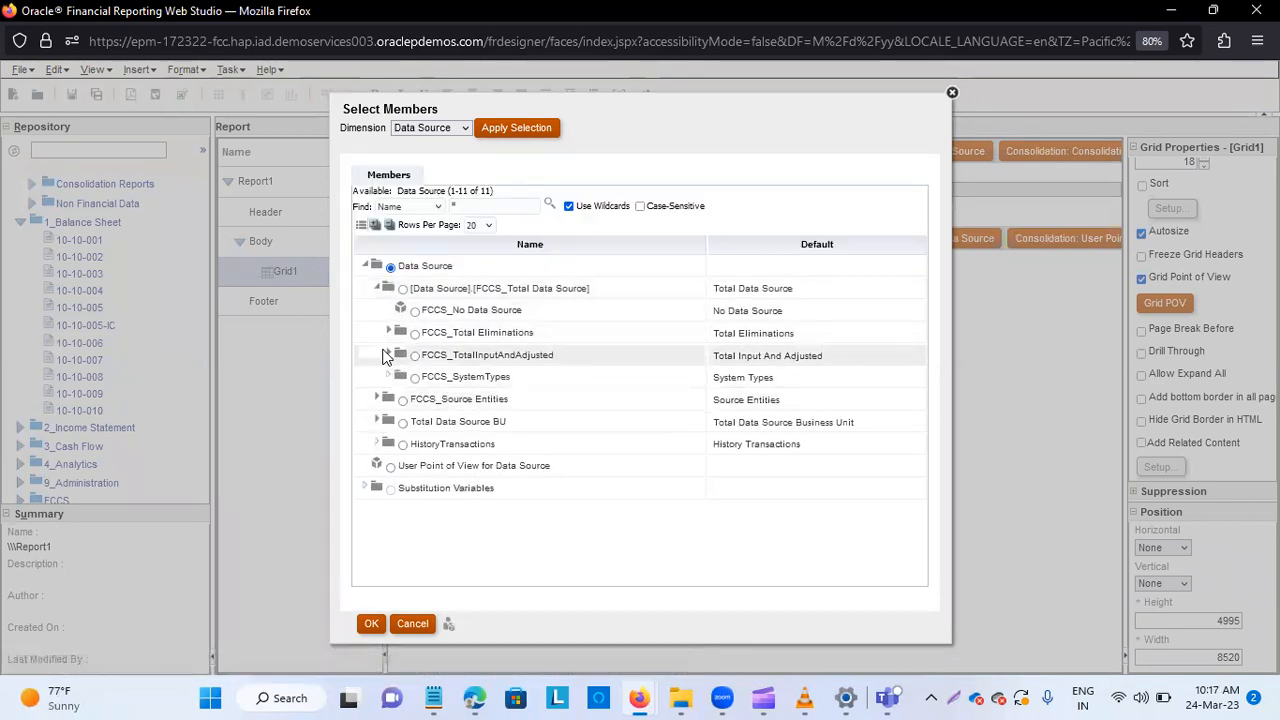
left_click(387, 355)
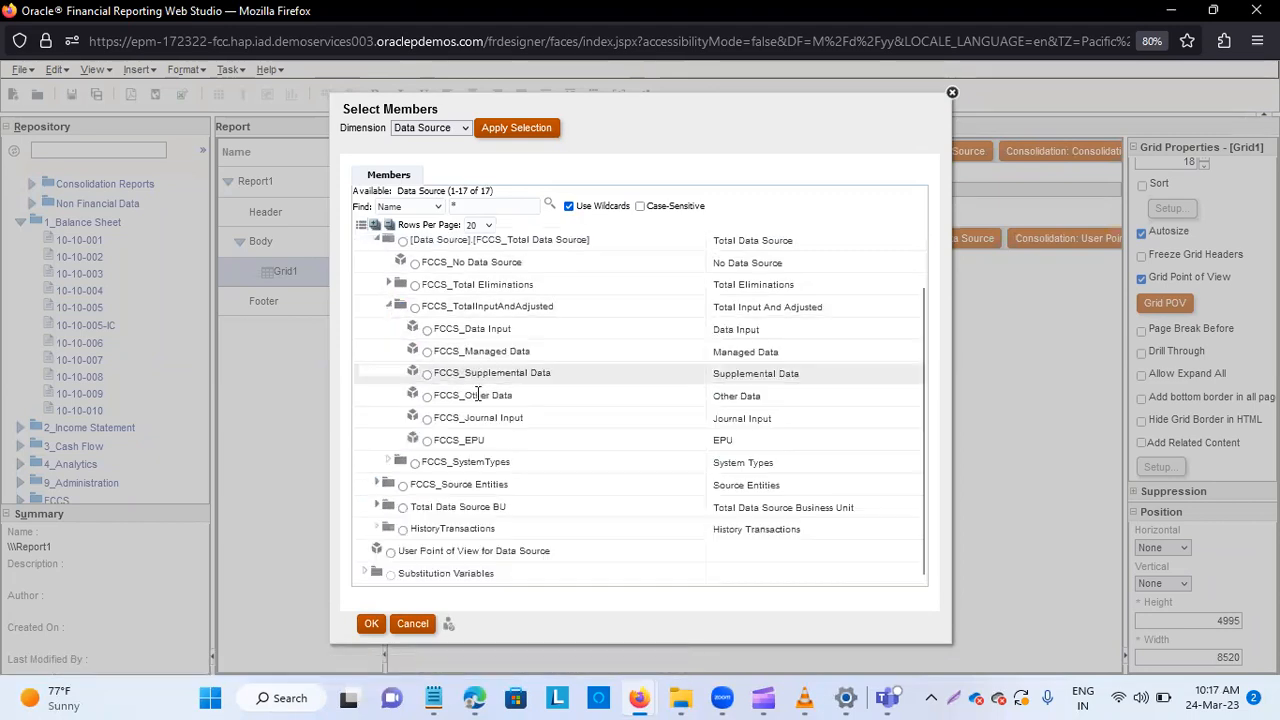
left_click(427, 352)
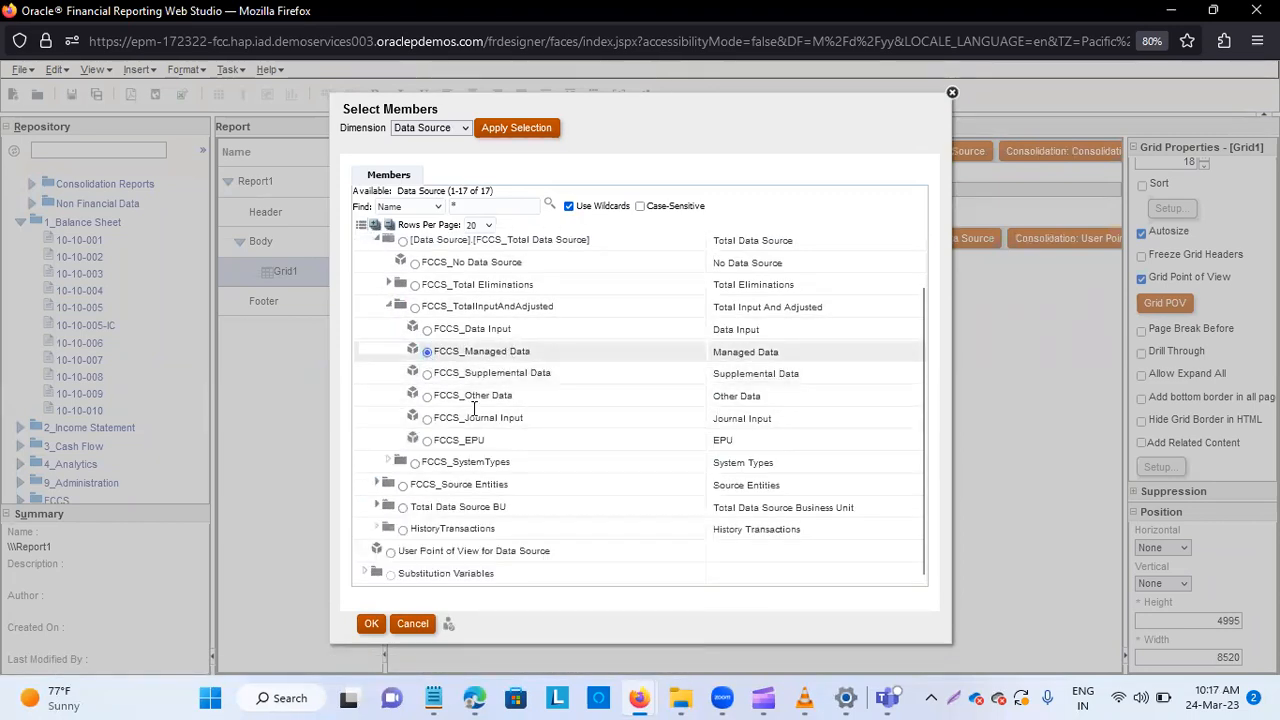
left_click(368, 627)
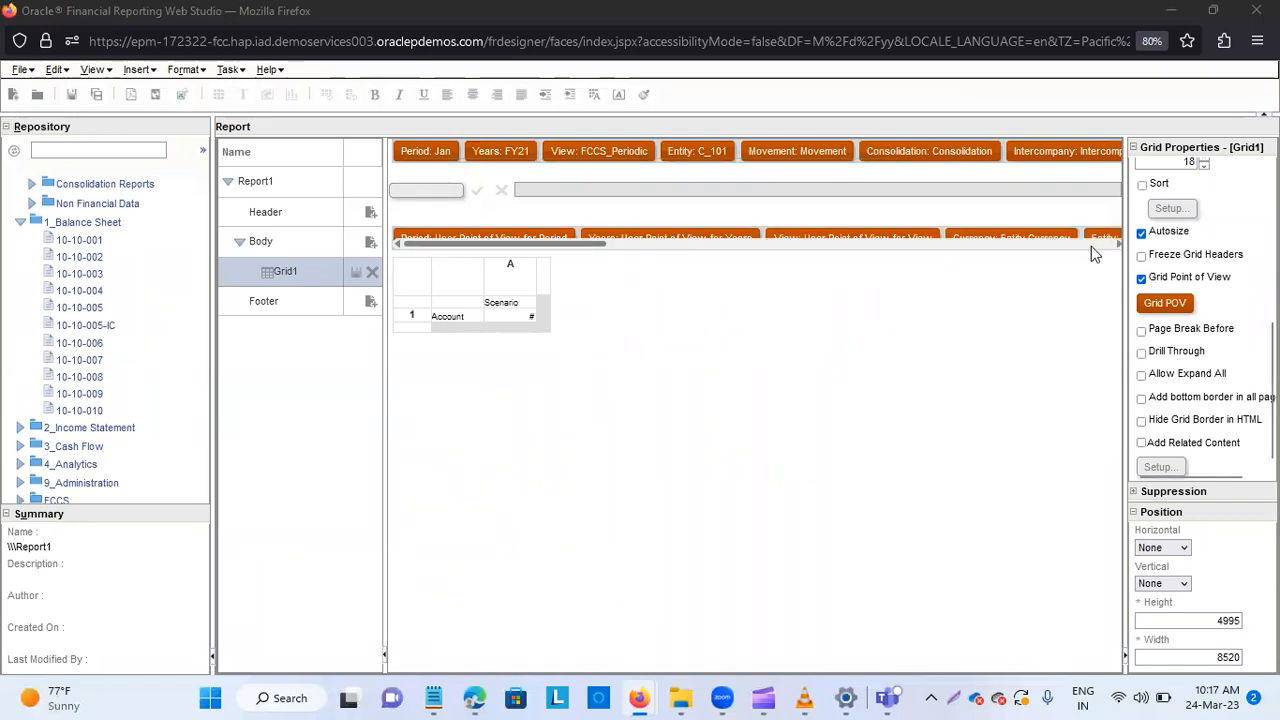
Set the grid point of view's Consolidation member to FCCS_Entity Input, under FCCS_Entity Total in FCCS_Contribution.
left_click(1100, 243)
left_click(1100, 243)
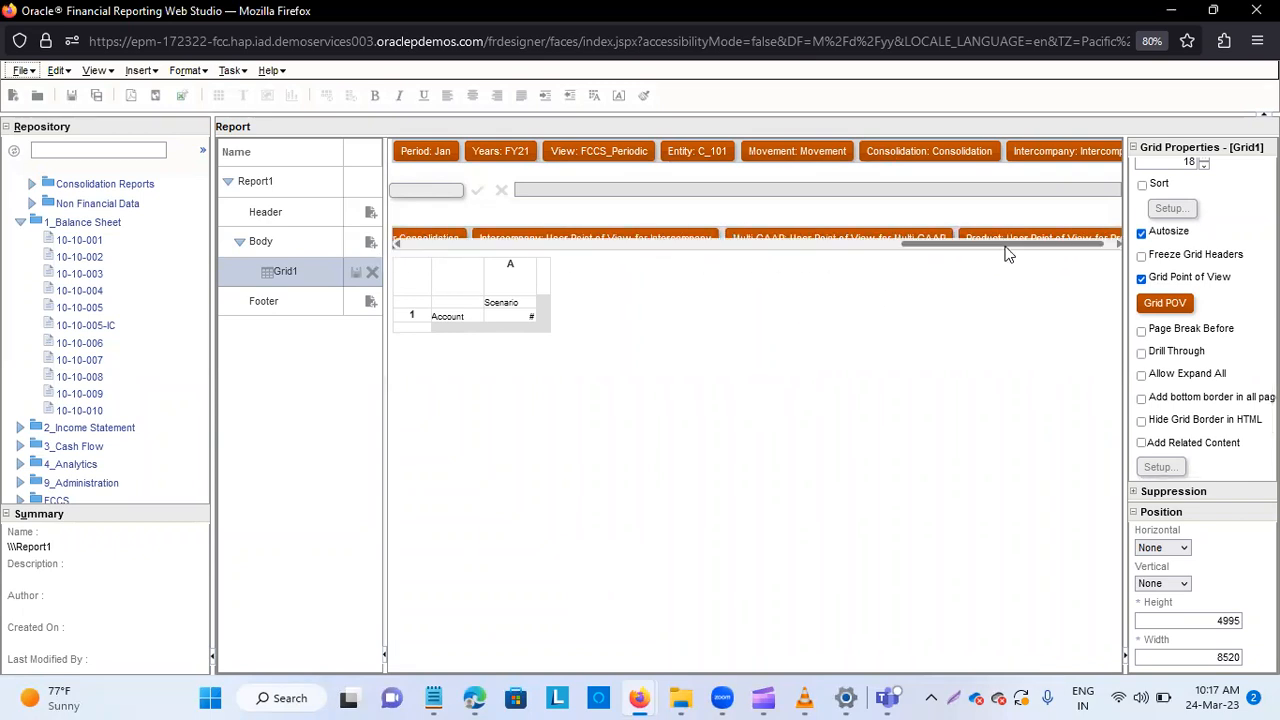
left_click(397, 244)
left_click(397, 244)
left_click(397, 244)
left_click(492, 244)
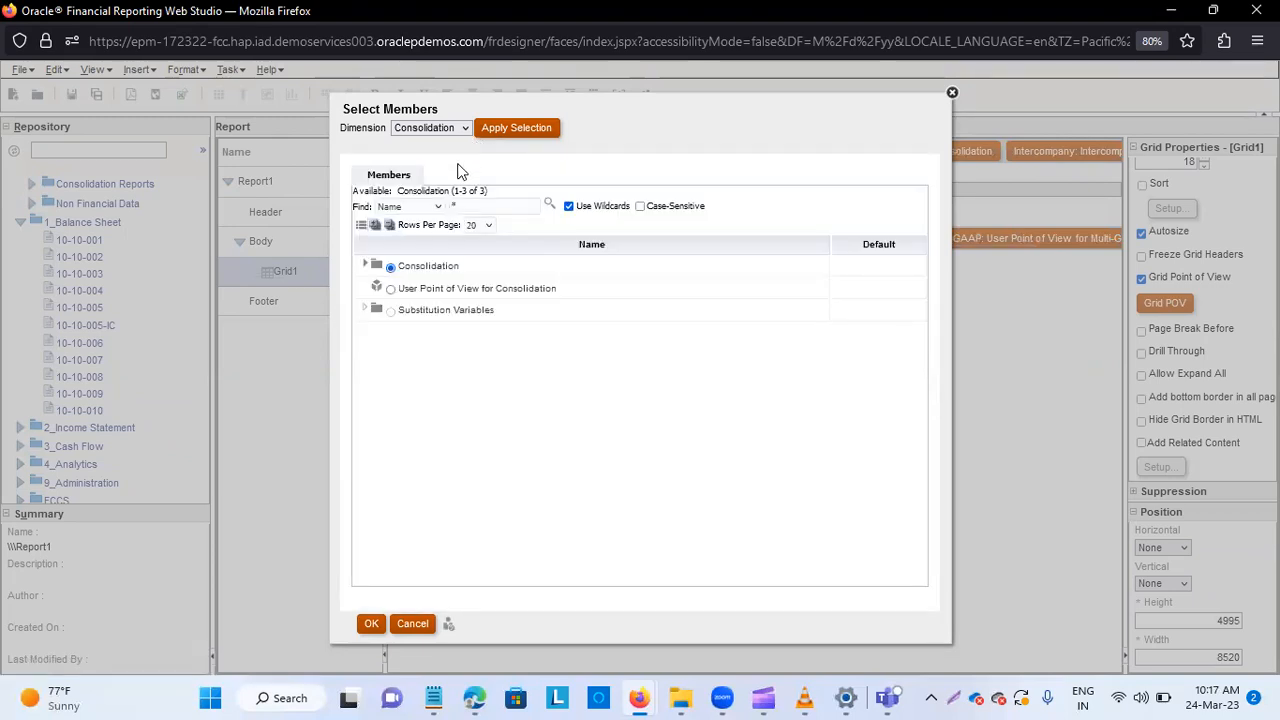
left_click(364, 268)
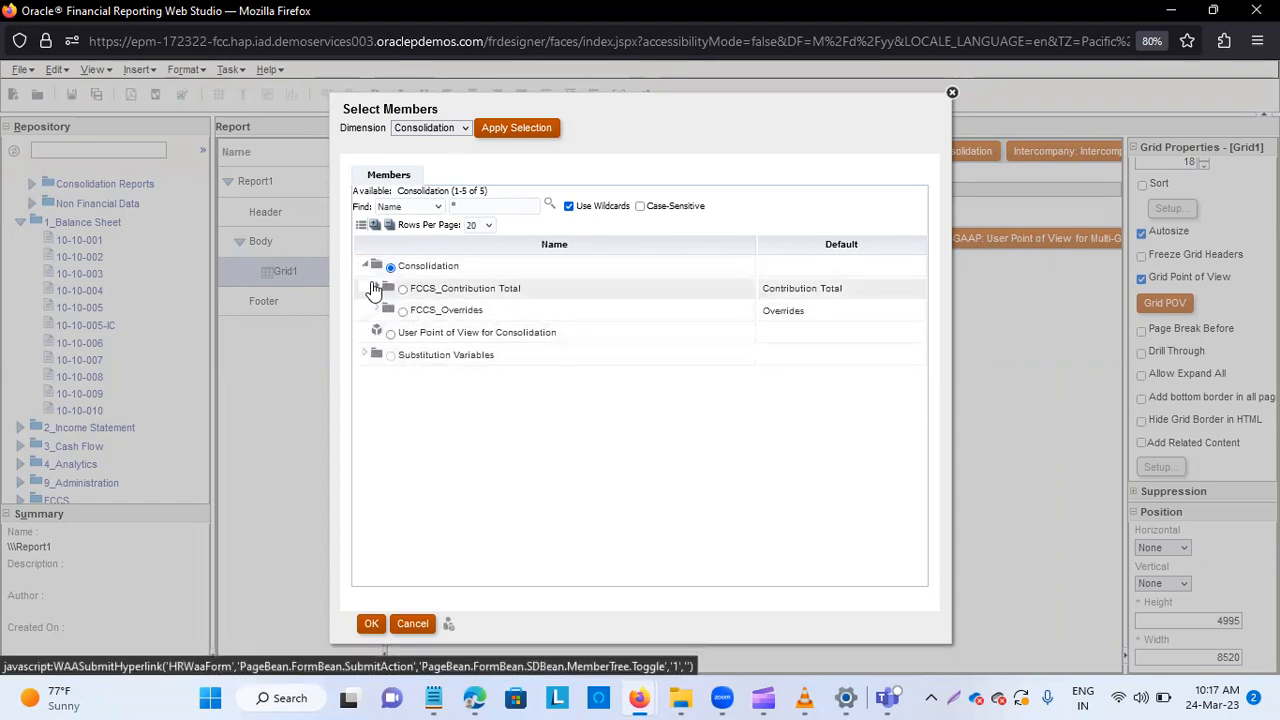
left_click(375, 286)
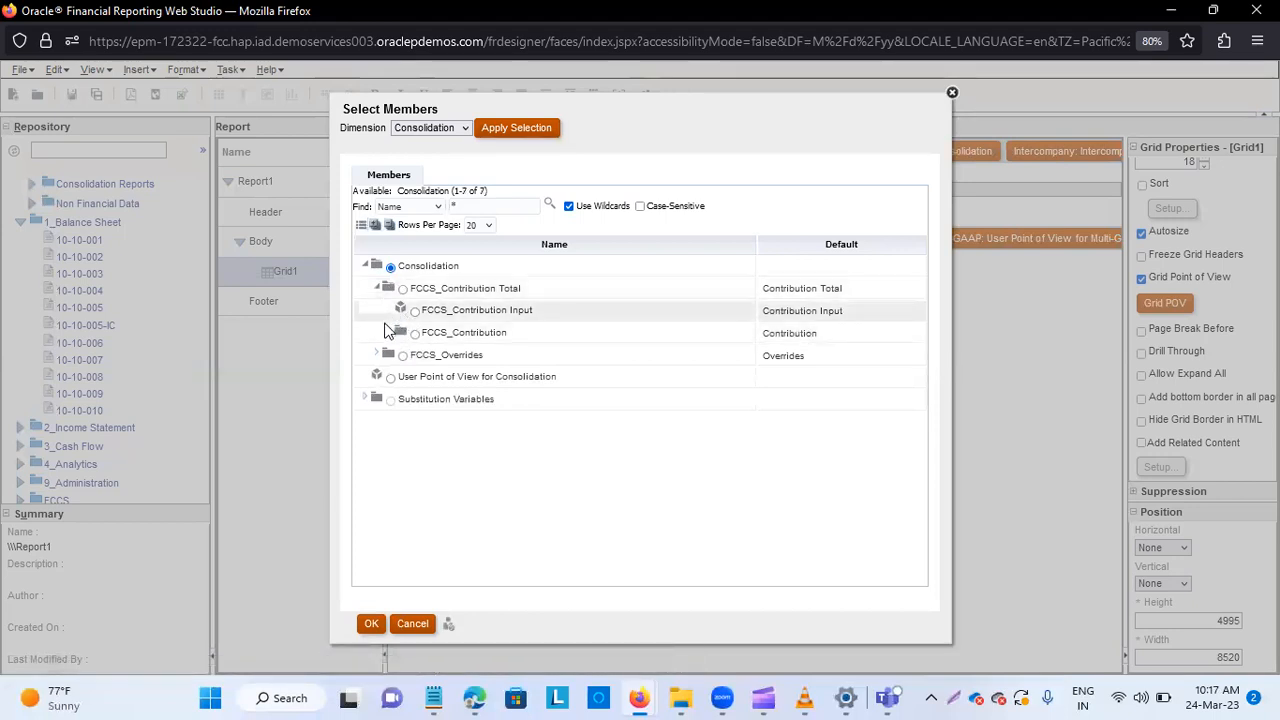
left_click(385, 331)
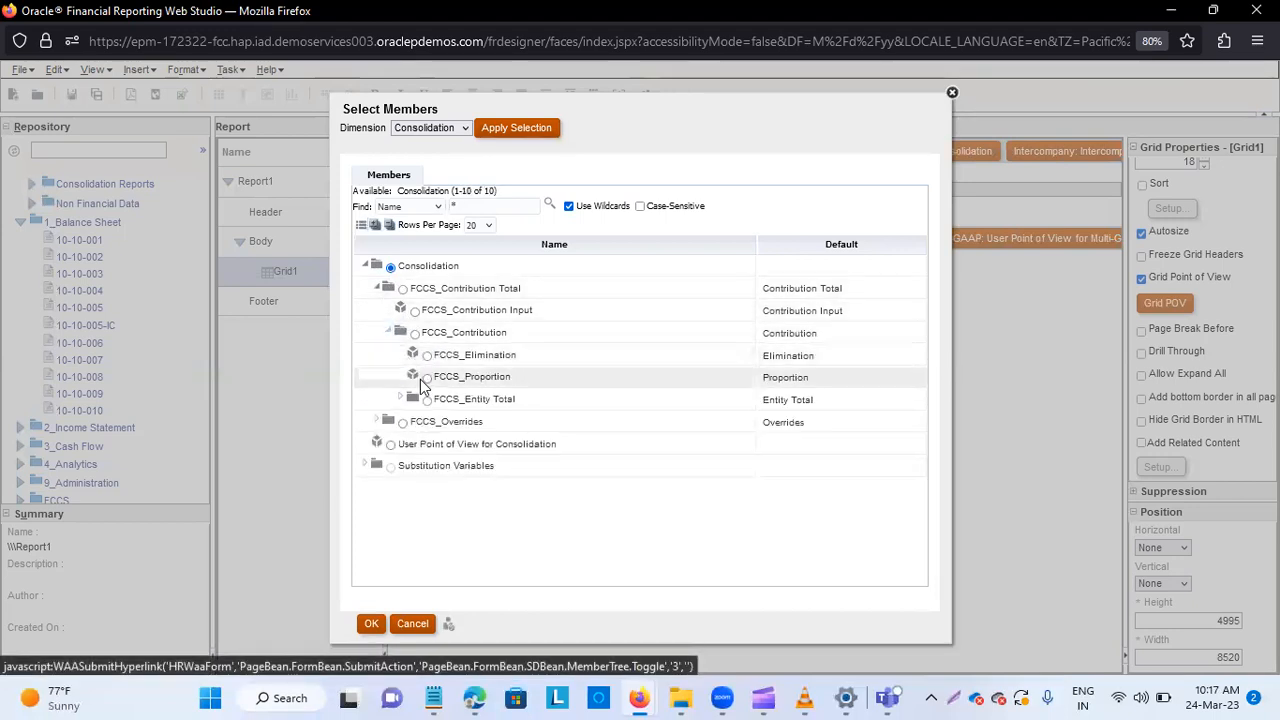
left_click(401, 401)
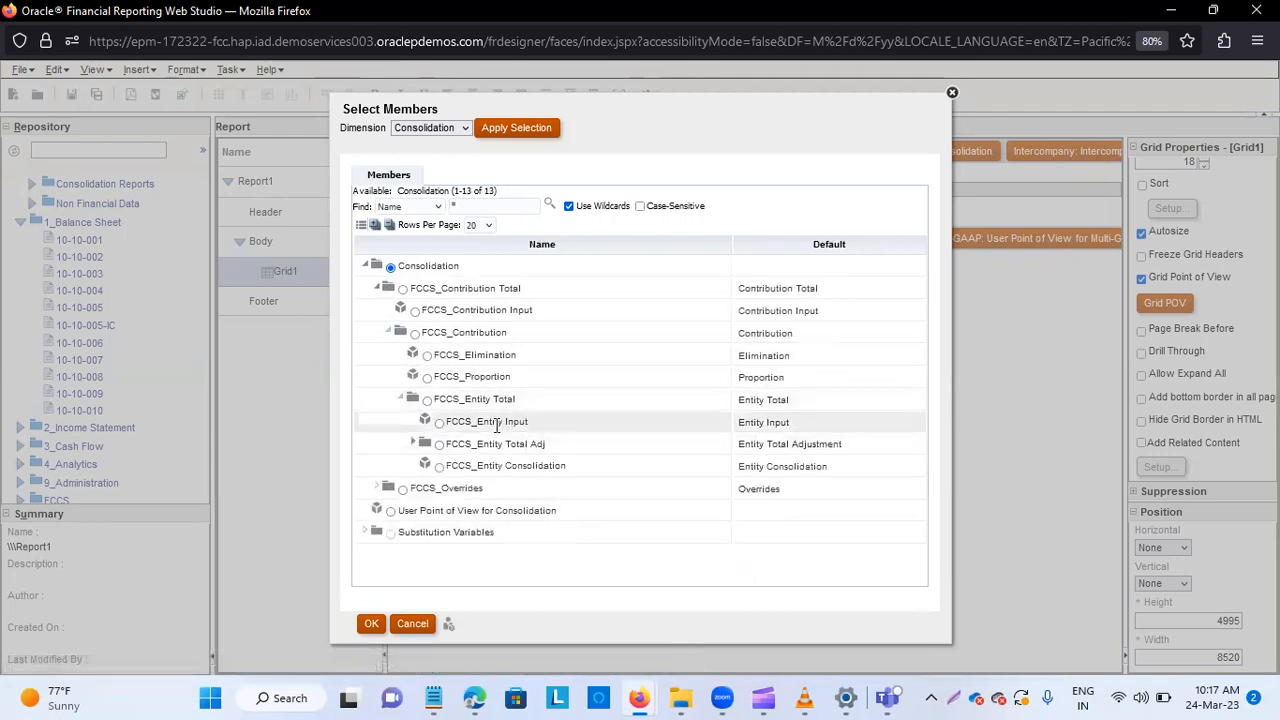
left_click(439, 422)
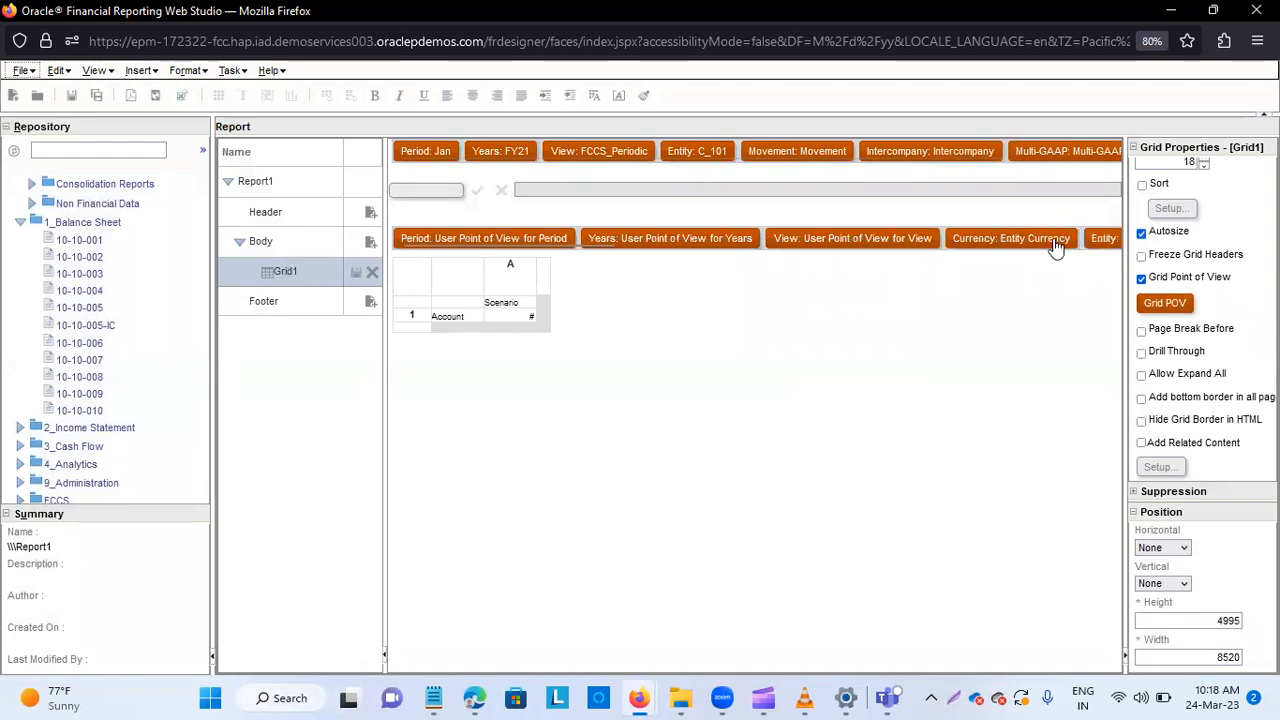
Set the grid point of view's Movement to [FCCS_Mvmts_Operating].[FCCS_Mvmts_NetIncome], found beneath FCCS_Mvmts_Subtotal.
left_click(1117, 245)
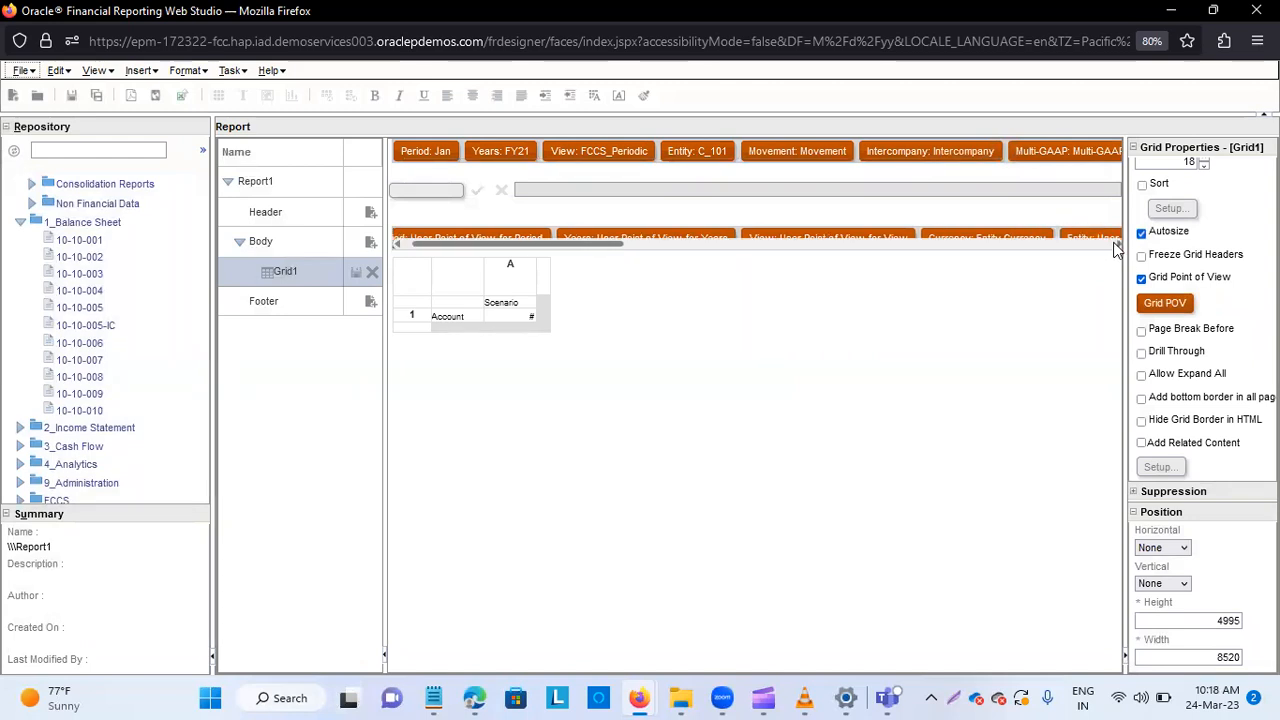
left_click(1117, 245)
left_click(1117, 245)
left_click(1117, 245)
left_click(1117, 245)
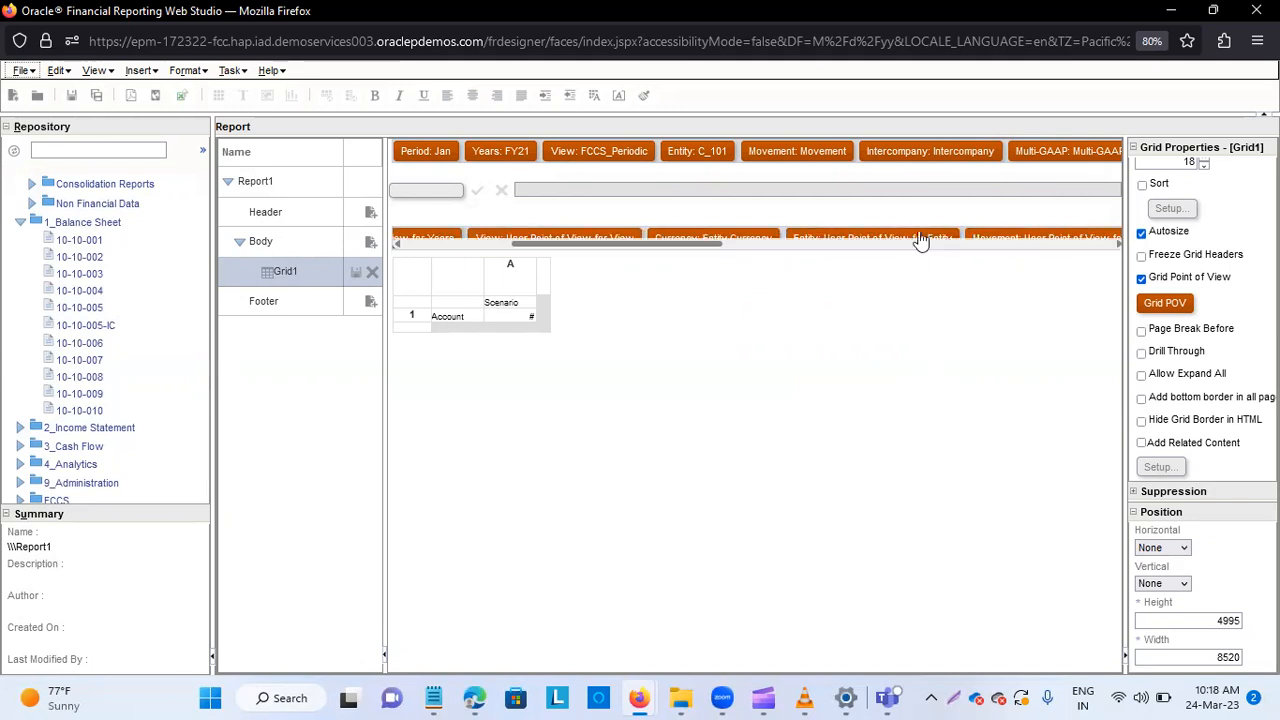
left_click_drag(701, 244, 760, 247)
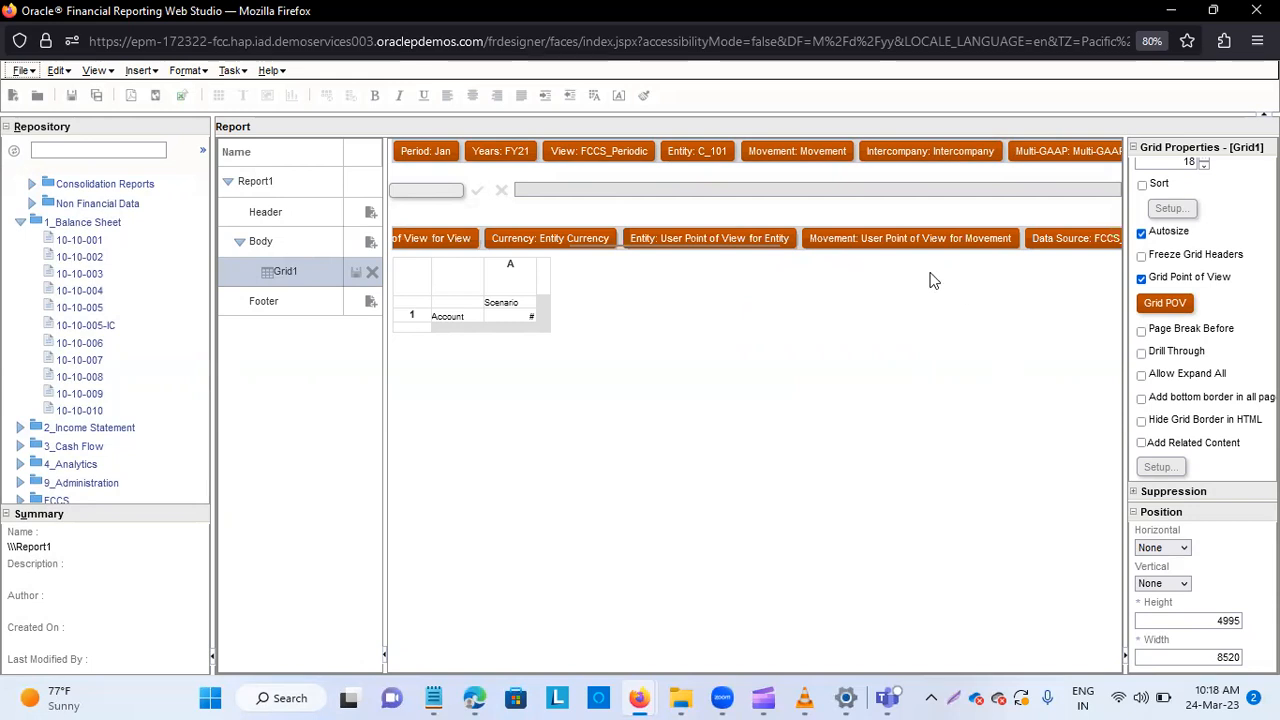
left_click(931, 239)
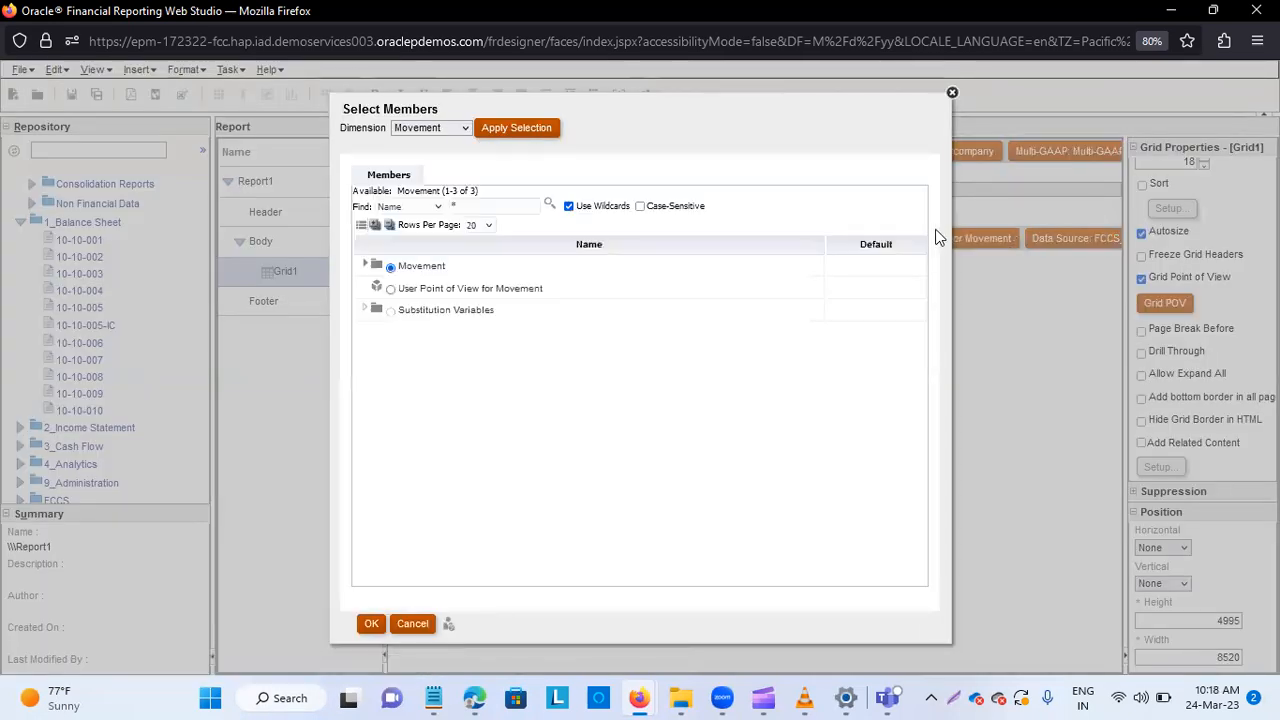
left_click(364, 267)
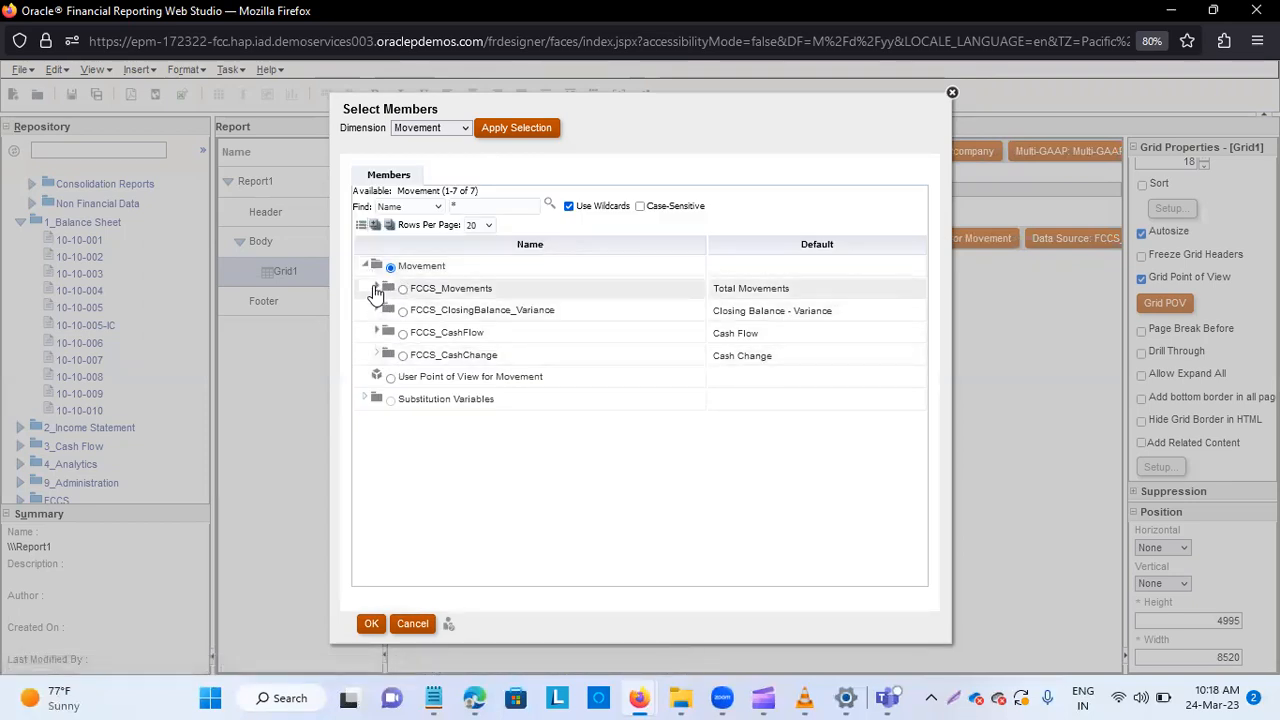
left_click(377, 288)
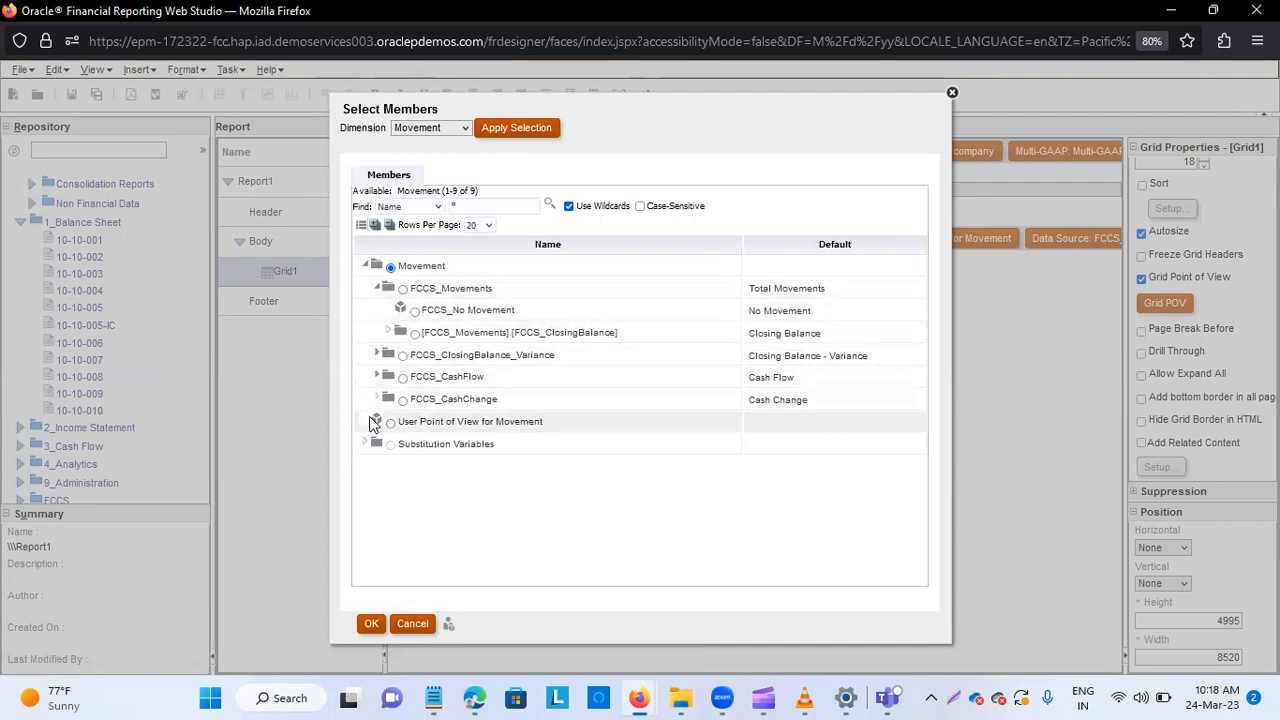
left_click(389, 334)
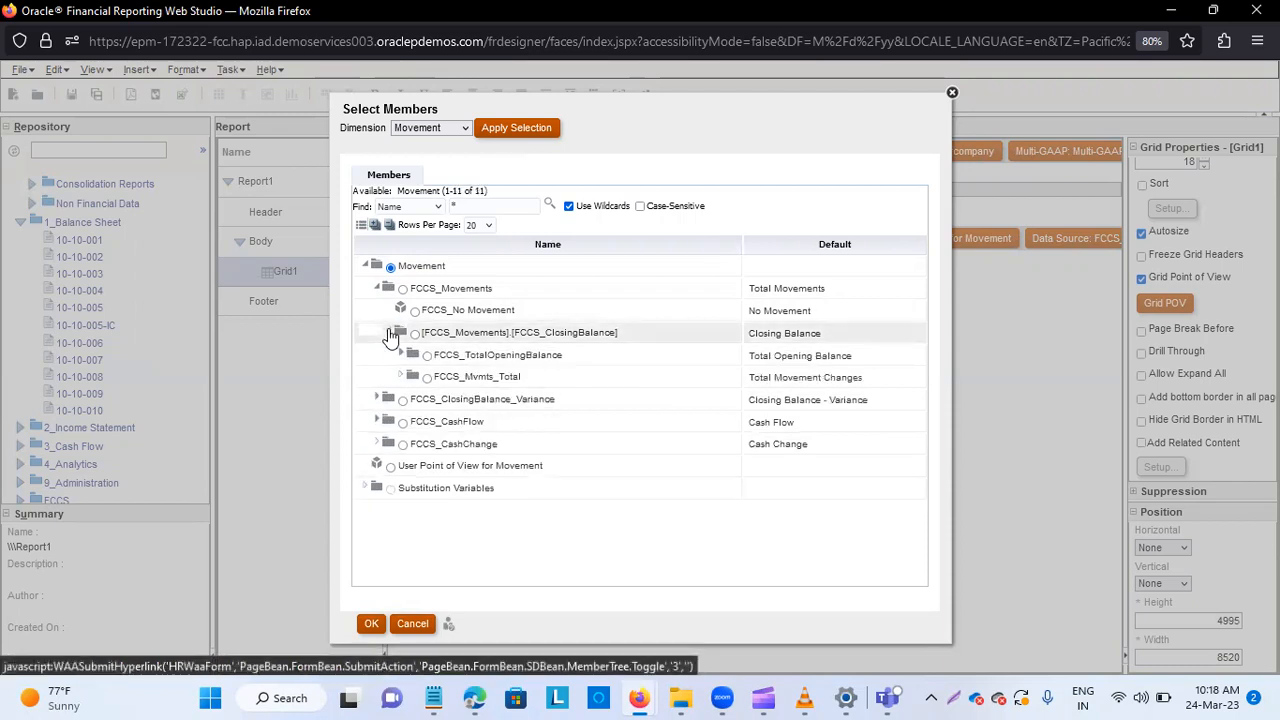
left_click(399, 378)
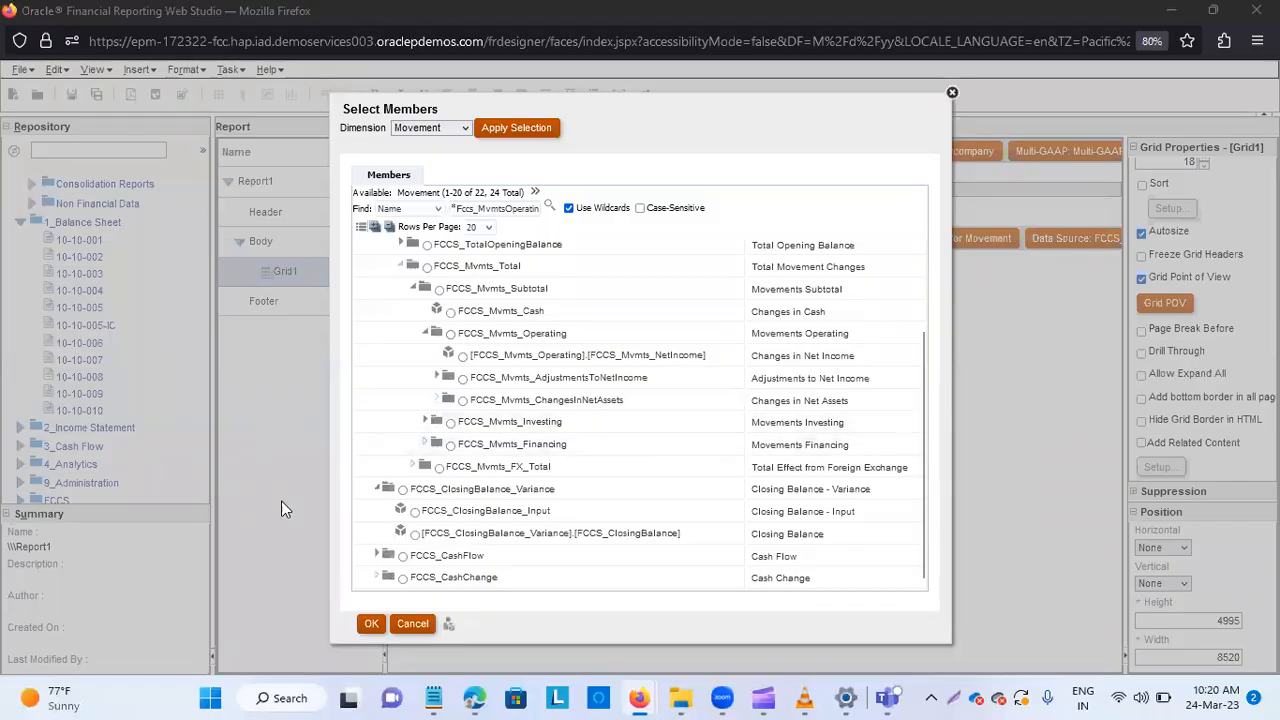
left_click(462, 356)
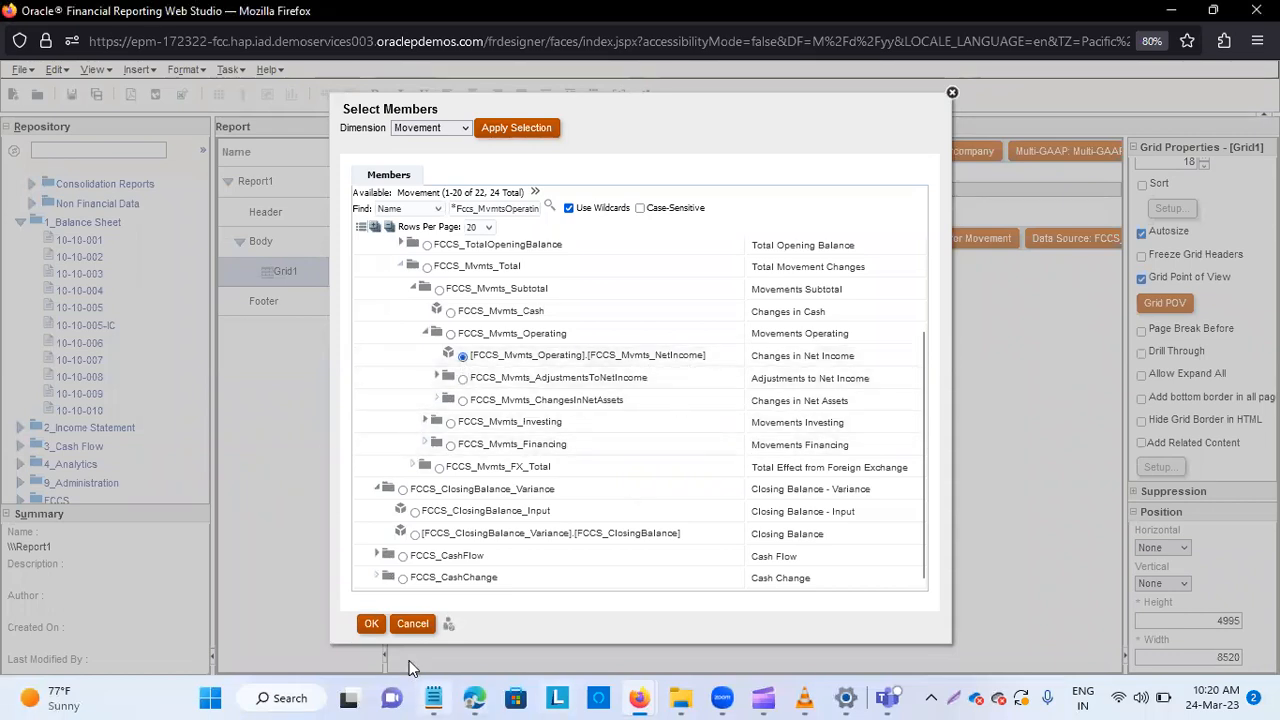
left_click(373, 625)
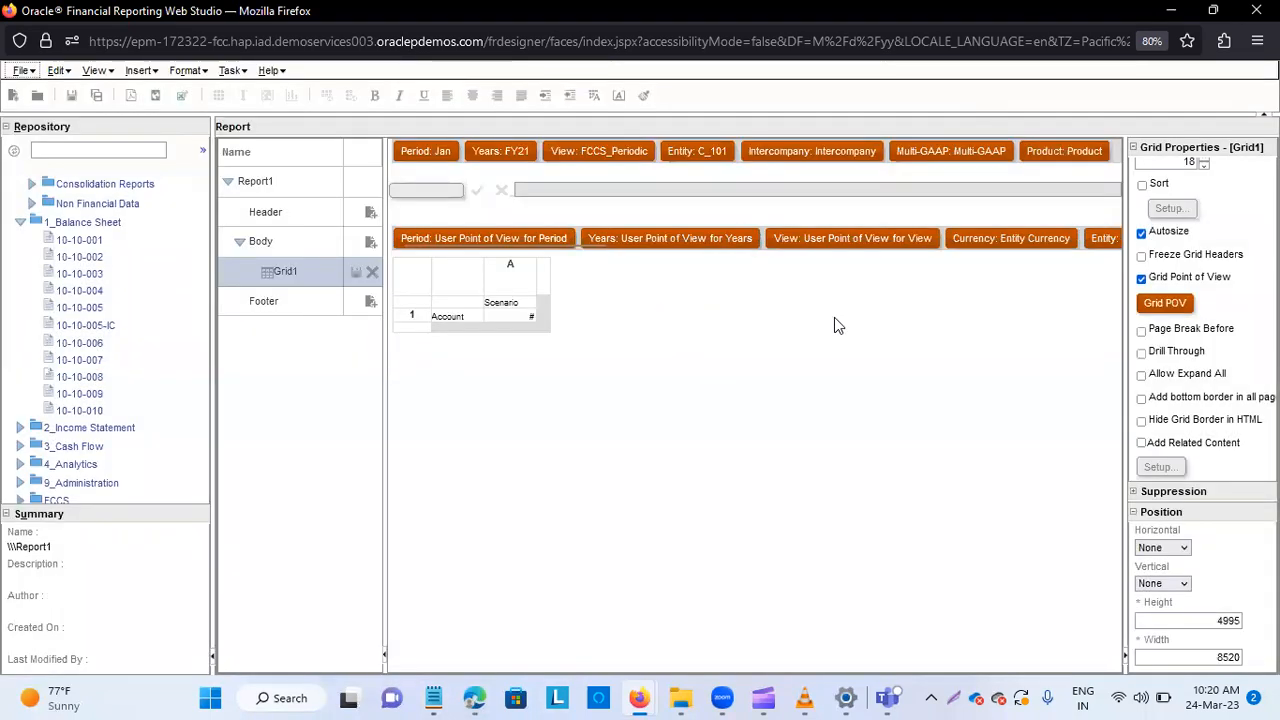
Set the grid point of view's Product to P_000, found under P_T in Total Product.
left_click(1103, 246)
left_click(1103, 246)
left_click(1118, 245)
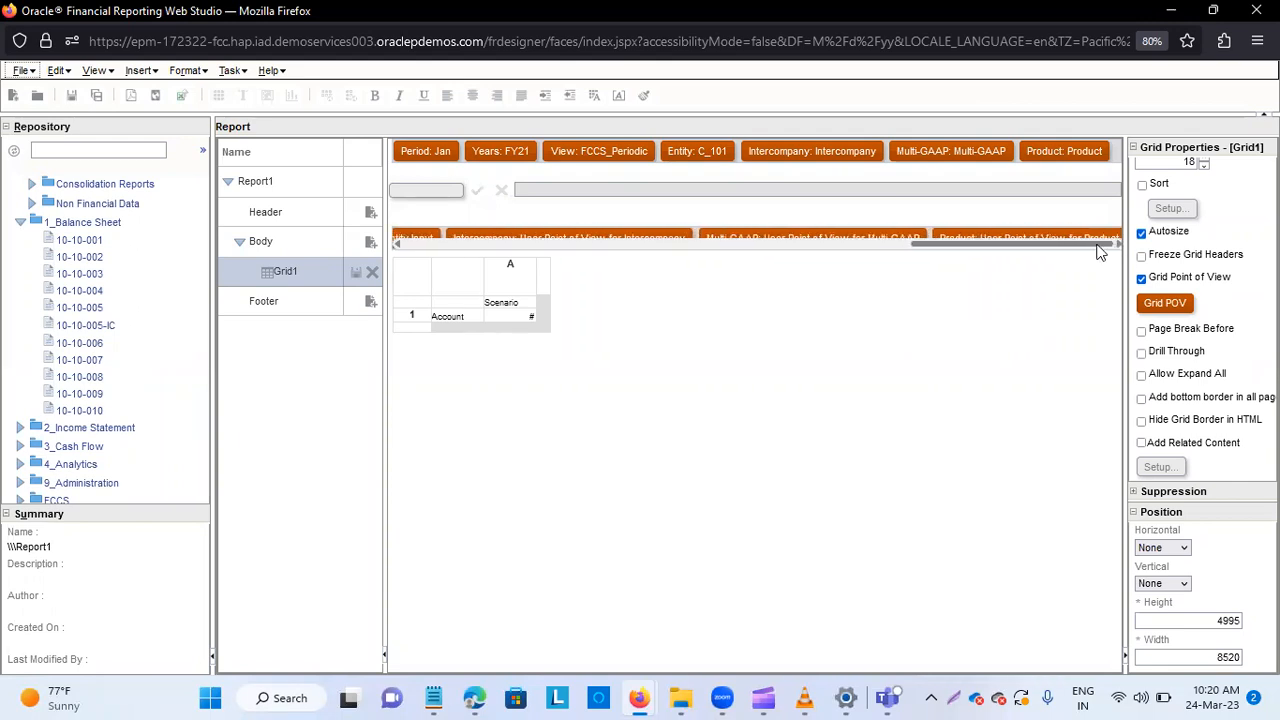
left_click(1115, 242)
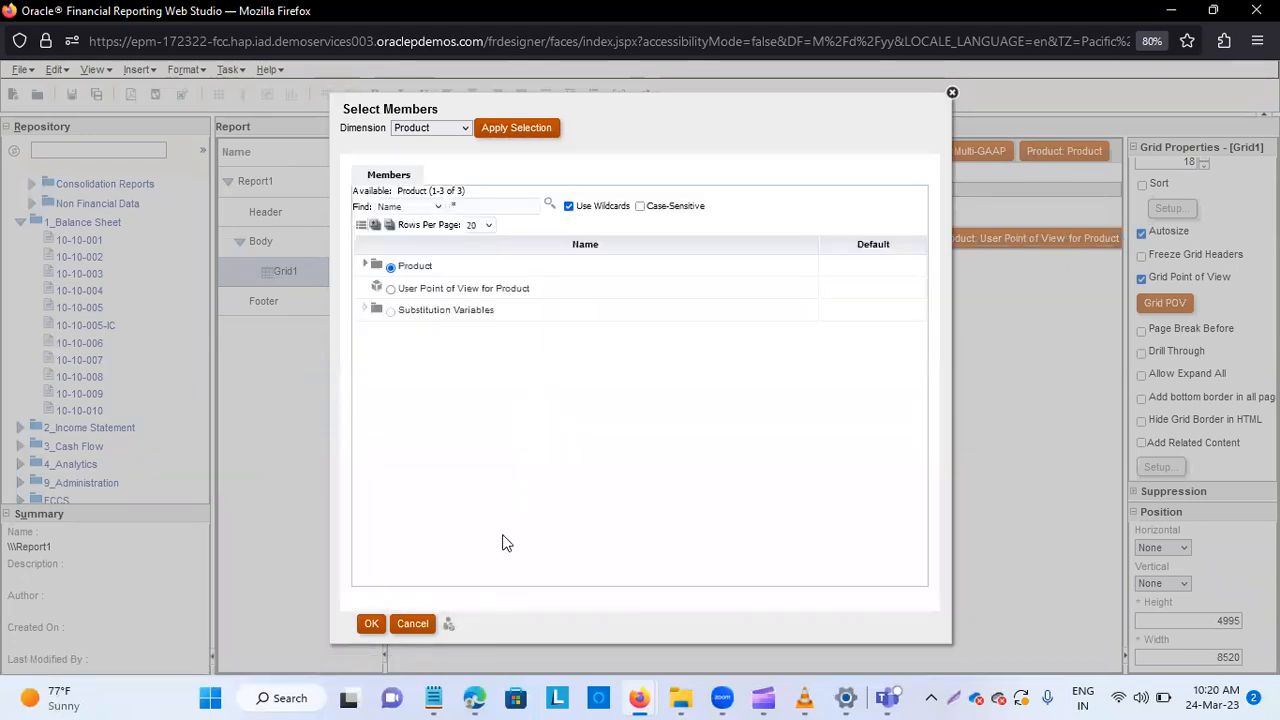
left_click(368, 266)
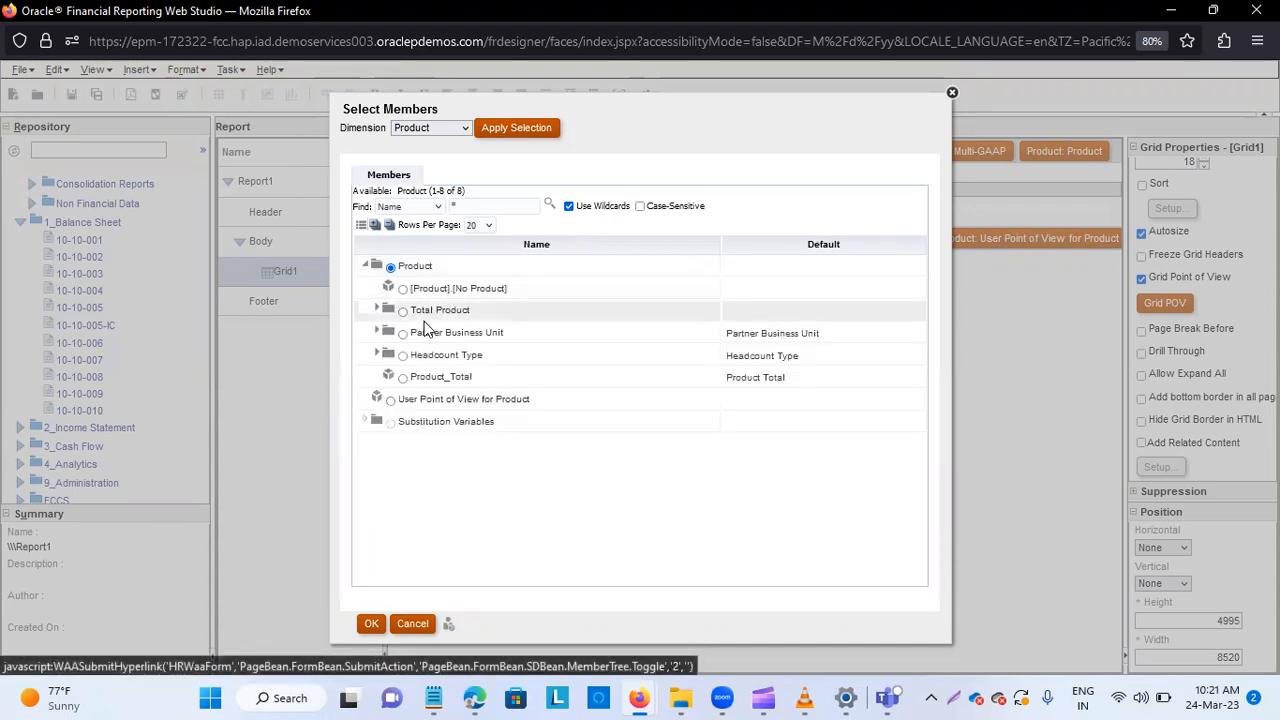
left_click(376, 308)
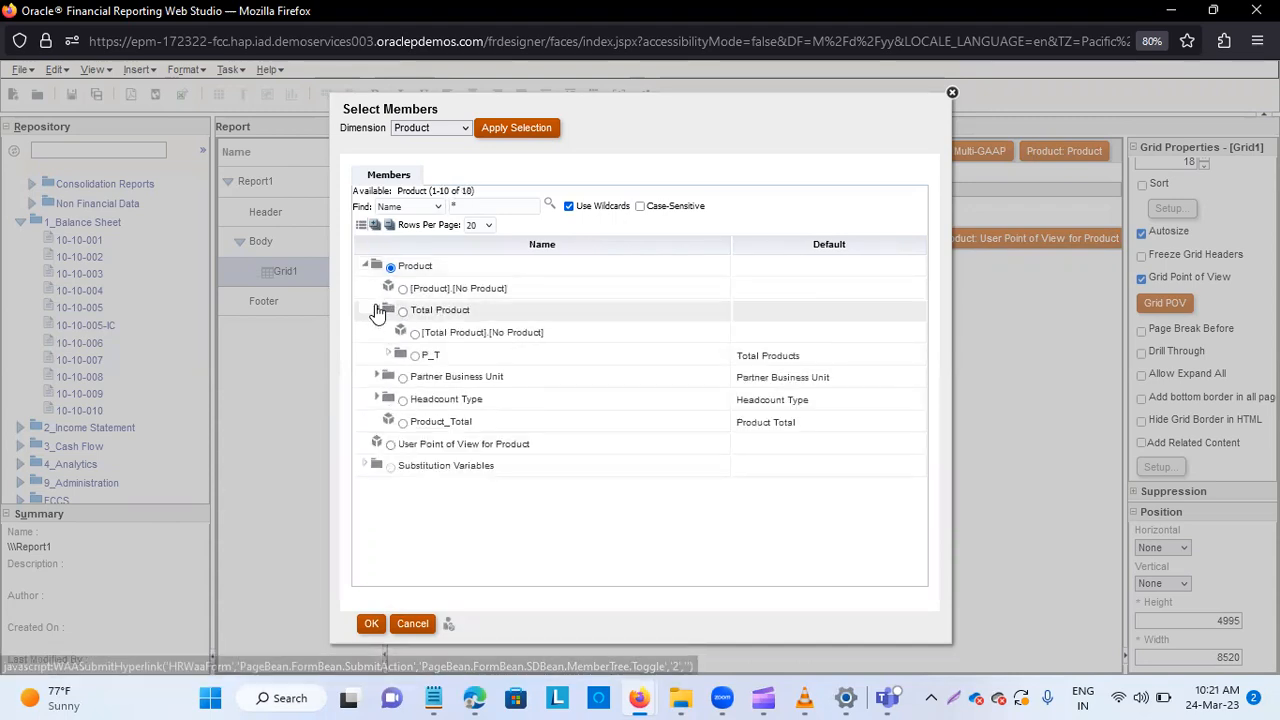
left_click(389, 355)
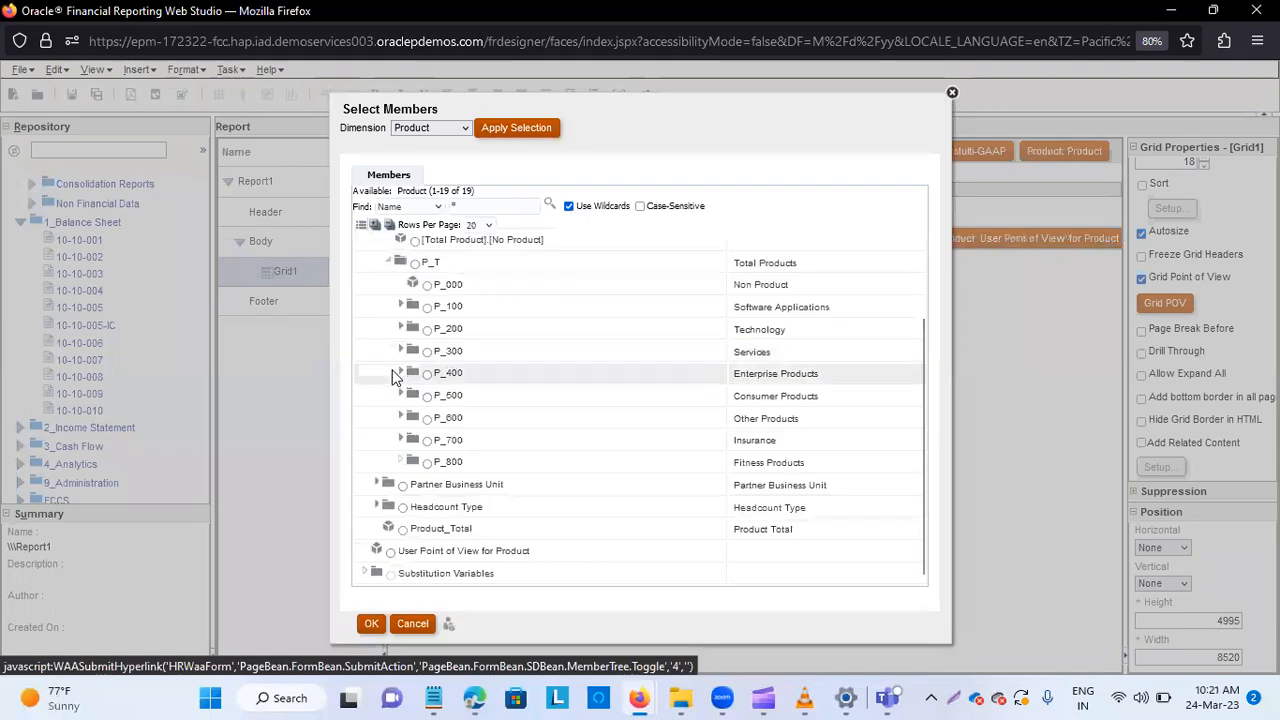
left_click(427, 285)
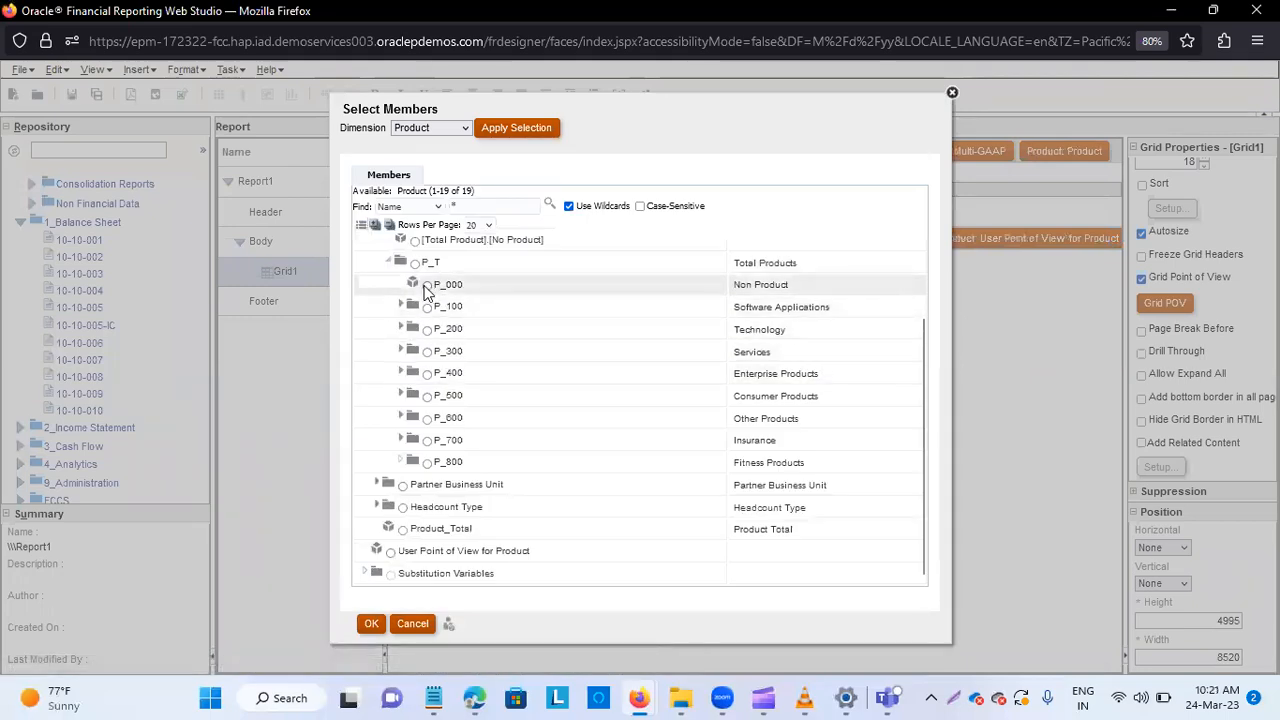
left_click(370, 624)
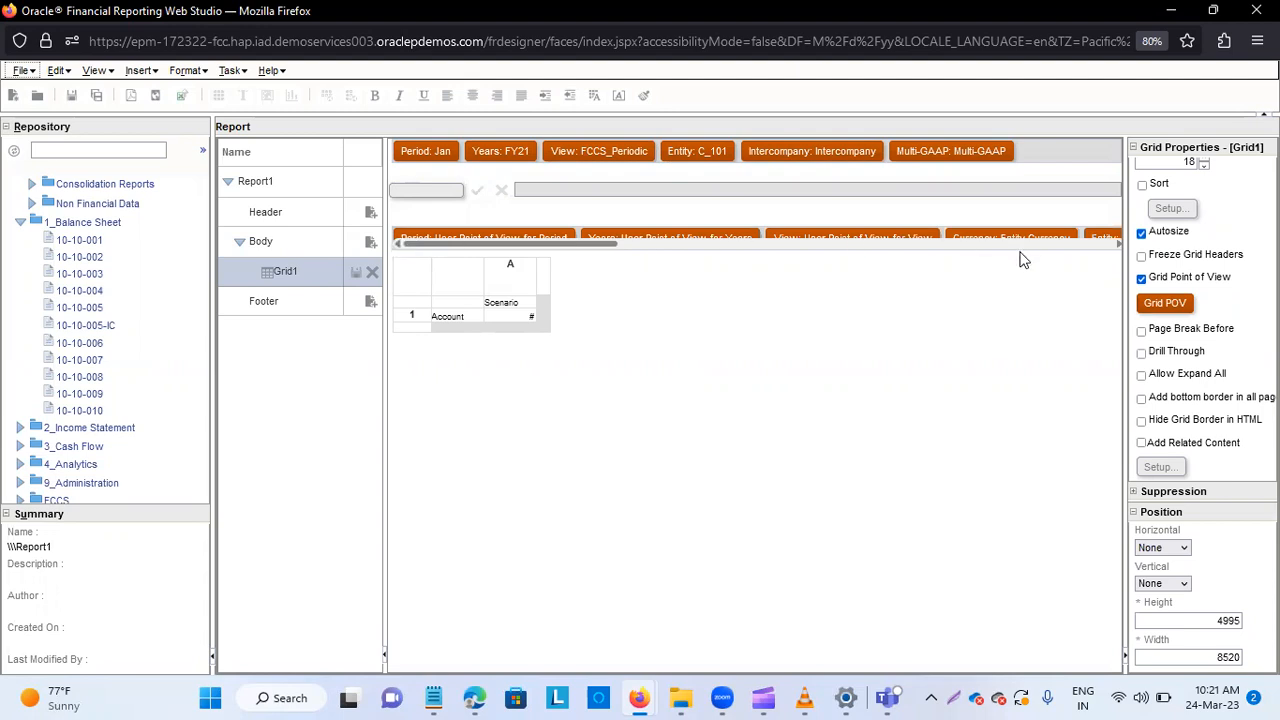
Set the grid point of view's Intercompany member to FCCS_No Intercompany, under FCCS_Intercompany Top.
left_click(1118, 243)
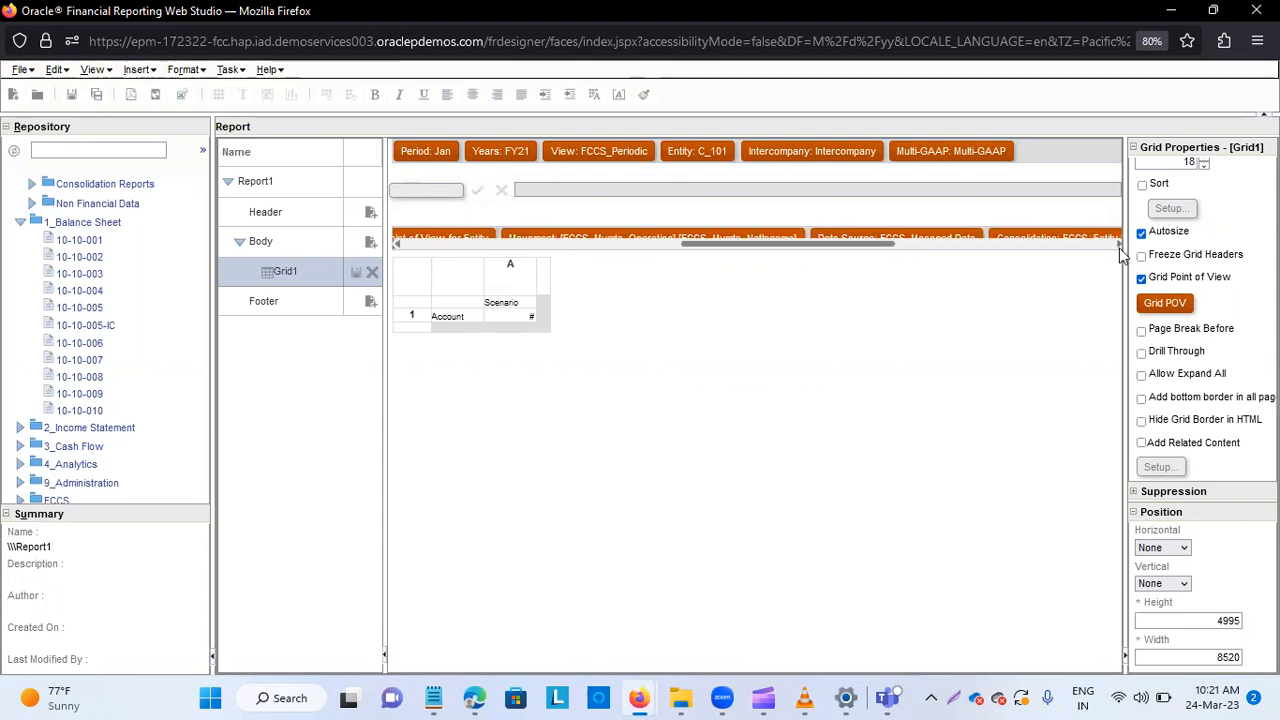
left_click(1118, 243)
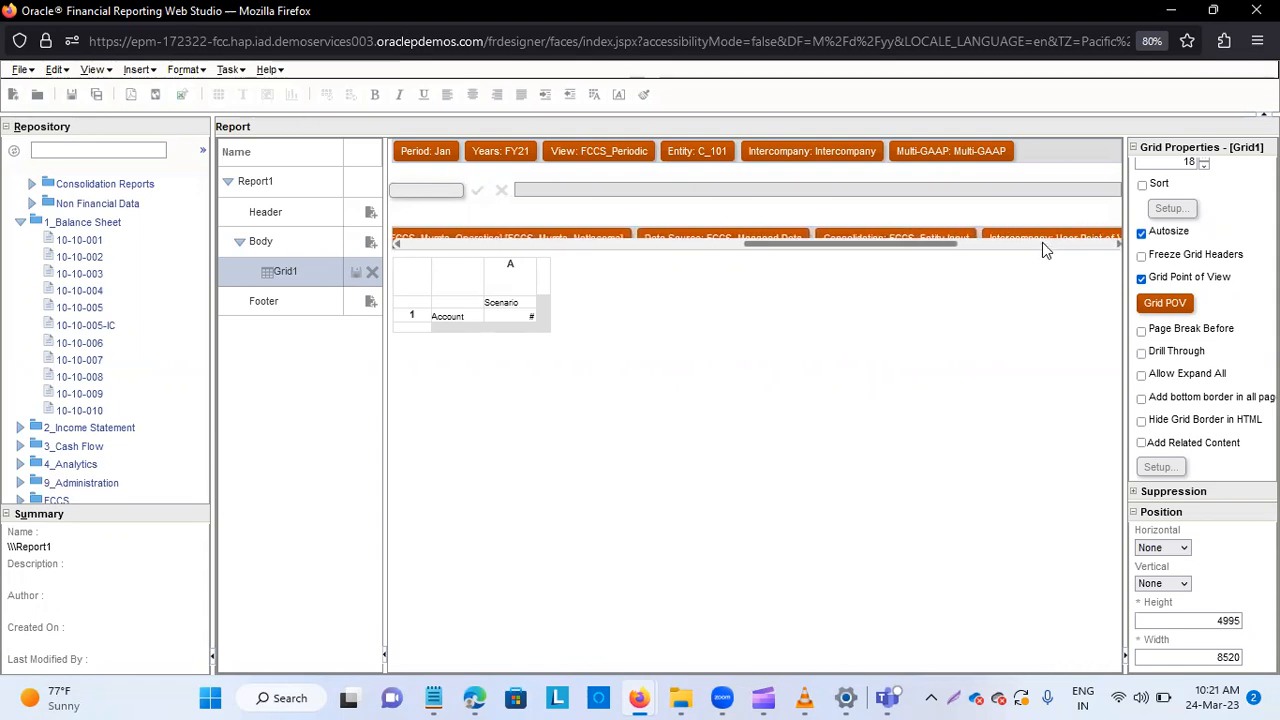
left_click(1042, 242)
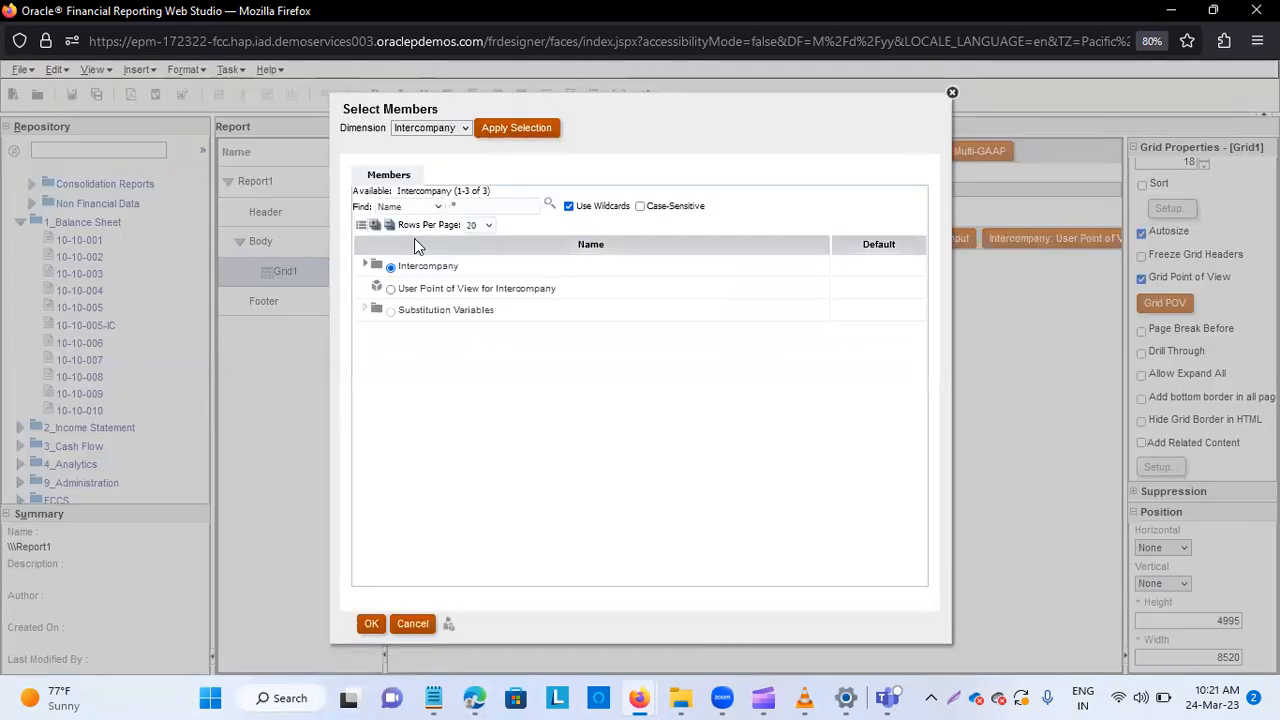
left_click(365, 263)
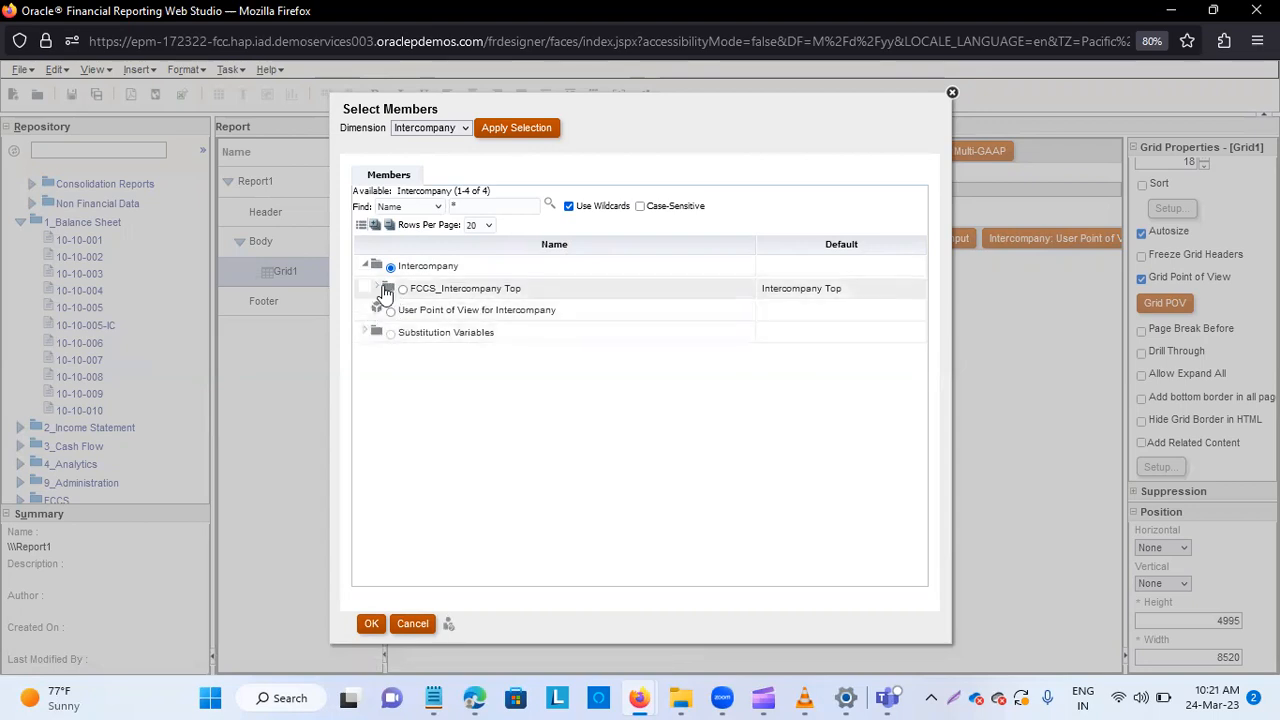
left_click(370, 286)
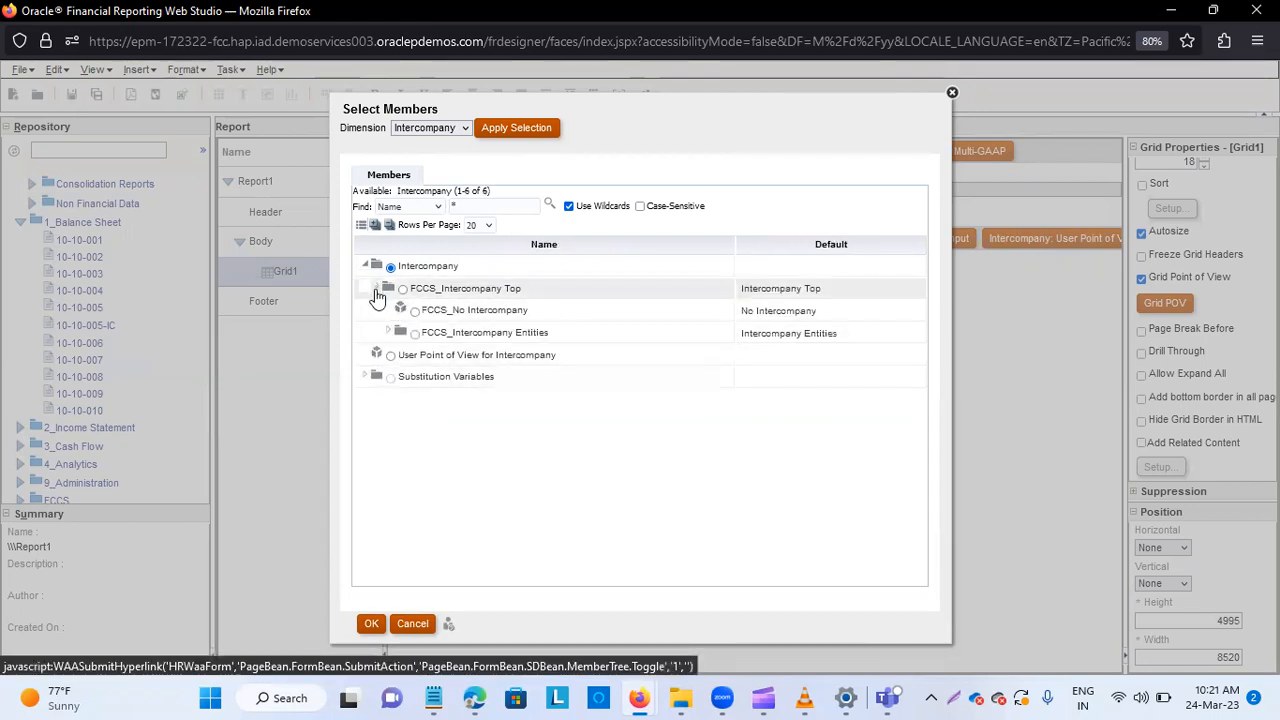
left_click(415, 311)
left_click(371, 625)
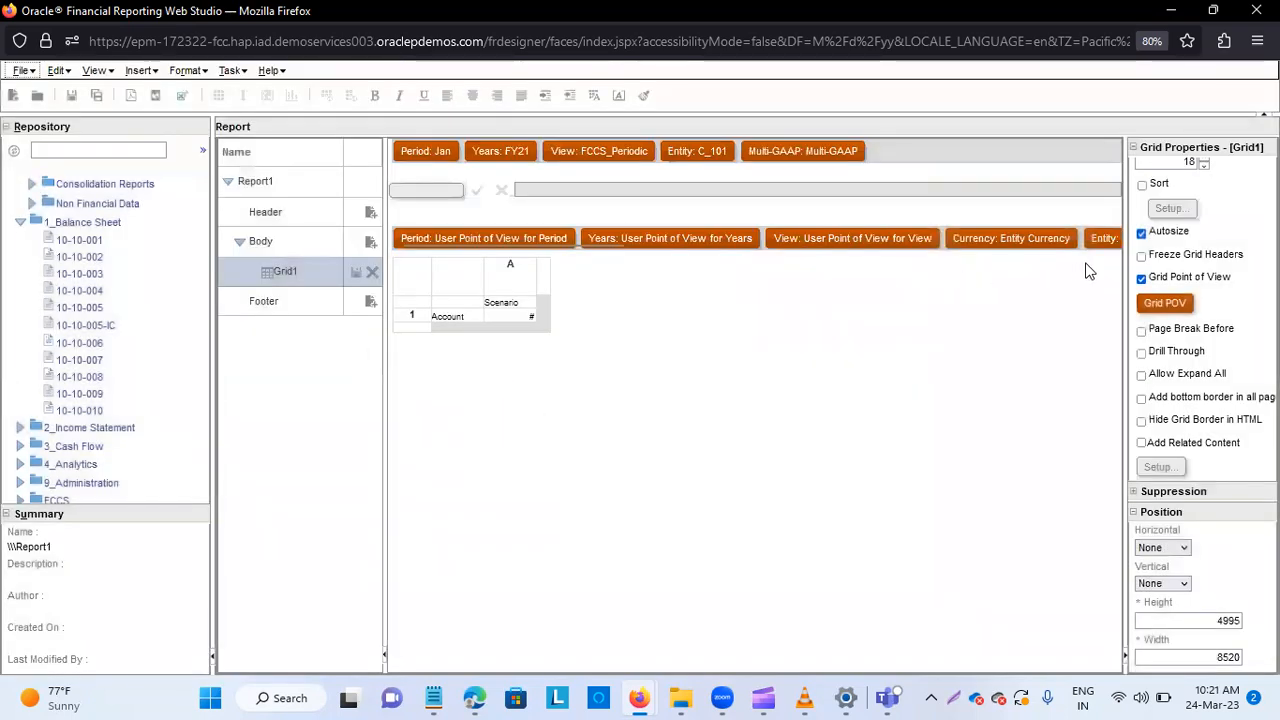
Set the grid point of view's Multi-GAAP member to FCCS_Local GAAP, found under FCCS_IFRS.
left_click(1115, 244)
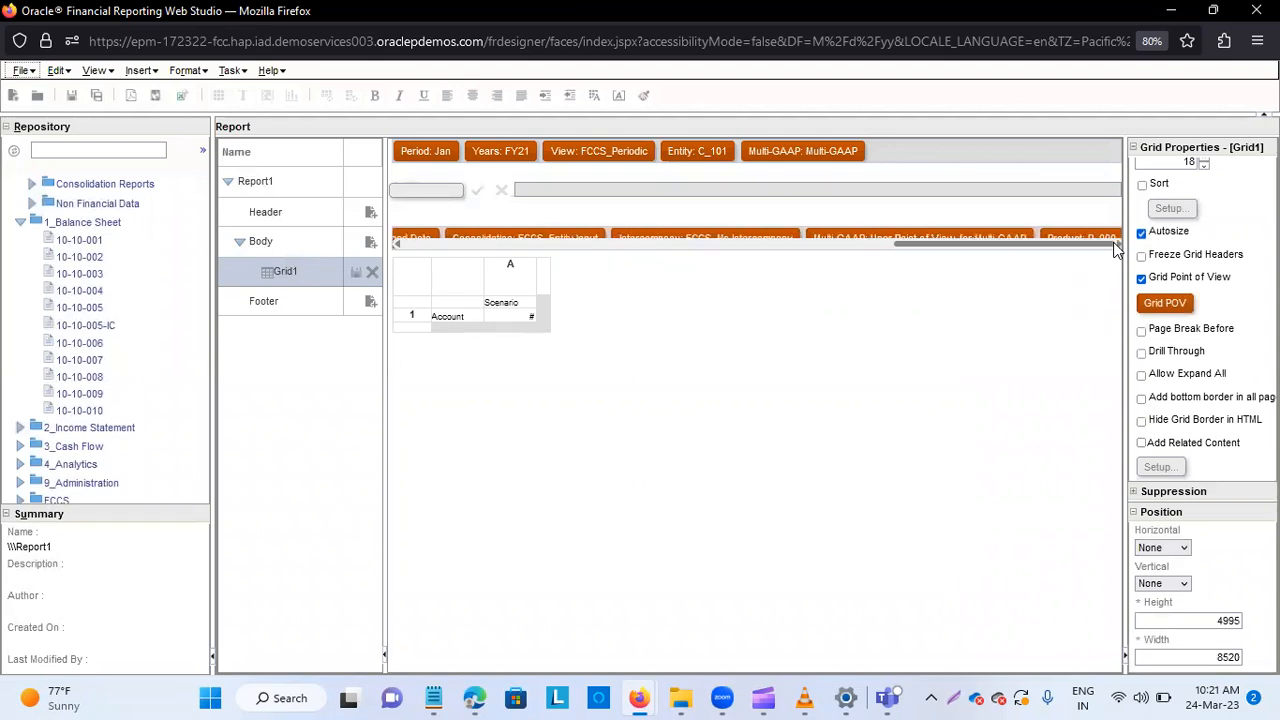
left_click(997, 240)
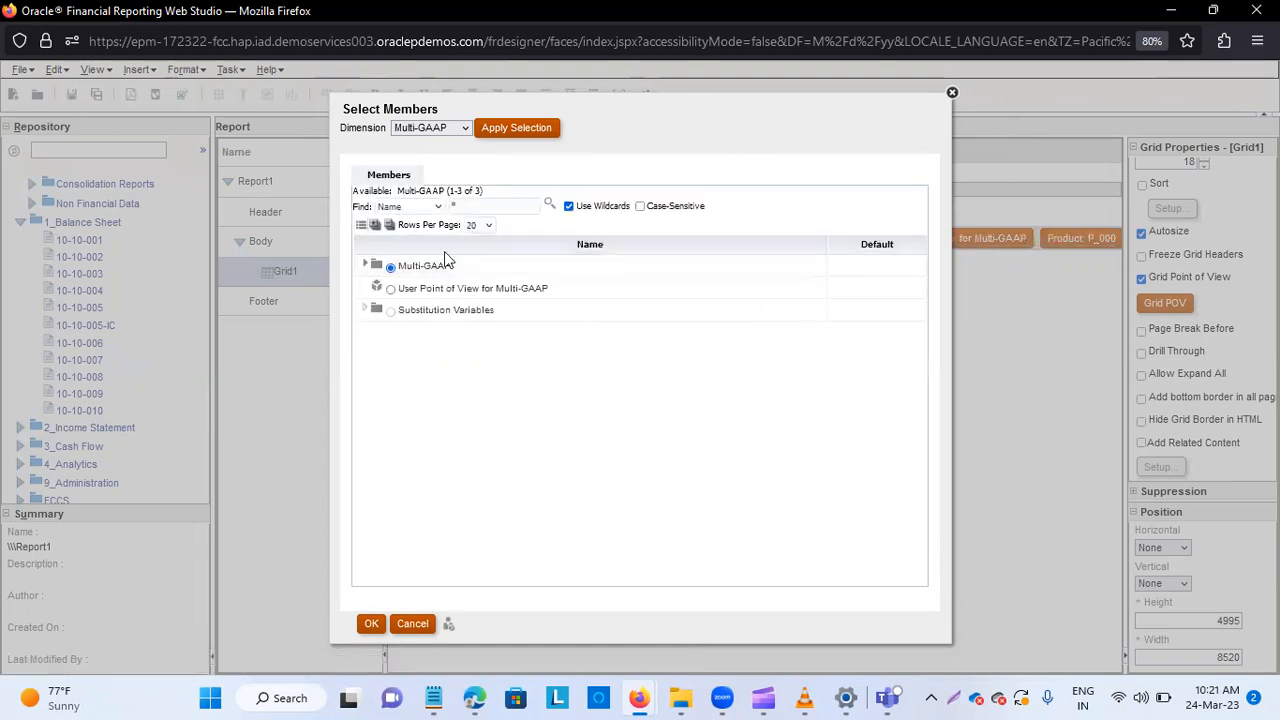
left_click(367, 268)
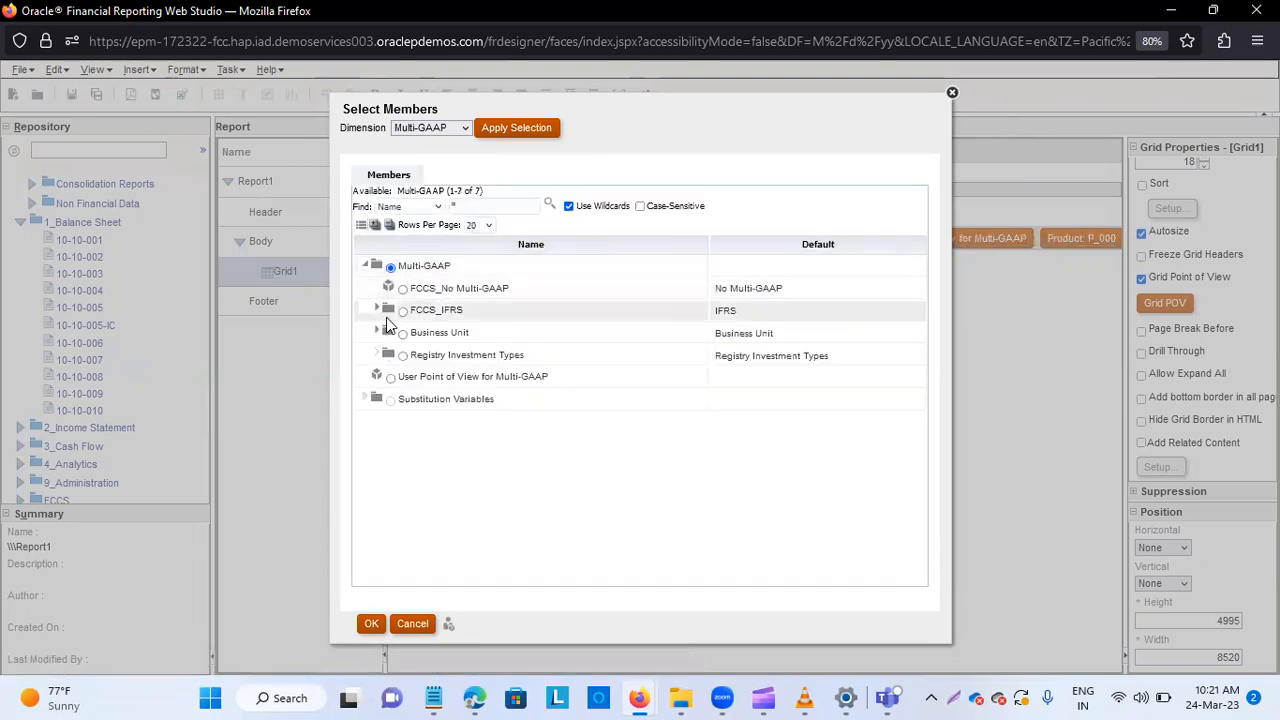
left_click(378, 311)
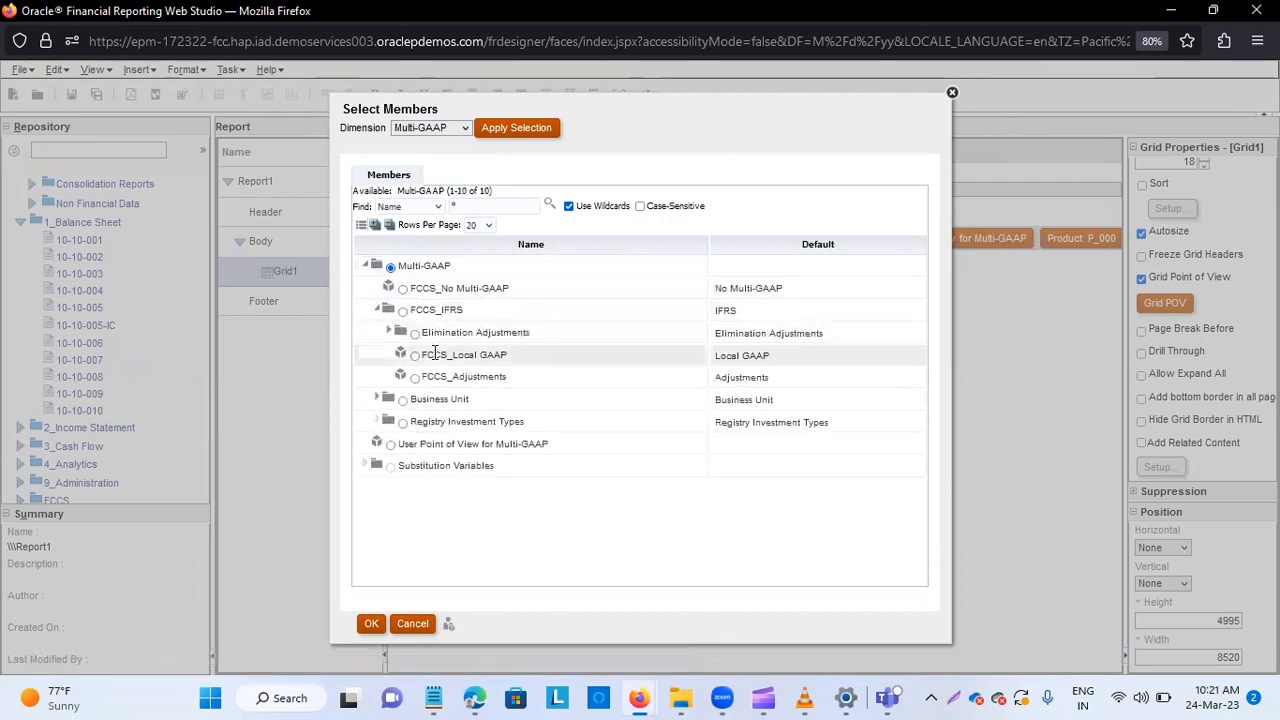
left_click(414, 356)
left_click(360, 621)
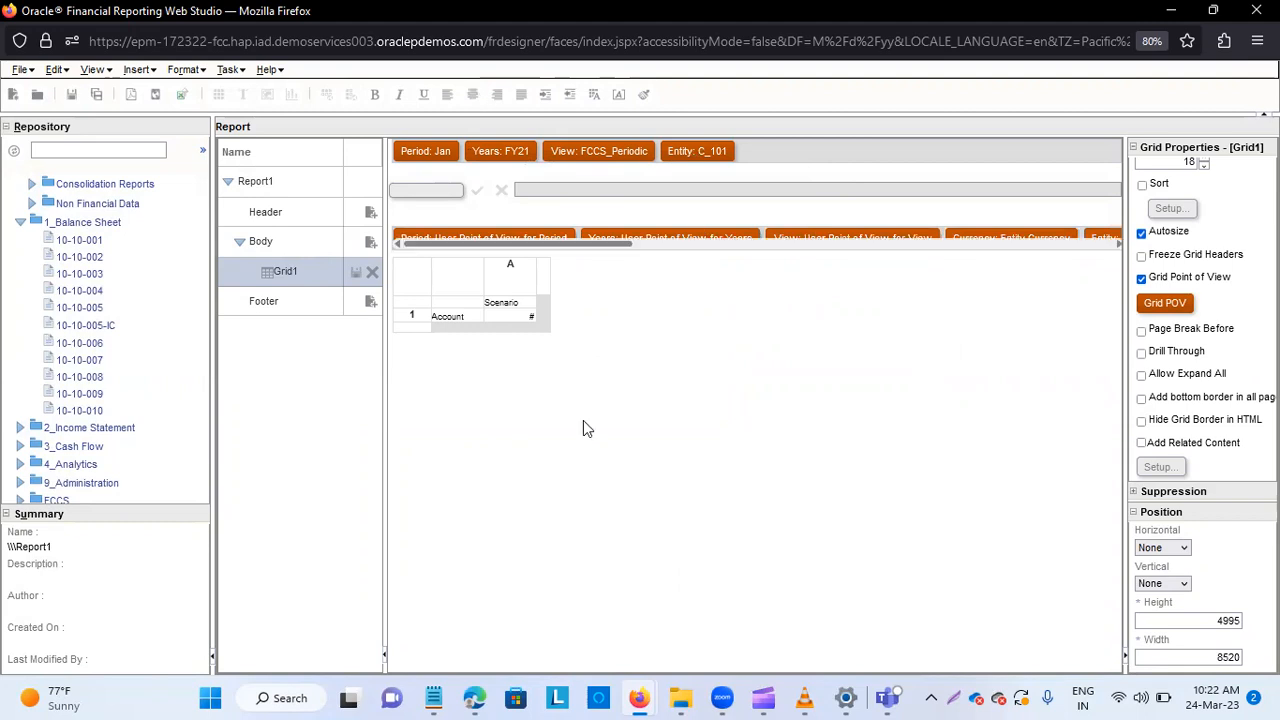
Save the report as IS Var Report in the 2_Income Statement folder.
left_click(76, 90)
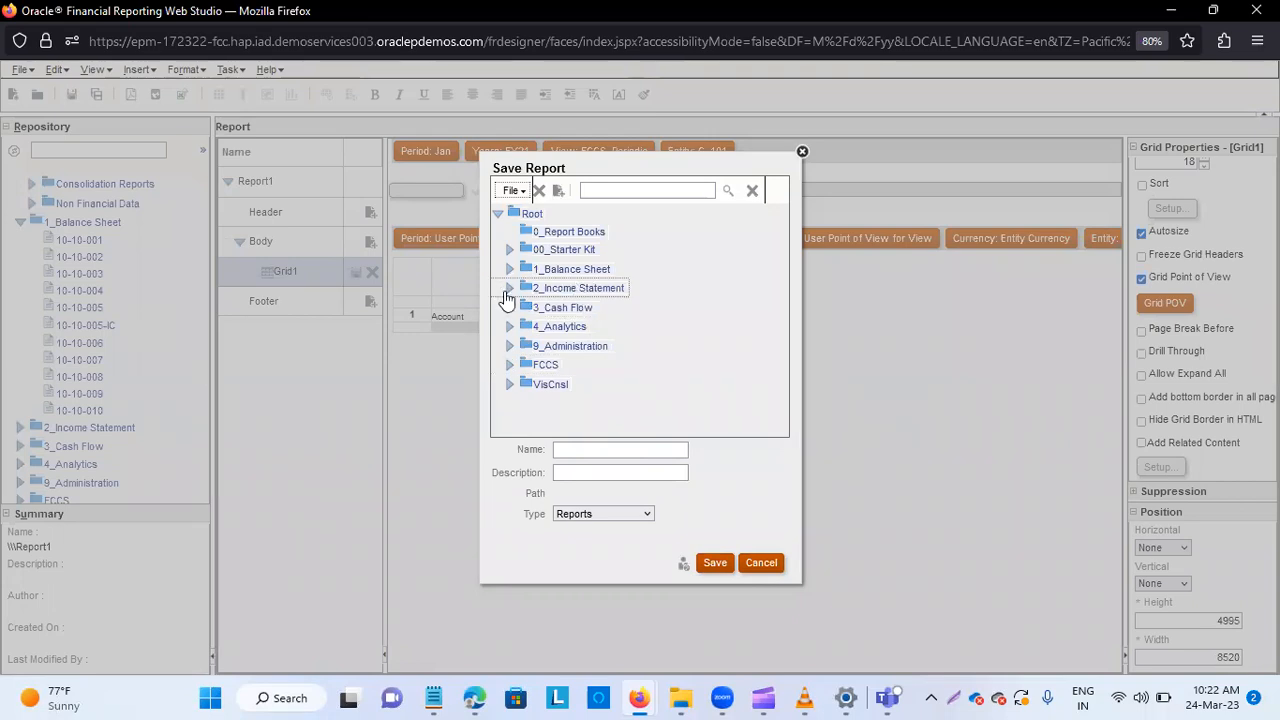
left_click(510, 291)
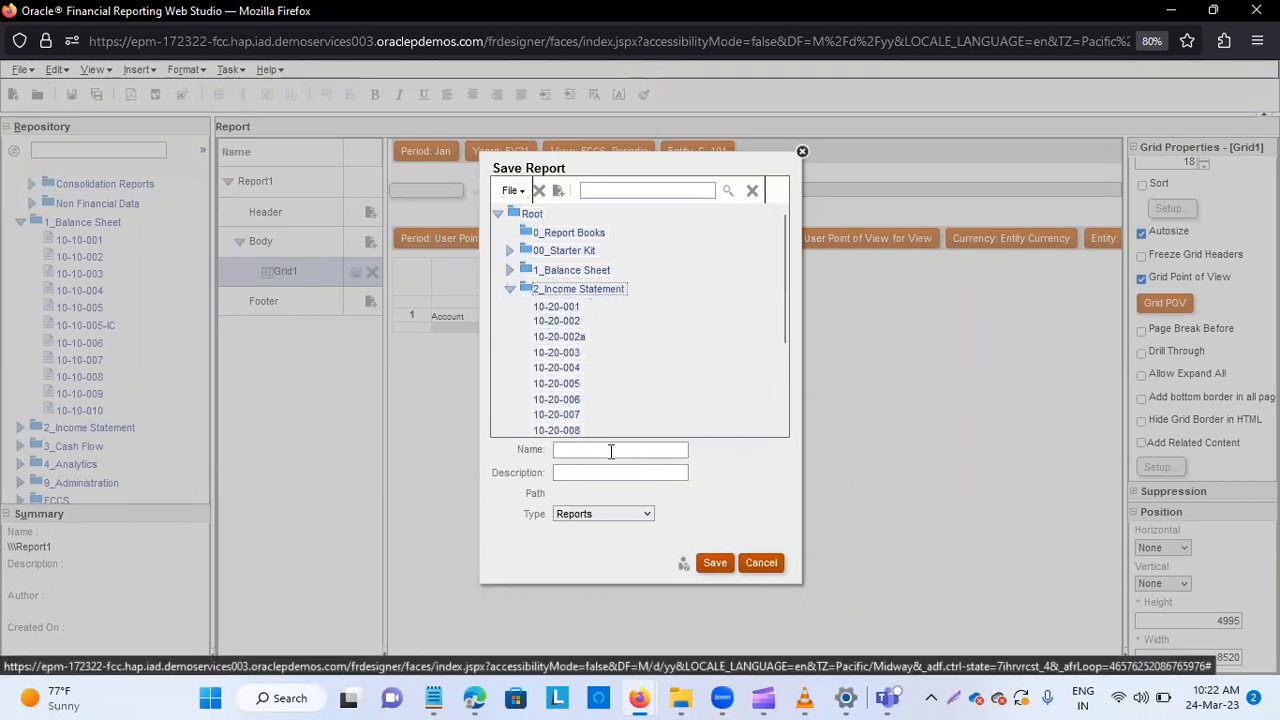
left_click(572, 289)
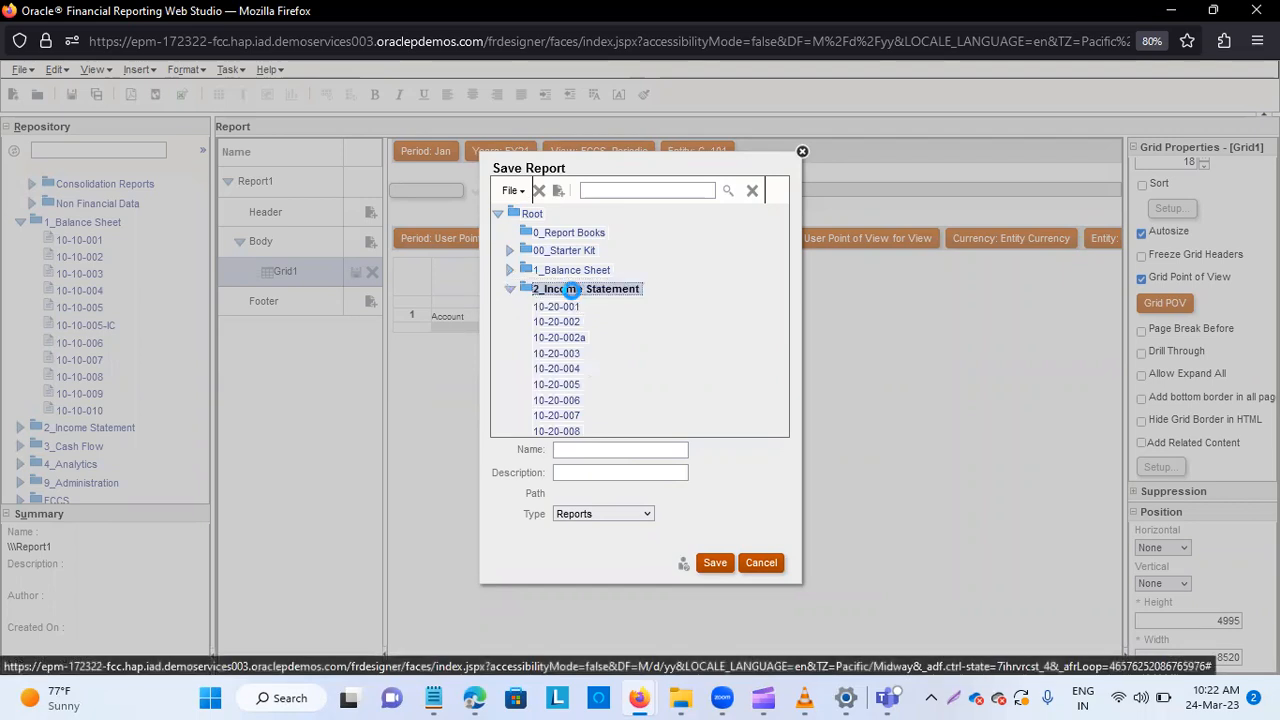
left_click(631, 450)
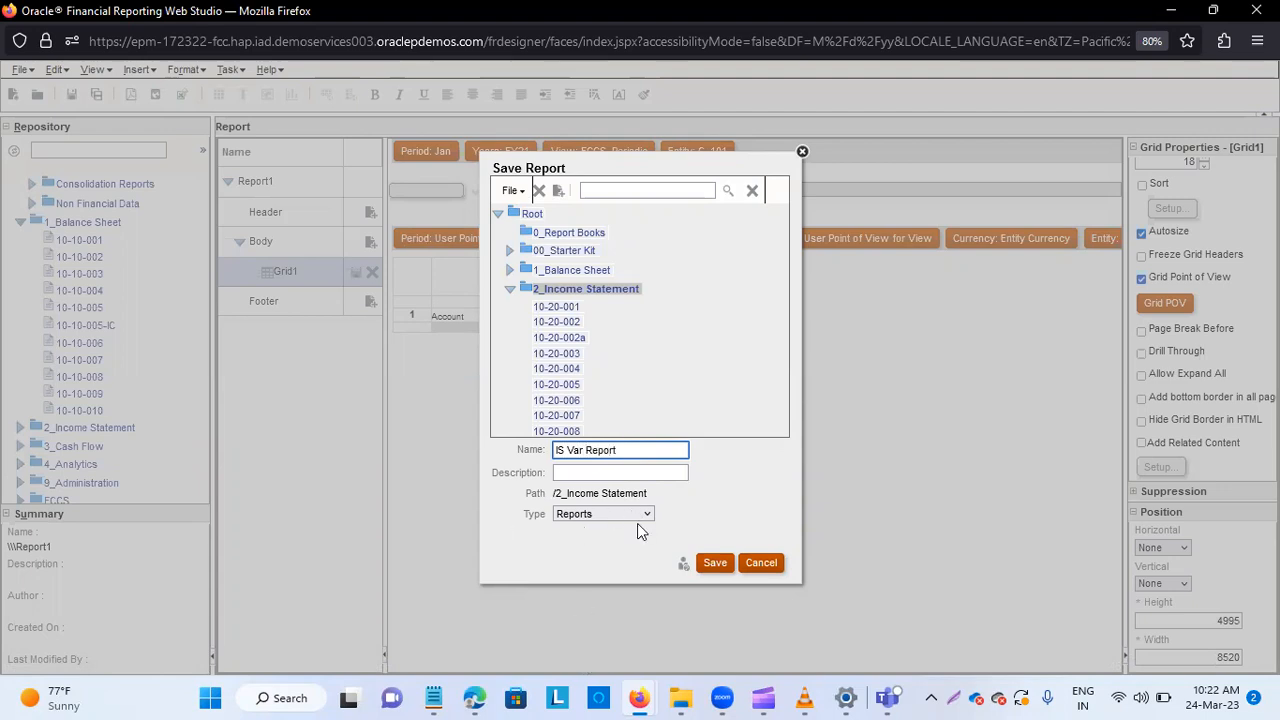
left_click(715, 568)
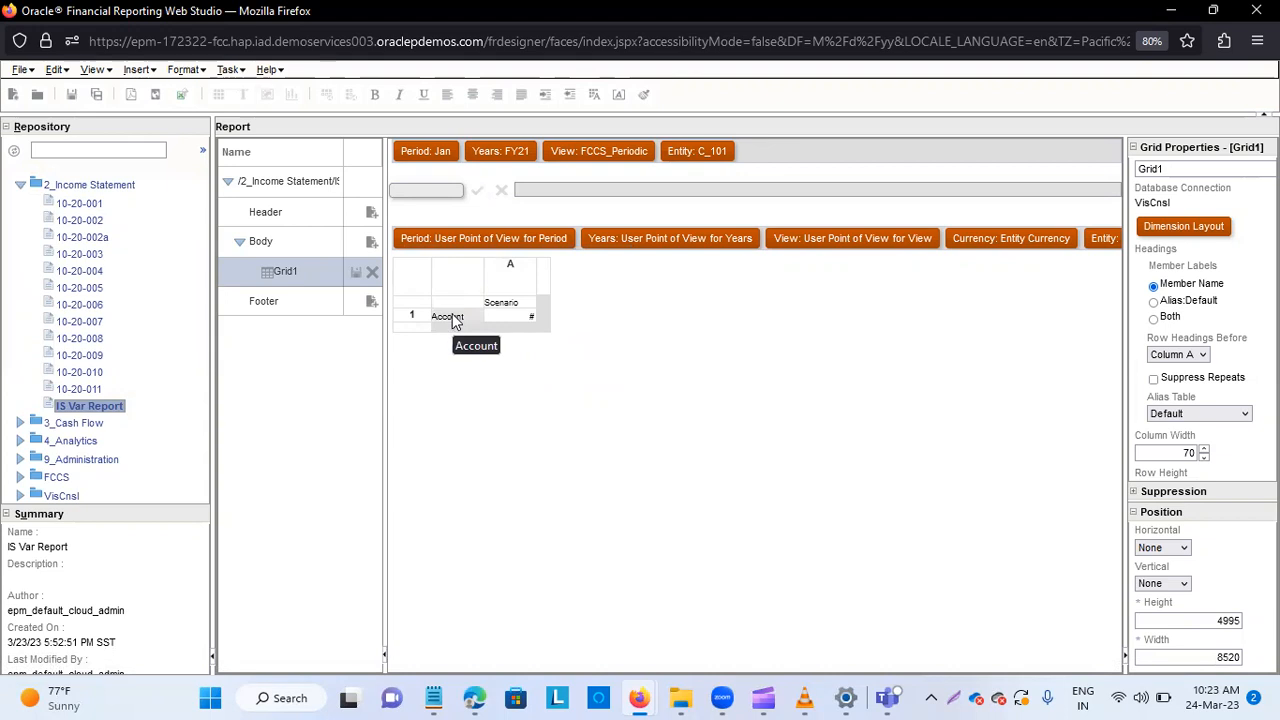
Replace the Scenario member in the heading of grid column A with Actual.
left_click(507, 309)
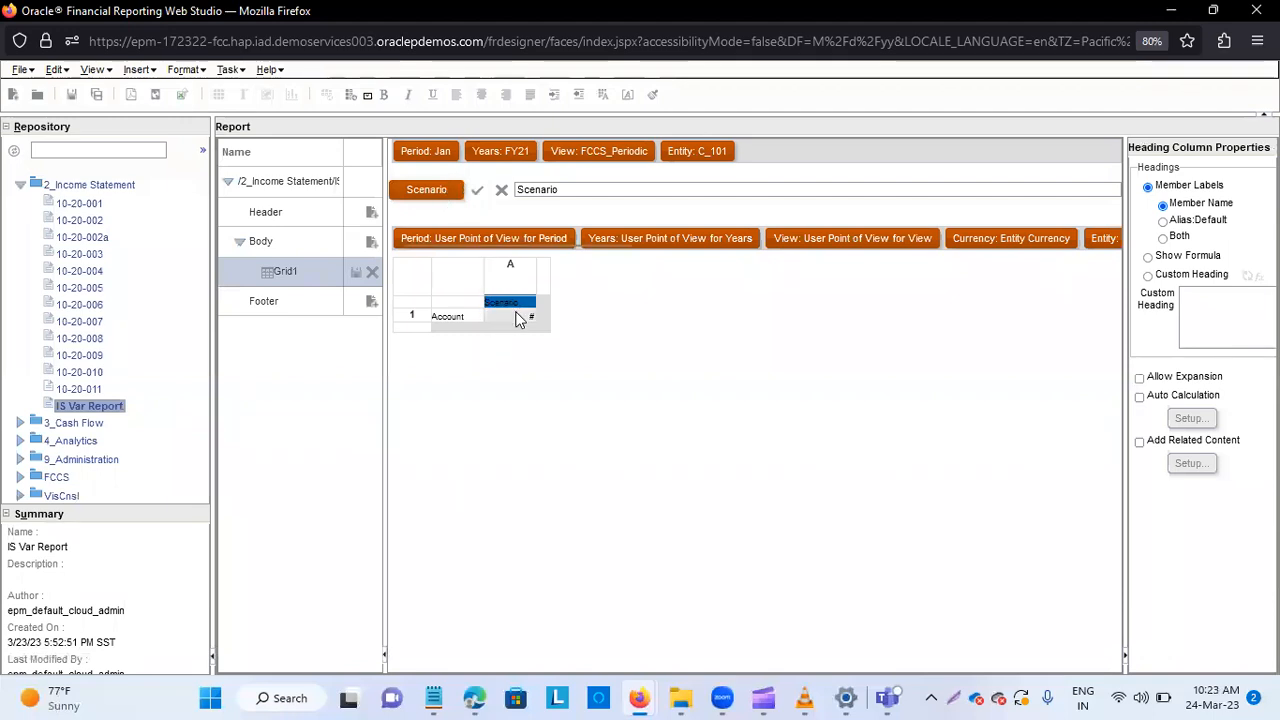
left_click(434, 190)
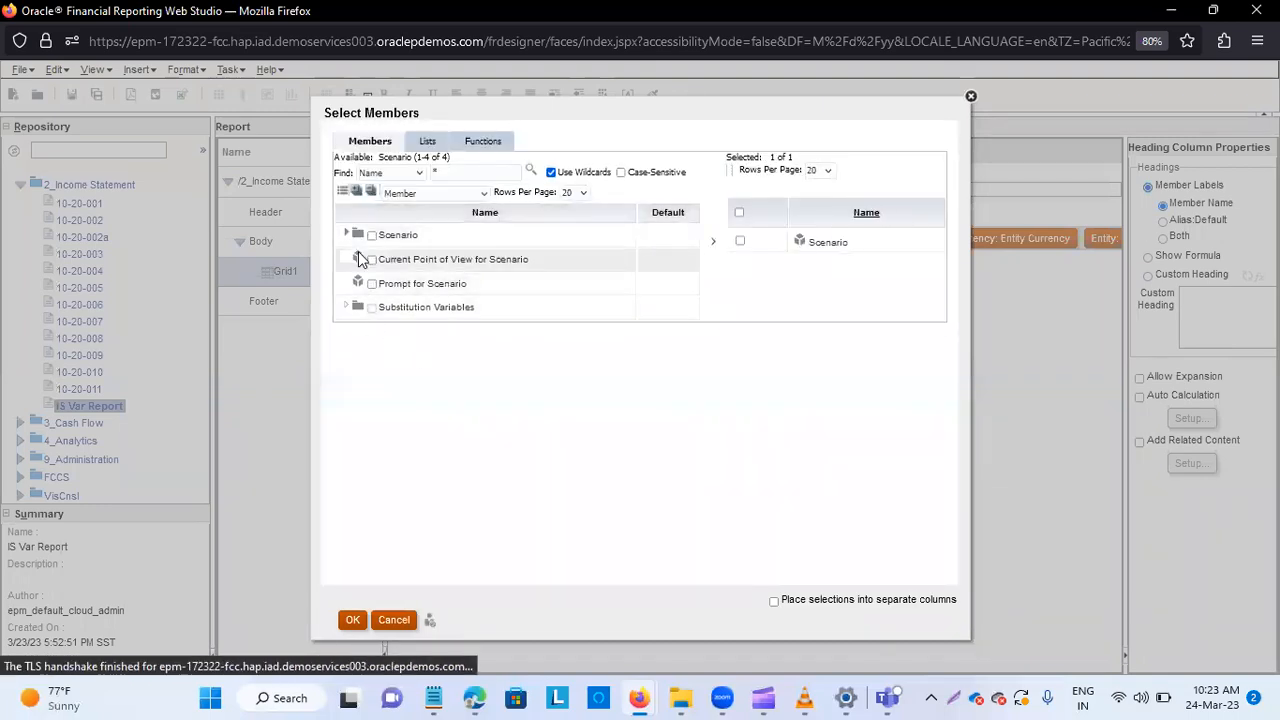
left_click(349, 236)
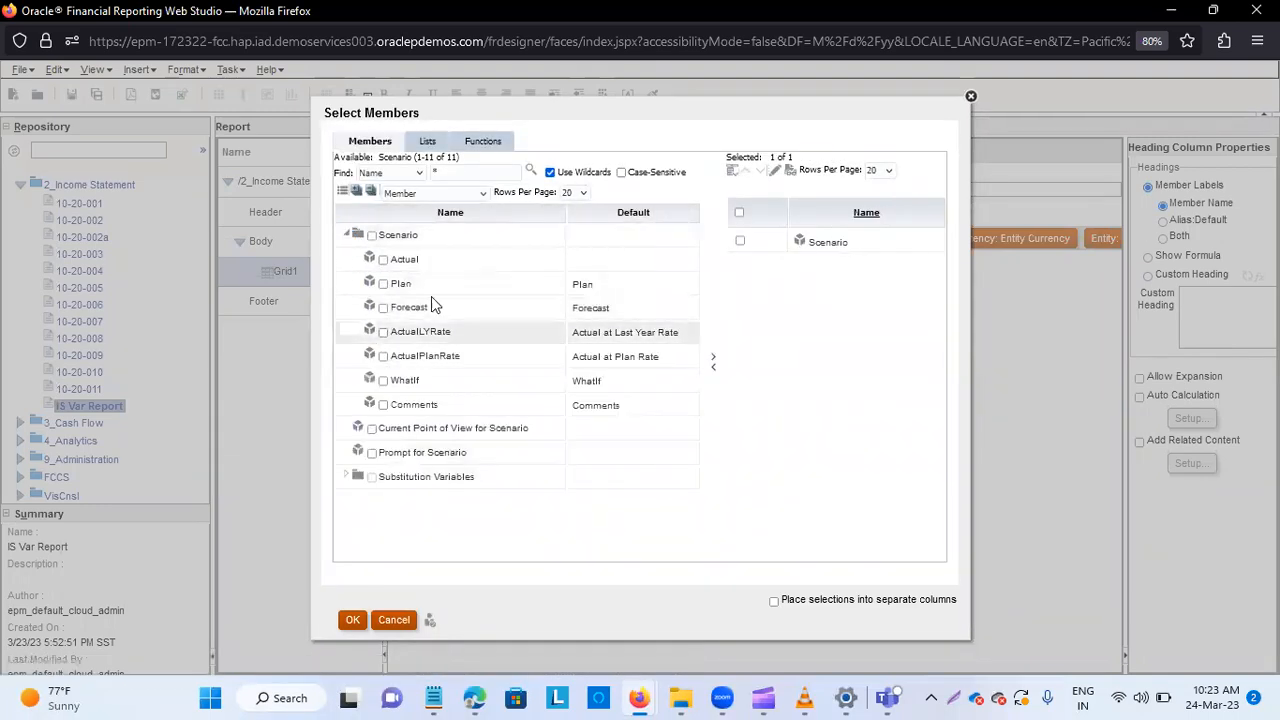
left_click(383, 260)
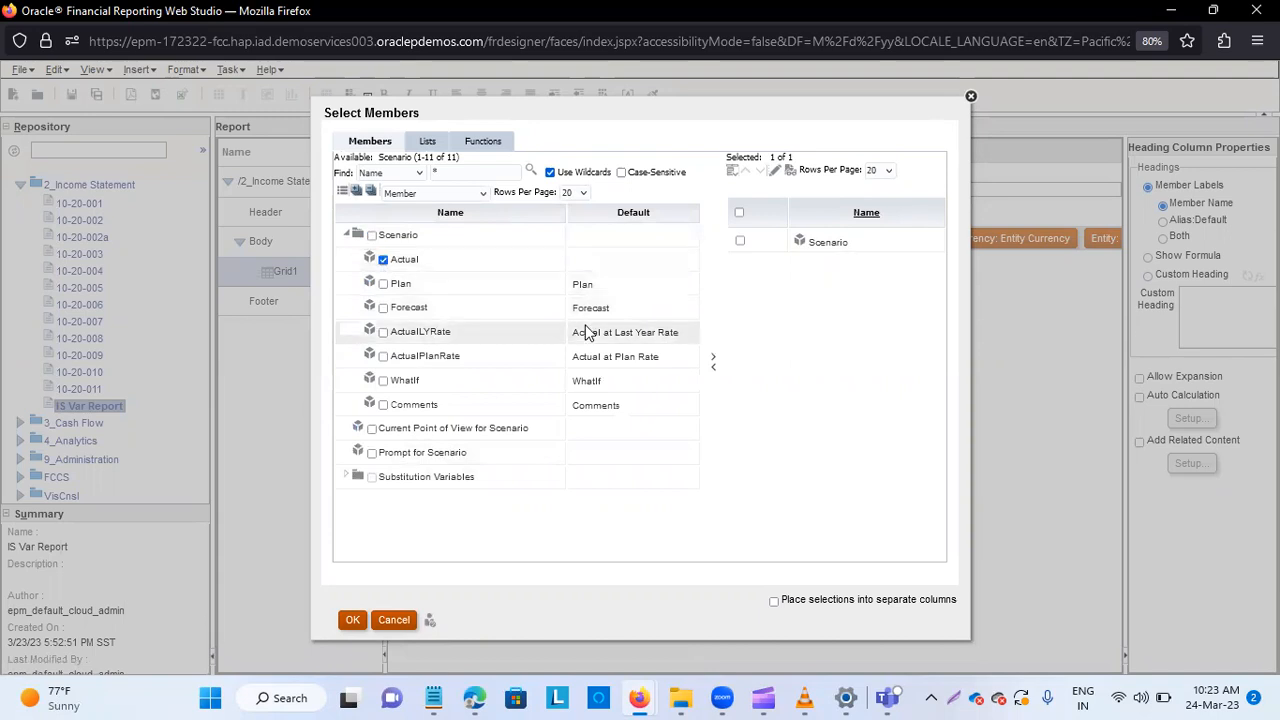
left_click(713, 358)
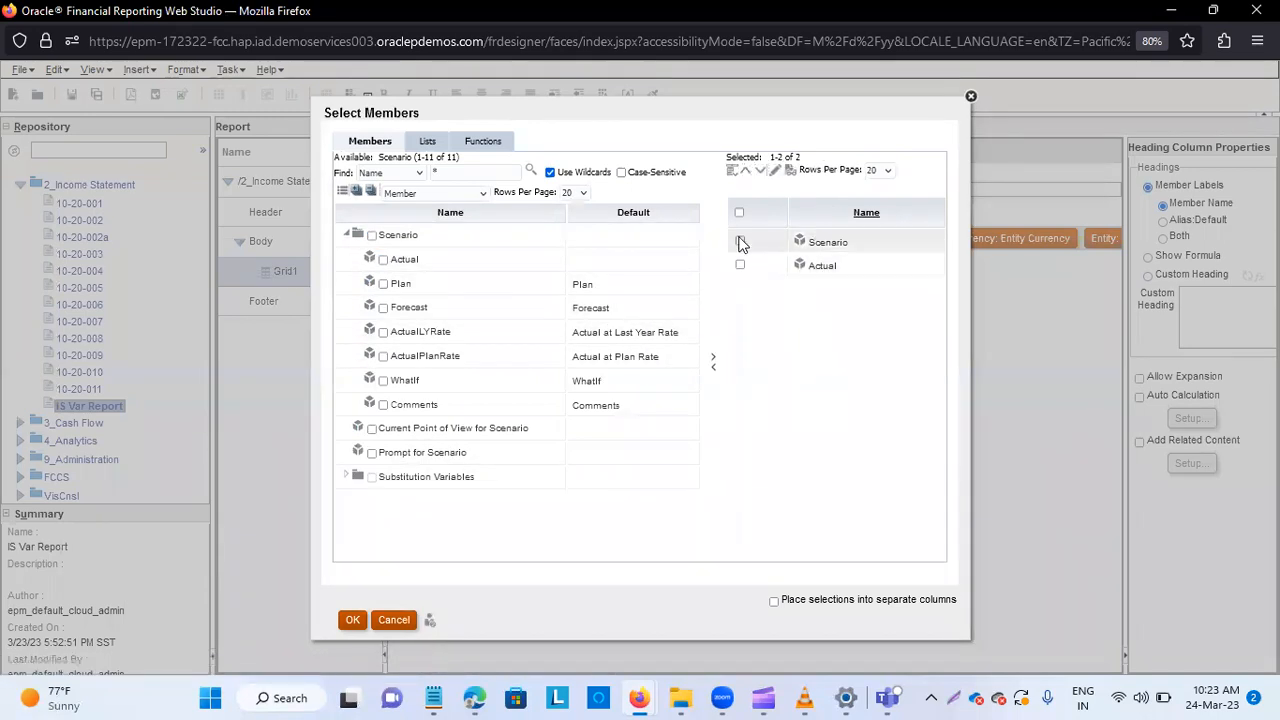
left_click(740, 244)
left_click(713, 366)
left_click(352, 620)
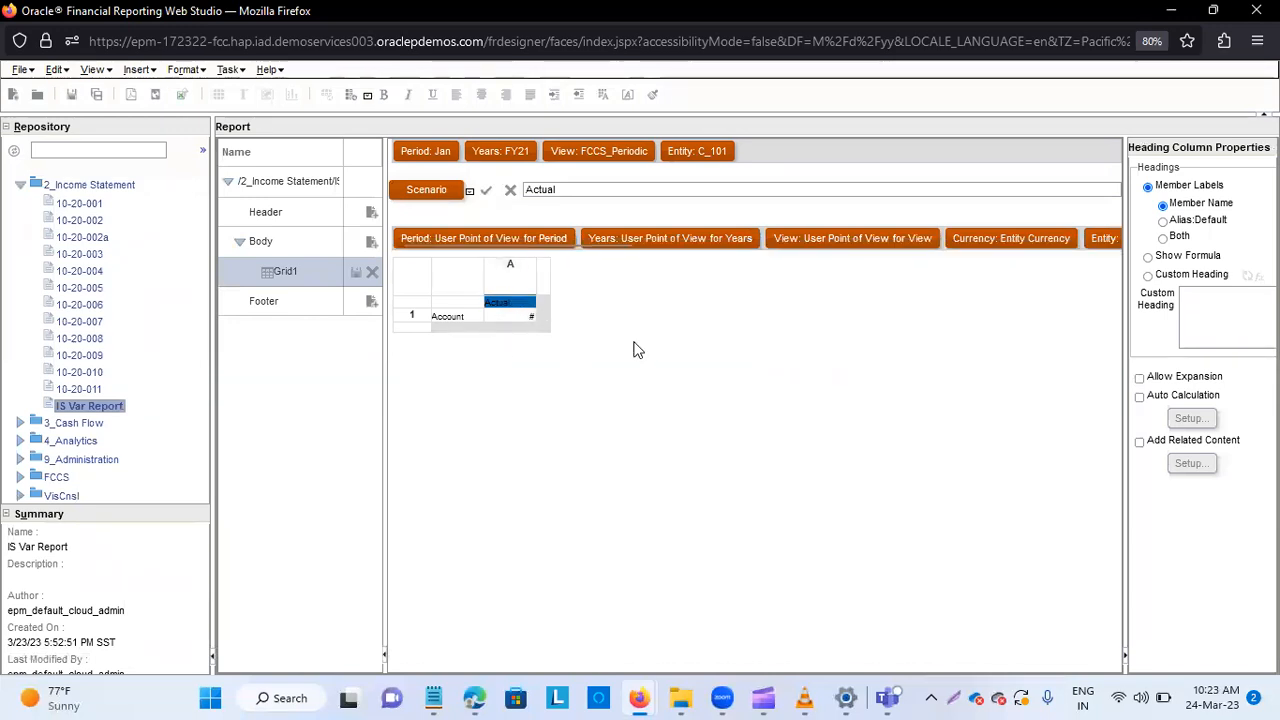
Insert an image object into the report's Header section.
left_click(300, 210)
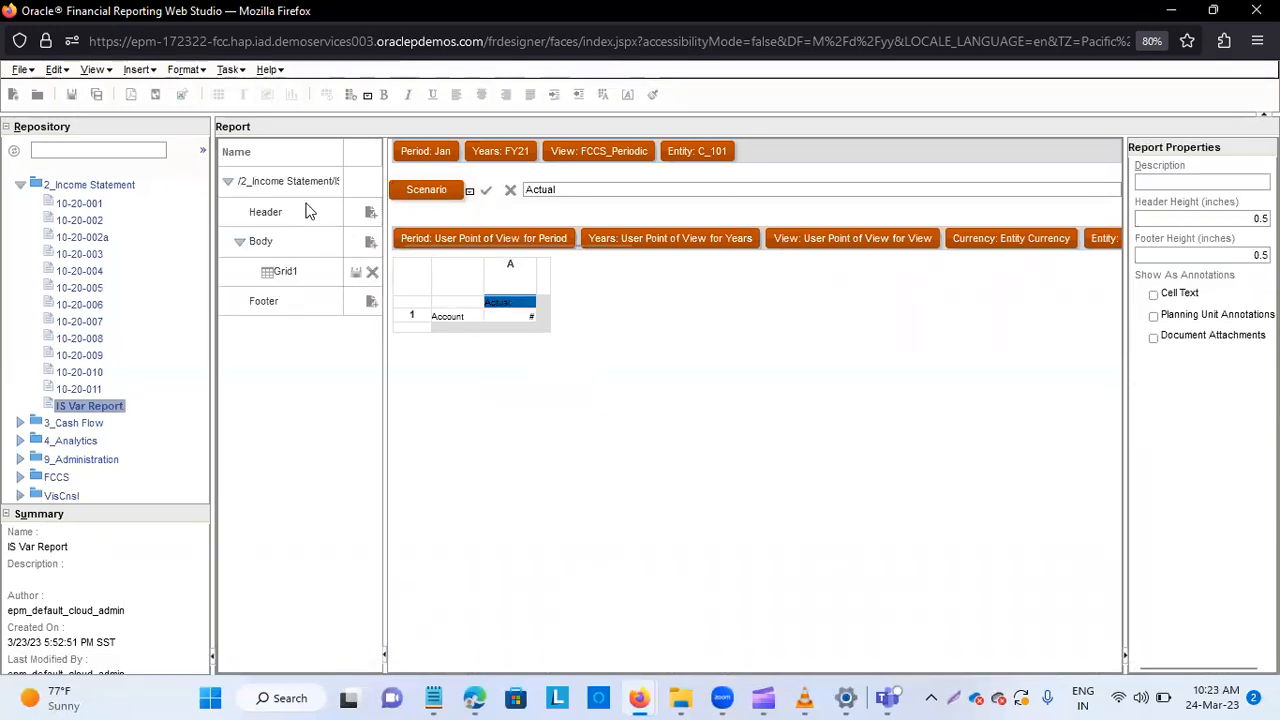
left_click(369, 212)
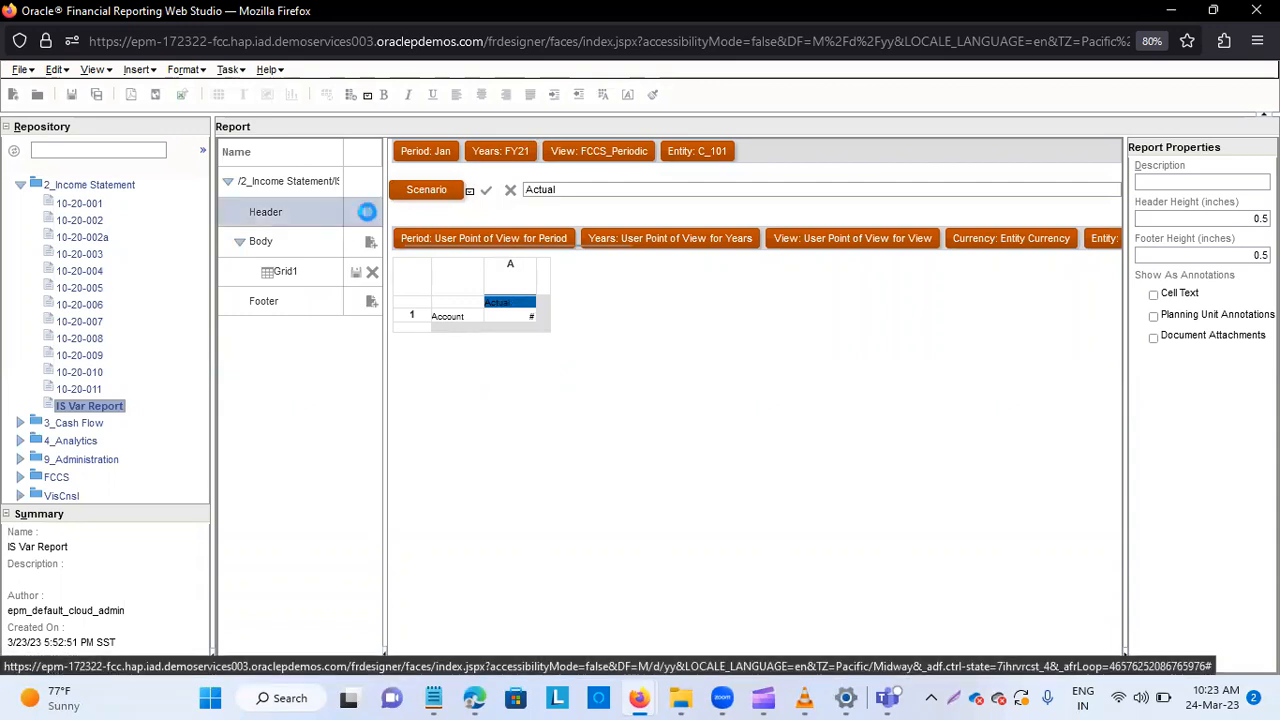
left_click(369, 212)
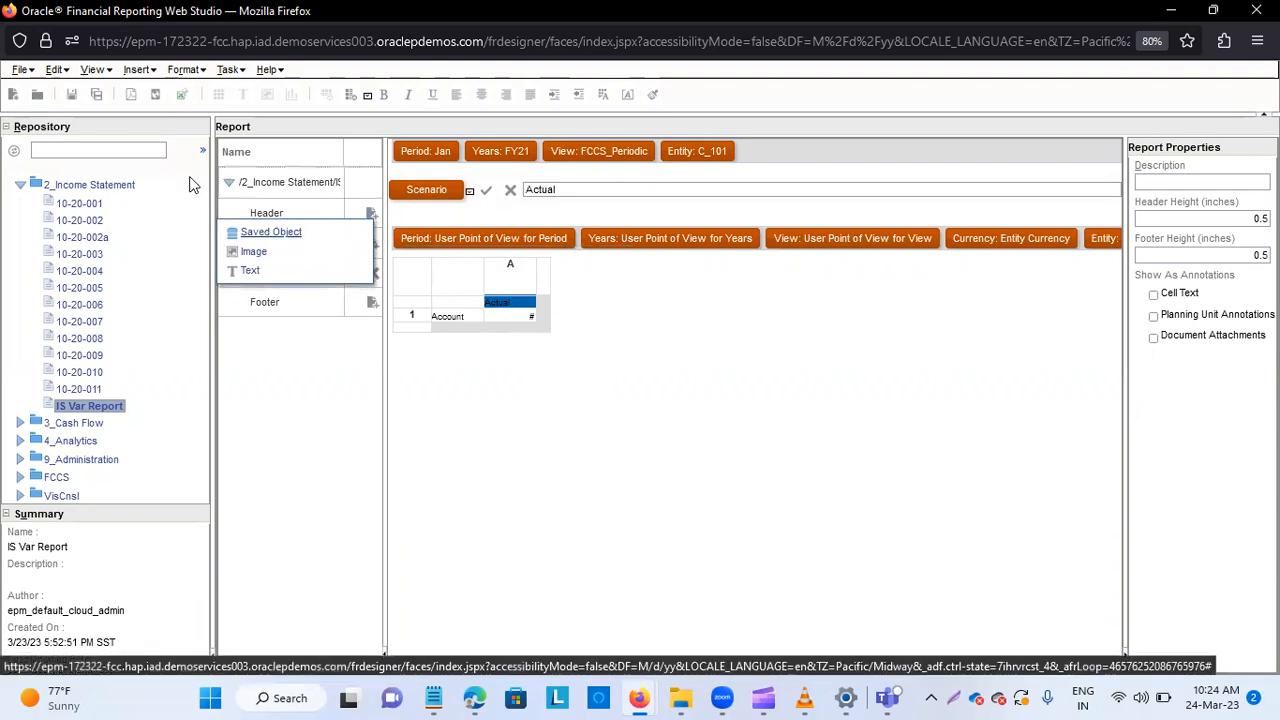
left_click(257, 254)
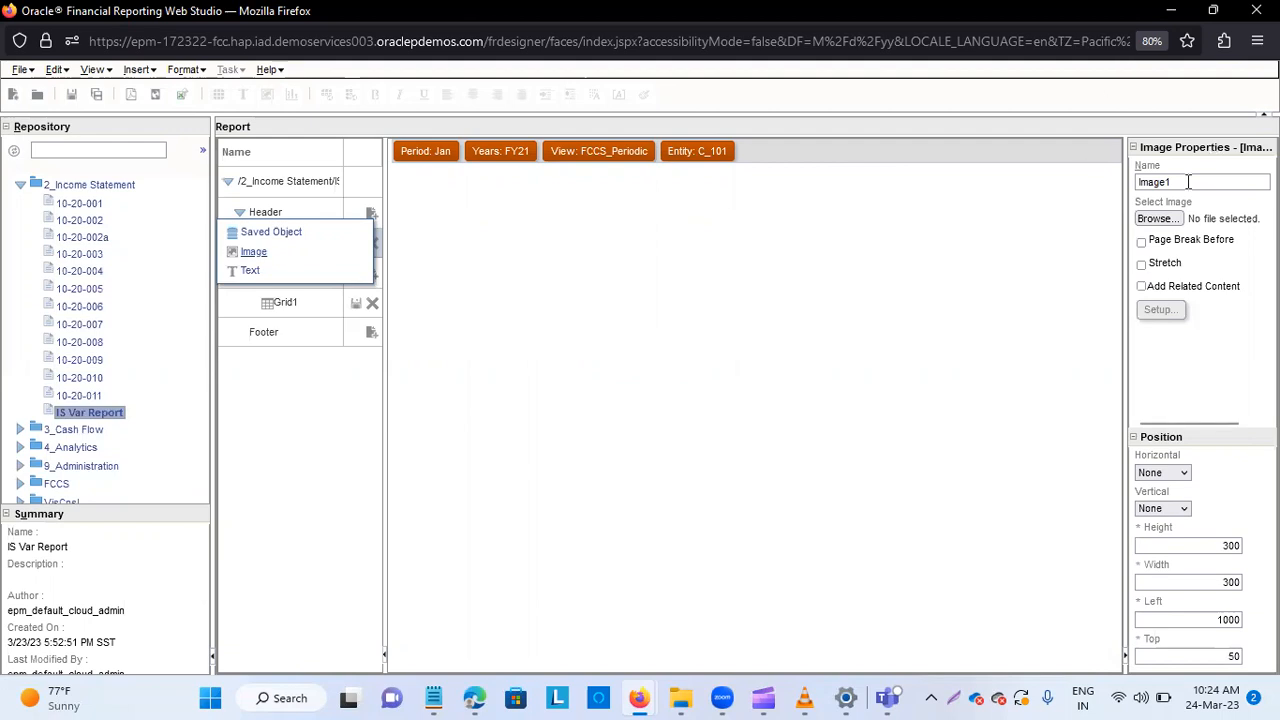
Load the JPG file 8d4e07f3e0d30ed69115074c0adfa308 from the Desktop into the header's image object.
left_click(1157, 219)
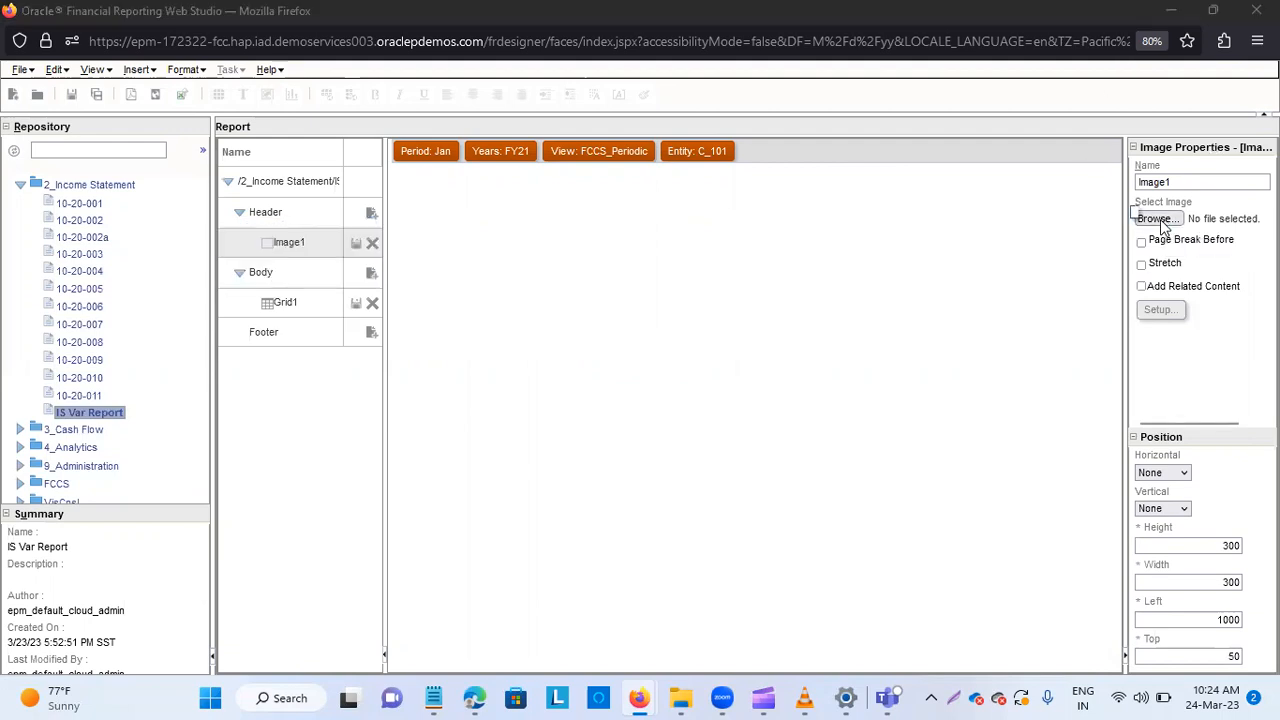
scroll(325, 300, "down", 2)
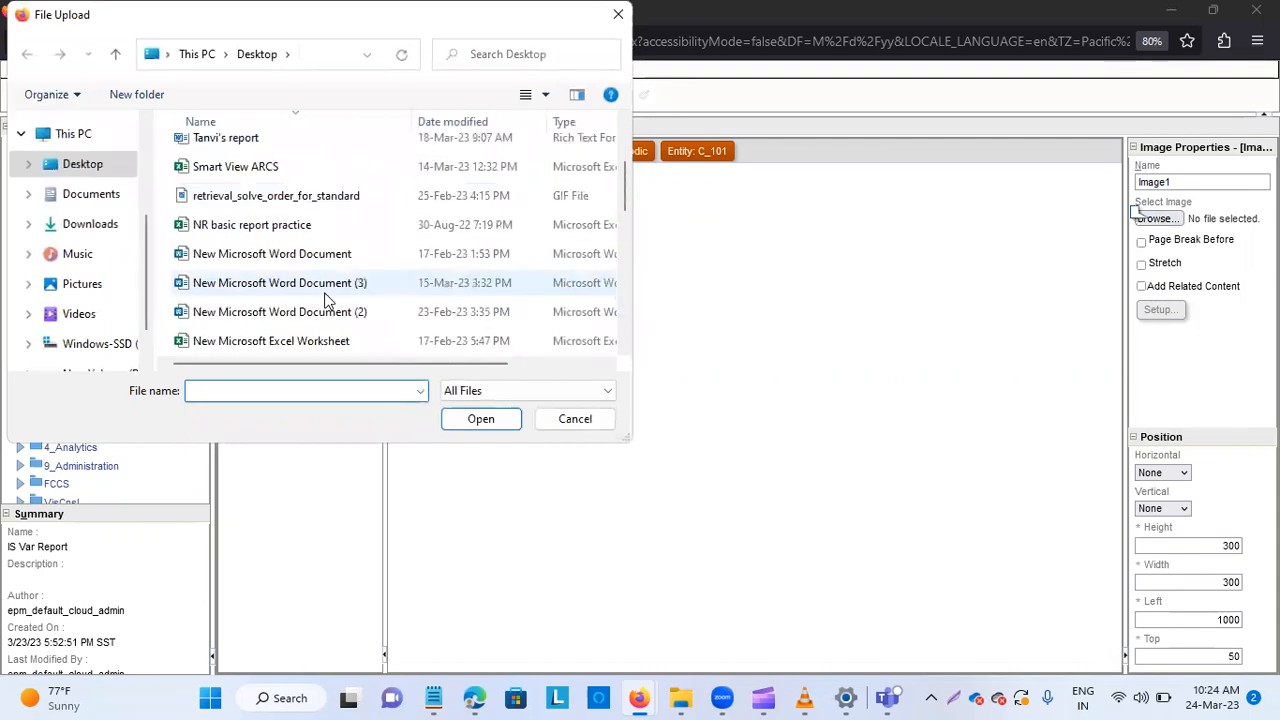
scroll(448, 295, "down", 2)
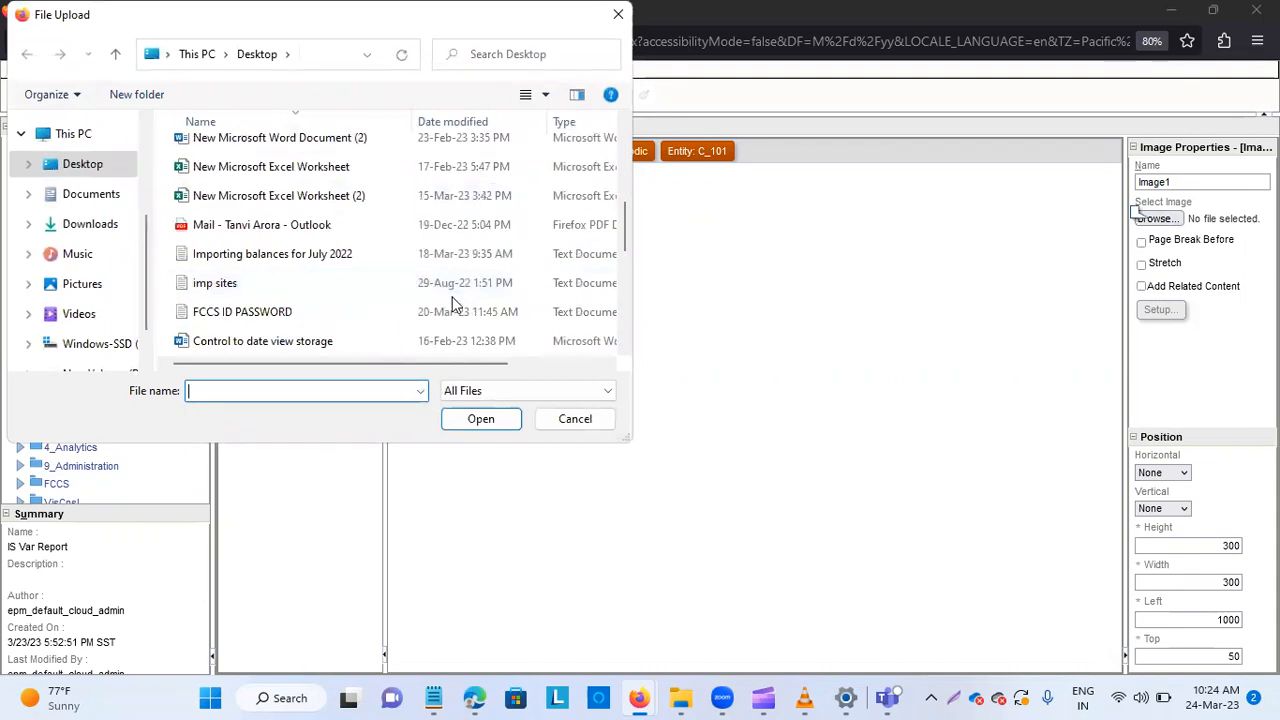
scroll(452, 303, "down", 2)
left_click(314, 196)
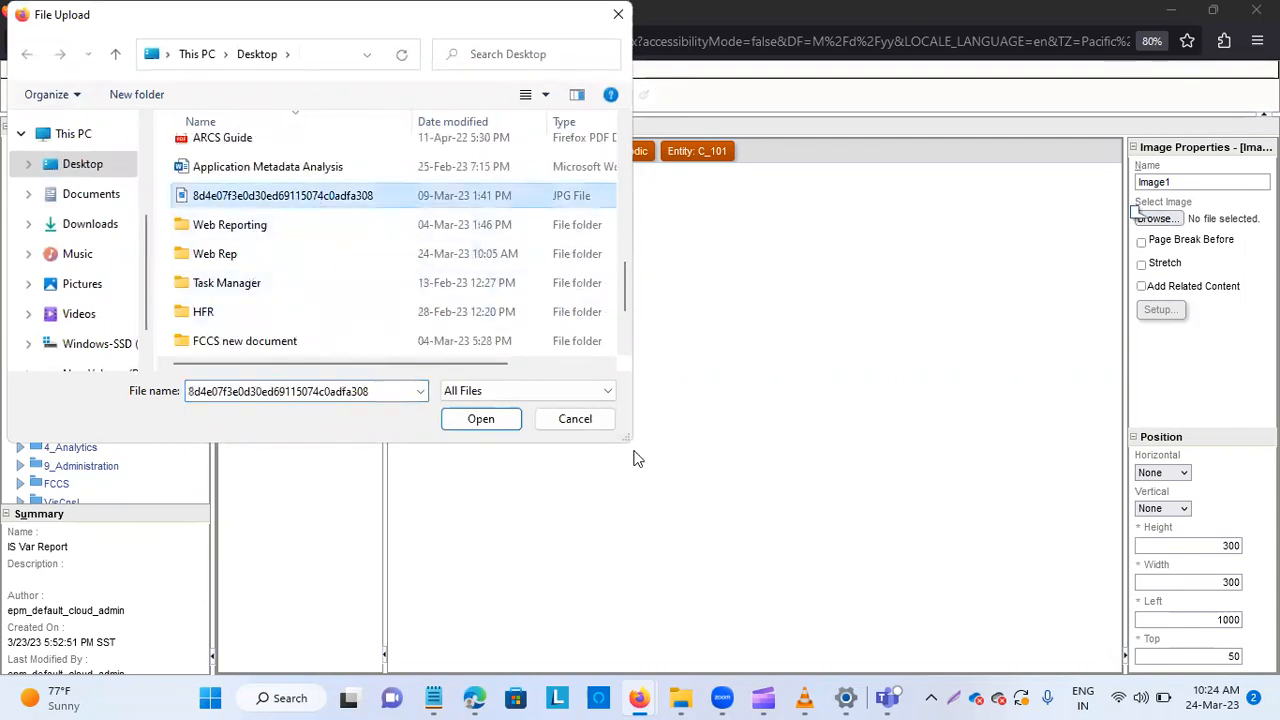
left_click(474, 419)
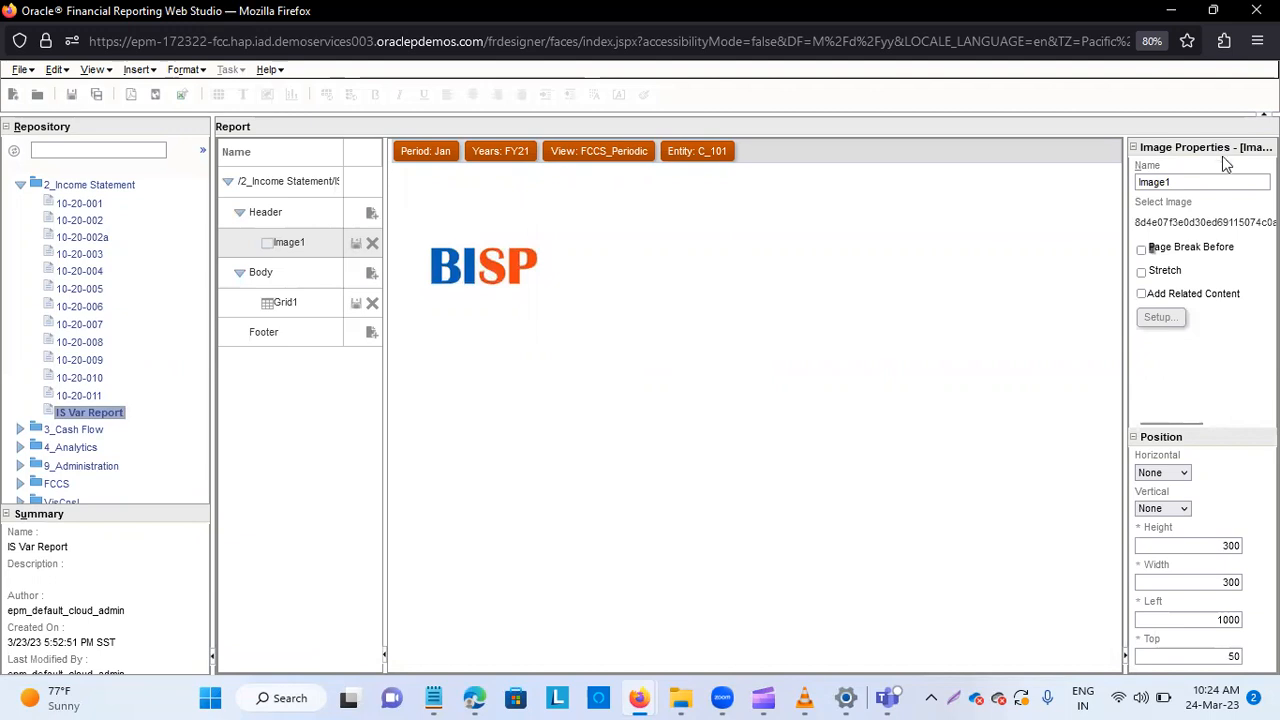
Turn on Stretch for the header image and position it Left horizontally and Top vertically.
left_click(1141, 272)
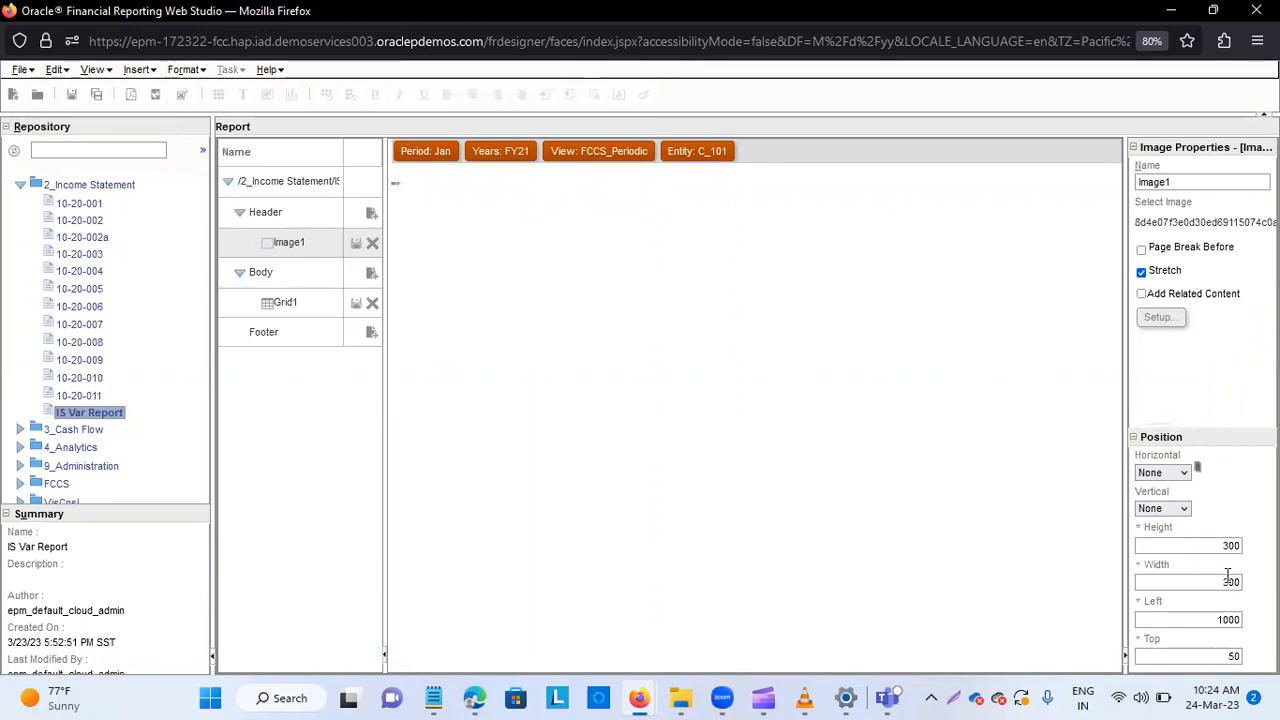
left_click(1183, 472)
left_click(1178, 538)
left_click(1181, 508)
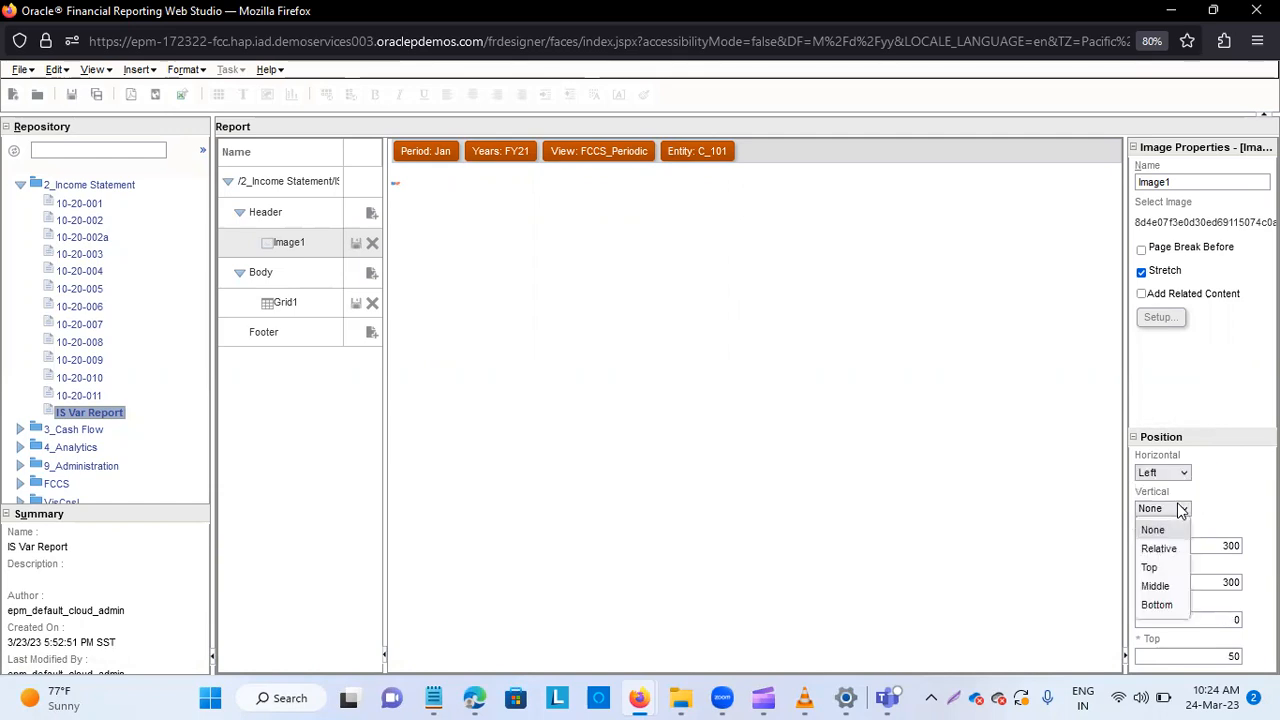
left_click(1160, 567)
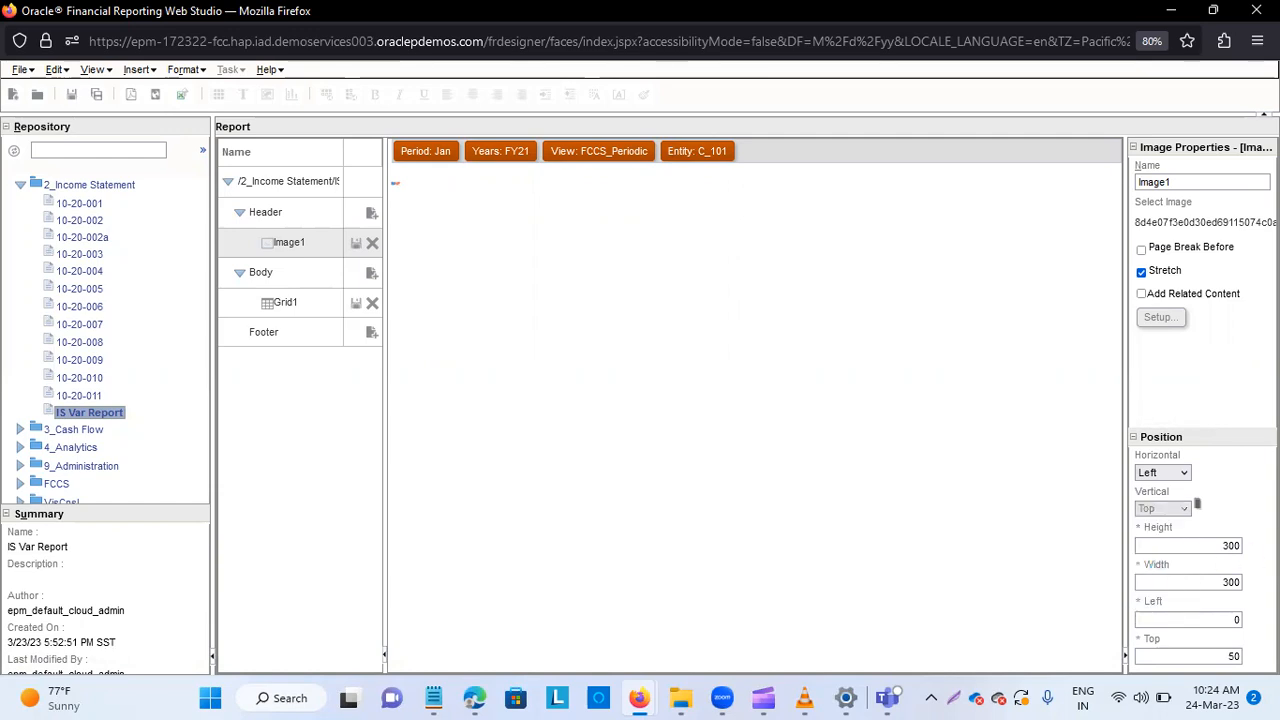
Set the header image's height to 525 and its width to 1635.
left_click(1239, 546)
key("BackSpace")
key("BackSpace")
key("BackSpace")
type("525")
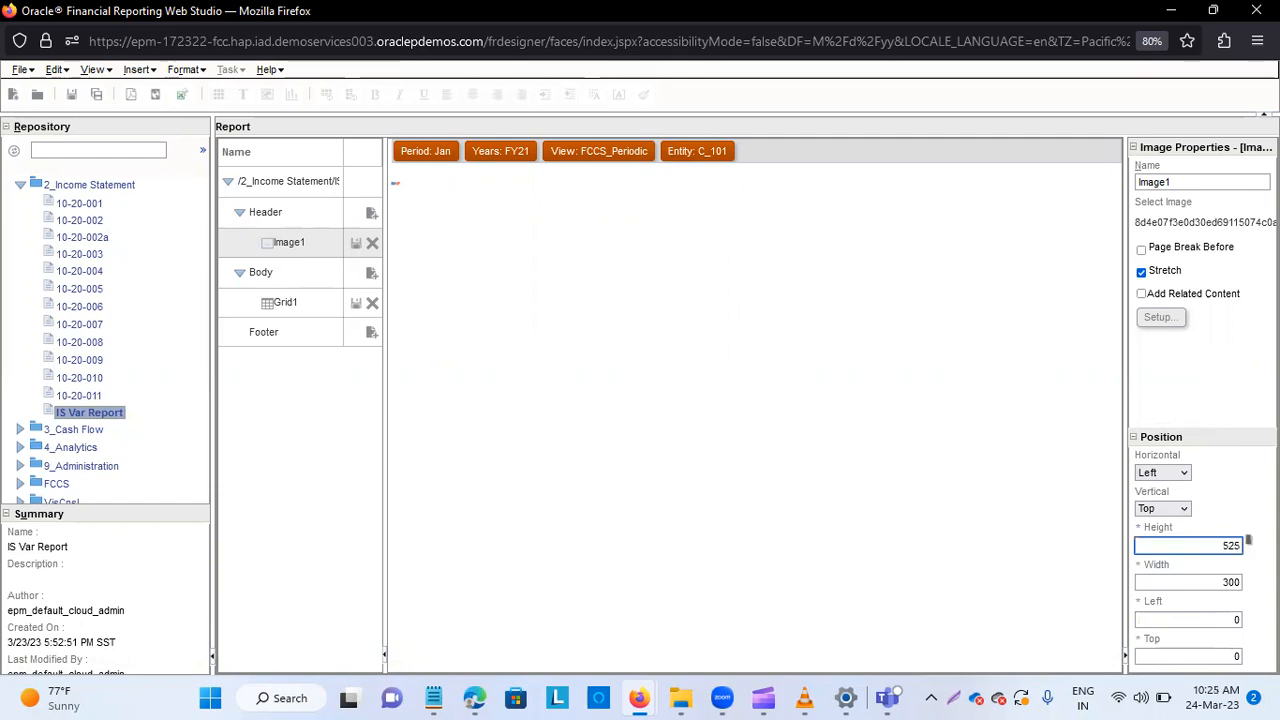
left_click(1239, 581)
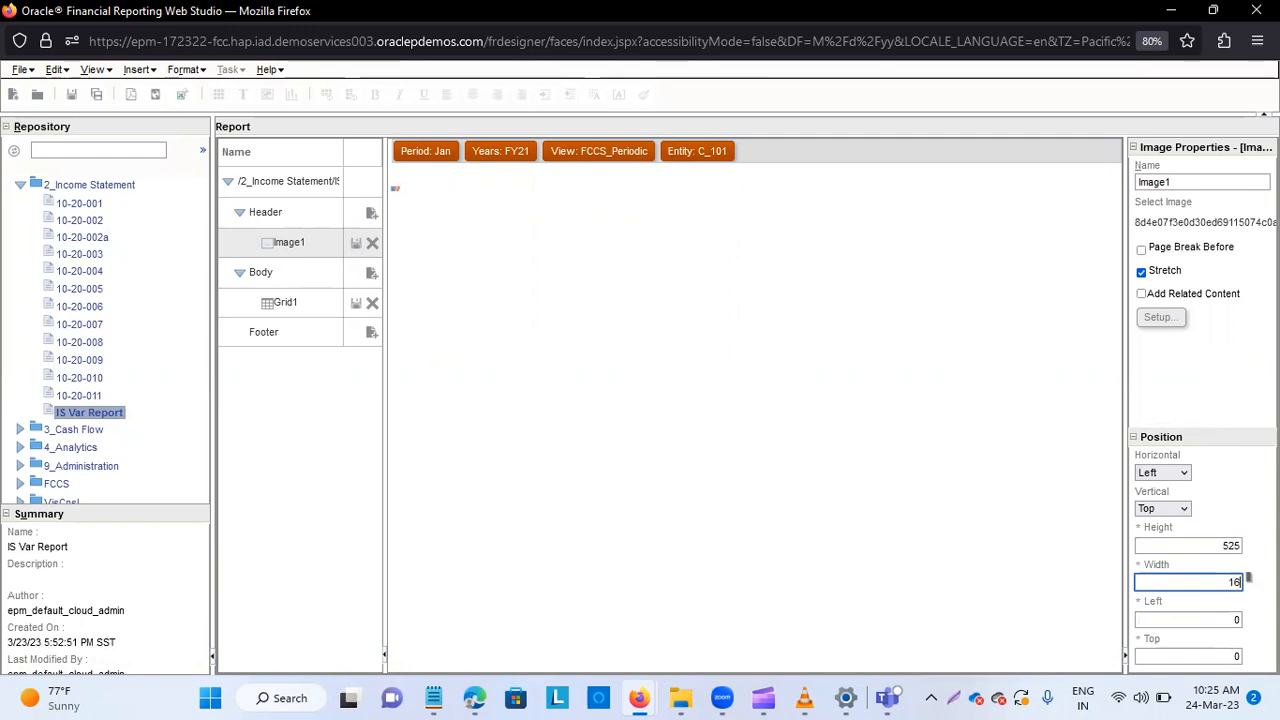
type("1635")
left_click(1138, 590)
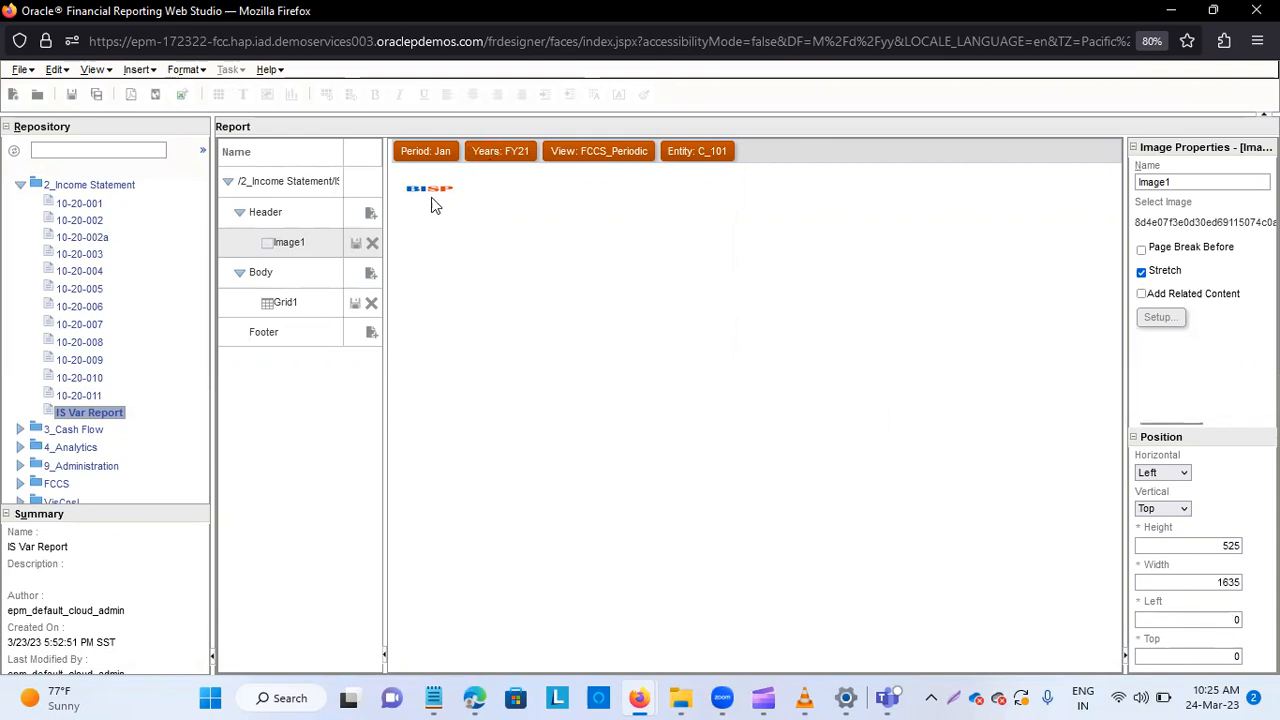
Insert a text object into the Header section and enter BISP SOLUTIONS as its first line.
left_click(371, 216)
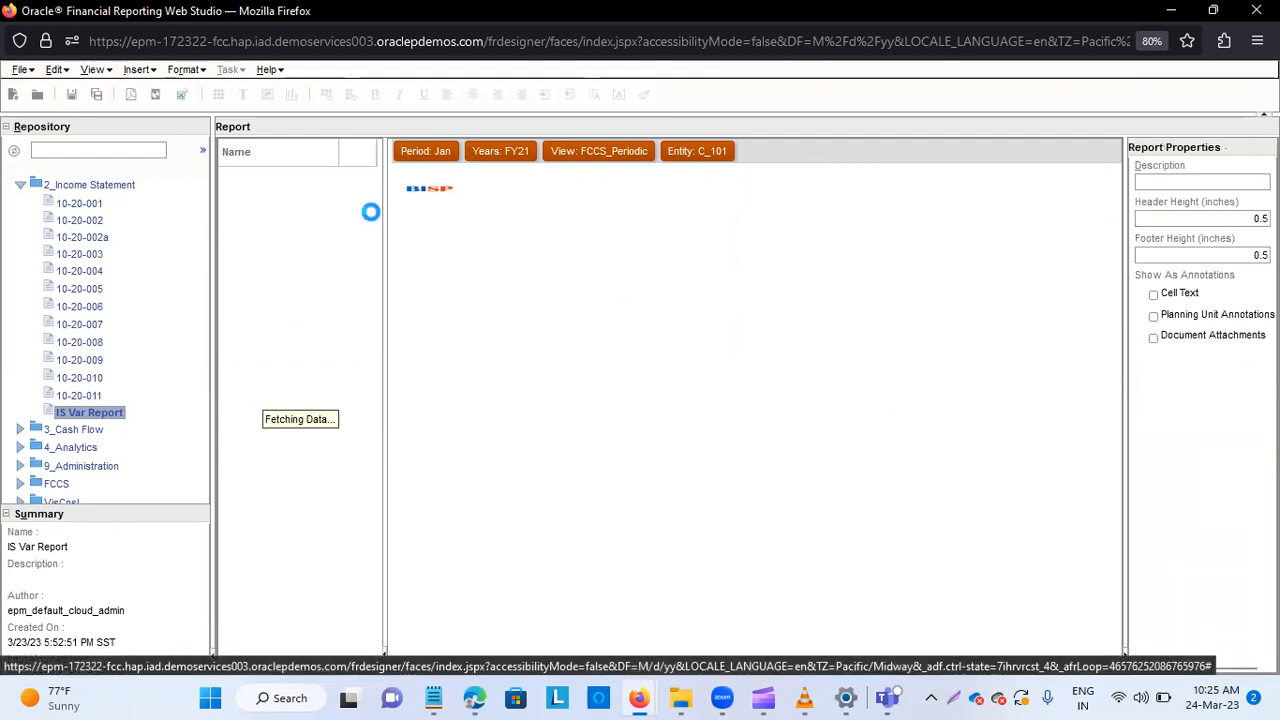
left_click(366, 214)
left_click(245, 277)
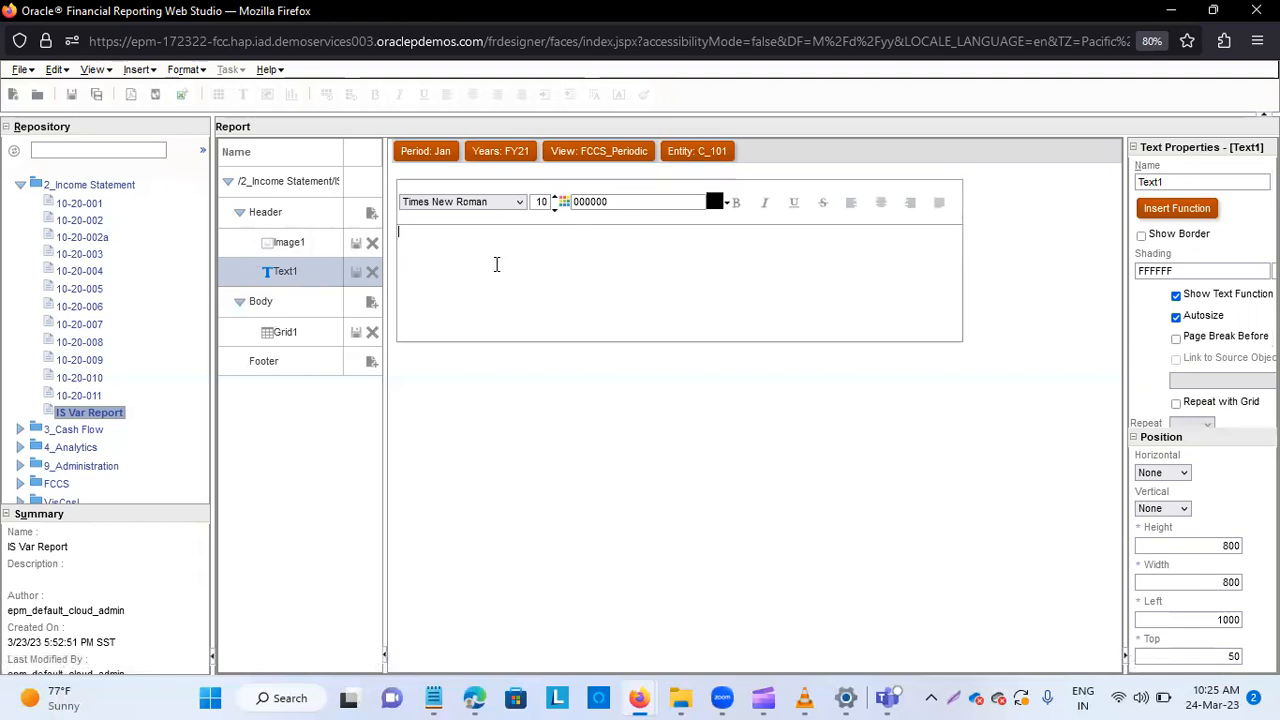
type("ISP S")
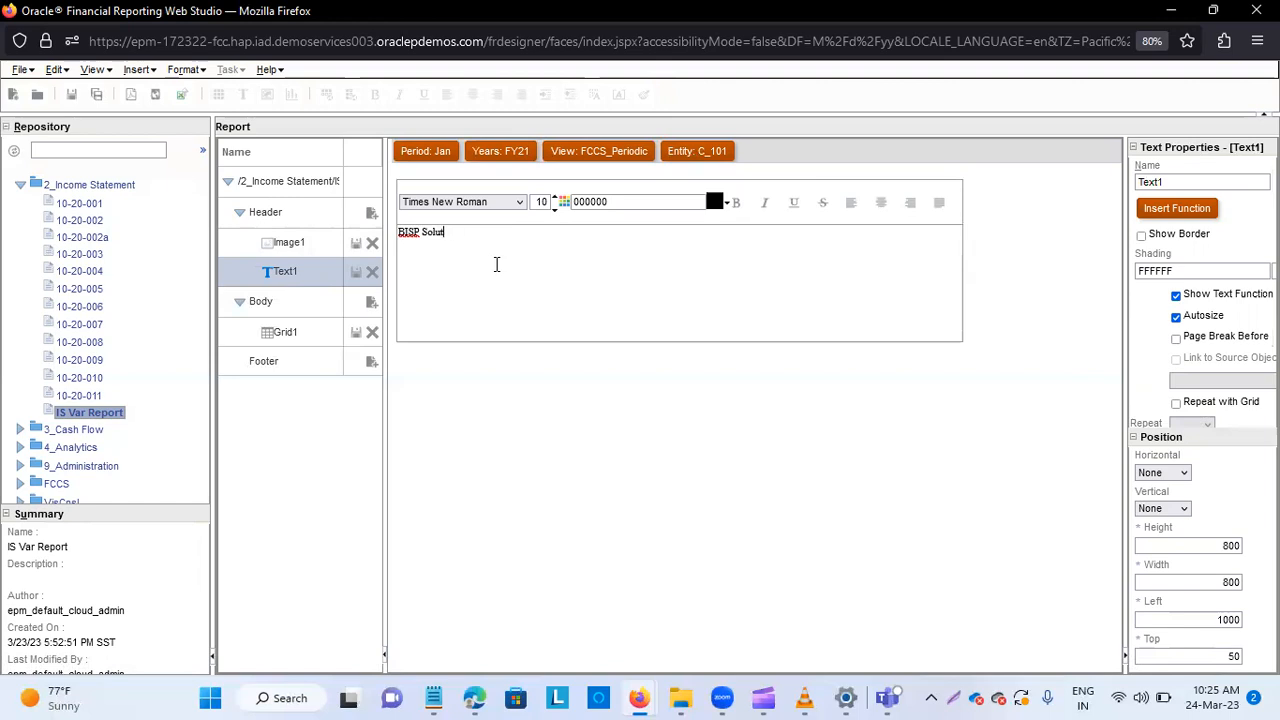
key("Caps_Lock")
type("UTIONS")
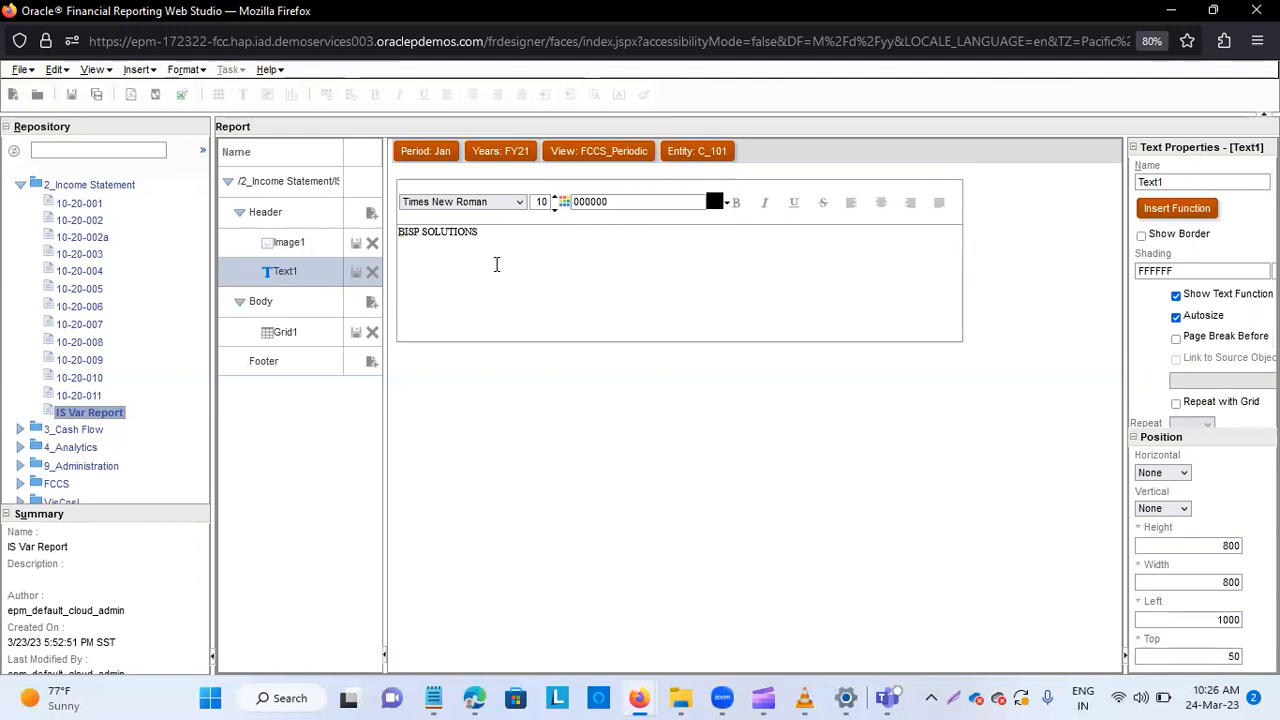
key("Return")
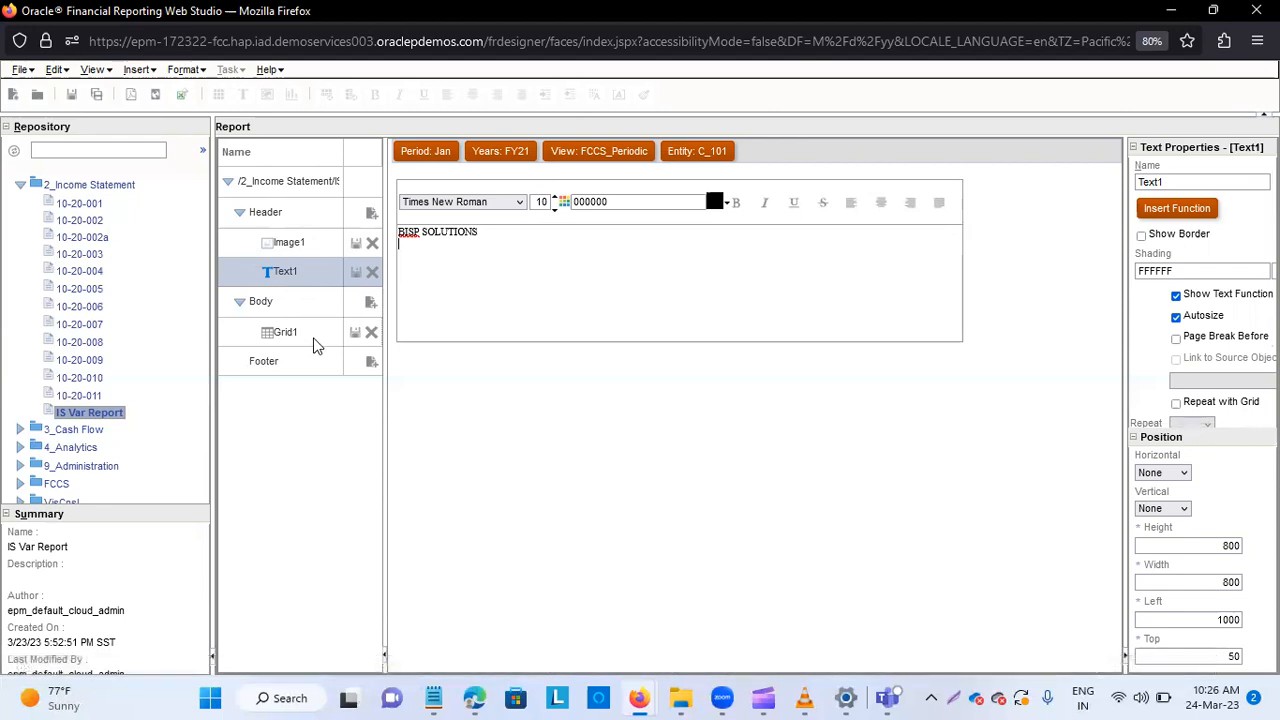
Insert the ReportDesc function on the line below BISP SOLUTIONS in the header text.
left_click(1165, 212)
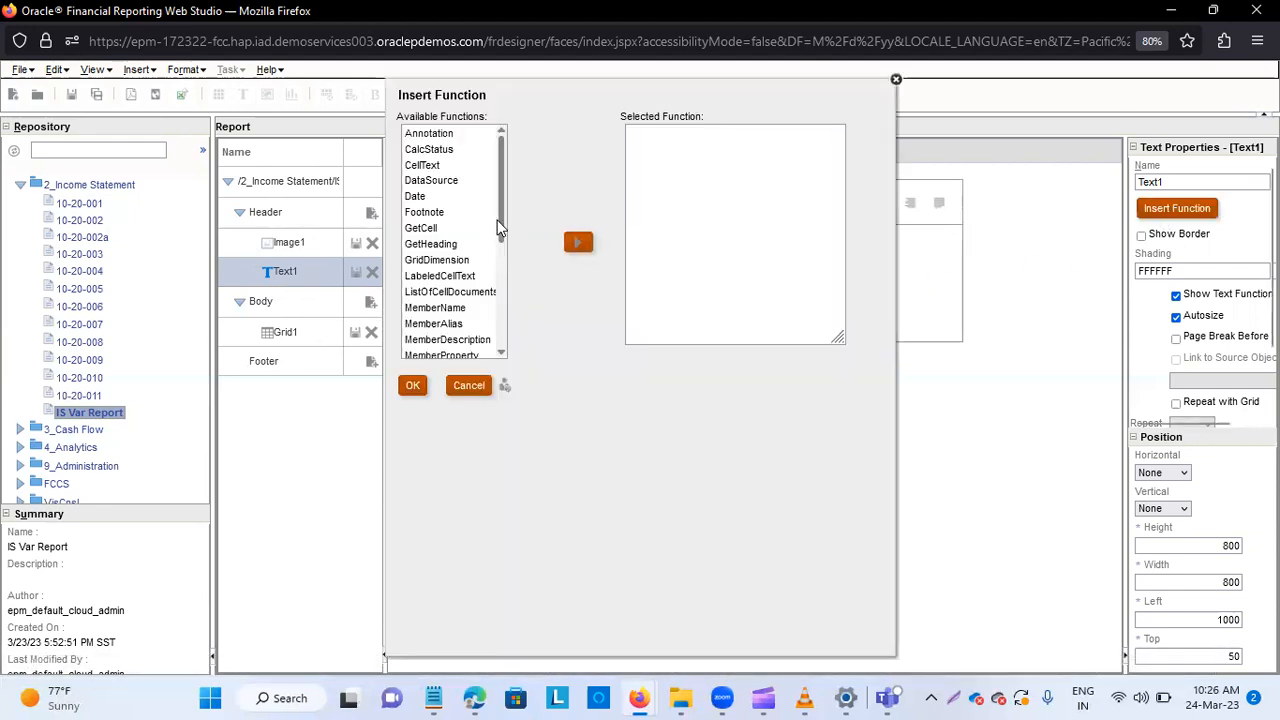
scroll(468, 288, "down", 2)
scroll(460, 288, "up", 2)
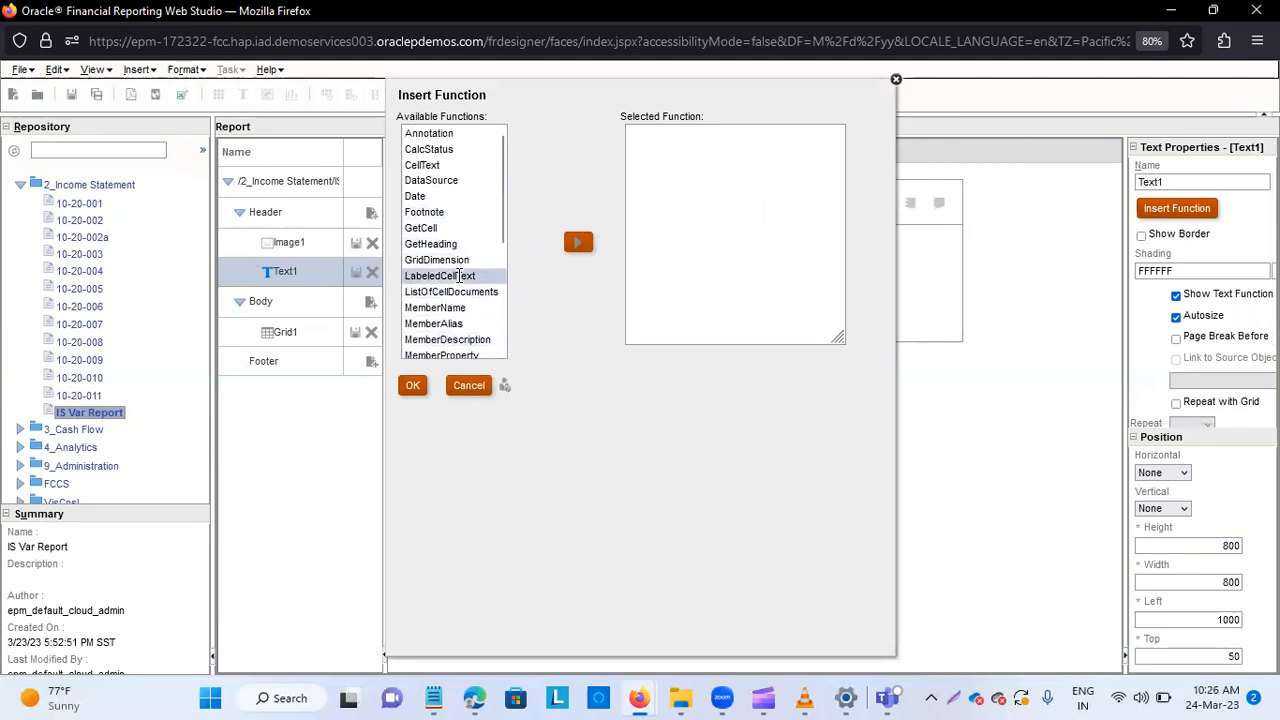
scroll(456, 280, "down", 2)
scroll(460, 275, "down", 2)
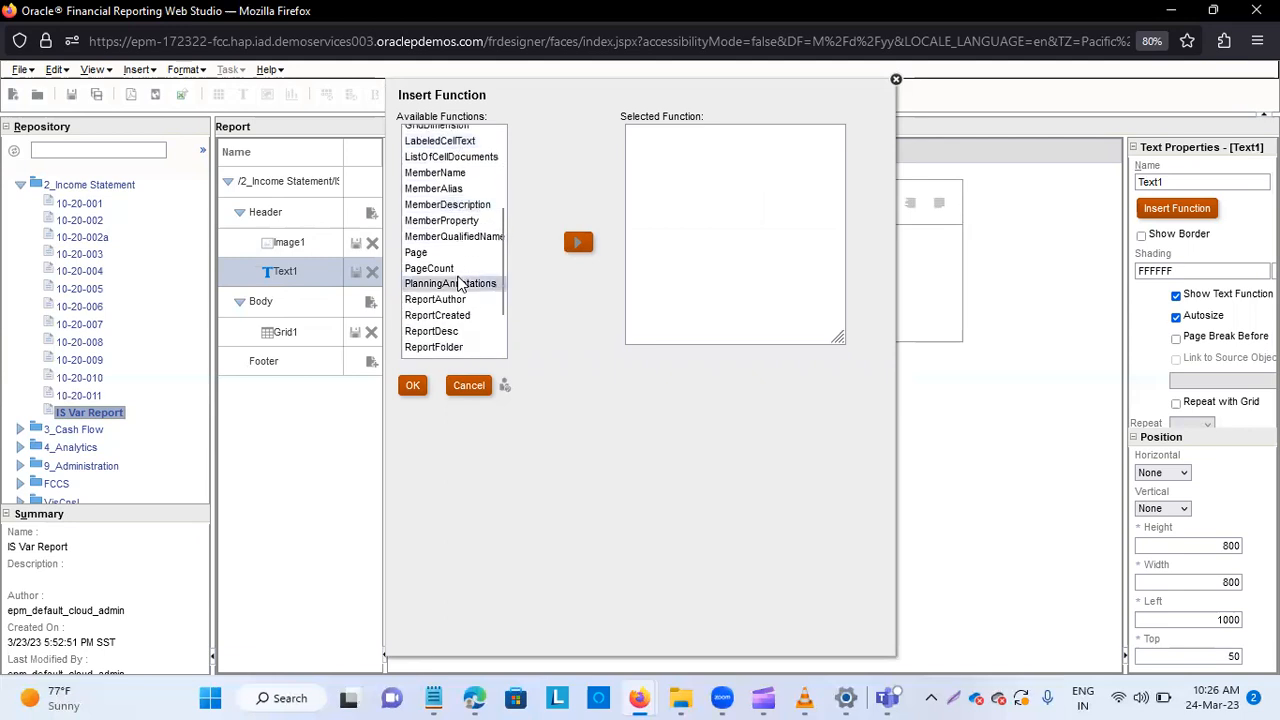
left_click(458, 333)
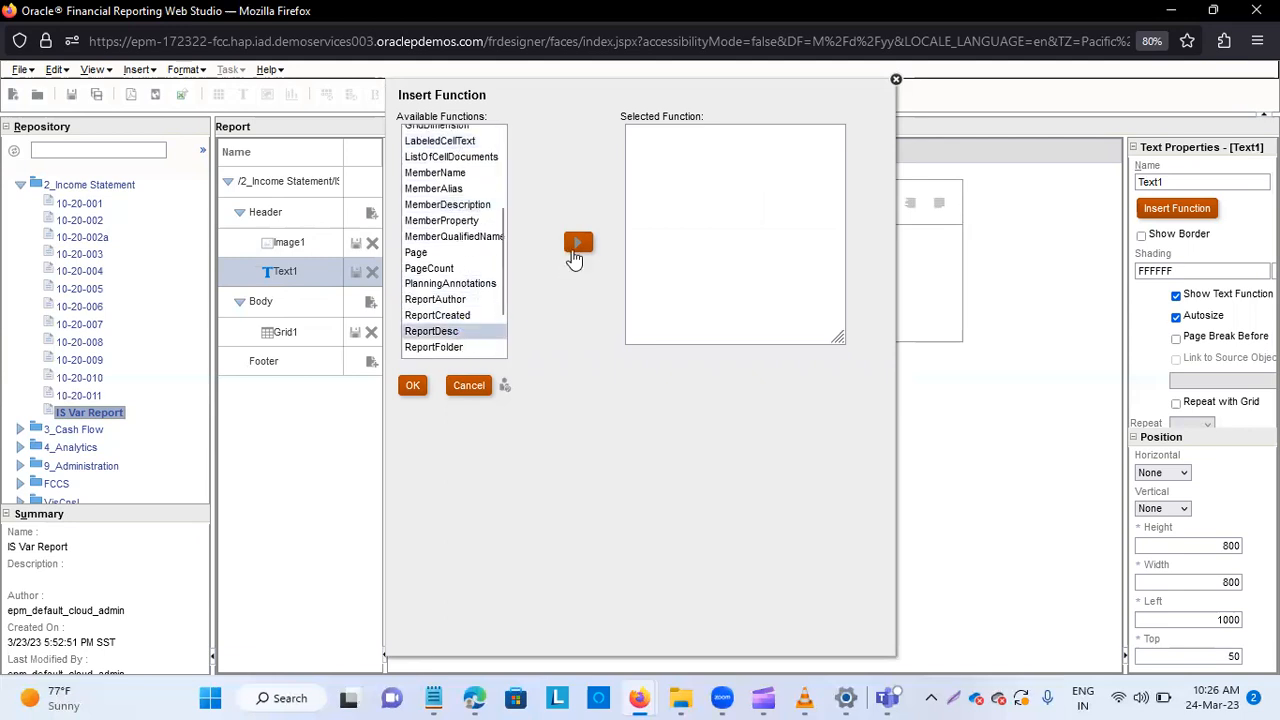
left_click(578, 244)
left_click(413, 385)
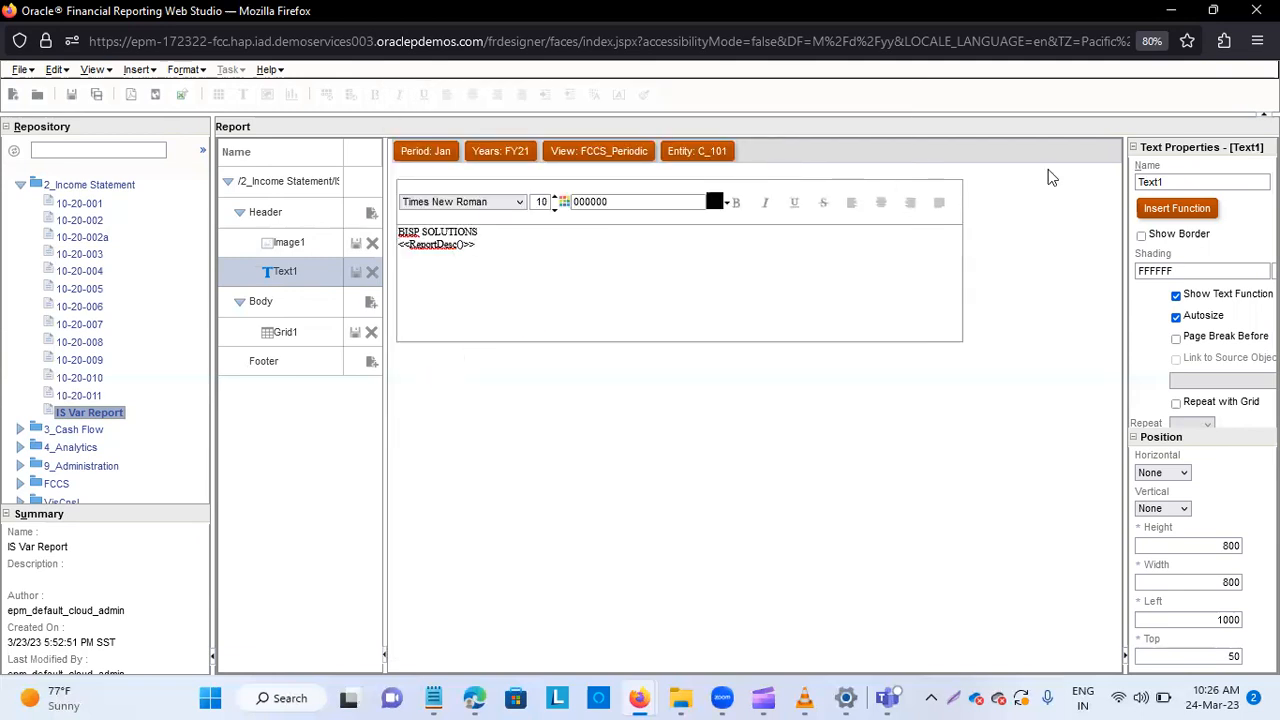
Start a MemberAlias function for the header text and replace its DimName placeholder with Entity.
left_click(1160, 212)
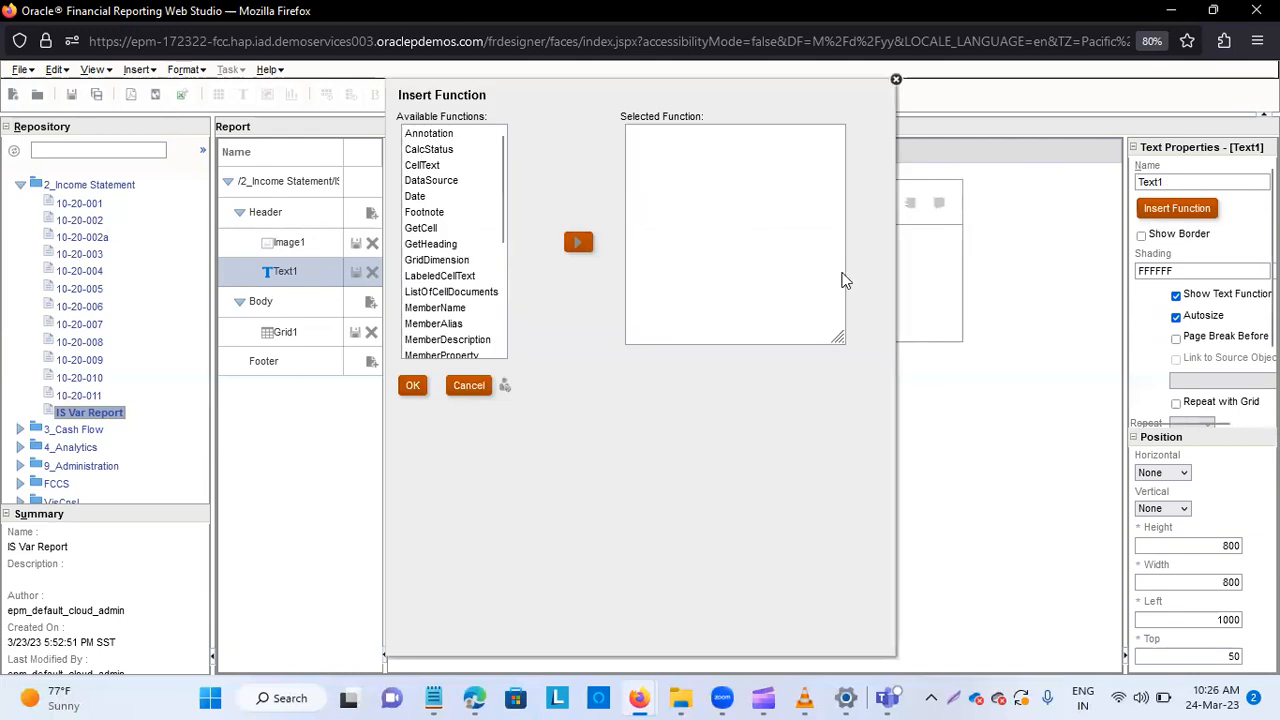
left_click(463, 244)
scroll(465, 250, "down", 2)
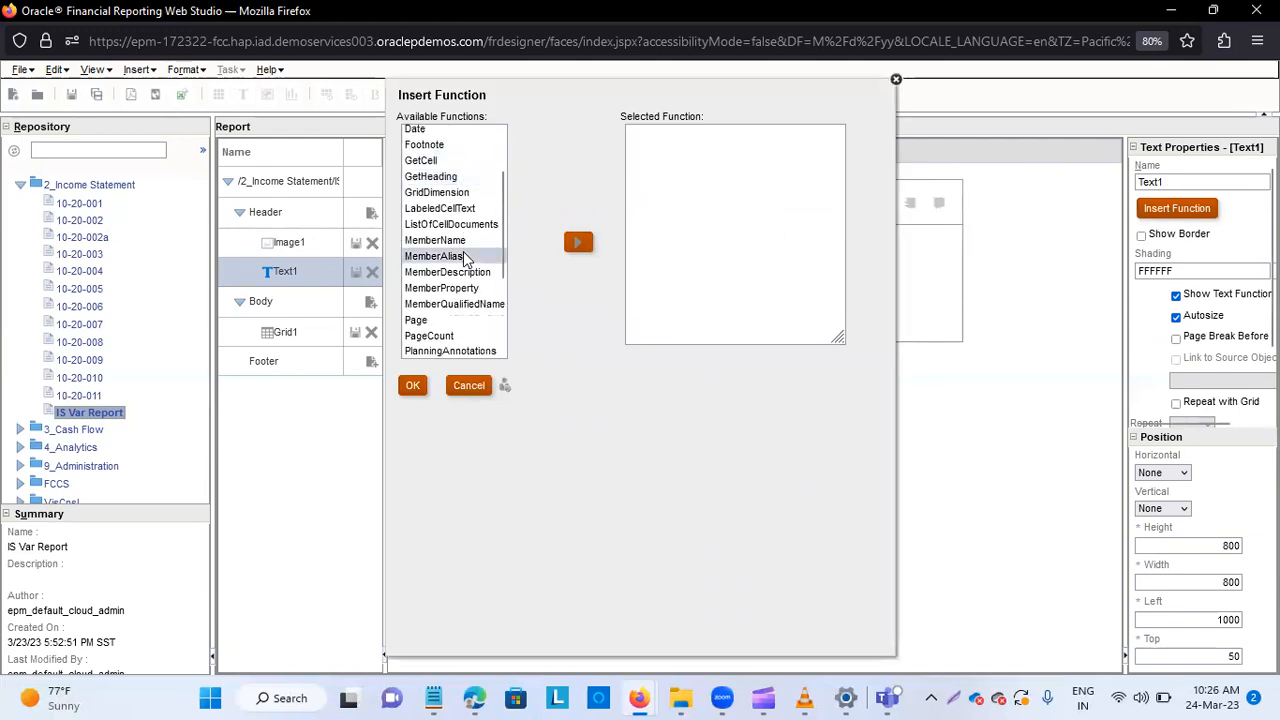
left_click(490, 255)
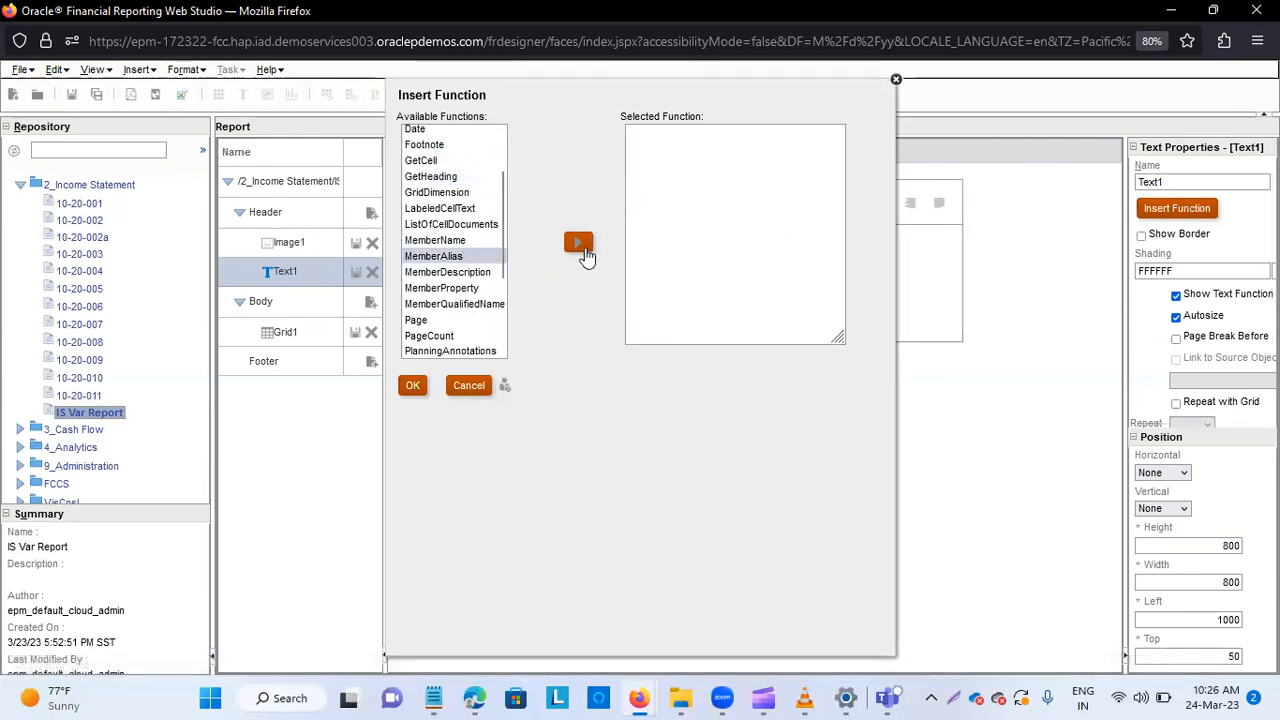
left_click(584, 250)
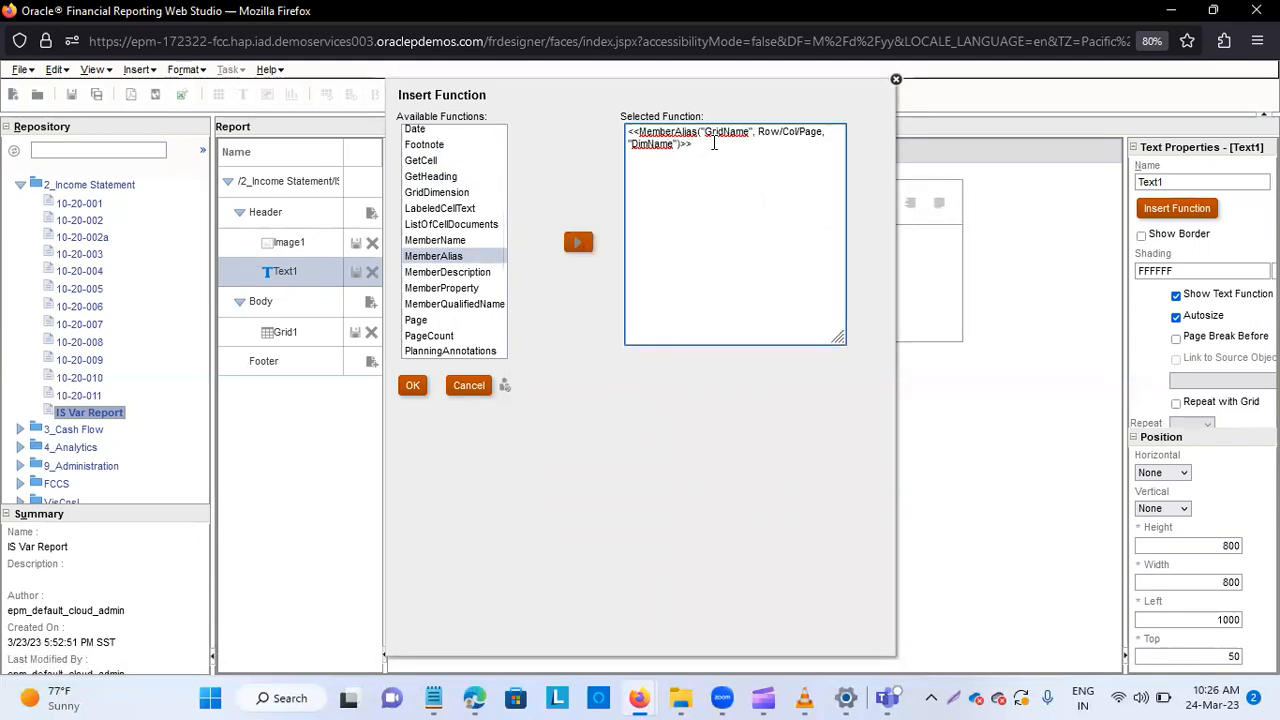
key("BackSpace")
key("BackSpace")
key("BackSpace")
key("BackSpace")
key("BackSpace")
key("BackSpace")
key("BackSpace")
type("e")
key("BackSpace")
key("Caps_Lock")
type("Entity")
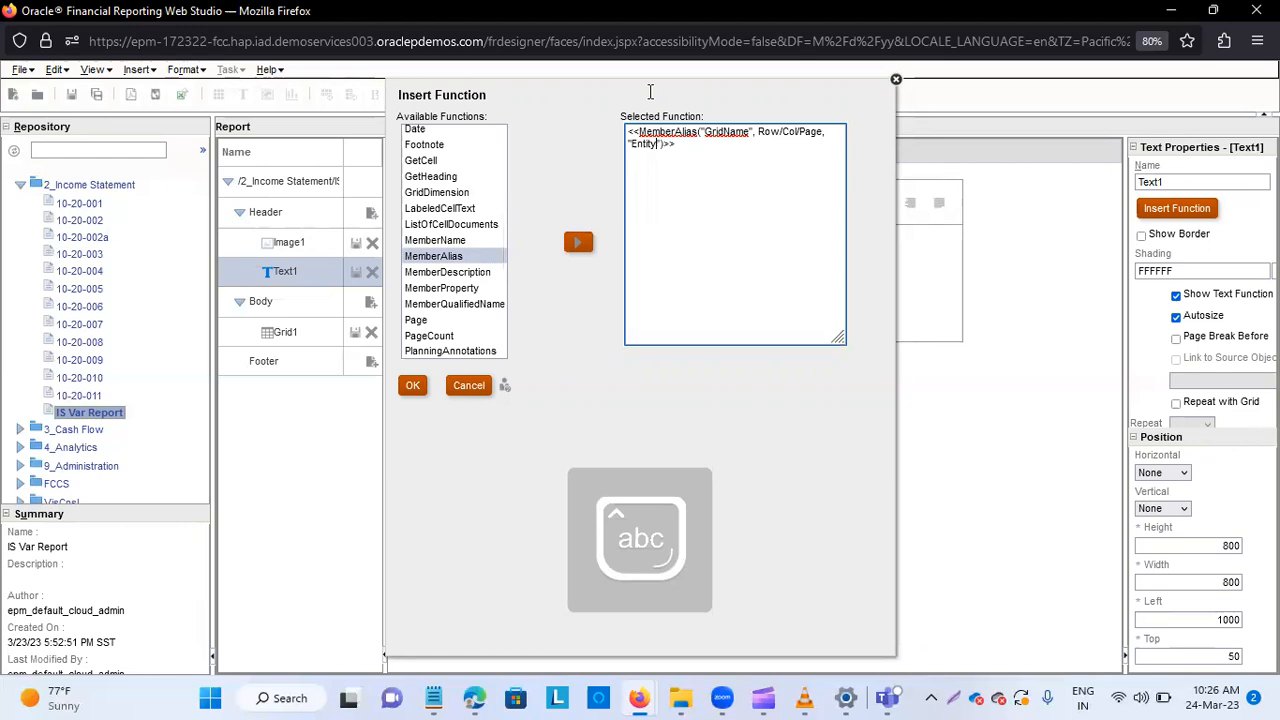
Delete the Row/Col/Page argument from the MemberAlias function.
left_click(841, 133)
key("BackSpace")
key("BackSpace")
key("BackSpace")
key("BackSpace")
key("BackSpace")
key("BackSpace")
key("BackSpace")
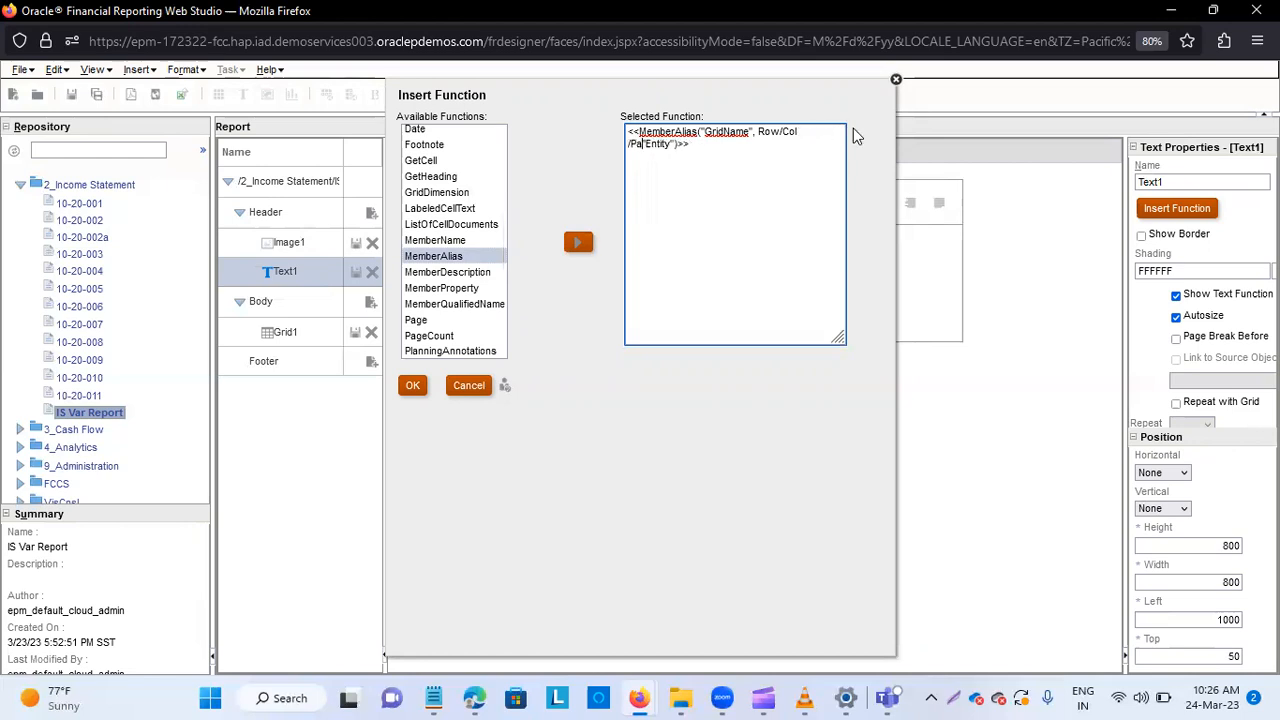
key("BackSpace")
key("BackSpace")
key("BackSpace")
key("BackSpace")
key("BackSpace")
key("BackSpace")
key("BackSpace")
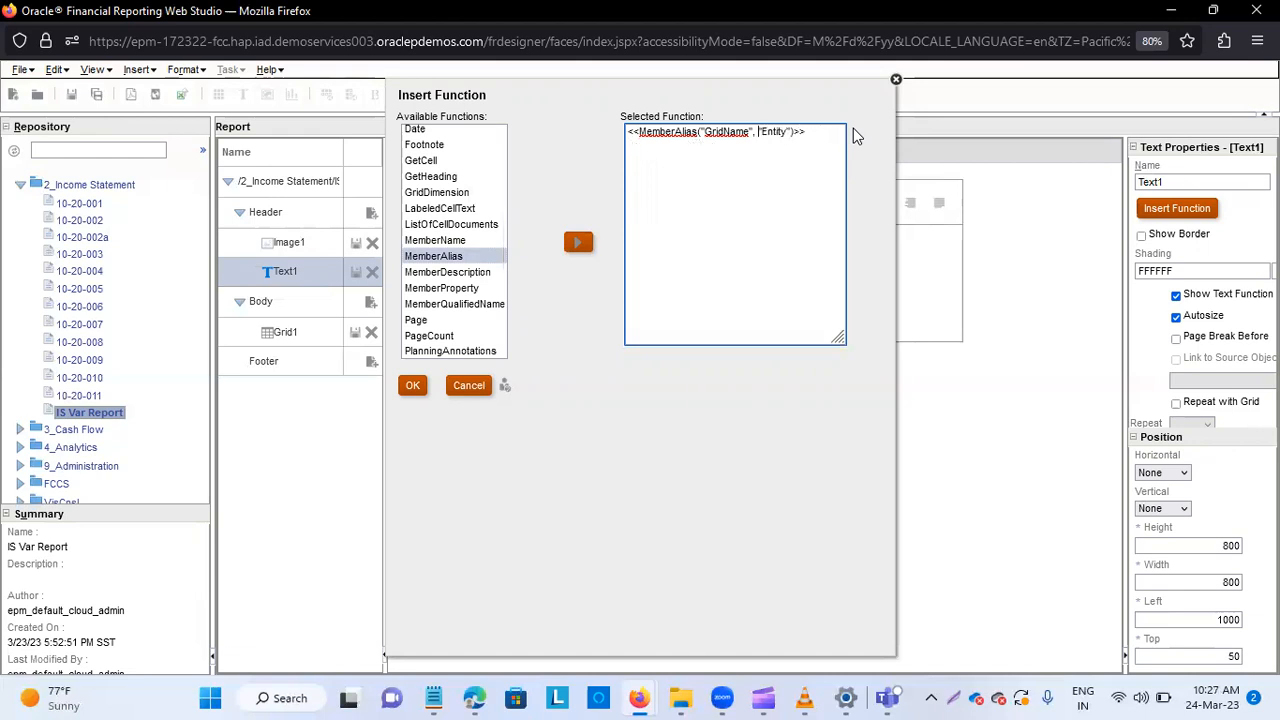
Change the function to <<MemberAlias("Grid1", Entity)>>, with no quotes around Entity, and insert it into the header text.
key("BackSpace")
key("BackSpace")
key("BackSpace")
key("BackSpace")
key("BackSpace")
key("Left")
key("Left")
key("Left")
key("Left")
key("Left")
type(",")
key("Left")
key("BackSpace")
key("BackSpace")
key("BackSpace")
key("BackSpace")
type("1")
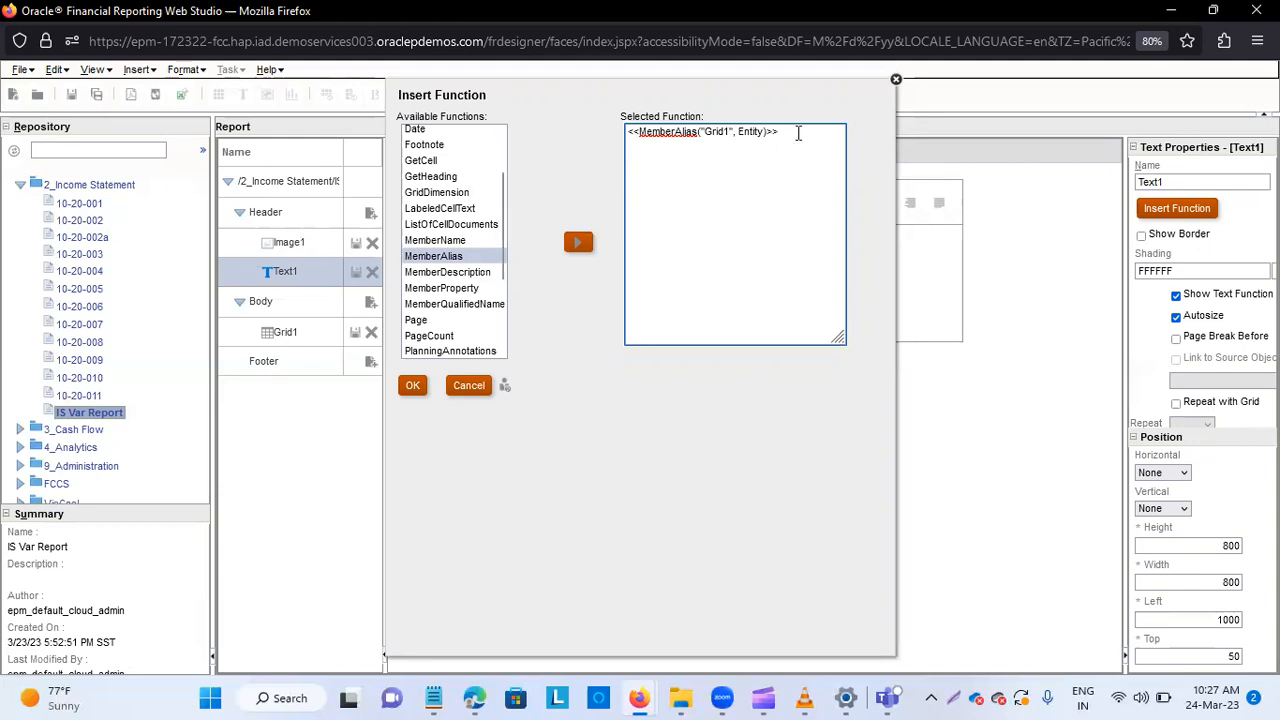
left_click(412, 385)
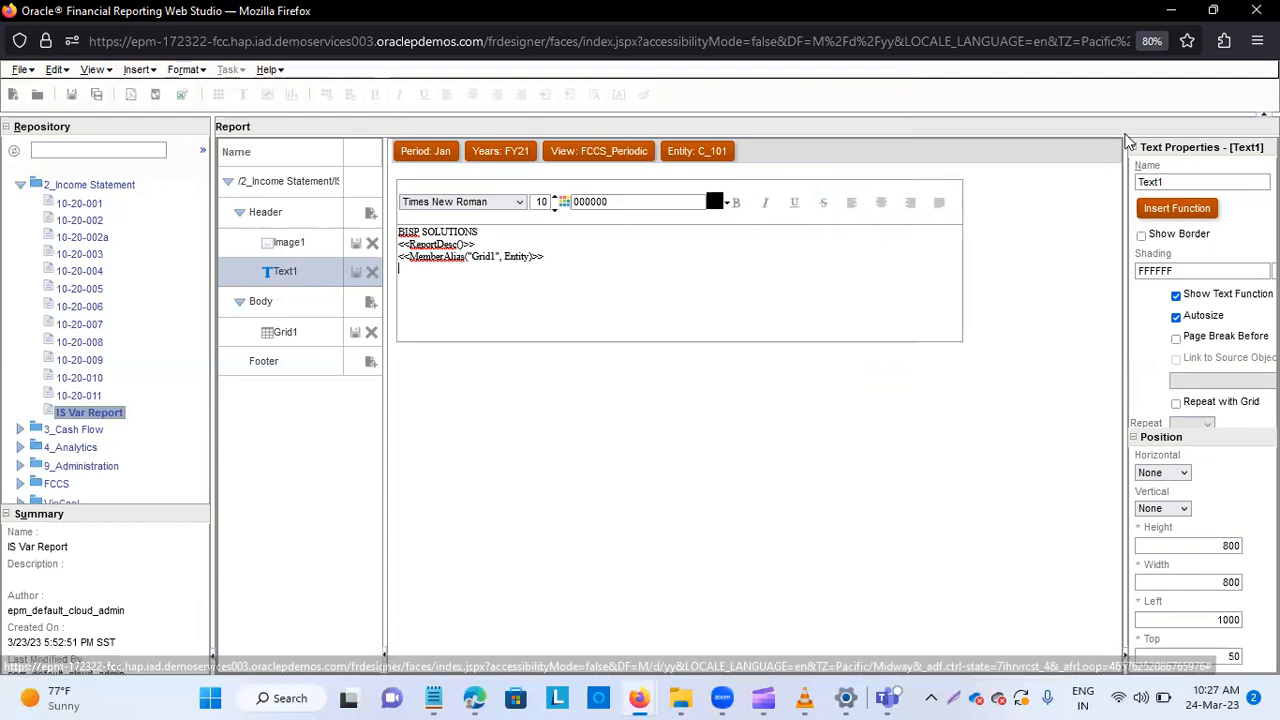
Start another MemberAlias function for the header text, on the line below the Entity function.
left_click(1180, 210)
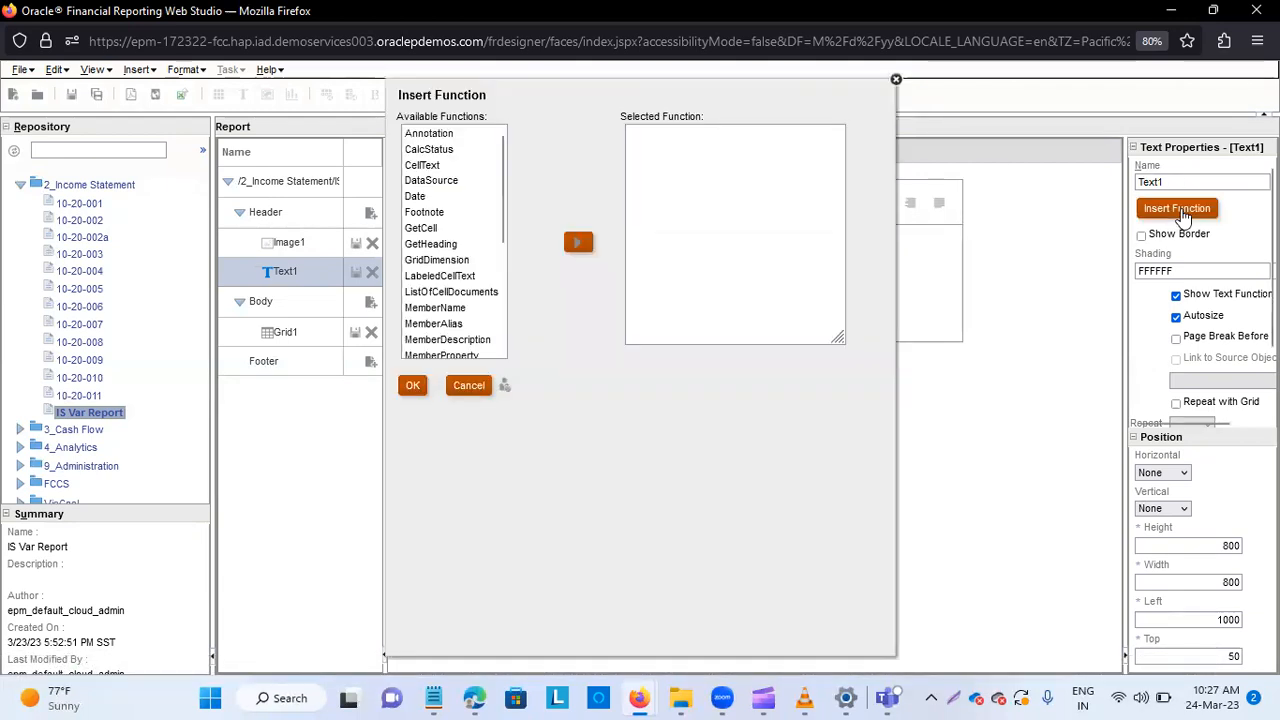
scroll(463, 284, "down", 3)
scroll(463, 287, "up", 5)
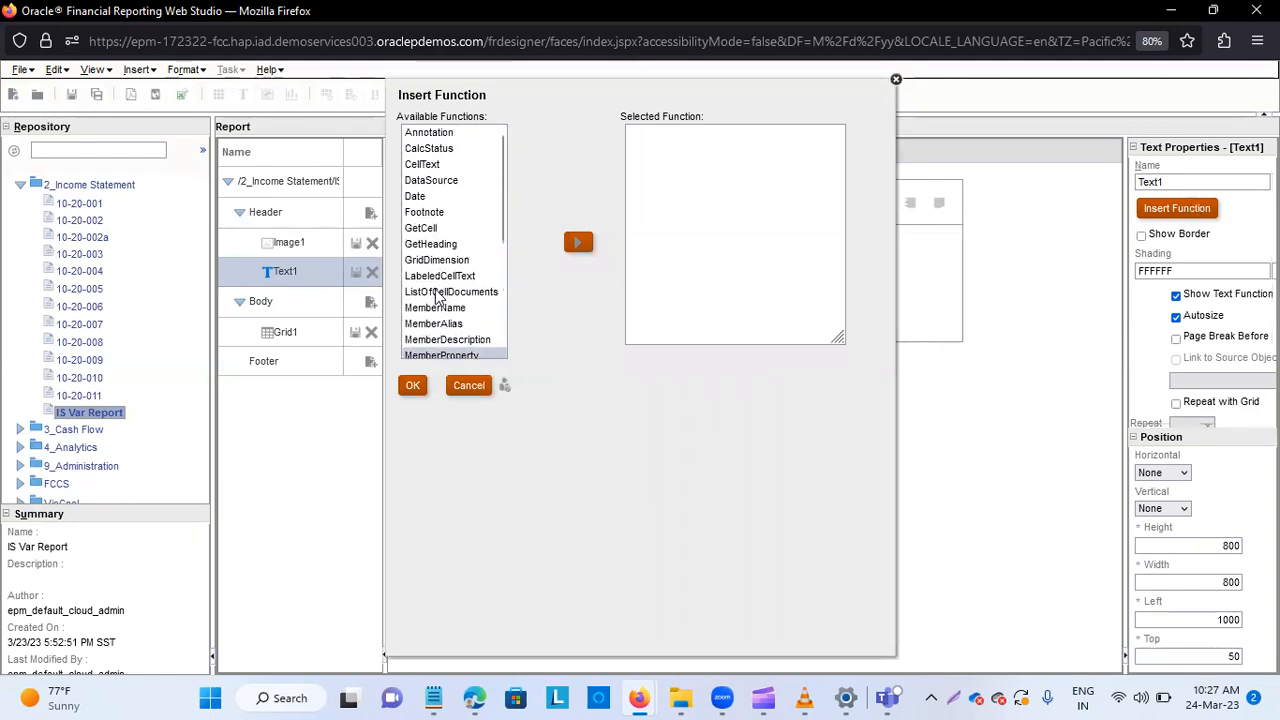
scroll(436, 265, "down", 2)
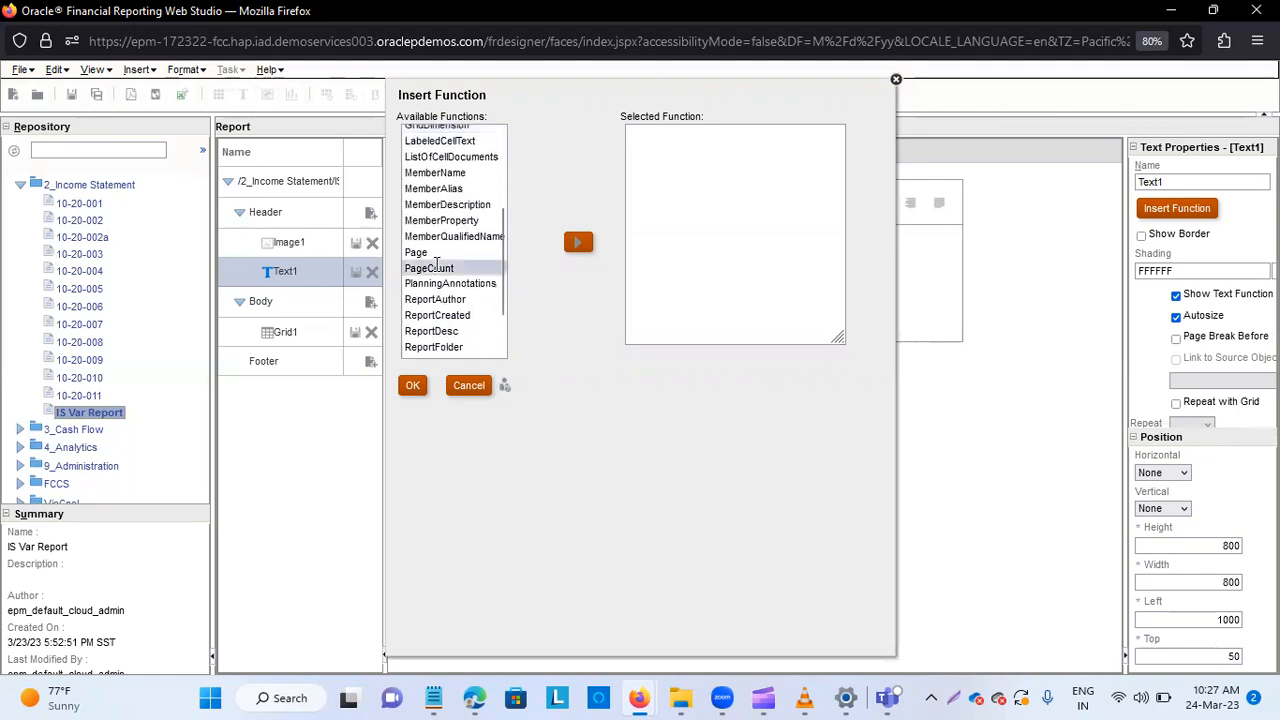
left_click(447, 190)
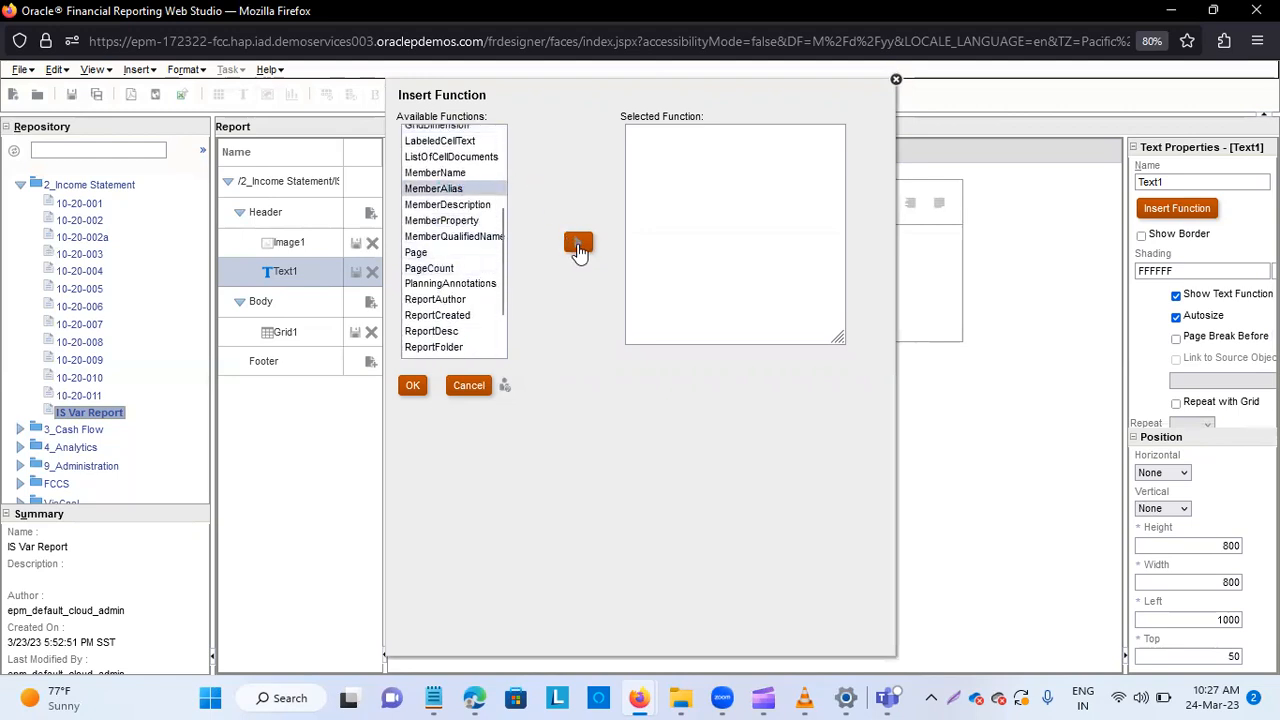
left_click(578, 244)
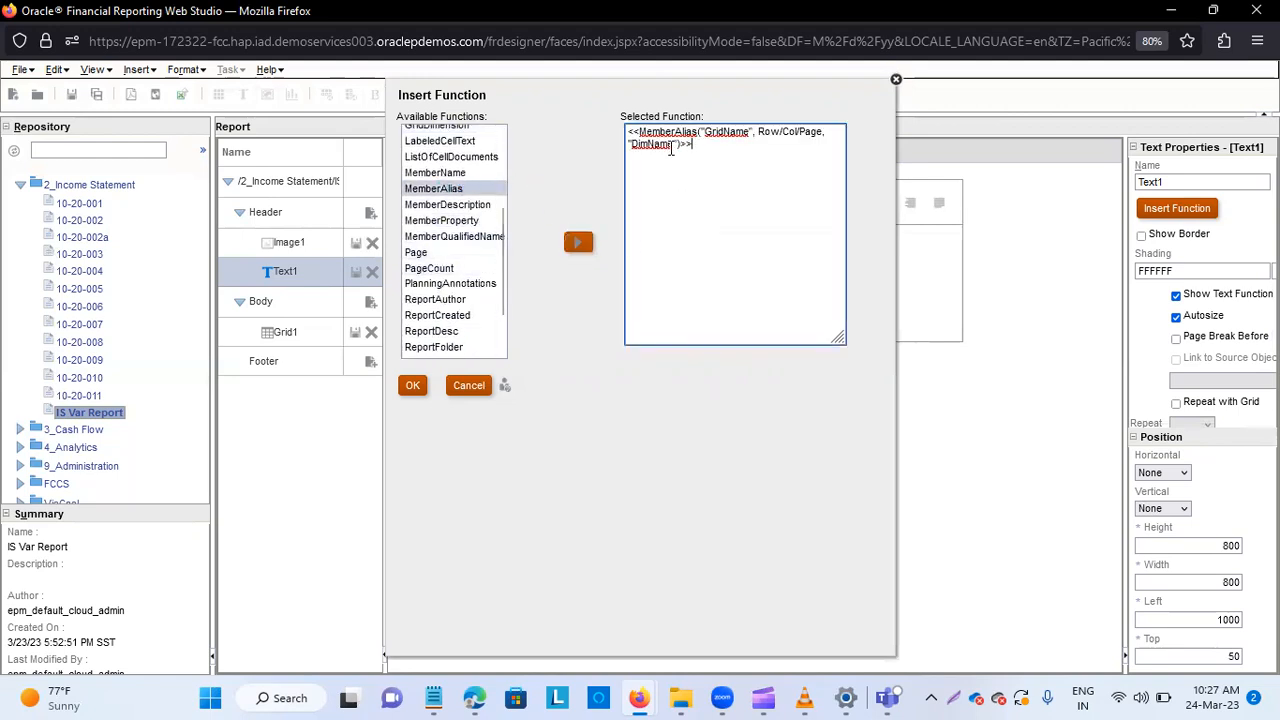
Replace the quoted DimName placeholder in the MemberAlias function with Years, without quotes.
key("BackSpace")
key("BackSpace")
key("shift+Left")
key("shift+Left")
key("shift+Left")
key("shift+Left")
key("shift+Left")
key("BackSpace")
key("BackSpace")
key("BackSpace")
key("BackSpace")
key("BackSpace")
key("BackSpace")
key("BackSpace")
type("Years")
Delete the Row/Col/Page argument from the Years MemberAlias function.
key("BackSpace")
key("BackSpace")
key("BackSpace")
key("BackSpace")
key("BackSpace")
key("BackSpace")
key("BackSpace")
key("BackSpace")
key("BackSpace")
key("BackSpace")
key("BackSpace")
key("BackSpace")
key("BackSpace")
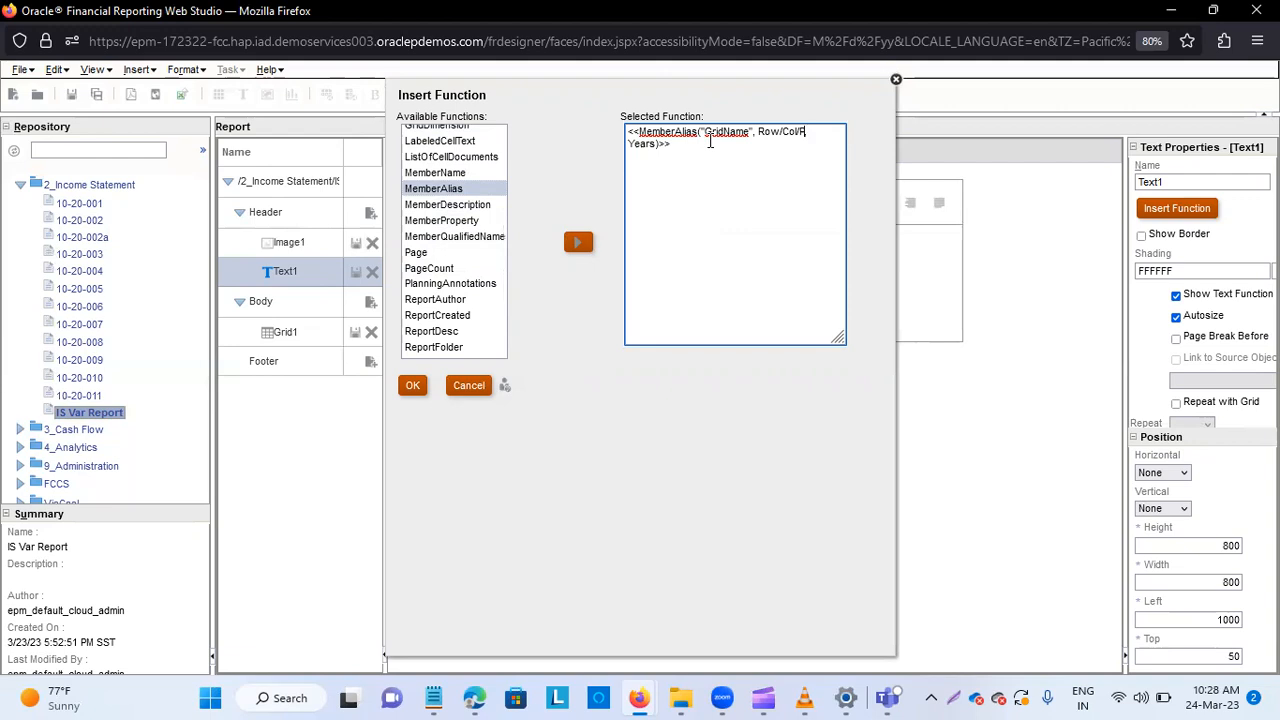
key("BackSpace")
Change the function to <<MemberAlias("Grid1, Years)>> and insert it into the header text.
key("Left")
key("BackSpace")
key("BackSpace")
key("BackSpace")
key("BackSpace")
key("BackSpace")
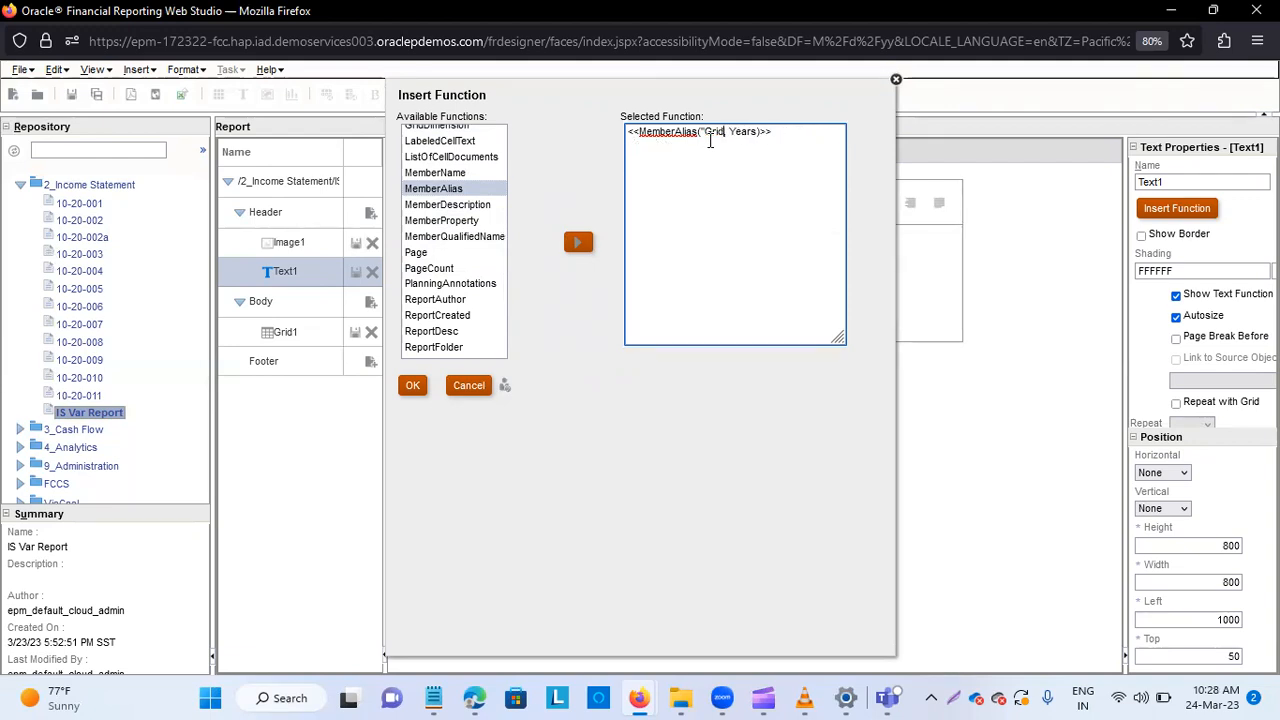
type("1")
left_click(413, 385)
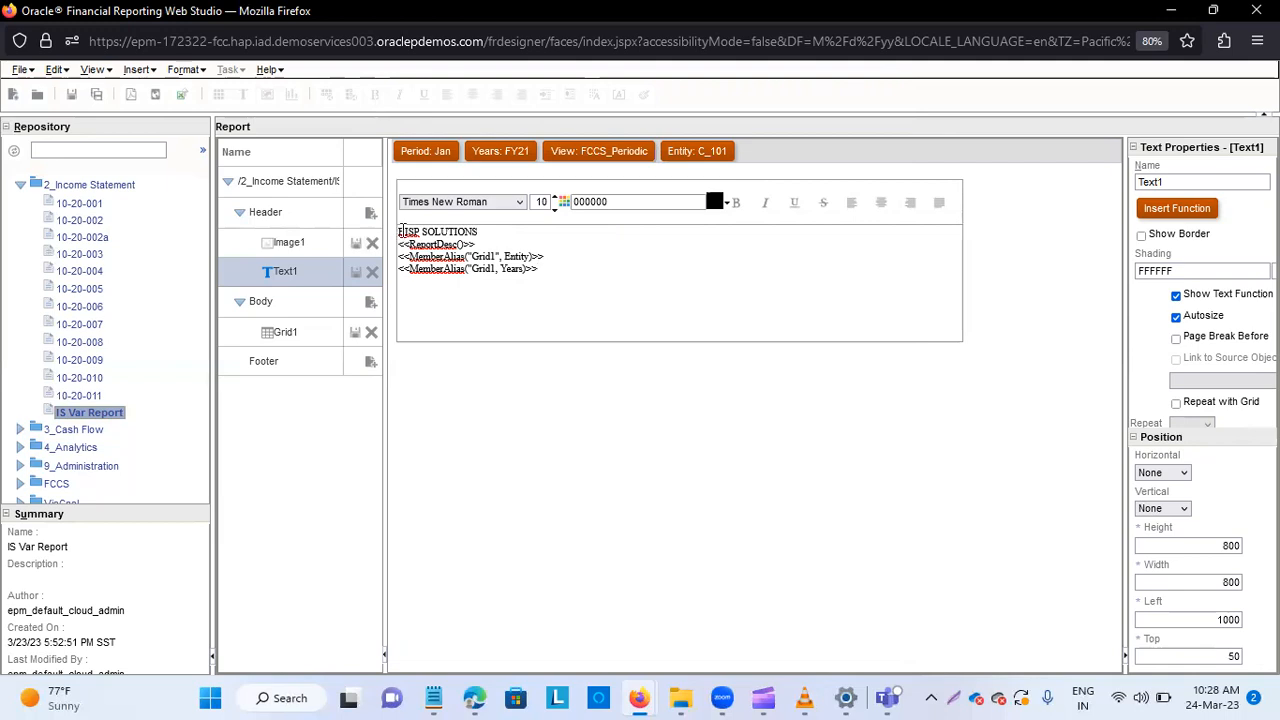
Set the font size of all four header text lines to 11.
left_click_drag(401, 230, 551, 277)
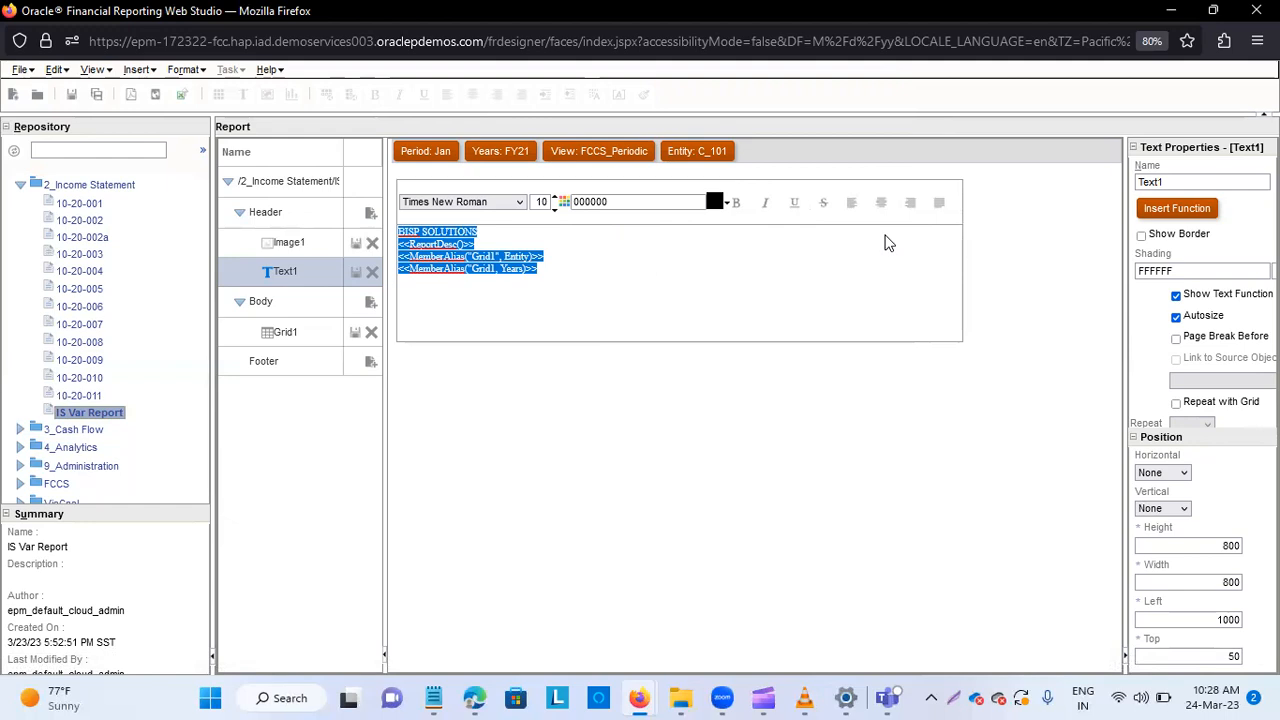
left_click(555, 197)
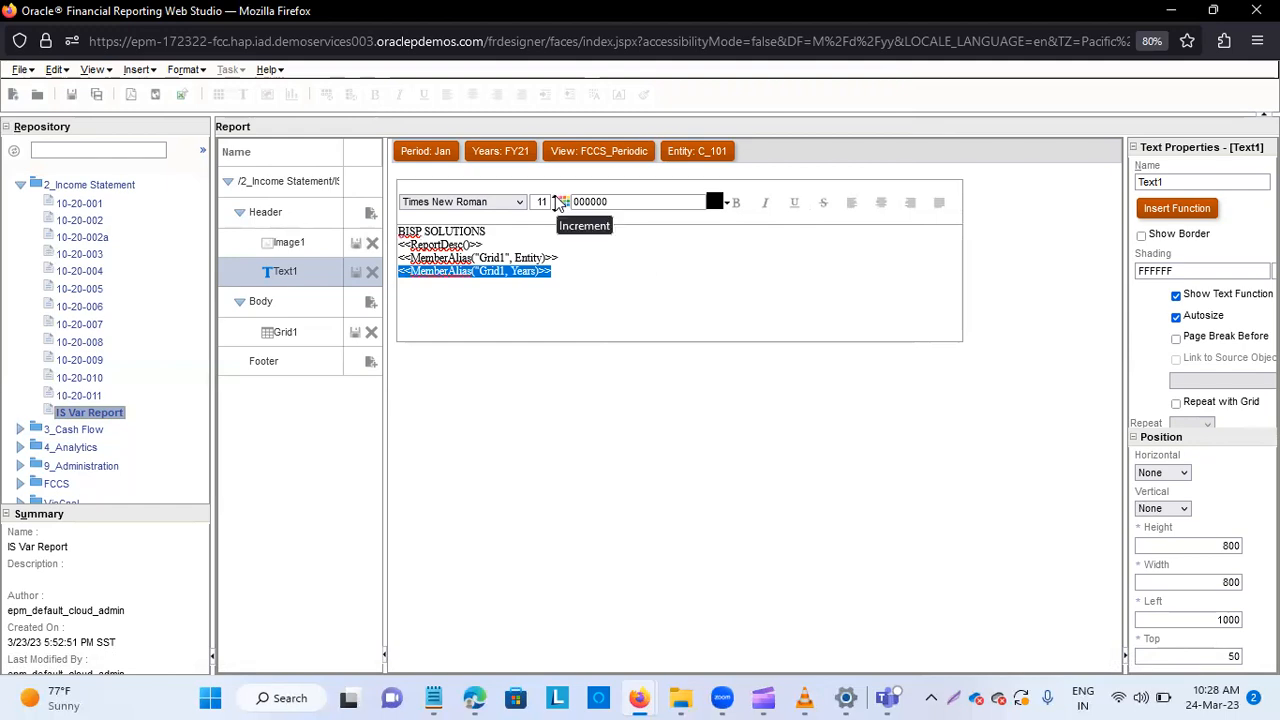
left_click(557, 198)
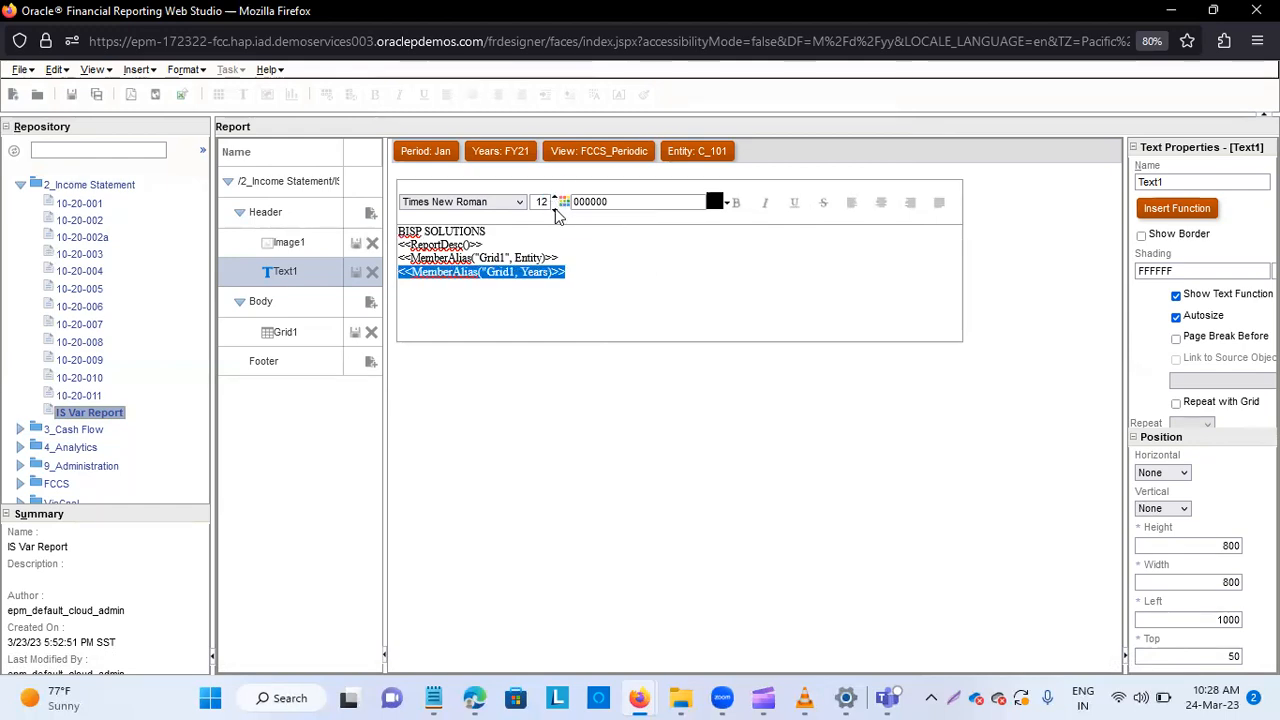
left_click(555, 207)
left_click(659, 292)
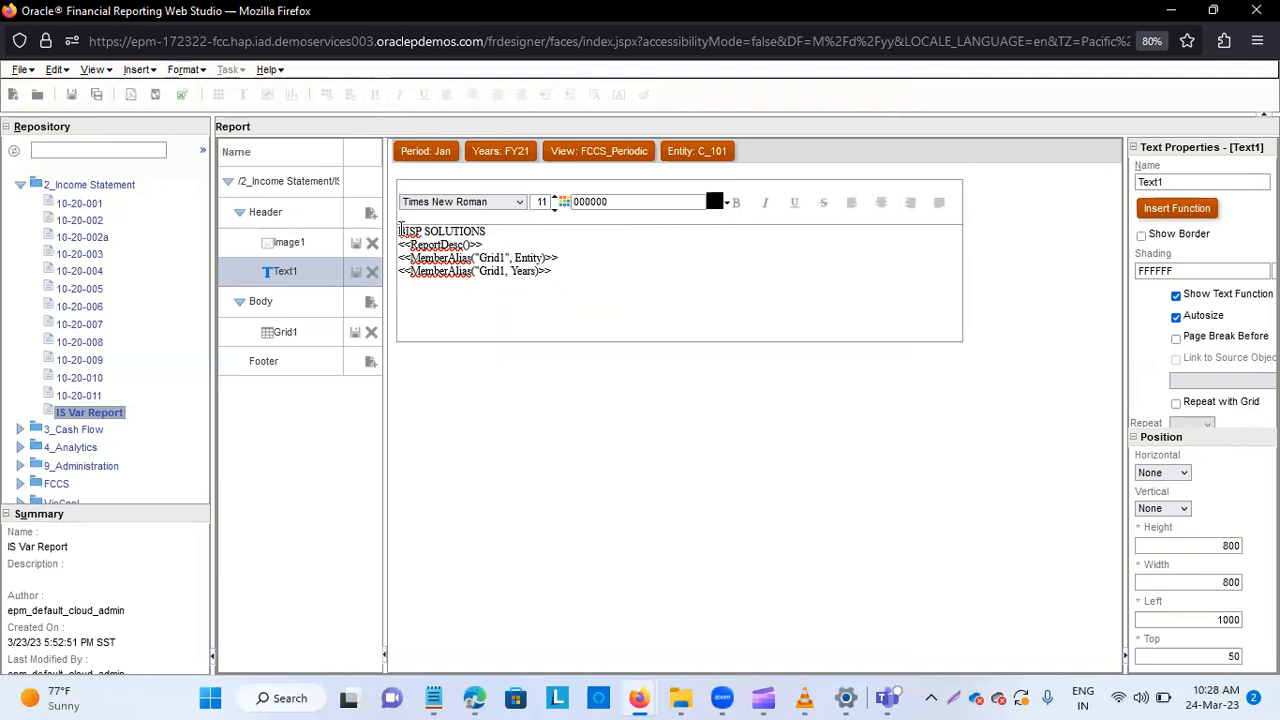
Centre-align all four lines of the header text.
left_click_drag(400, 231, 555, 278)
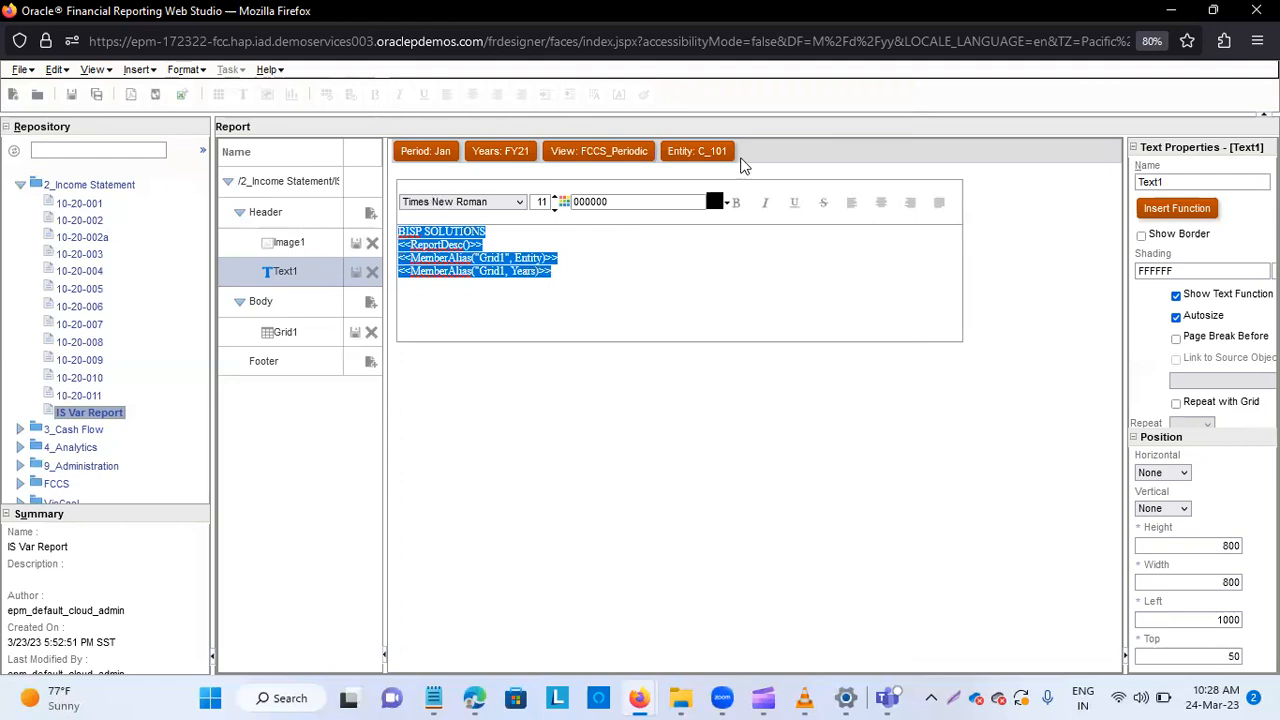
left_click(881, 205)
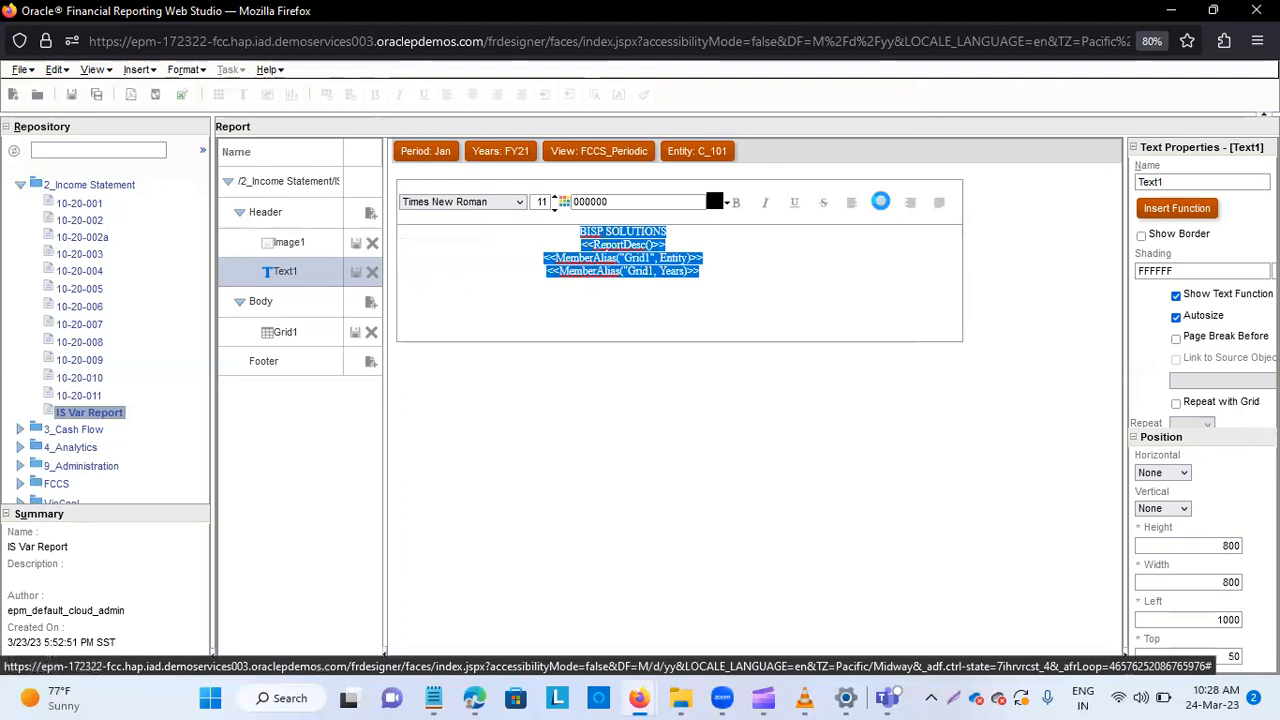
left_click(785, 290)
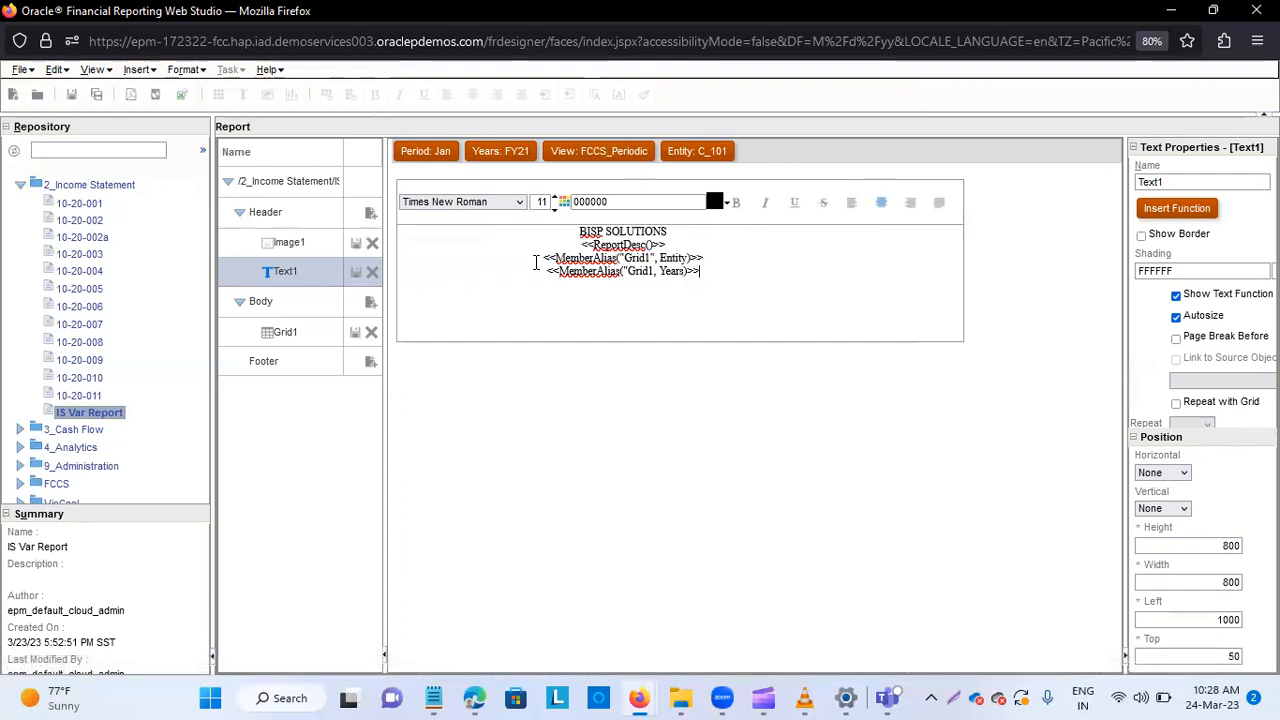
Return to the report layout and move the header text box off the logo to the middle of the header.
left_click(256, 177)
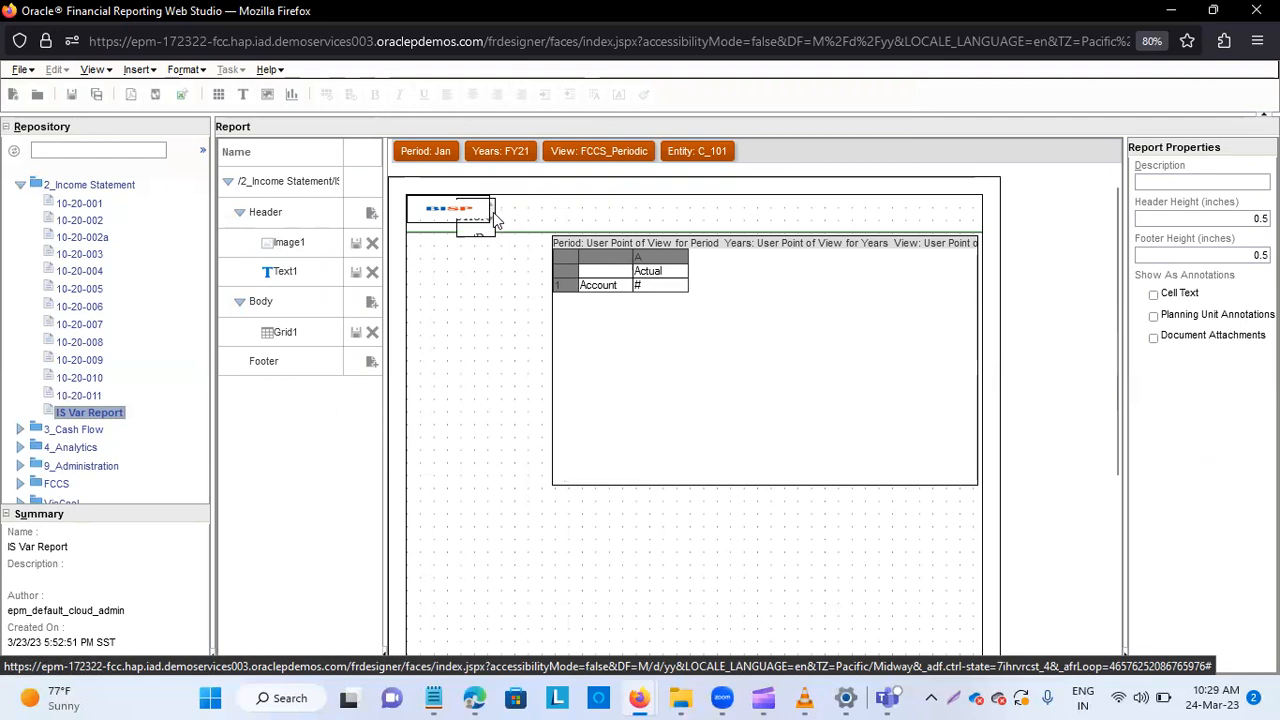
left_click(483, 210)
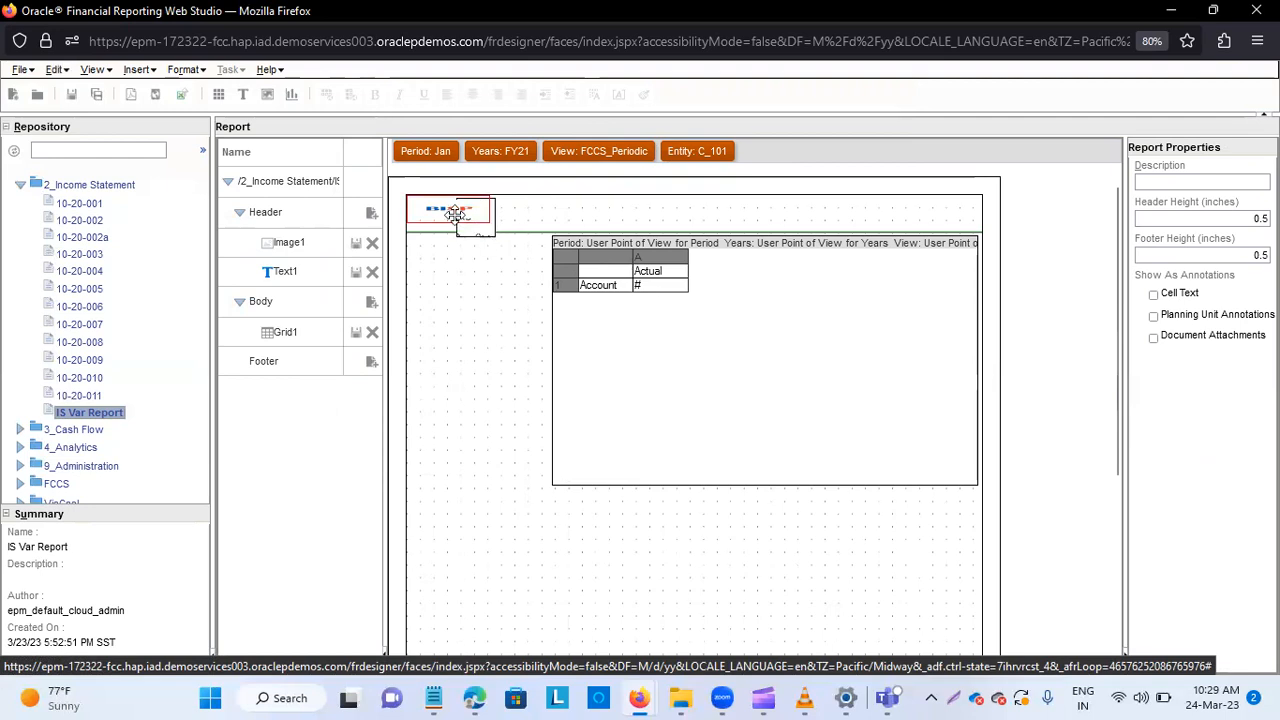
left_click(486, 229)
left_click_drag(486, 229, 617, 190)
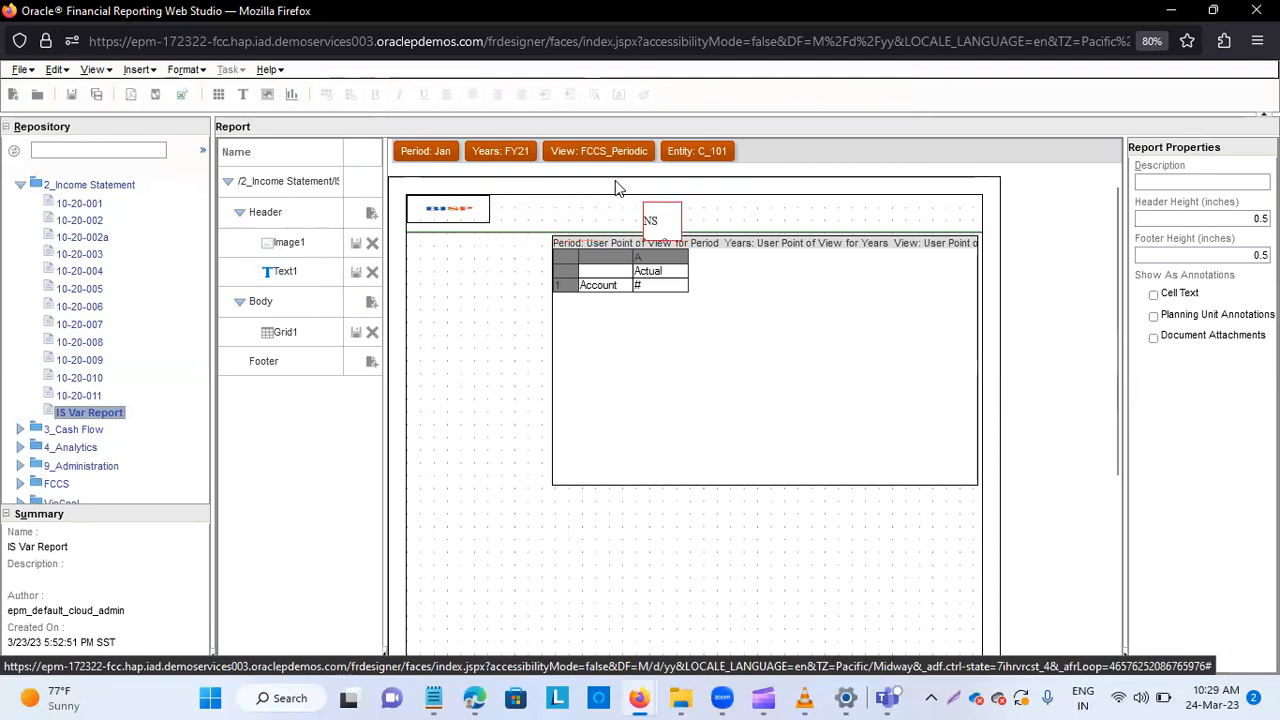
left_click(714, 214)
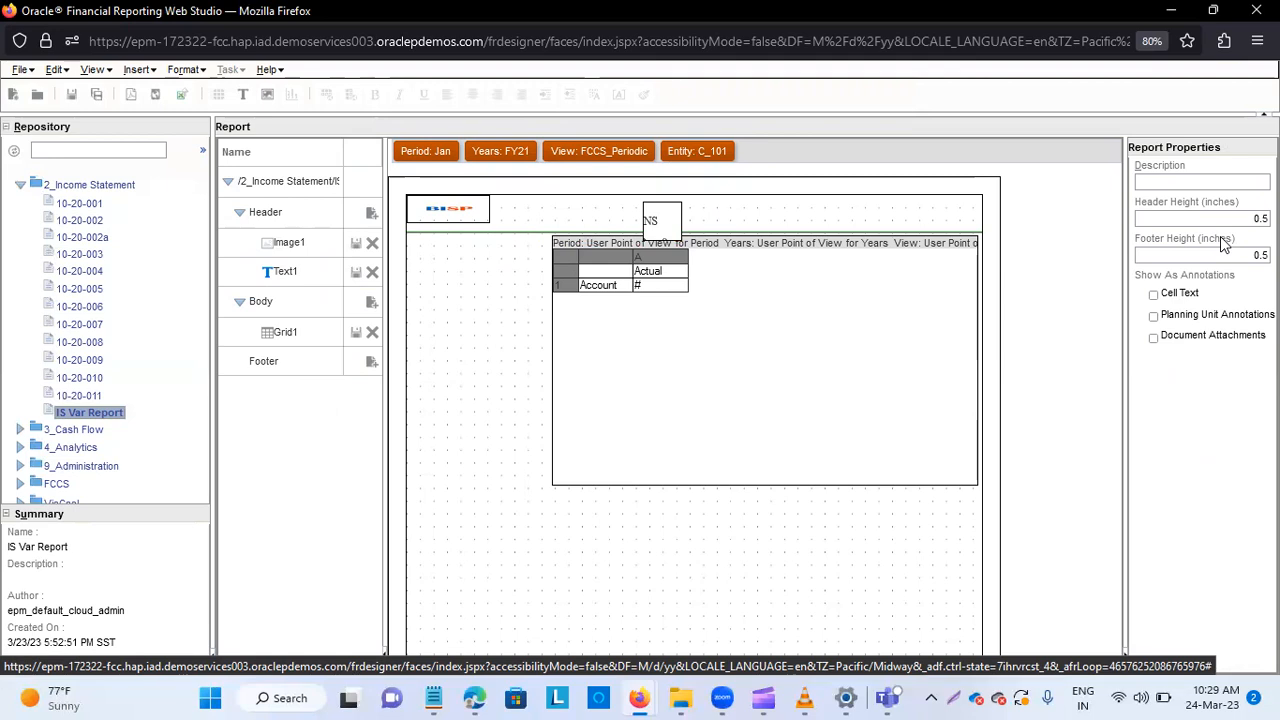
Set the report's header height to 1.181 inches and footer height to 0.788 inches.
left_click(1250, 218)
key("BackSpace")
key("BackSpace")
key("BackSpace")
type("1.181")
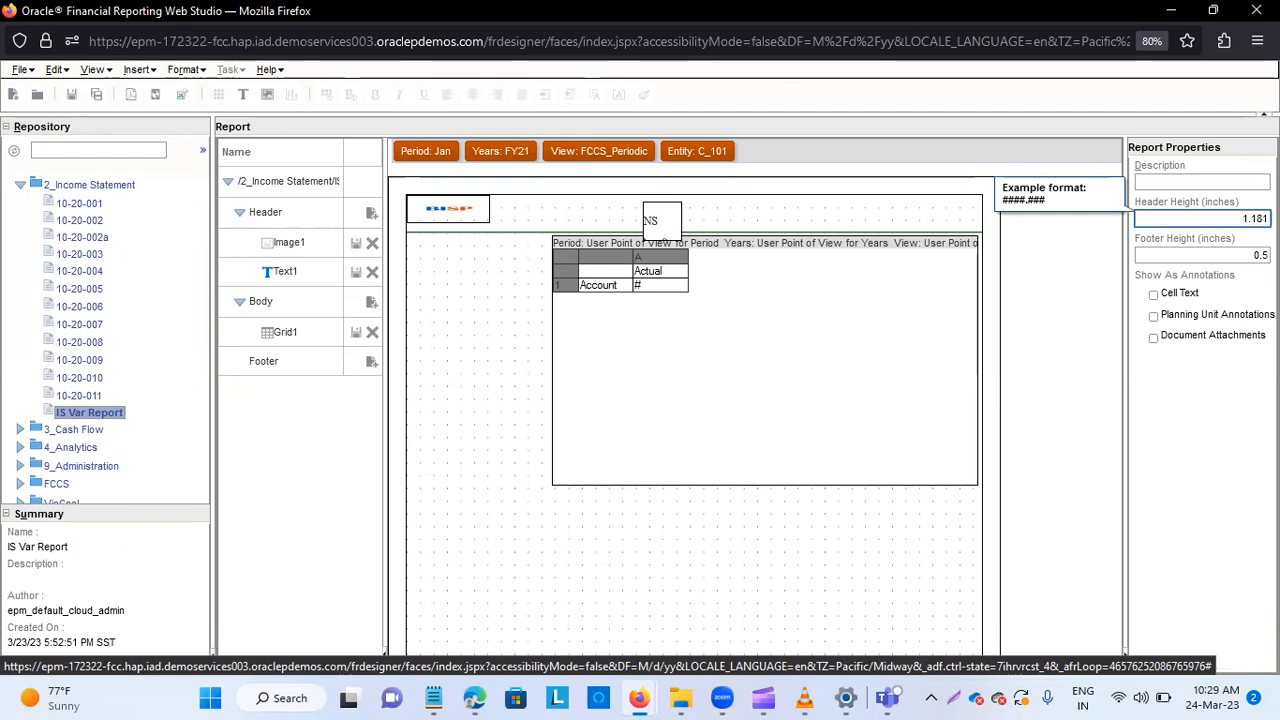
left_click(1266, 255)
key("BackSpace")
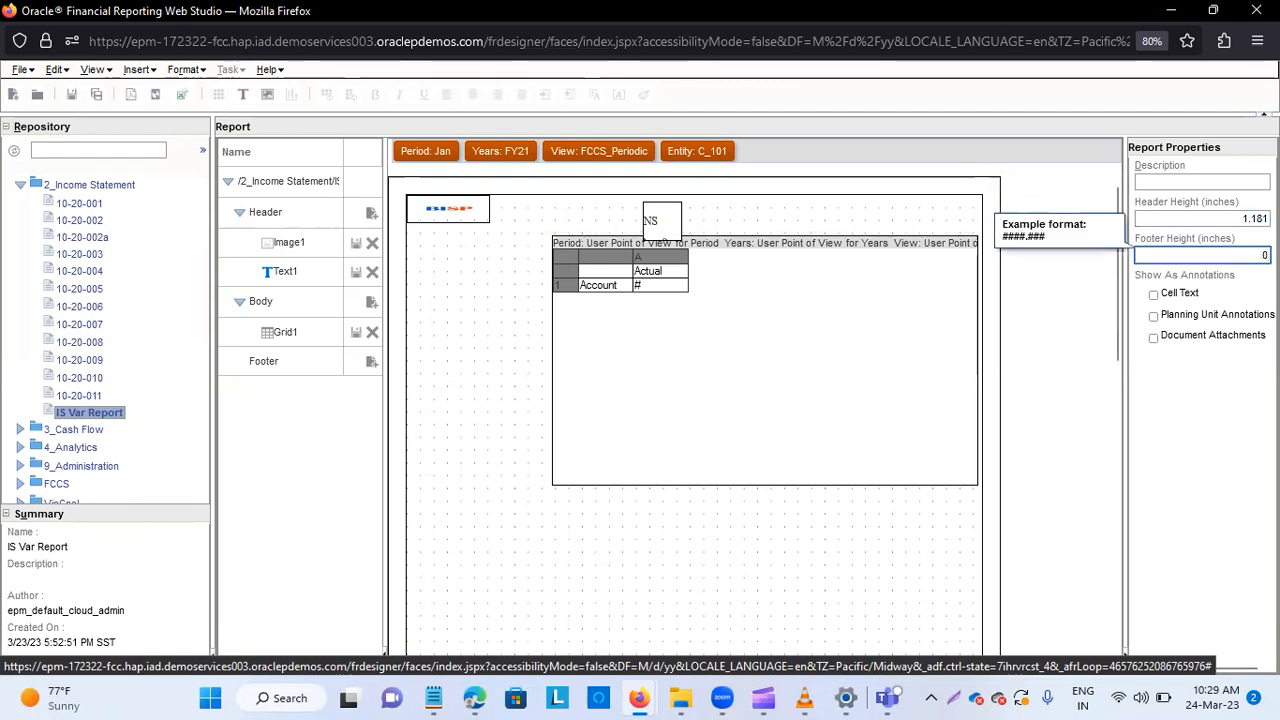
type("0.")
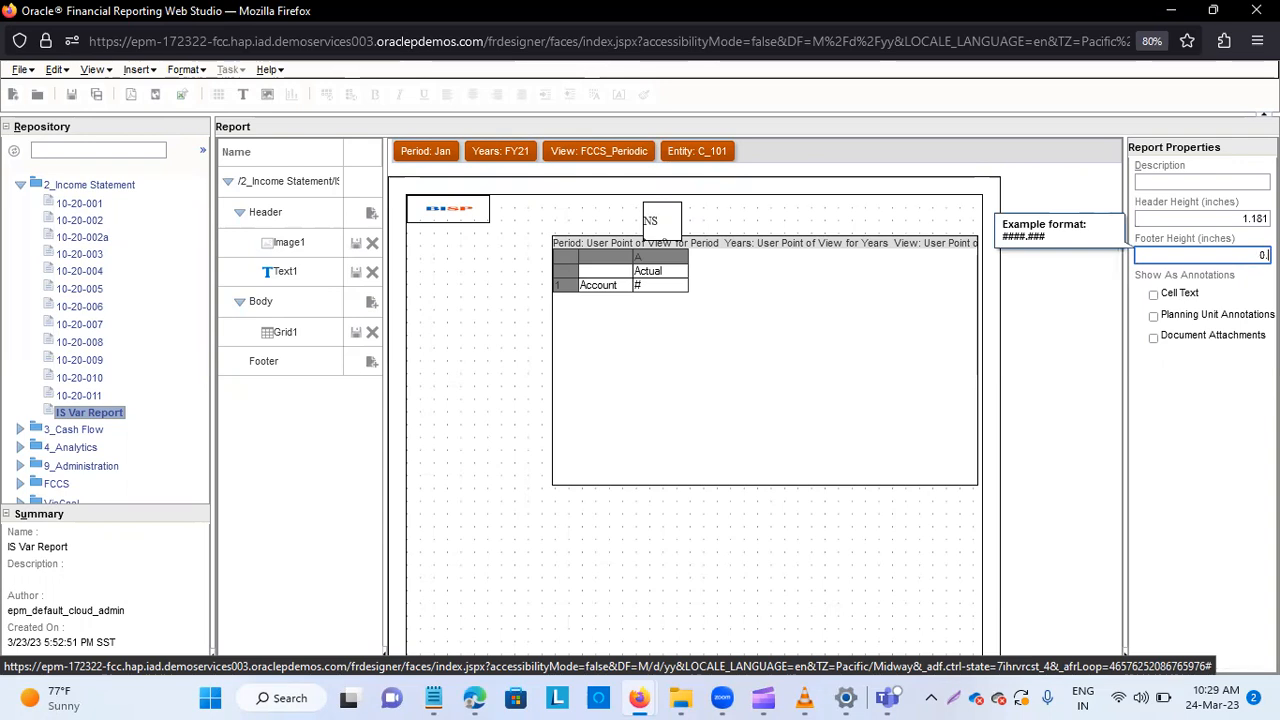
type("788")
Enter the report description "Income Statement-Current month actual vs plan".
left_click(1199, 181)
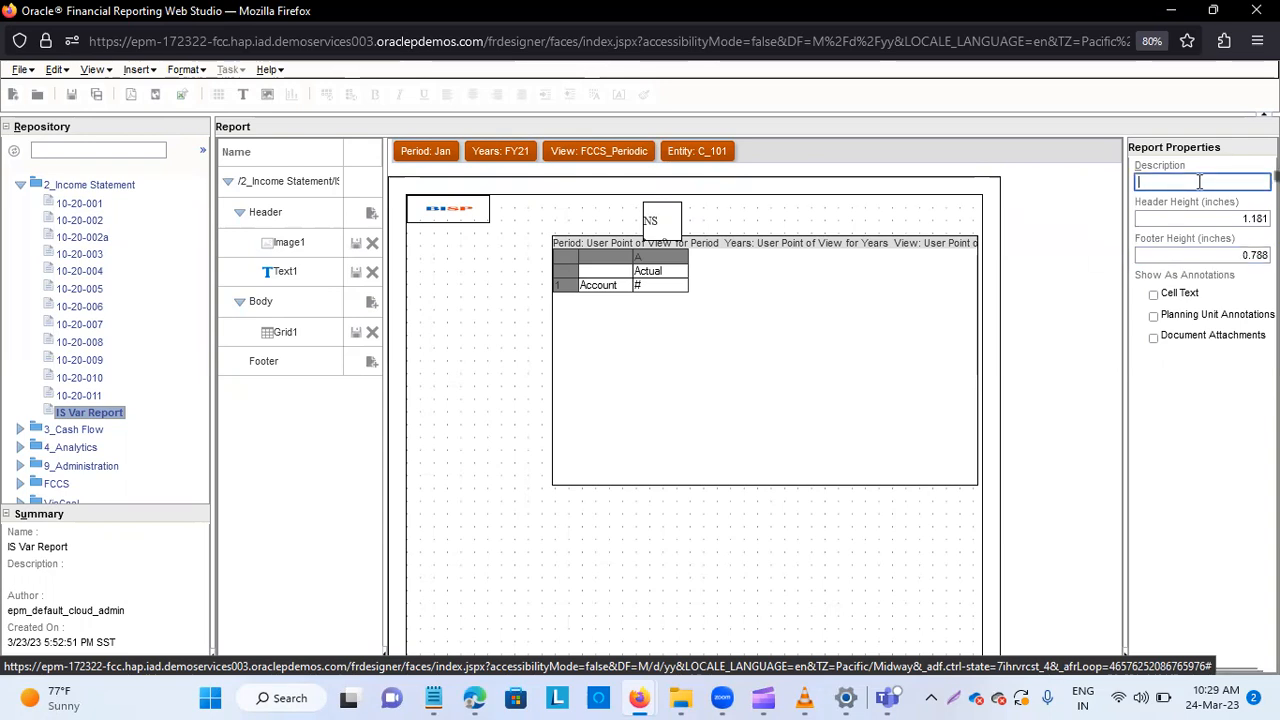
type("Income Statement-")
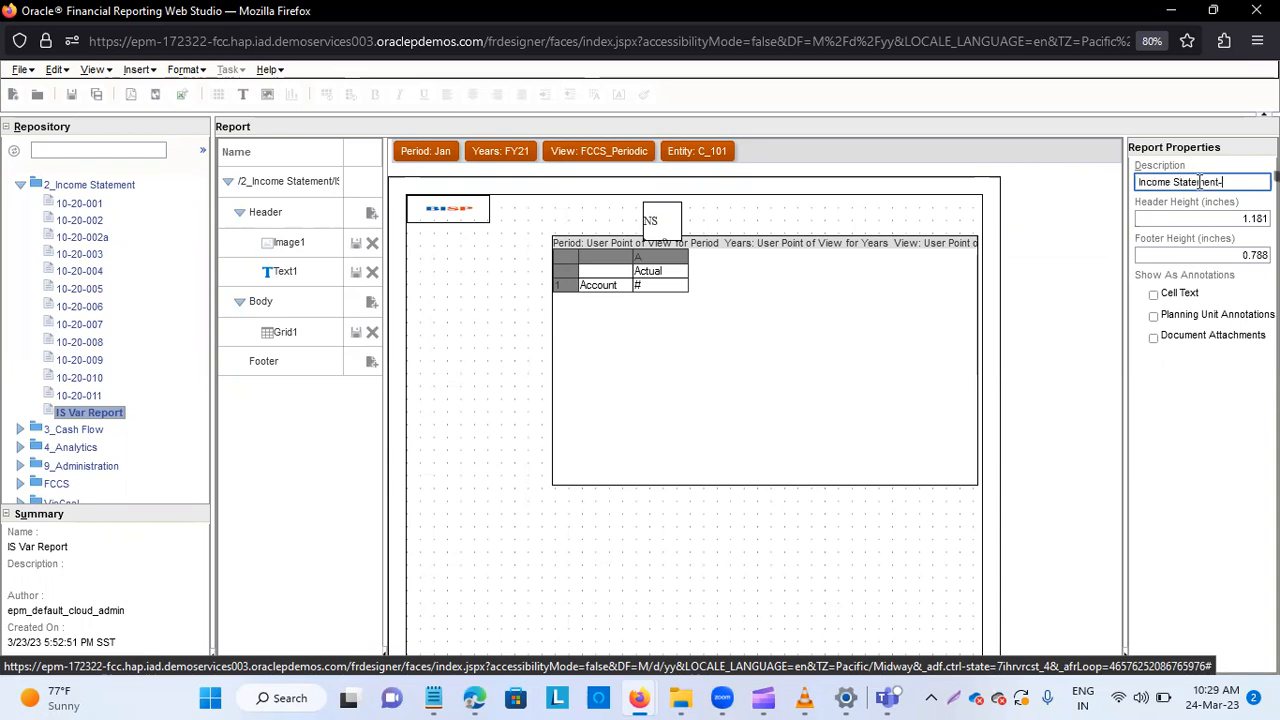
type("Current mo")
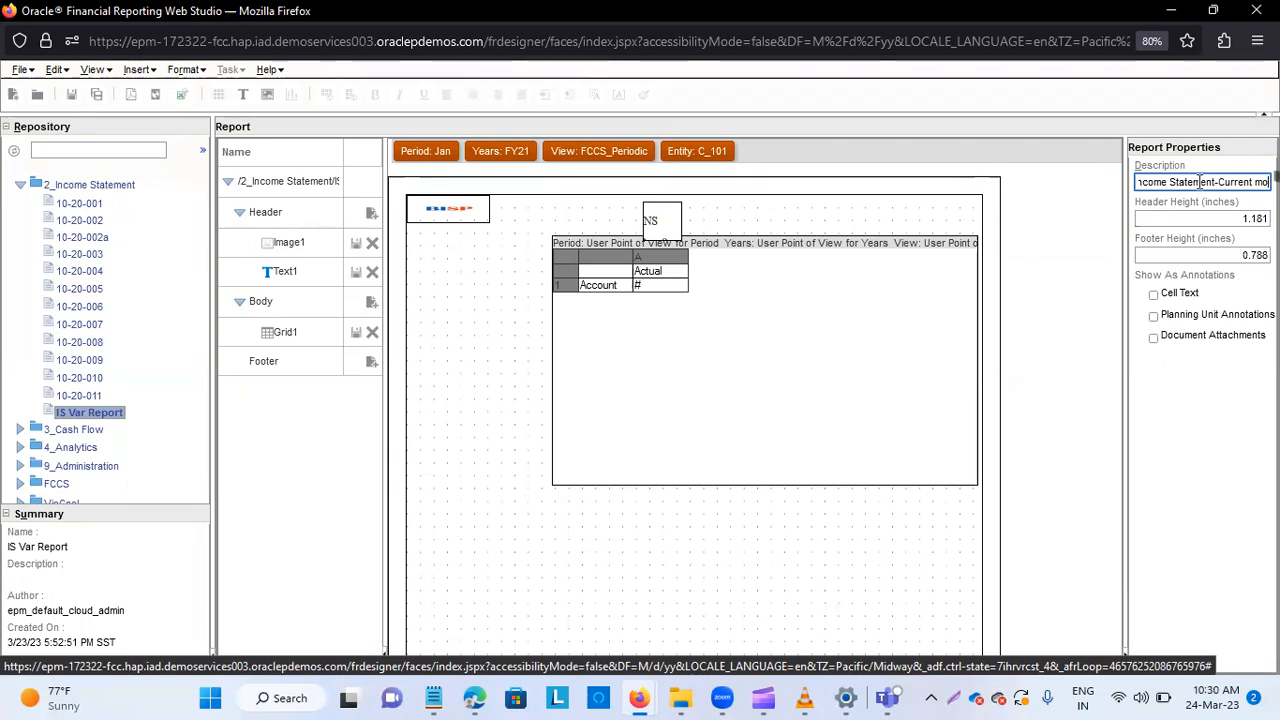
type("nth actuall")
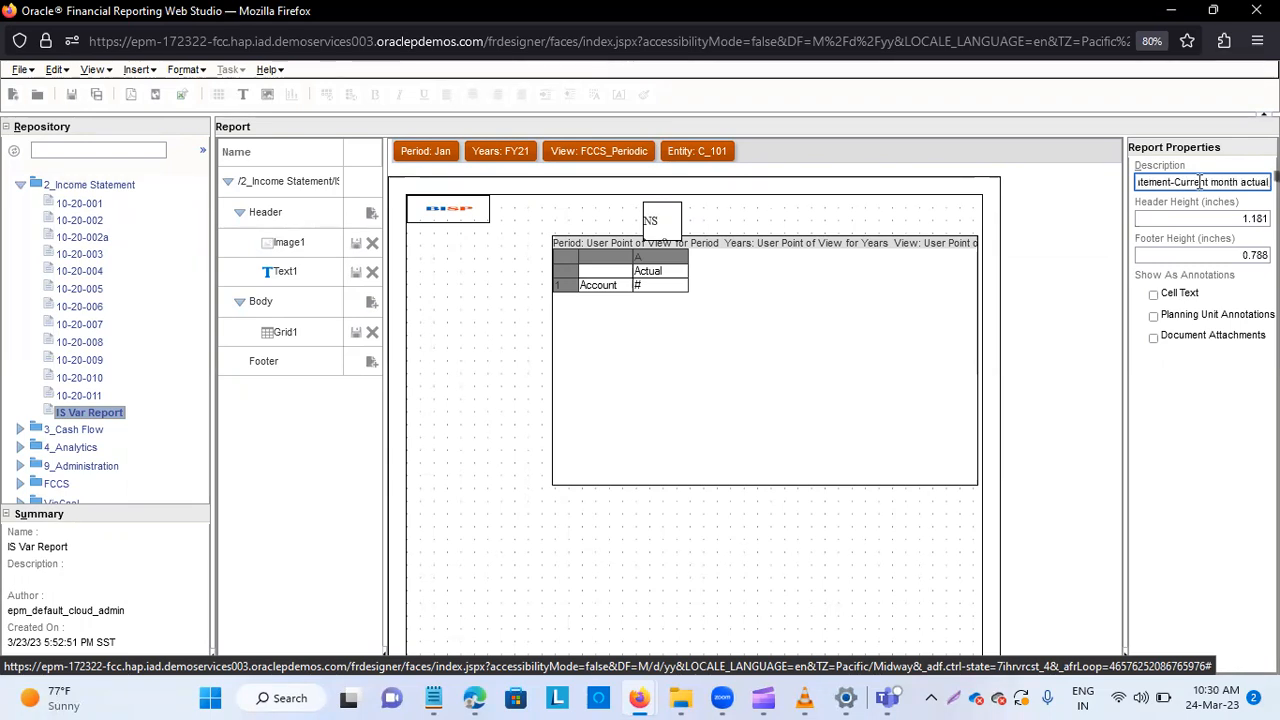
type(" vs plan")
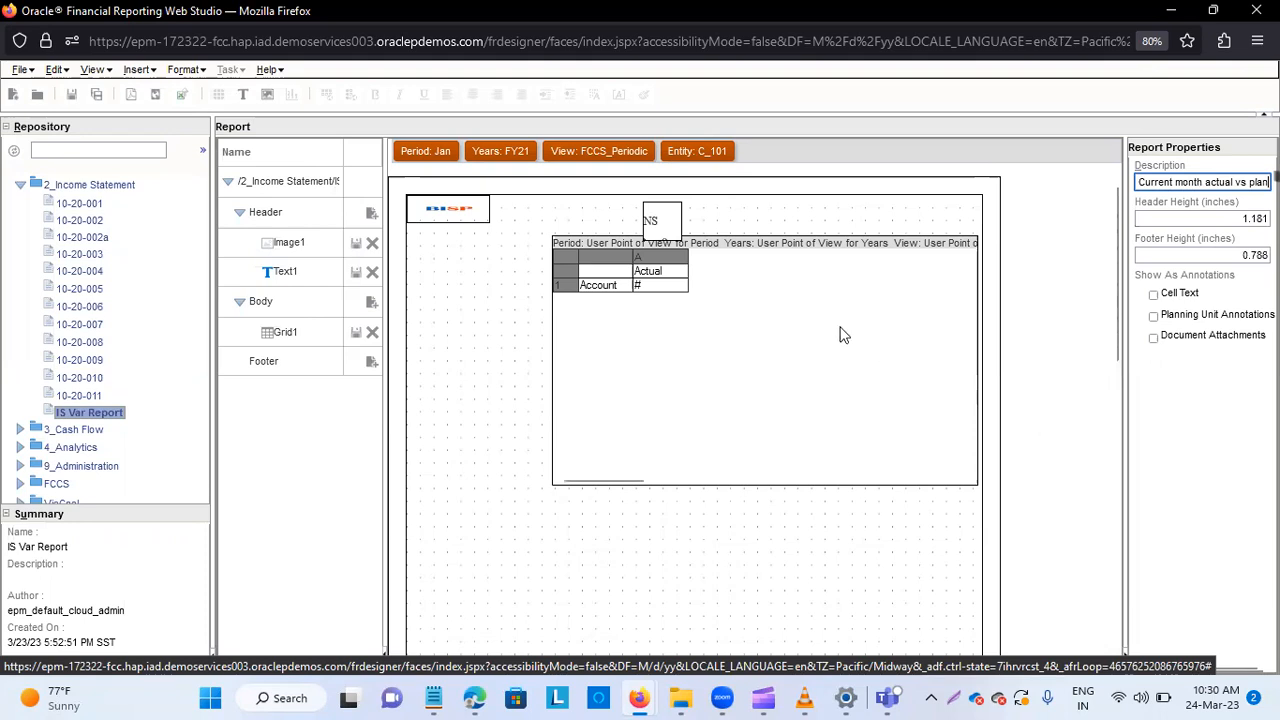
left_click(1047, 292)
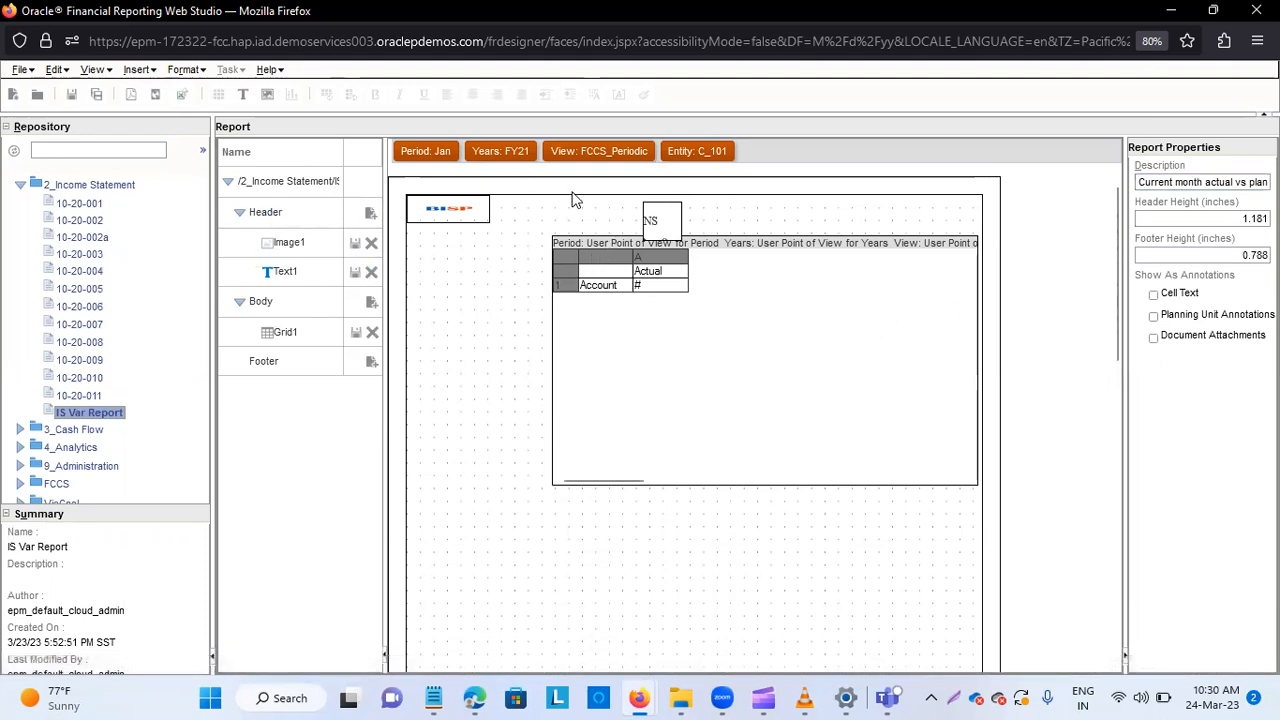
Widen the header text box on both sides so its lines fit across.
left_click(653, 217)
left_click(709, 243)
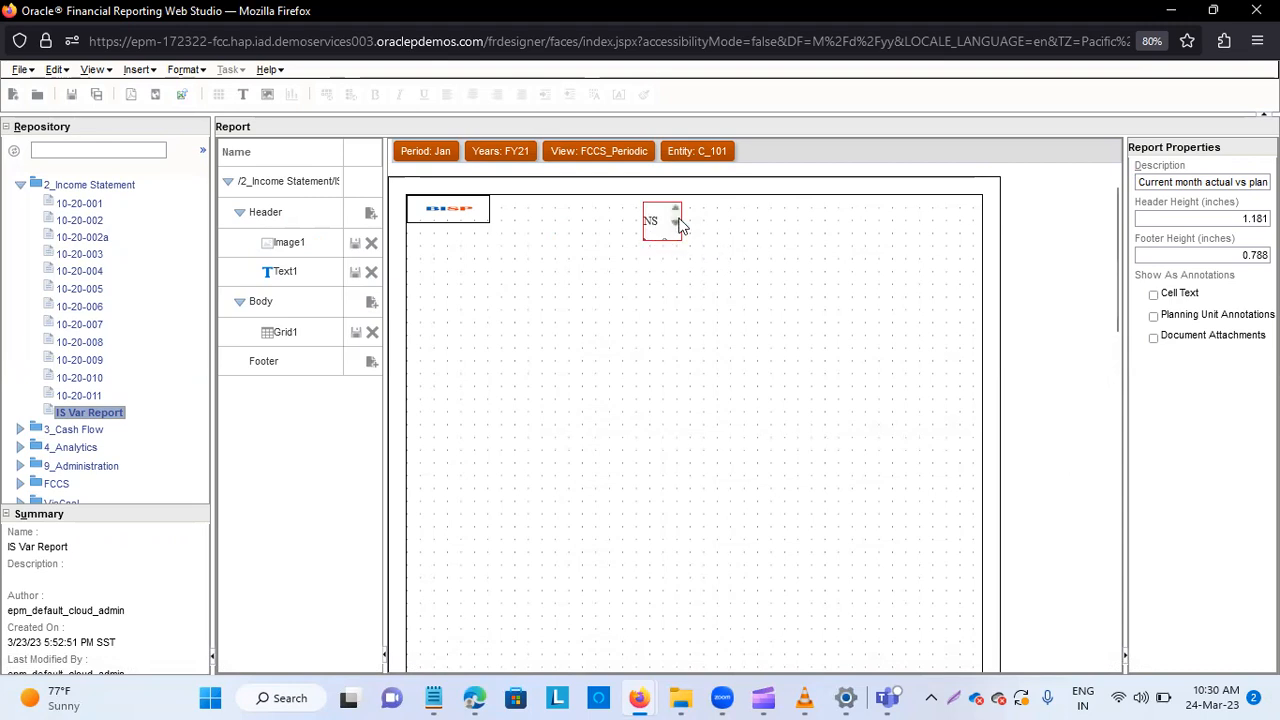
left_click_drag(682, 226, 811, 214)
mouse_move(643, 229)
left_mouse_down()
mouse_move(606, 234)
mouse_move(649, 214)
left_mouse_up()
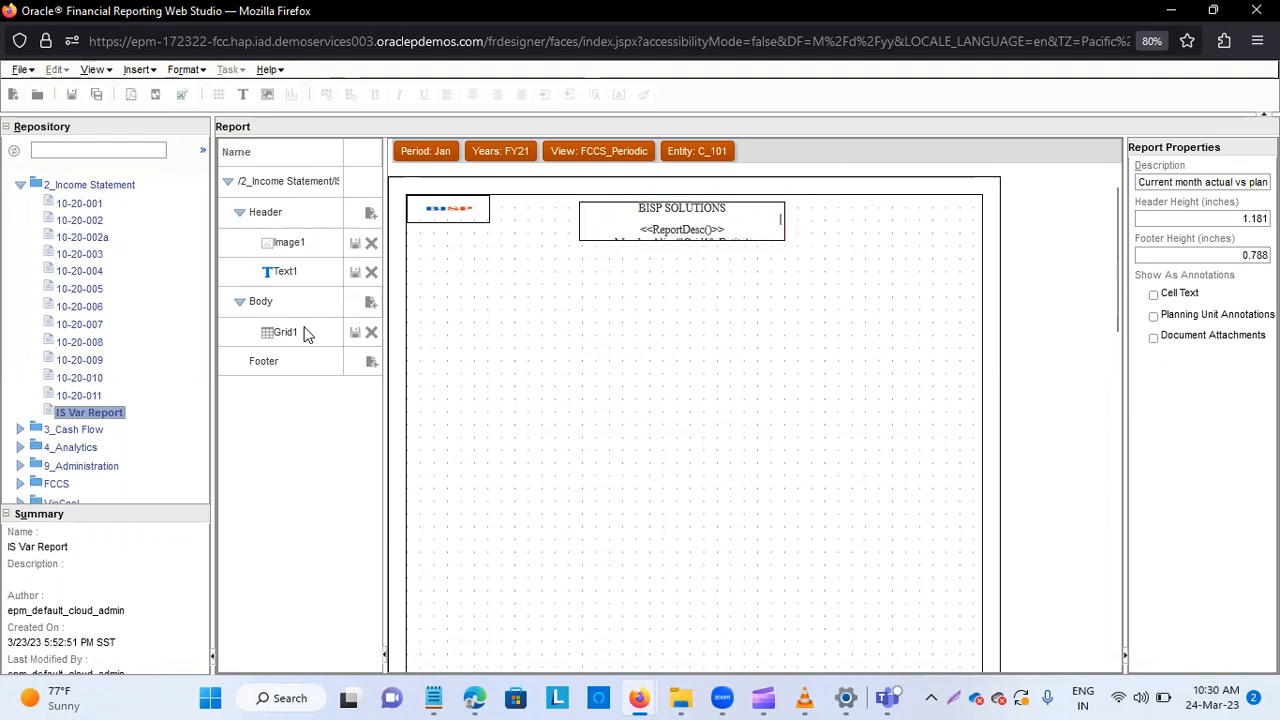
Refresh the report layout and extend the header text box downward to fit all four lines.
left_click(290, 332)
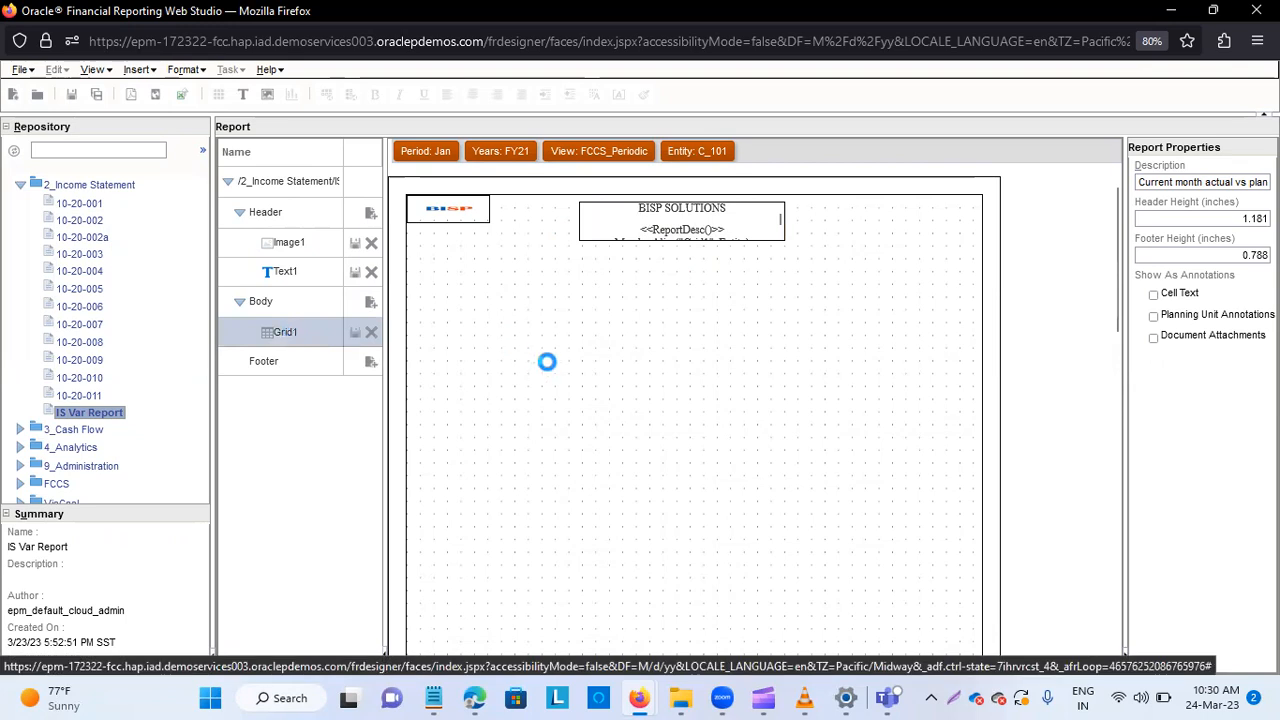
left_click(266, 190)
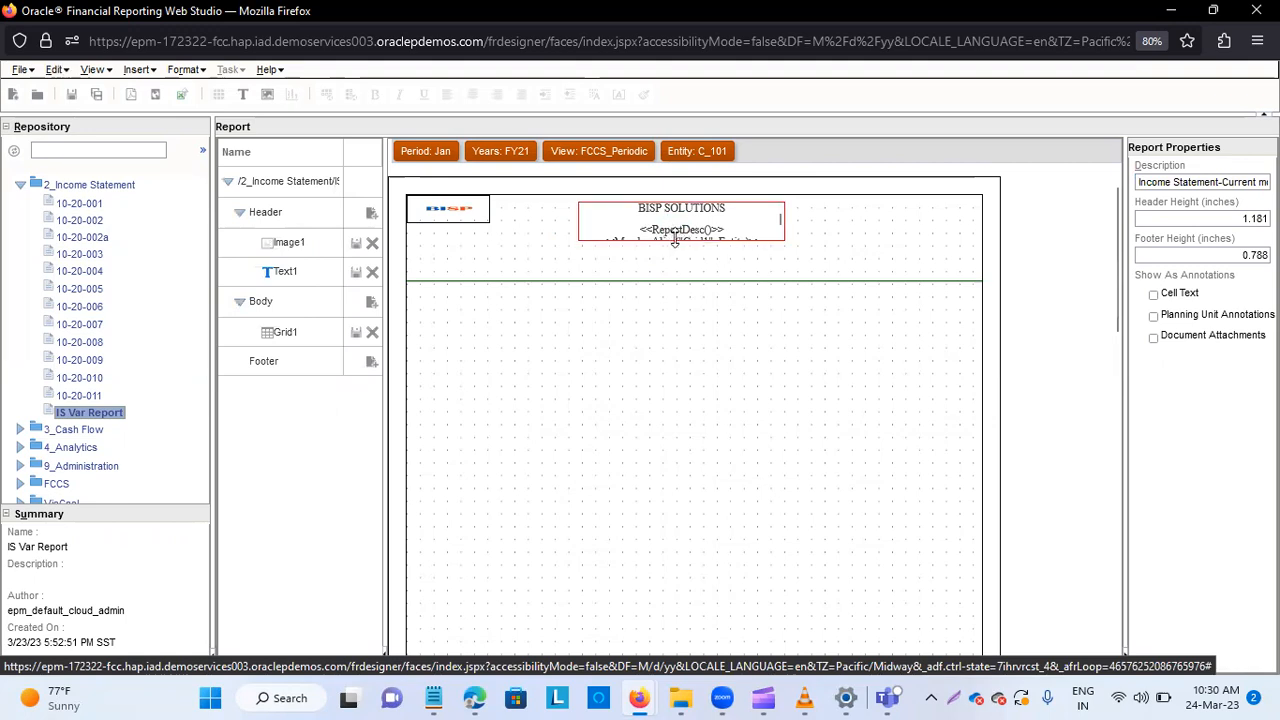
left_click_drag(675, 248, 675, 273)
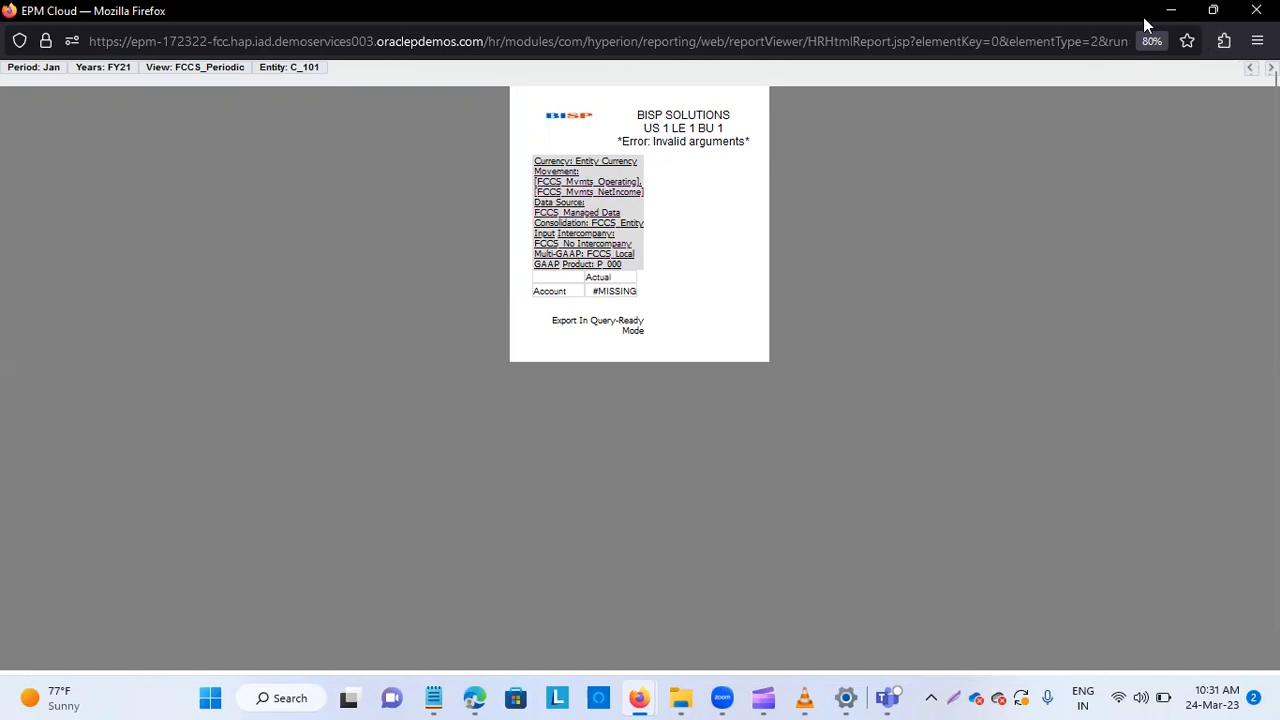
Close the report preview and open Grid1 for editing.
left_click(1256, 10)
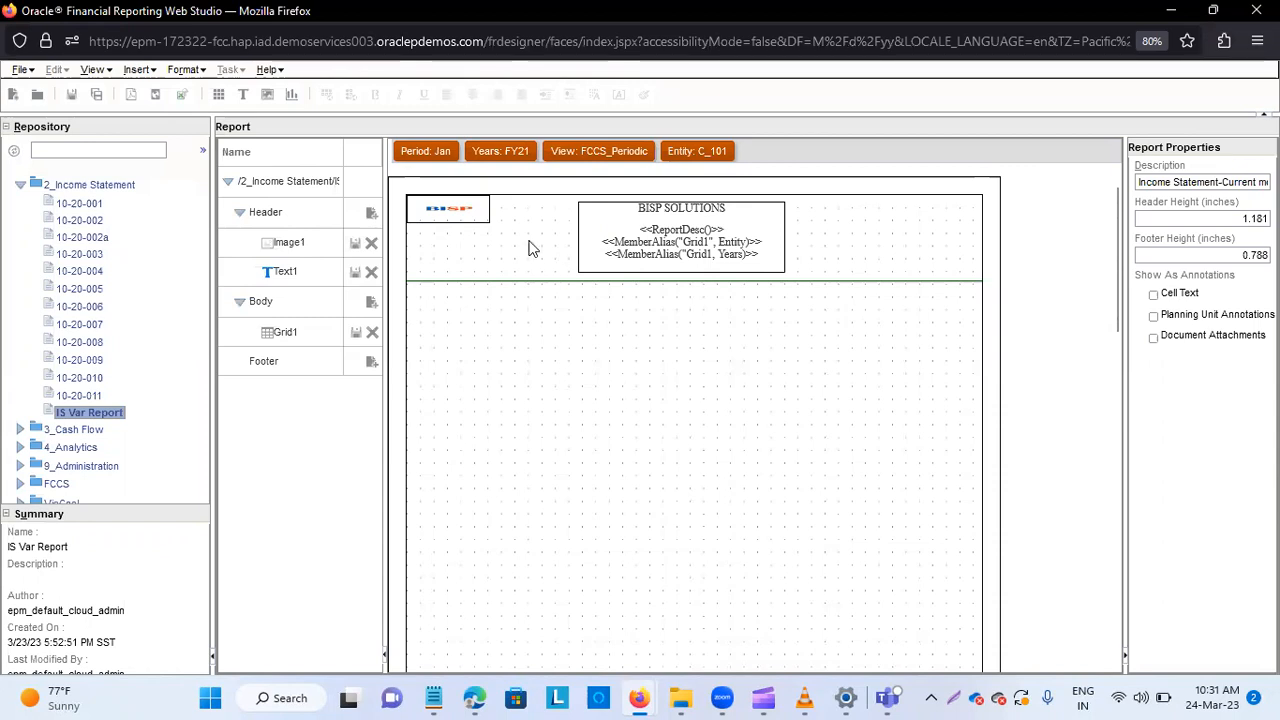
left_click(280, 331)
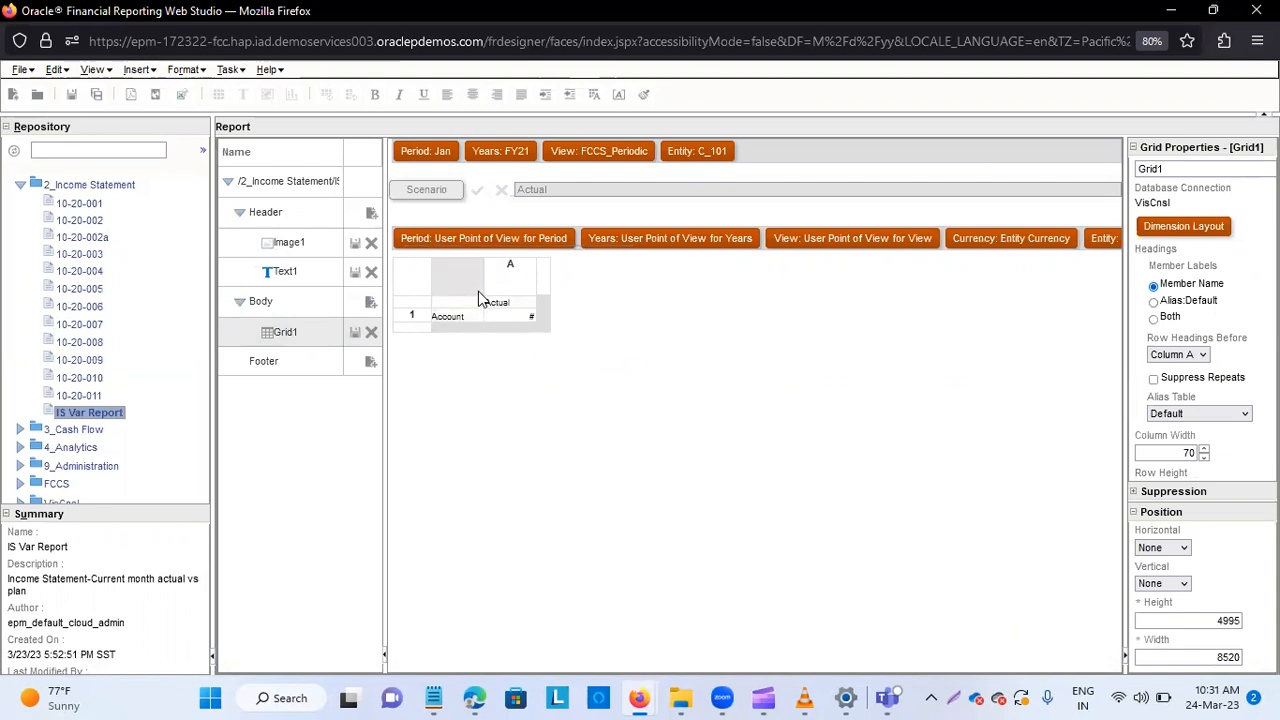
Insert a text column after the Actual column in Grid1 and set its width to 18.
right_click(540, 285)
mouse_move(614, 506)
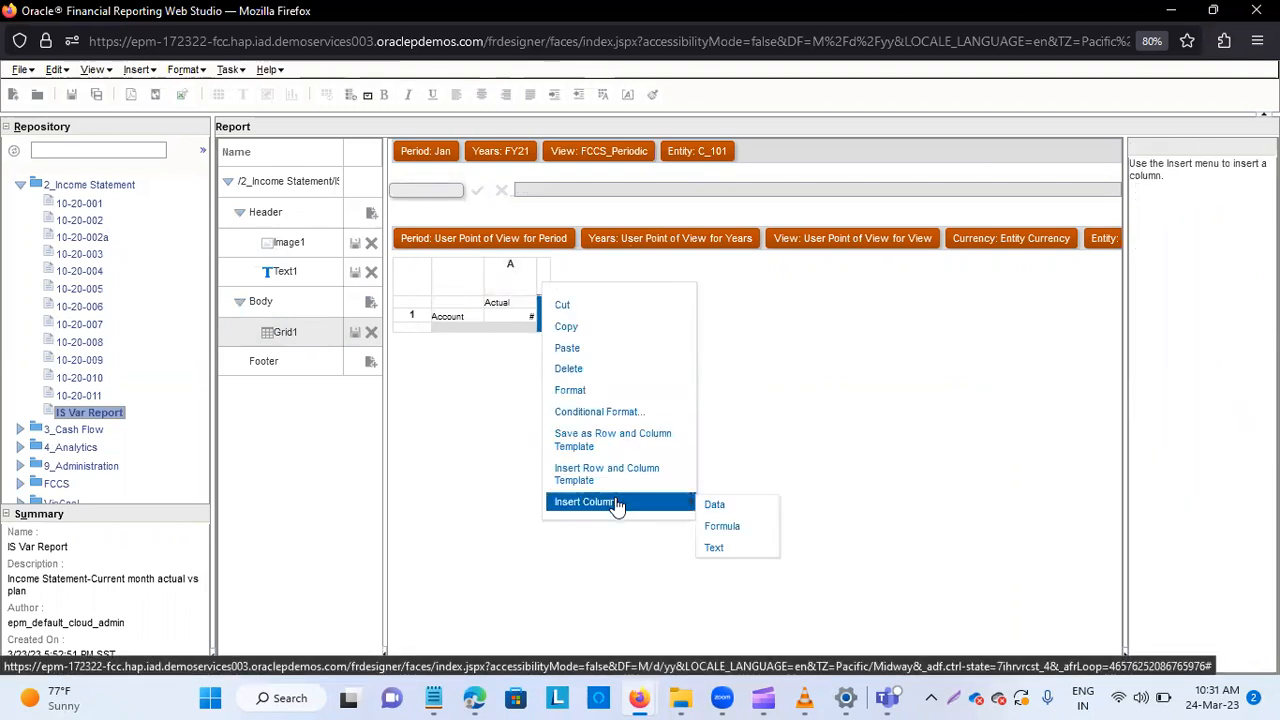
left_click(735, 552)
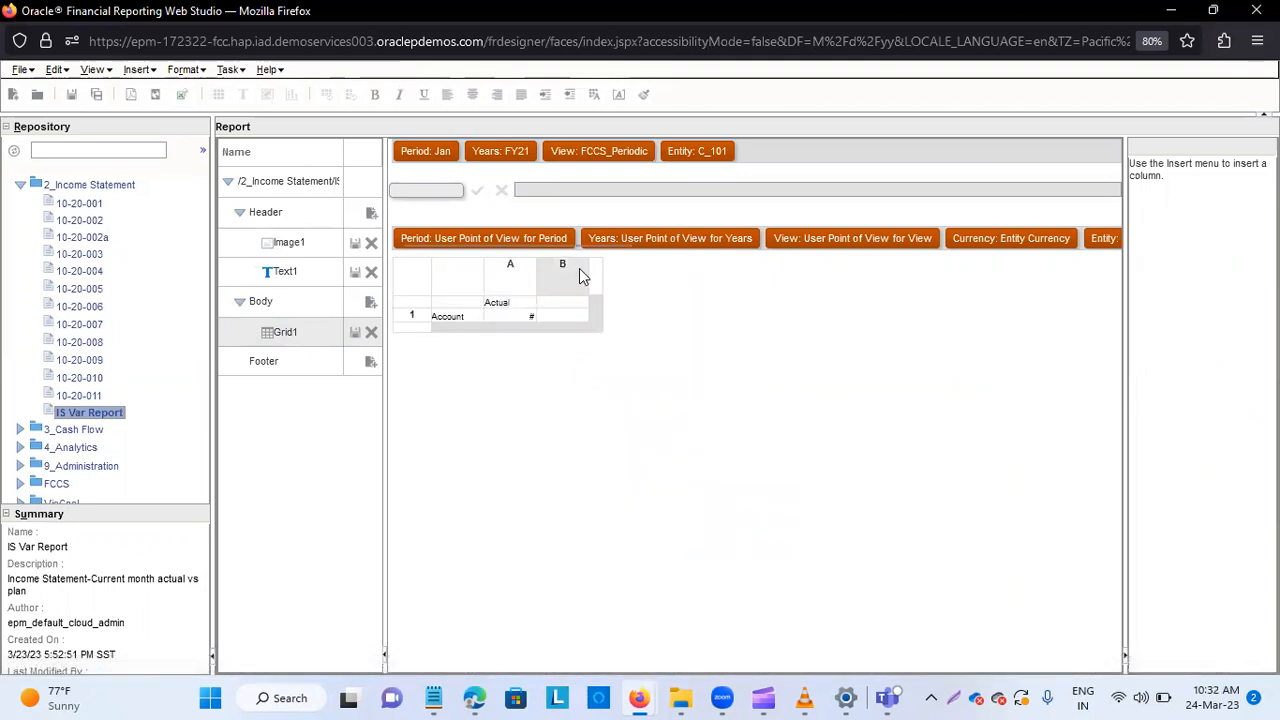
left_click(566, 279)
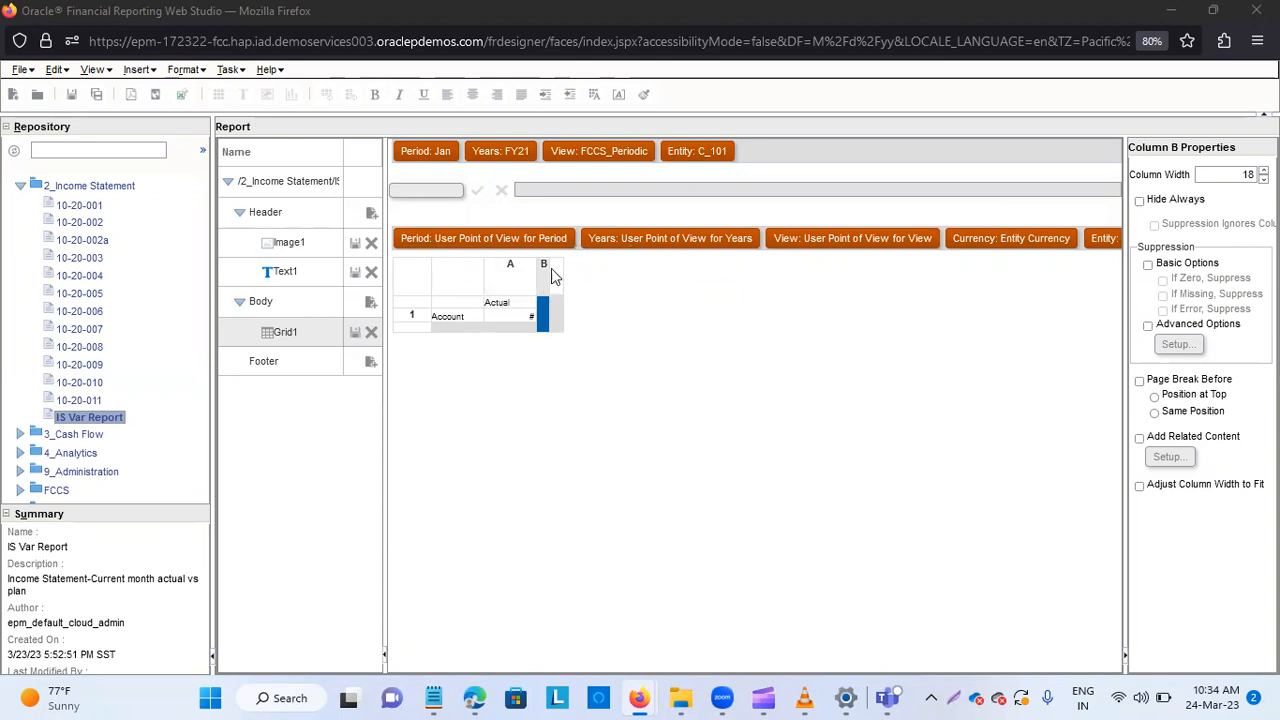
Insert a data column after text column B and set its width to 70.
right_click(560, 277)
mouse_move(605, 492)
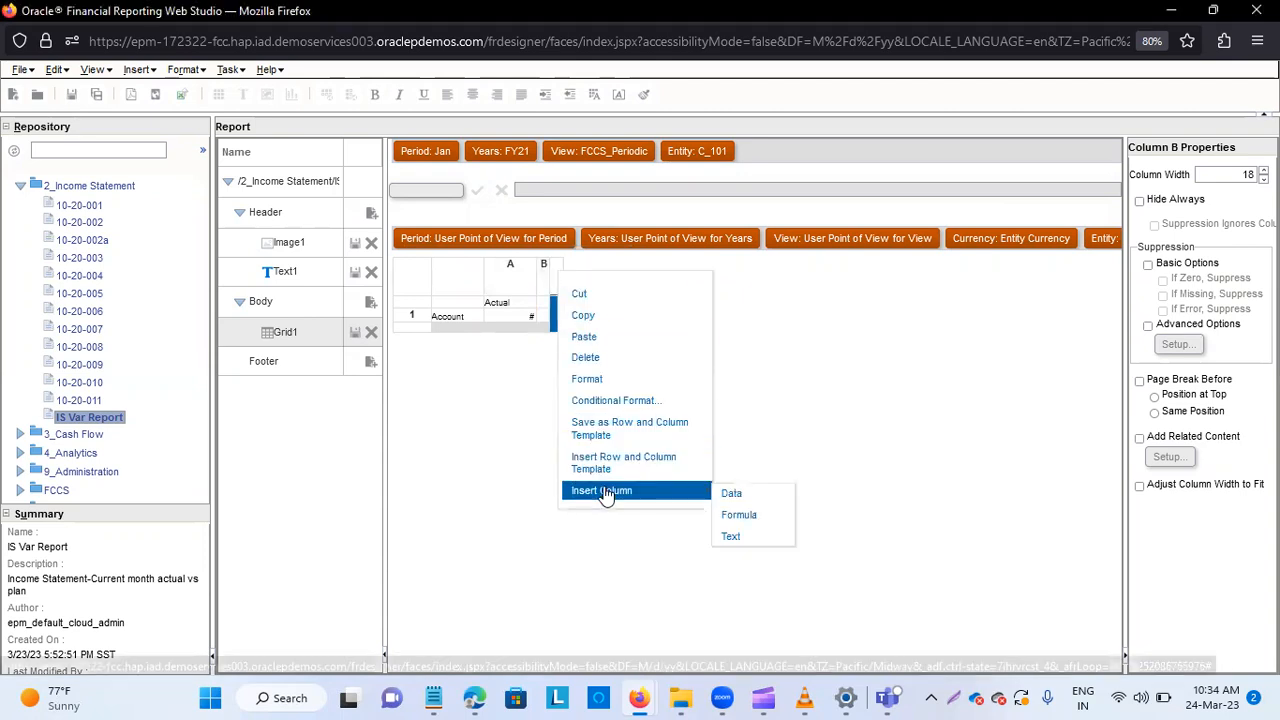
left_click(731, 494)
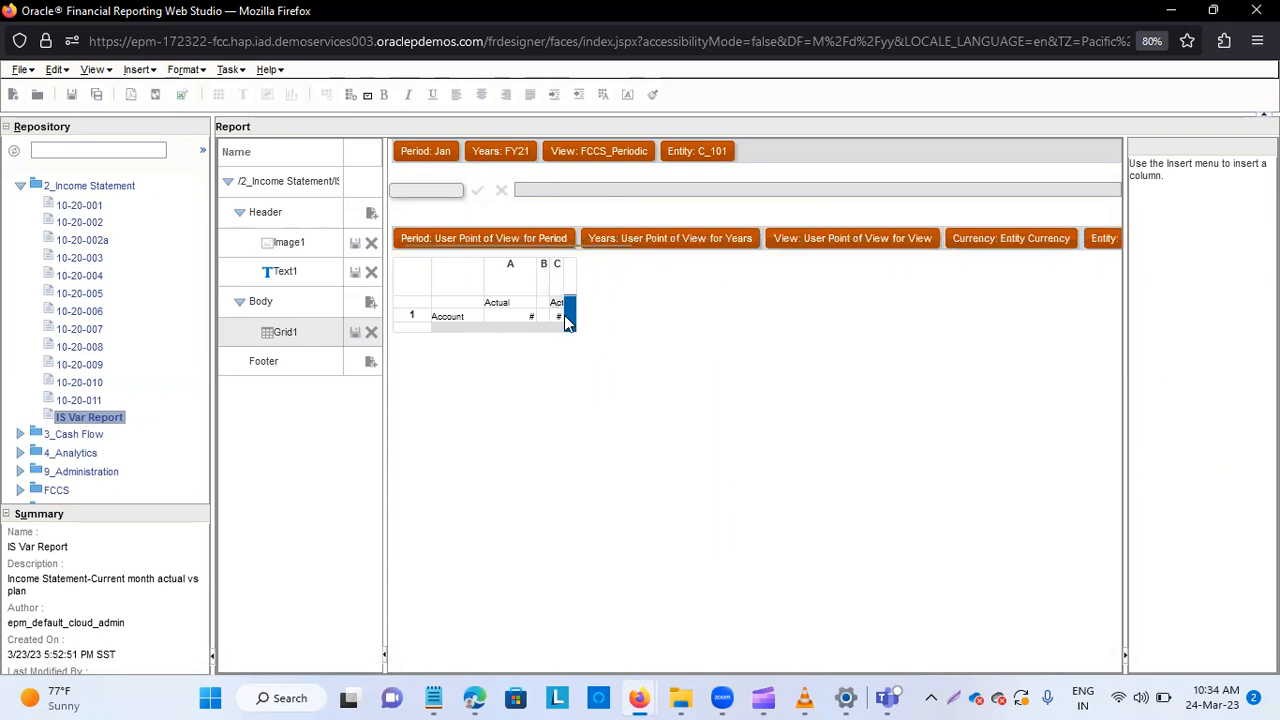
left_click(557, 290)
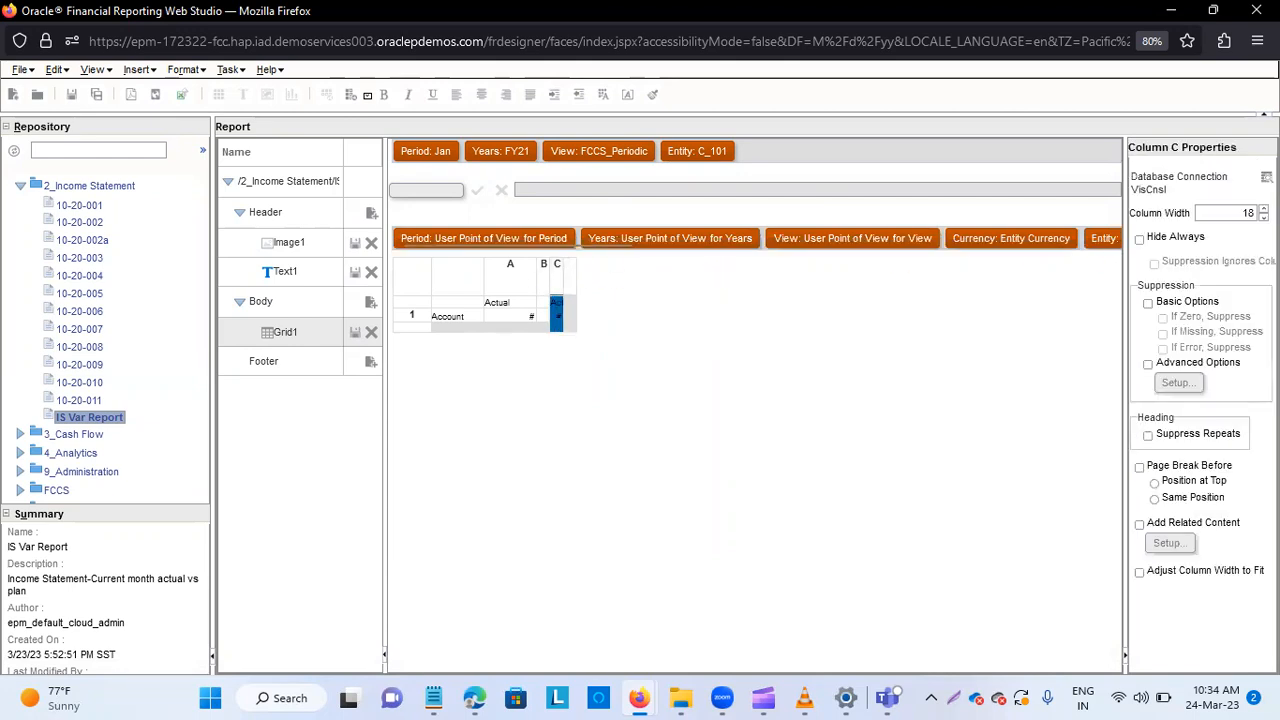
left_click(1252, 213)
left_click(556, 278)
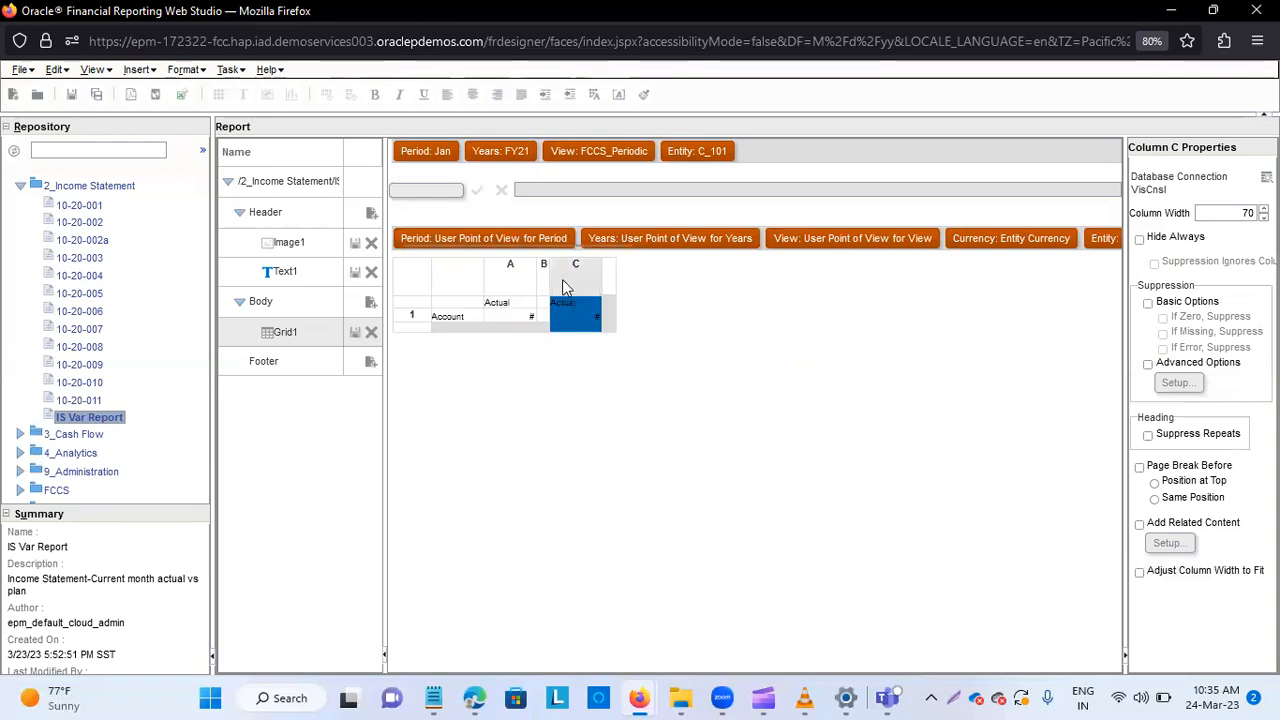
Change column C's Scenario member selection to Plan, removing Actual from the selected members.
left_click(577, 303)
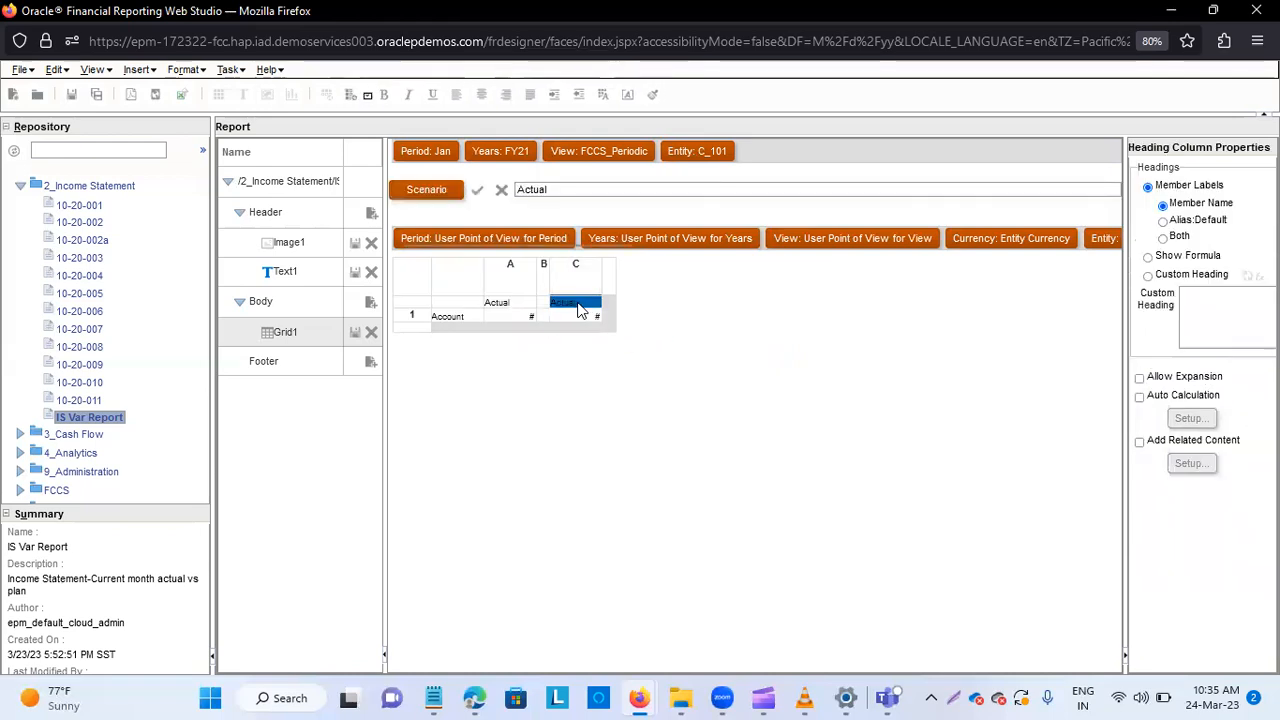
left_click(428, 190)
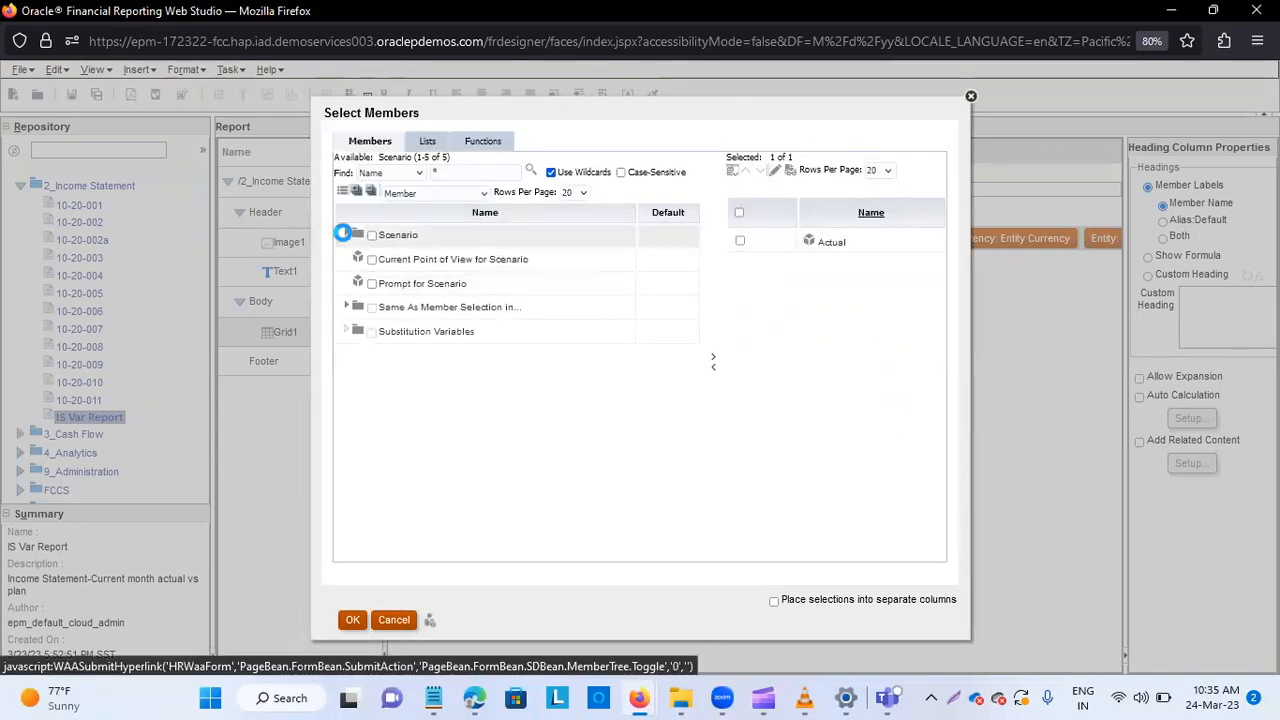
left_click(346, 235)
left_click(383, 284)
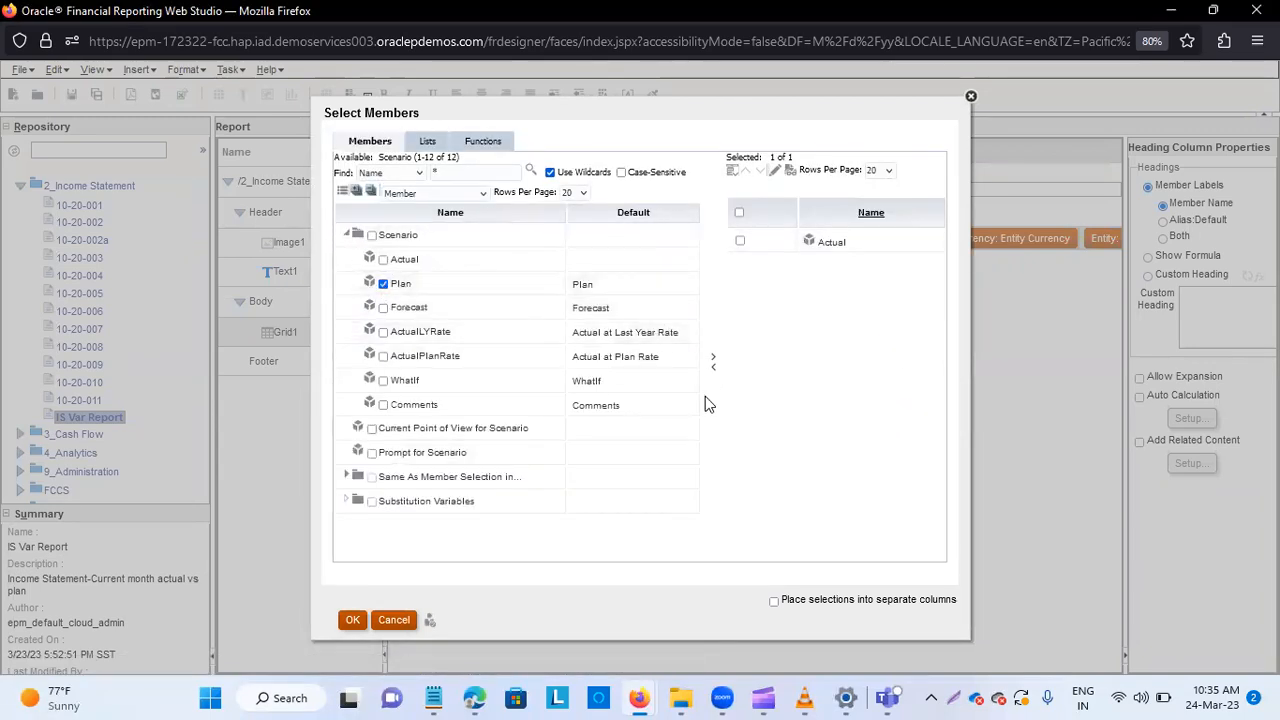
left_click(712, 357)
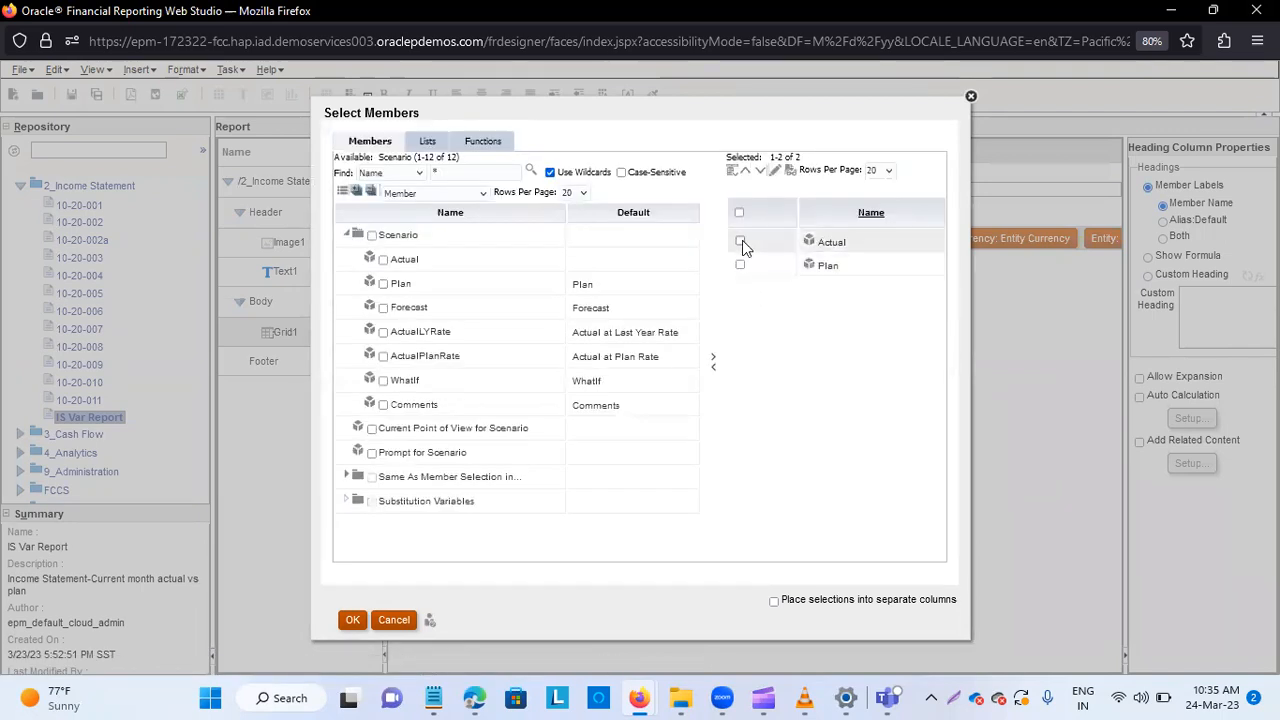
left_click(740, 241)
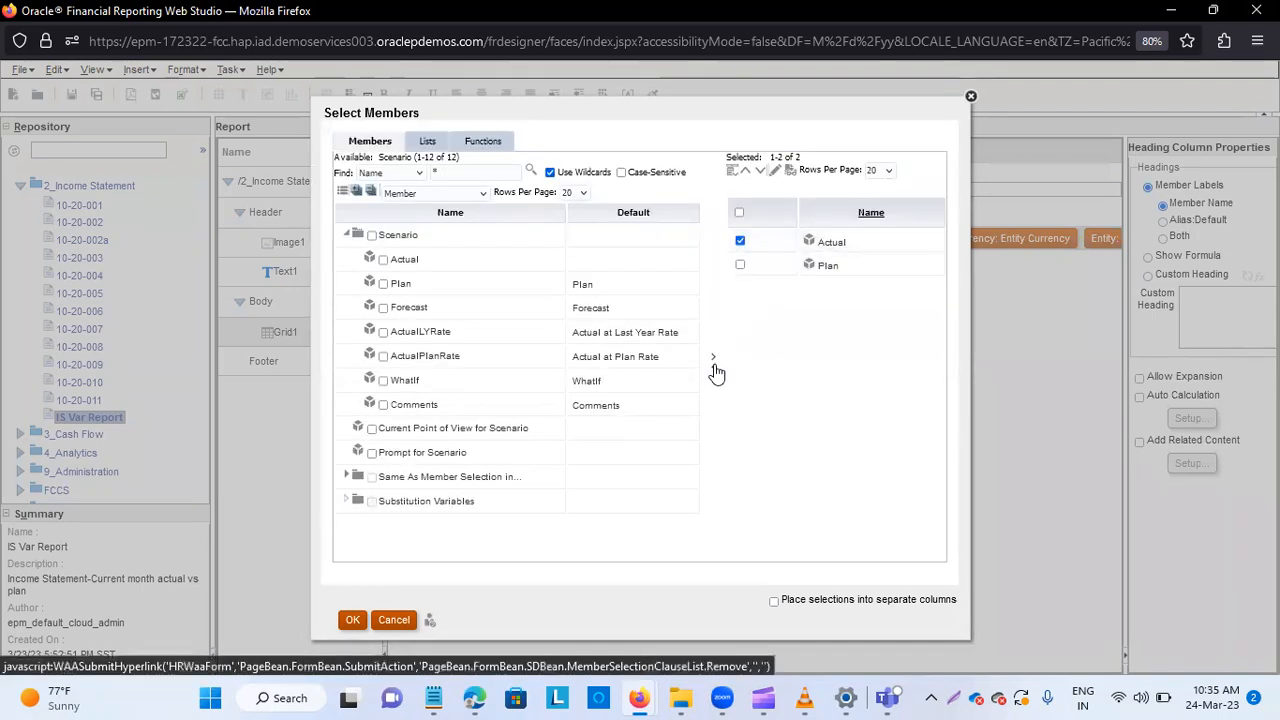
left_click(713, 368)
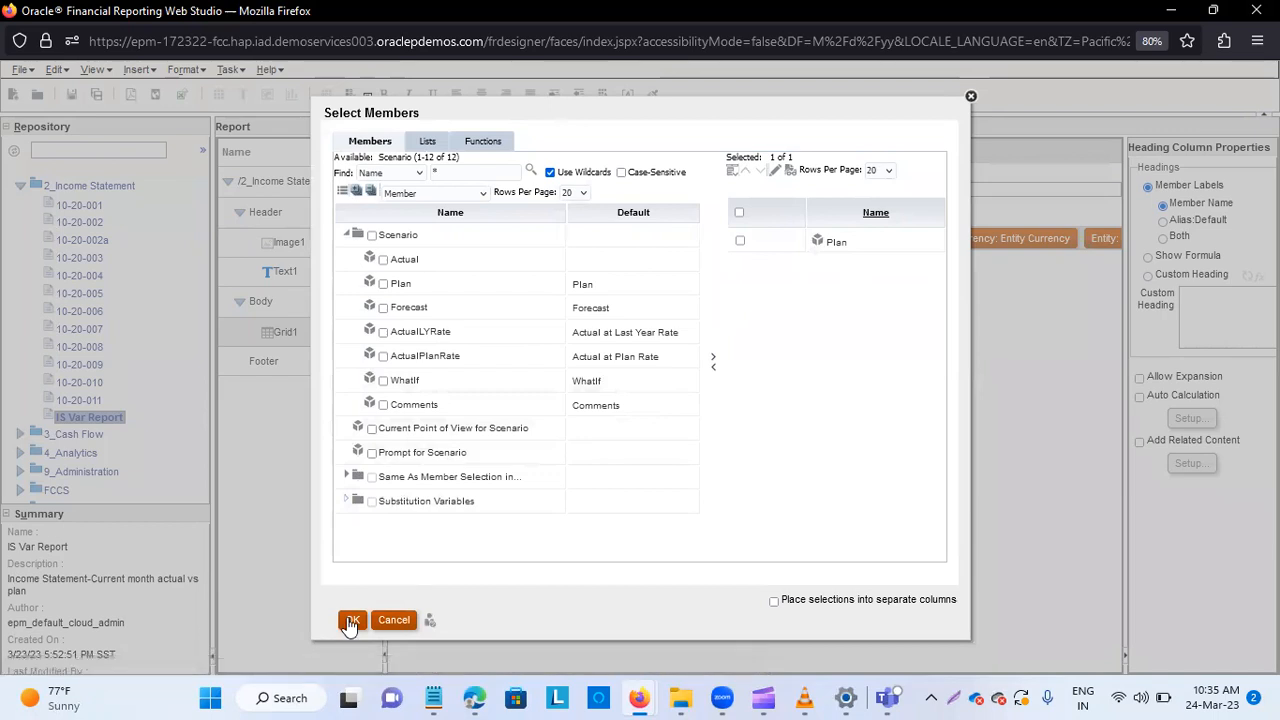
left_click(352, 620)
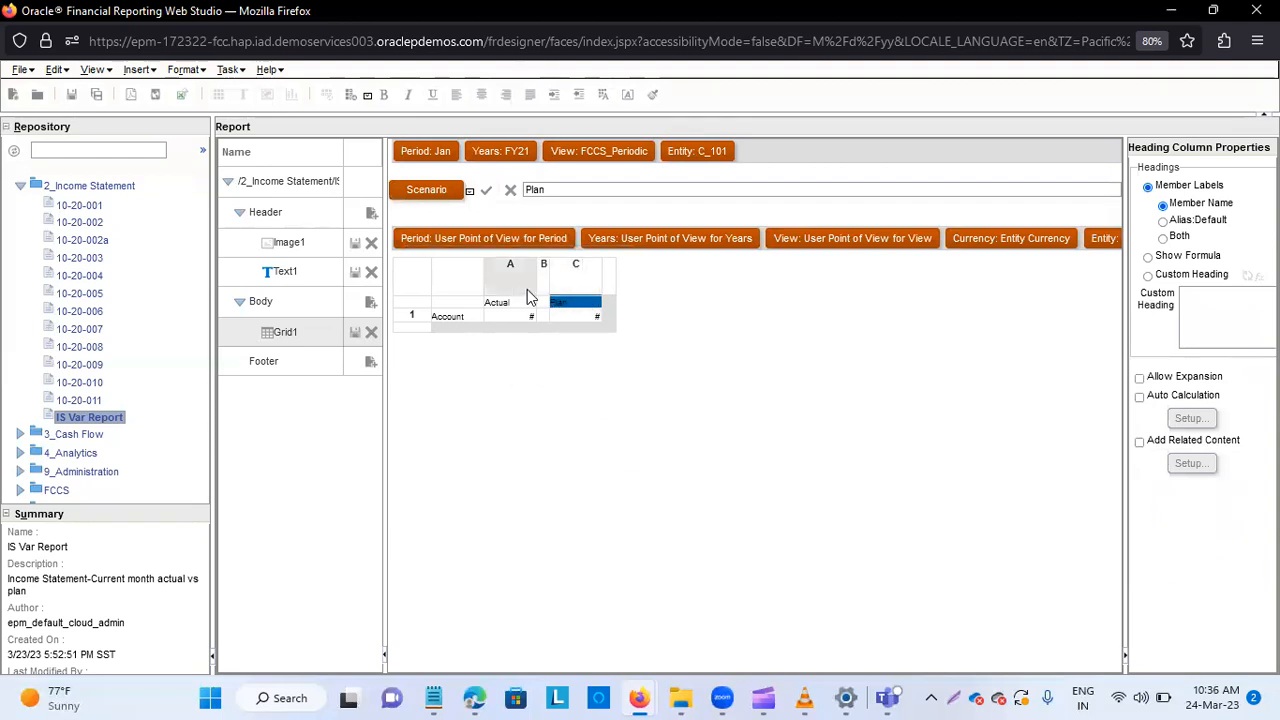
Insert a text column after the Plan column and set its width to 18.
right_click(611, 276)
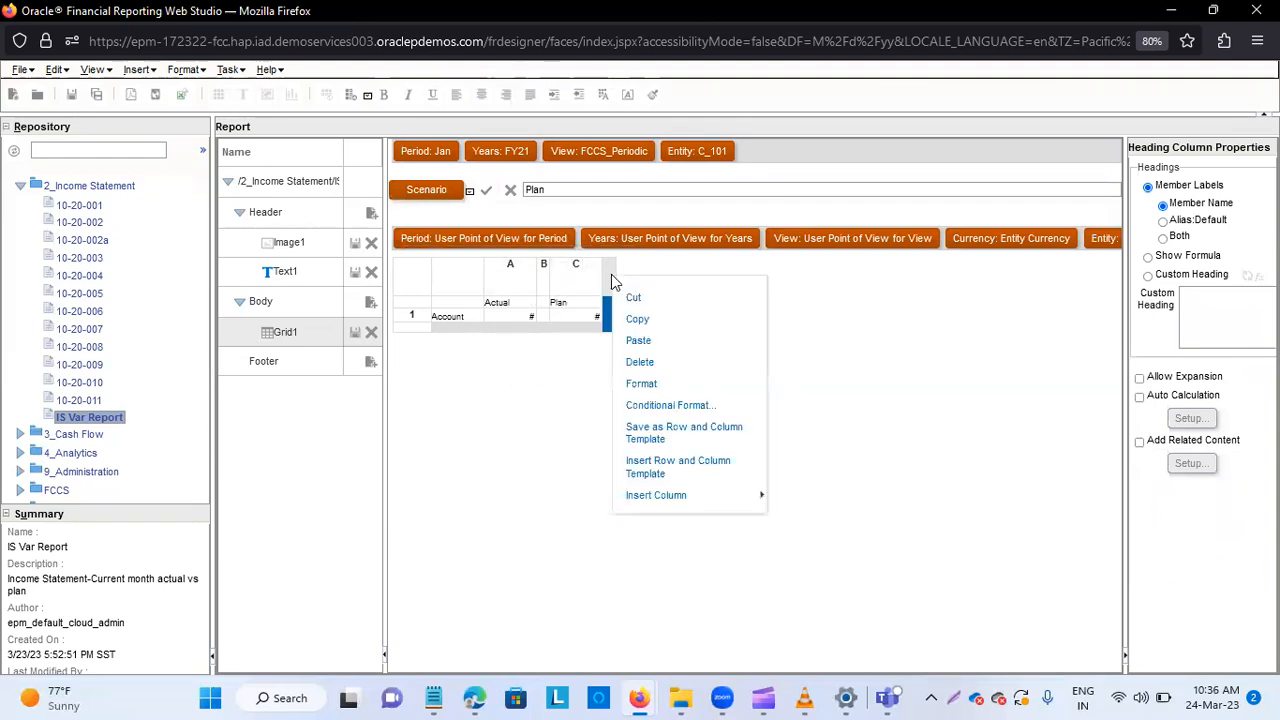
mouse_move(656, 495)
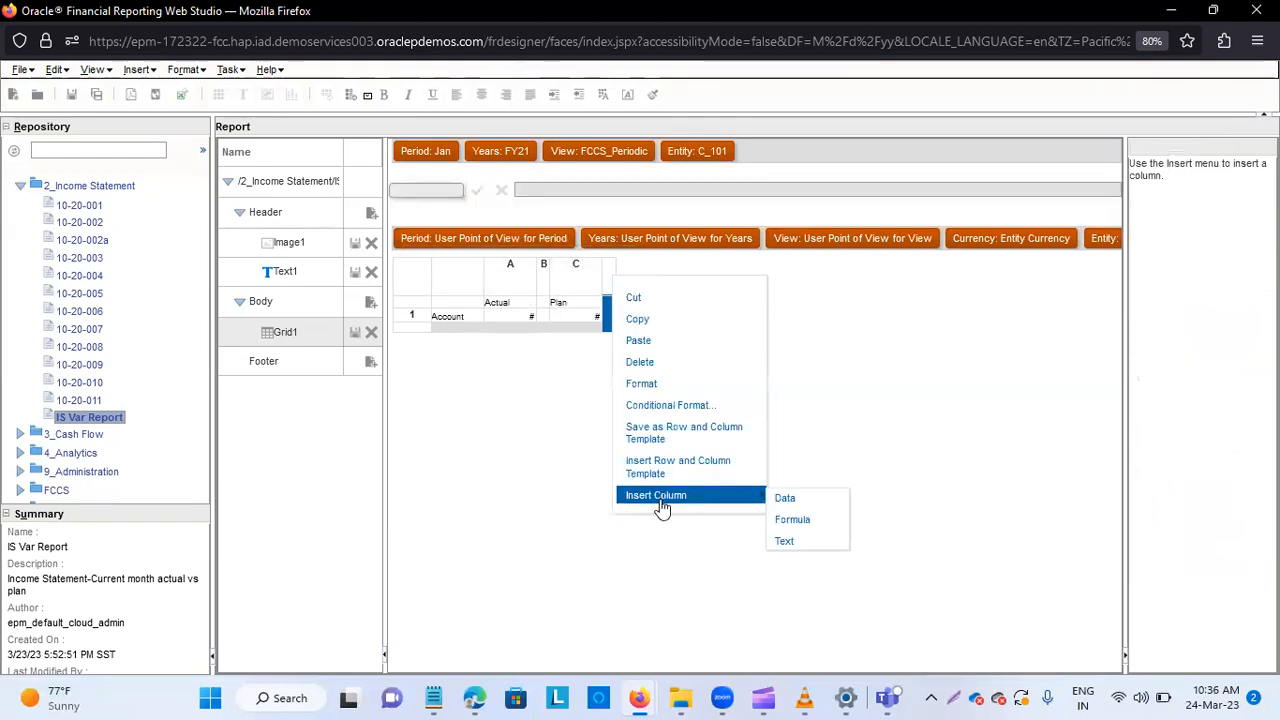
left_click(794, 541)
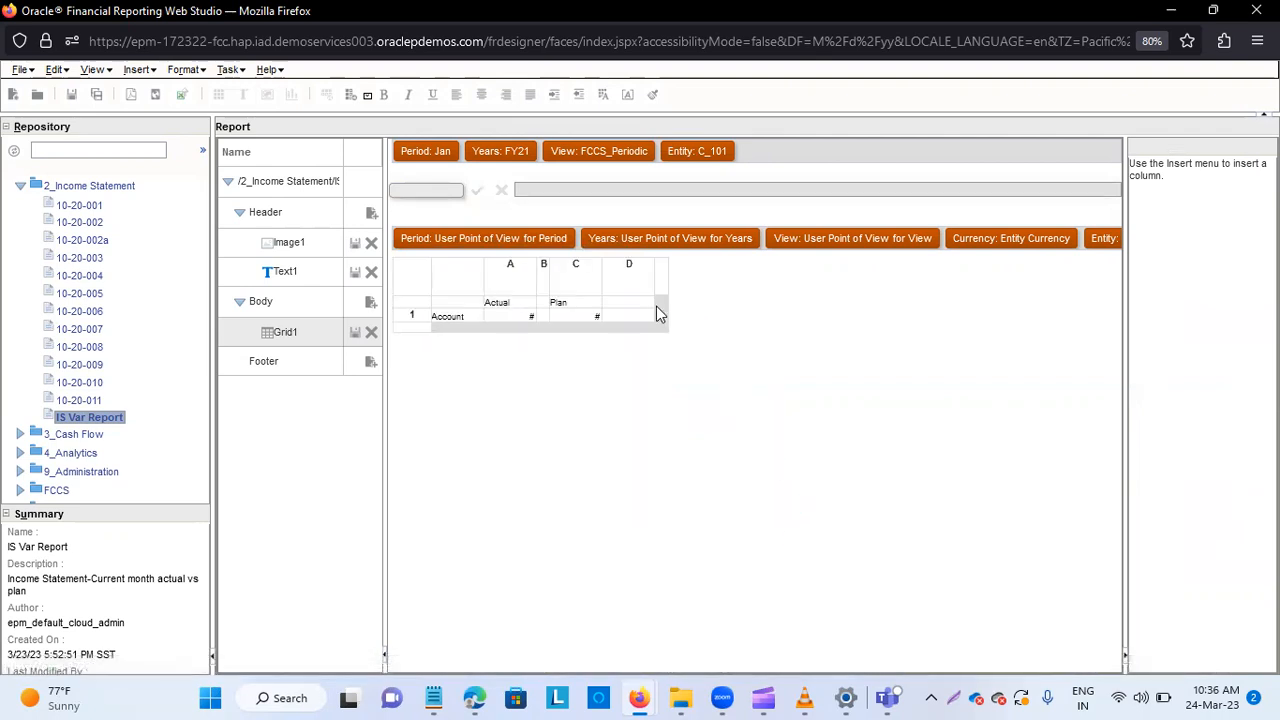
left_click(628, 276)
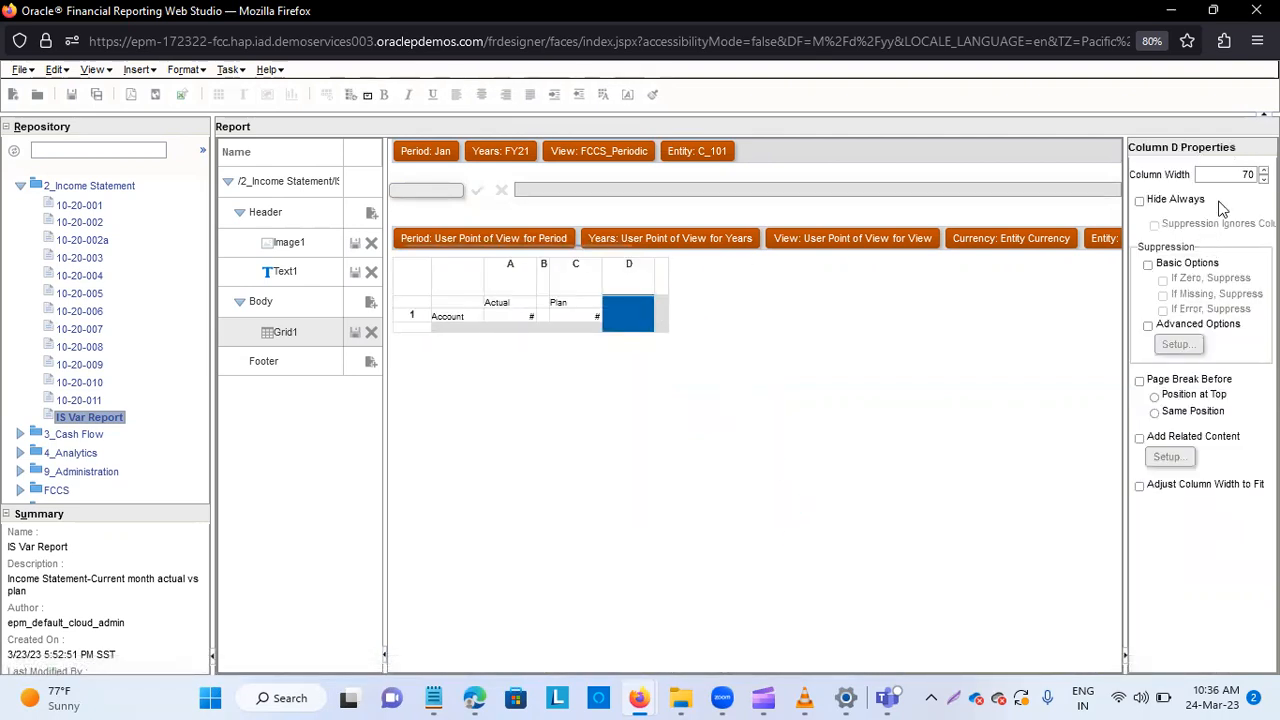
left_click(1248, 175)
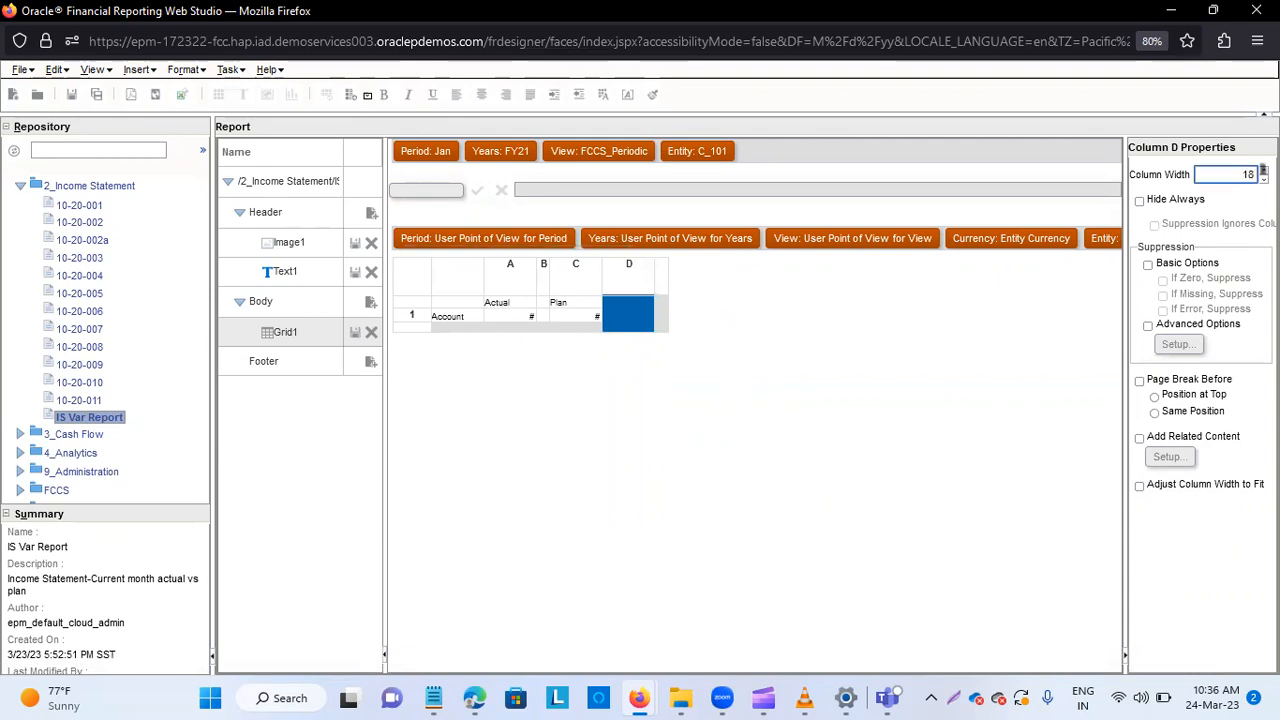
type("18")
left_click(1031, 367)
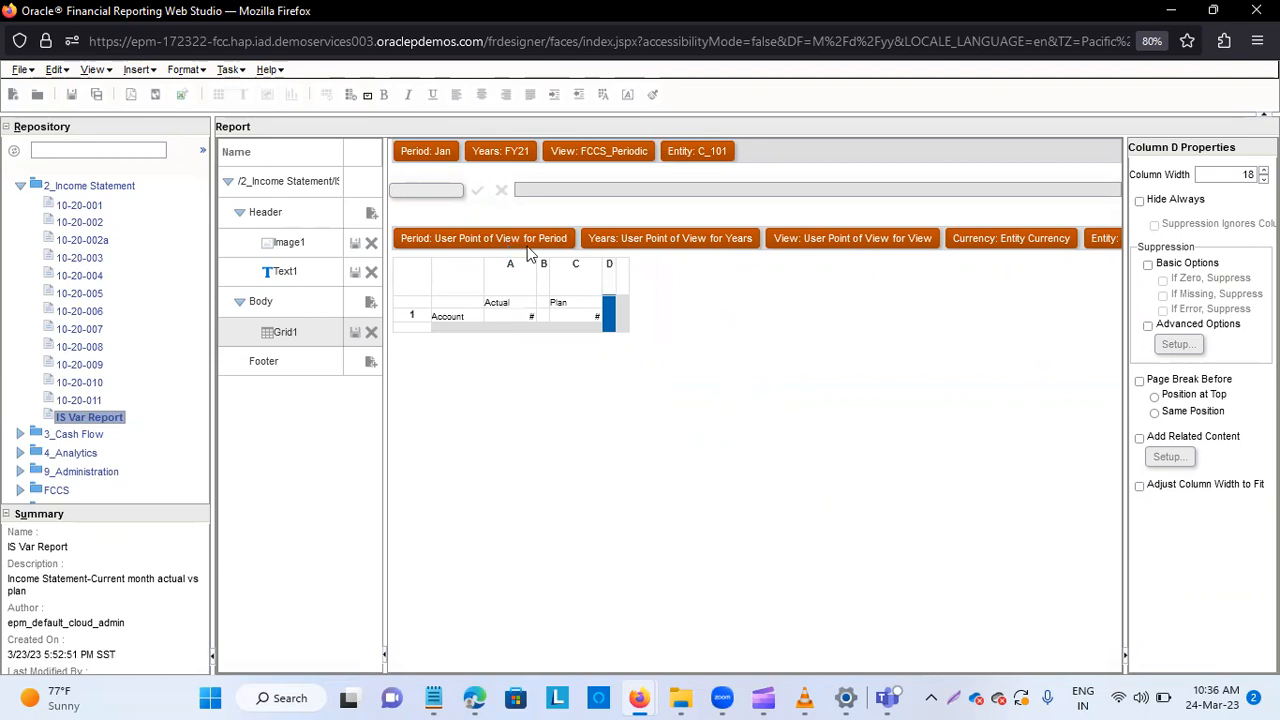
Insert a data column ahead of text column D and set column E's width to 70.
right_click(613, 283)
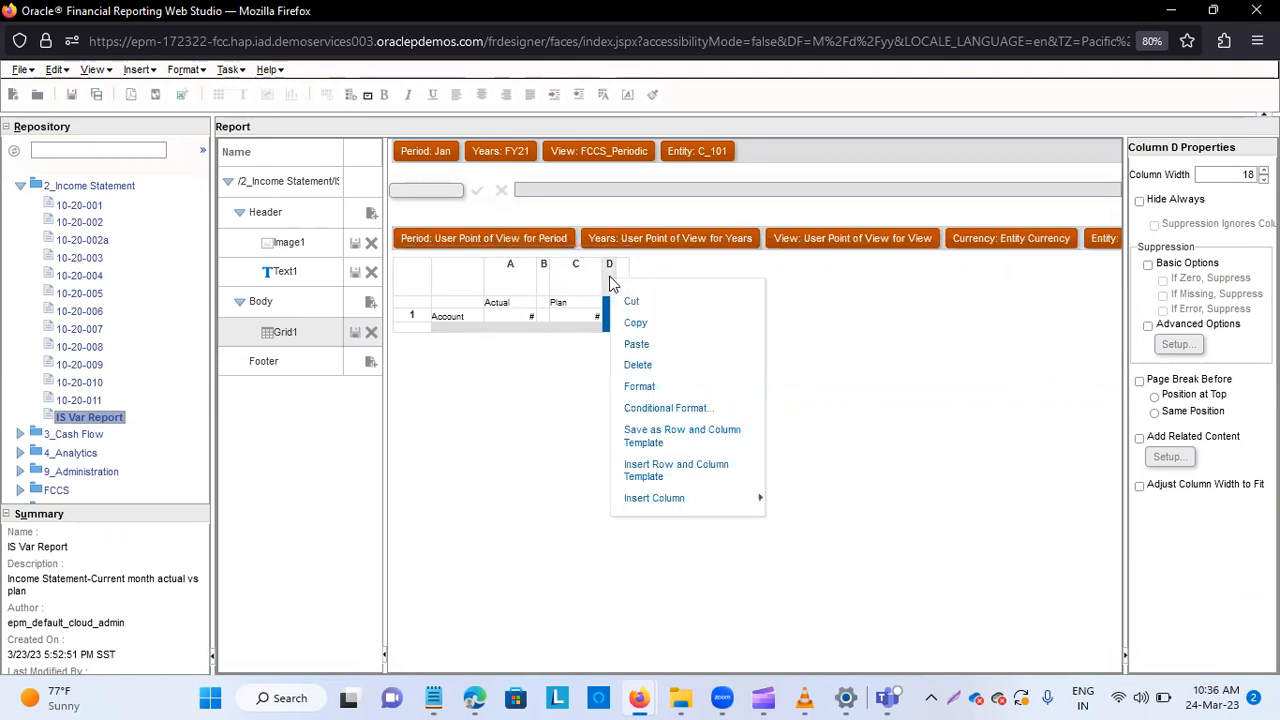
mouse_move(696, 505)
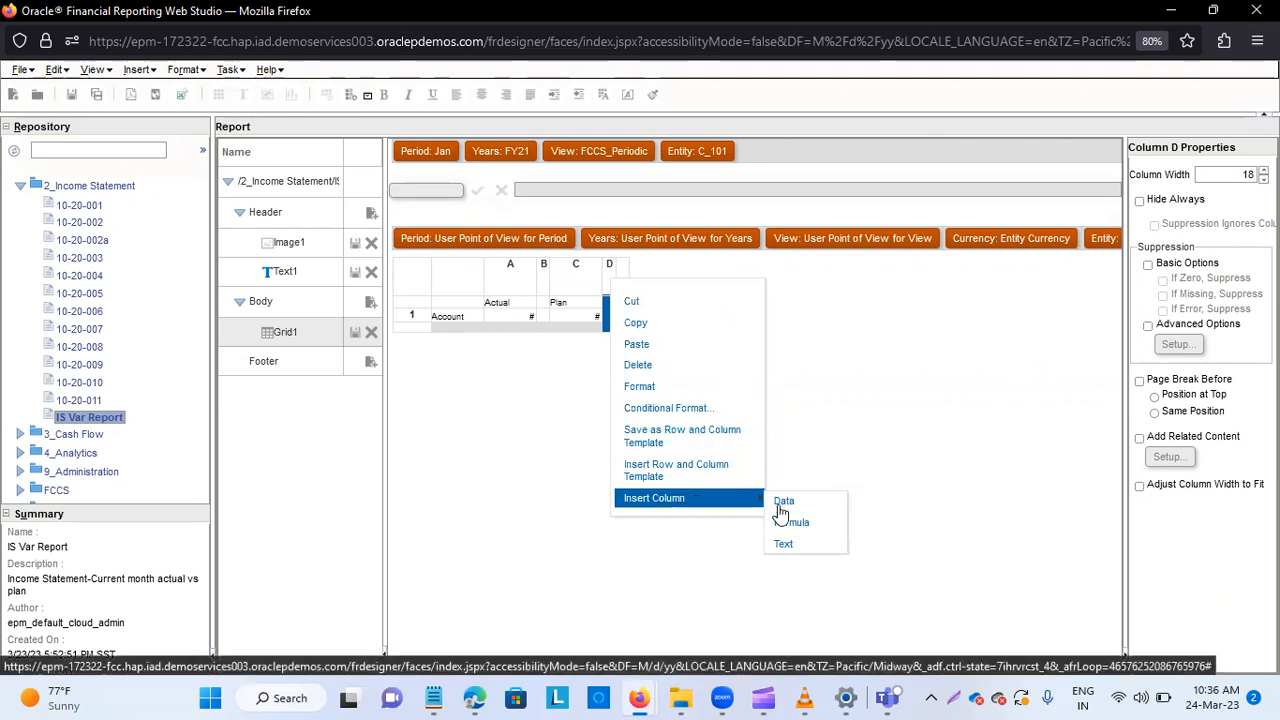
left_click(780, 501)
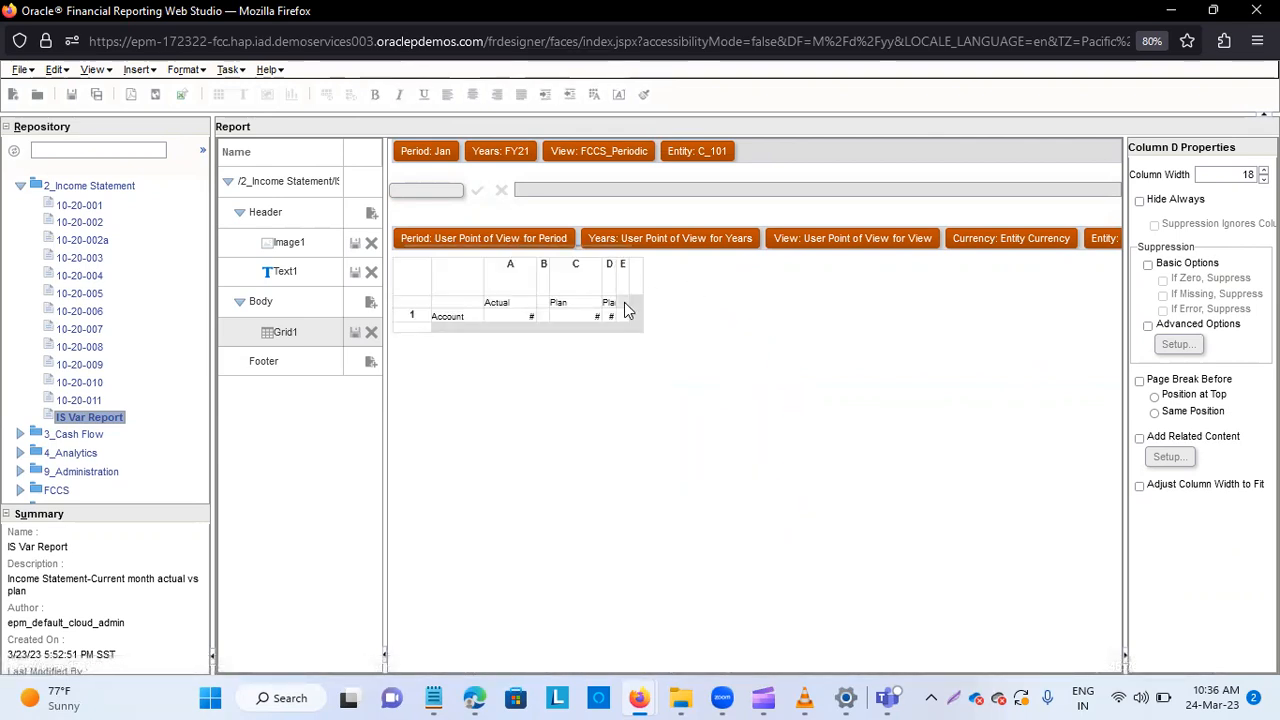
left_click(623, 277)
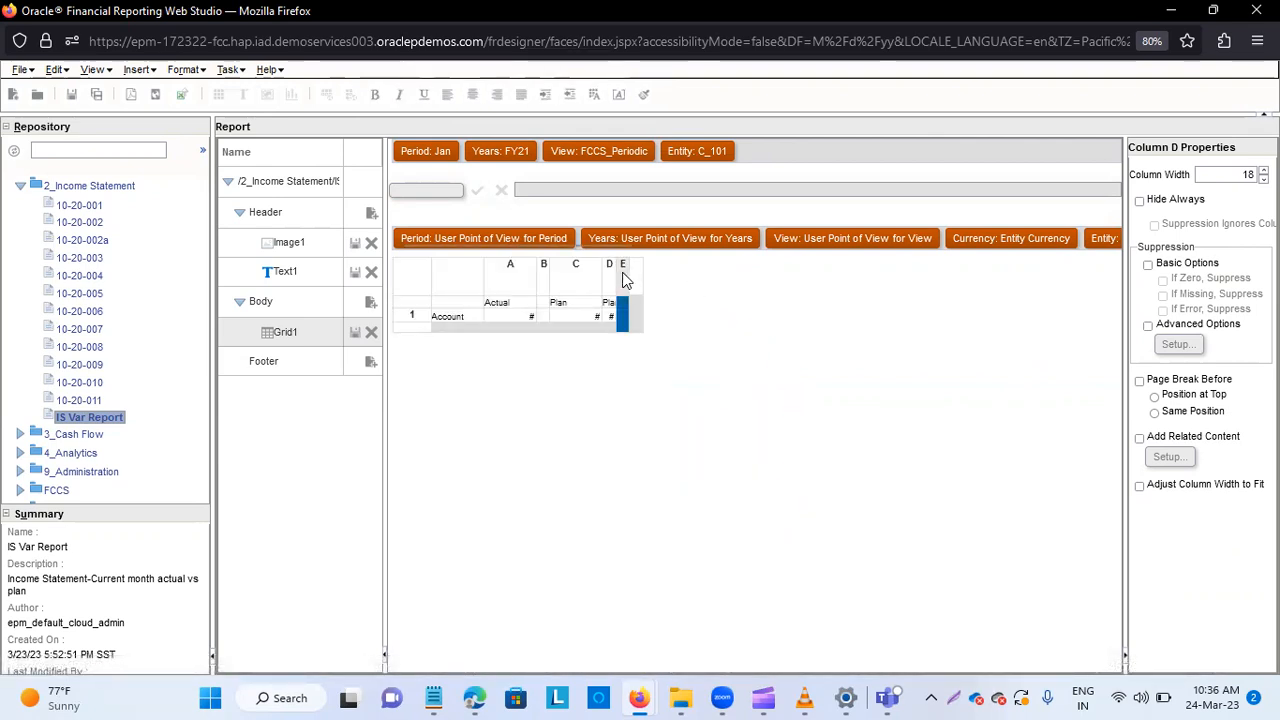
left_click(1252, 175)
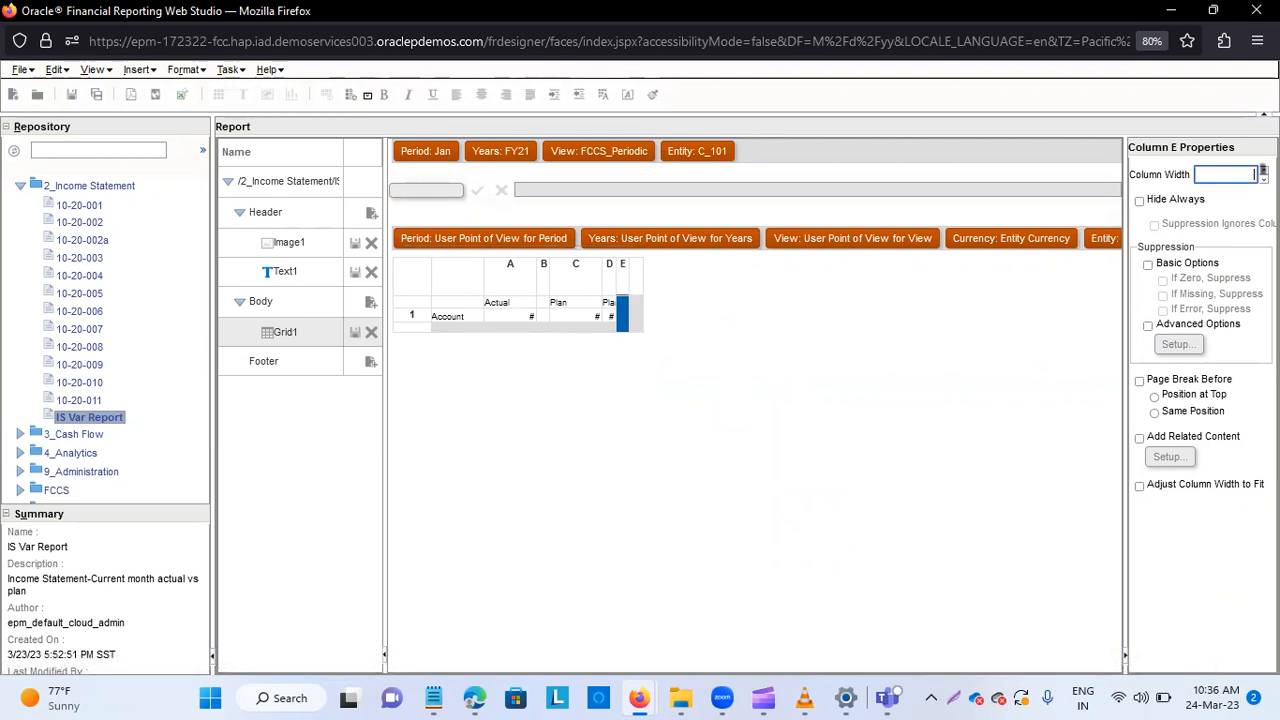
left_click(832, 418)
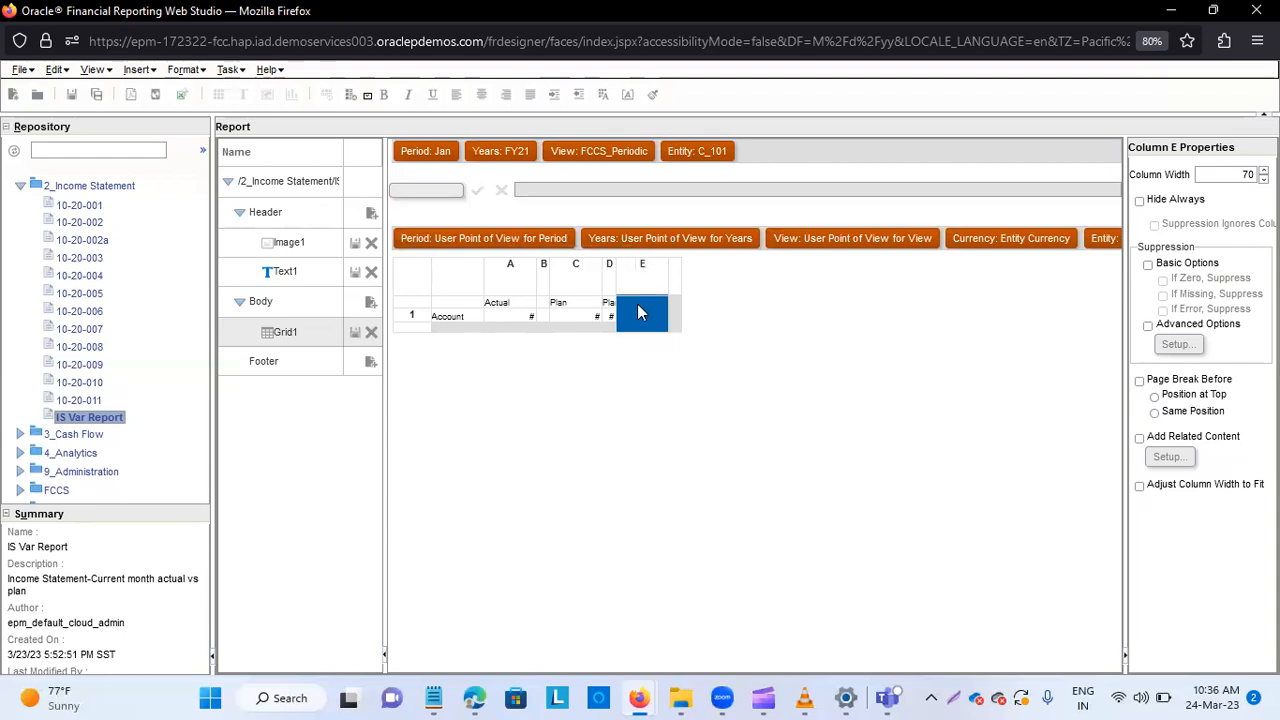
left_click(642, 303)
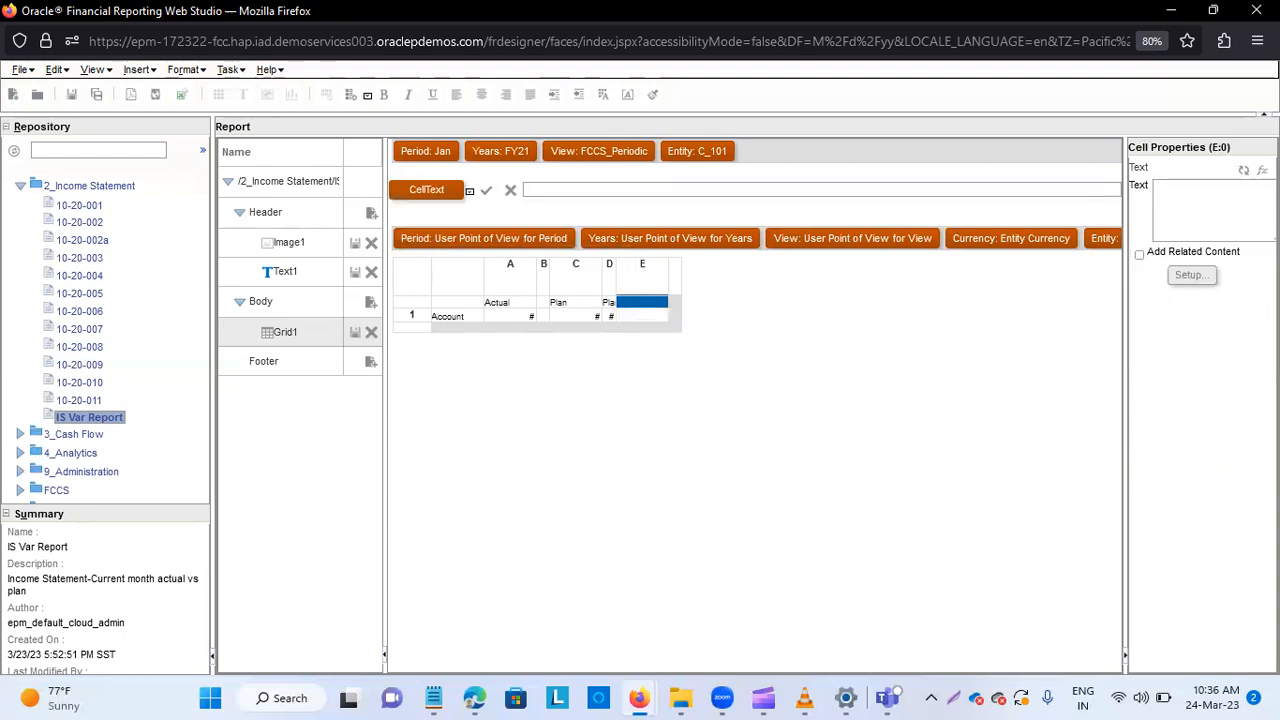
left_click(658, 278)
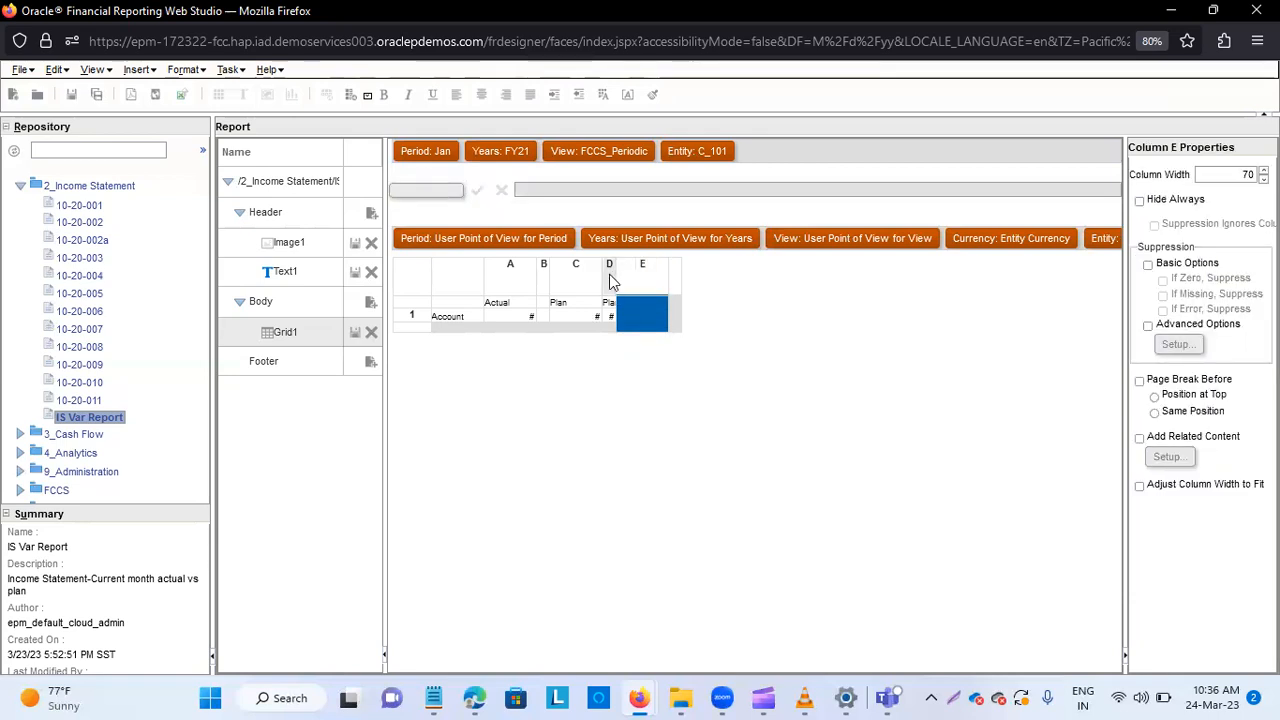
Delete the narrow data column D and the empty text column following it, leaving Plan as the last column.
left_click(612, 282)
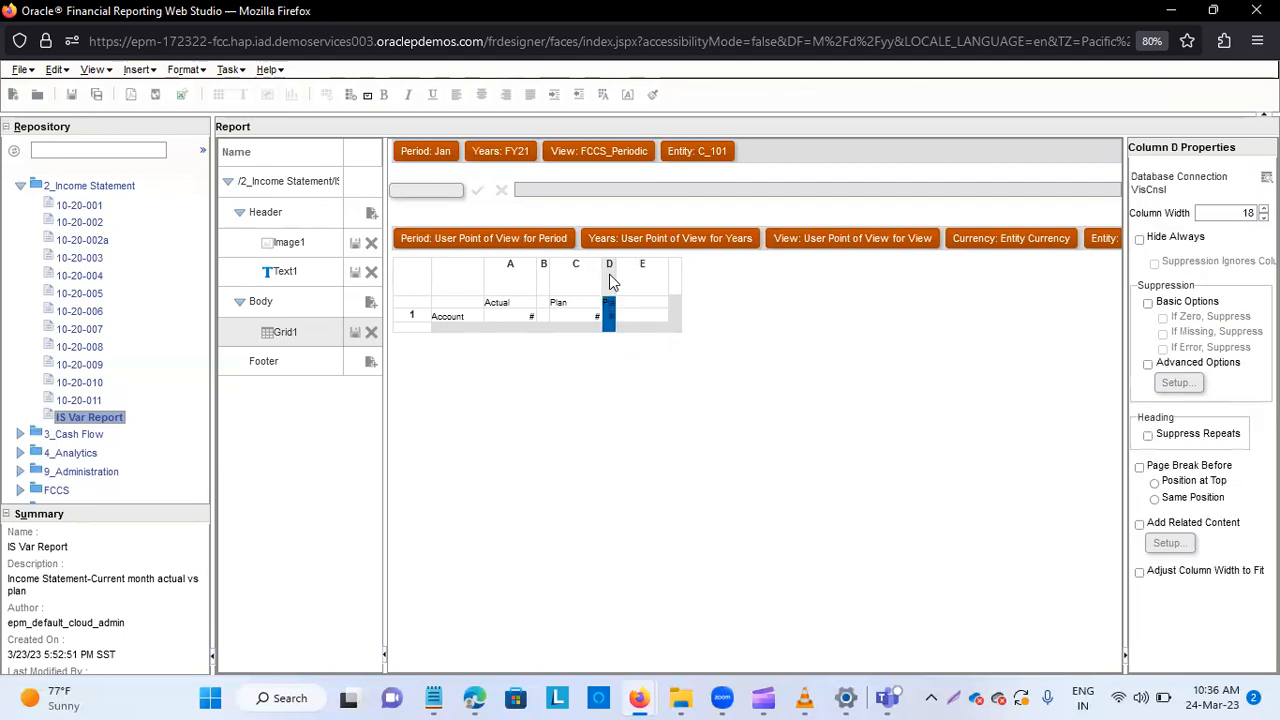
right_click(612, 282)
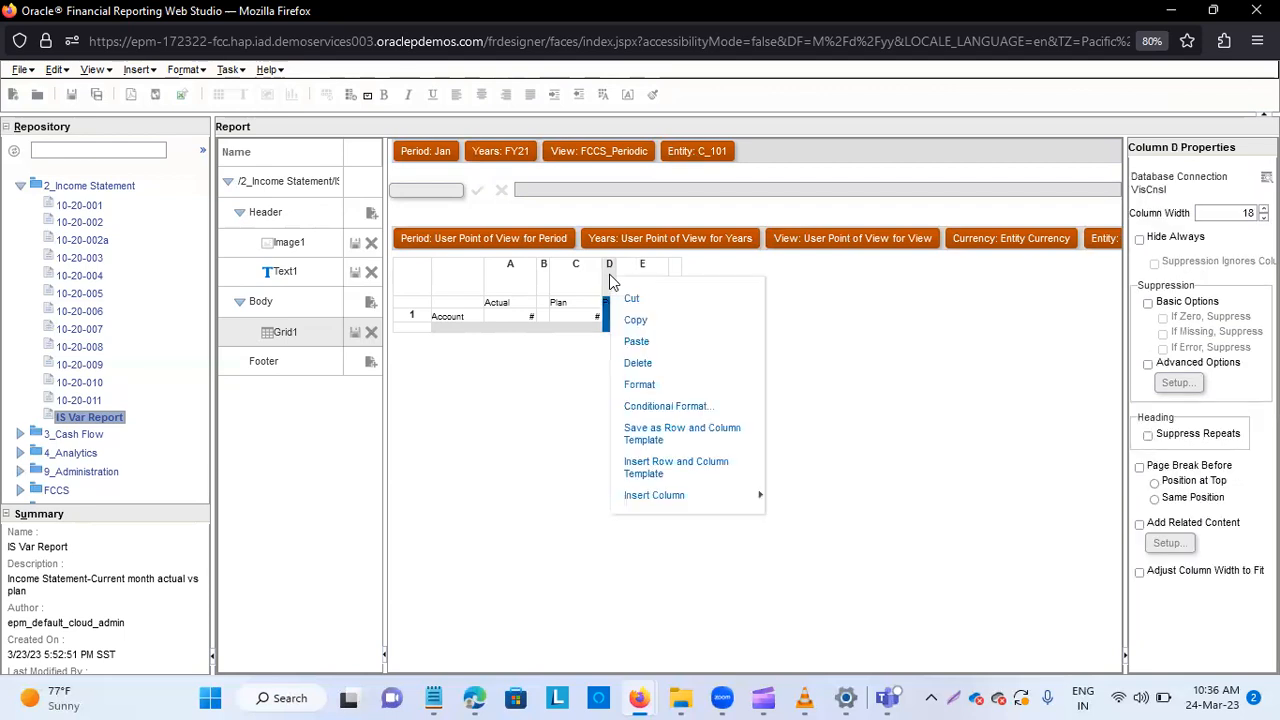
left_click(652, 363)
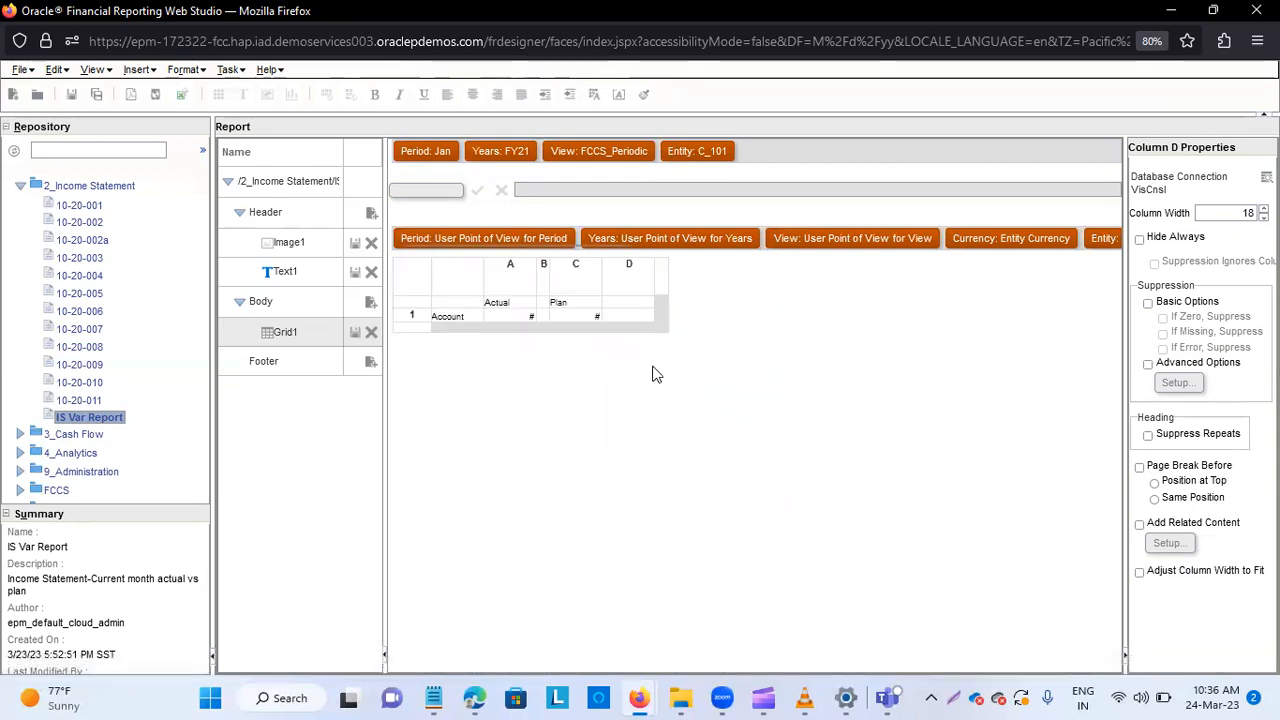
left_click(639, 286)
right_click(639, 279)
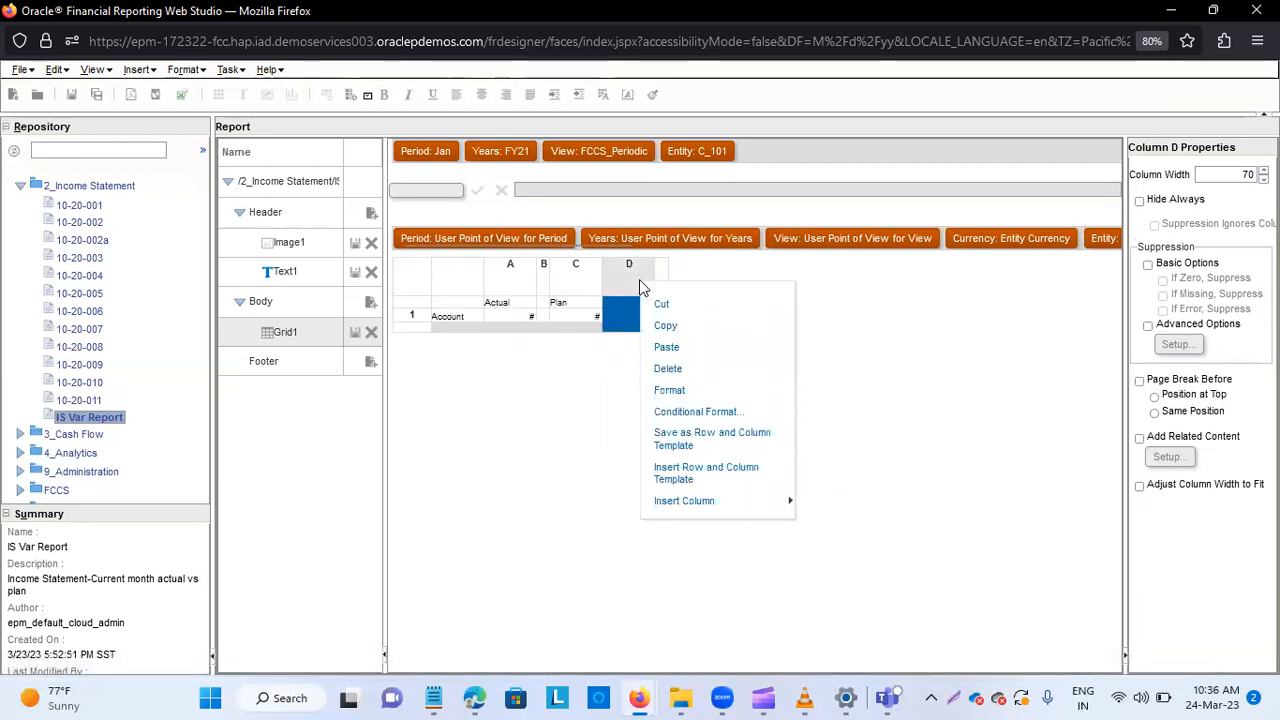
left_click(686, 368)
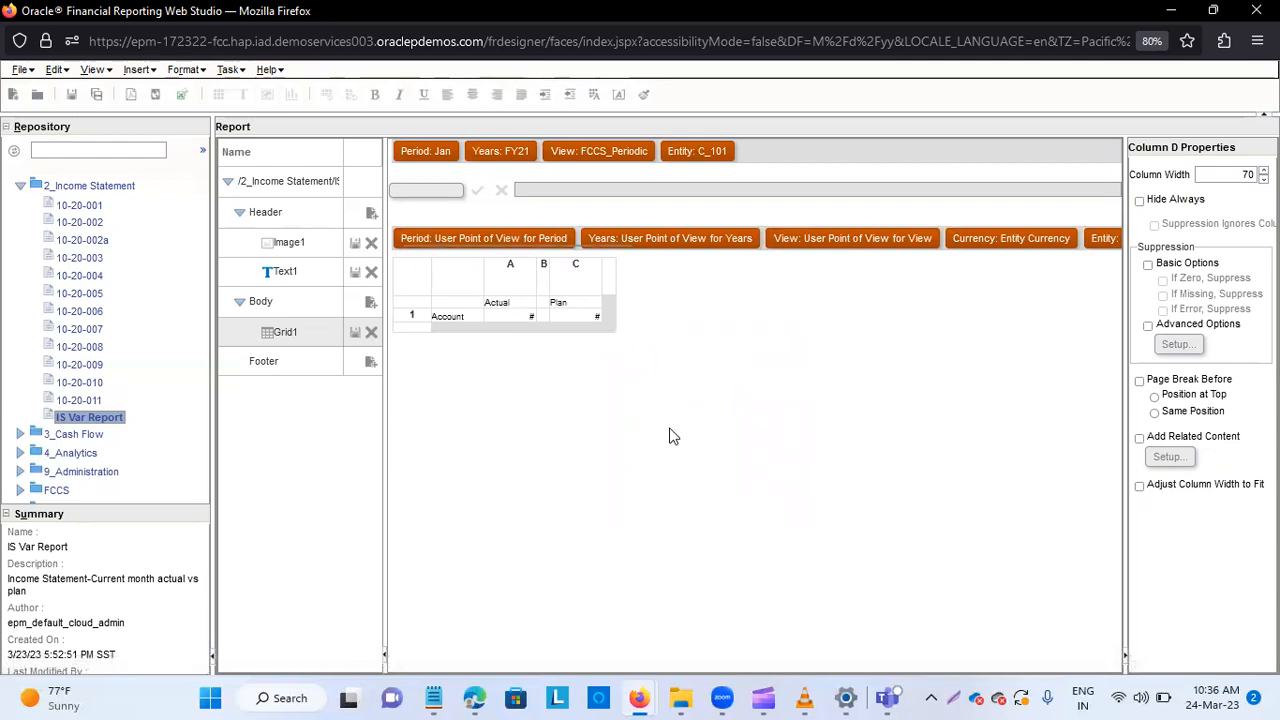
Insert a text column after the Plan column and set column D's width to 18.
left_click(583, 266)
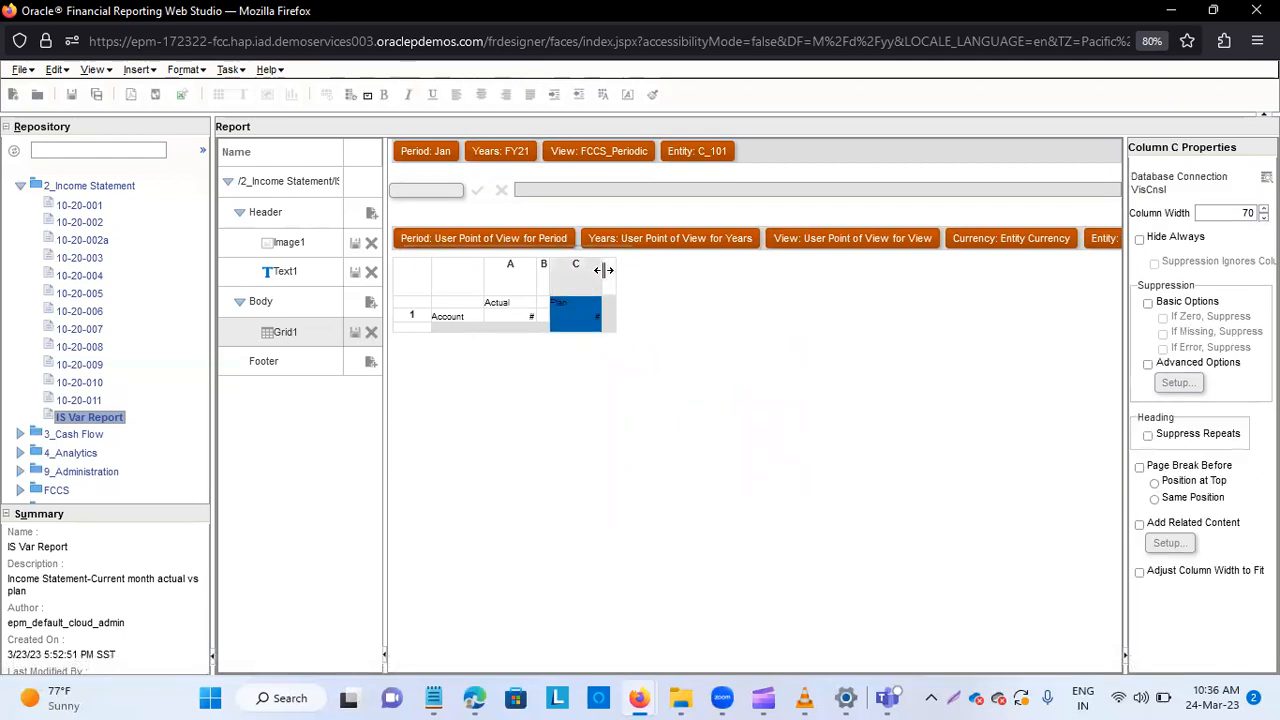
right_click(607, 270)
mouse_move(678, 497)
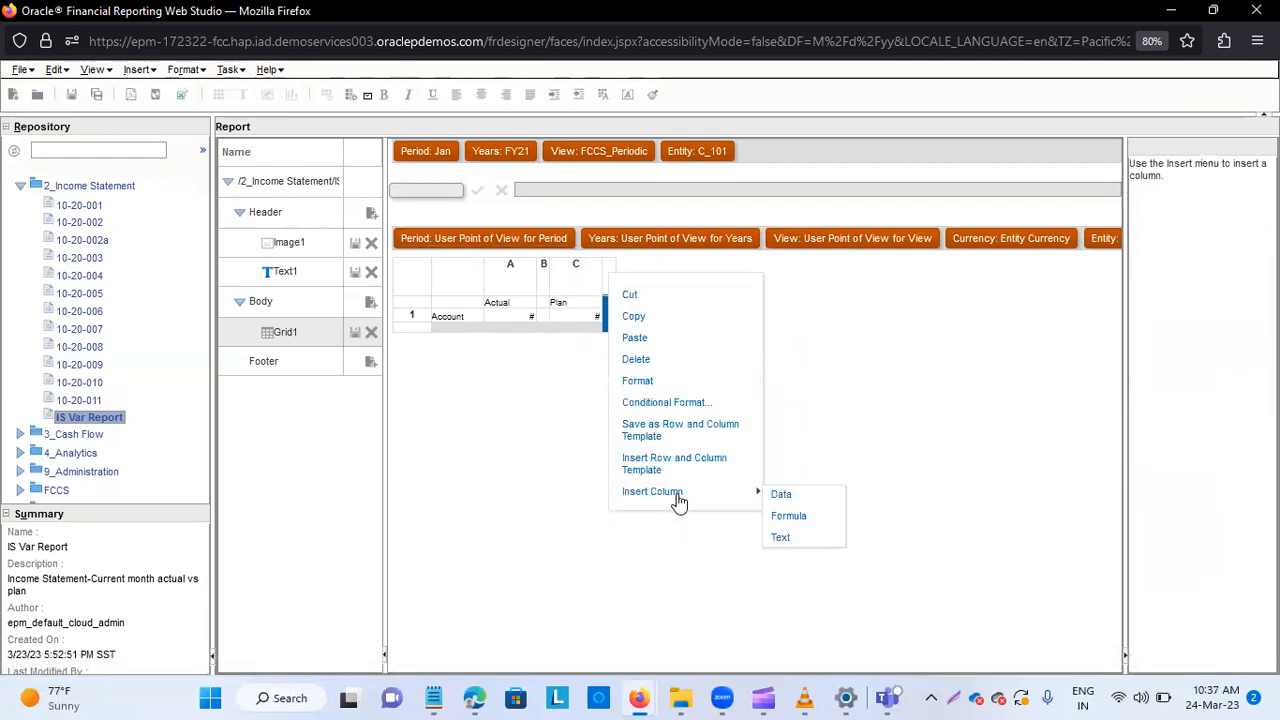
left_click(783, 537)
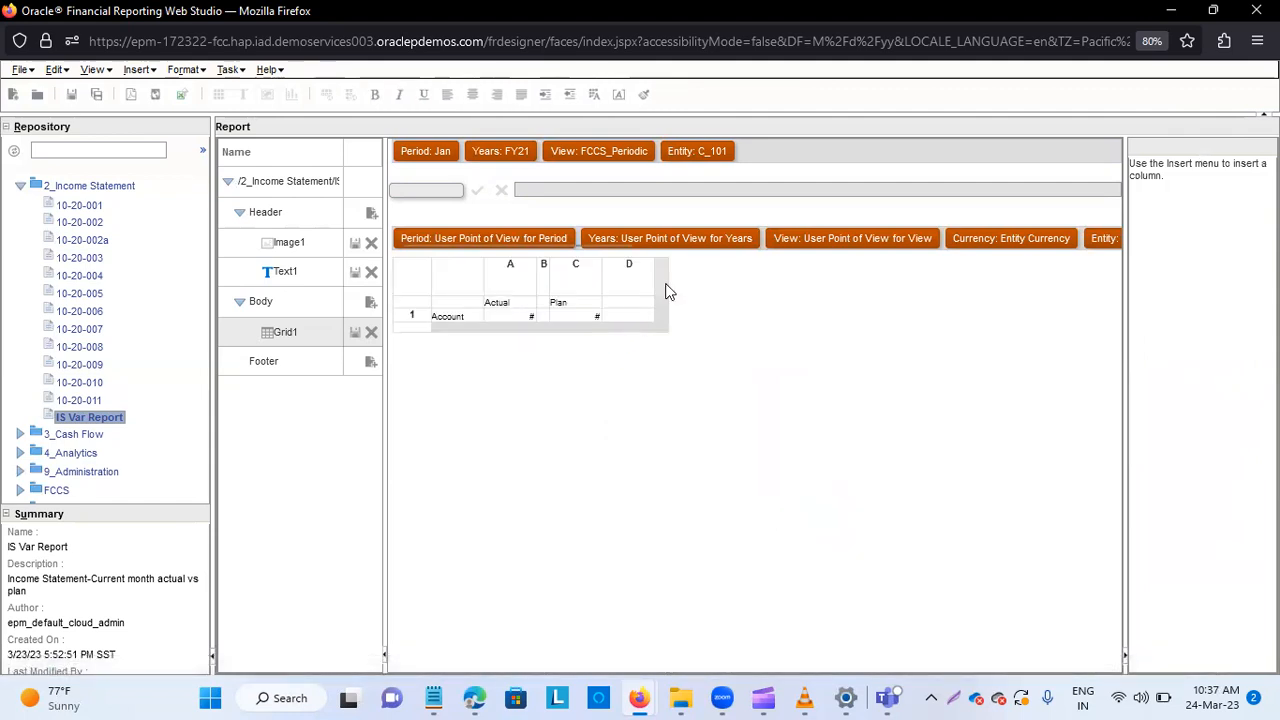
left_click(626, 279)
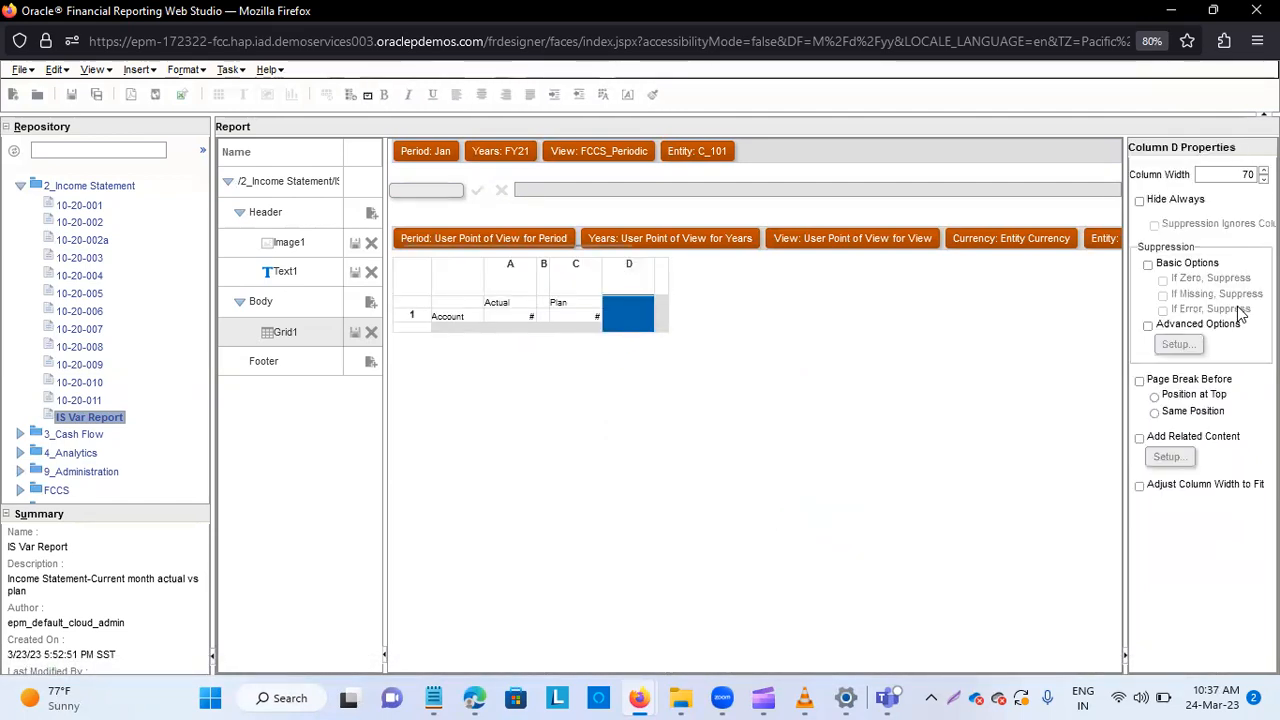
left_click(1254, 174)
key("BackSpace")
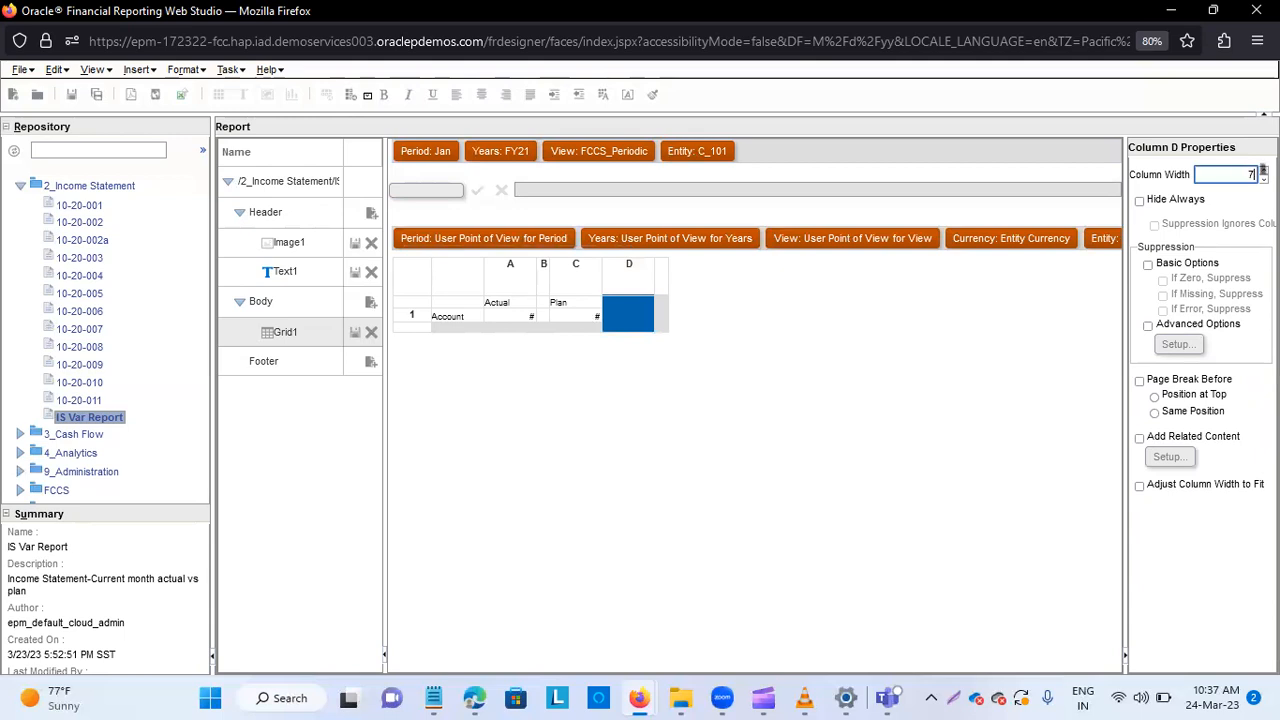
key("Return")
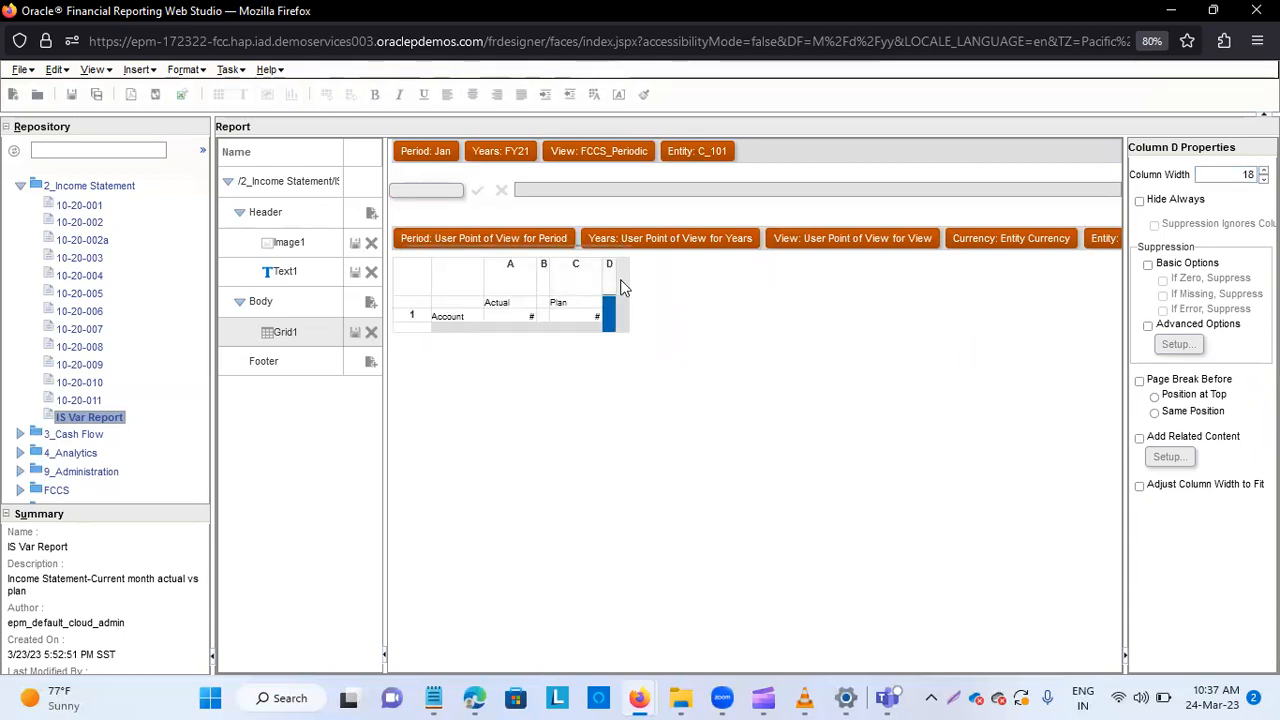
right_click(619, 279)
mouse_move(686, 492)
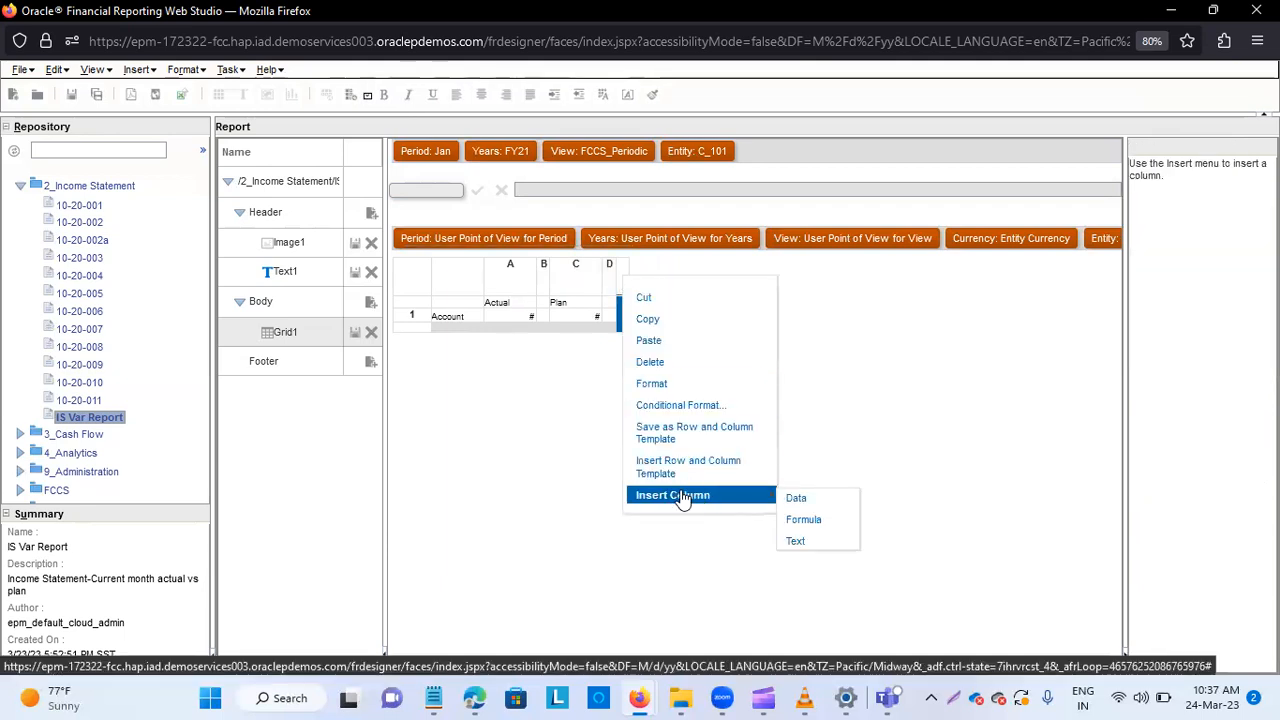
left_click(806, 503)
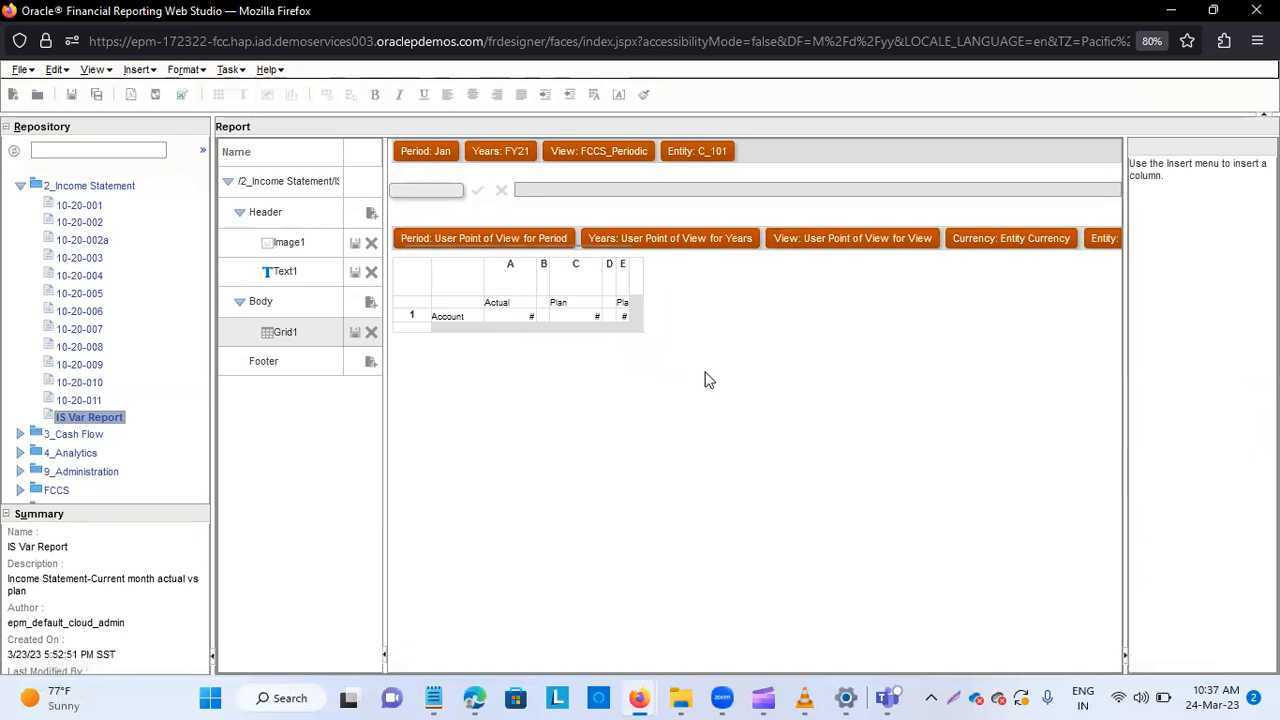
left_click(622, 284)
left_click(1251, 215)
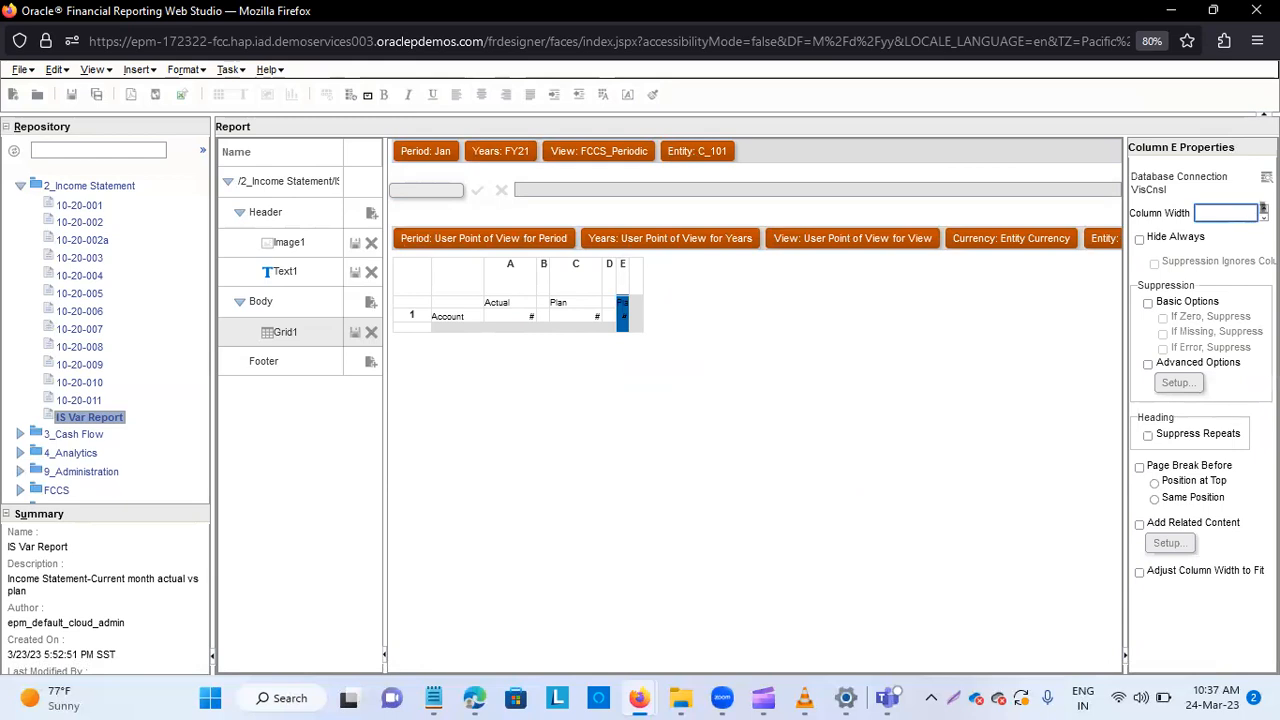
left_click(1010, 363)
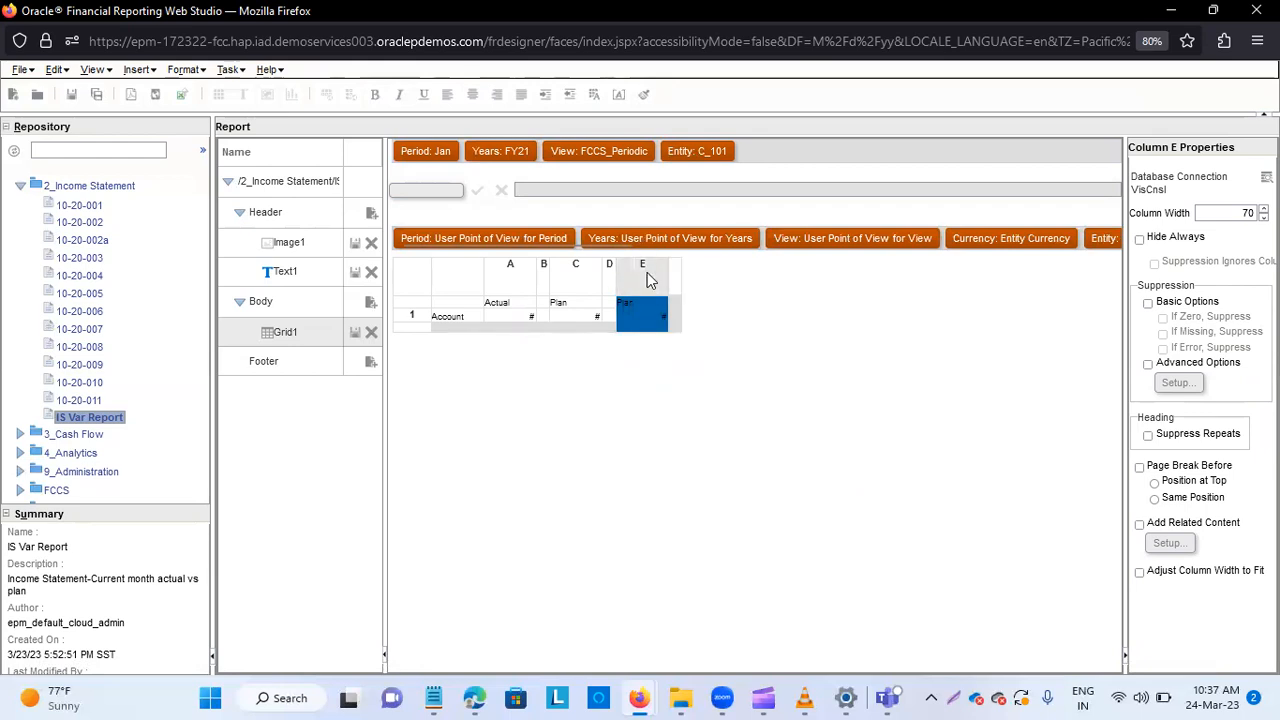
right_click(647, 278)
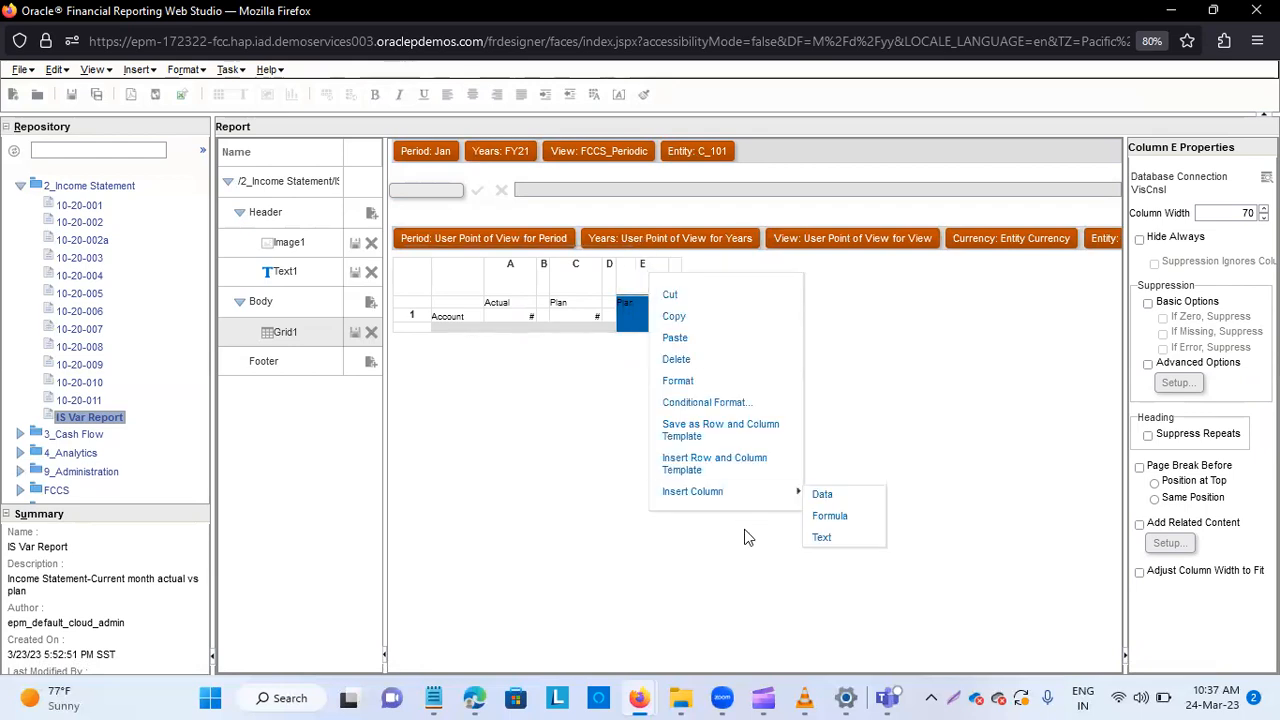
left_click(700, 360)
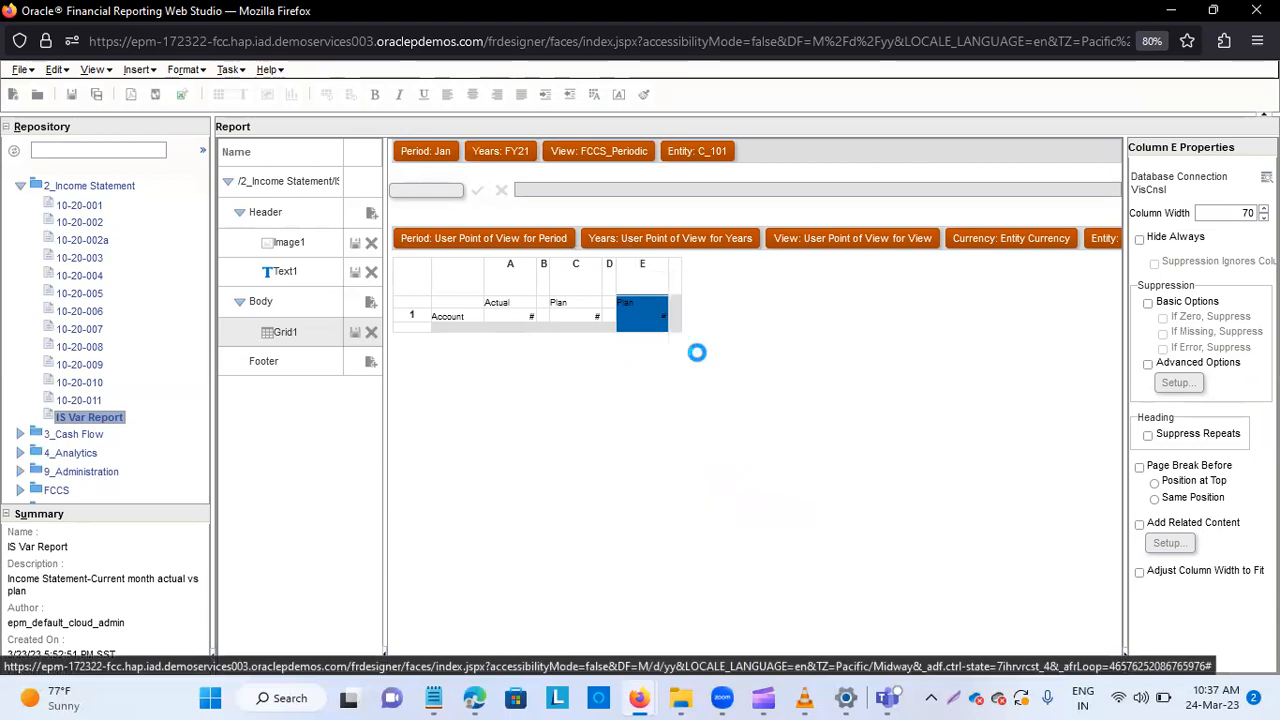
Insert a formula column after text column D and set column E's width to 70.
right_click(627, 276)
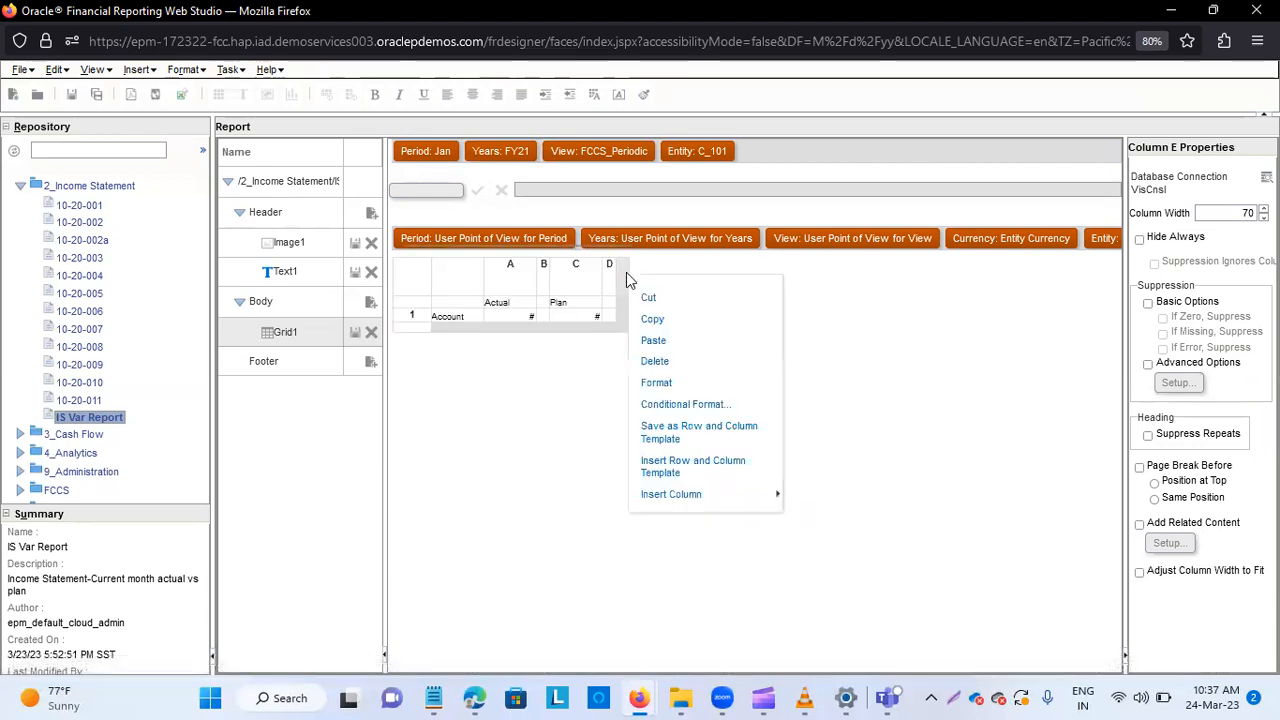
mouse_move(697, 503)
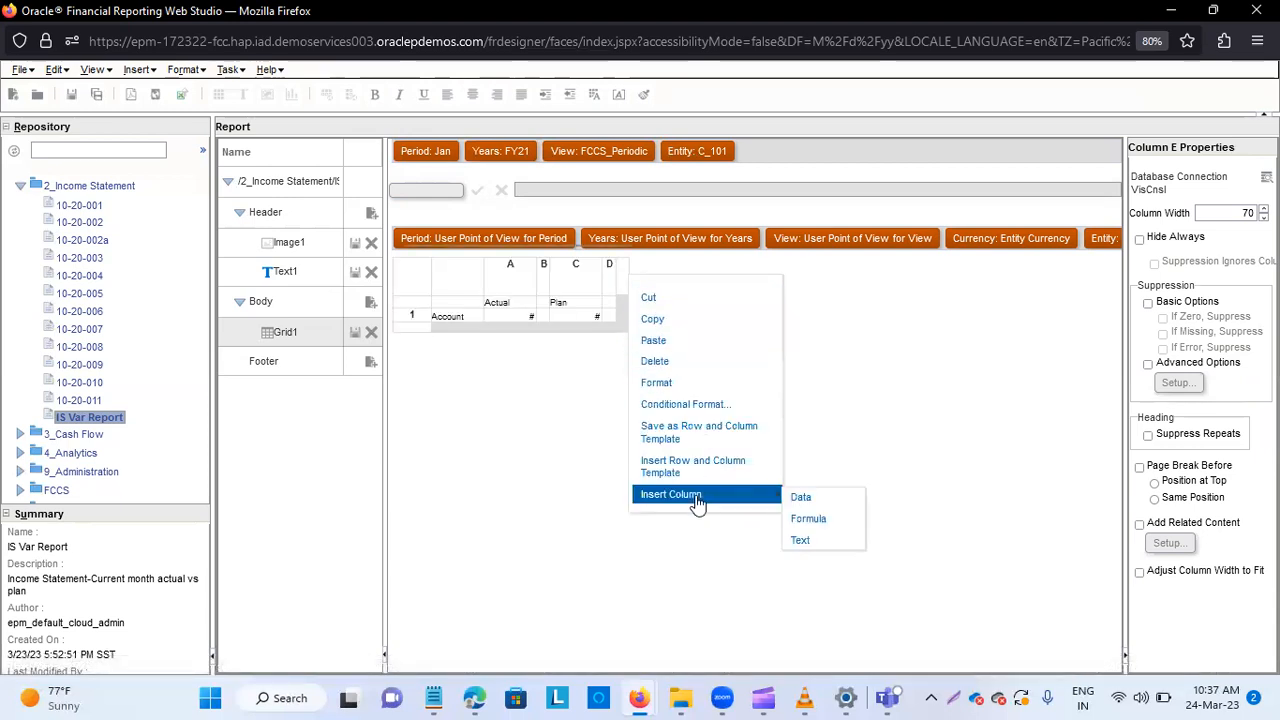
left_click(809, 519)
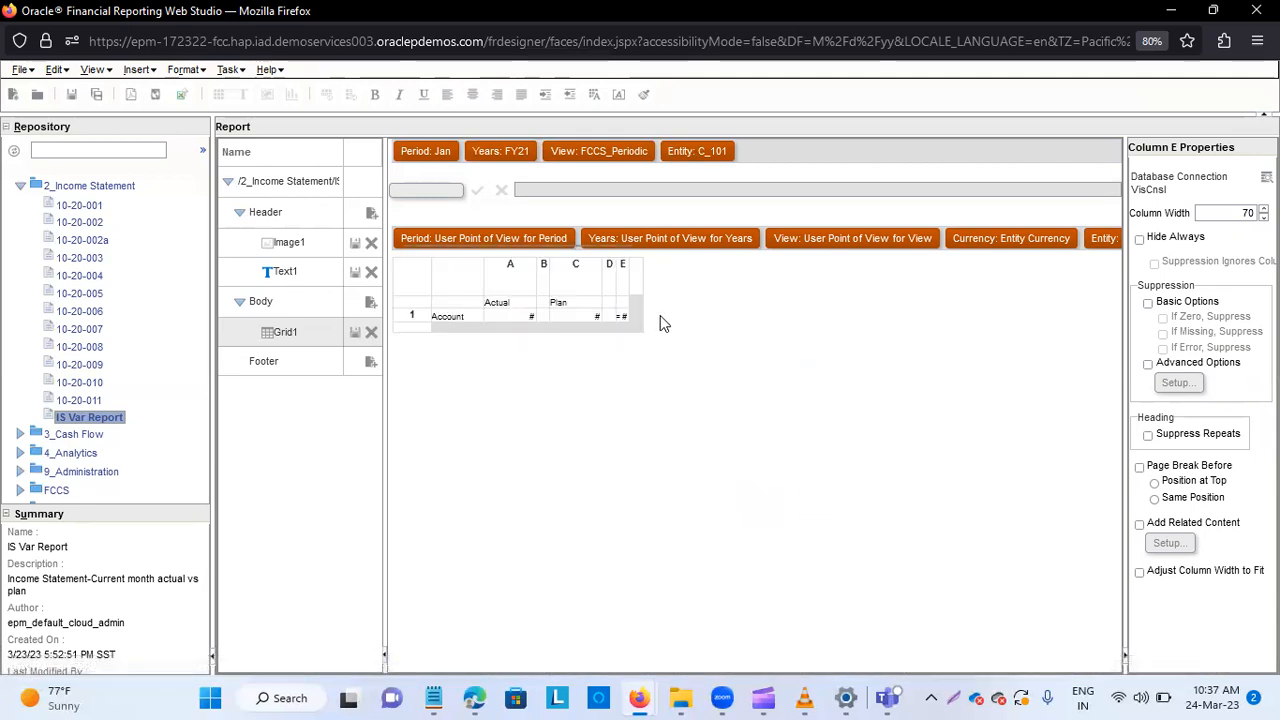
left_click(626, 277)
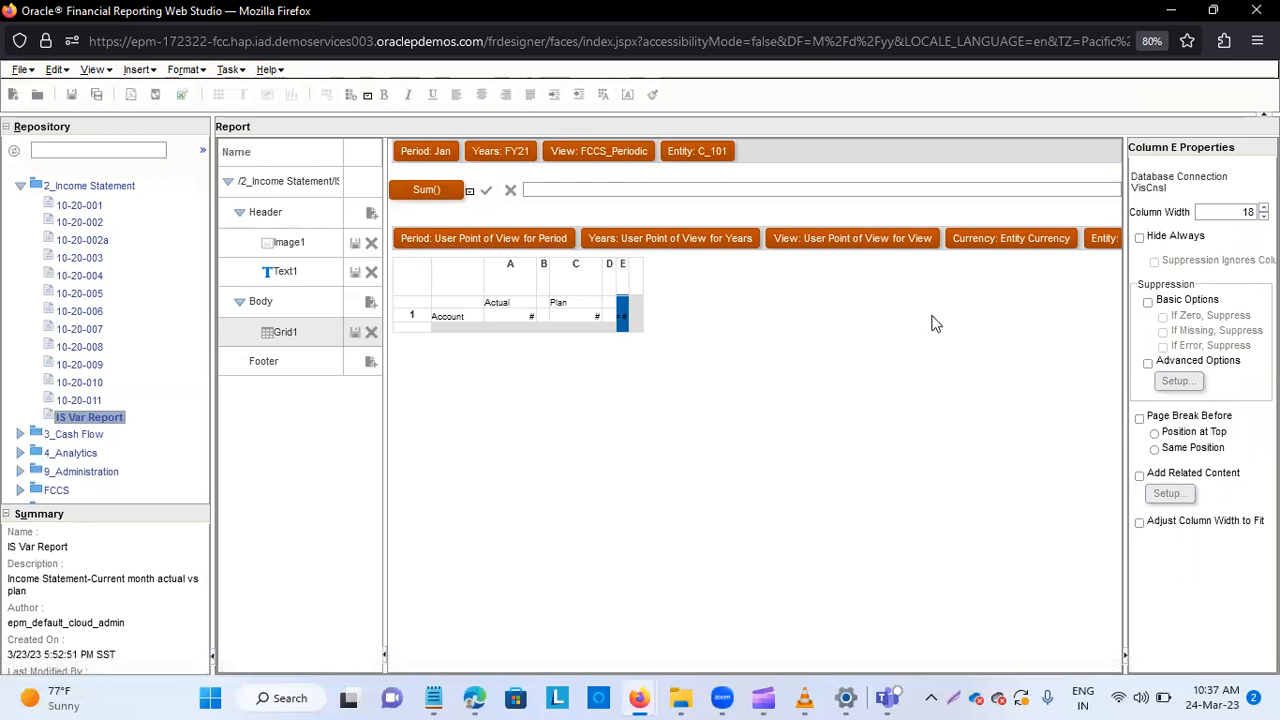
left_click(622, 302)
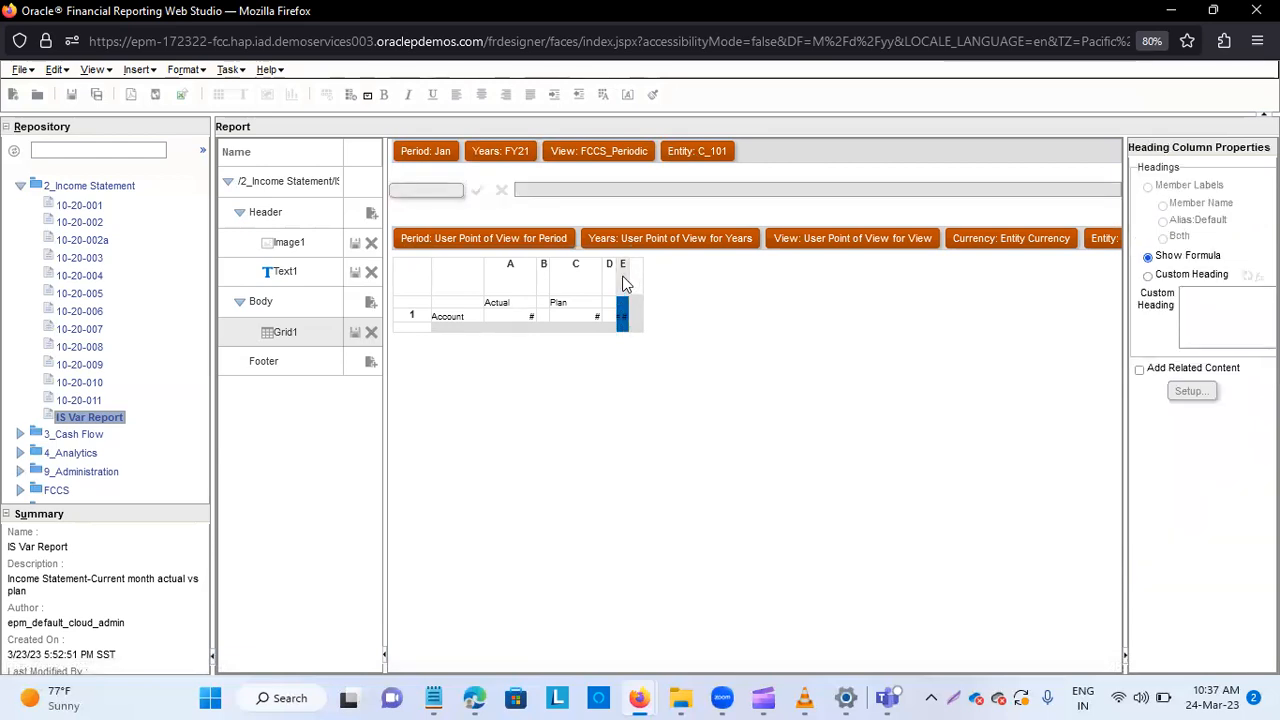
left_click(622, 282)
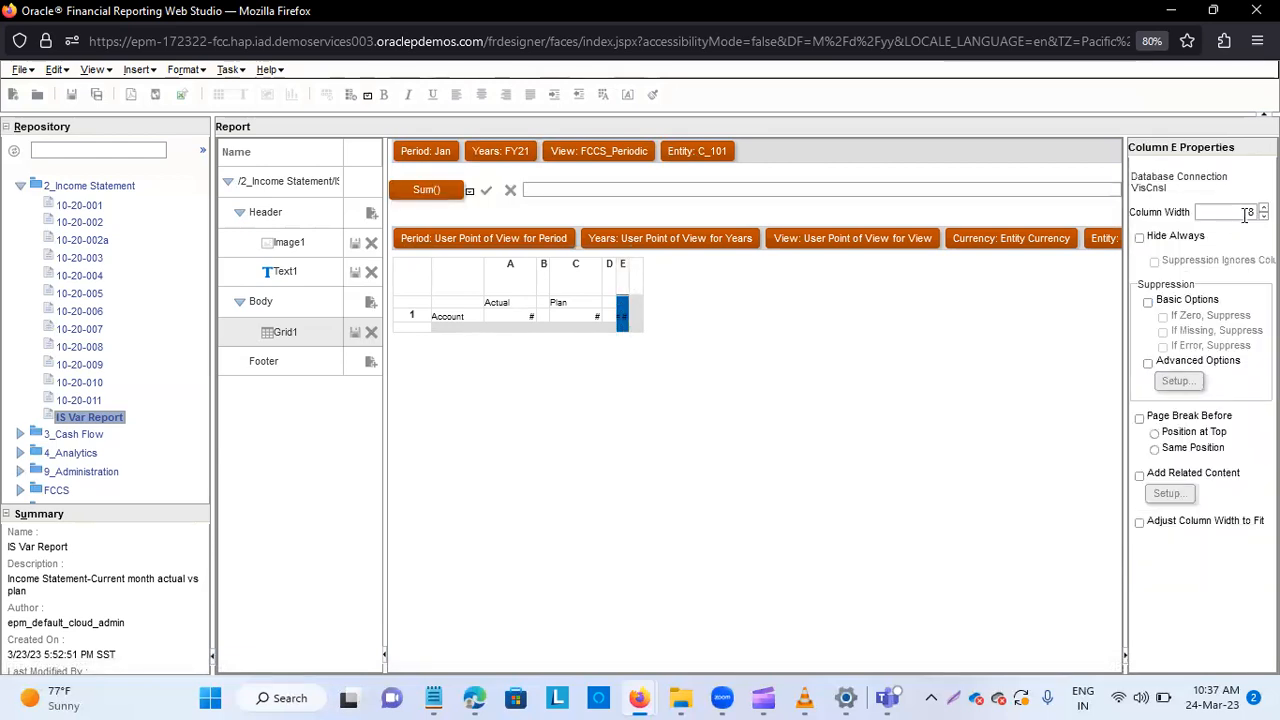
left_click(1254, 212)
key("BackSpace")
key("BackSpace")
left_click(1023, 365)
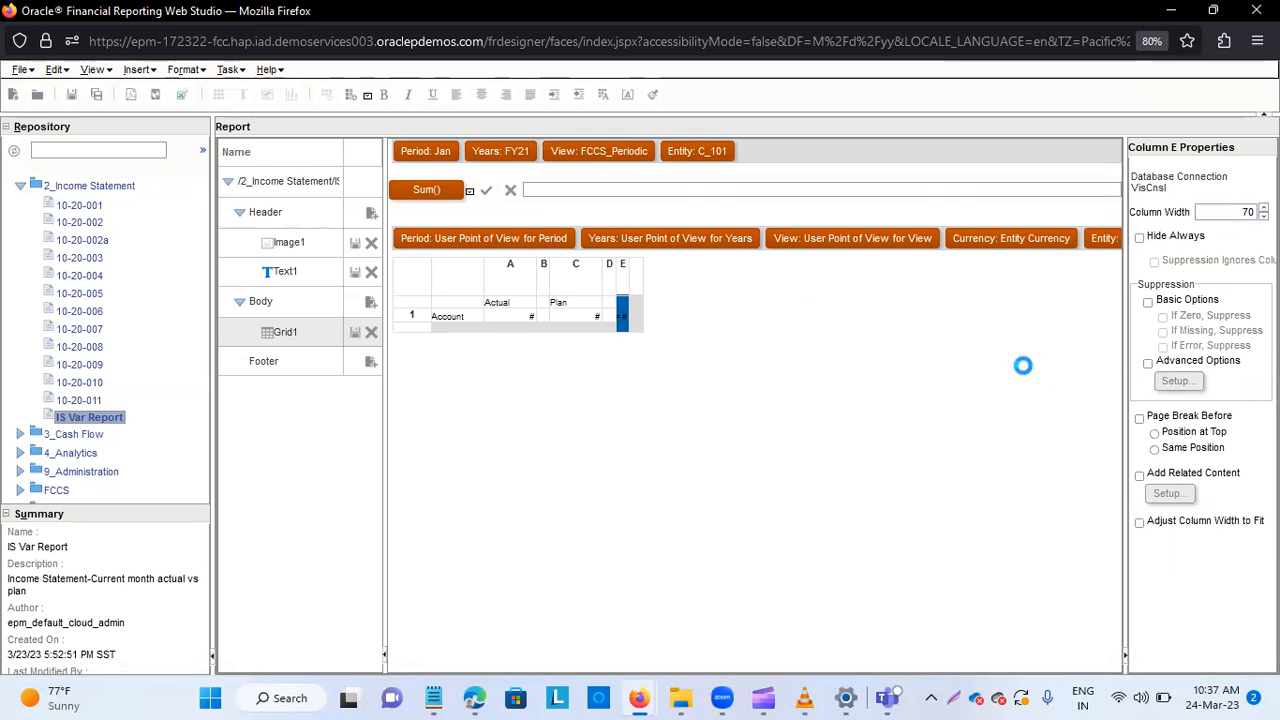
Give formula column E the custom heading "Variance $".
left_click(656, 302)
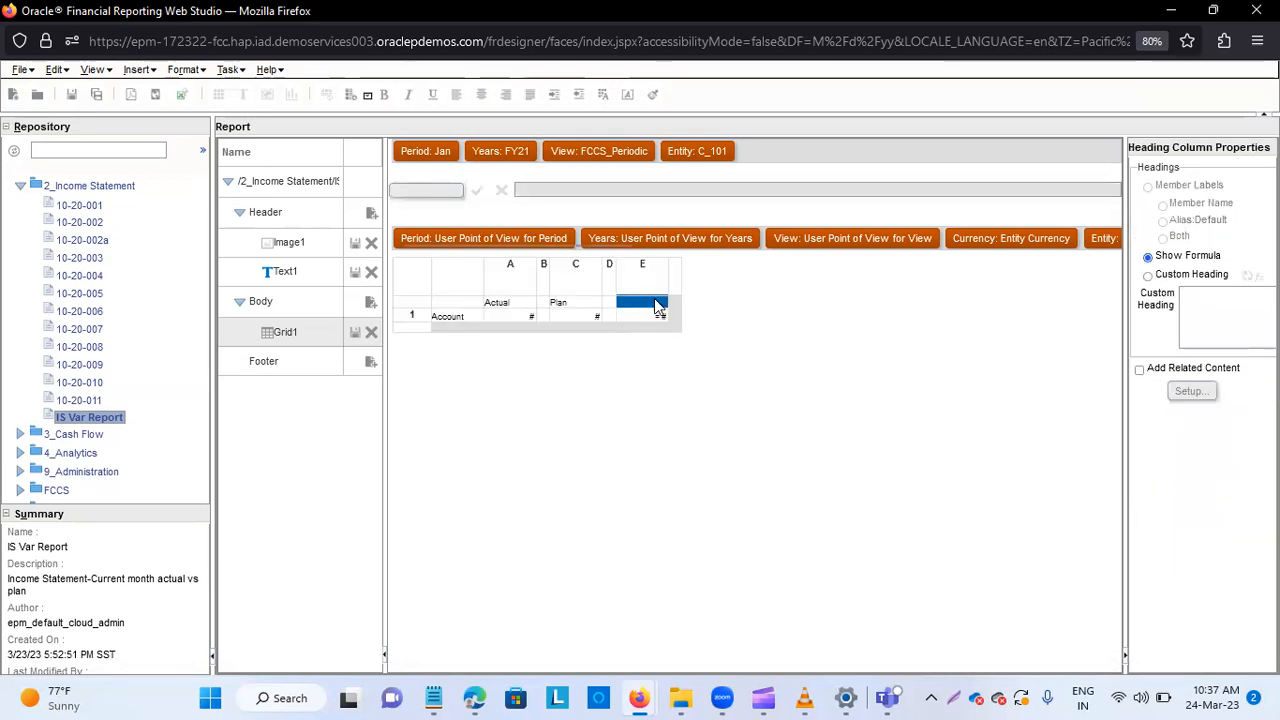
left_click(1148, 276)
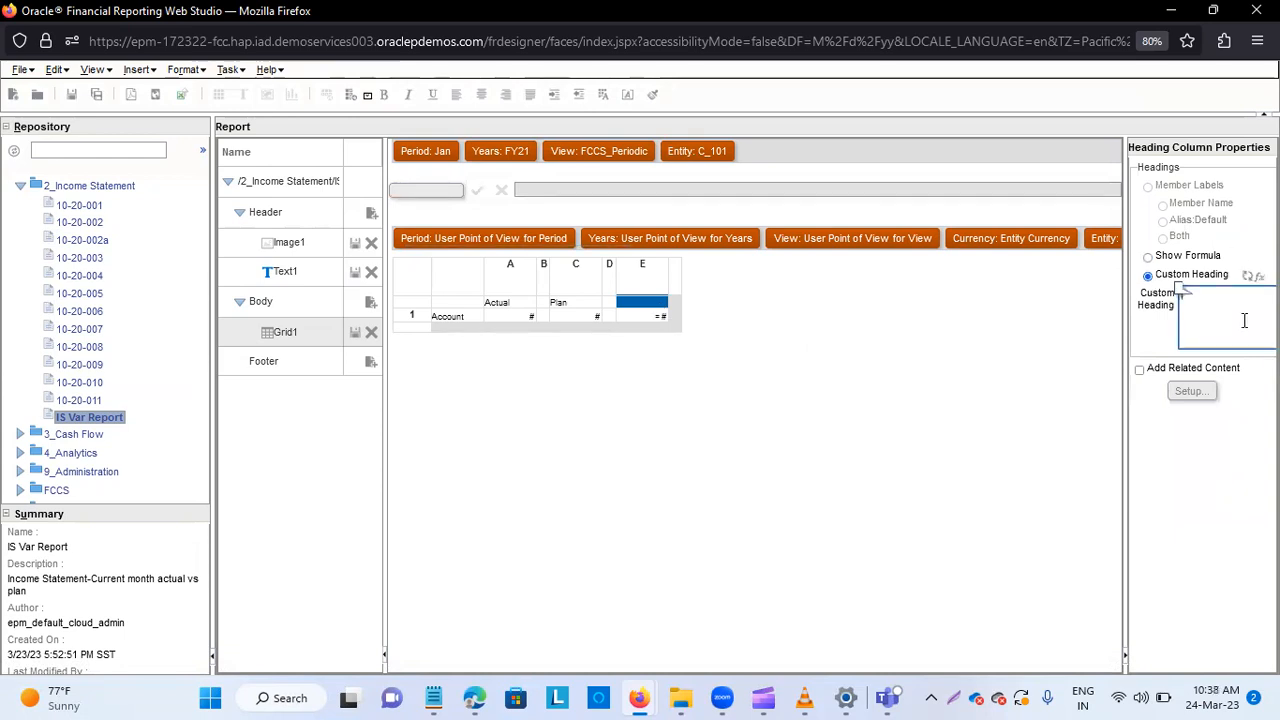
type("Variance $")
left_click(916, 388)
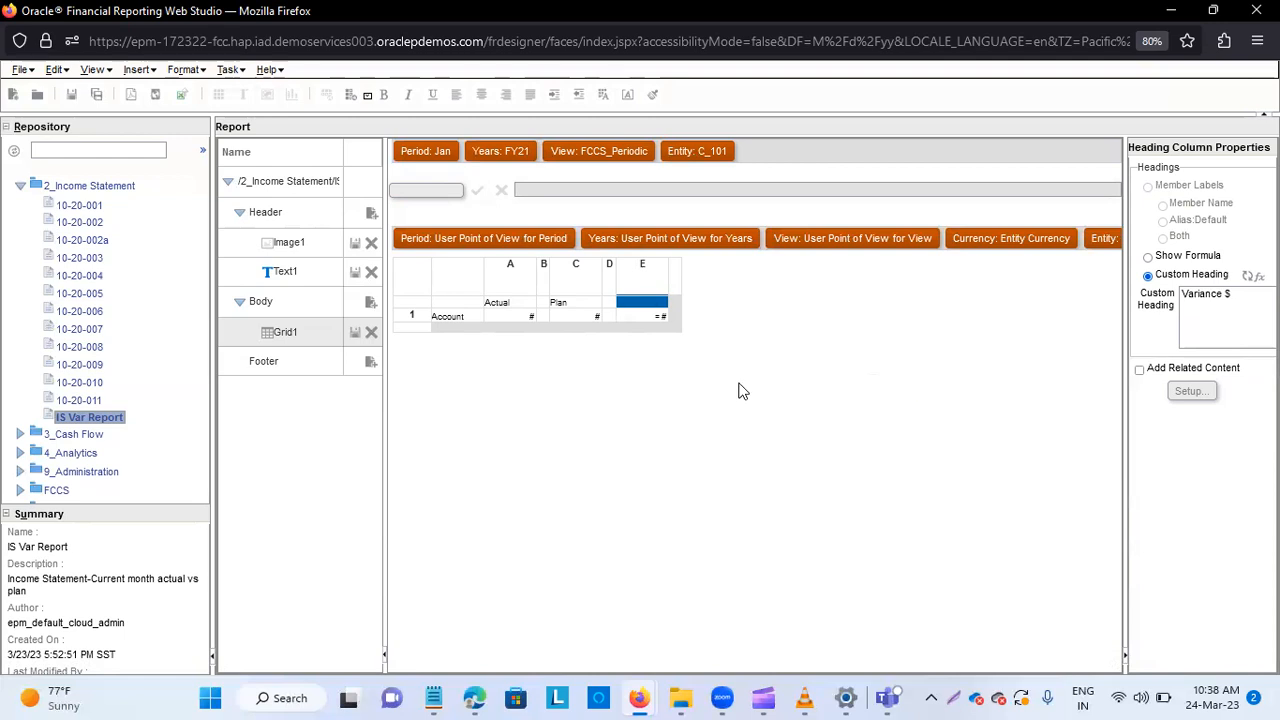
Insert a text column after the Variance $ column and set column F's width to 18.
right_click(676, 296)
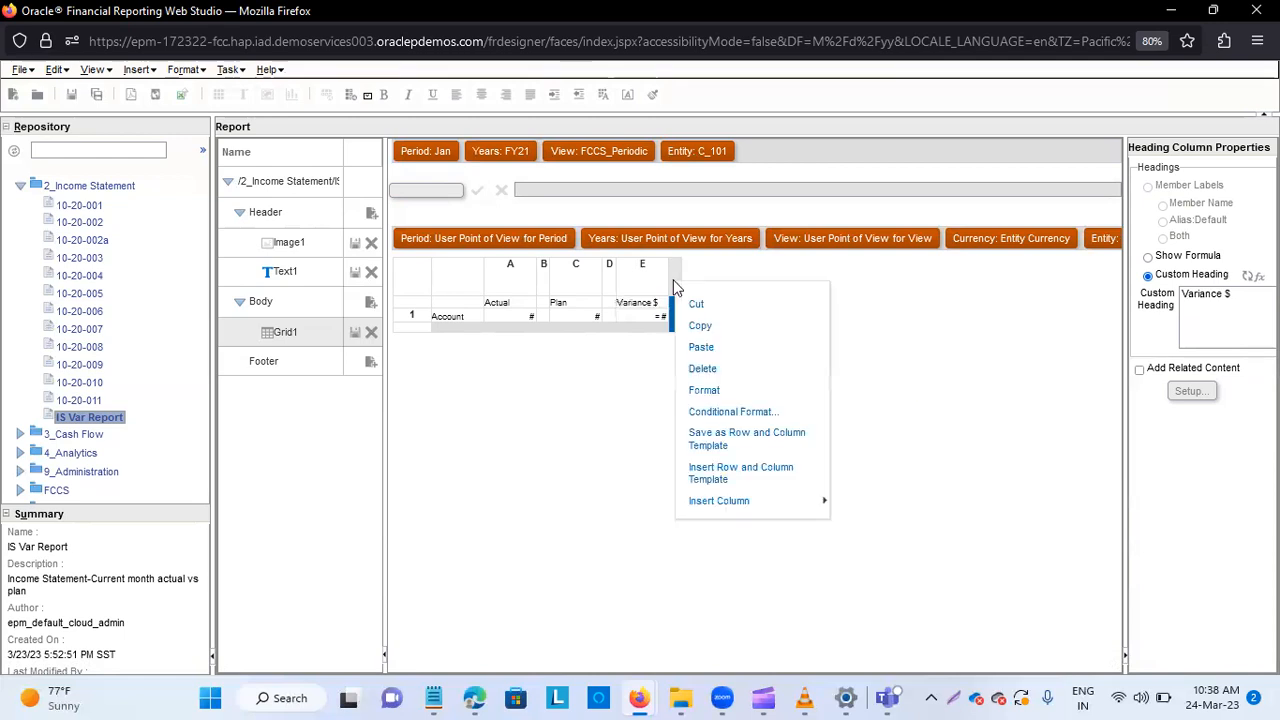
mouse_move(760, 504)
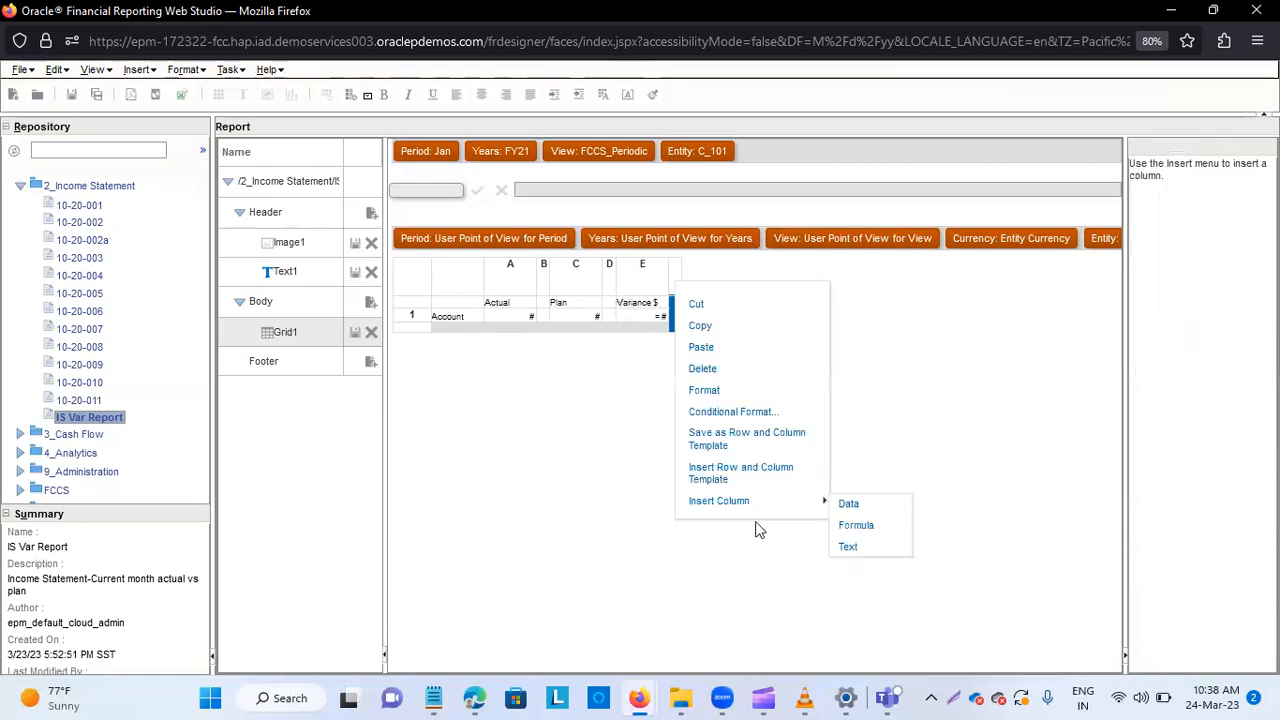
left_click(848, 546)
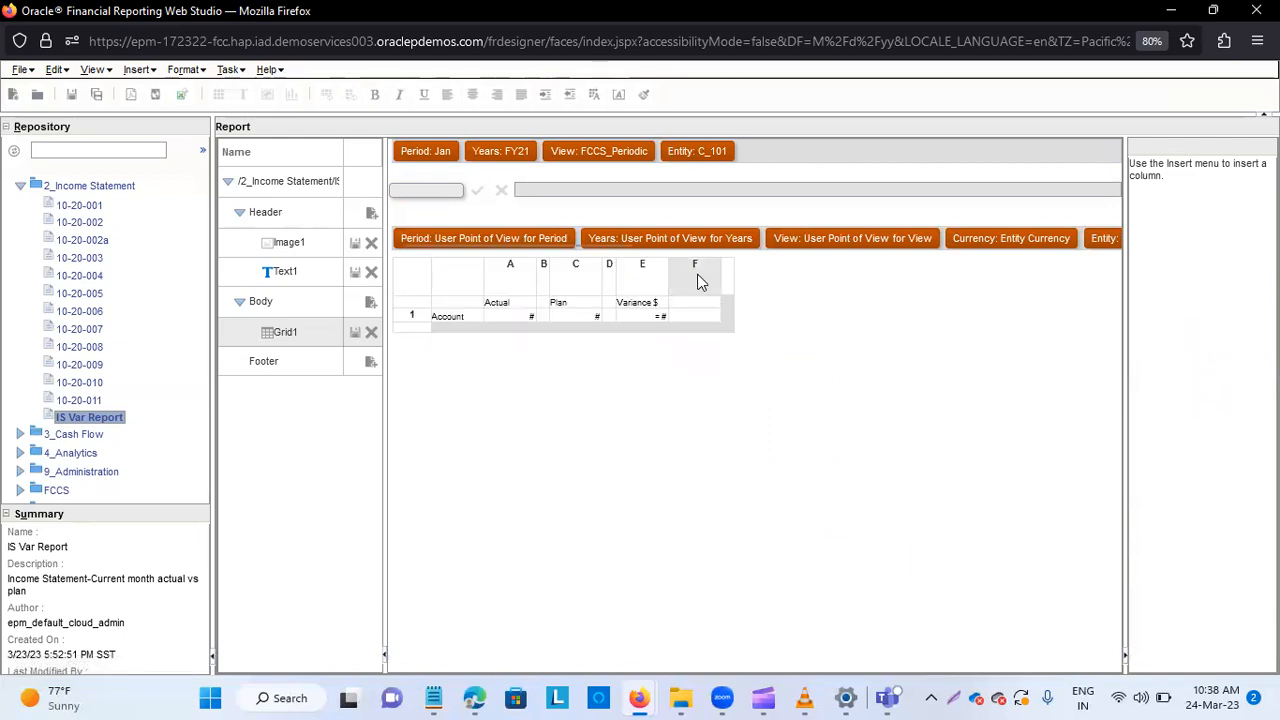
left_click(700, 274)
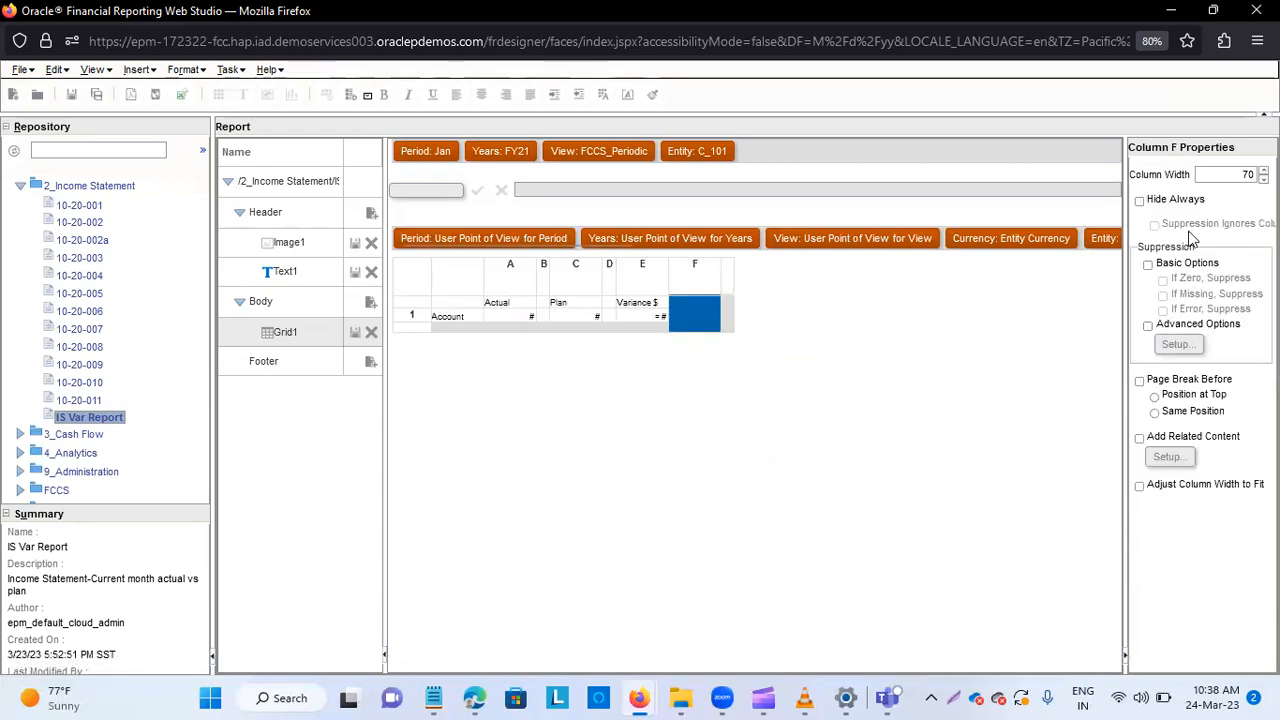
left_click(1253, 174)
type("18")
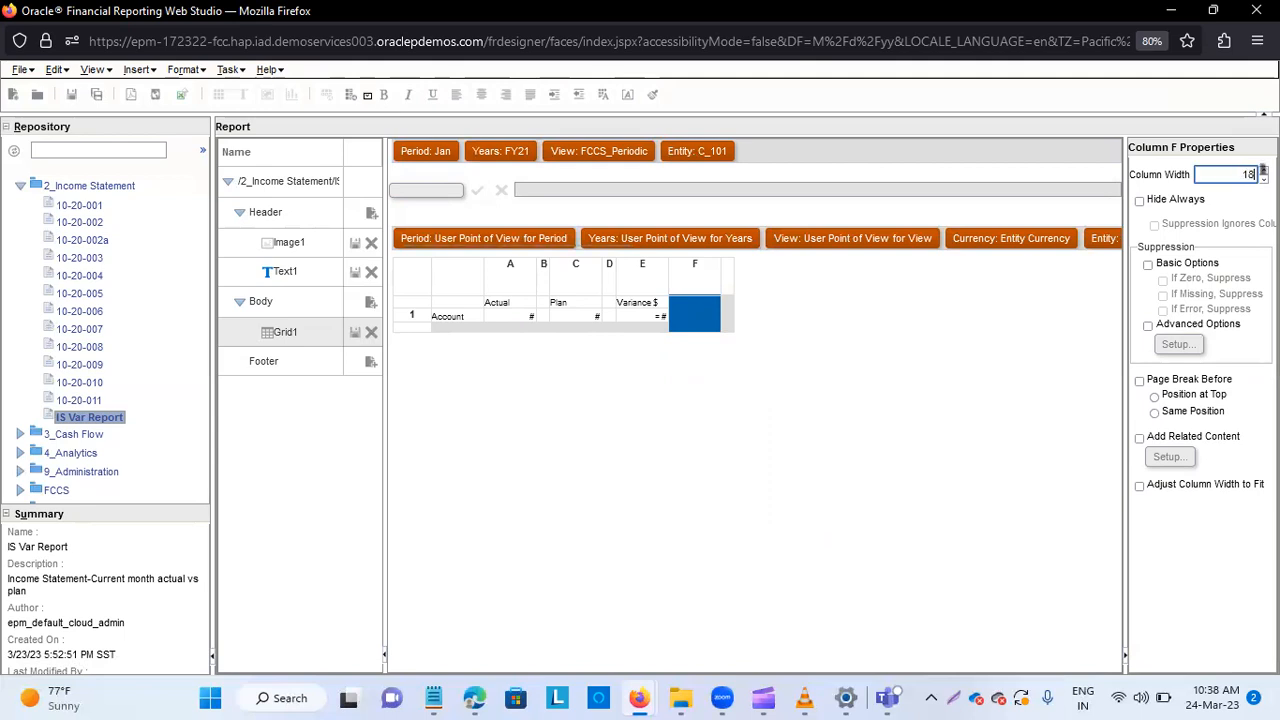
left_click(999, 345)
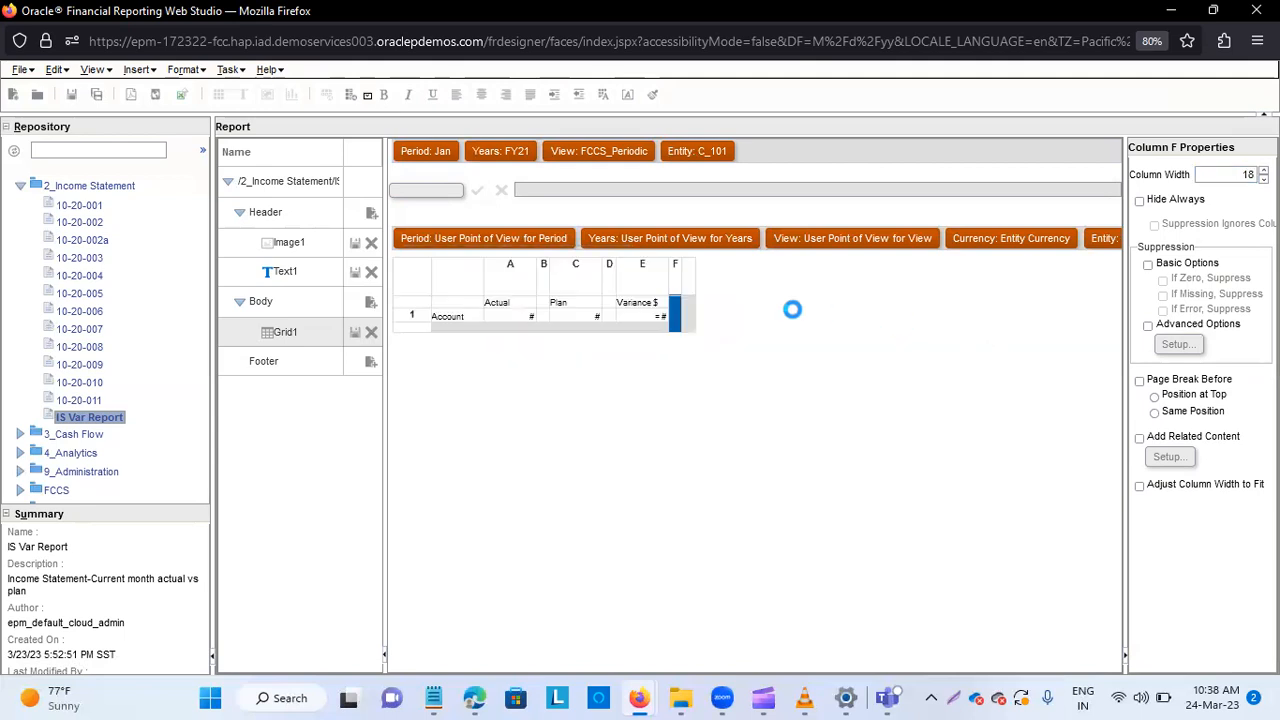
Insert a formula column after text column F and set column G's width to 70.
right_click(693, 275)
mouse_move(810, 508)
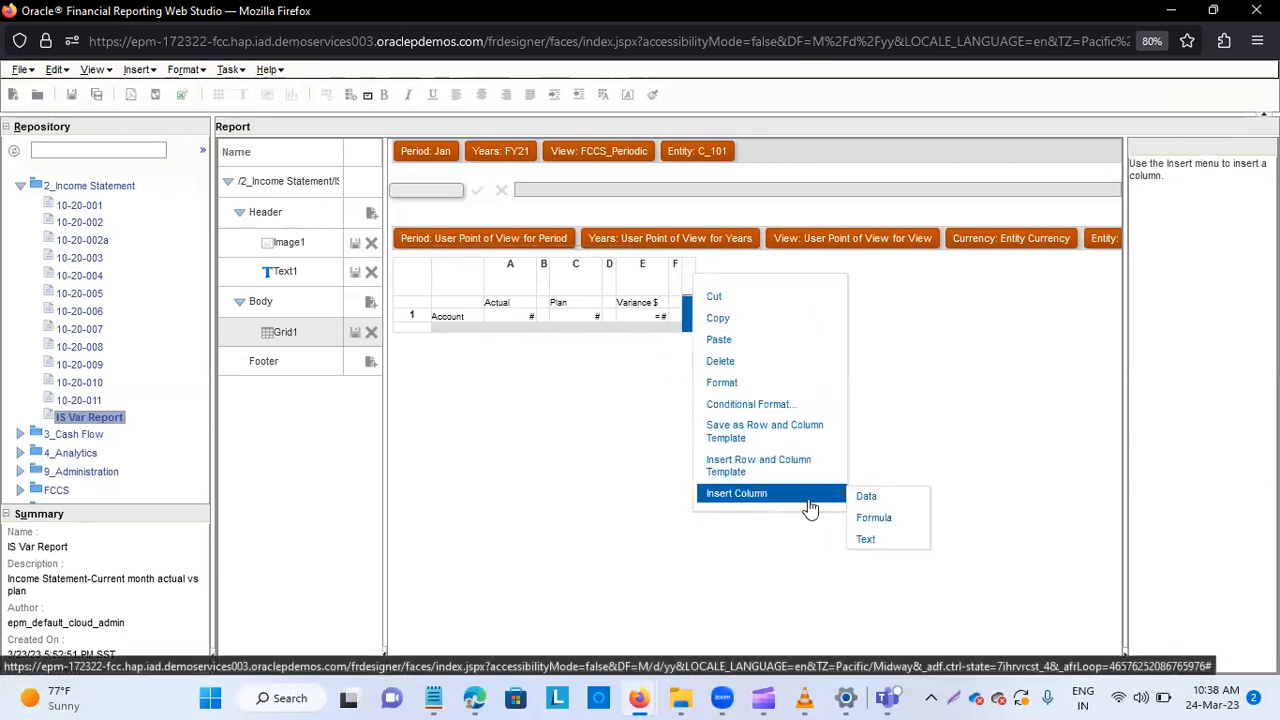
left_click(866, 517)
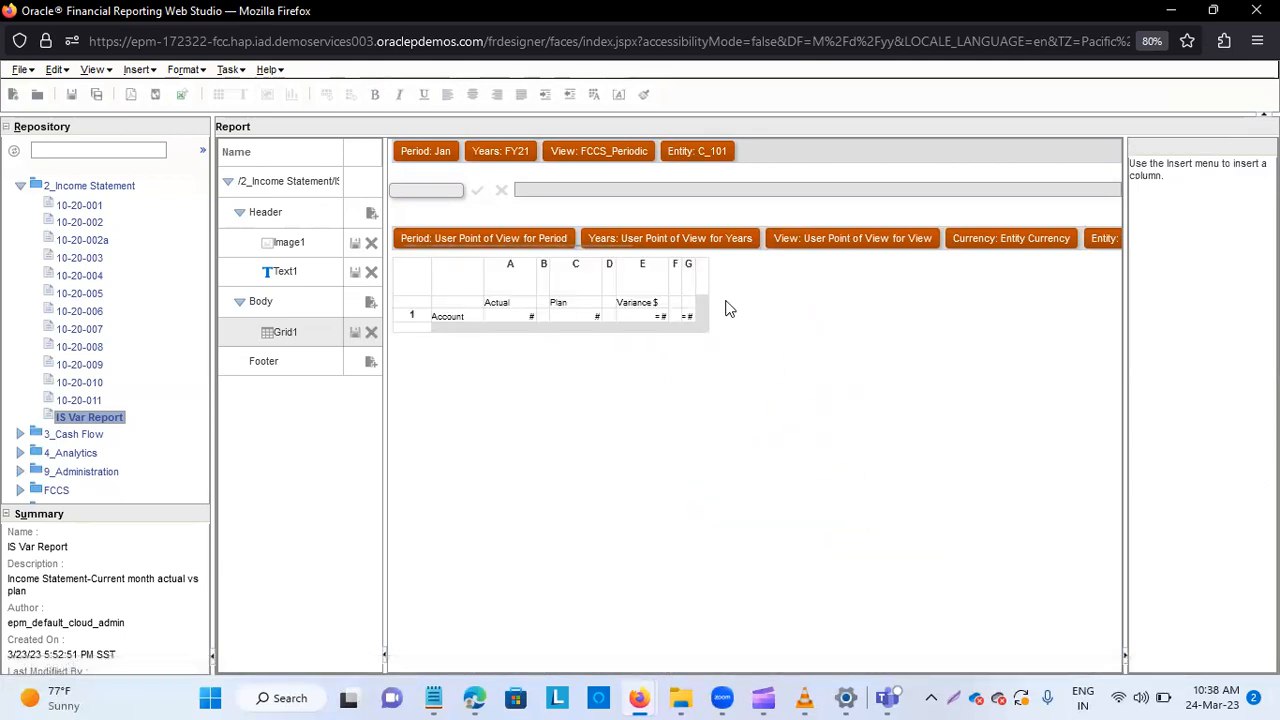
left_click(689, 280)
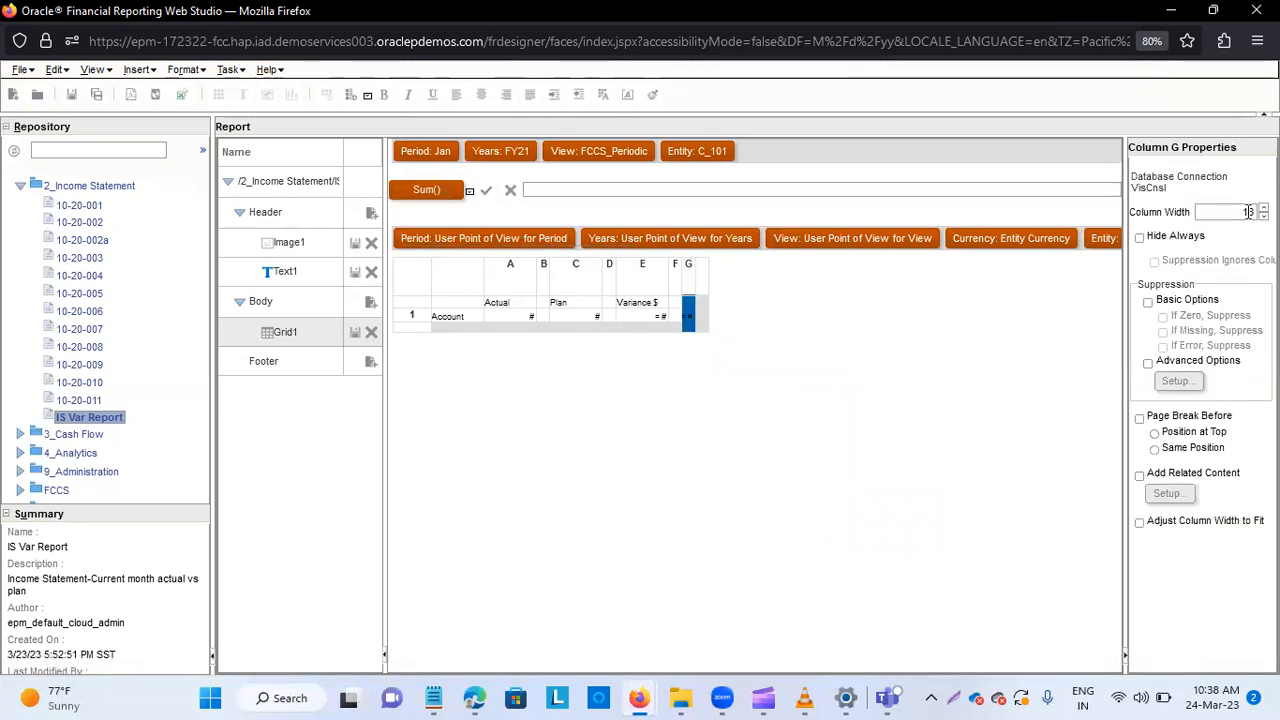
left_click(1250, 212)
type("70")
left_click(806, 400)
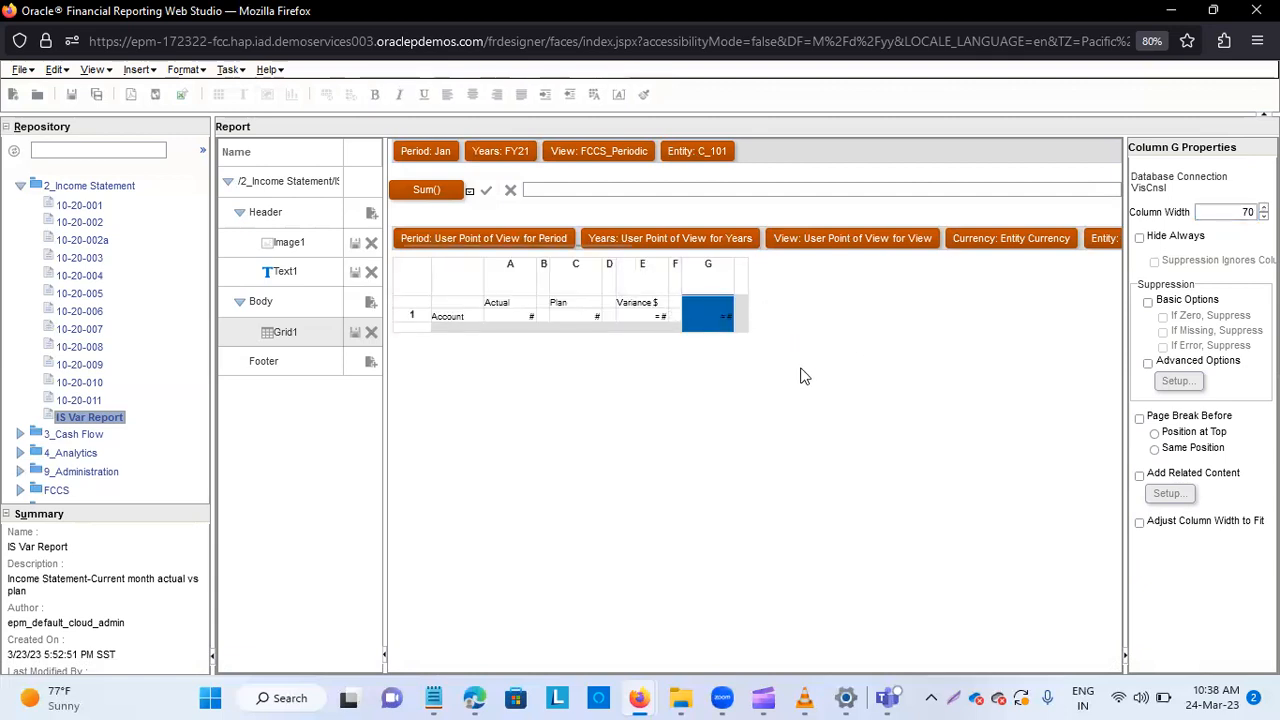
Give formula column G the custom heading "Variance %".
left_click(703, 278)
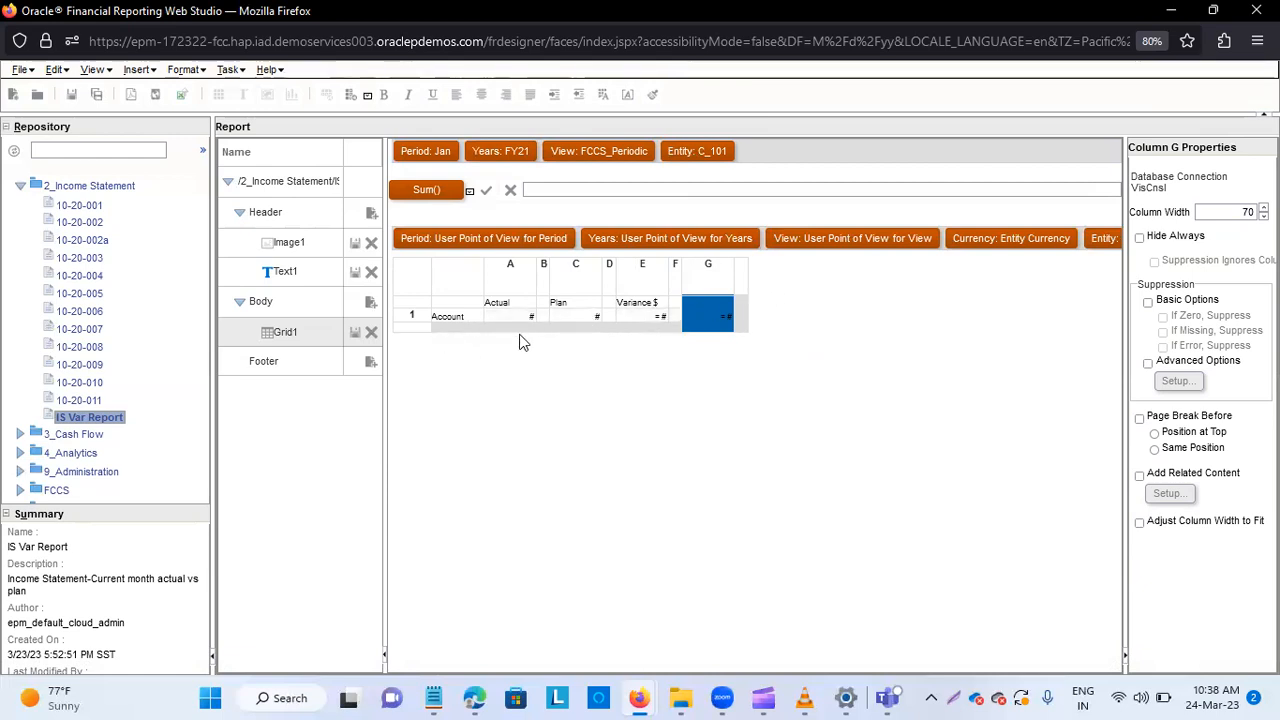
left_click(717, 303)
left_click(1148, 275)
left_click(1197, 307)
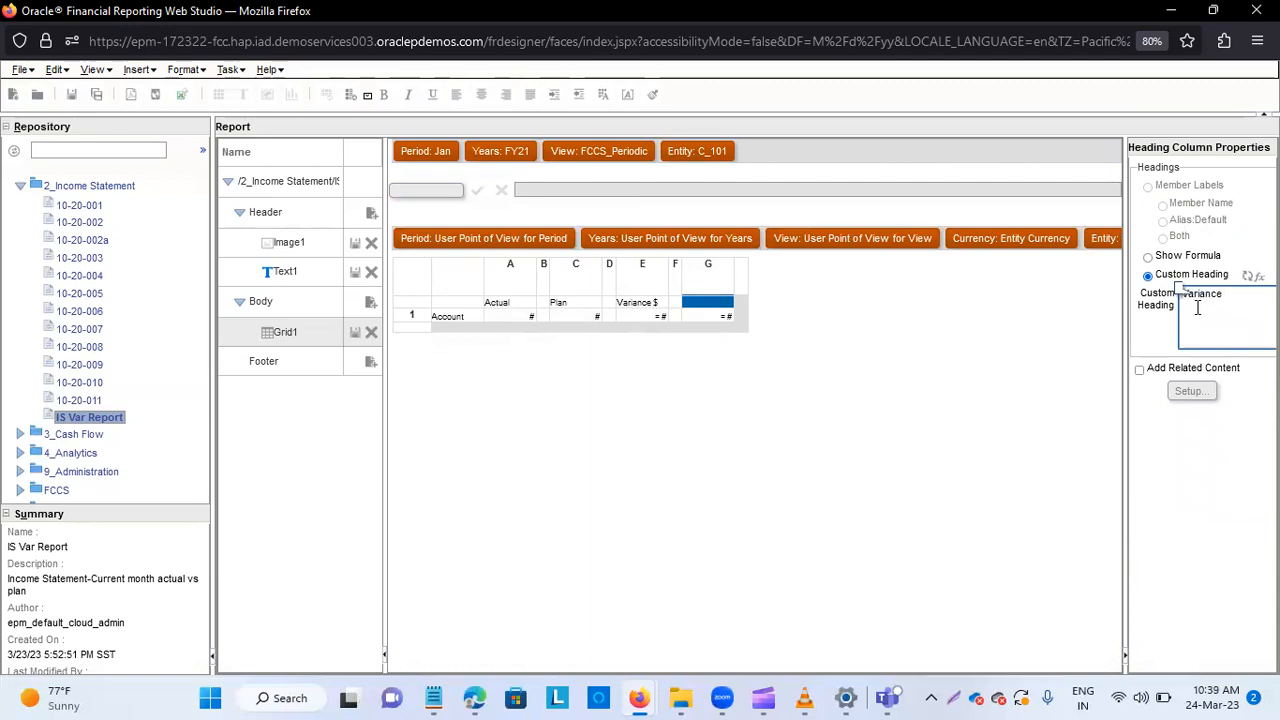
type("%")
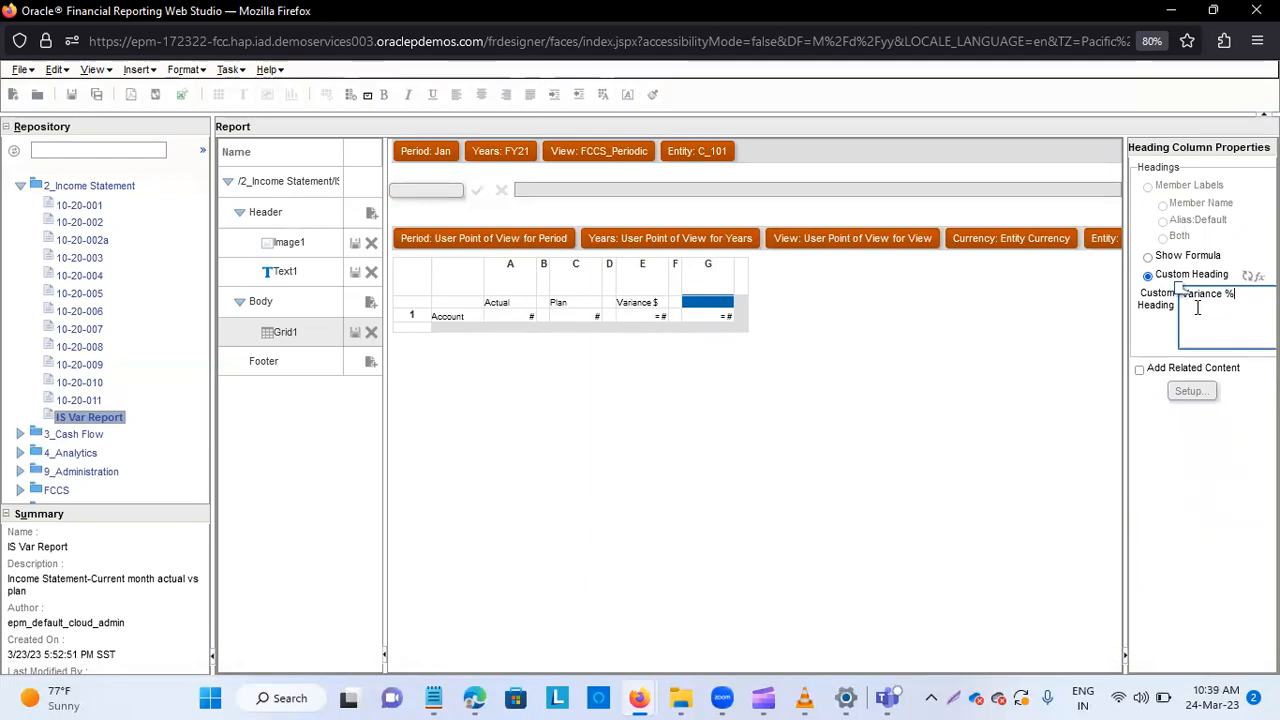
Commit the Variance % heading, then open member selection for row 1's Account heading and expand the Account hierarchy.
left_click(937, 390)
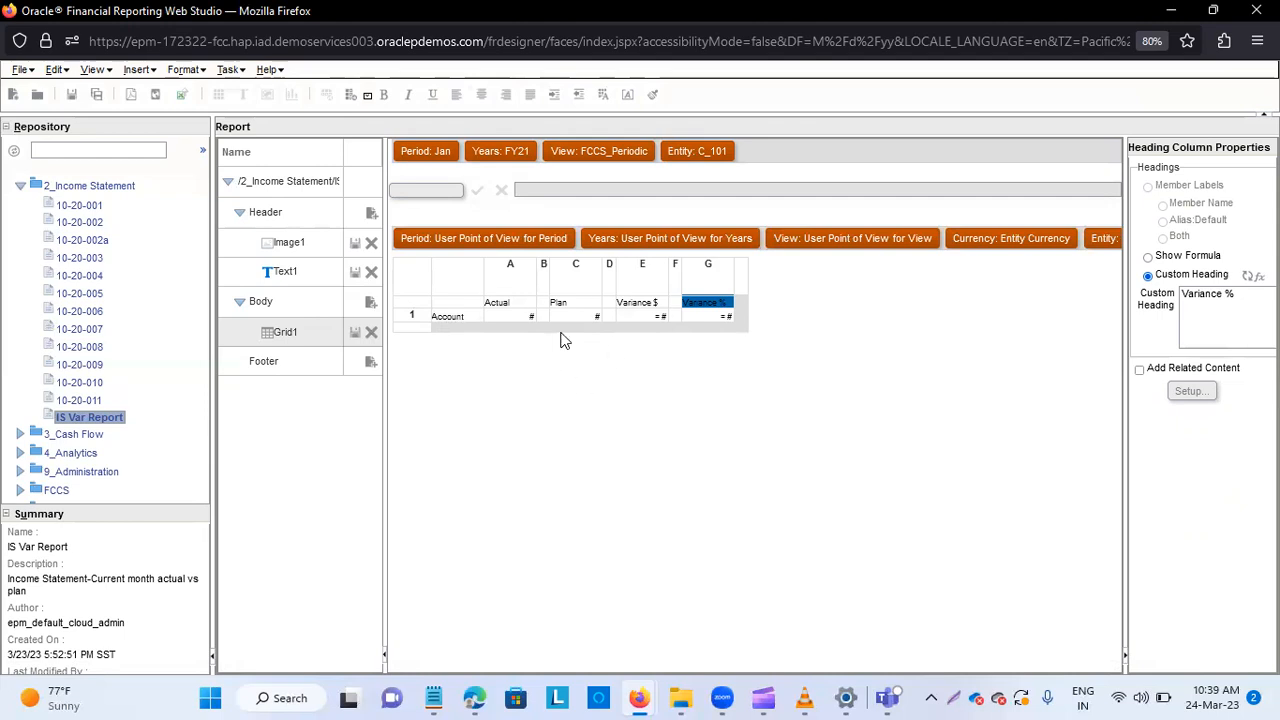
left_click(455, 318)
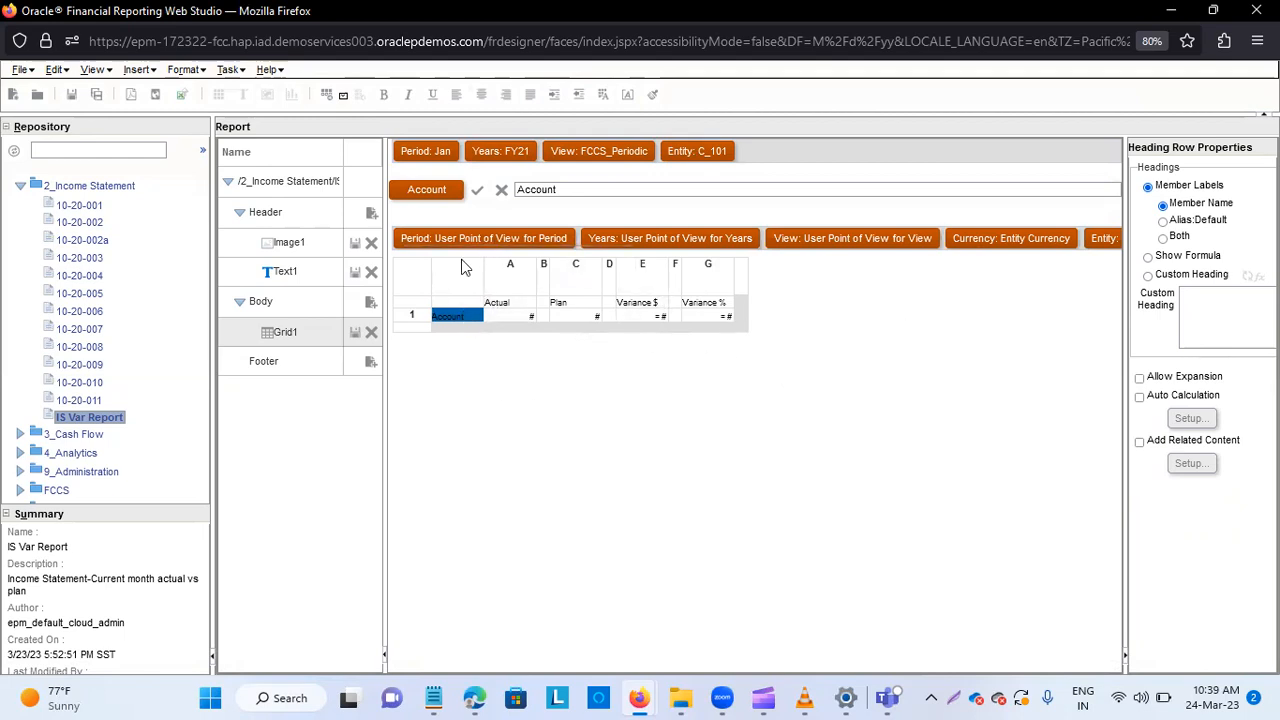
left_click(436, 191)
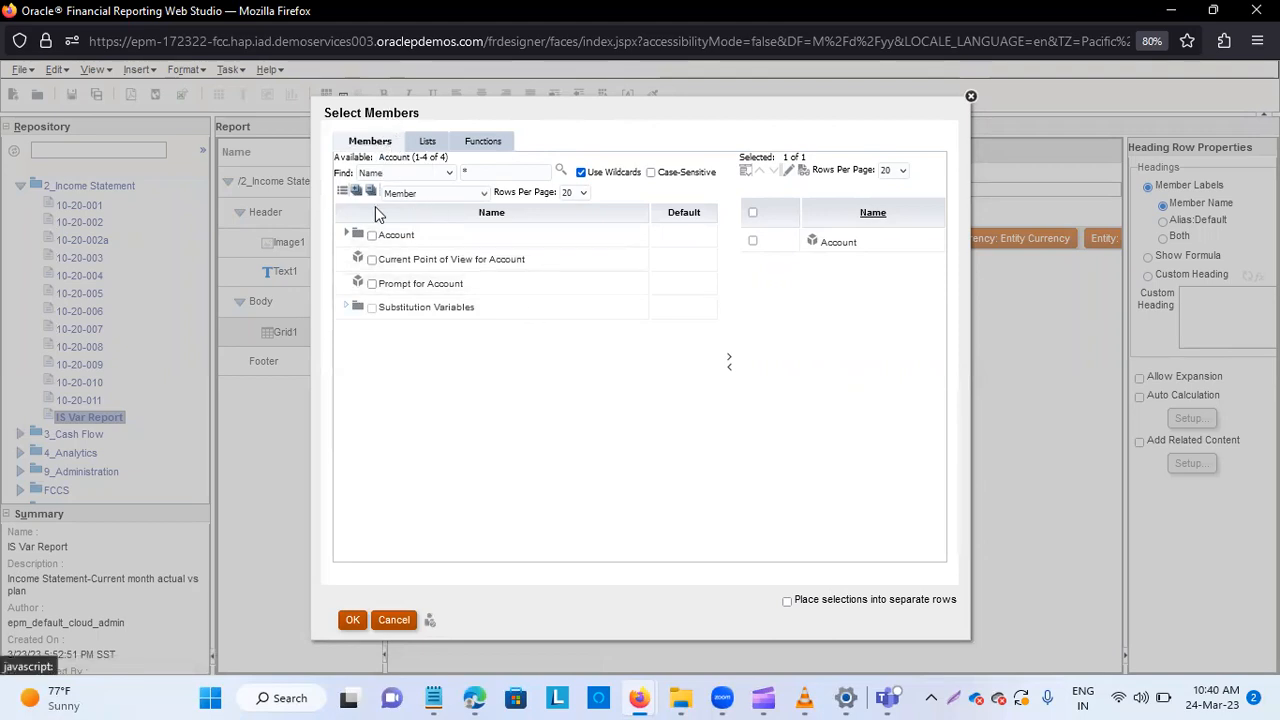
left_click(346, 233)
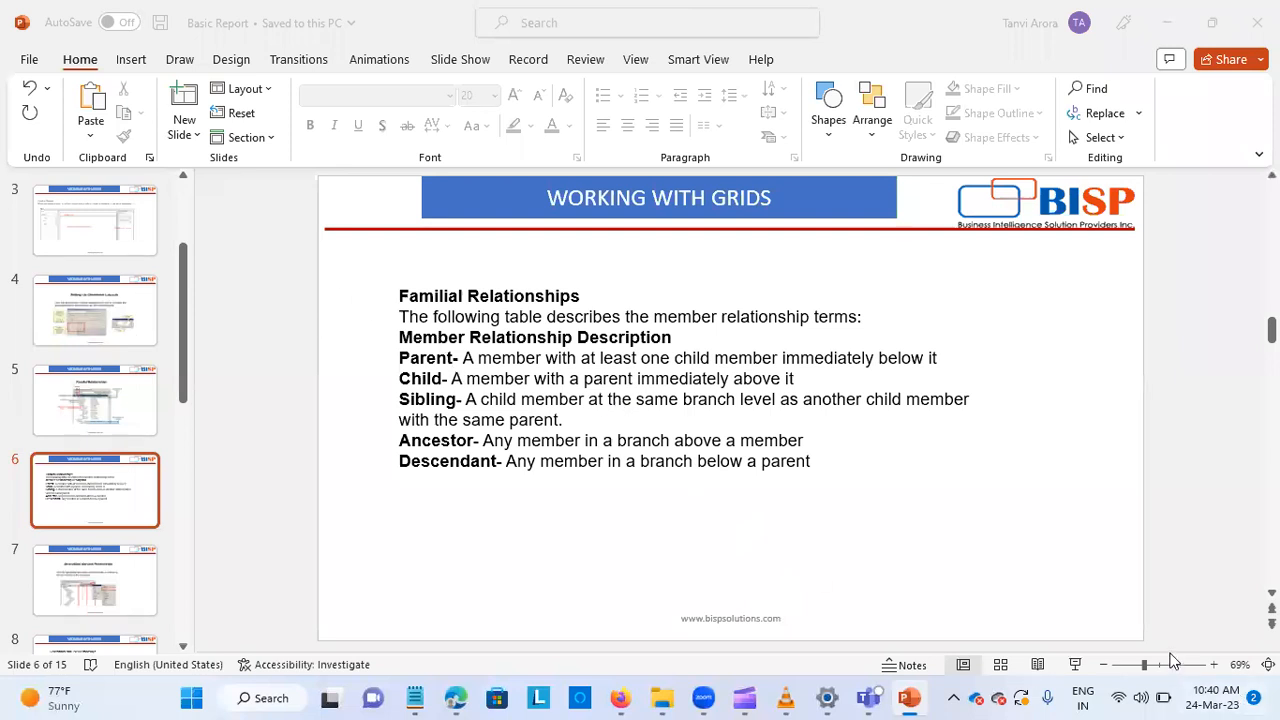
Switch to PowerPoint and review the slides on familial, generational and level relationships as a slide show, then end the show.
left_click(1074, 667)
left_click(1074, 667)
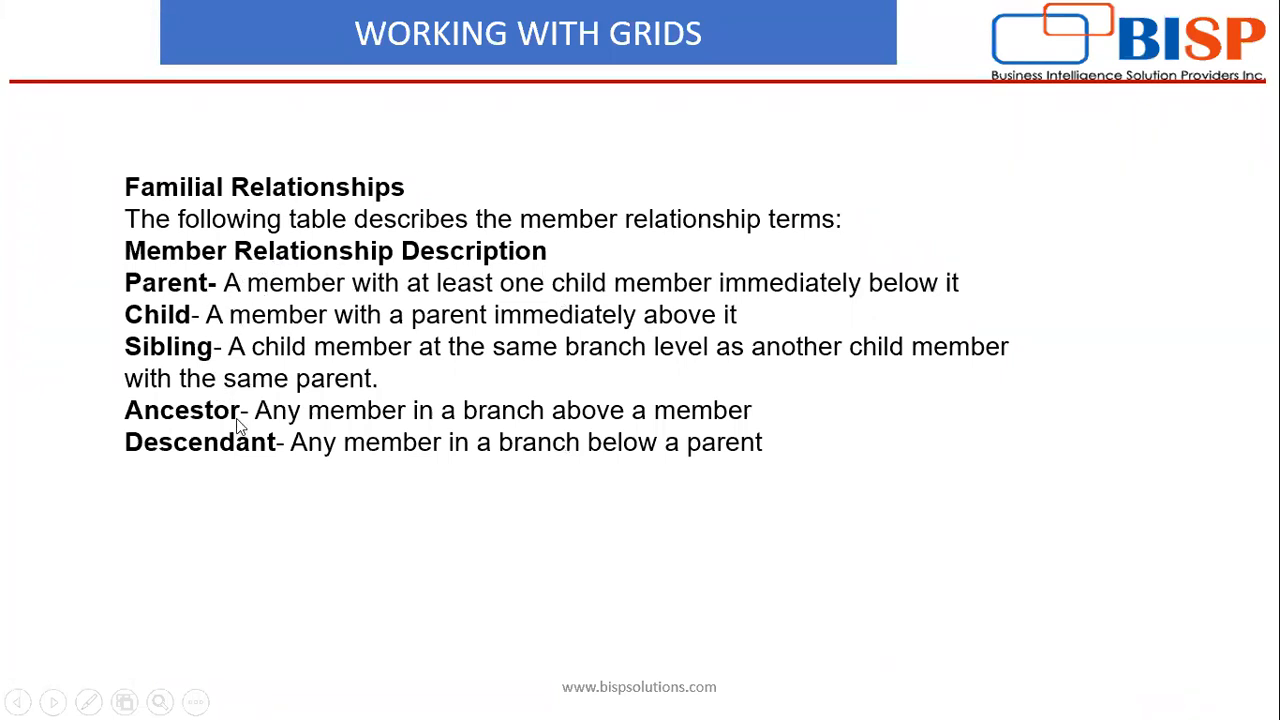
left_click(592, 385)
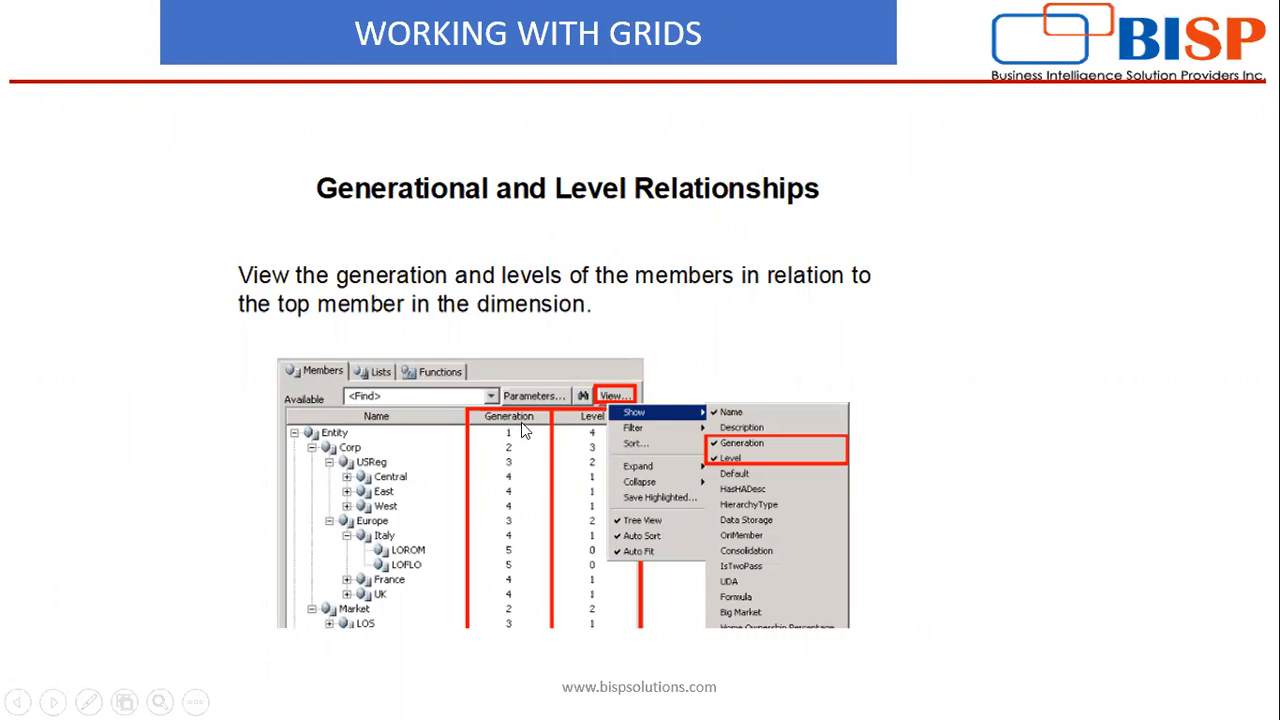
left_click(570, 466)
left_click(570, 458)
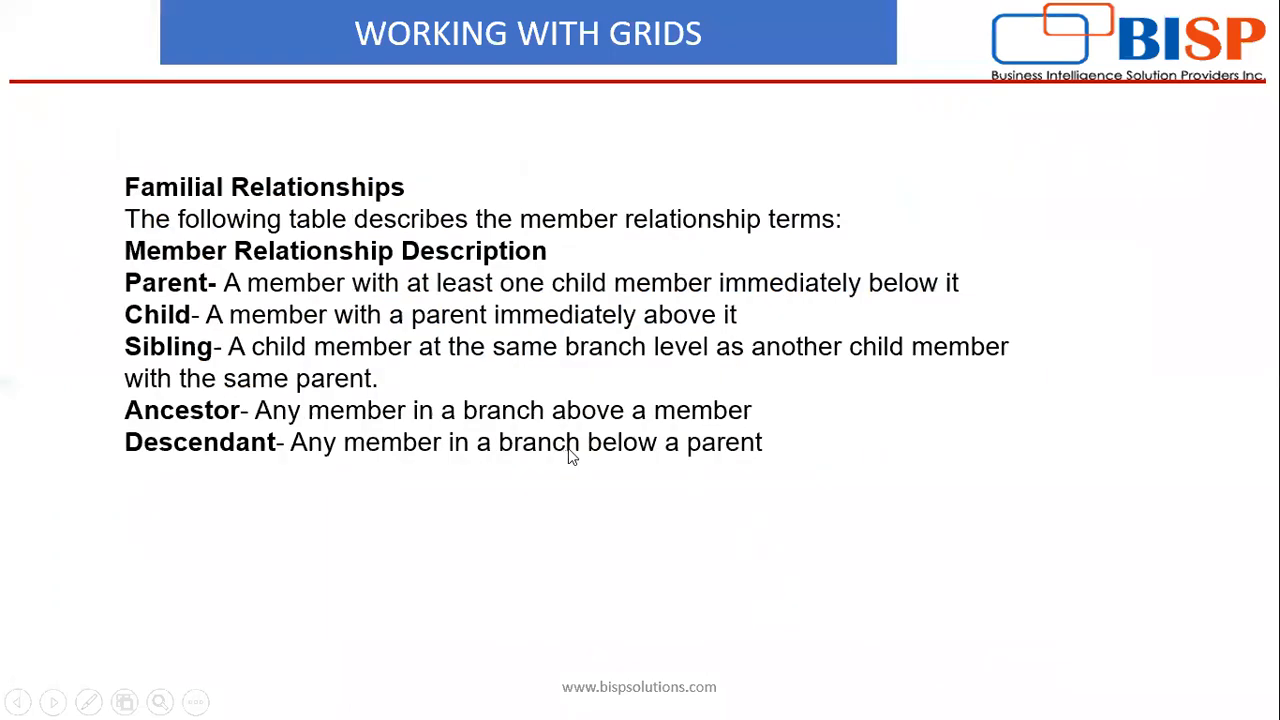
left_click(568, 450)
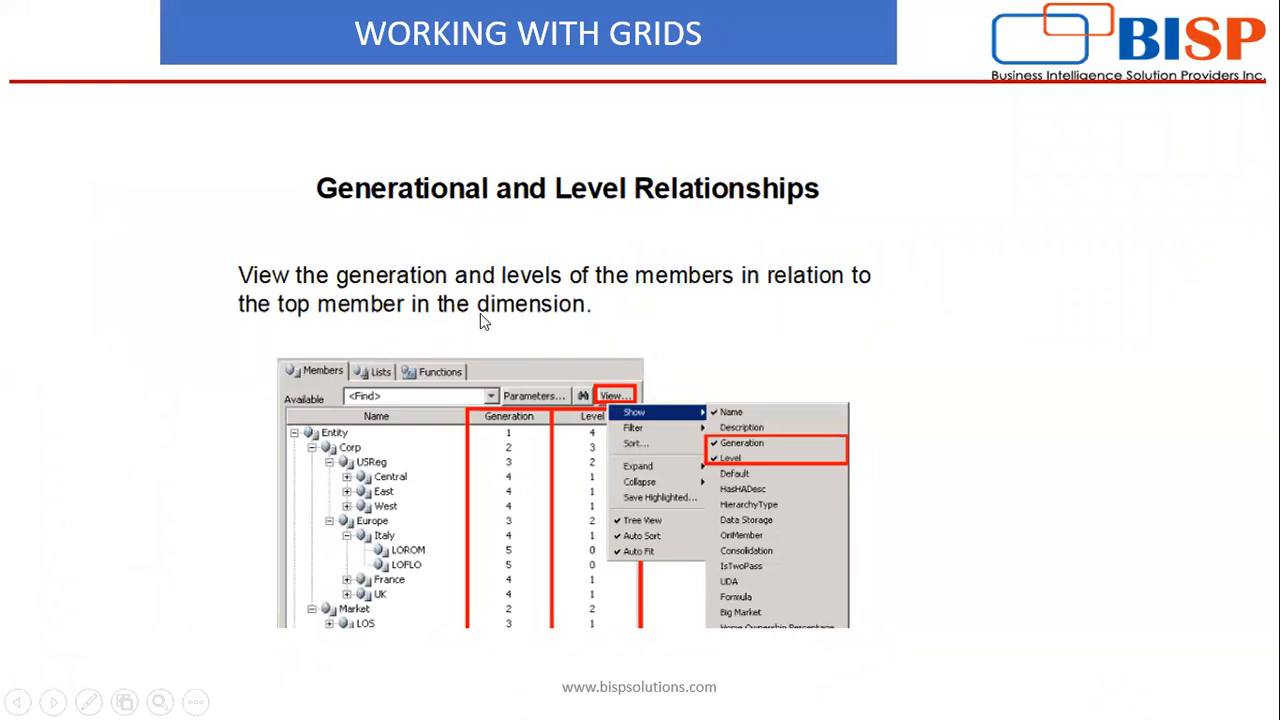
left_click(532, 350)
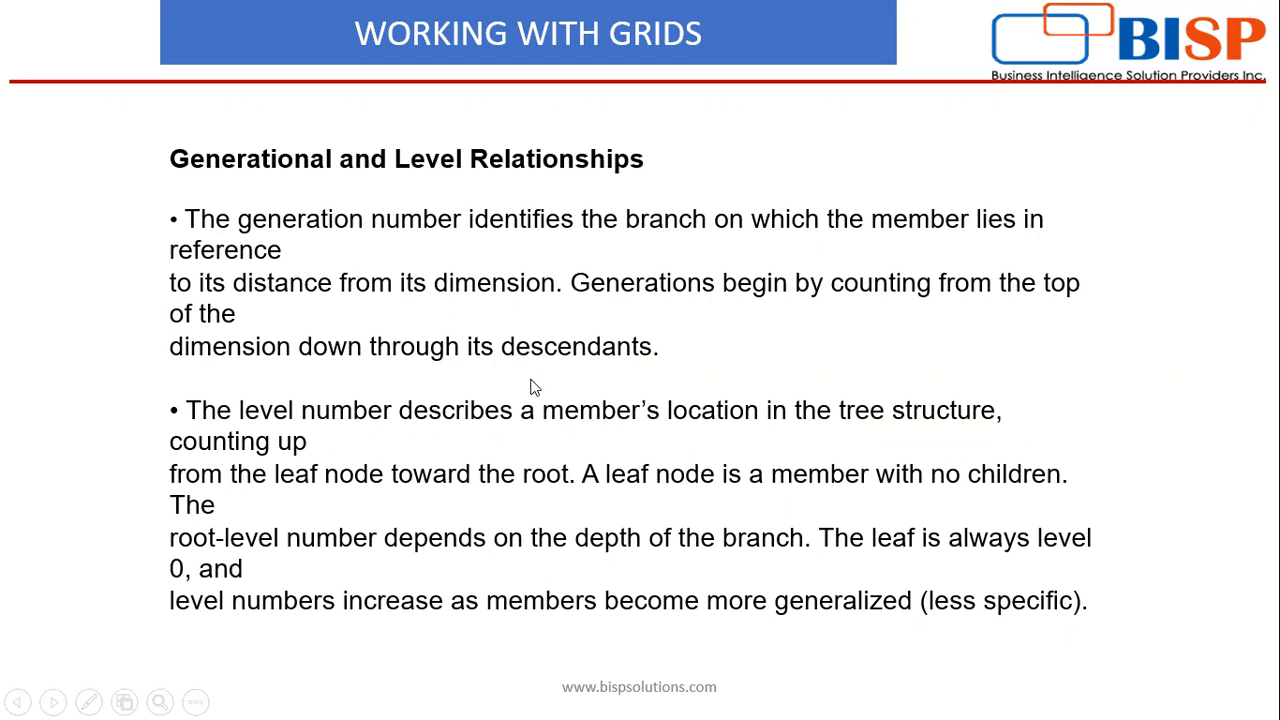
key("Escape")
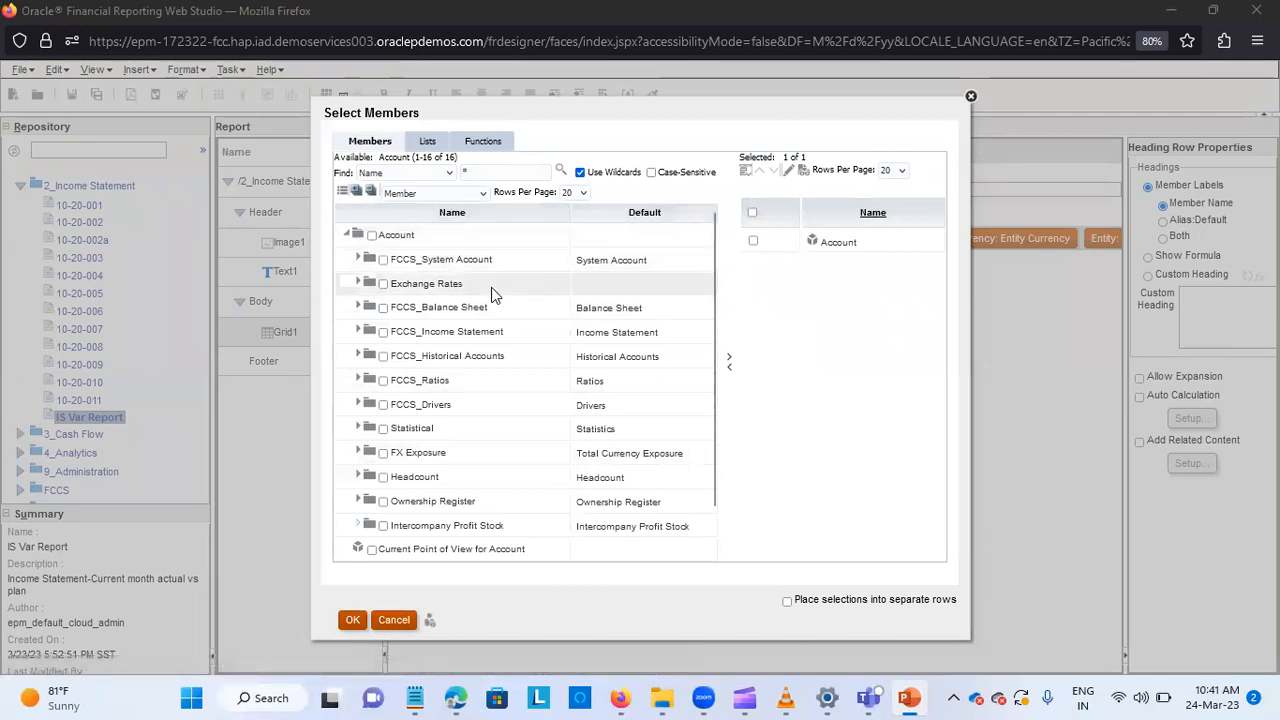
Expand FCCS_System Account and Exchange Rates in the Financial Reporting Web Studio member selection to examine their child members.
left_click(357, 257)
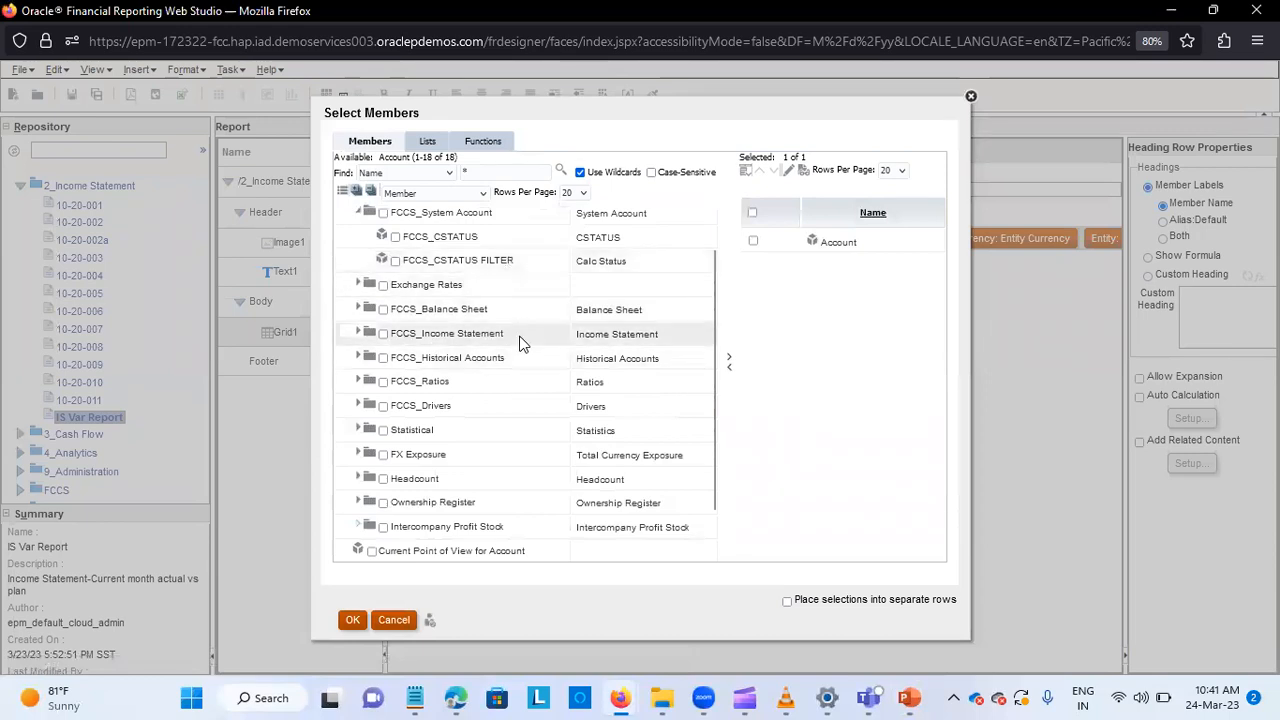
scroll(450, 320, "up", 2)
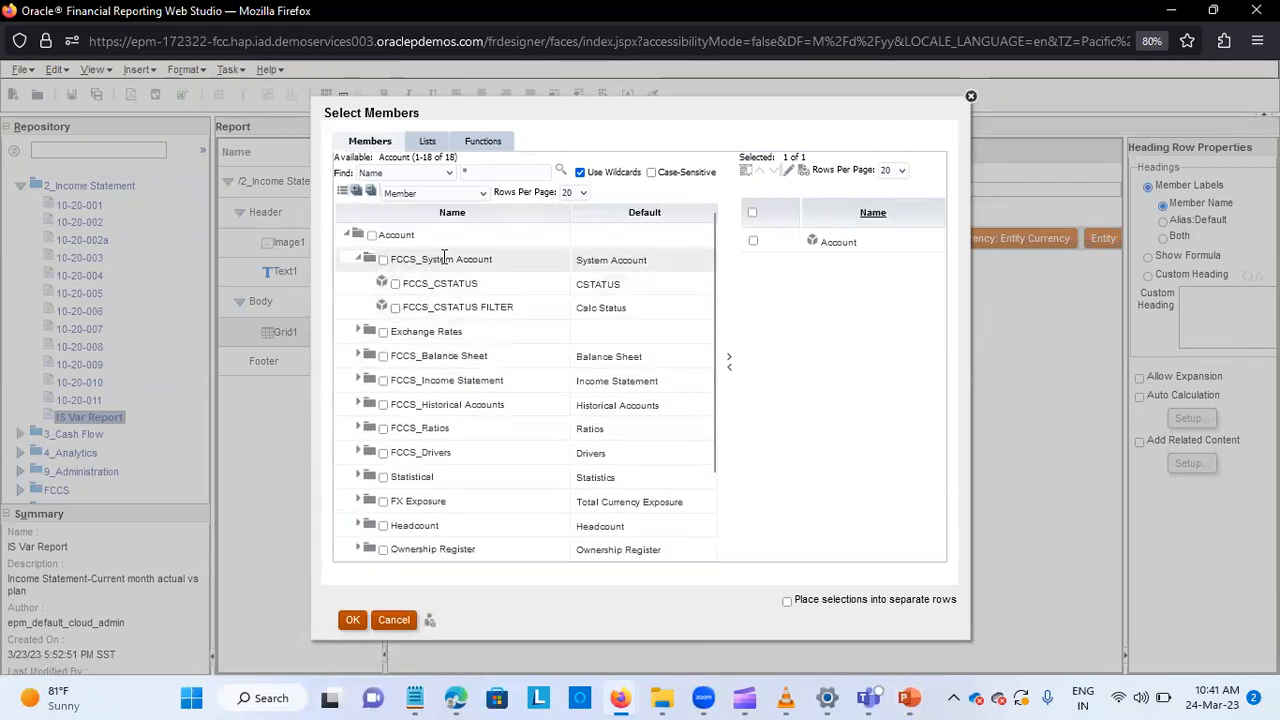
left_click(358, 330)
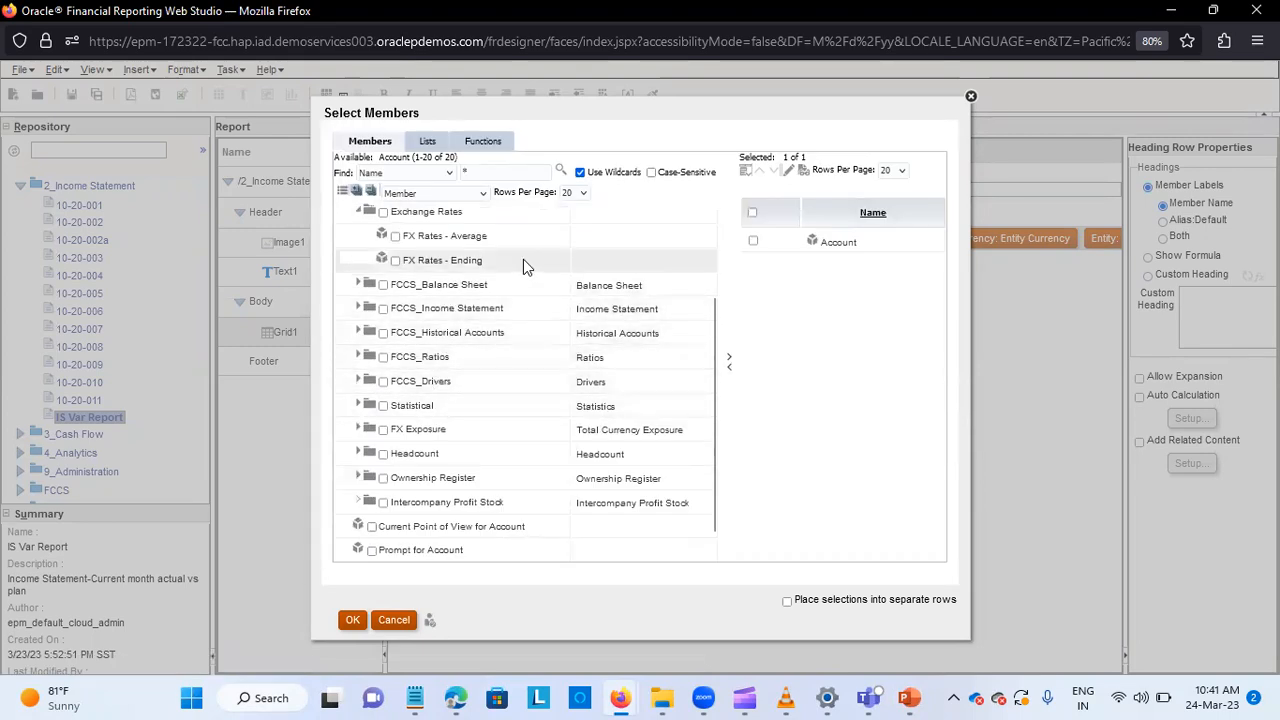
scroll(540, 409, "up", 3)
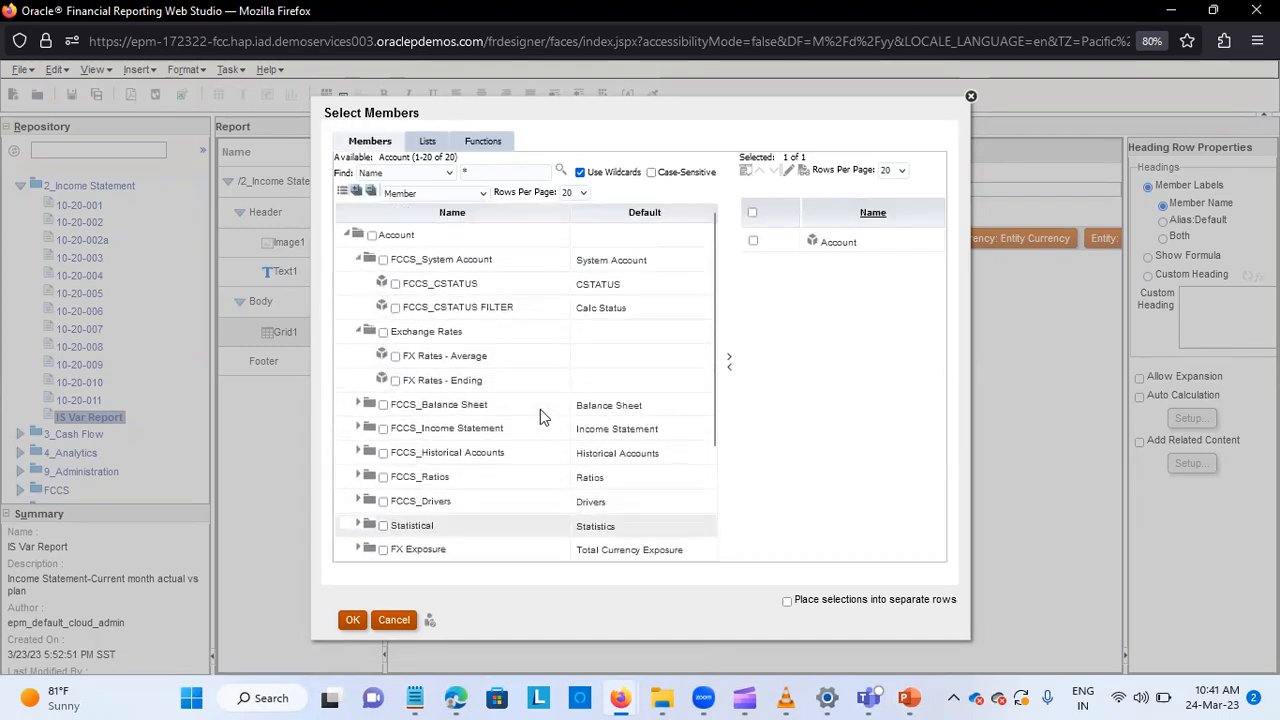
Set the member search criterion to Generation and reopen the available search criteria.
left_click(450, 174)
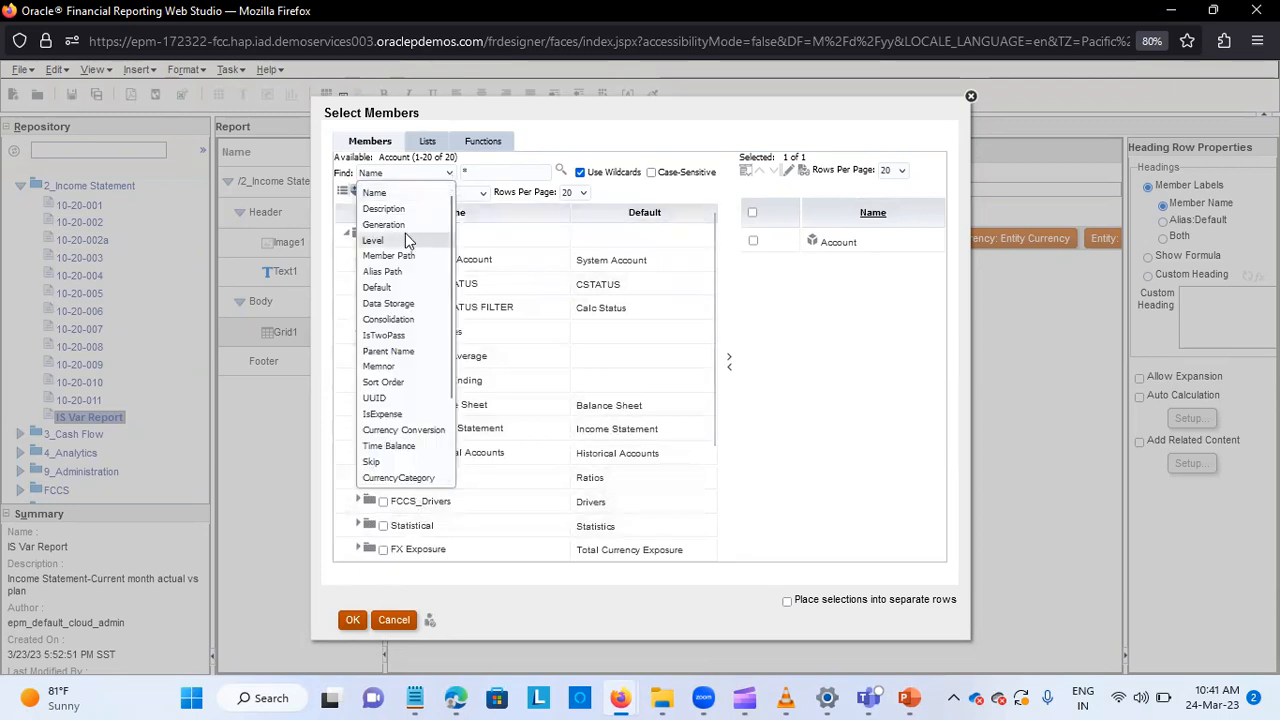
left_click(400, 225)
left_click(445, 176)
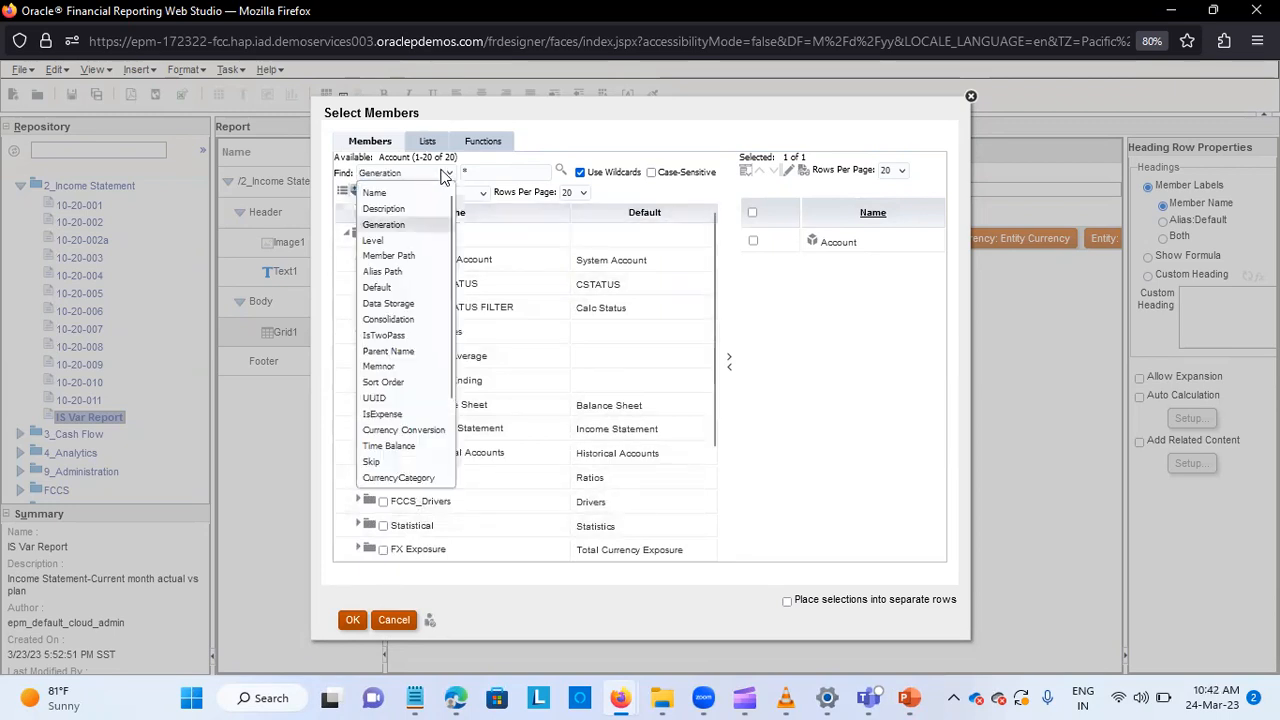
Show the Generation and Level columns in the account member list to examine the hierarchy's generations and levels.
left_click(401, 228)
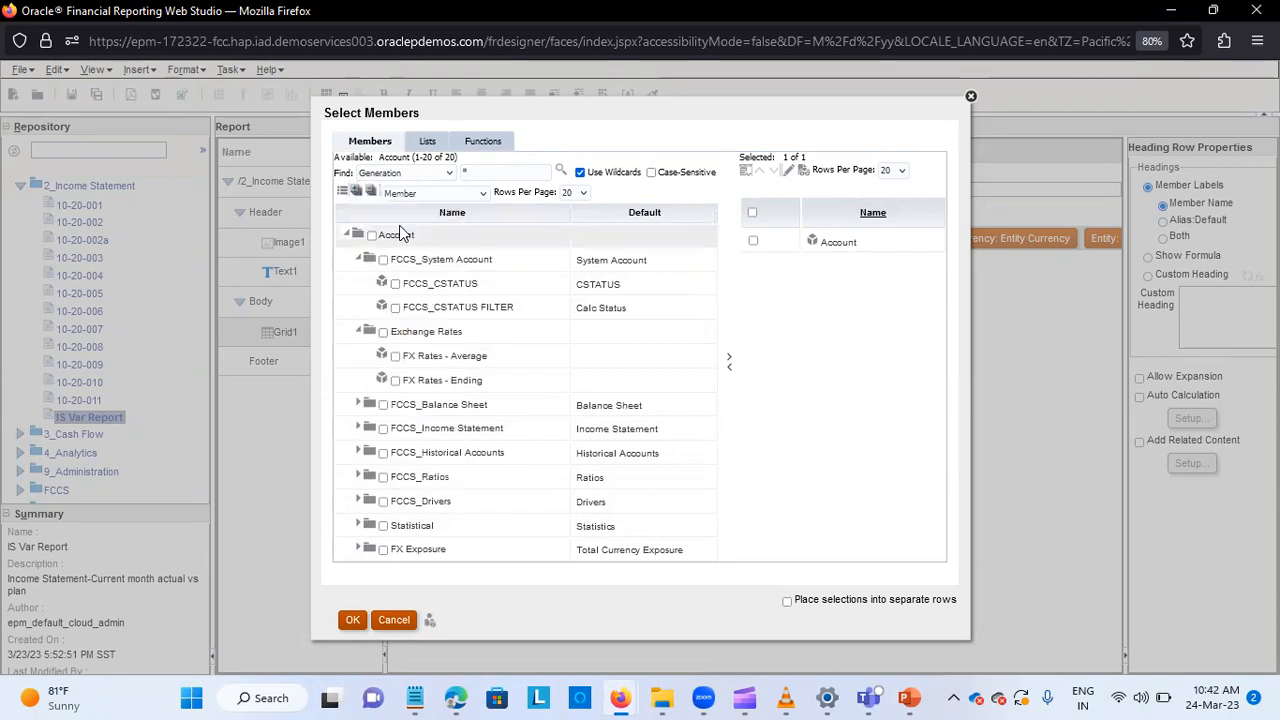
left_click(343, 191)
left_click(380, 248)
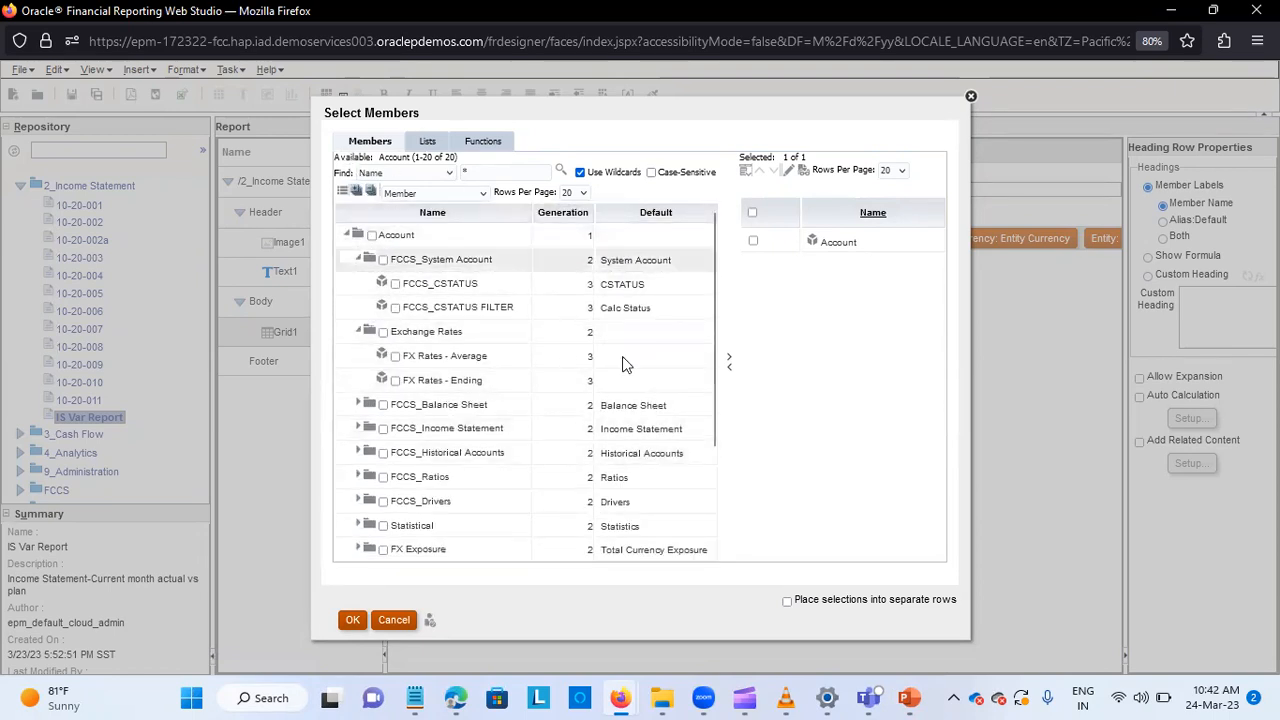
left_click(342, 191)
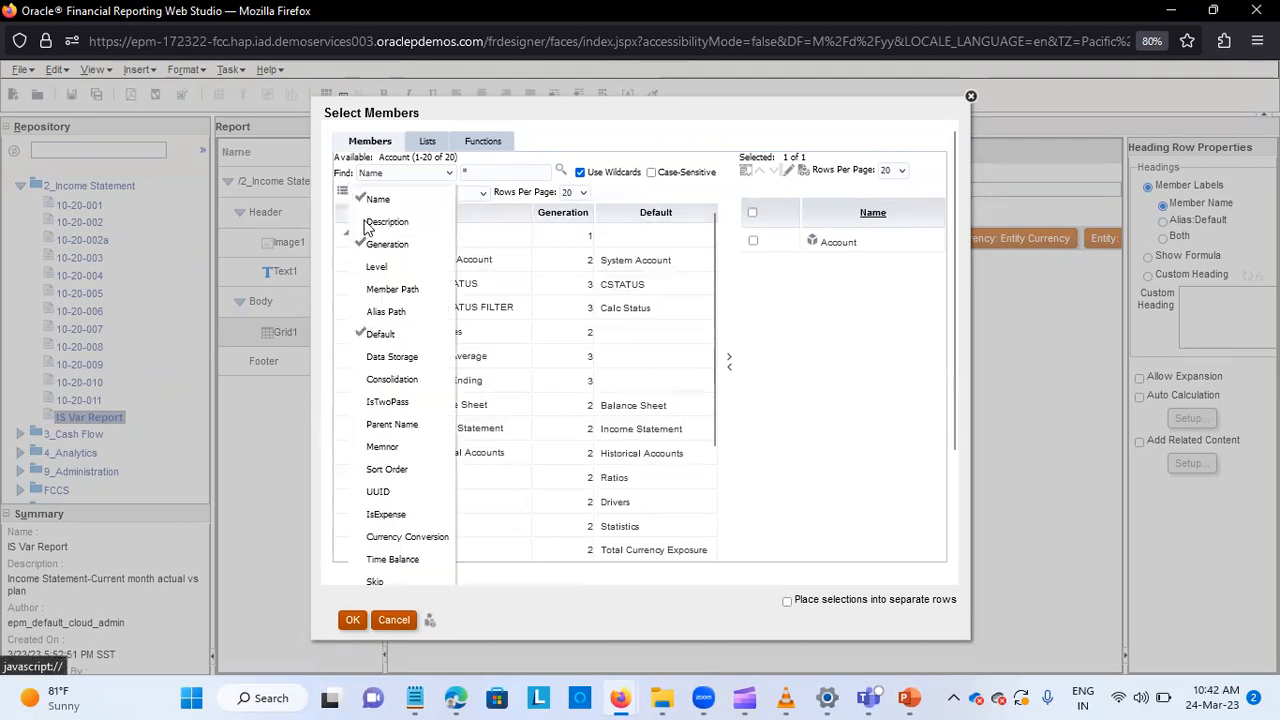
left_click(377, 267)
scroll(643, 259, "down", 2)
scroll(625, 347, "up", 2)
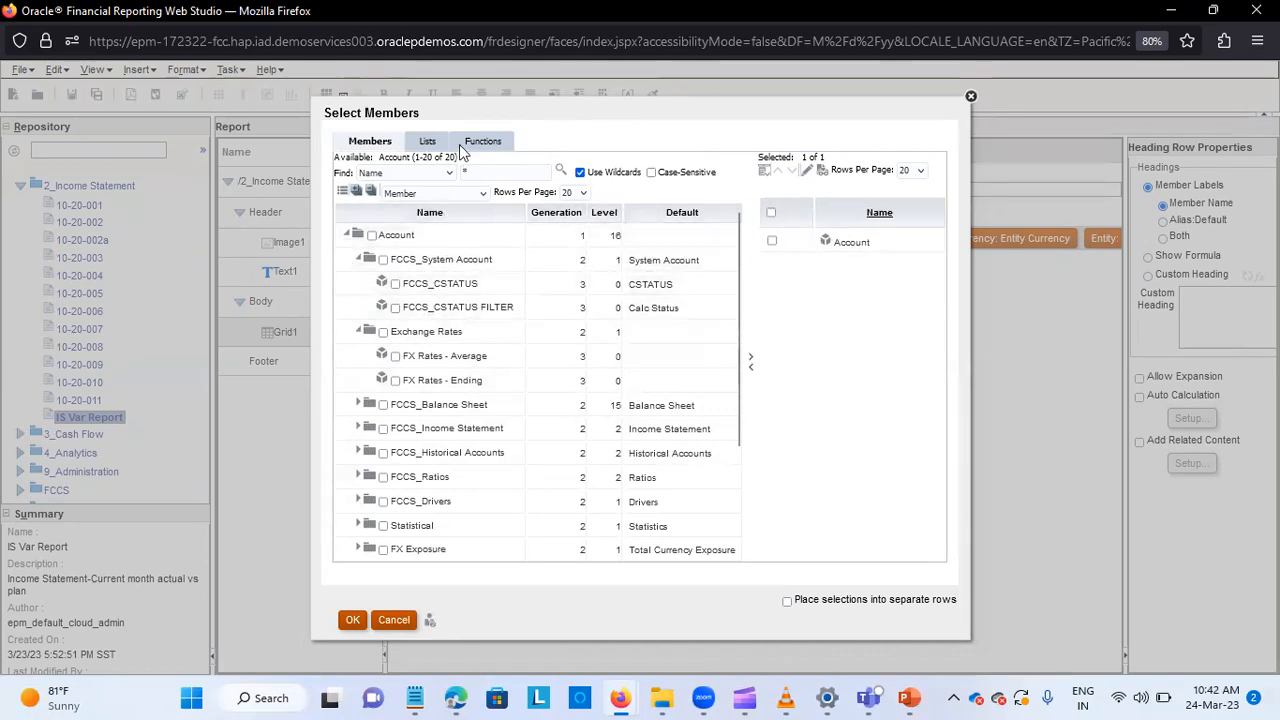
Review the lists and functions available for the Account dimension, and leave the member selection without changing it.
left_click(430, 145)
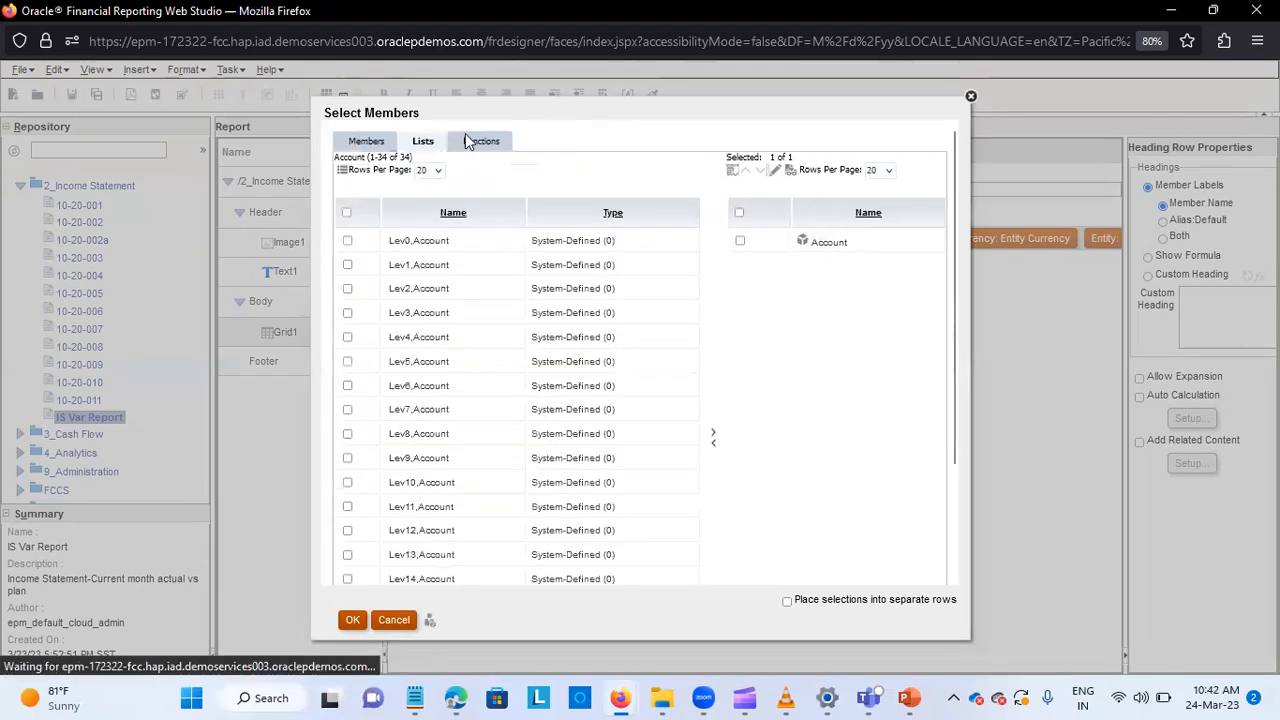
left_click(488, 142)
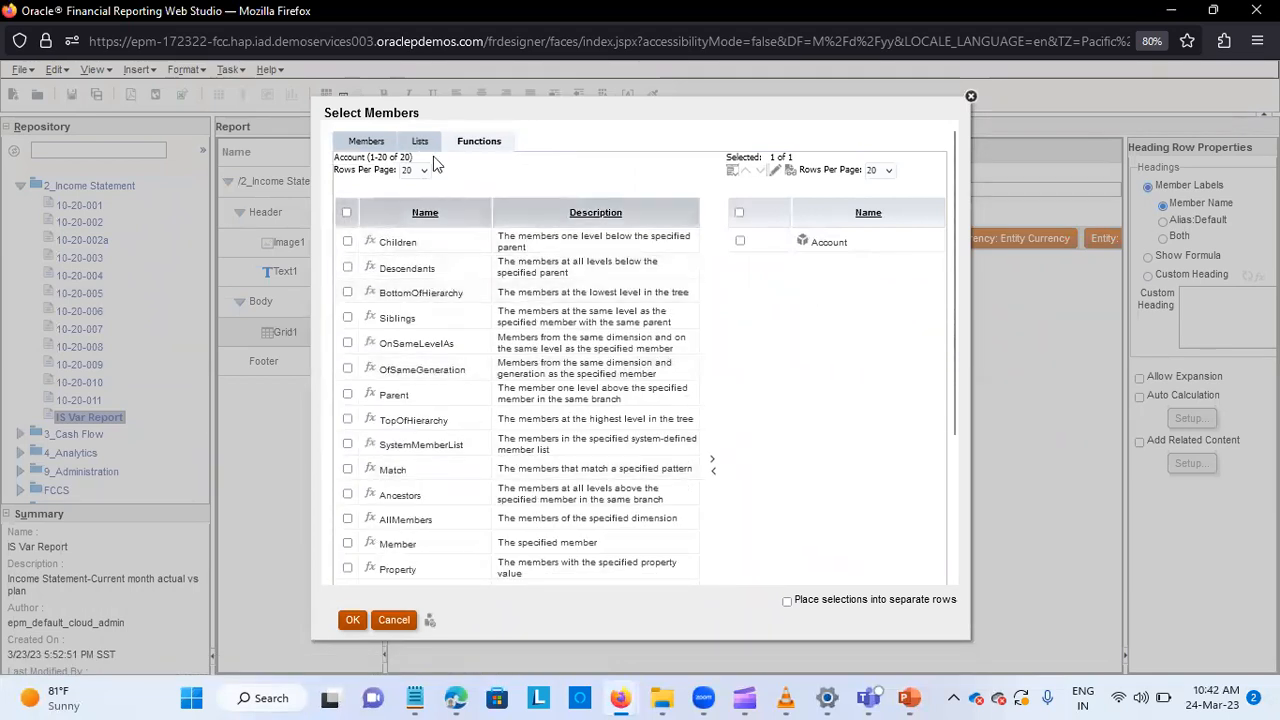
left_click(366, 142)
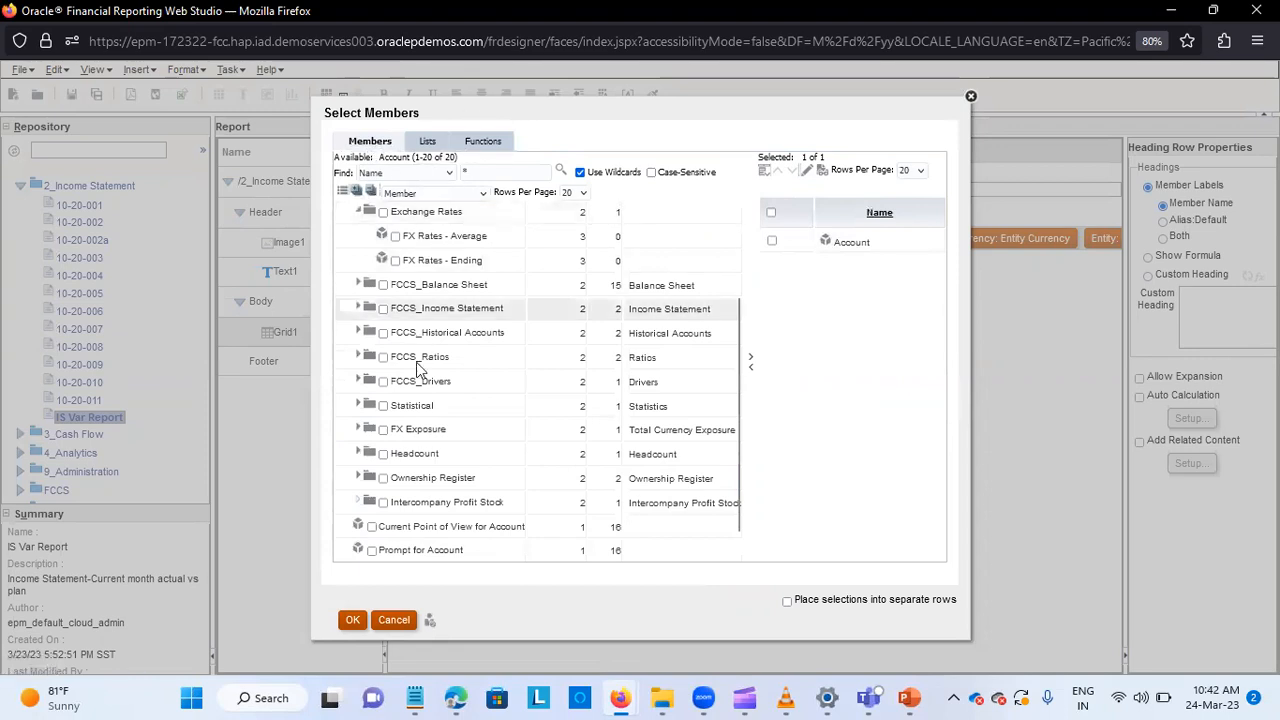
left_click(394, 620)
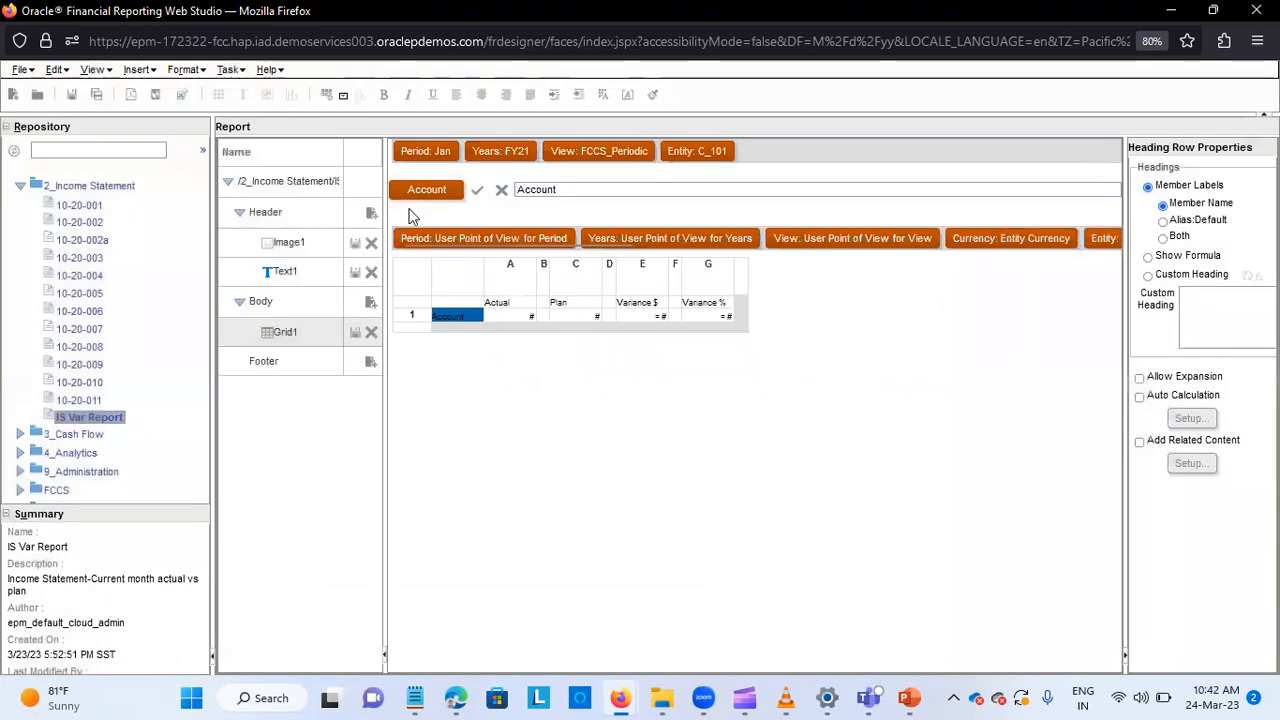
Browse the Account hierarchy from FCCS_Balance Sheet through Total Liabilities and Equity and Total Equity to FCCS_Owners Equity, leaving the selection unchanged.
left_click(430, 190)
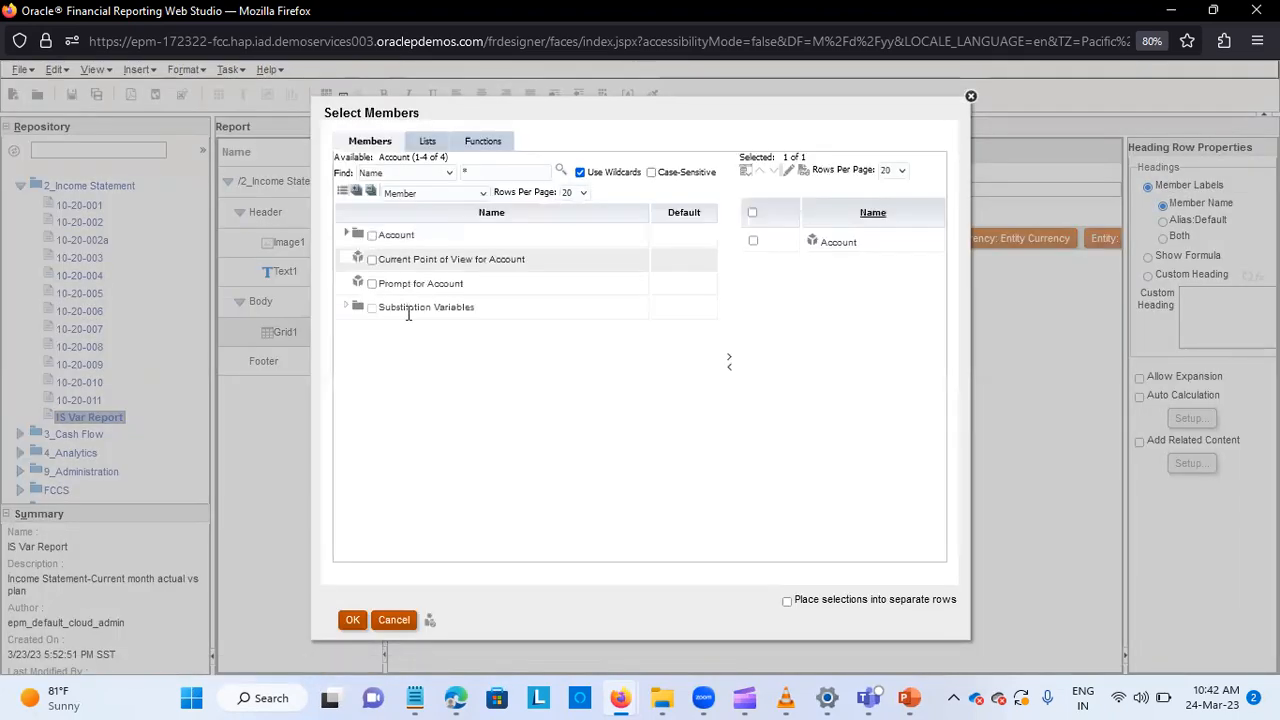
left_click(347, 234)
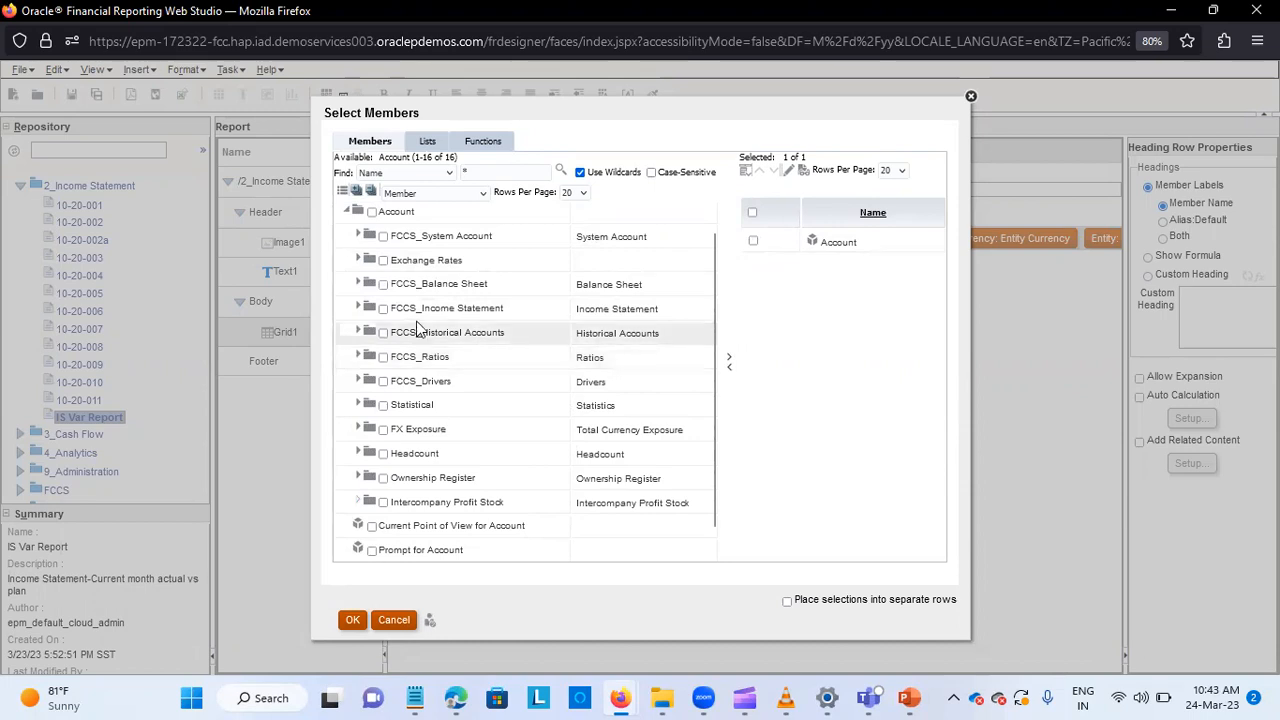
left_click(370, 289)
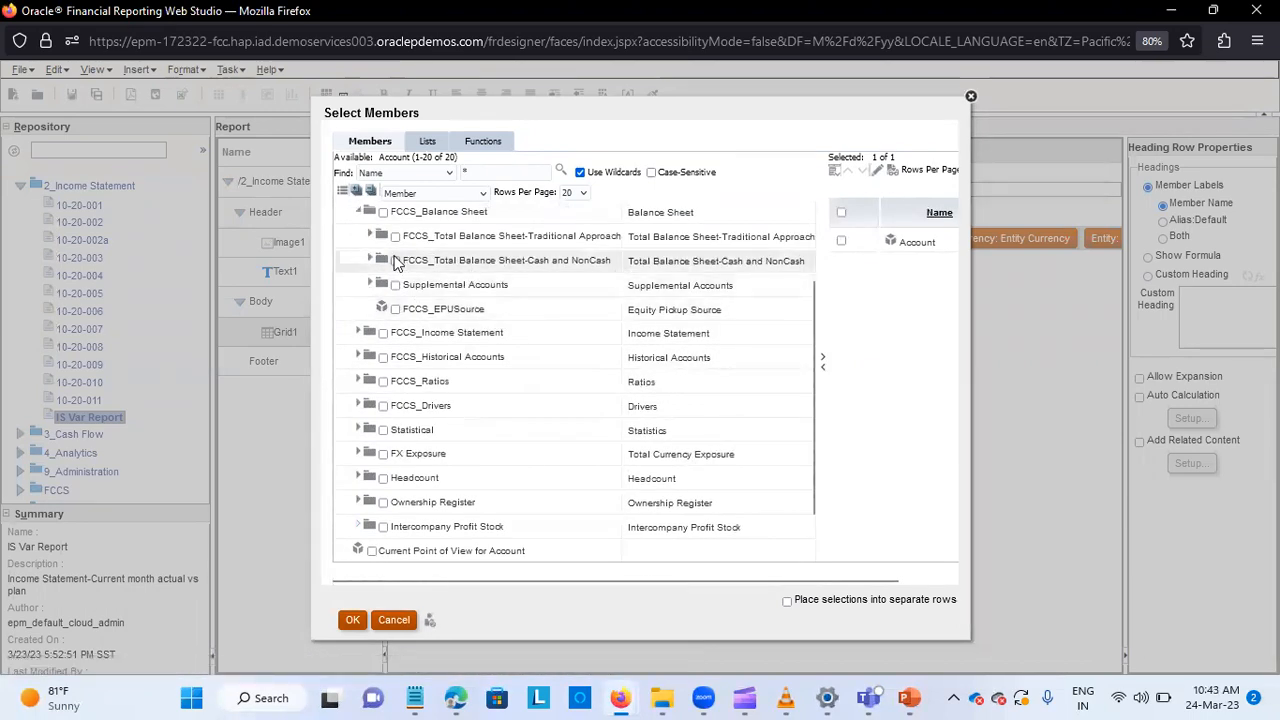
left_click(370, 236)
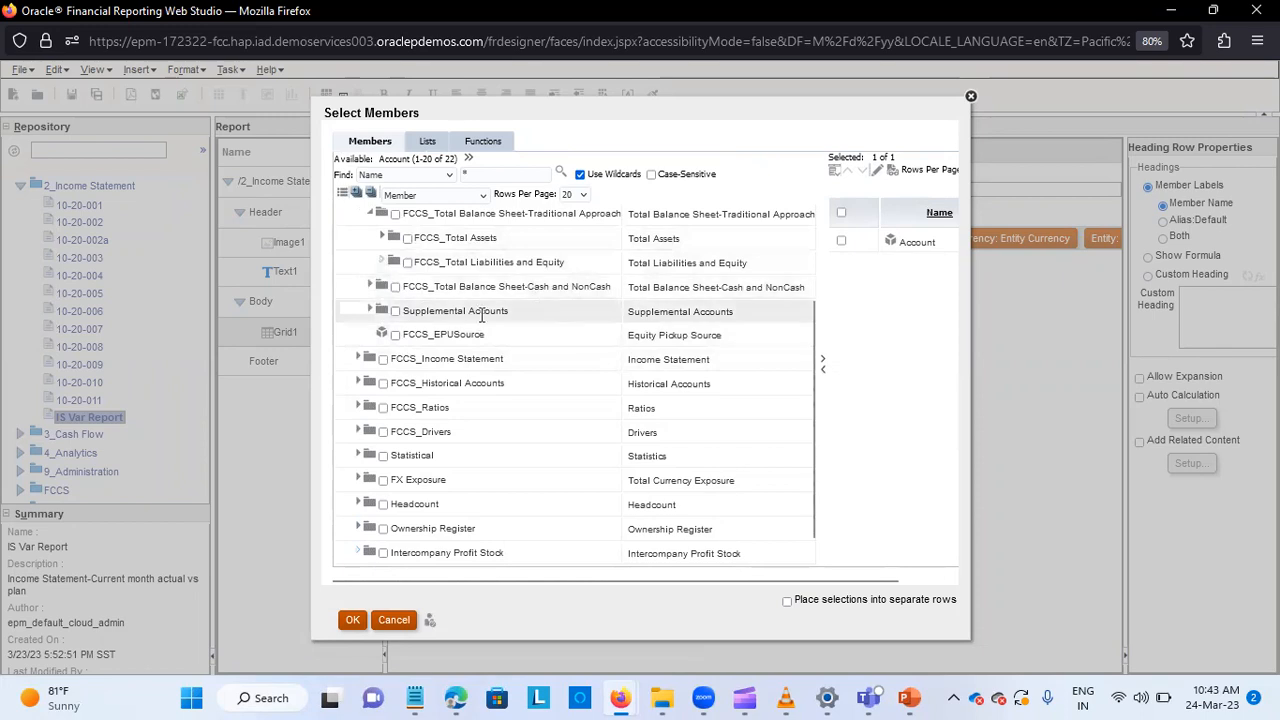
left_click(386, 264)
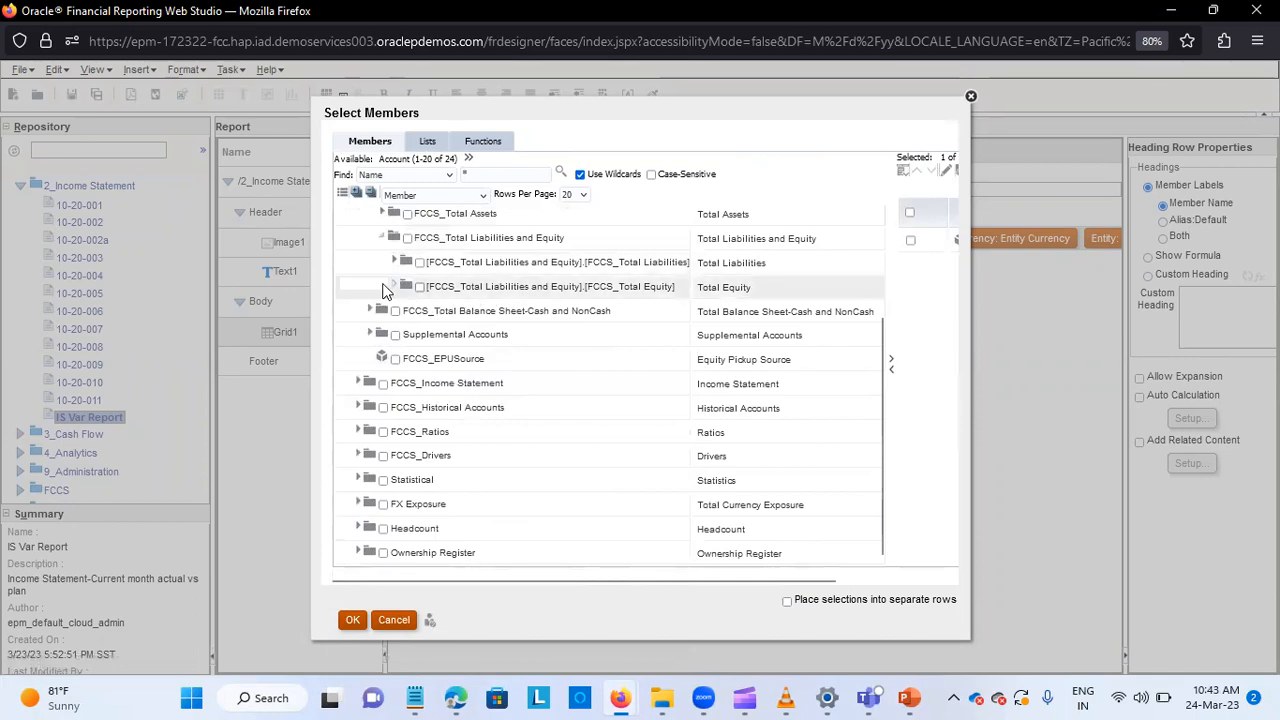
left_click(394, 287)
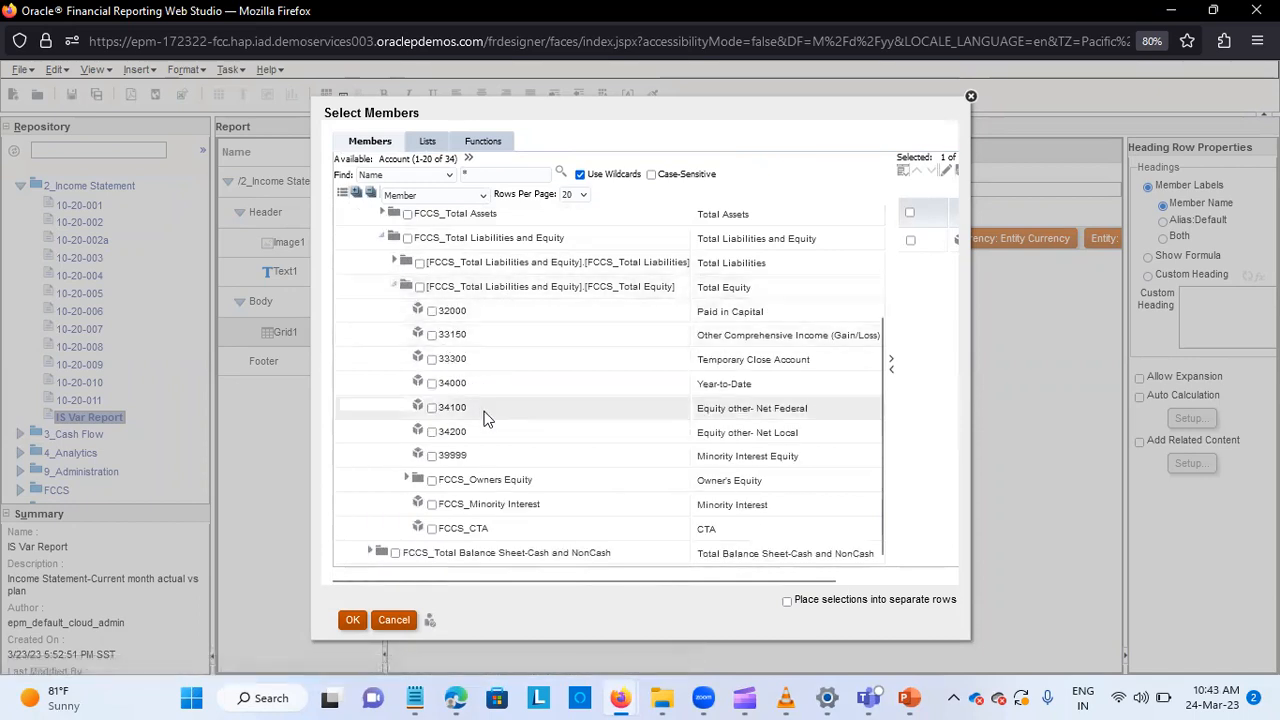
left_click(408, 480)
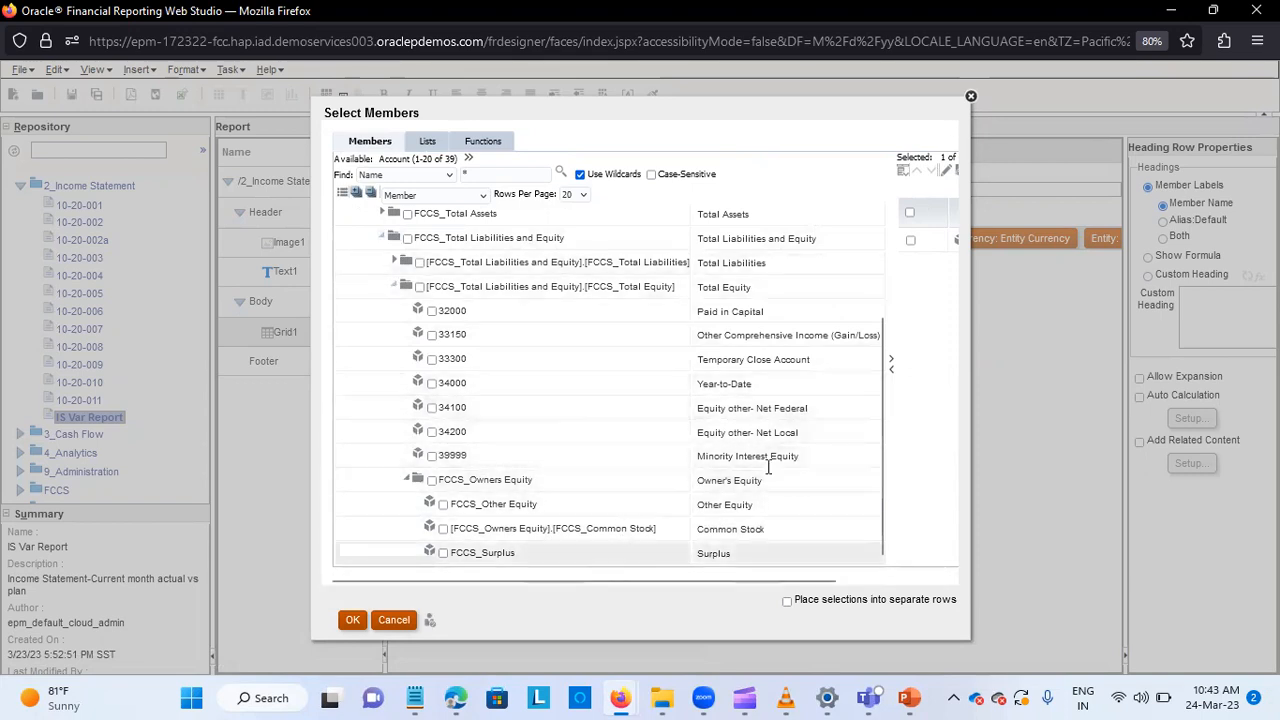
left_click(408, 622)
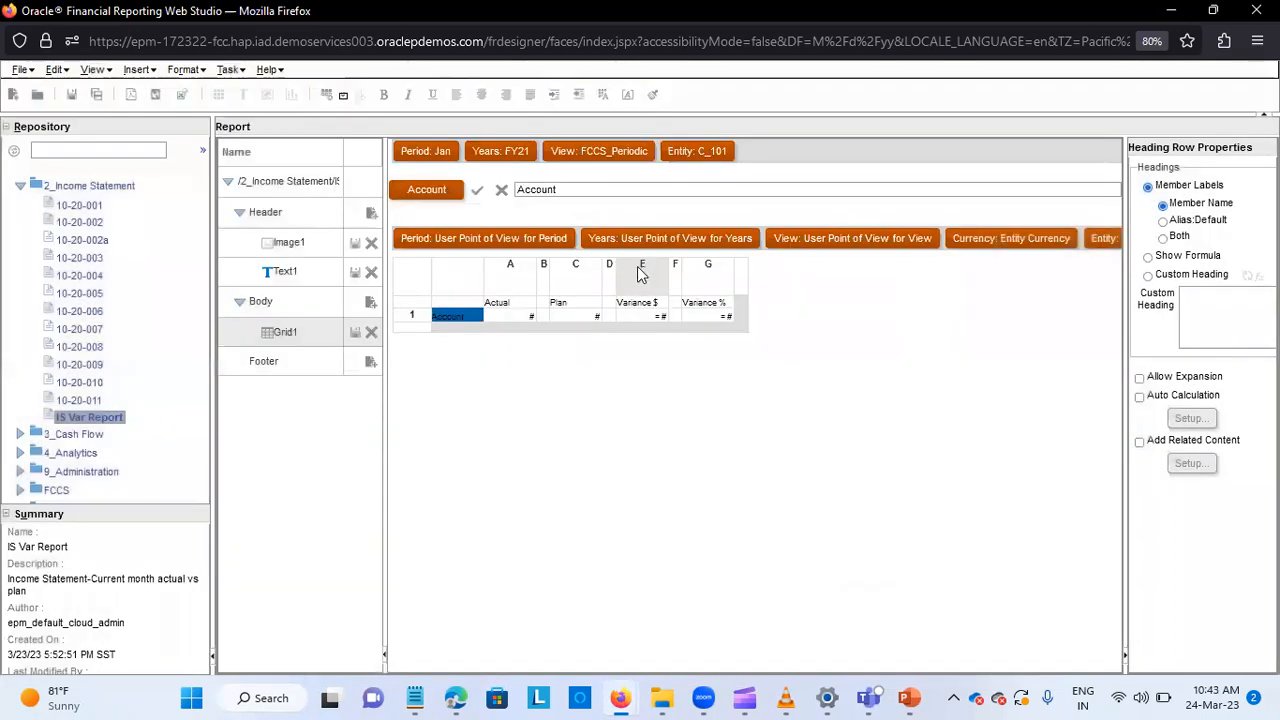
Set the account member formula of row 1 to Children of FCCS_Sales.
left_click(622, 193)
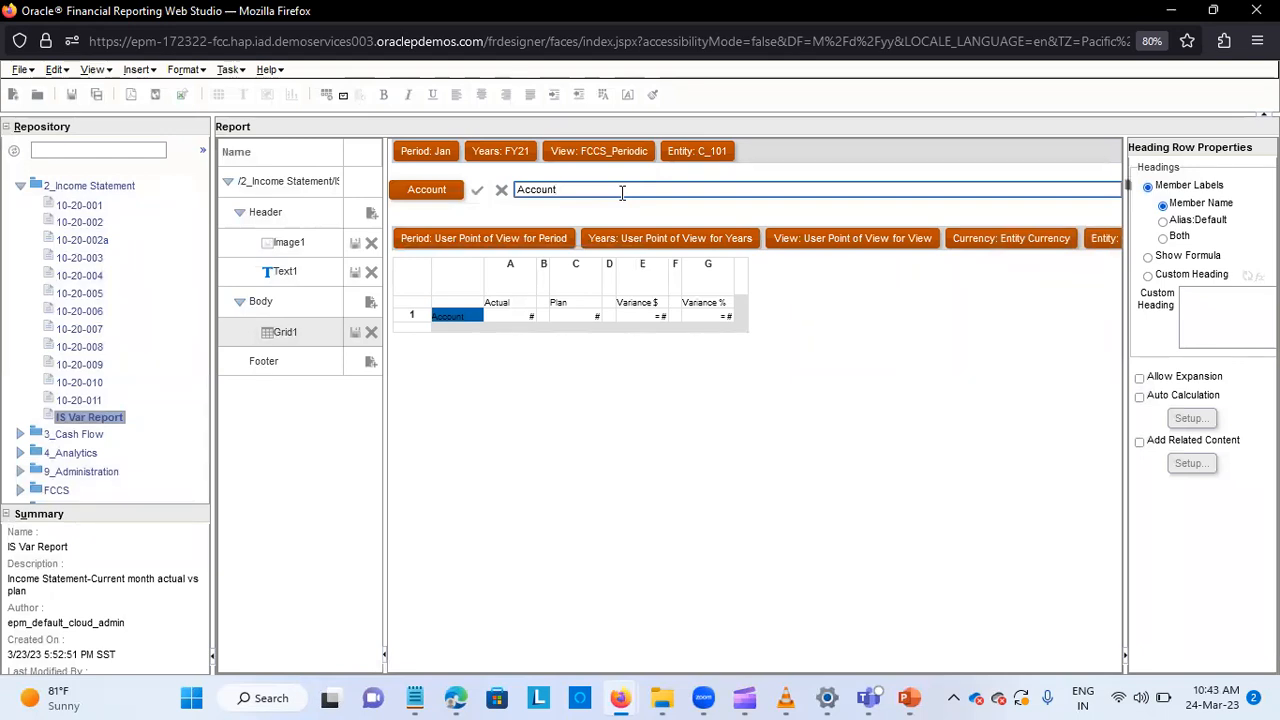
type("Children of FCCS_Sales")
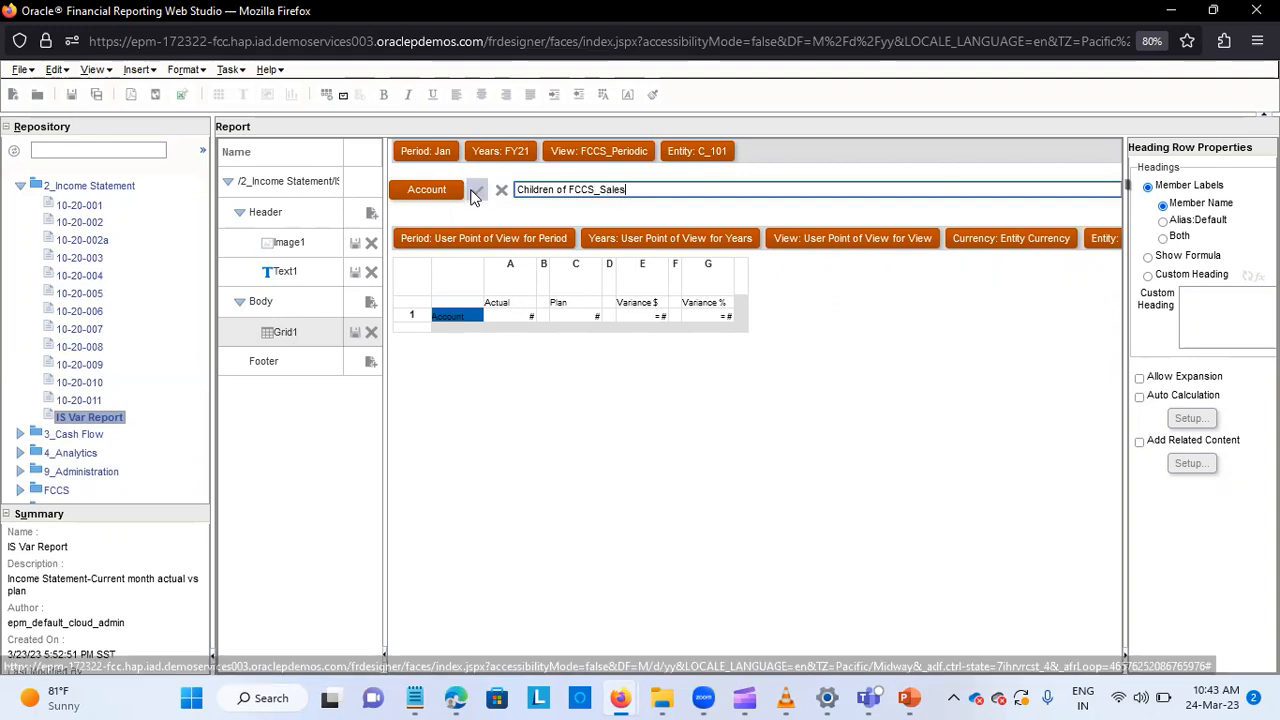
left_click(476, 192)
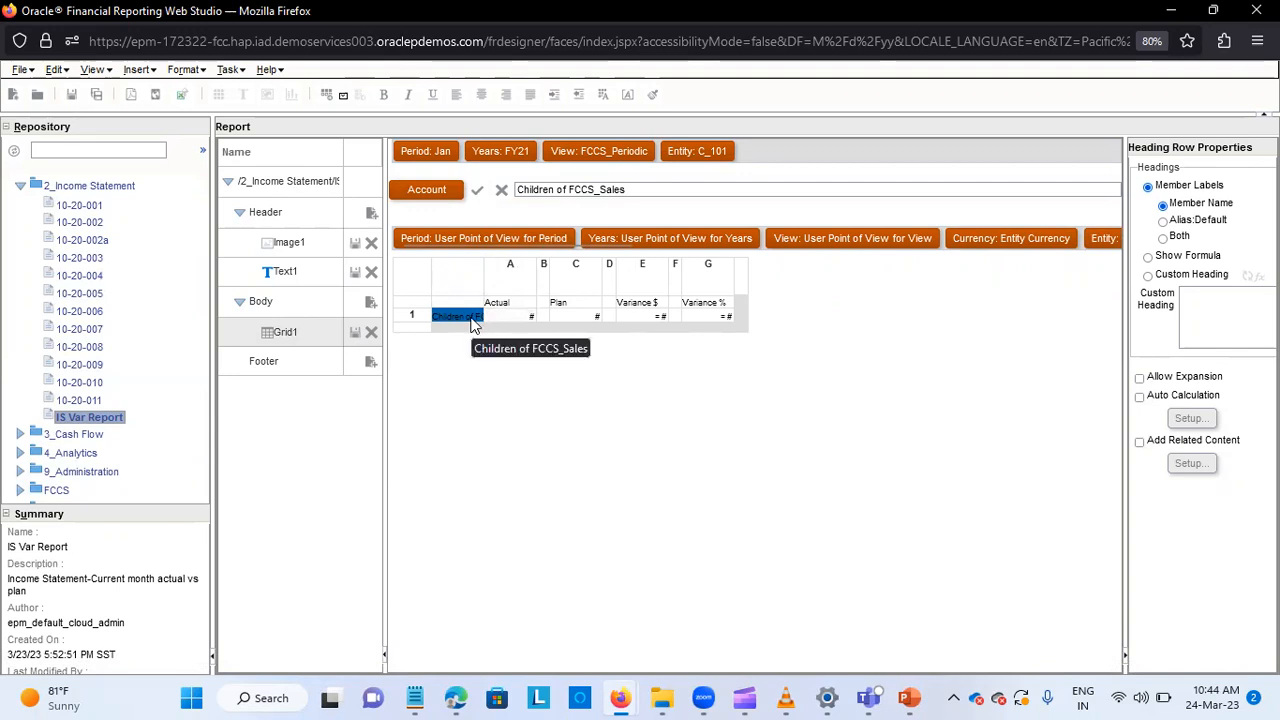
Insert a data row below row 1 of the grid.
left_click(409, 330)
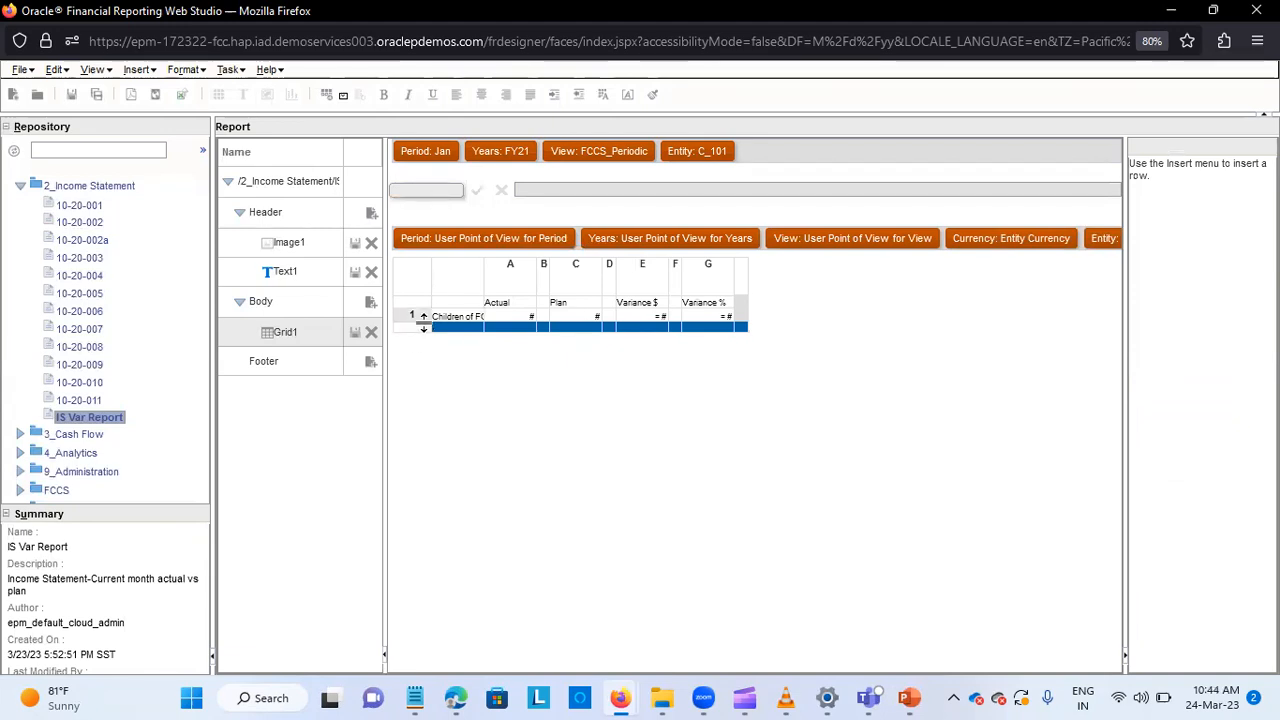
right_click(414, 324)
mouse_move(491, 553)
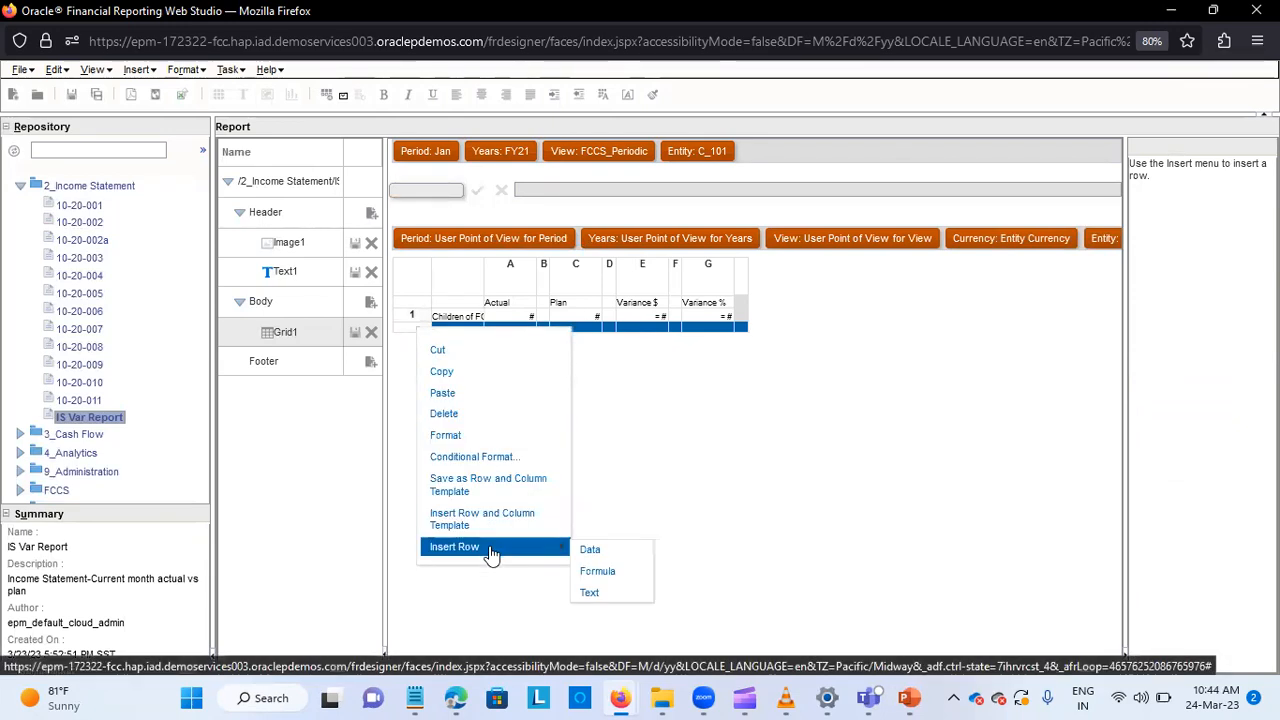
left_click(584, 552)
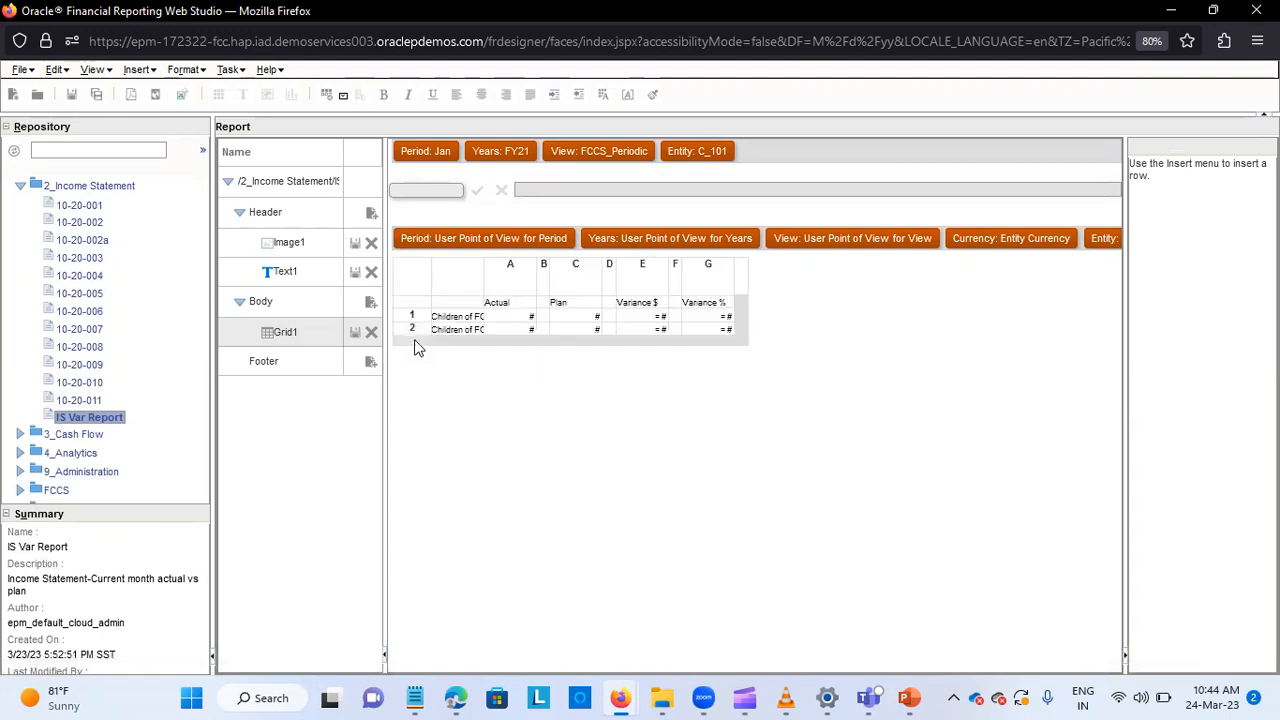
Set the account of row 2 to FCCS_Sales by removing the Children of prefix.
left_click(455, 330)
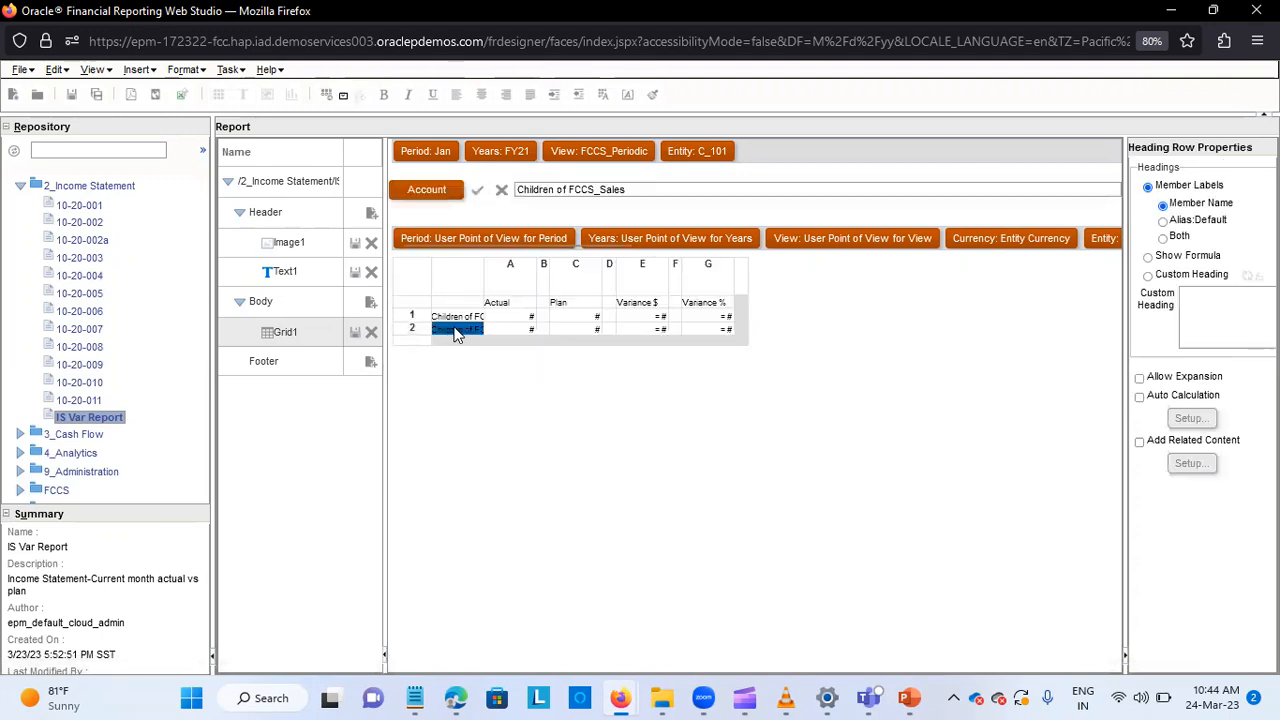
left_click(640, 189)
left_click(570, 189)
key("BackSpace")
key("BackSpace")
key("BackSpace")
key("BackSpace")
key("BackSpace")
key("BackSpace")
key("BackSpace")
key("BackSpace")
key("BackSpace")
key("BackSpace")
key("BackSpace")
key("BackSpace")
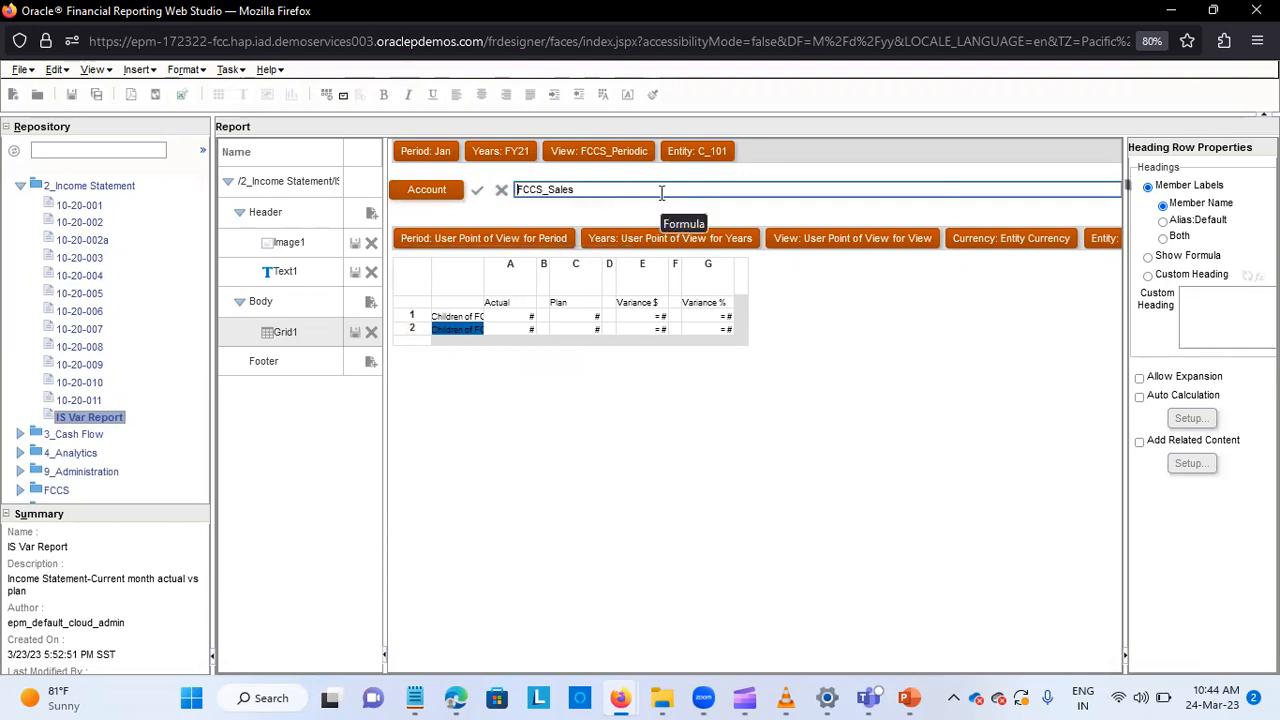
left_click(477, 189)
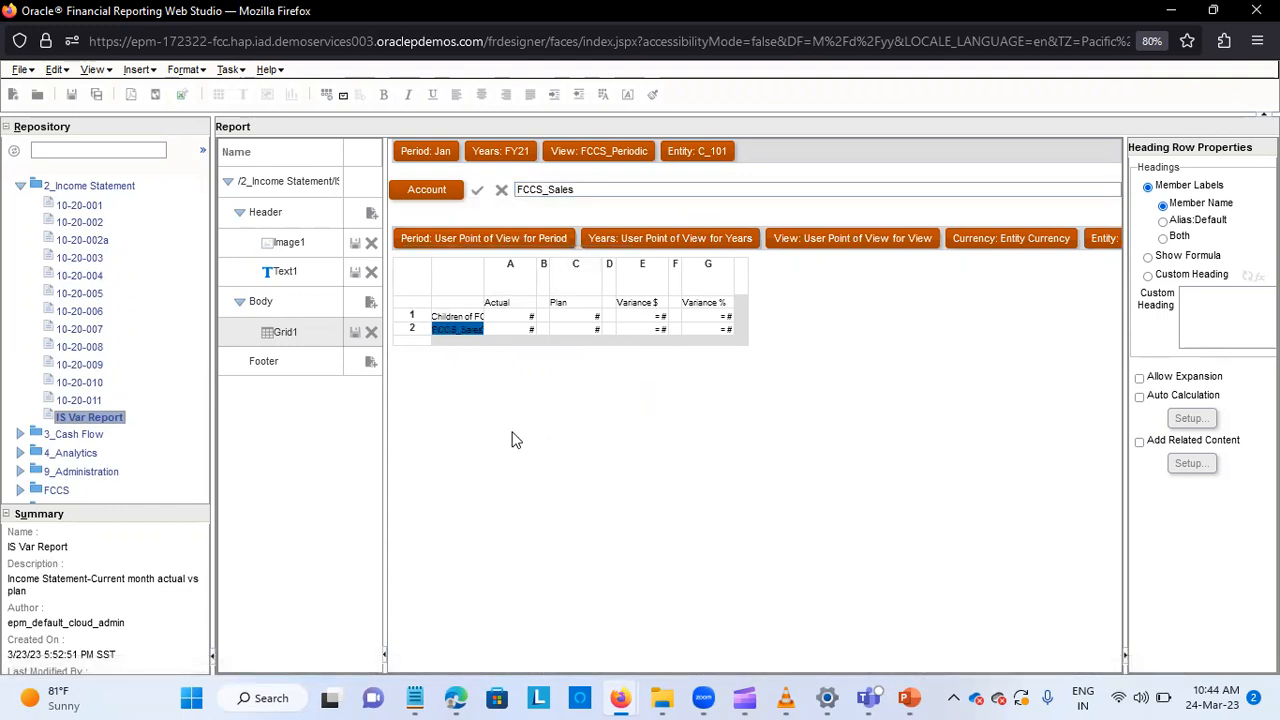
Insert a text row below the FCCS_Sales row as a blank separator.
left_click(416, 341)
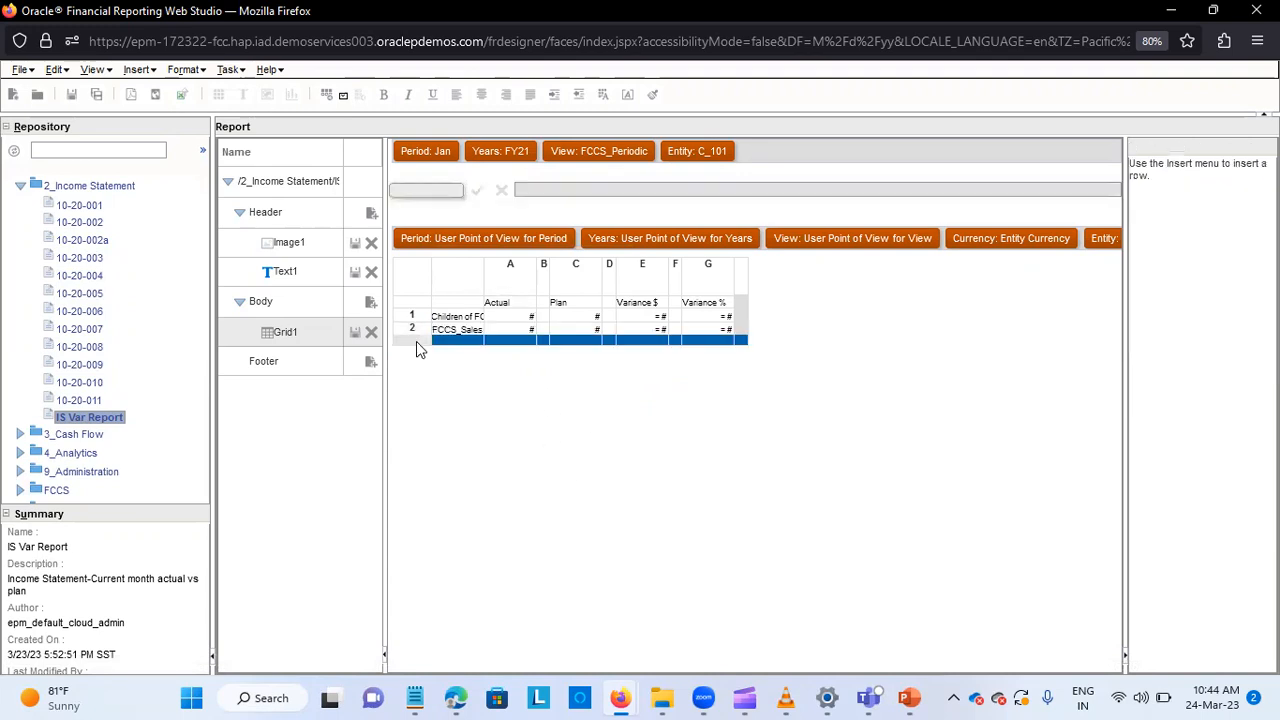
right_click(416, 341)
mouse_move(522, 566)
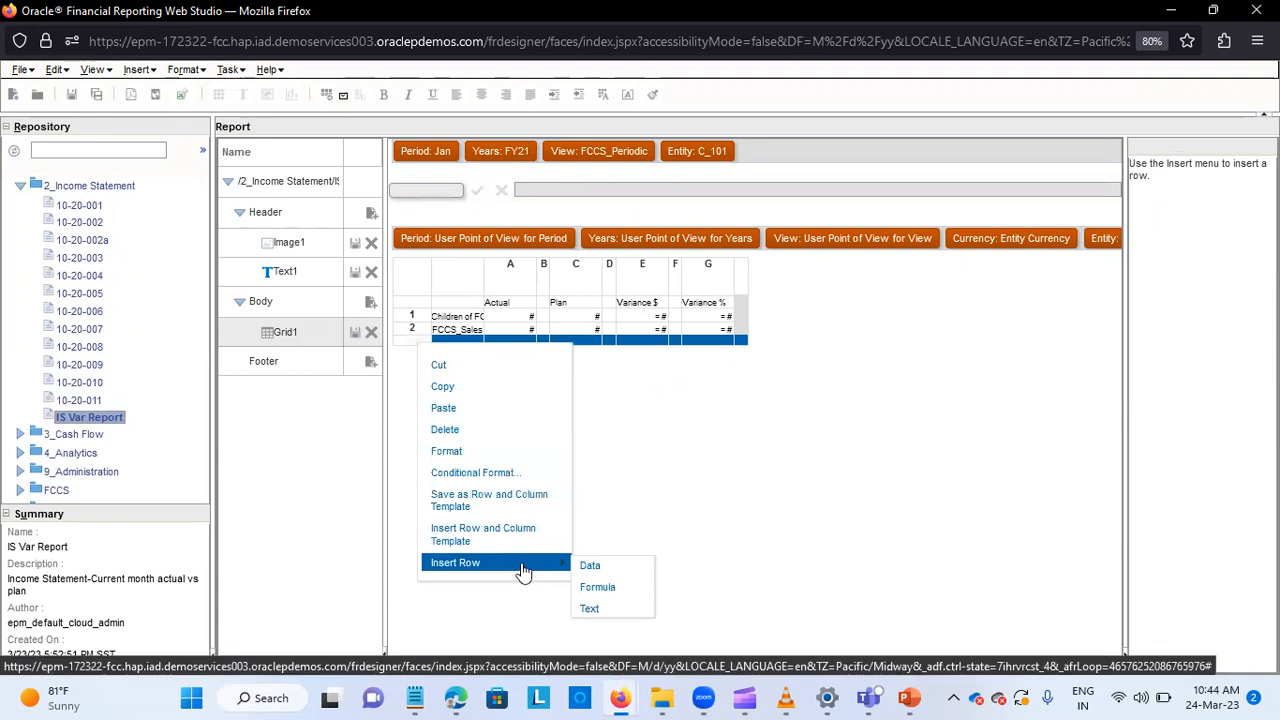
left_click(588, 610)
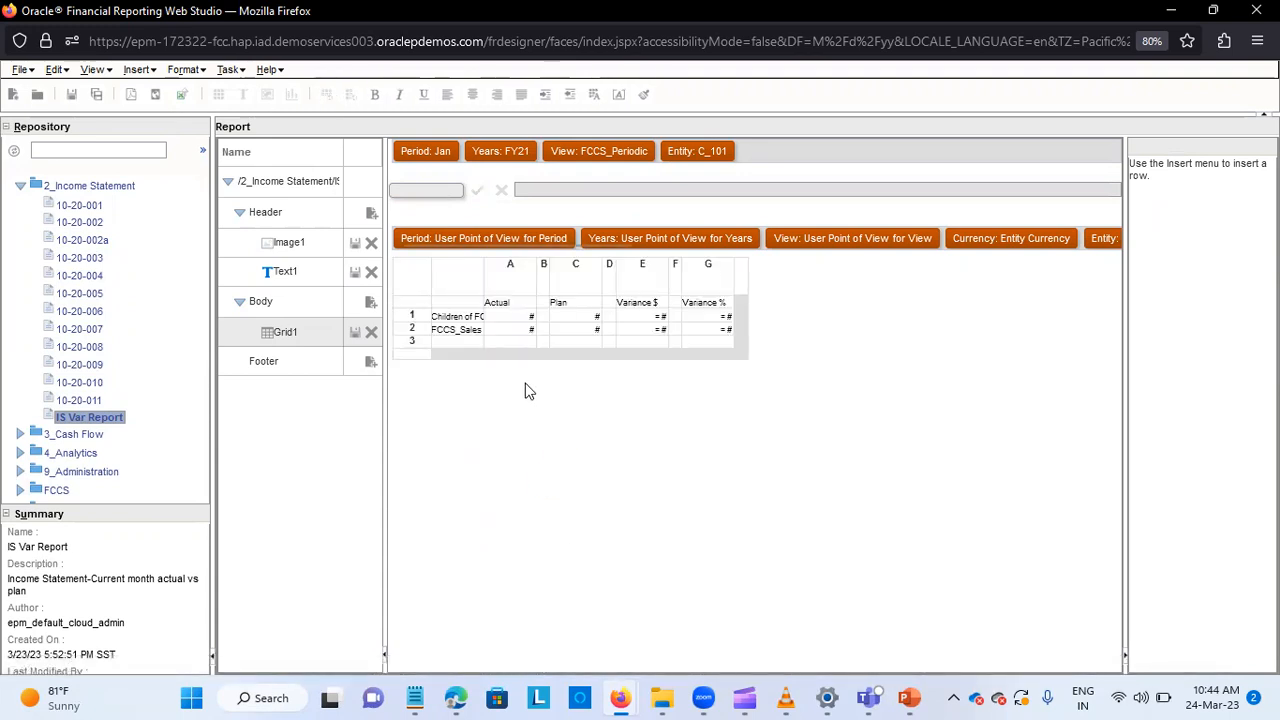
Insert a data row below the blank text row 3.
left_click(417, 354)
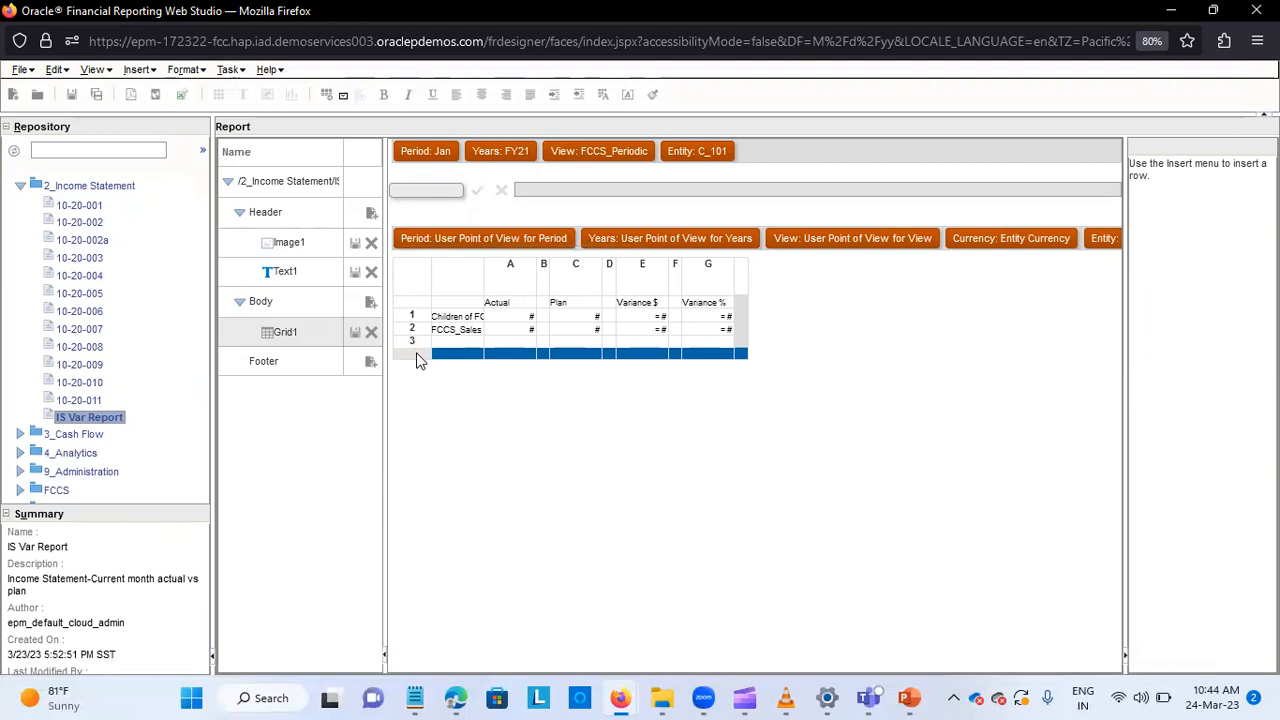
left_click(455, 355)
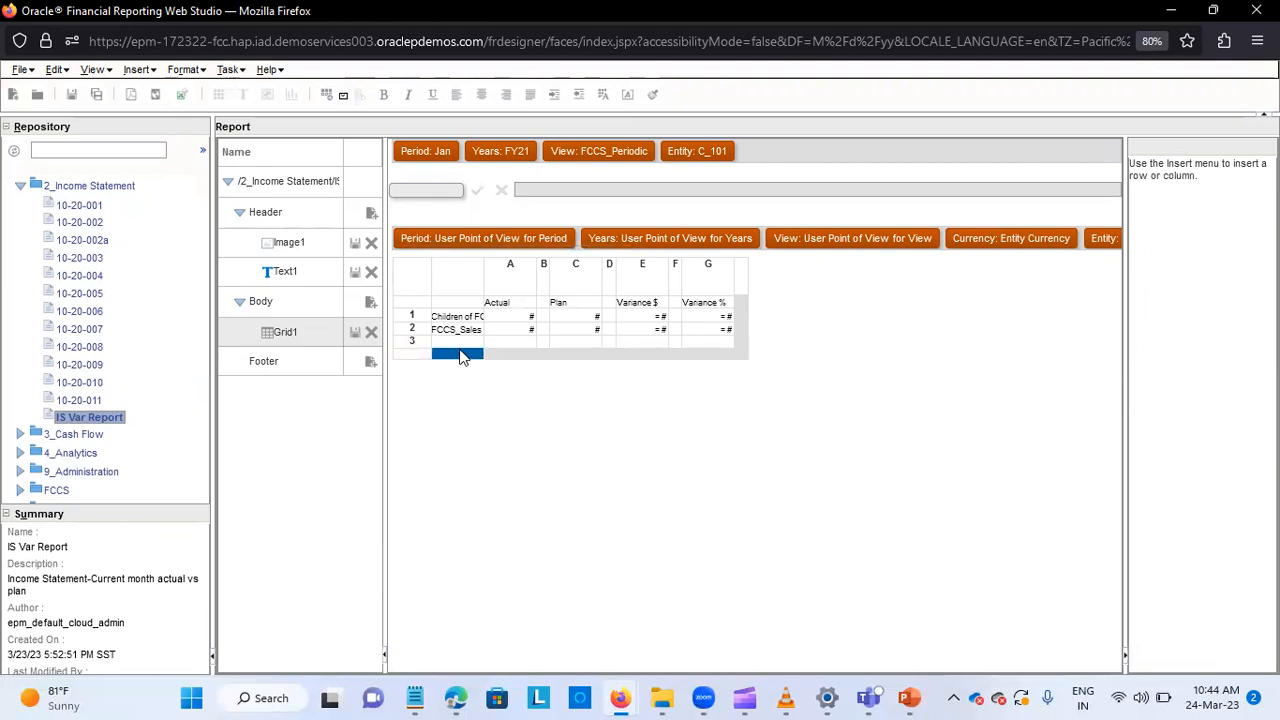
right_click(415, 356)
mouse_move(500, 576)
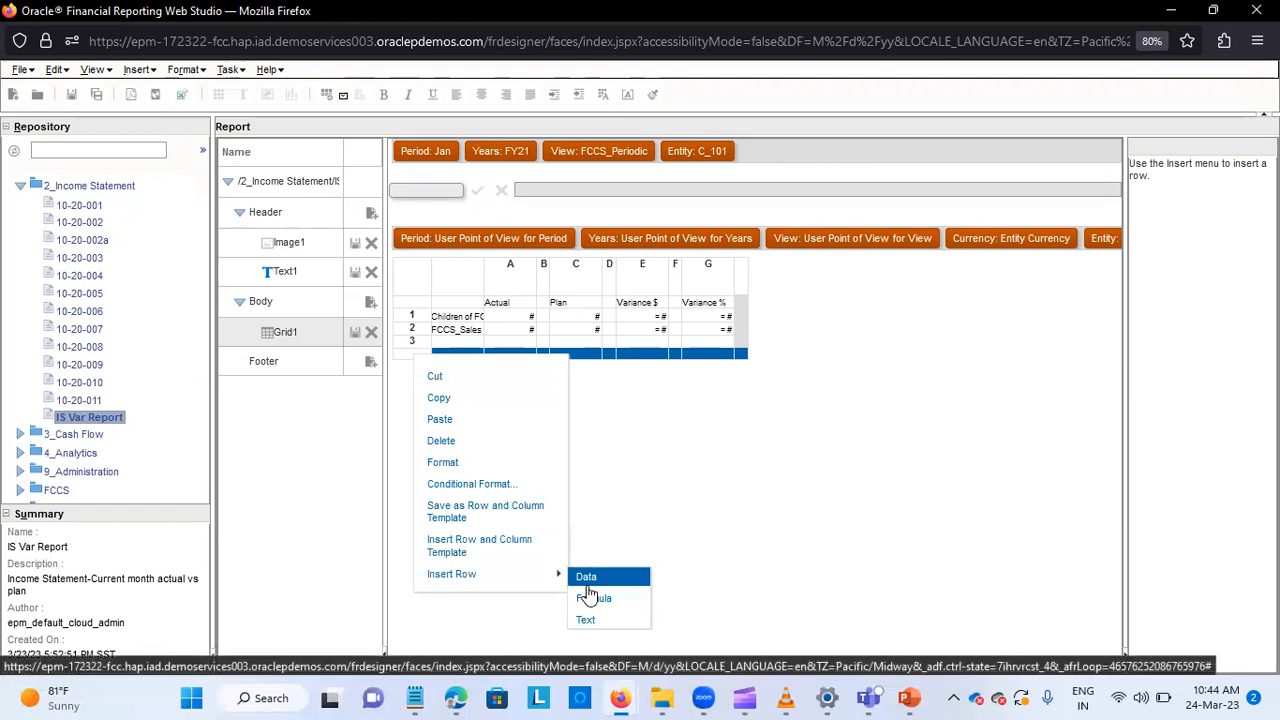
left_click(588, 586)
Set the account of row 4 to FCCS_Cost of Sales.
left_click(460, 358)
left_click(607, 189)
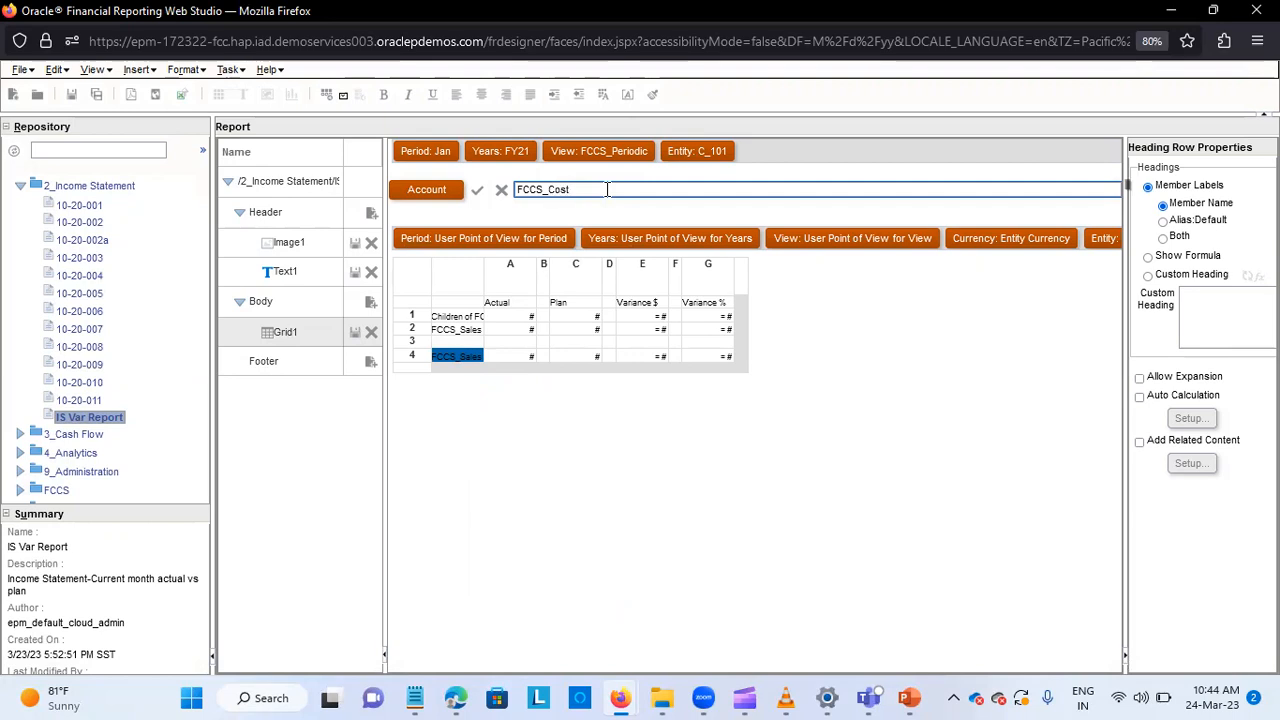
type("of Sales")
left_click(476, 190)
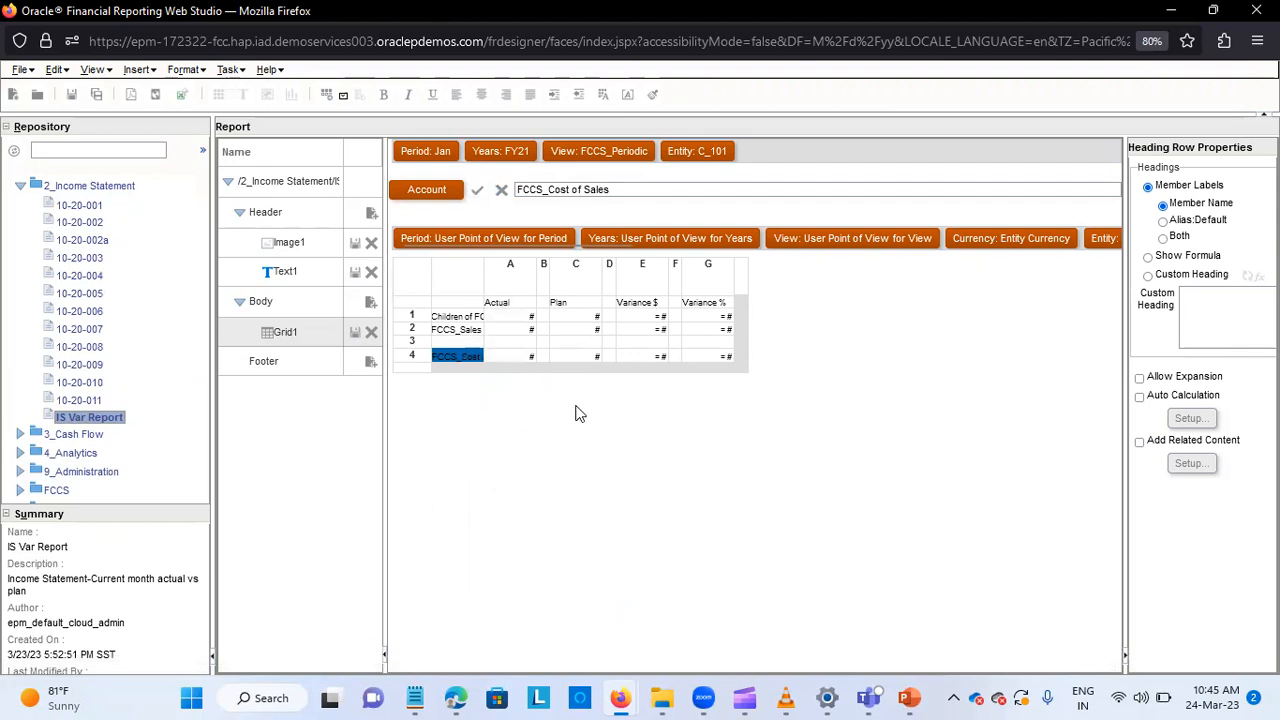
Insert a data row below the FCCS_Cost of Sales row 4.
left_click(424, 373)
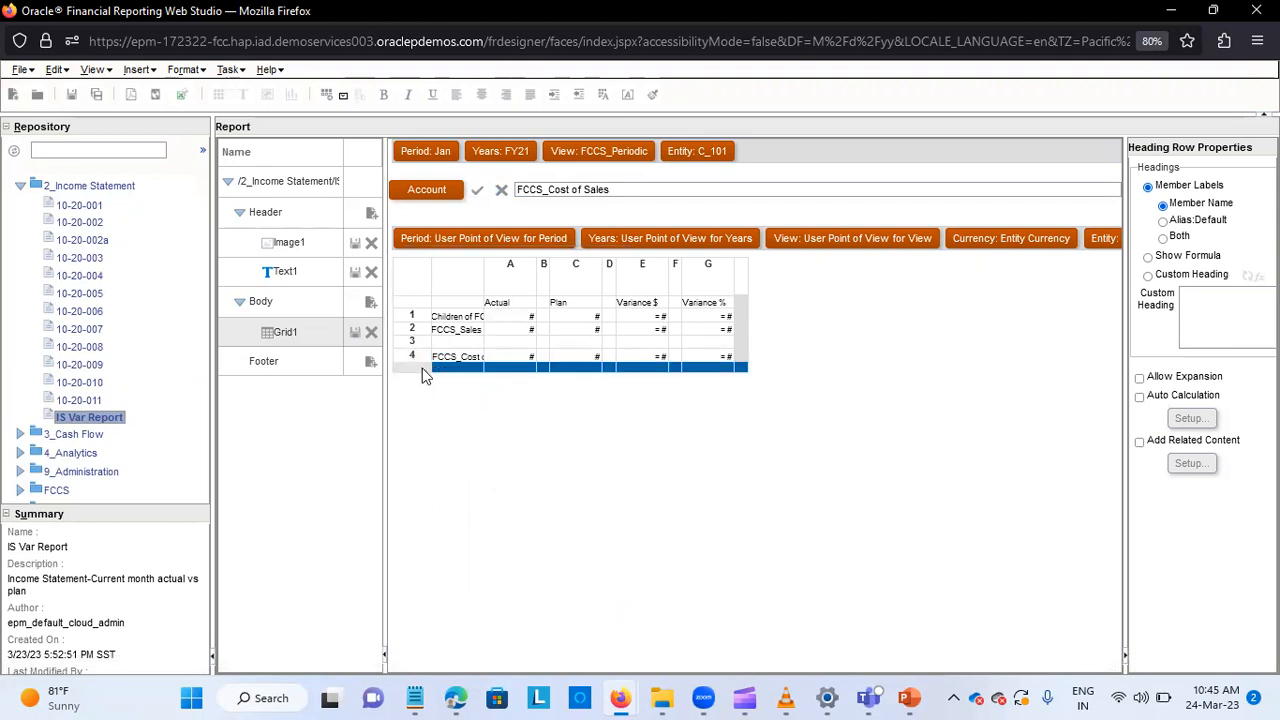
right_click(416, 372)
mouse_move(548, 590)
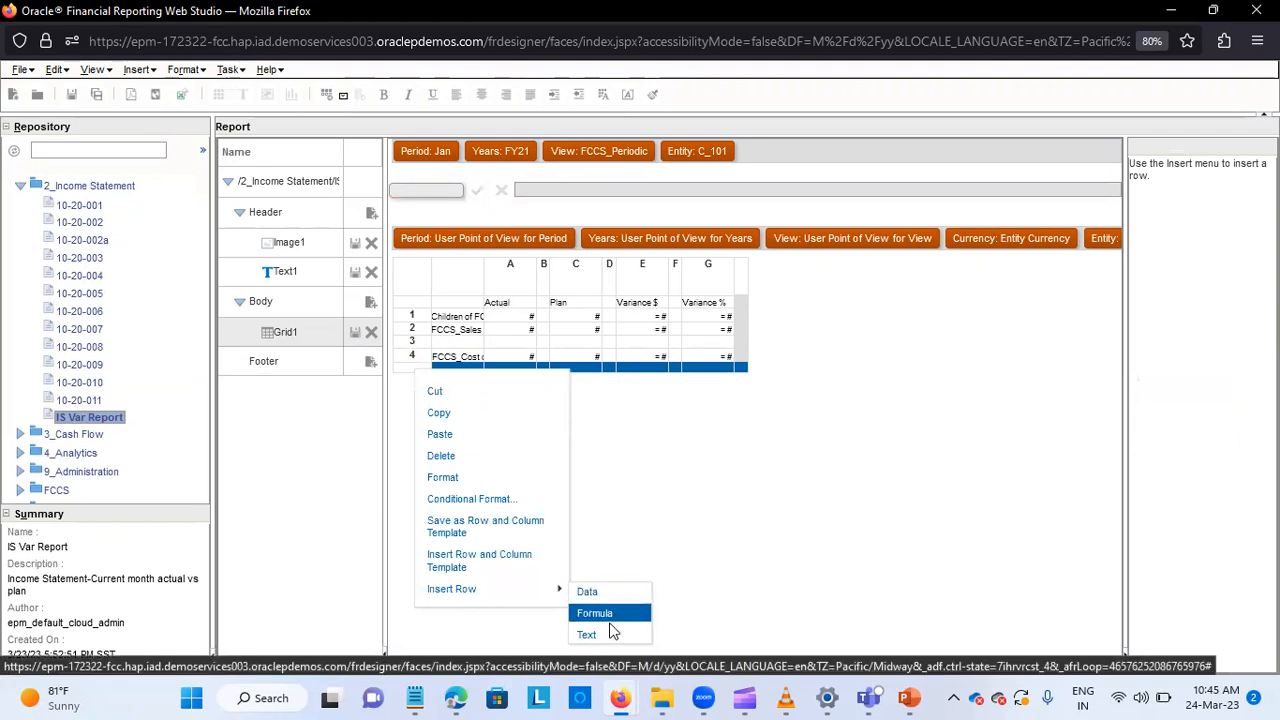
left_click(592, 592)
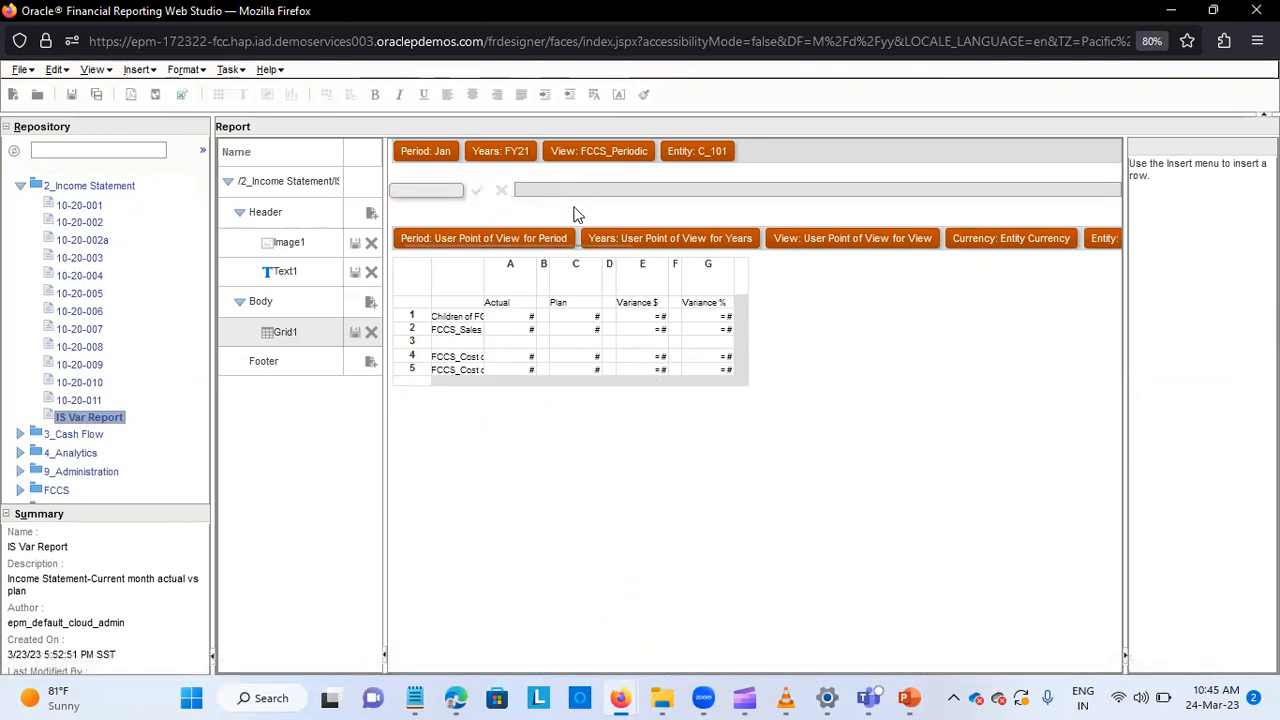
Set the account of row 5 to FCCS_Gross Profit.
left_click(466, 372)
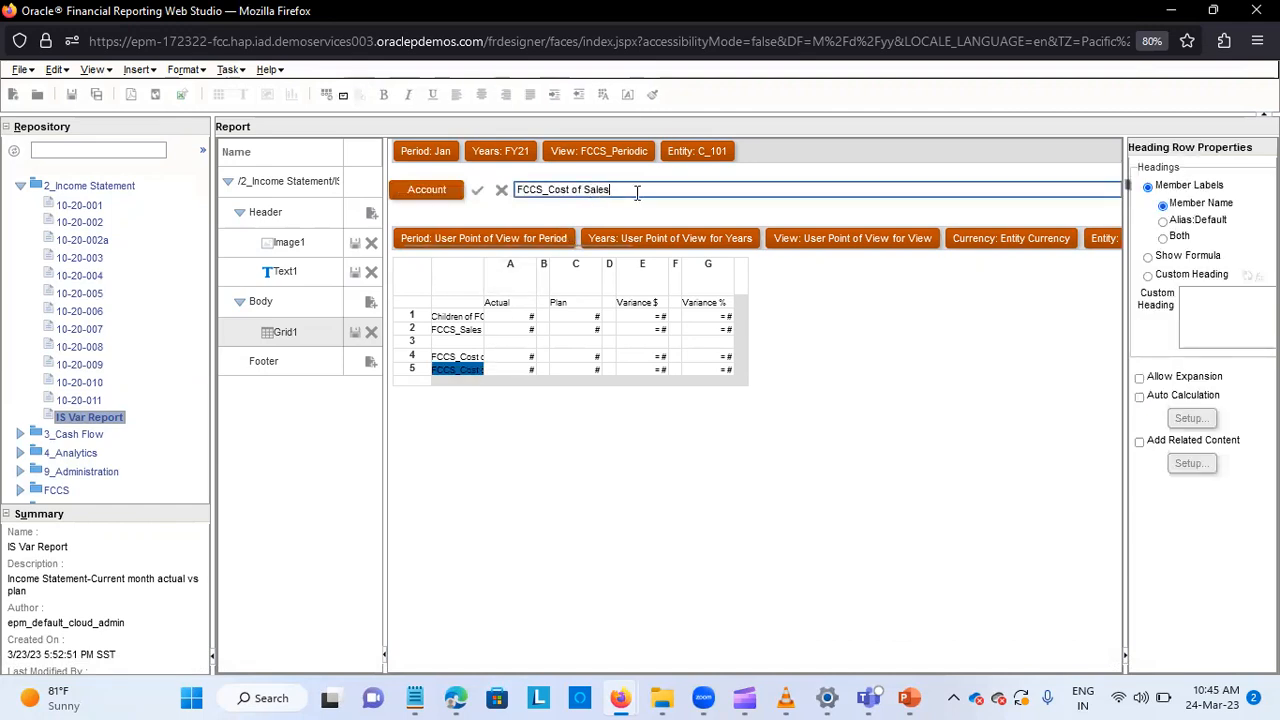
key("BackSpace")
key("BackSpace")
key("BackSpace")
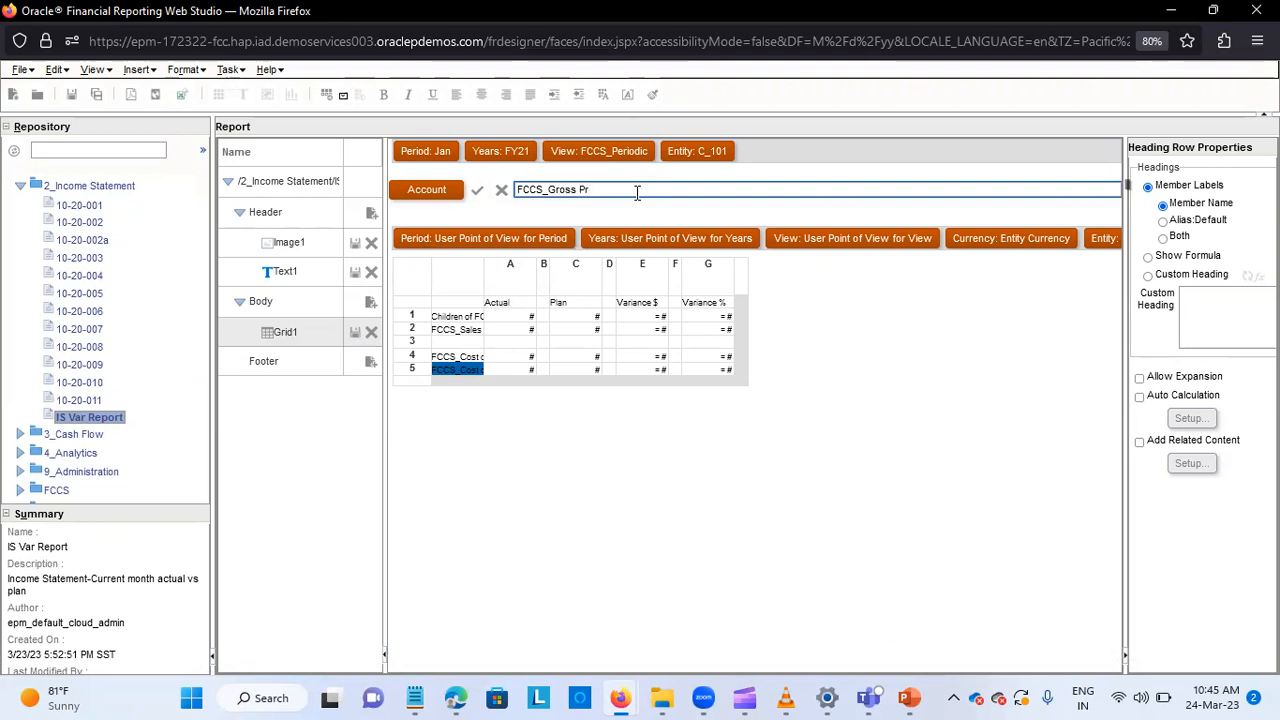
type("it")
left_click(477, 190)
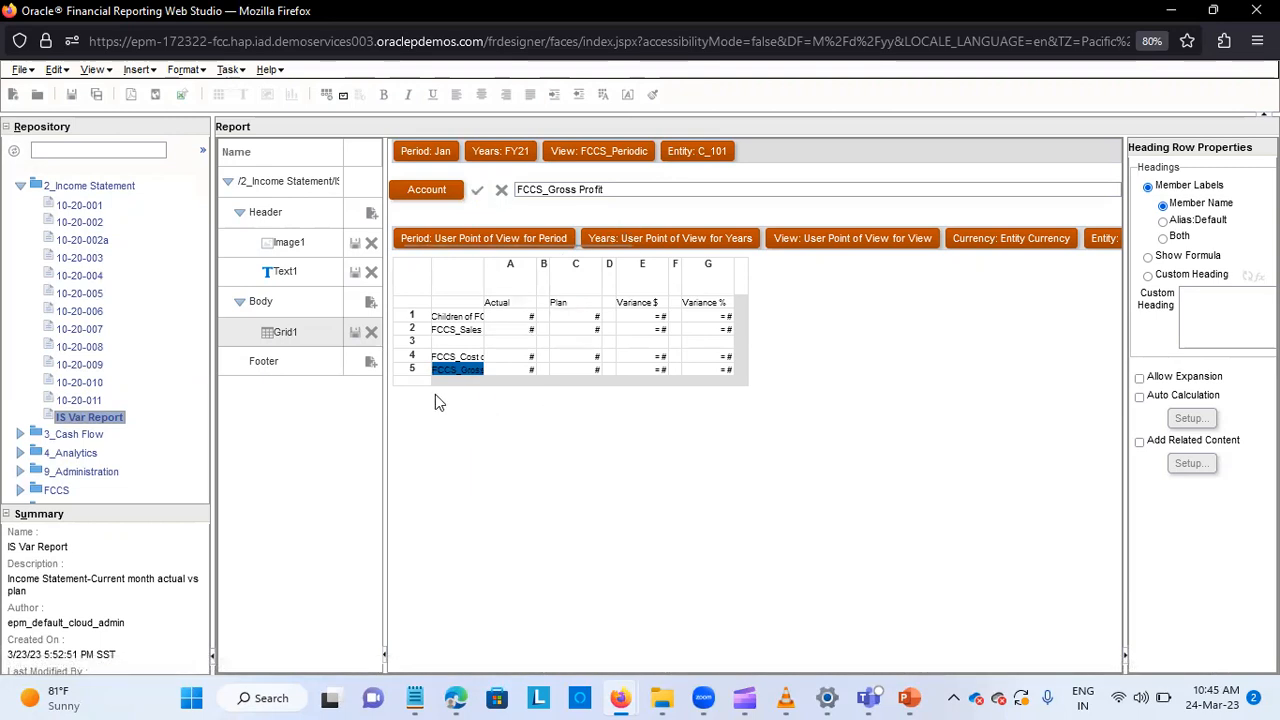
Insert a text row below the FCCS_Gross Profit row 5 as a blank separator.
right_click(410, 387)
mouse_move(430, 600)
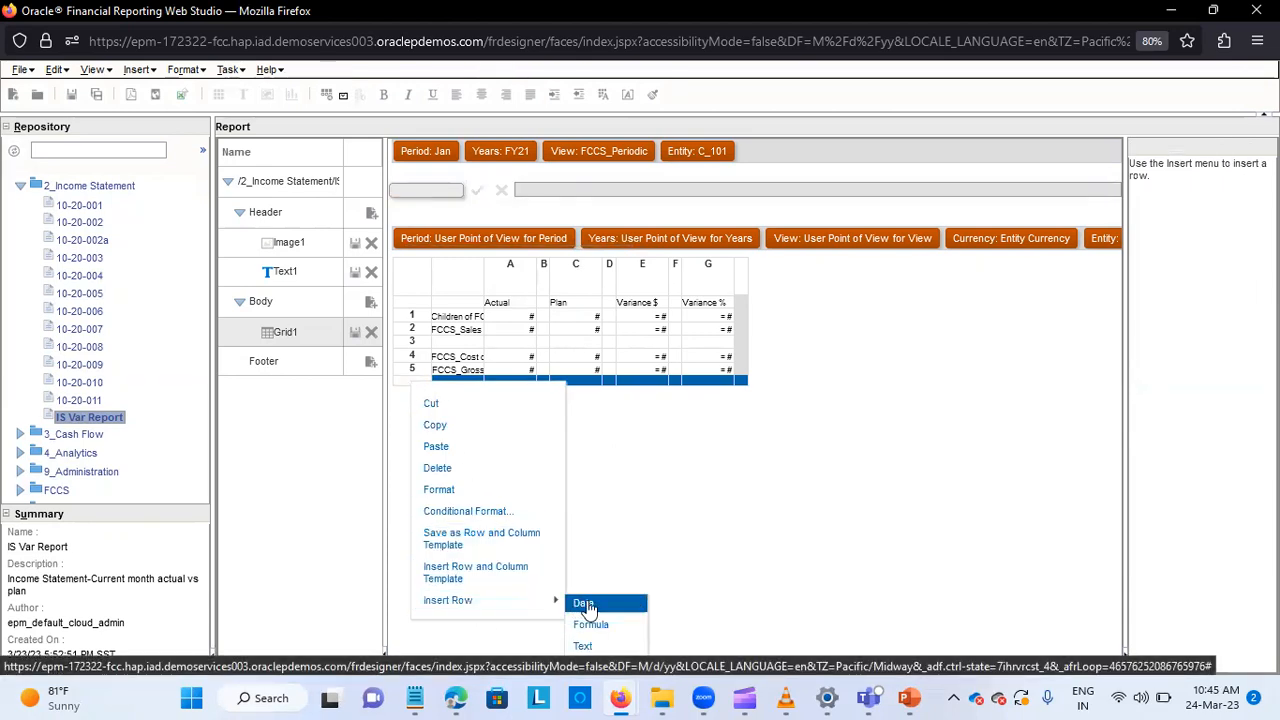
left_click(590, 647)
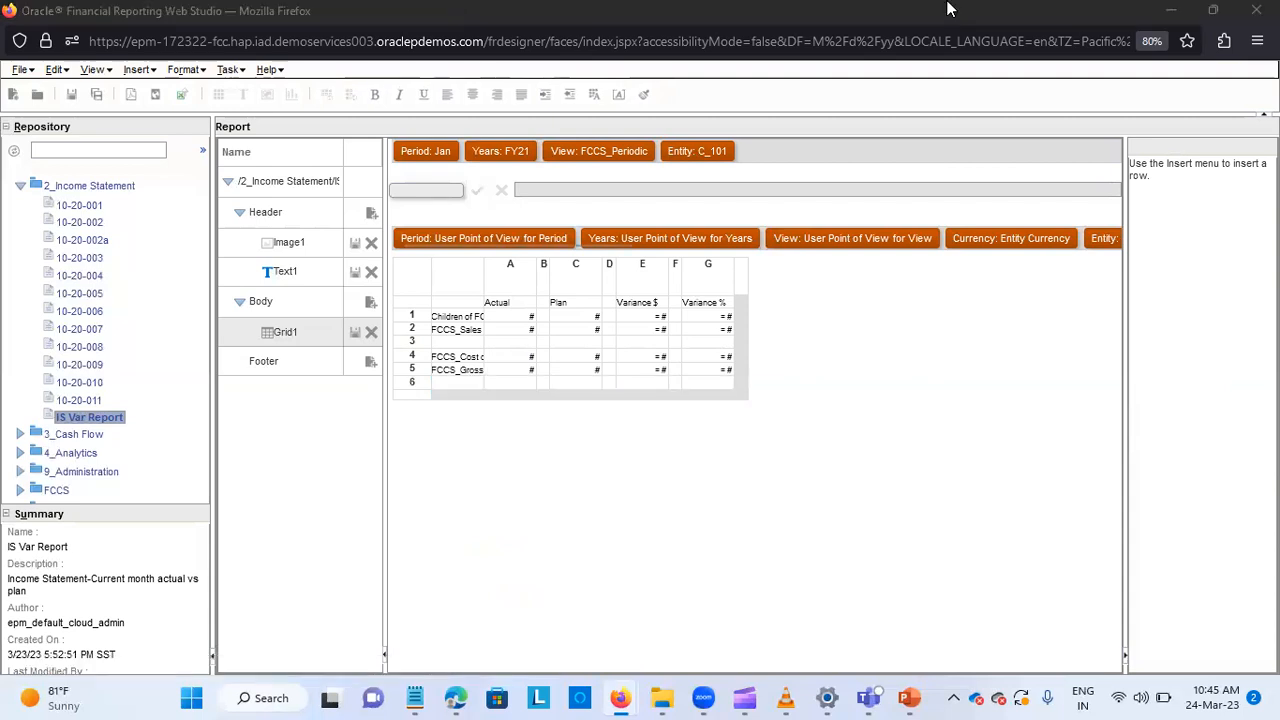
left_click(832, 399)
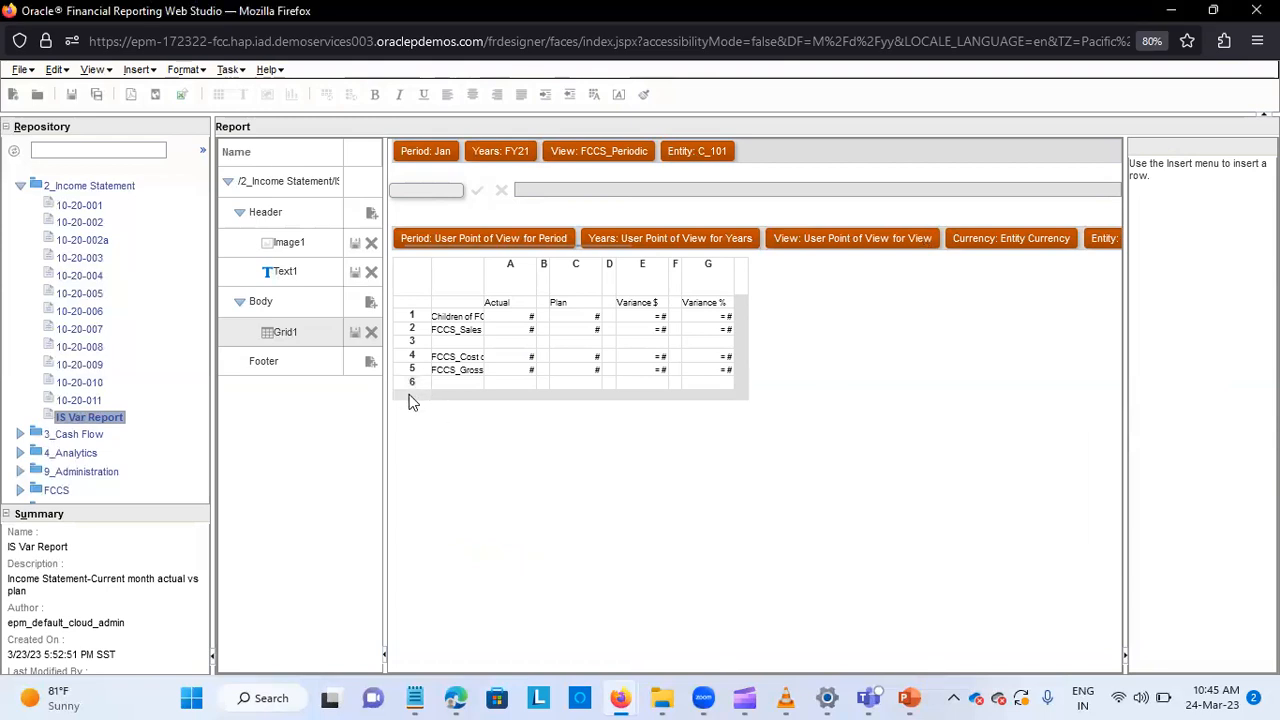
Insert a data row below the blank text row 6.
right_click(410, 396)
mouse_move(468, 617)
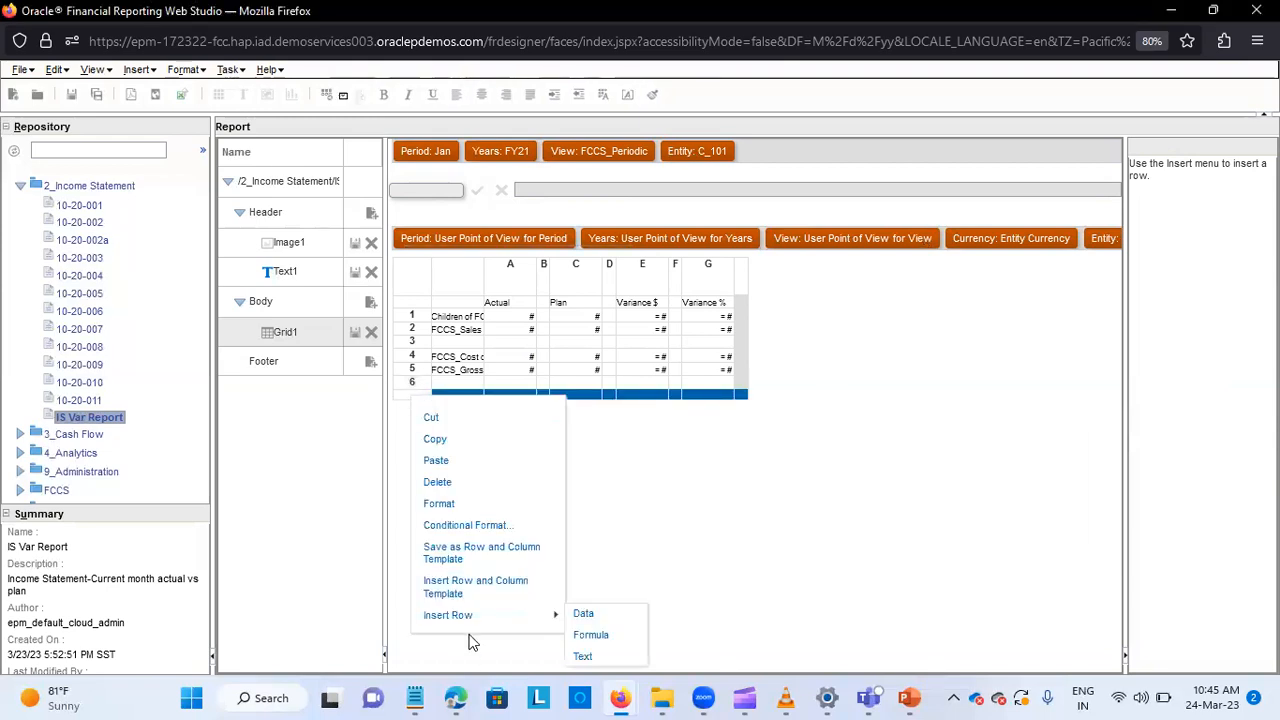
left_click(592, 616)
Clear the account entry of row 7.
left_click(478, 400)
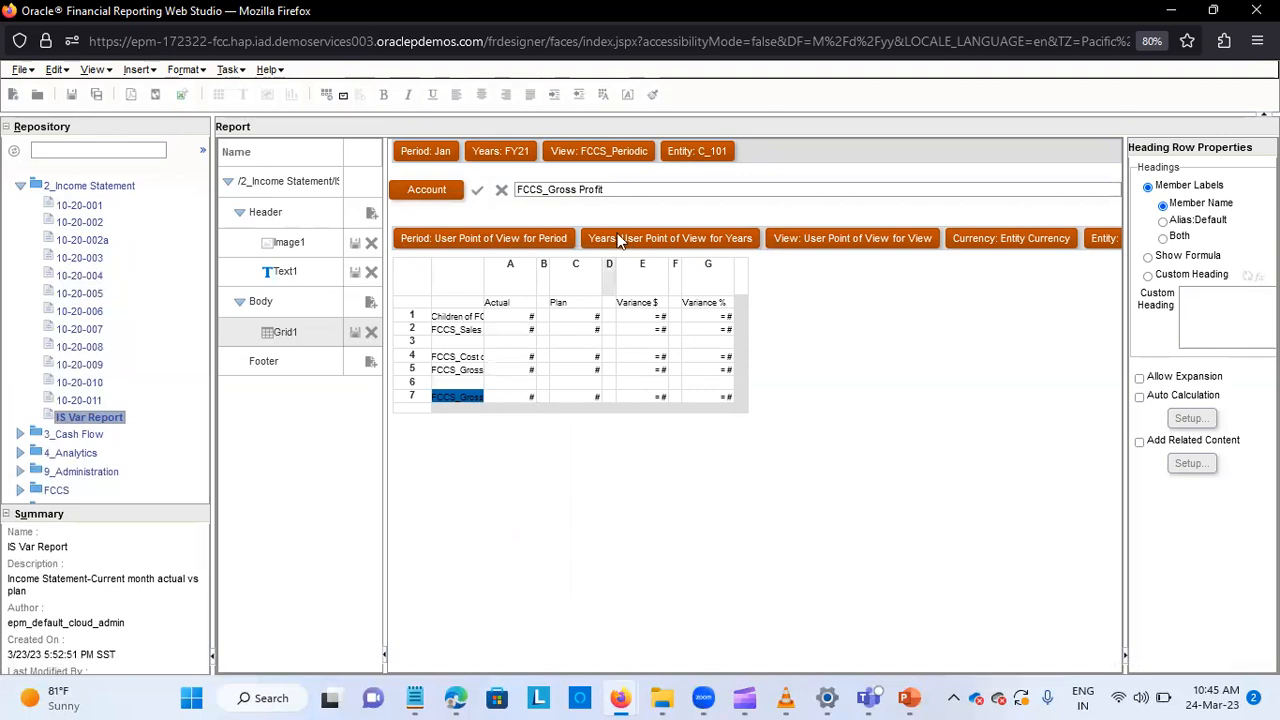
left_click(663, 188)
key("BackSpace")
key("BackSpace")
key("BackSpace")
key("BackSpace")
key("BackSpace")
key("BackSpace")
key("BackSpace")
key("BackSpace")
key("BackSpace")
key("BackSpace")
key("BackSpace")
key("BackSpace")
key("BackSpace")
key("BackSpace")
key("BackSpace")
key("BackSpace")
key("BackSpace")
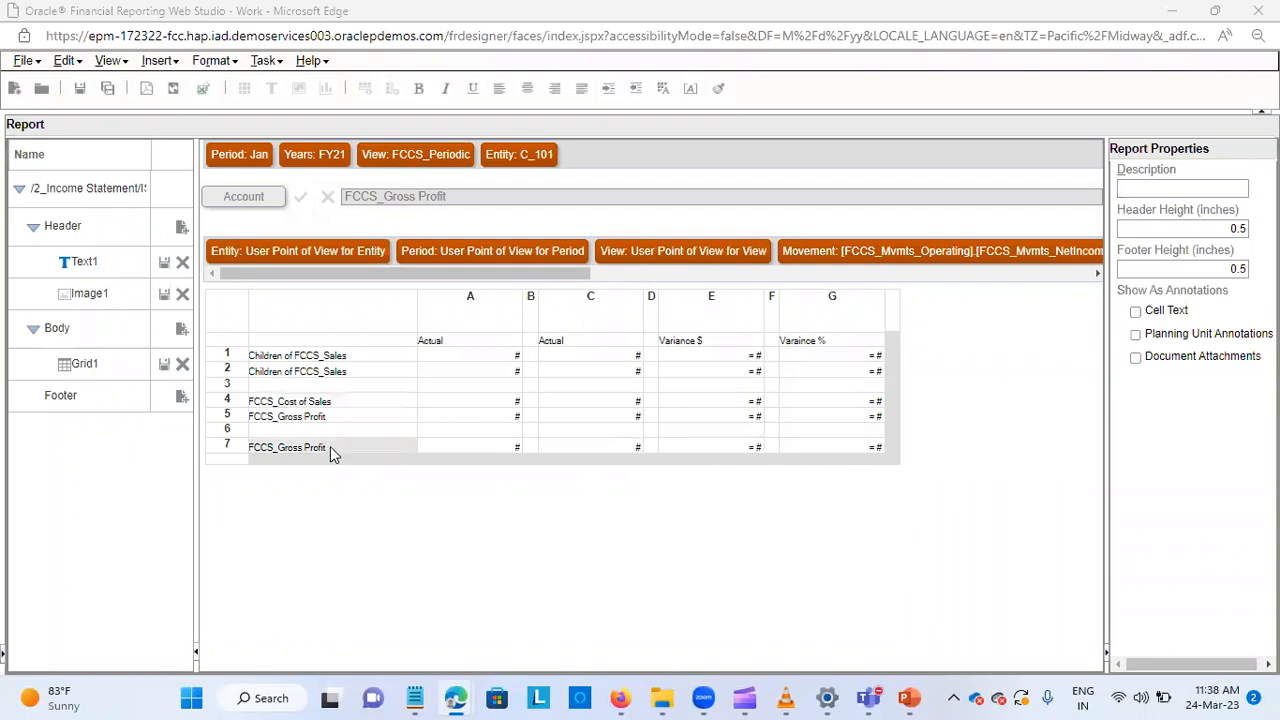
Insert a text row below row 7 as a blank separator.
right_click(232, 460)
mouse_move(350, 470)
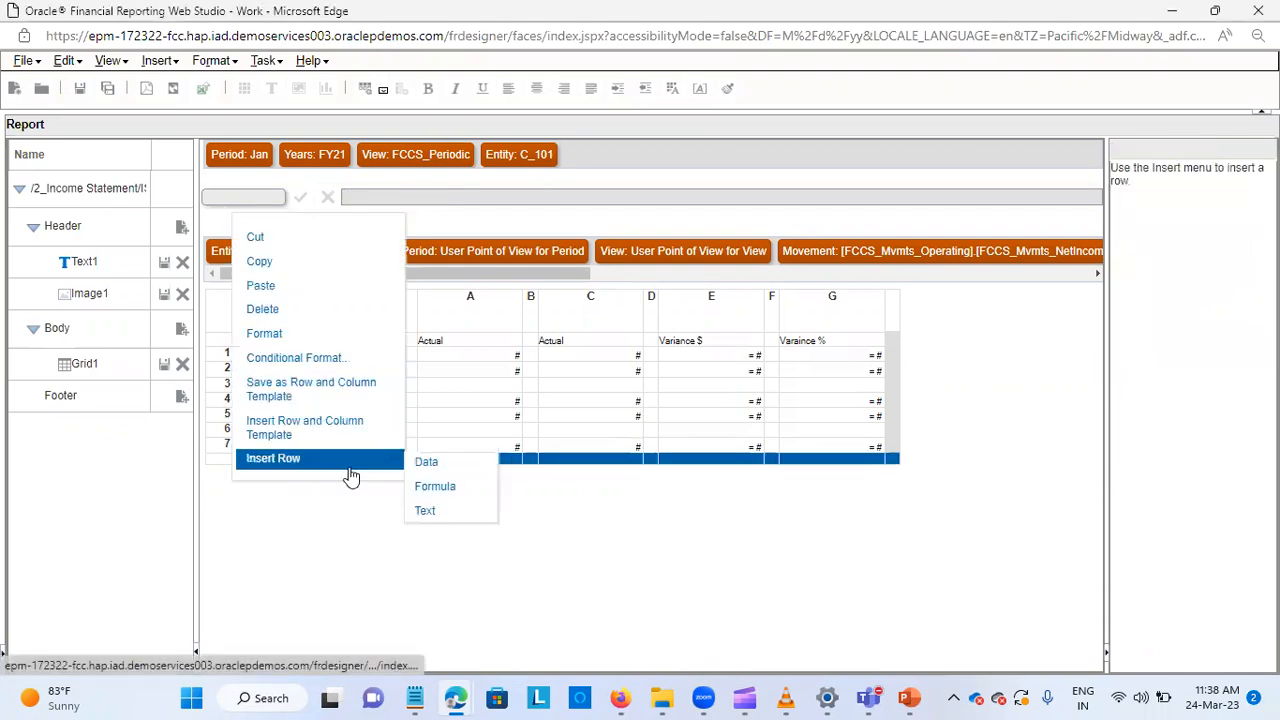
left_click(425, 510)
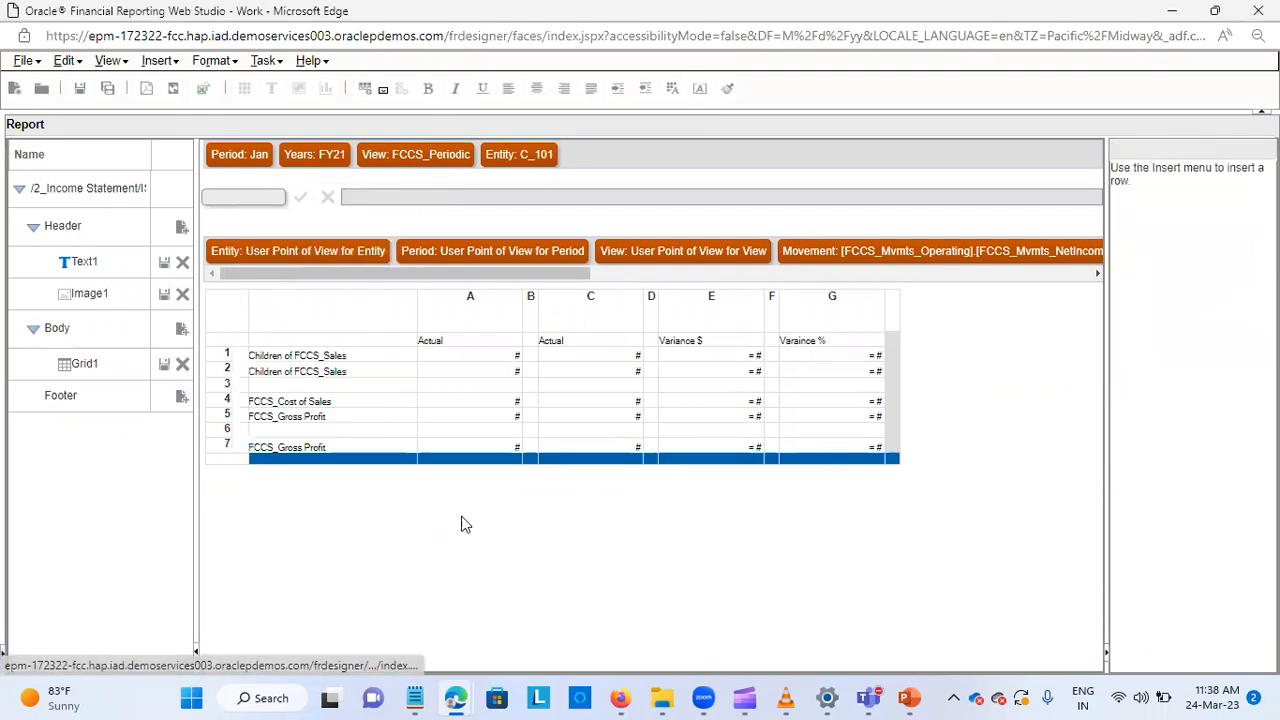
right_click(238, 462)
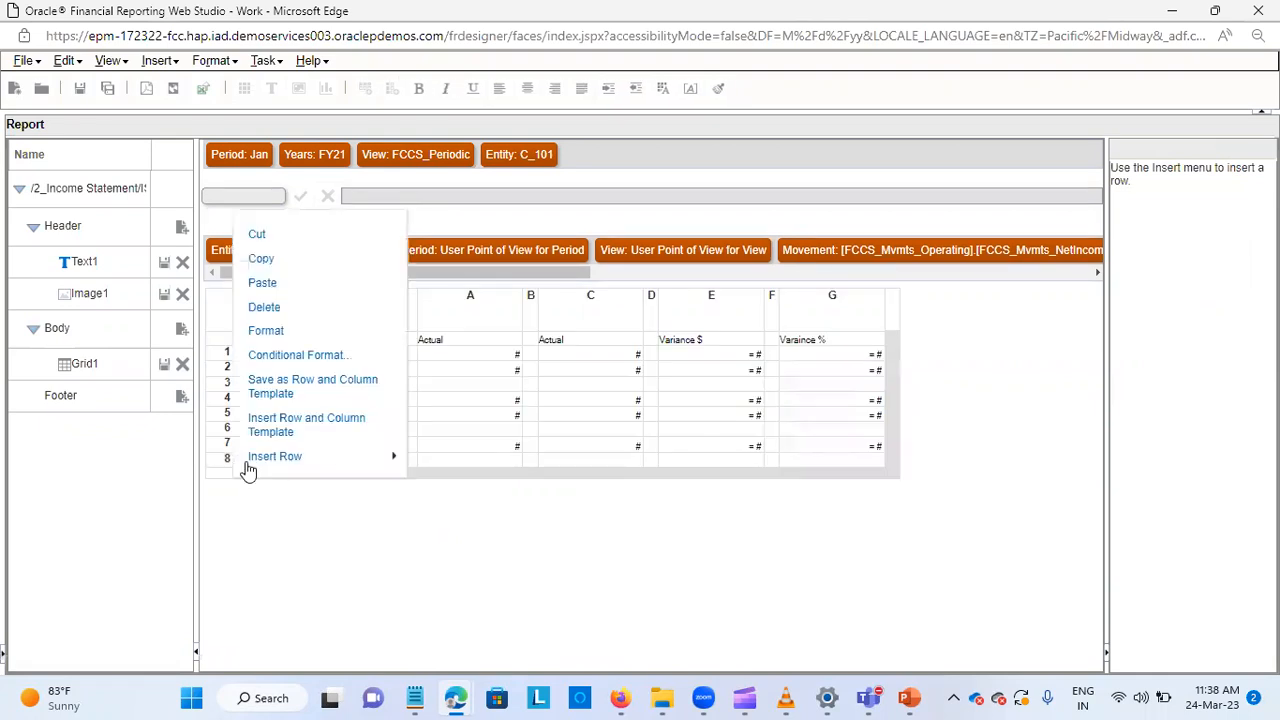
left_click(305, 535)
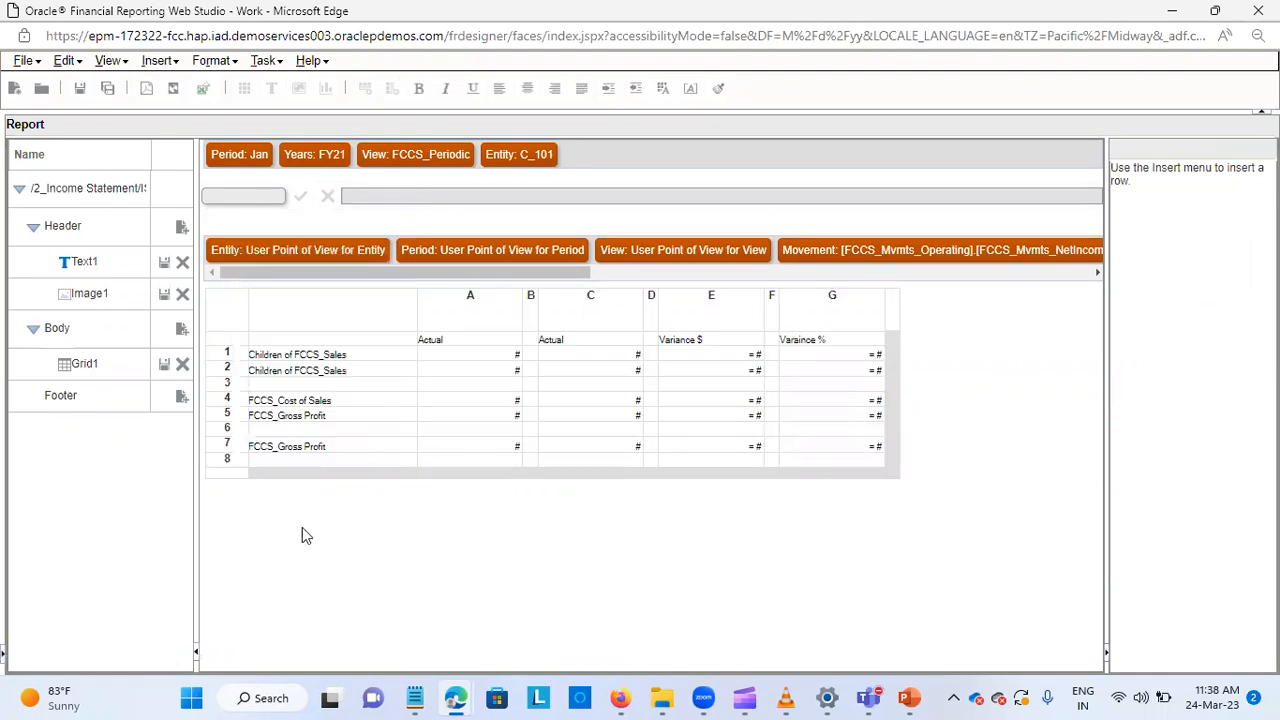
Insert a data row below the blank text row 8.
right_click(237, 479)
mouse_move(285, 472)
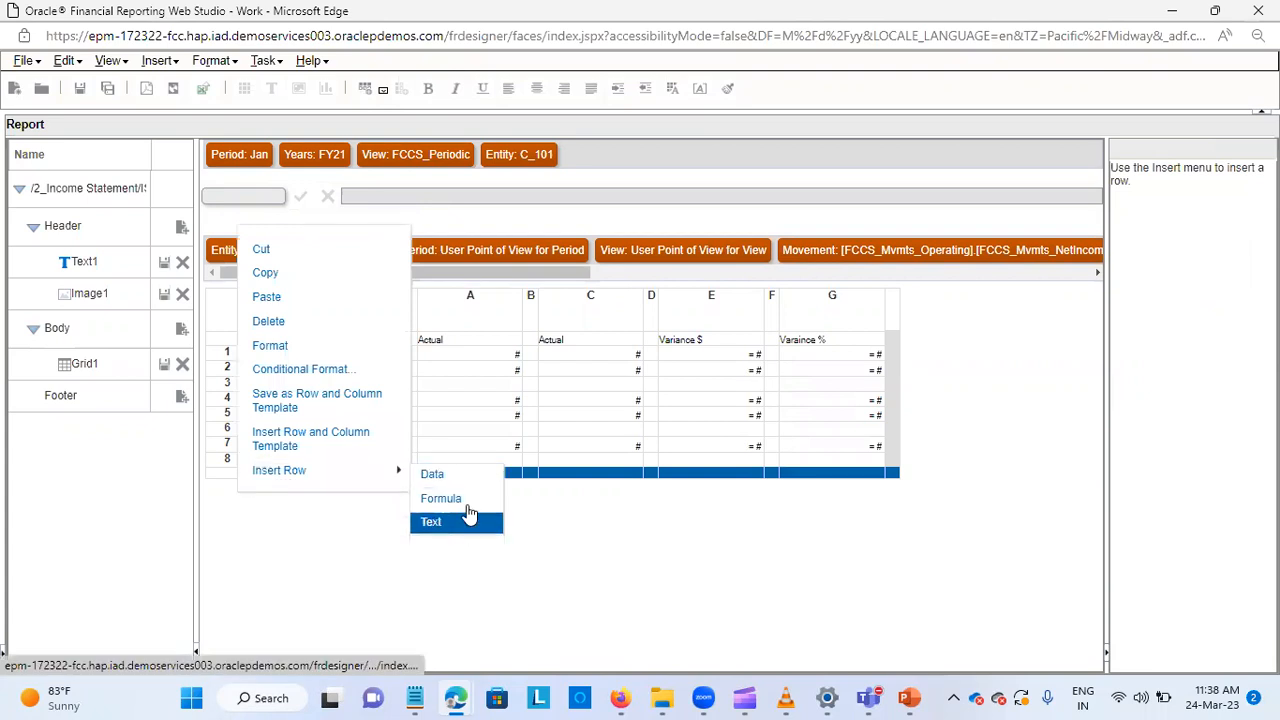
left_click(452, 479)
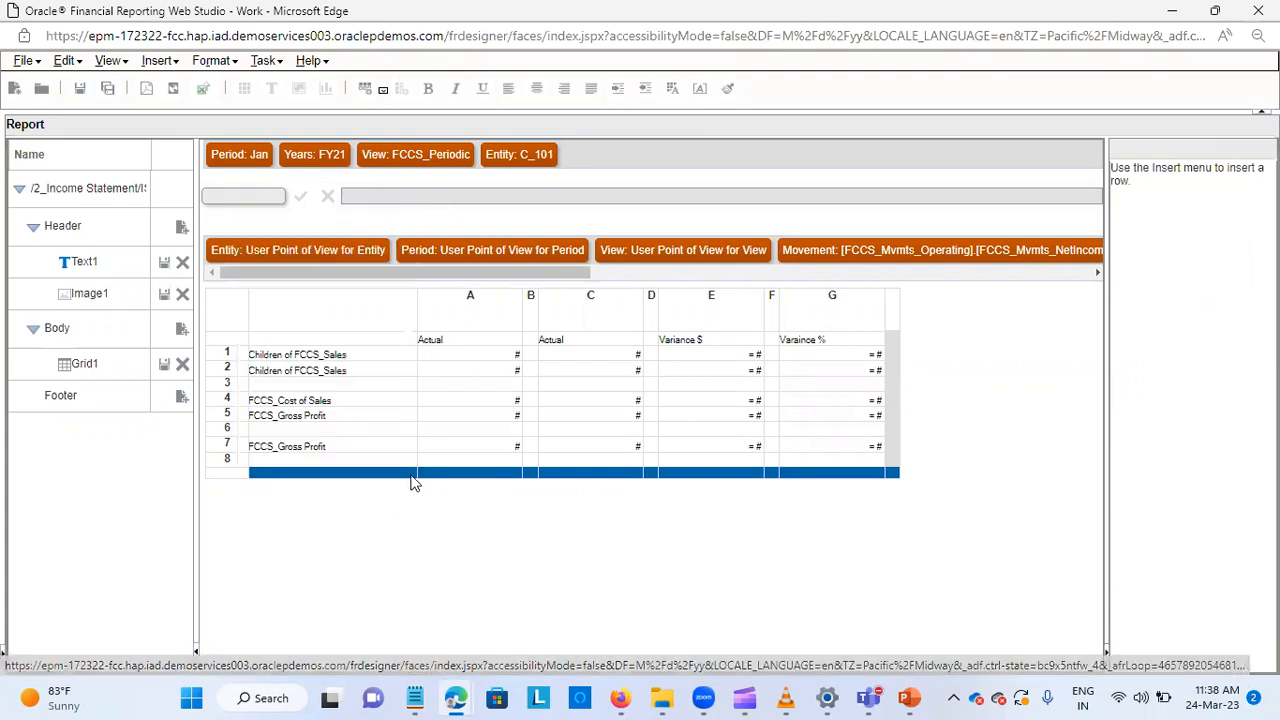
Set the account of row 9 to Children of FCCS_Operating Expenses.
left_click(313, 478)
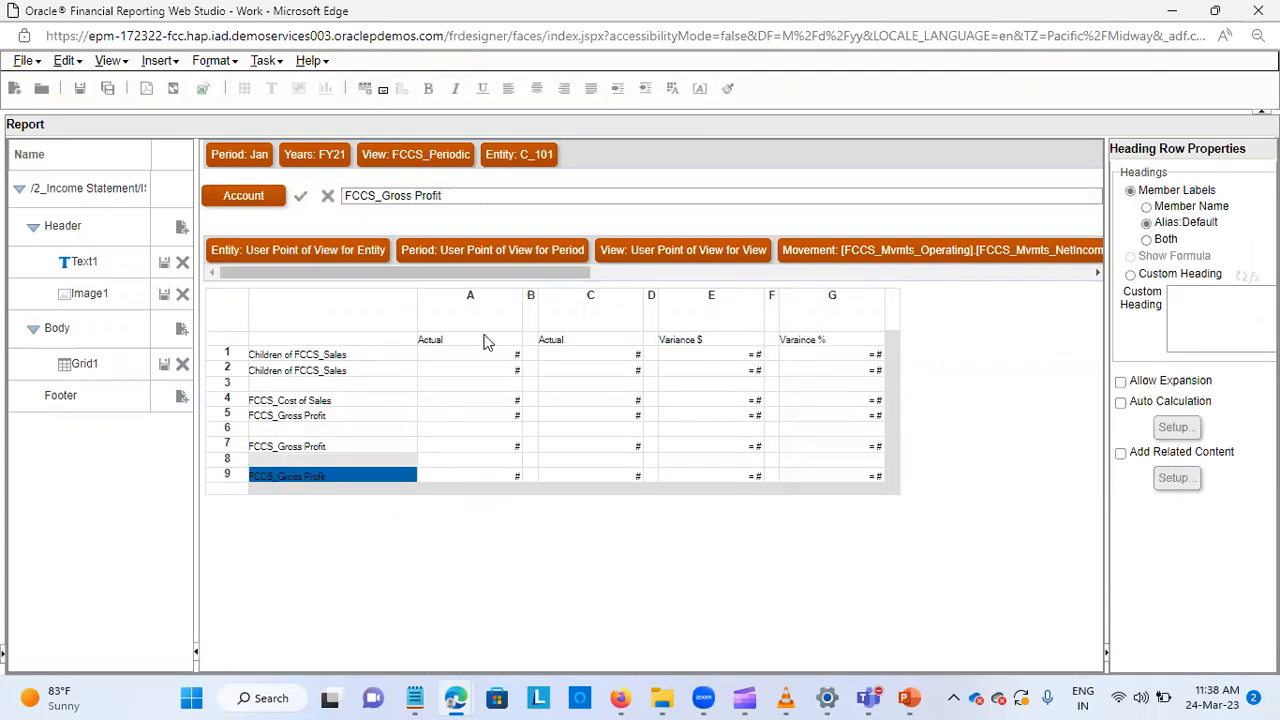
left_click(481, 195)
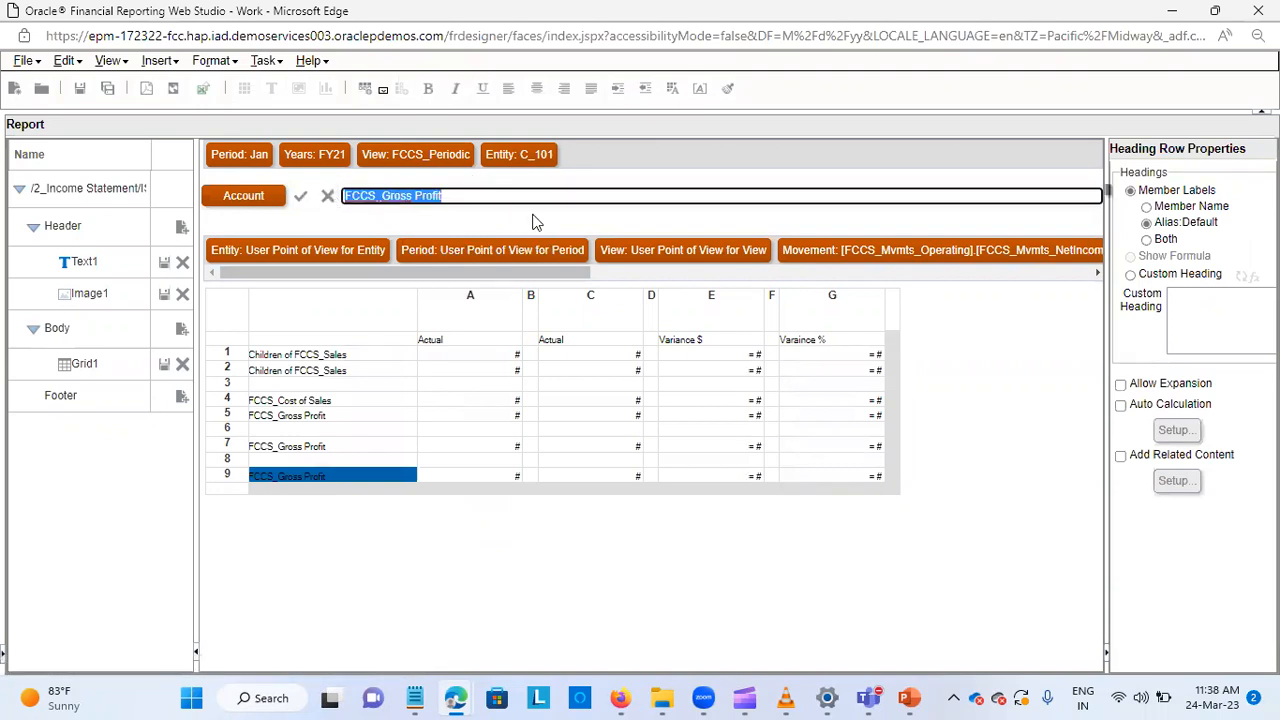
key("BackSpace")
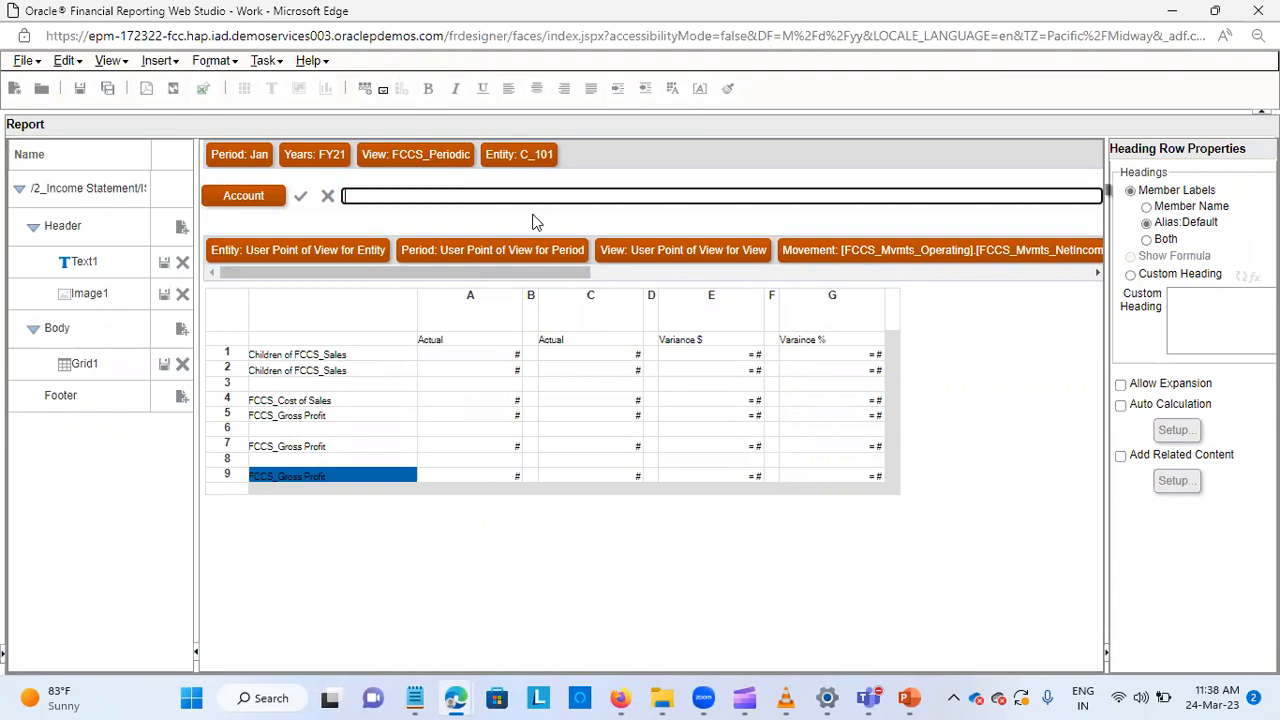
type("Cho")
key("BackSpace")
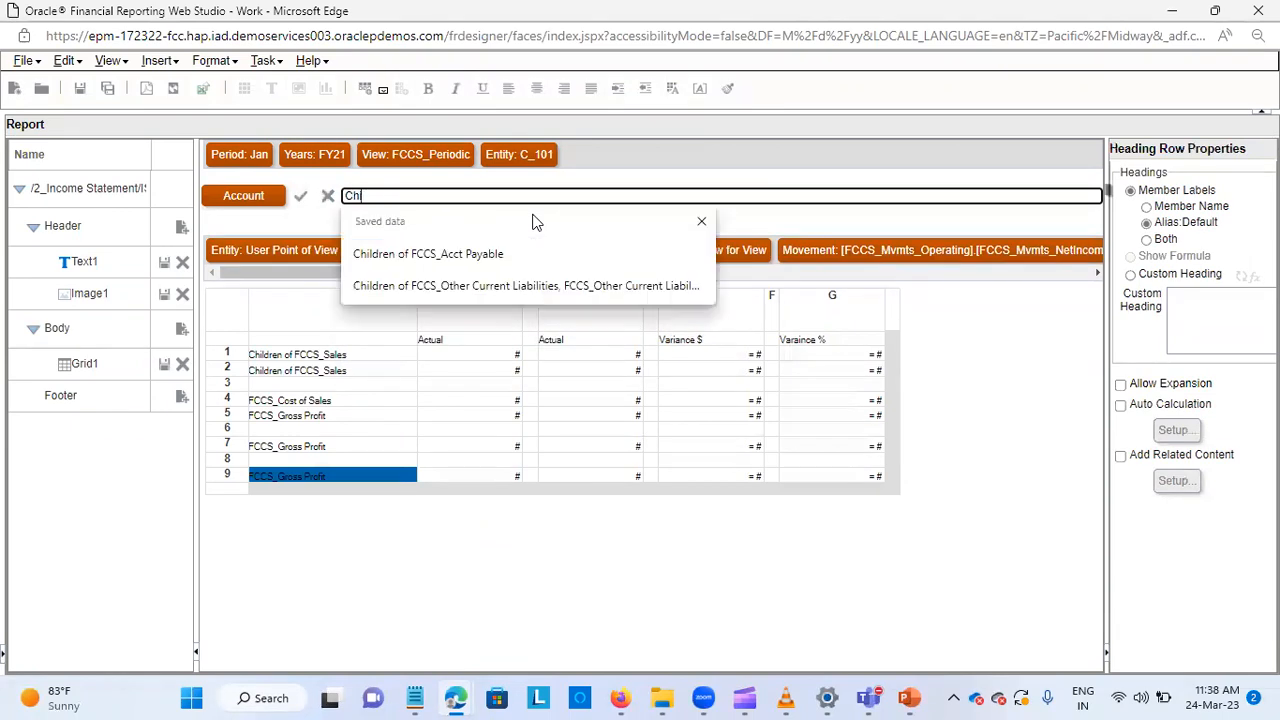
type("ildren of FCCS_")
type("Operatin")
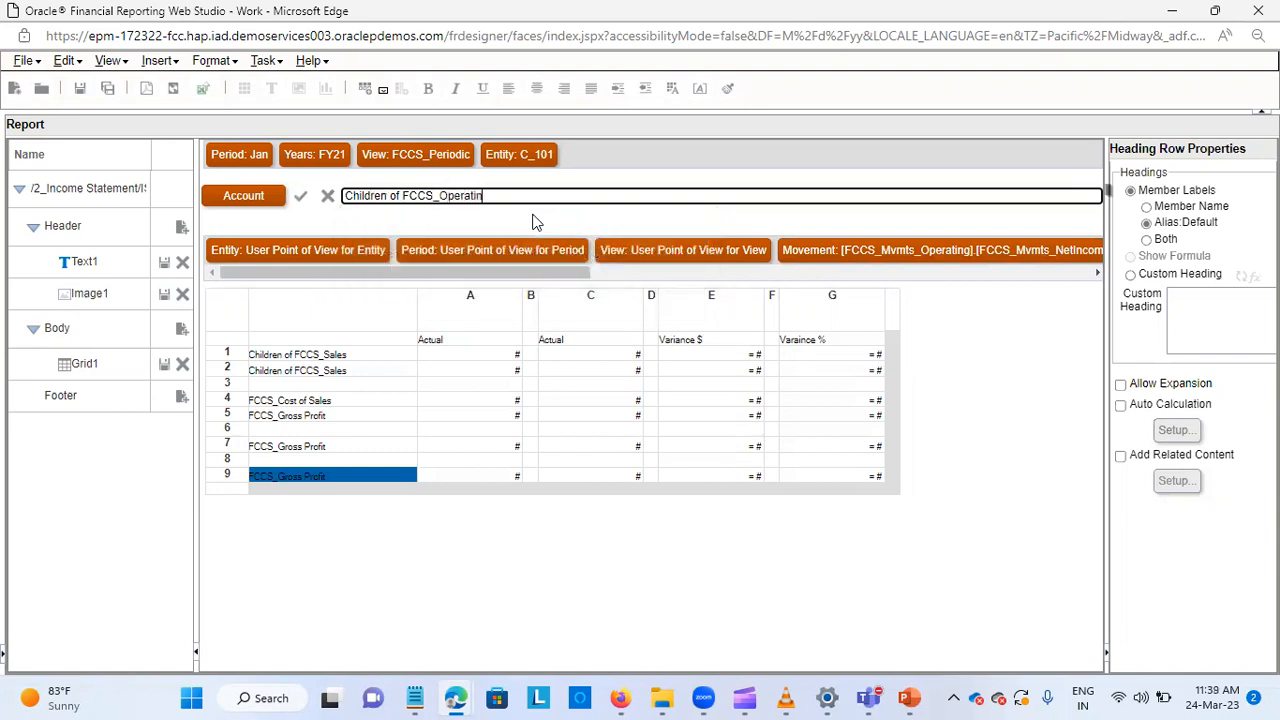
type("g Expenses")
left_click(300, 196)
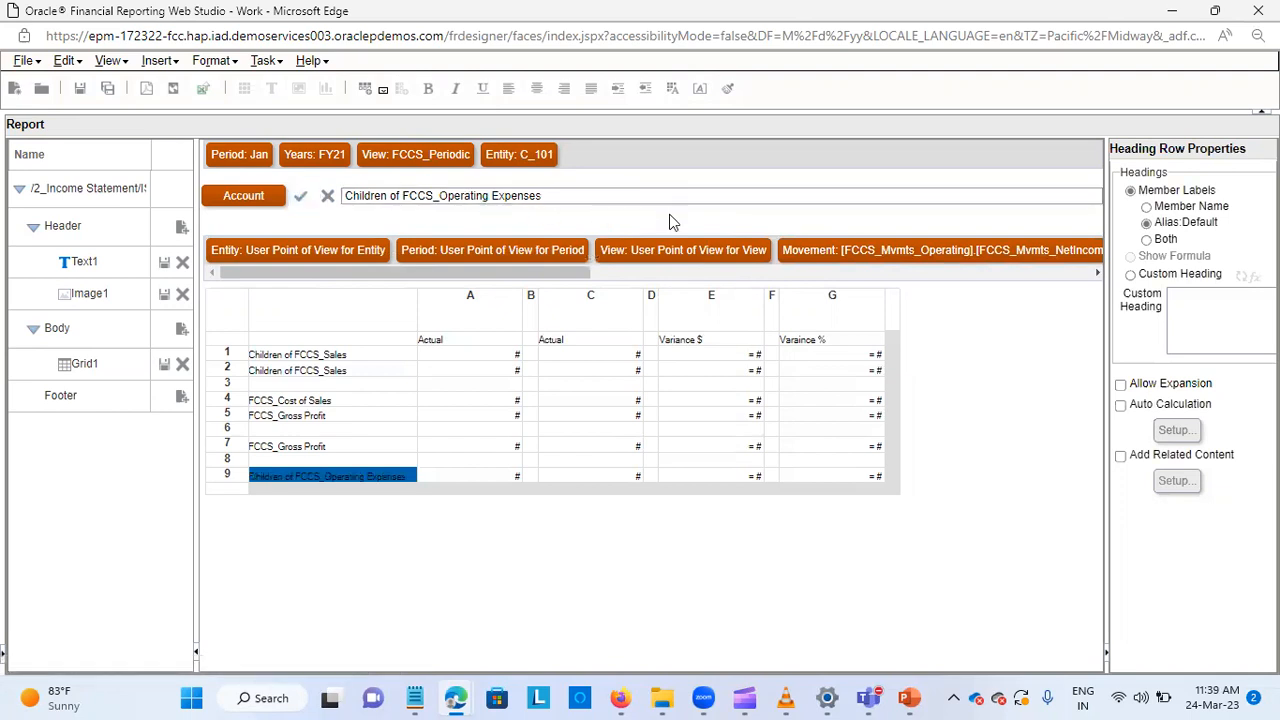
Insert a data row below the Children of FCCS_Operating Expenses row 9.
left_click(237, 487)
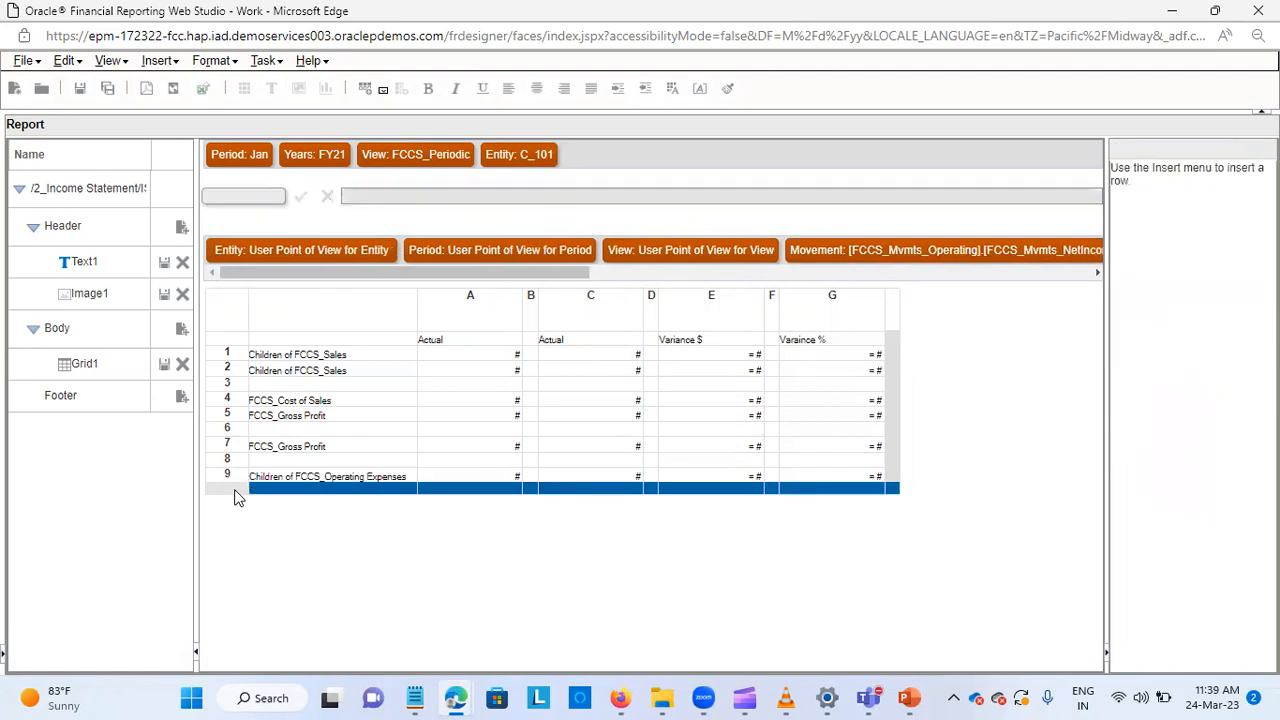
right_click(238, 488)
mouse_move(336, 500)
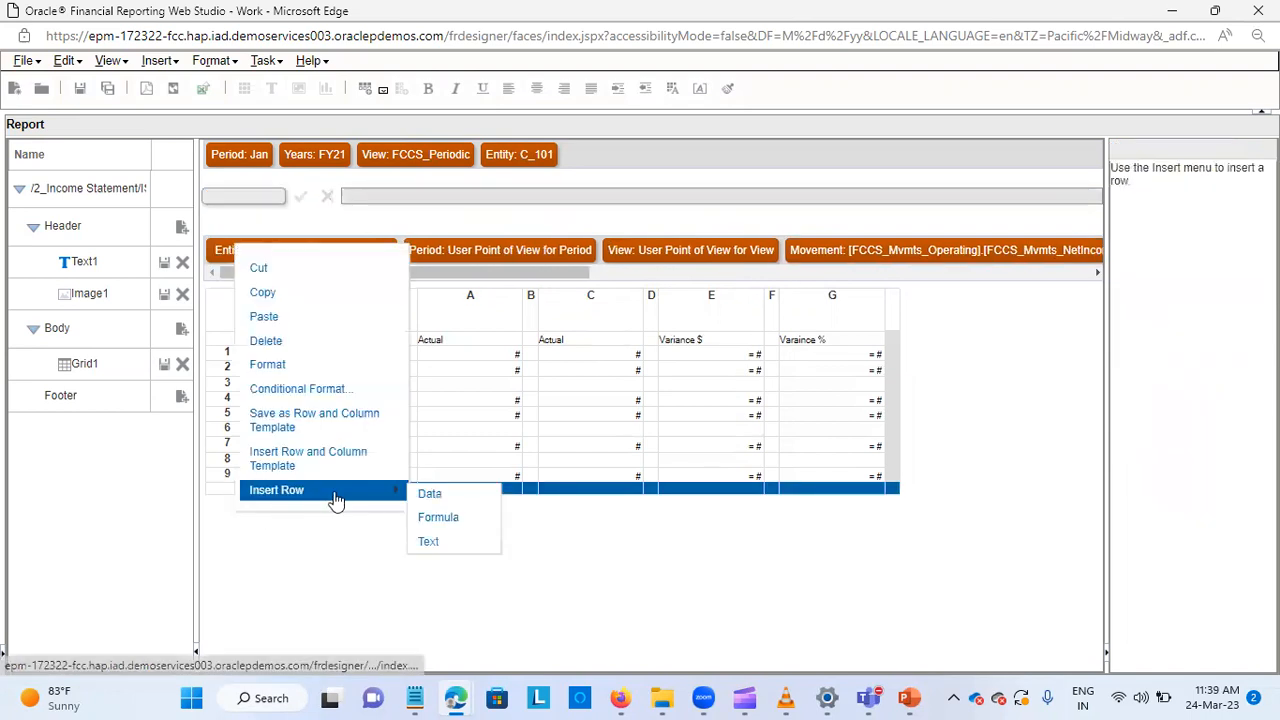
left_click(435, 496)
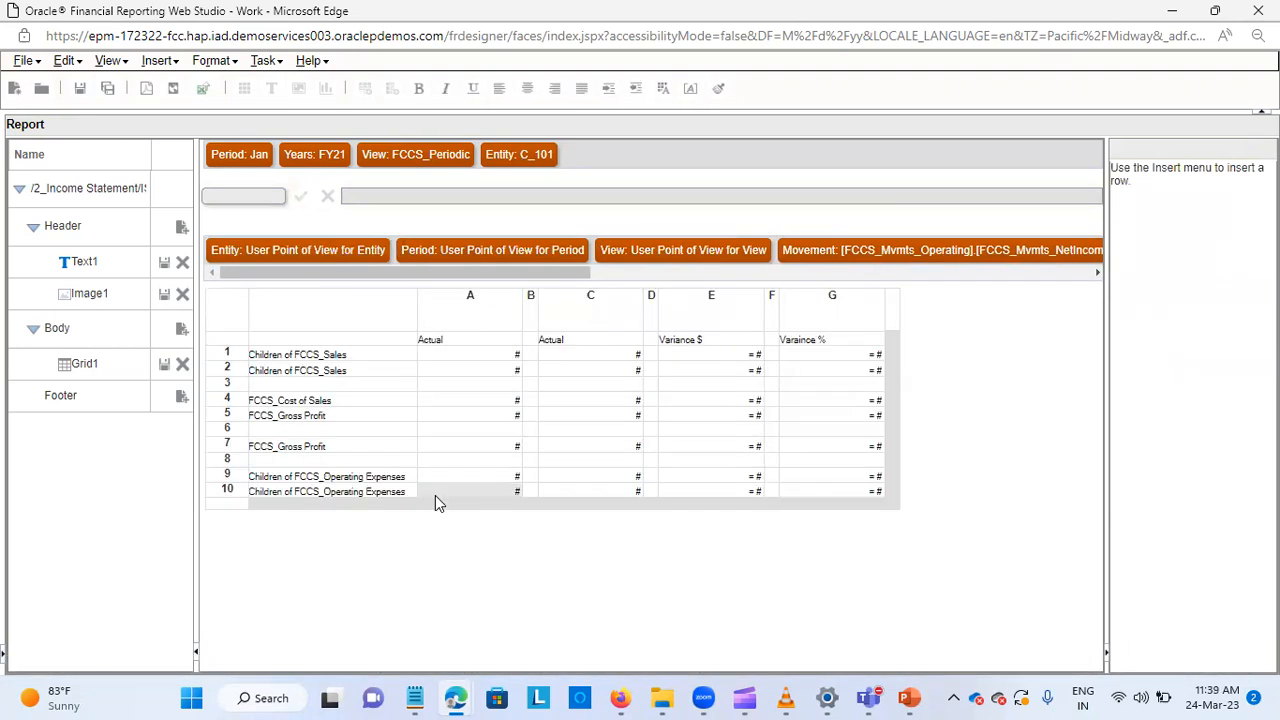
Set the account of row 10 to FCCS_Operating Expenses.
left_click(290, 491)
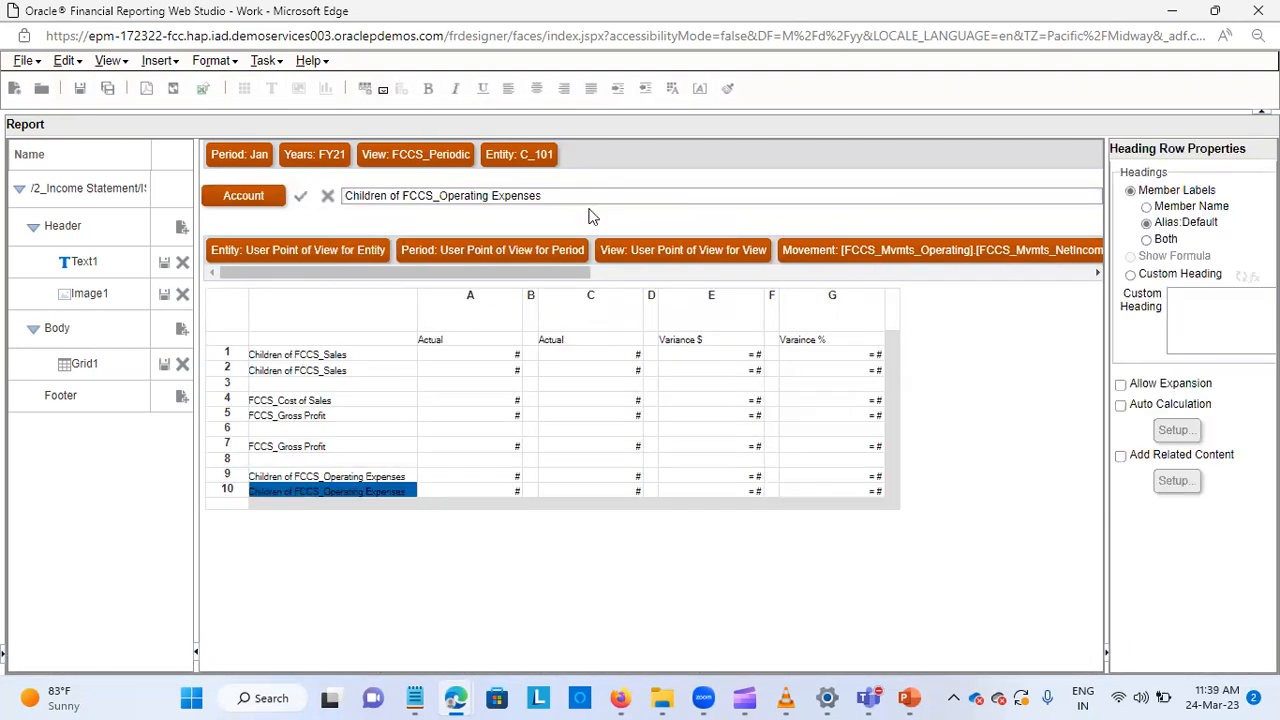
left_click_drag(571, 203, 220, 224)
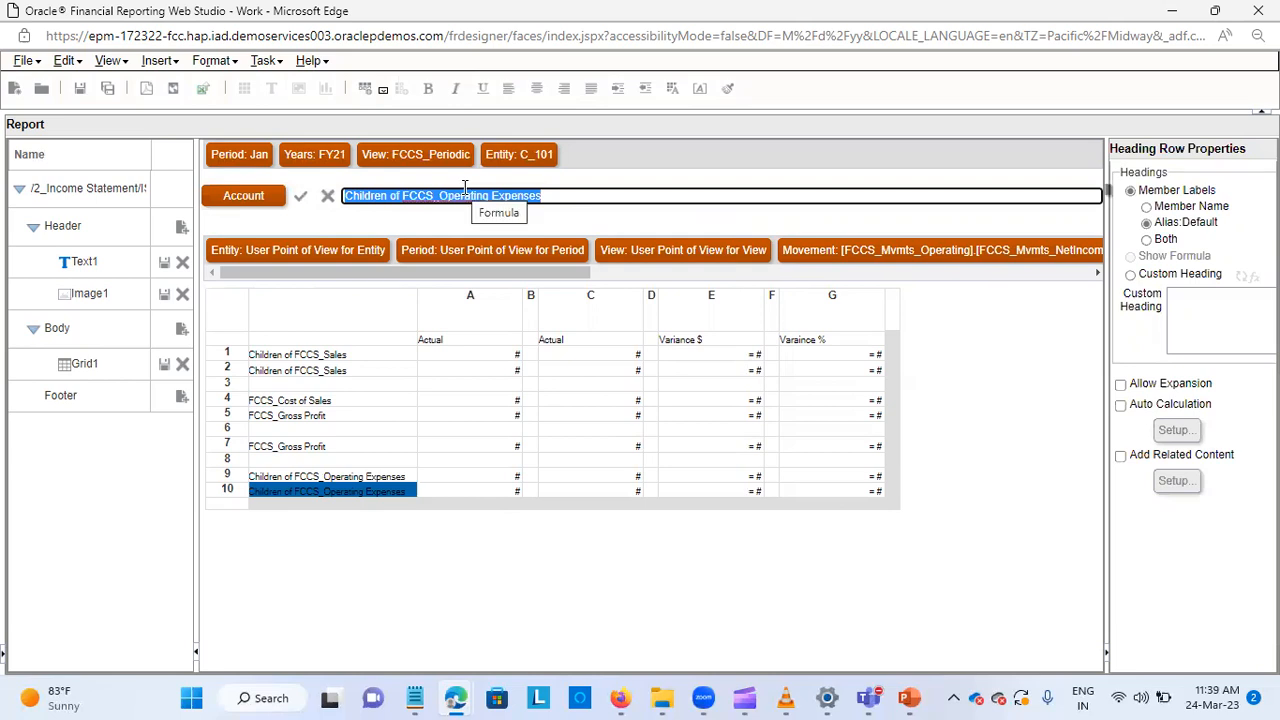
type("FCCS")
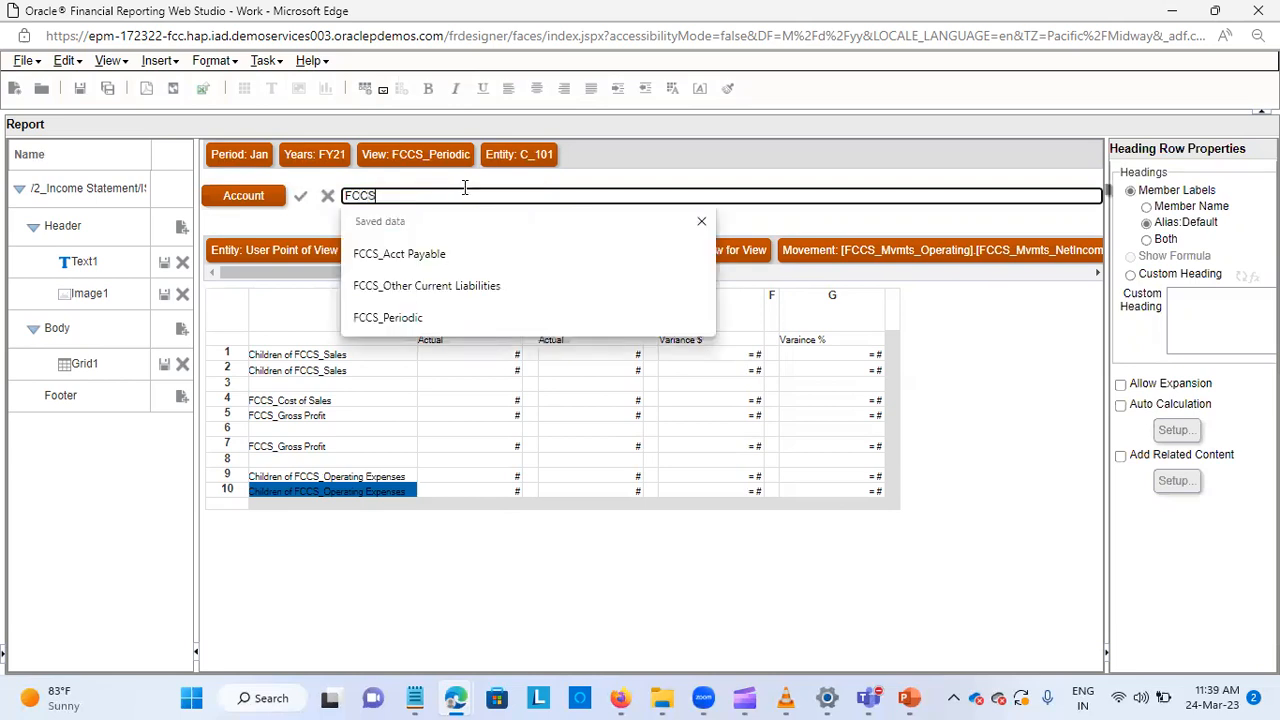
type("_Operating Expenses")
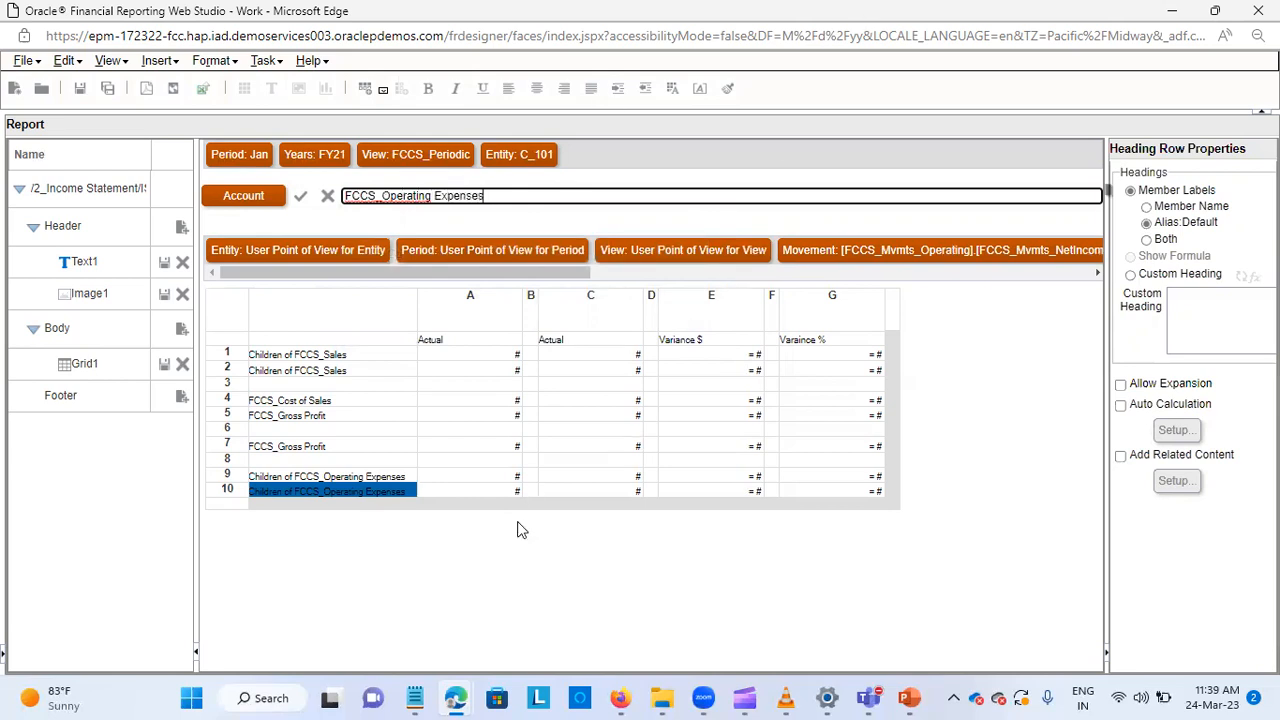
left_click(465, 587)
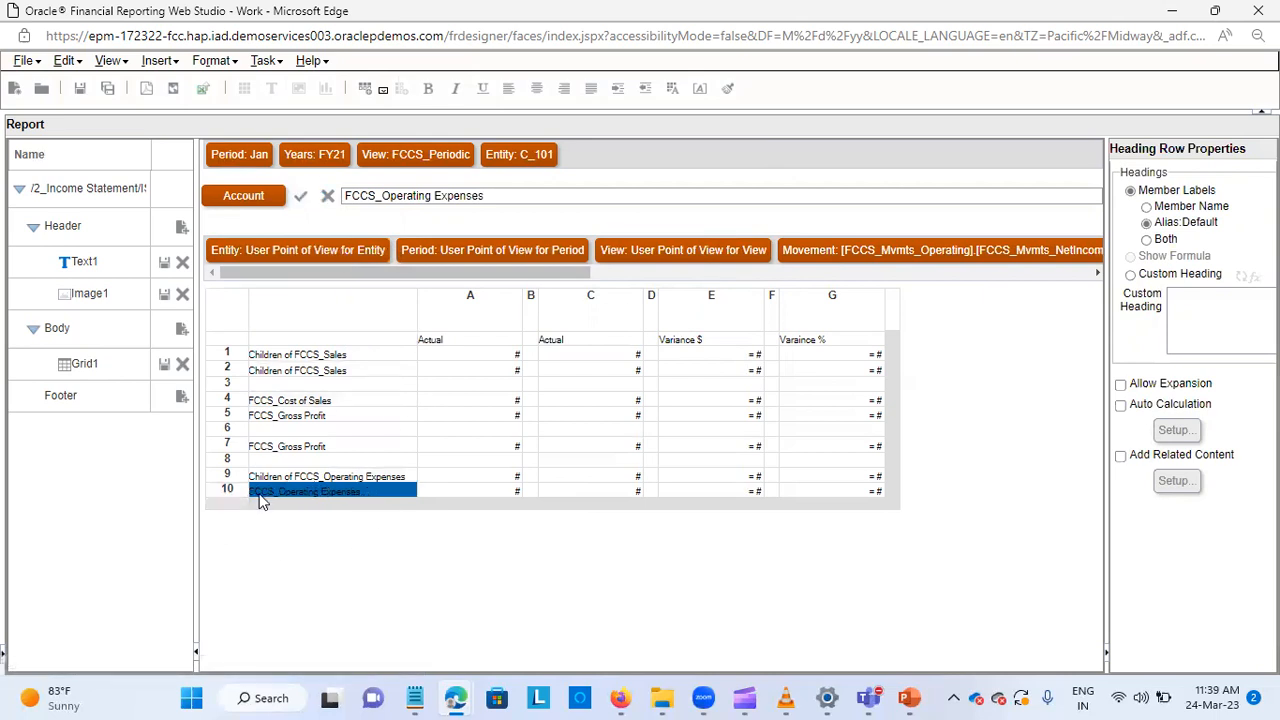
Insert a text row below the FCCS_Operating Expenses row 10 as a blank separator.
right_click(228, 500)
mouse_move(365, 504)
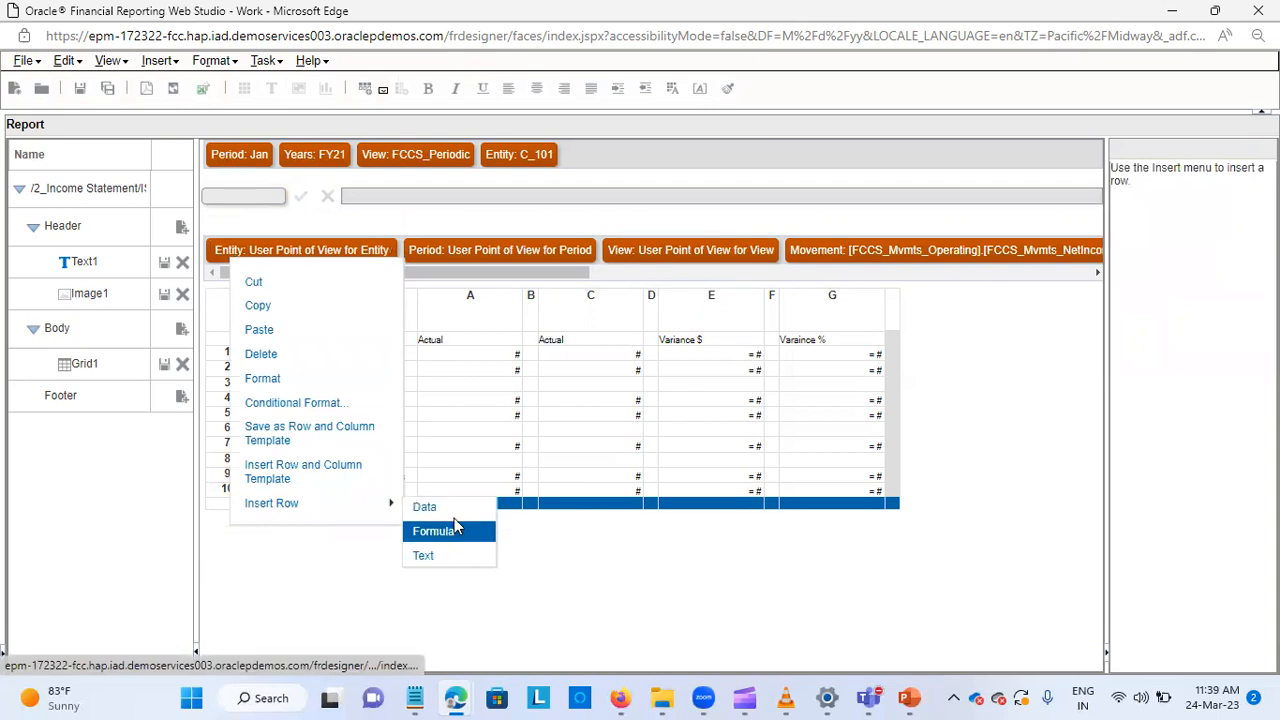
left_click(449, 556)
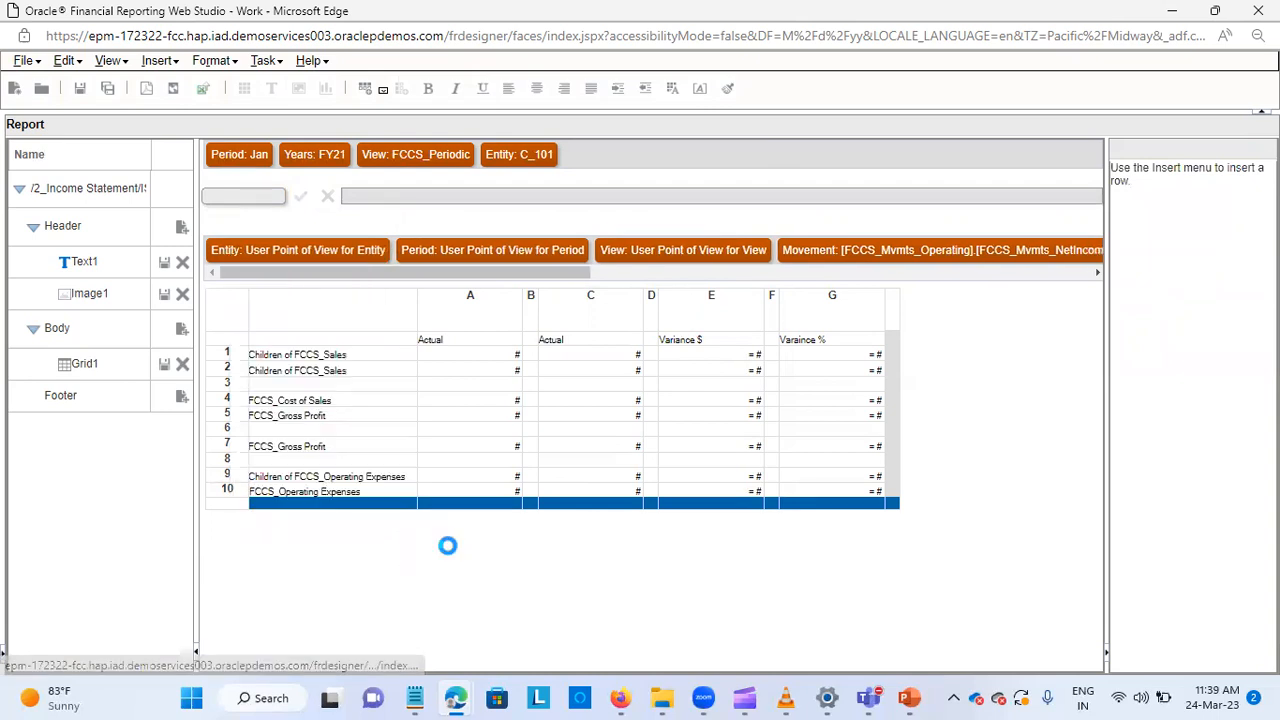
Insert a data row below the blank separator row 11.
right_click(232, 524)
mouse_move(296, 520)
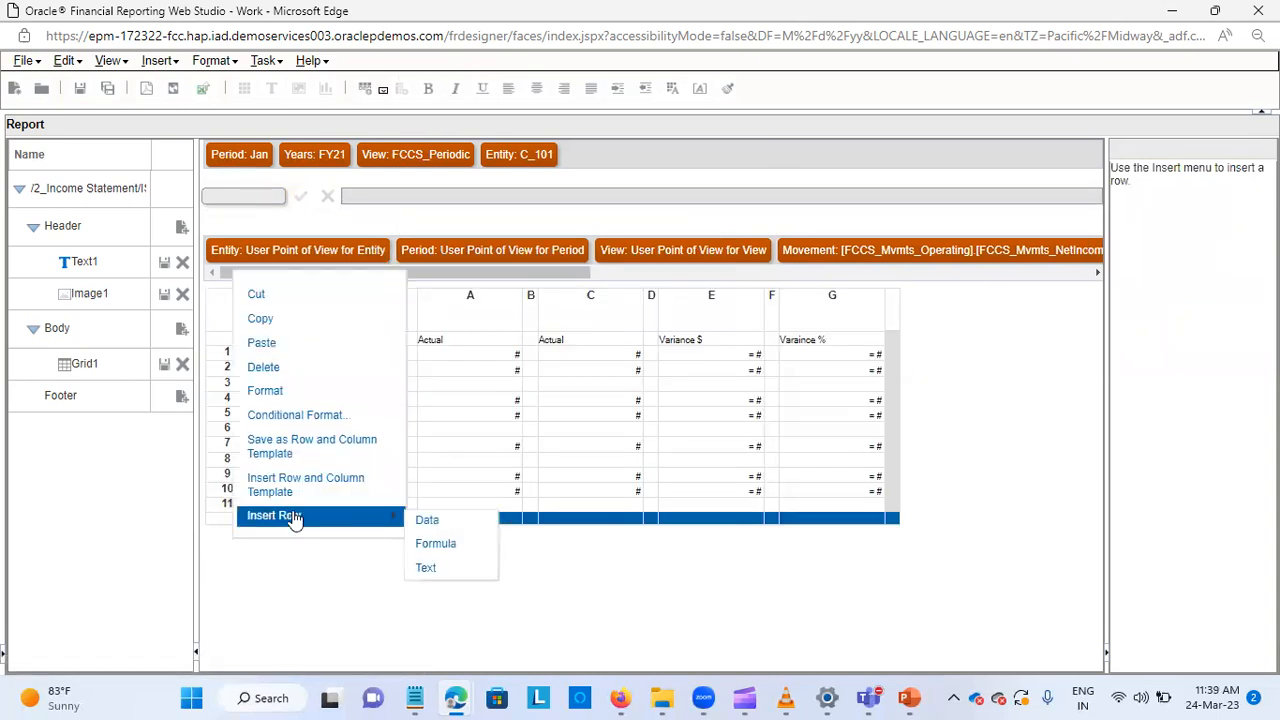
left_click(423, 521)
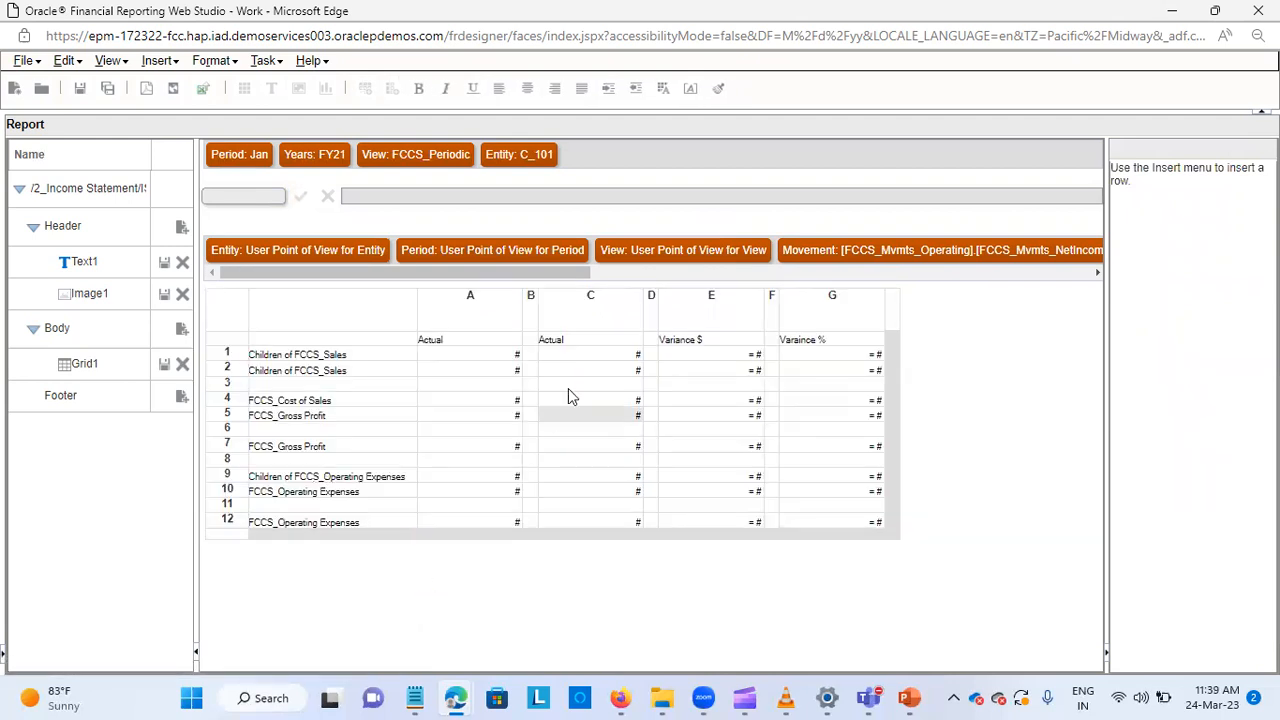
Set the account of row 12 to FCCS_Operating Income.
left_click(312, 506)
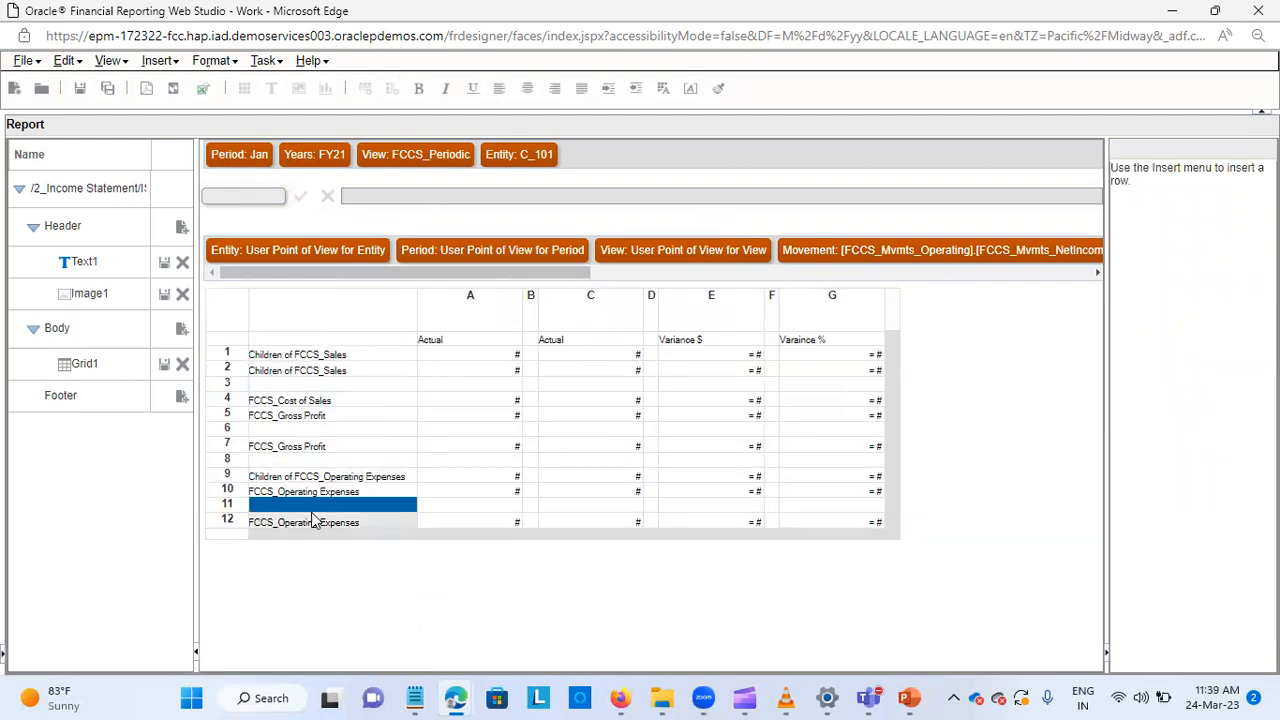
left_click(312, 525)
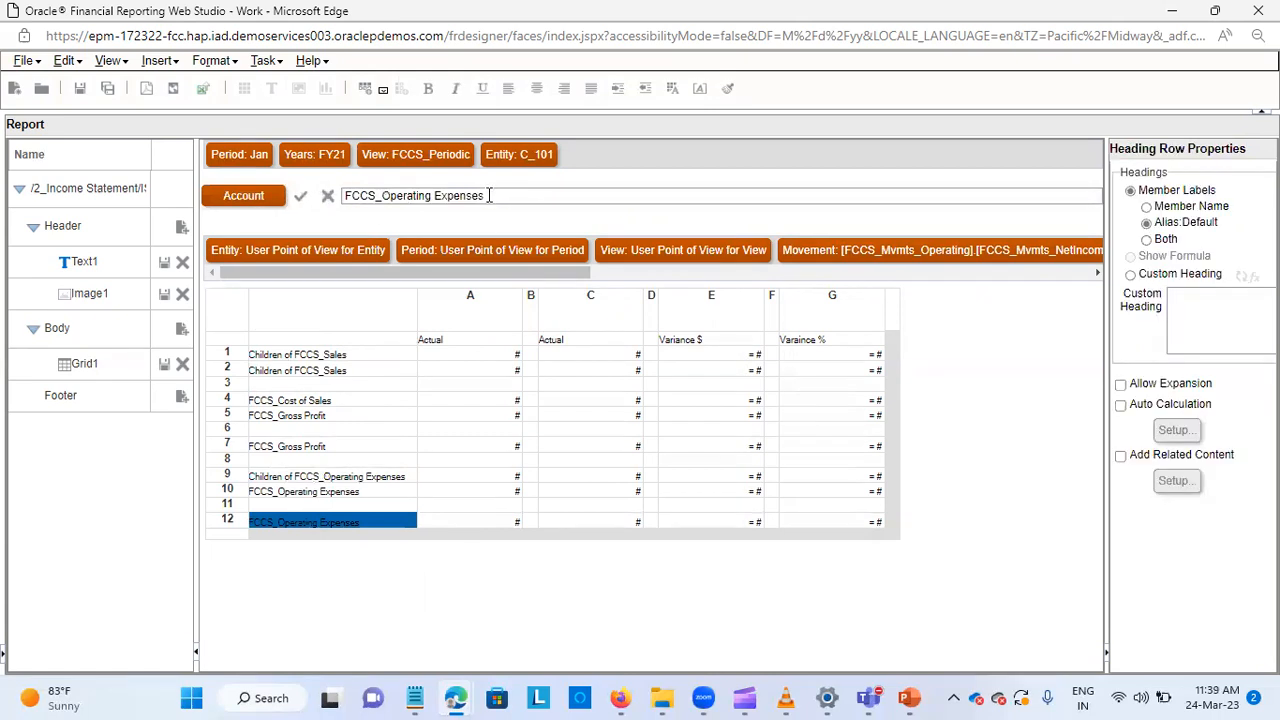
left_click_drag(489, 195, 341, 226)
key("End")
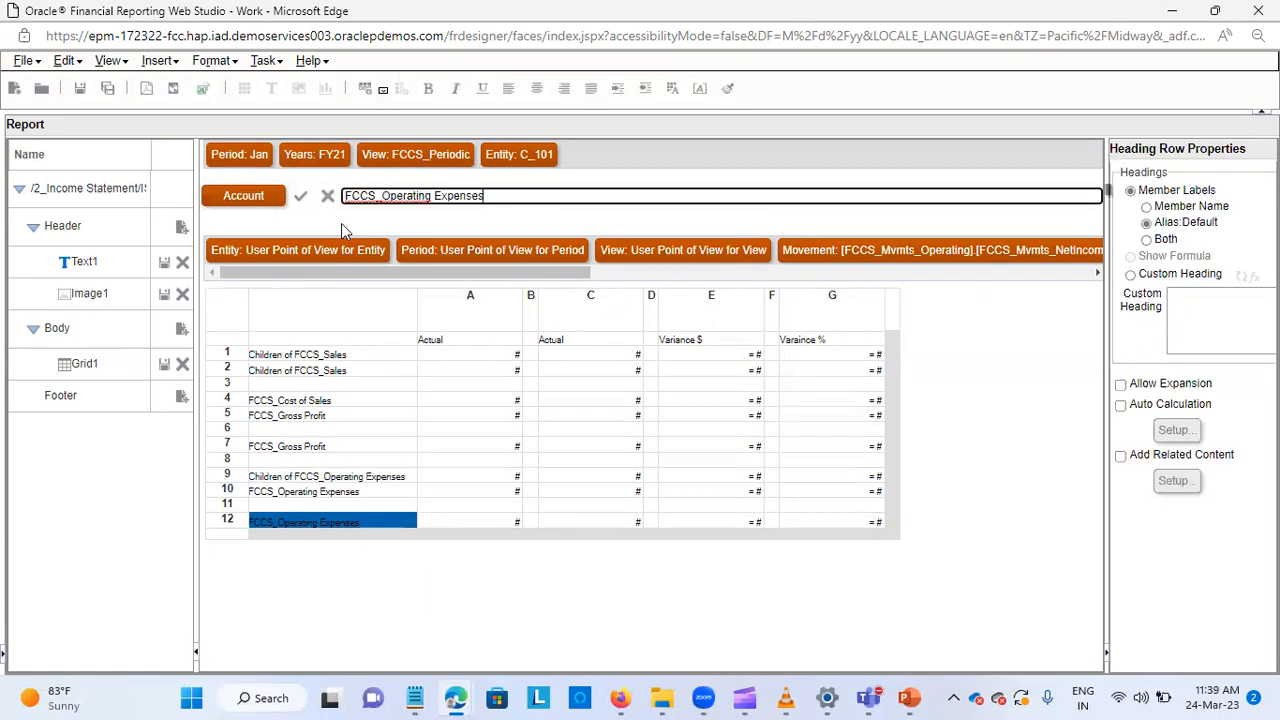
key("BackSpace")
key("BackSpace")
key("BackSpace")
key("BackSpace")
key("BackSpace")
key("BackSpace")
key("BackSpace")
key("BackSpace")
type("Income")
left_click(301, 195)
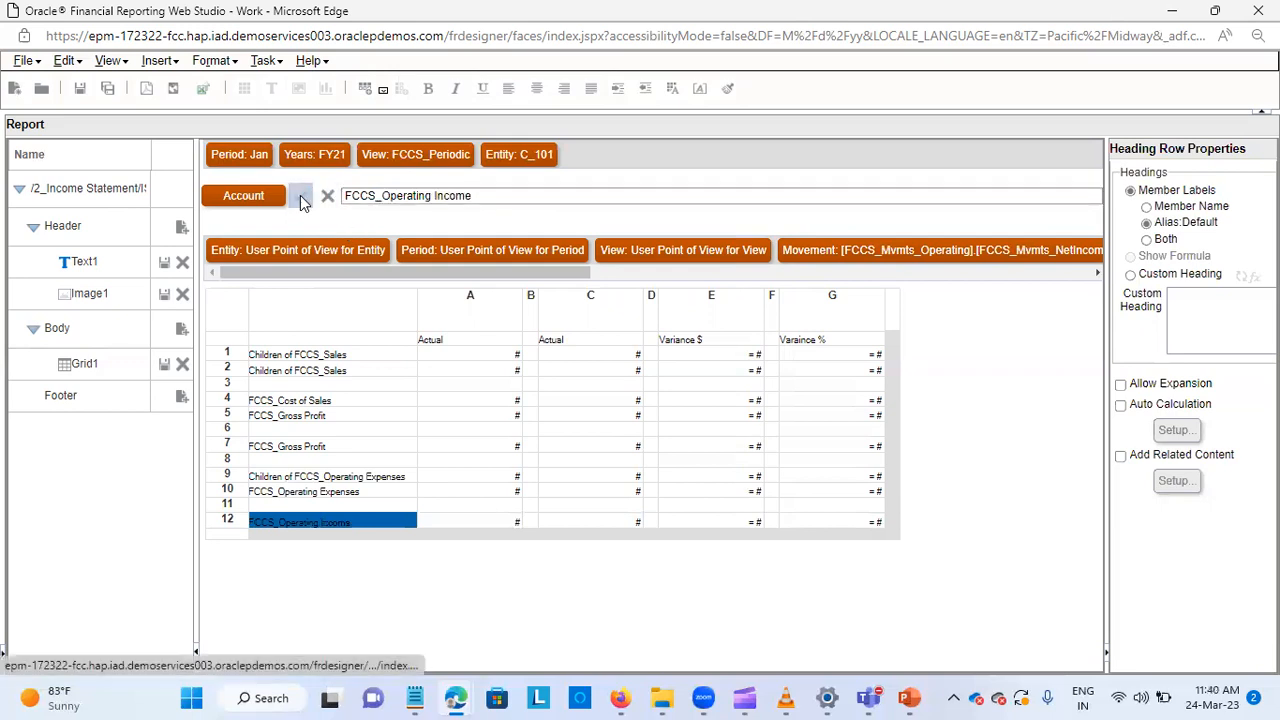
Insert a text row below the FCCS_Operating Income row 12 as a blank separator.
right_click(232, 522)
mouse_move(300, 532)
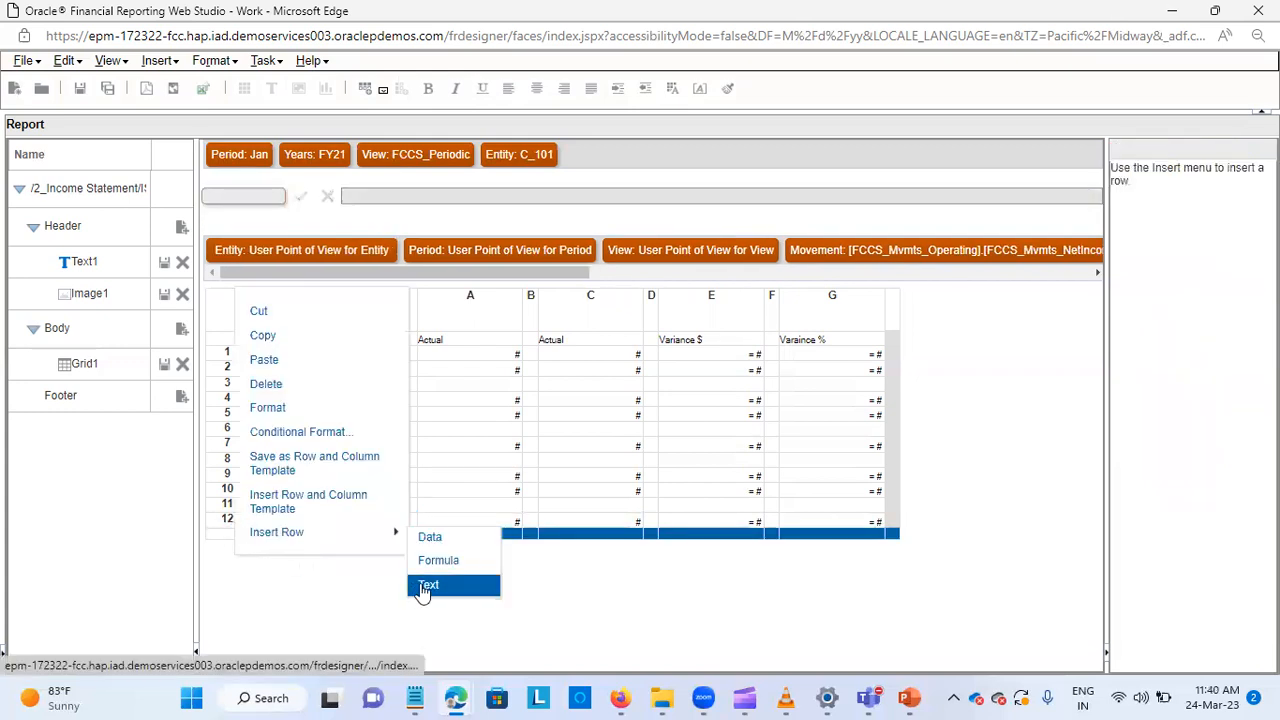
left_click(428, 585)
right_click(232, 545)
mouse_move(280, 550)
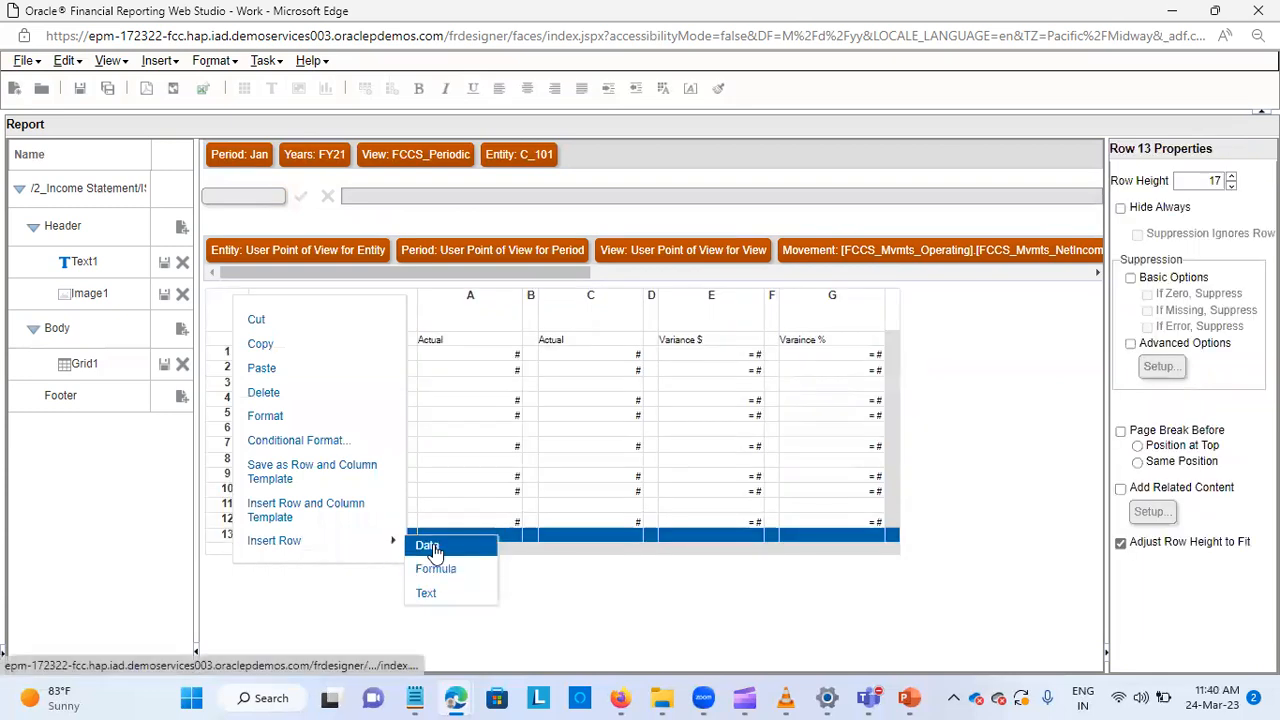
left_click(425, 545)
left_click(238, 550)
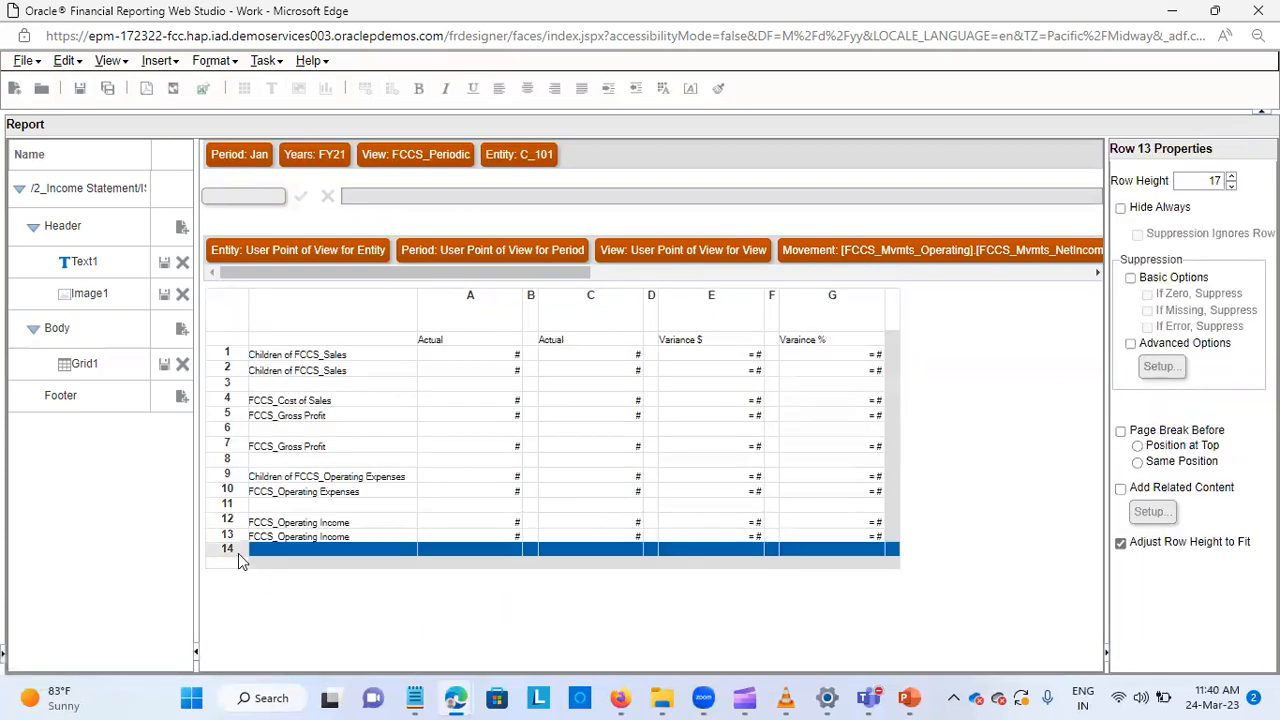
right_click(237, 534)
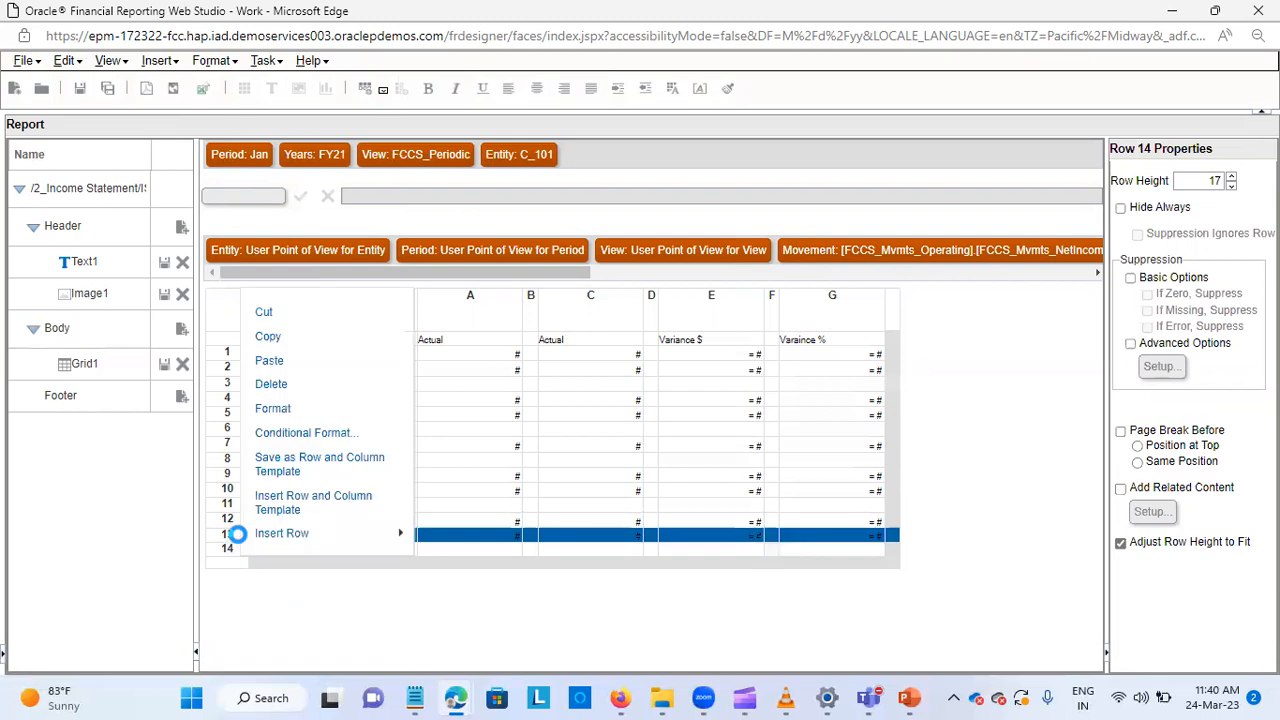
left_click(298, 384)
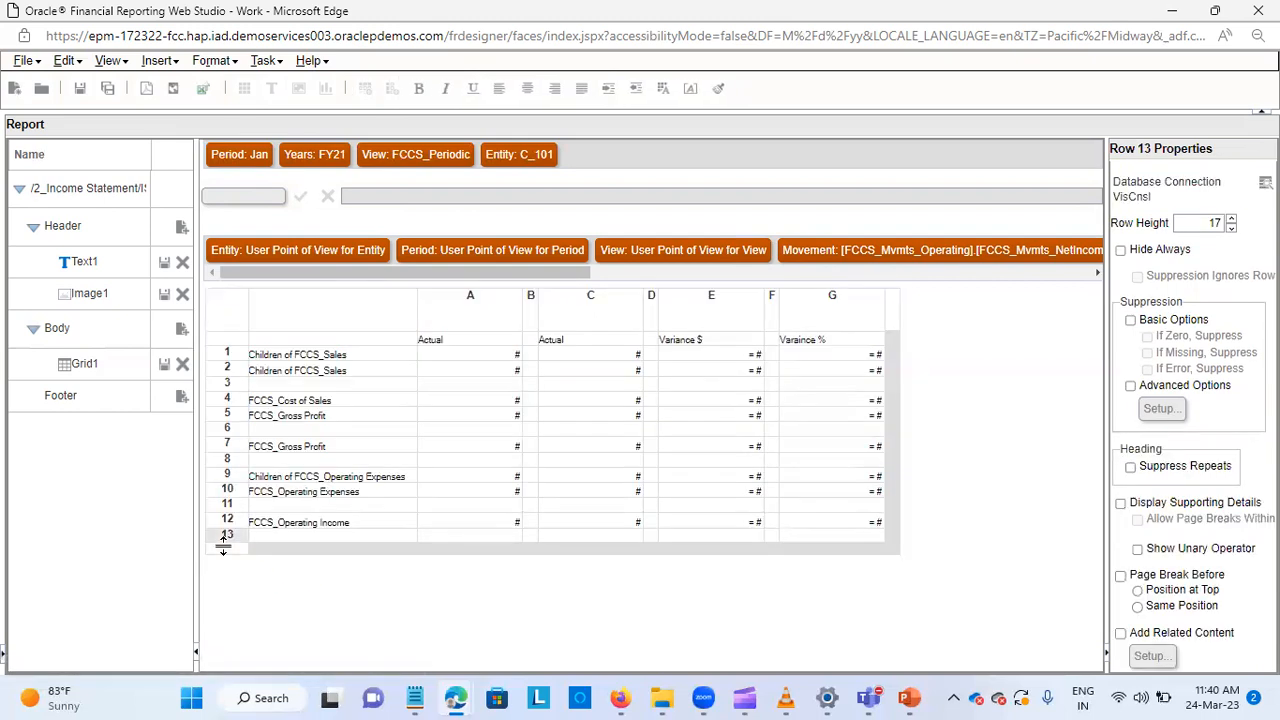
Insert a data row below the blank separator row 13.
right_click(234, 553)
mouse_move(297, 549)
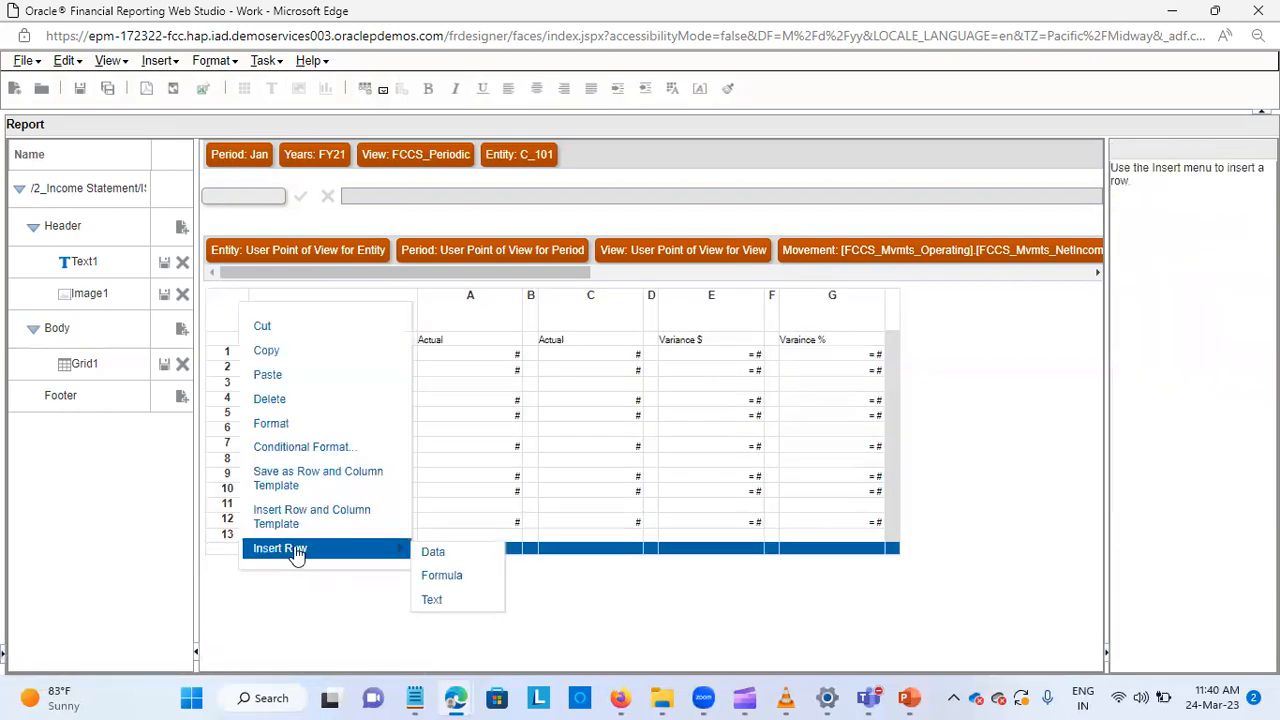
left_click(435, 552)
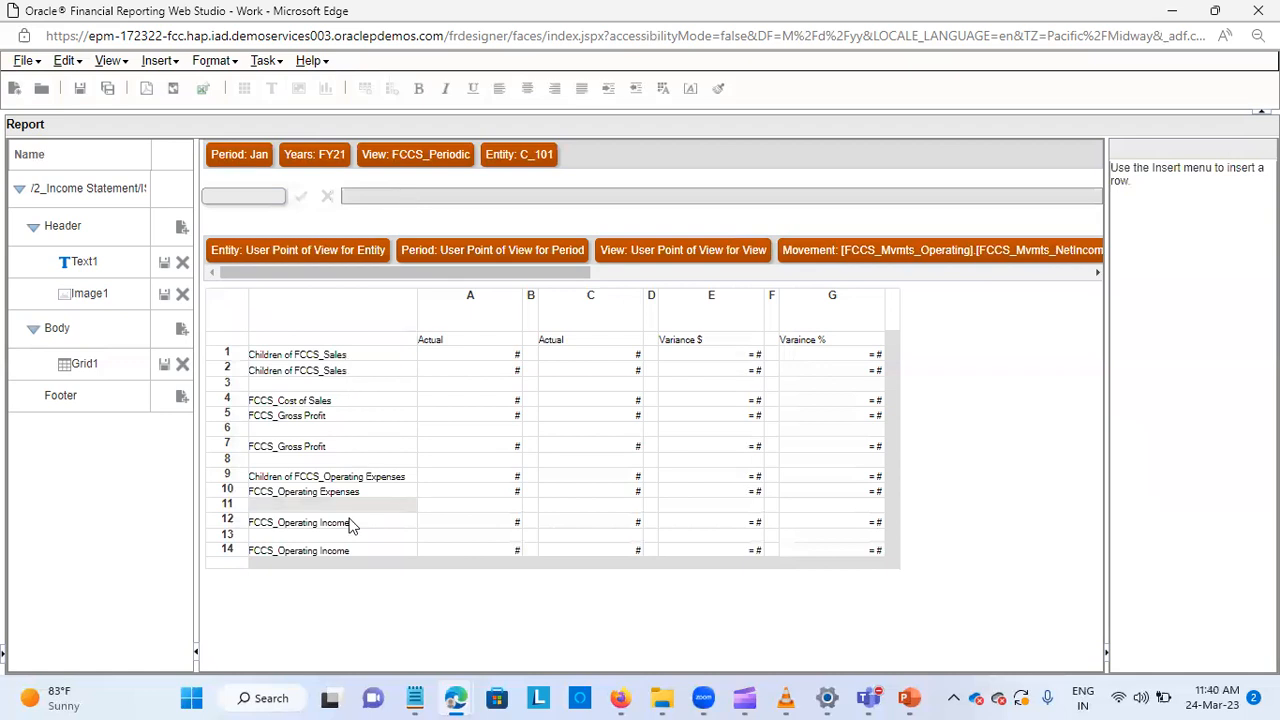
Set the account of row 14 to FCCS_Other Income Expense.
left_click(302, 558)
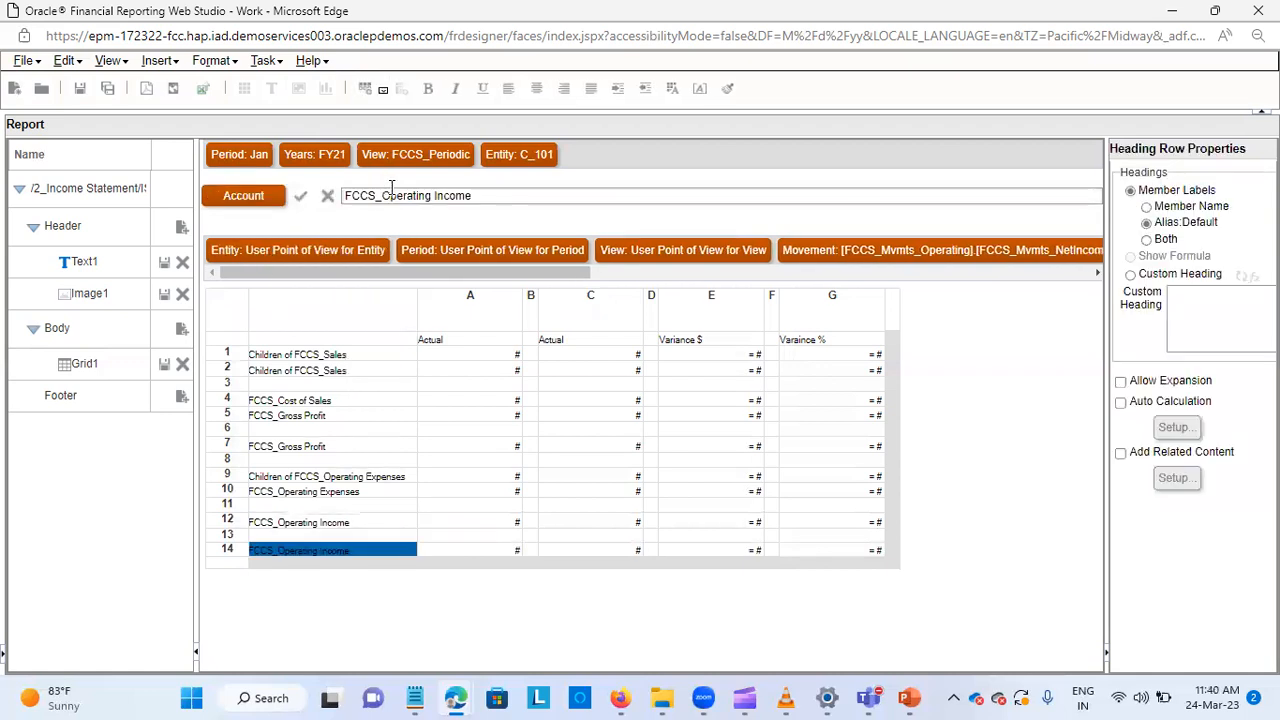
left_click(491, 198)
key("BackSpace")
key("BackSpace")
key("BackSpace")
key("BackSpace")
key("BackSpace")
key("BackSpace")
key("BackSpace")
key("BackSpace")
key("BackSpace")
key("BackSpace")
key("BackSpace")
key("BackSpace")
key("BackSpace")
key("BackSpace")
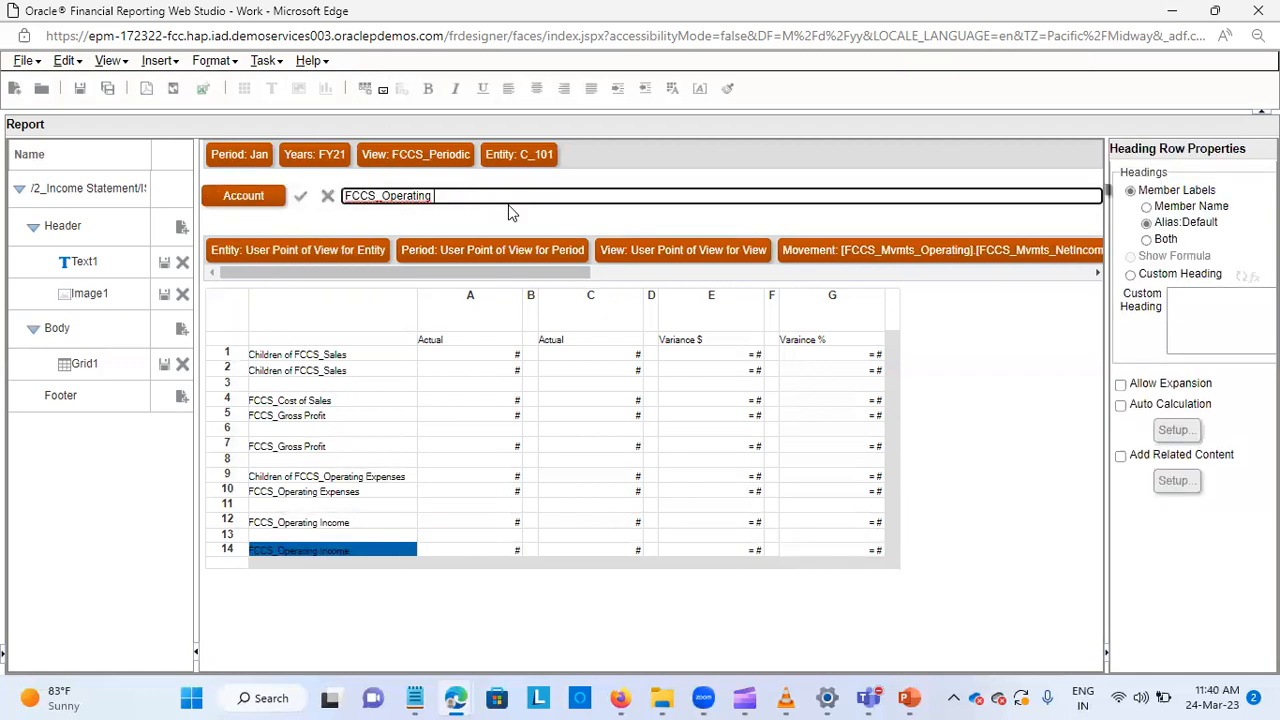
type("ther In")
key("BackSpace")
key("BackSpace")
key("BackSpace")
key("BackSpace")
key("BackSpace")
key("BackSpace")
key("BackSpace")
key("BackSpace")
key("BackSpace")
type("Expense")
left_click(304, 195)
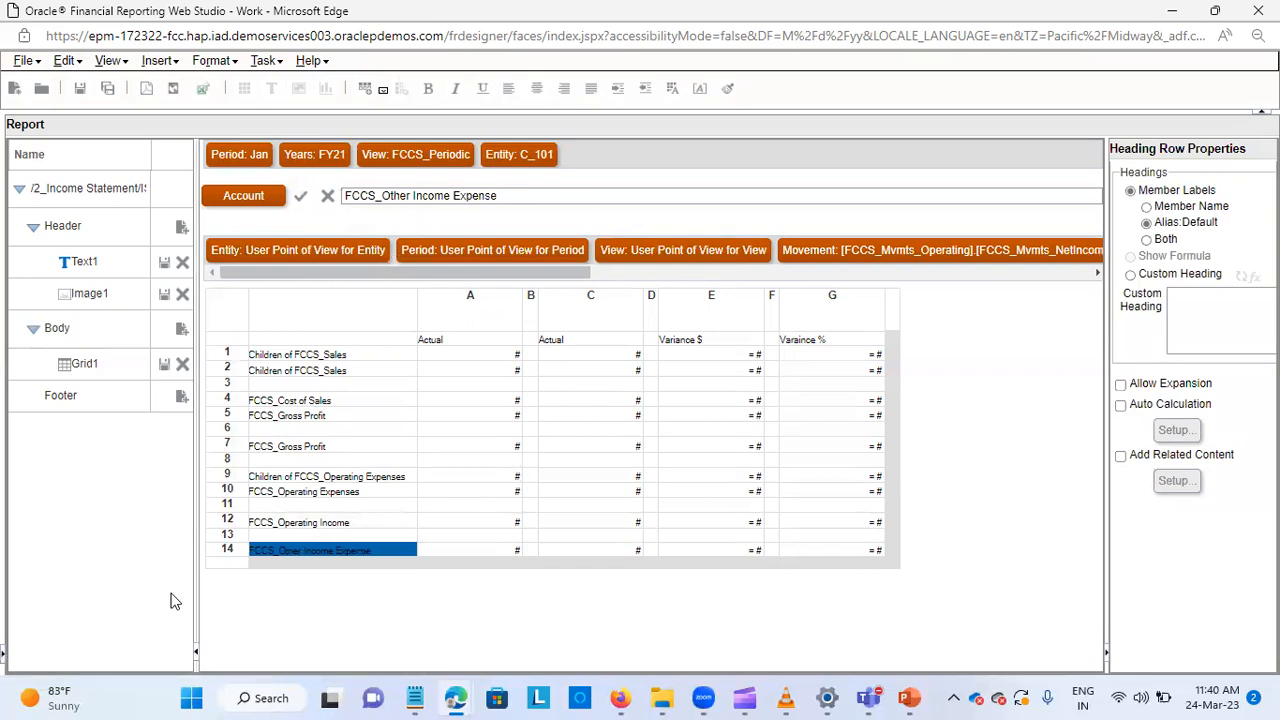
Insert a blank text row below the FCCS_Other Income Expense row 14, followed by a data row.
right_click(218, 570)
mouse_move(368, 572)
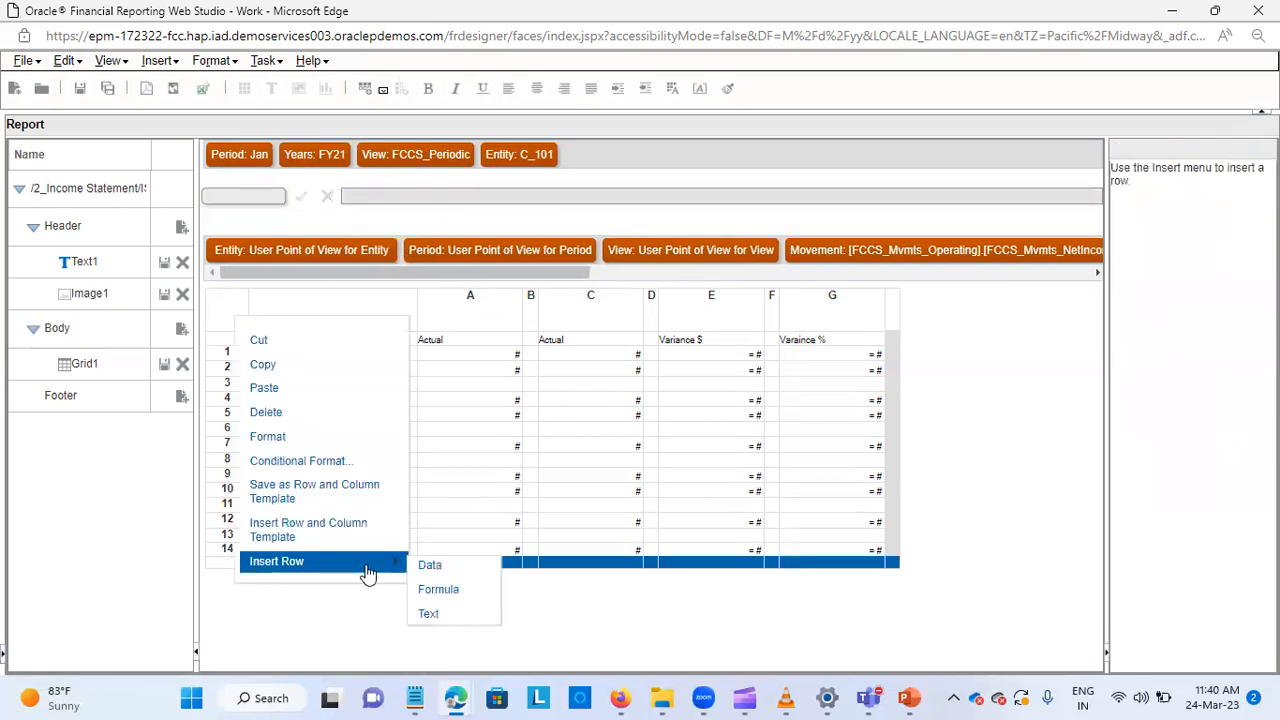
left_click(430, 612)
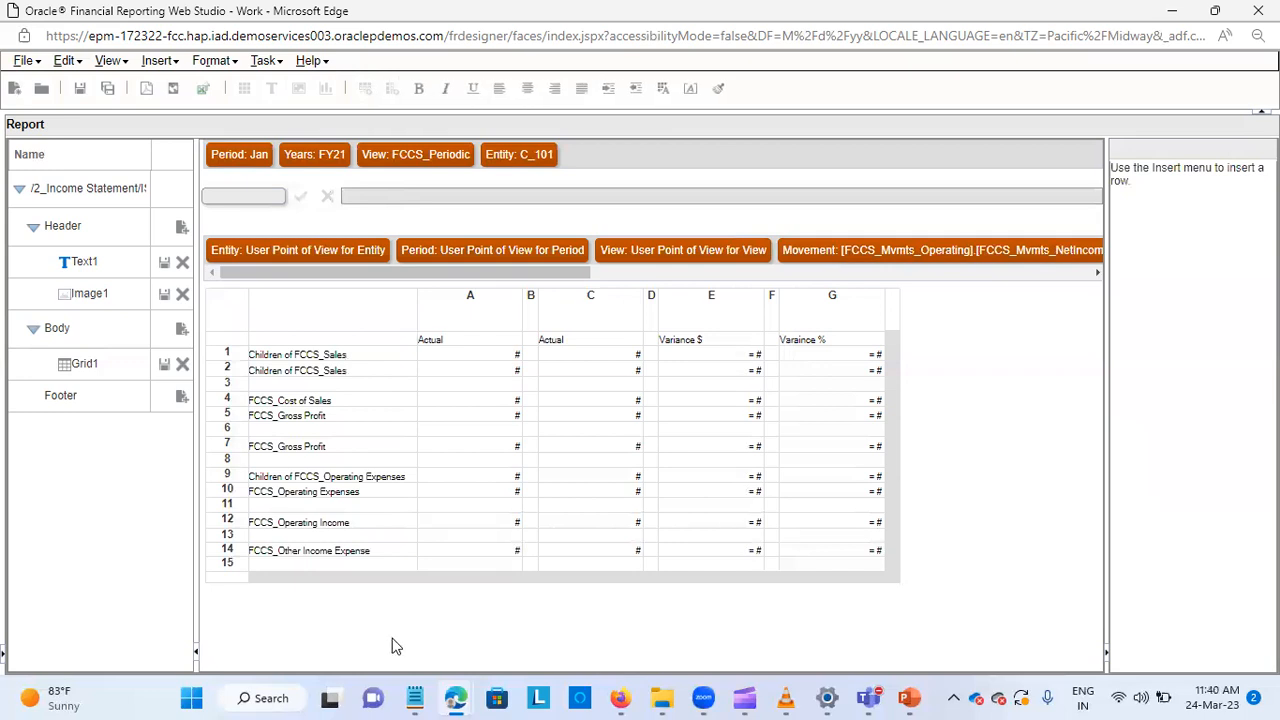
right_click(225, 574)
mouse_move(380, 586)
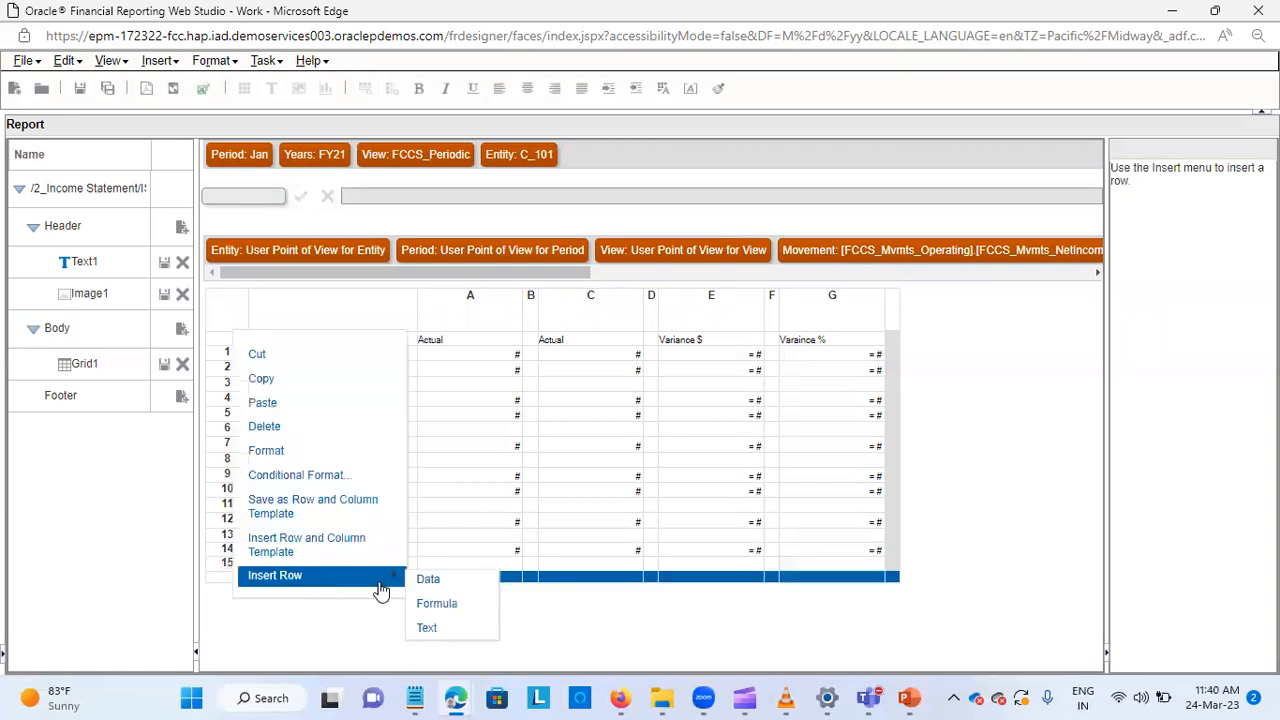
left_click(449, 581)
Set the account of row 16 to FCCS_Total Pre Tax Income.
left_click(298, 580)
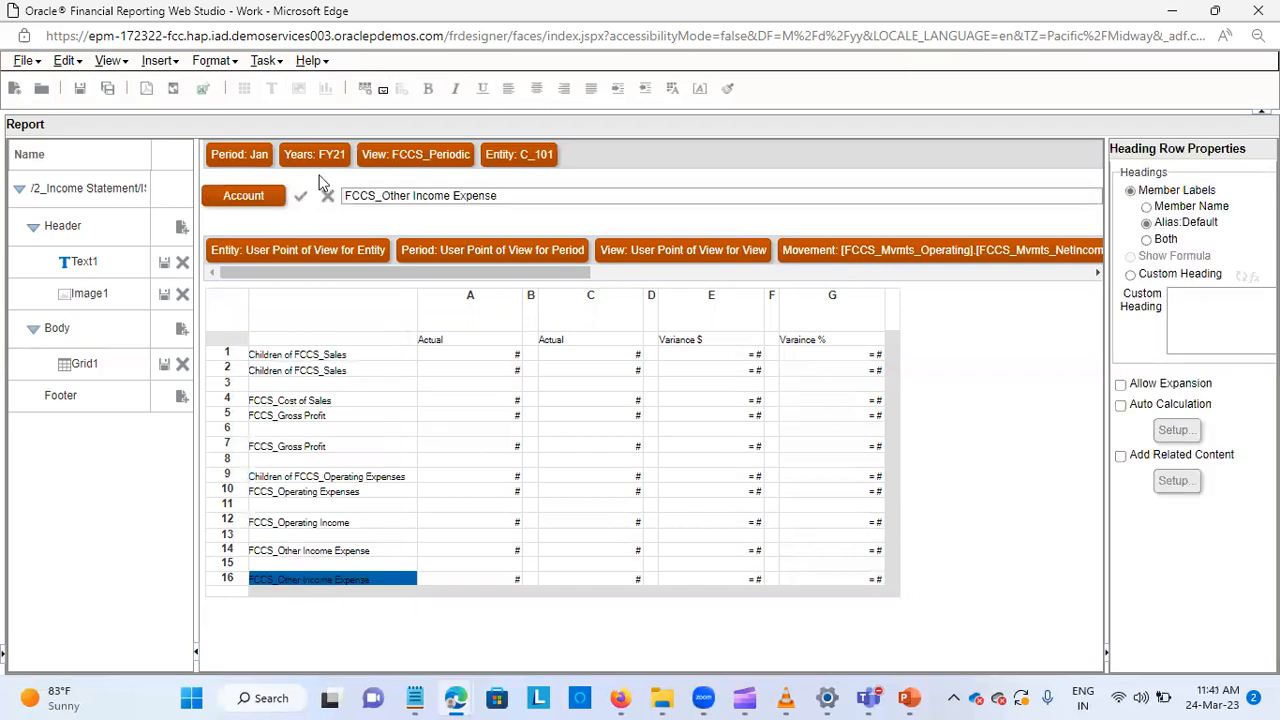
left_click(536, 196)
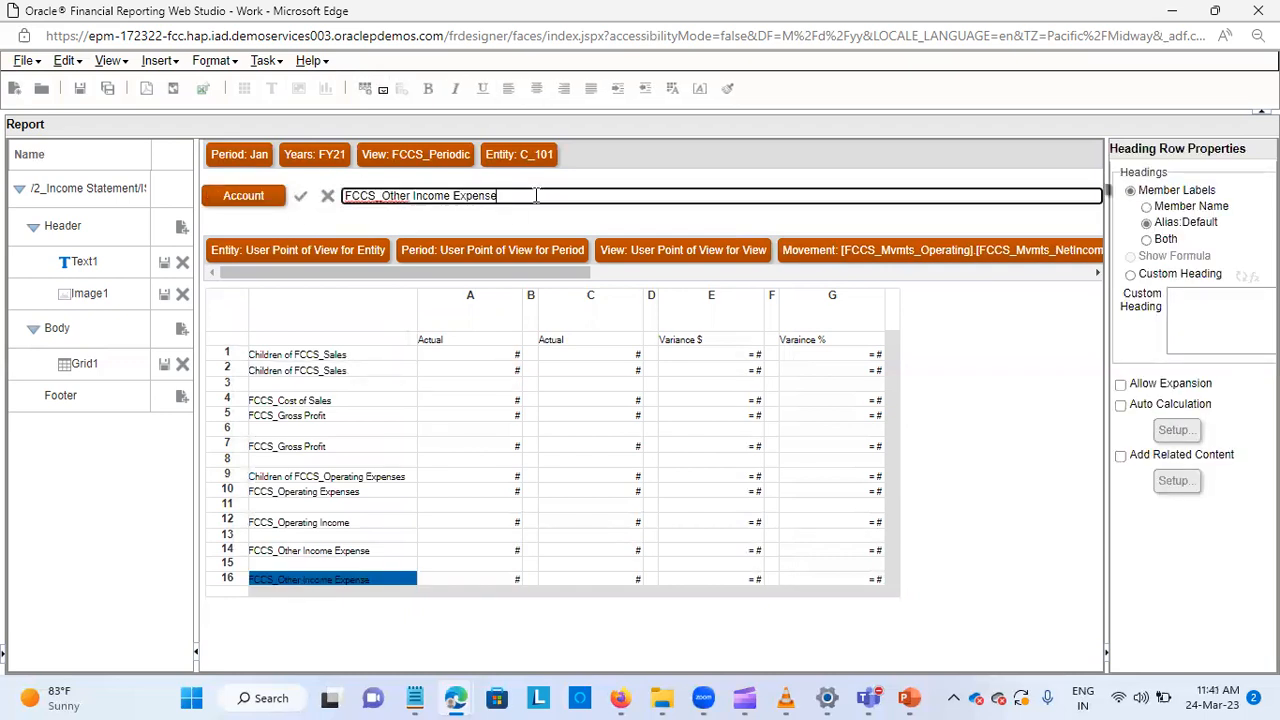
key("BackSpace")
key("BackSpace")
key("BackSpace")
key("BackSpace")
key("BackSpace")
key("BackSpace")
key("BackSpace")
key("BackSpace")
key("BackSpace")
key("BackSpace")
key("BackSpace")
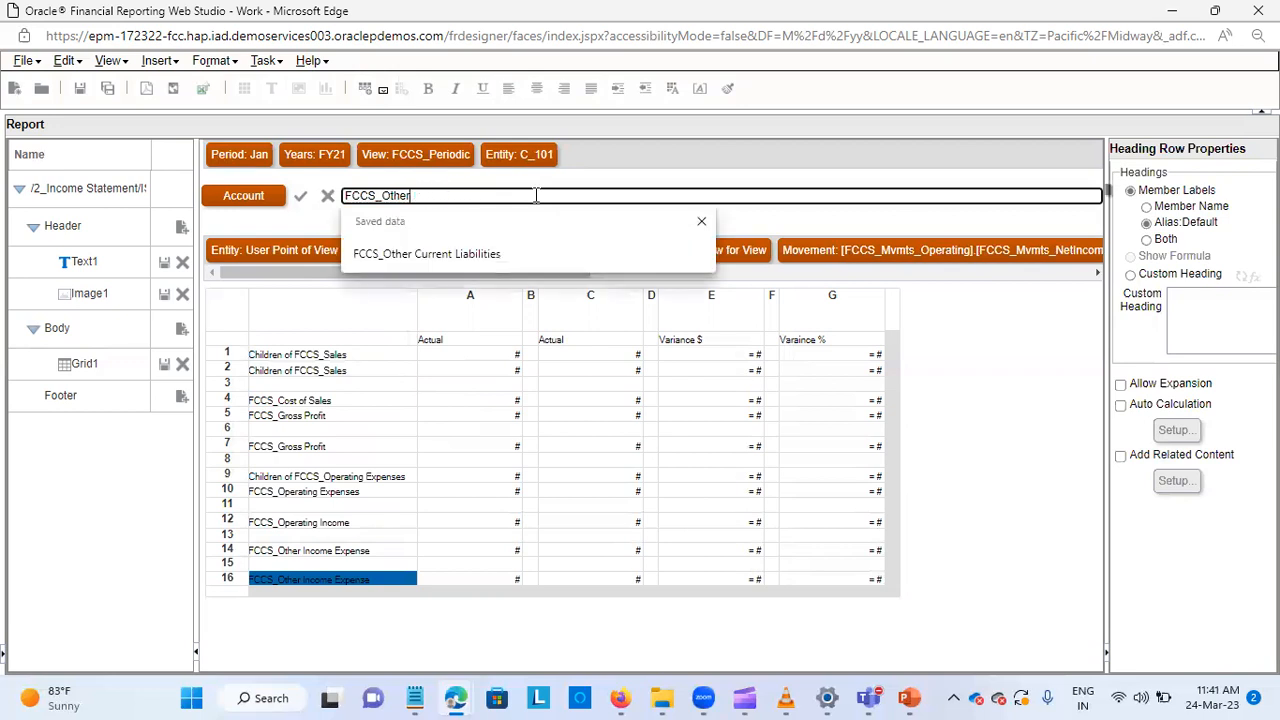
key("BackSpace")
key("BackSpace")
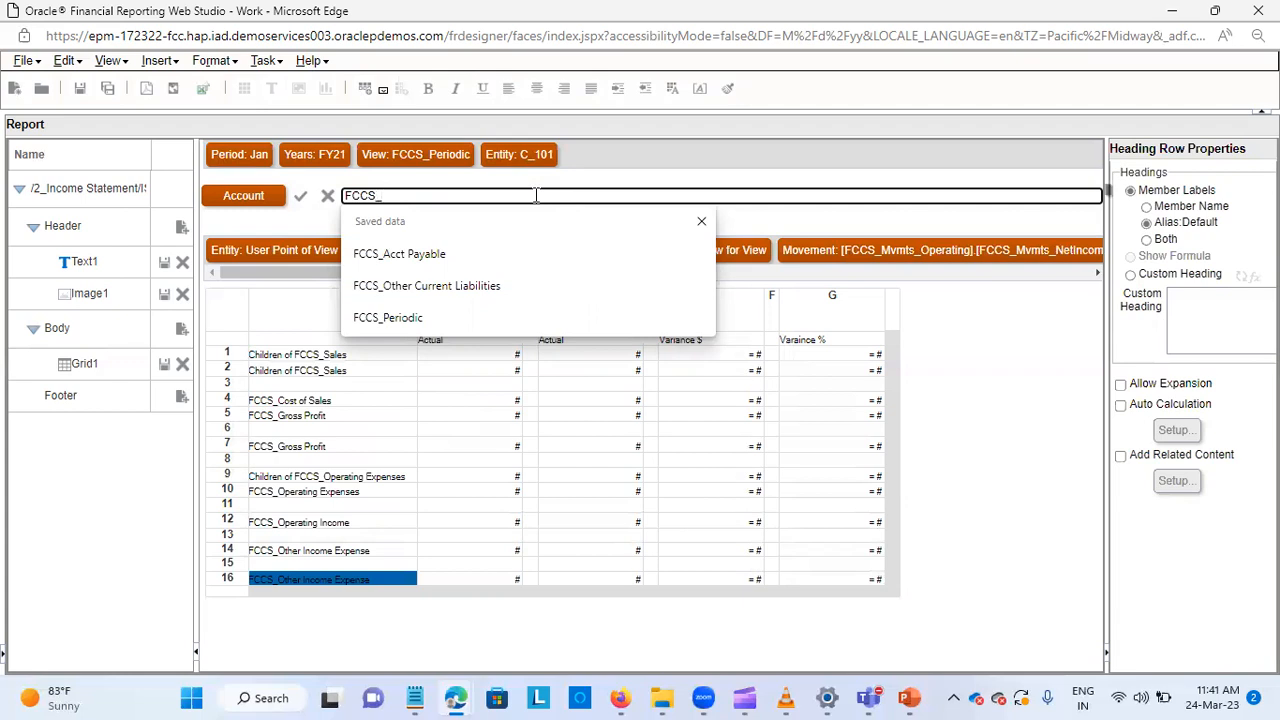
type("Total Pre")
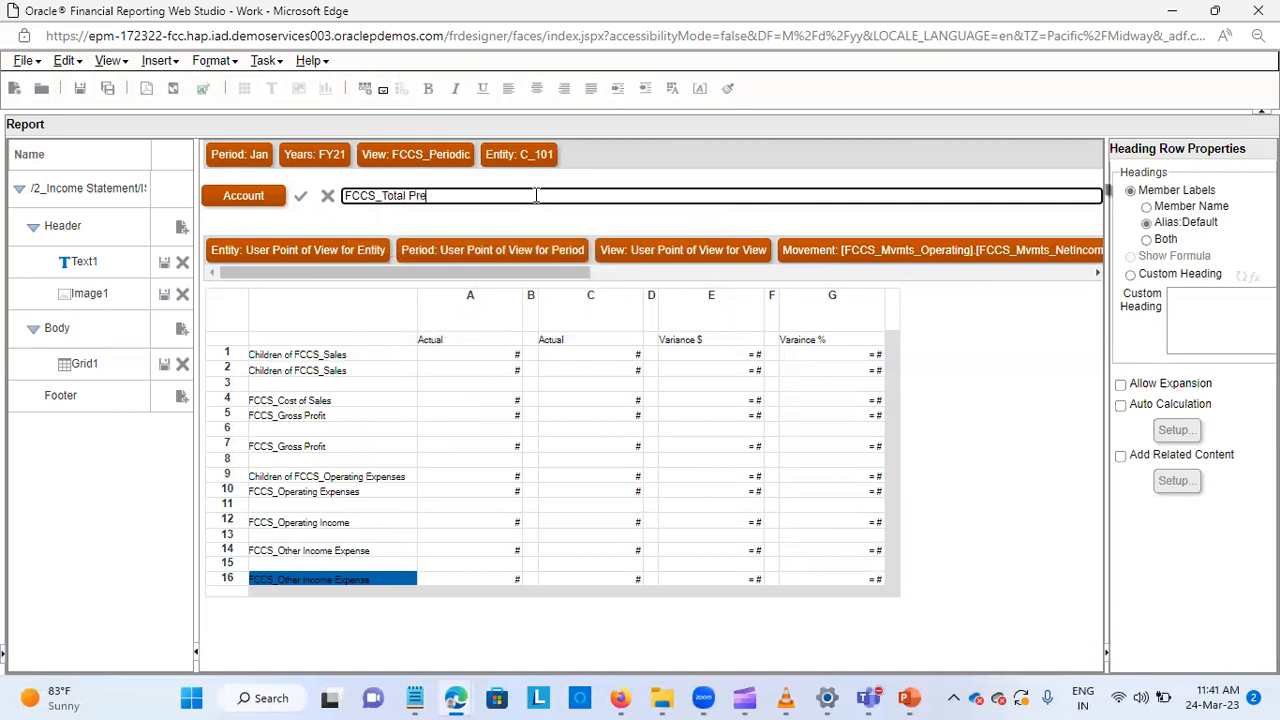
type("x Income")
left_click(432, 196)
key("BackSpace")
type("T")
left_click(953, 451)
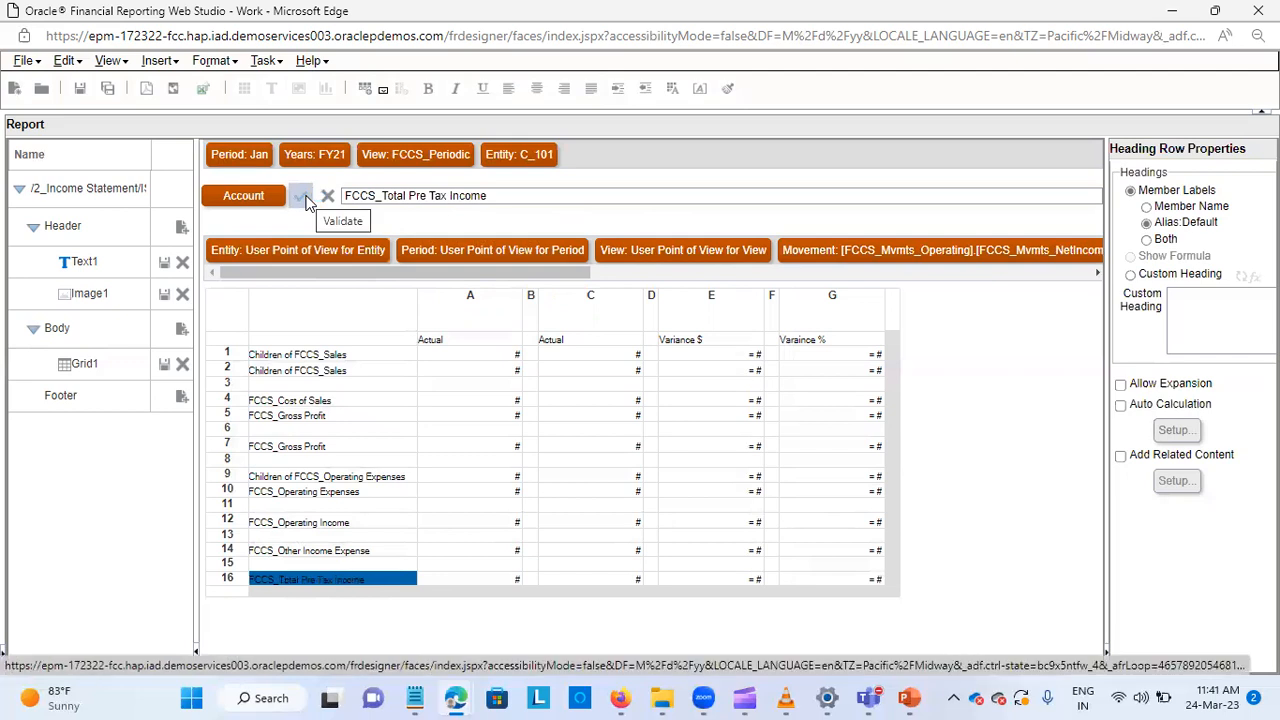
Insert a text row below the FCCS_Total Pre Tax Income row 16 as a blank separator.
right_click(229, 591)
mouse_move(288, 598)
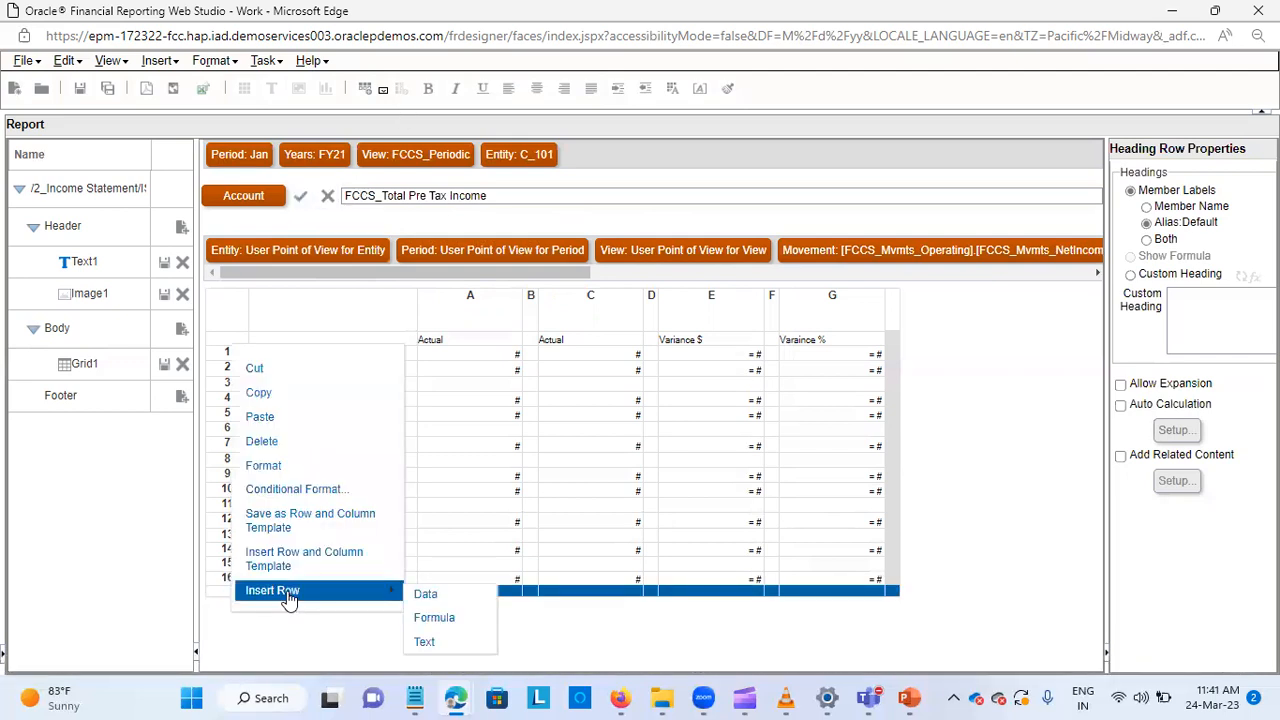
left_click(434, 643)
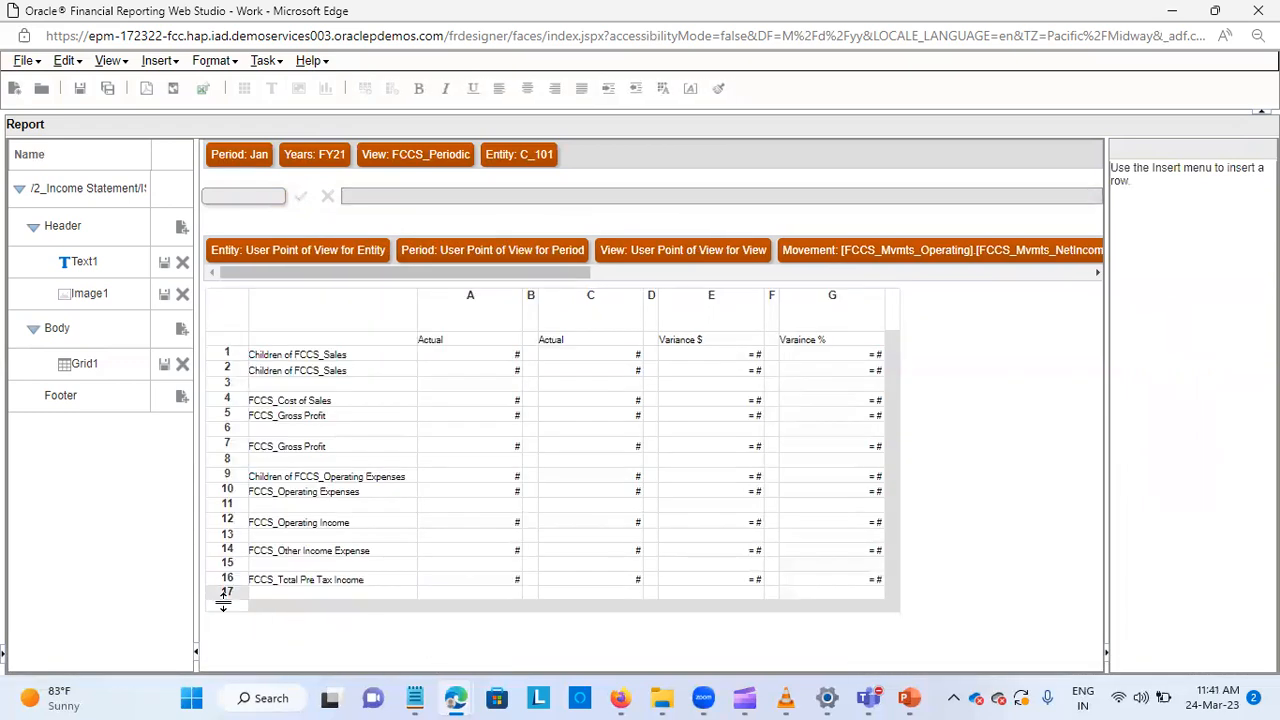
right_click(228, 605)
mouse_move(288, 605)
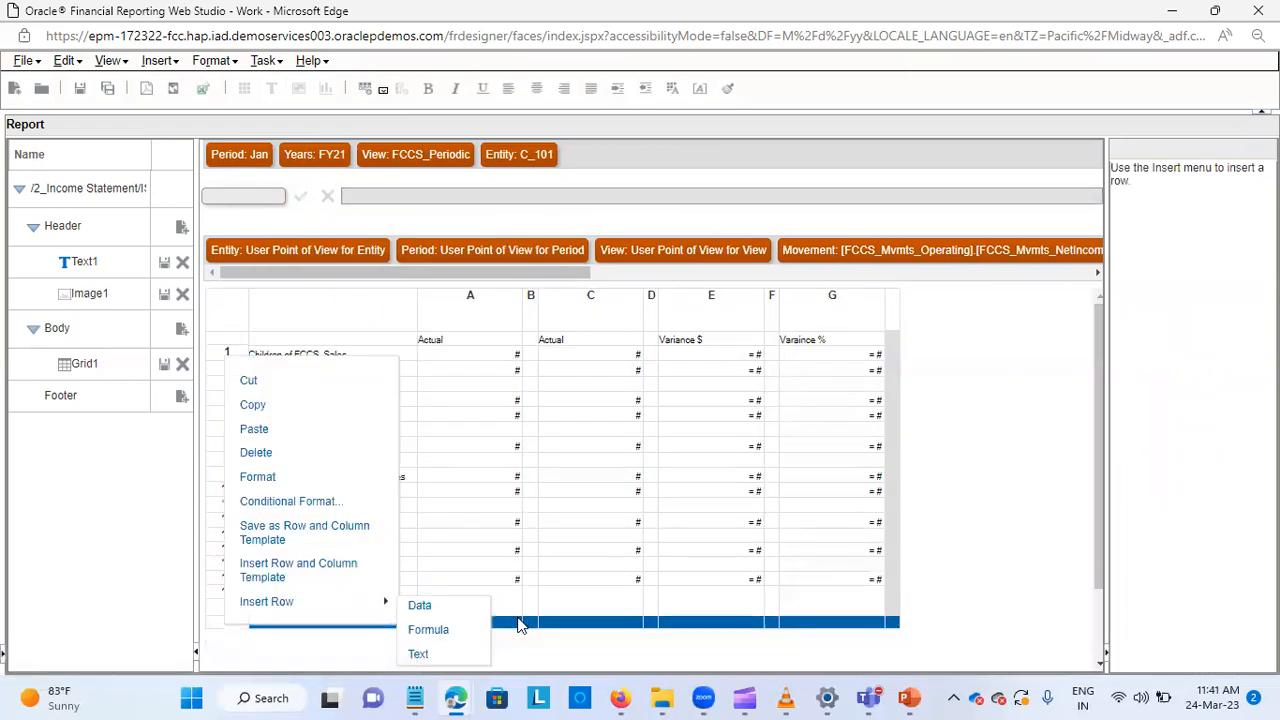
left_click(519, 608)
left_click(390, 605)
left_click(258, 589)
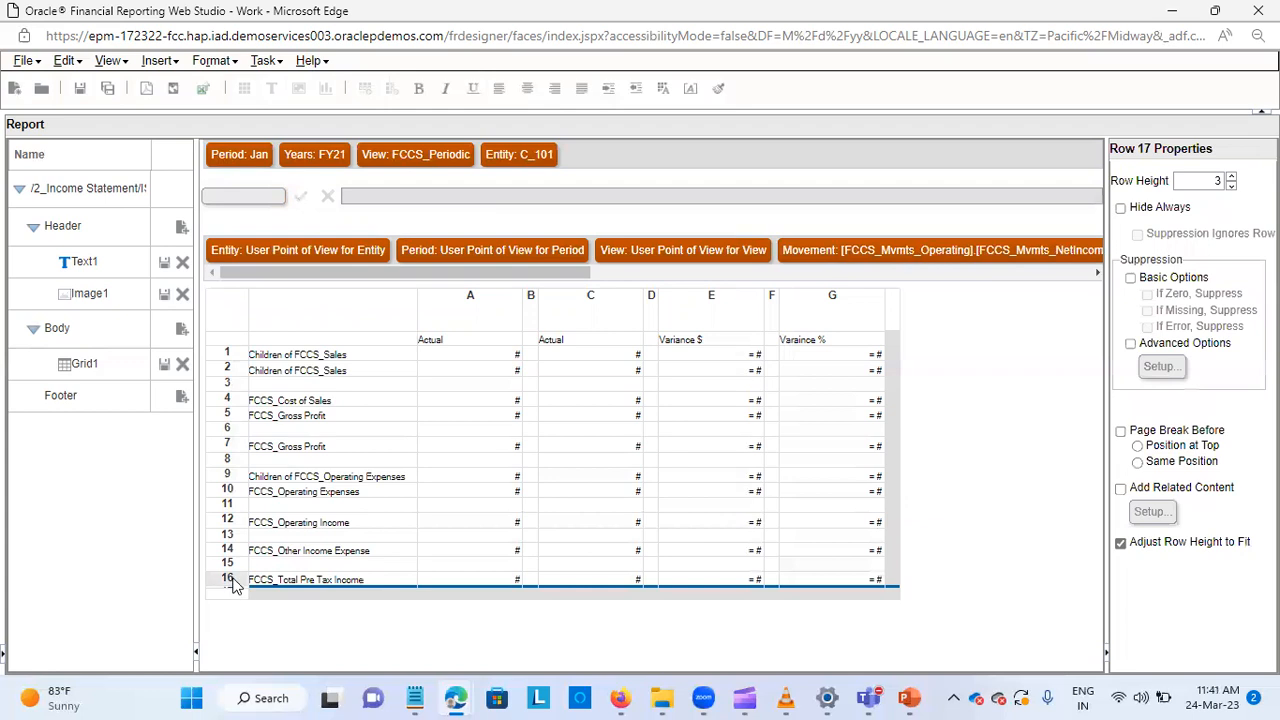
Resize the FCCS_Total Pre Tax Income row 16 to a row height of 19.
left_click(243, 584)
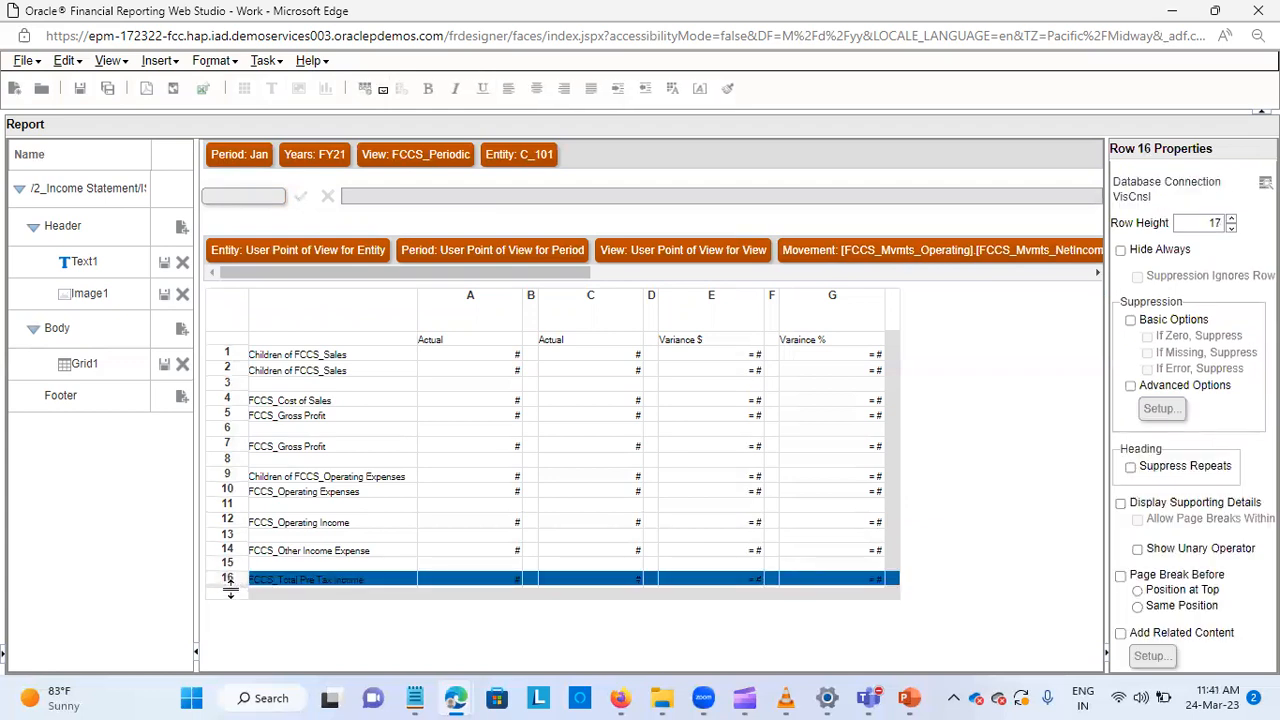
left_click(245, 586)
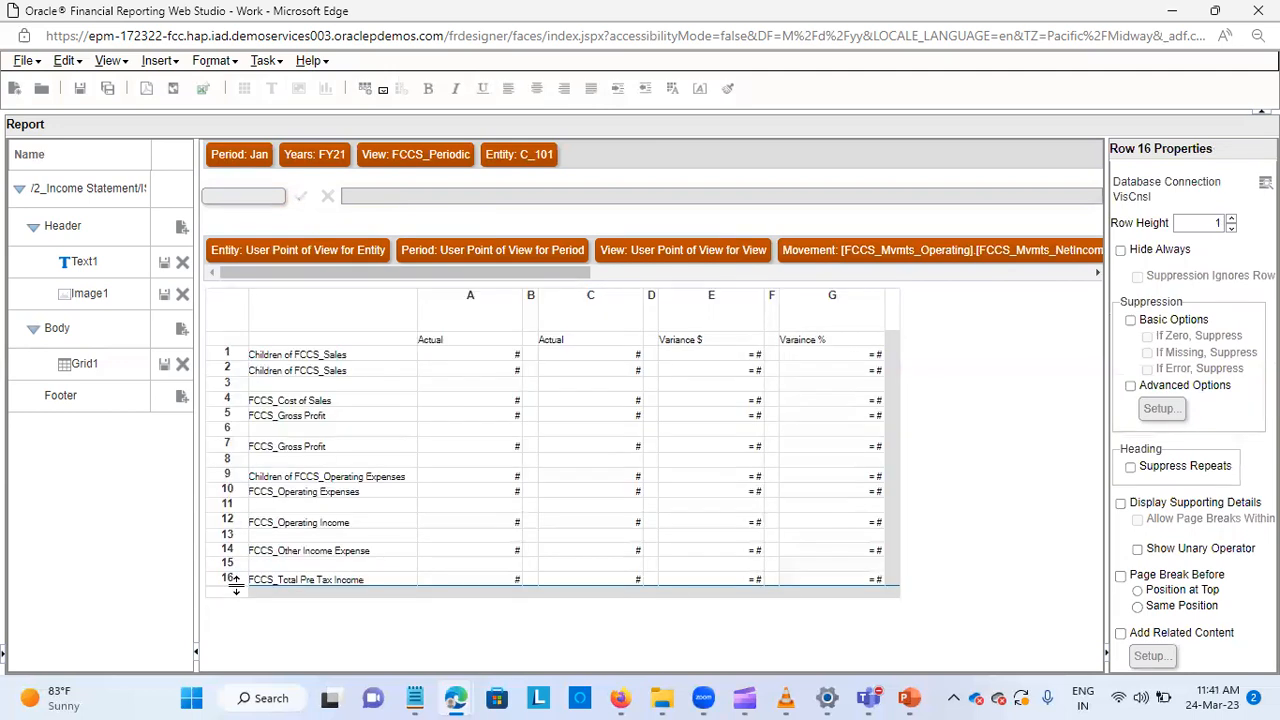
left_click(256, 584)
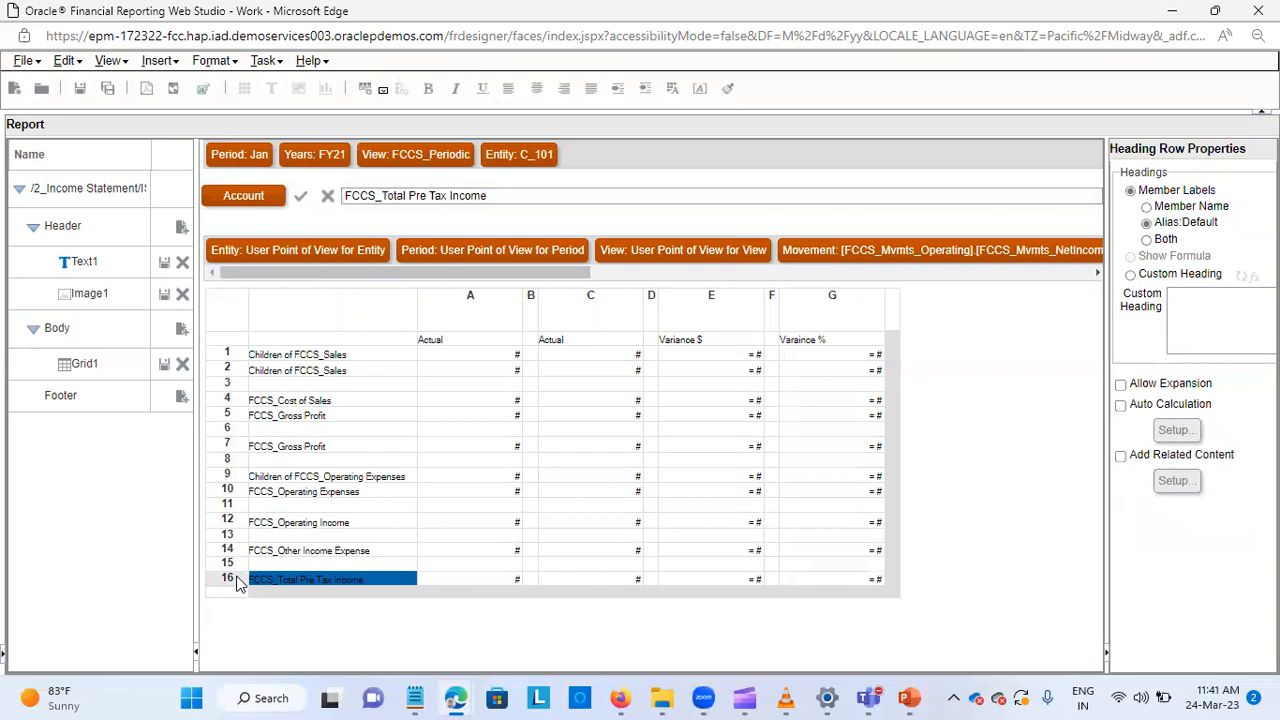
left_click(238, 585)
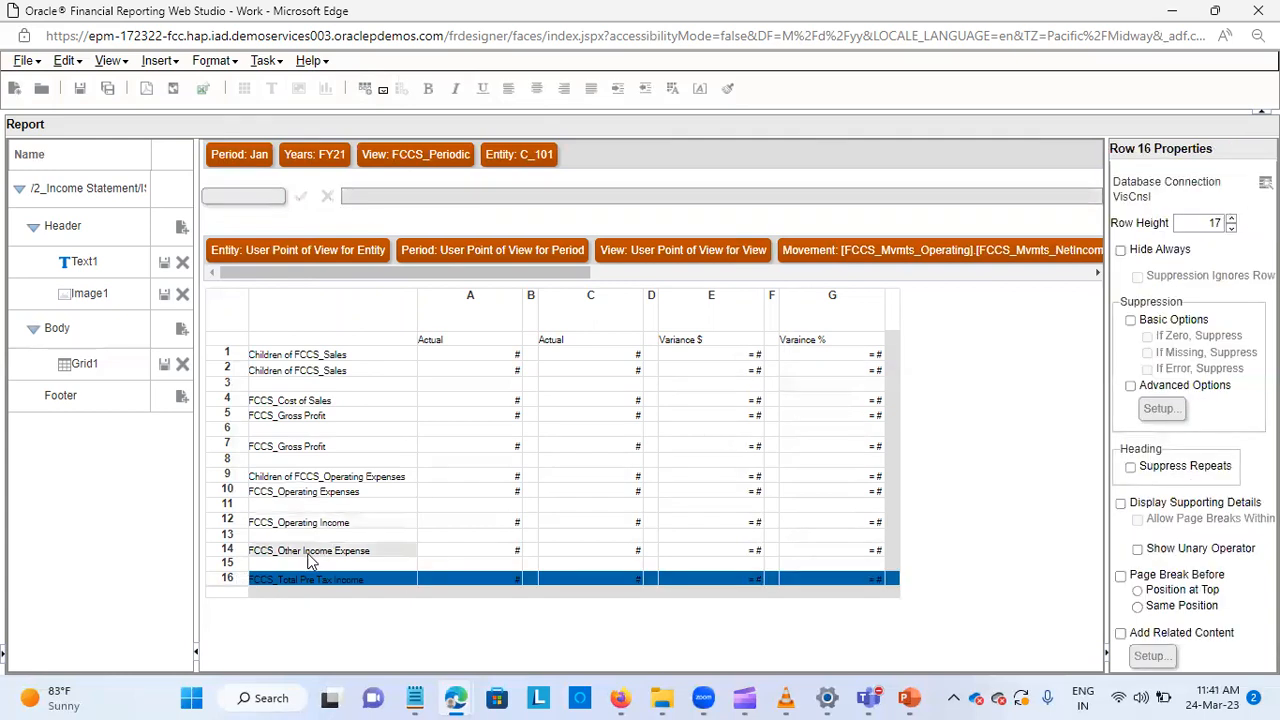
left_click(241, 591)
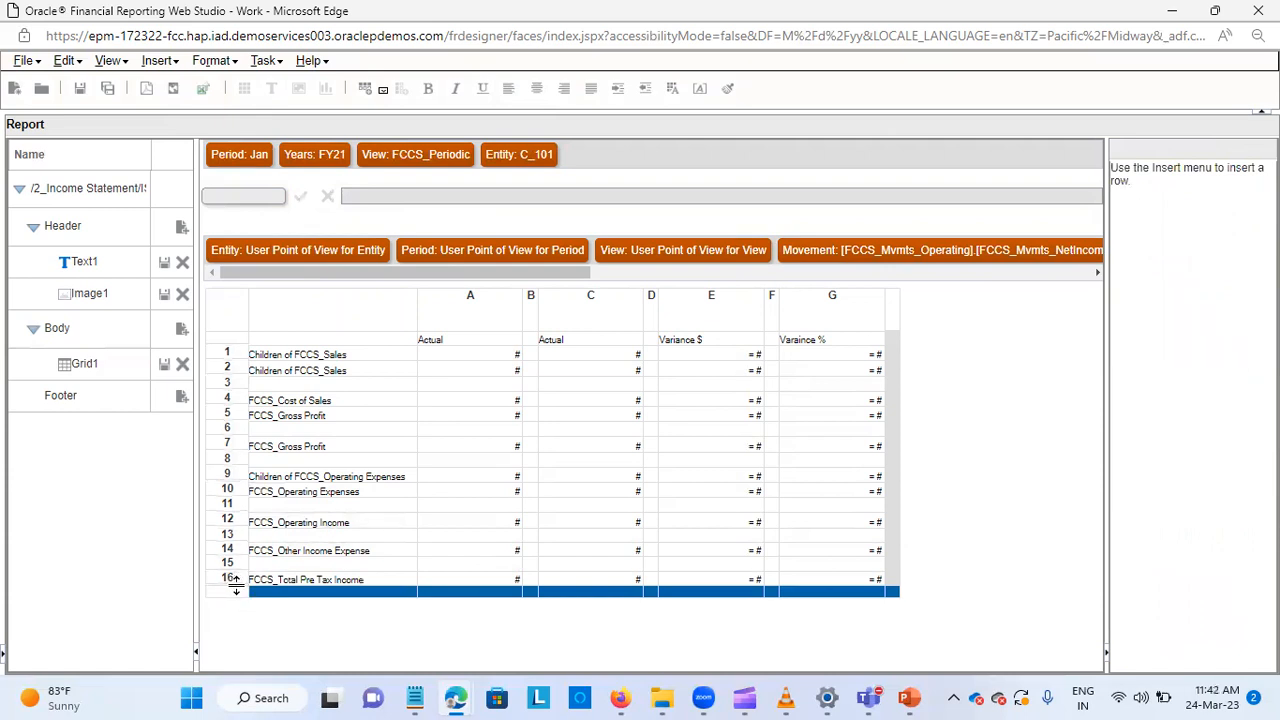
left_click_drag(237, 583, 238, 587)
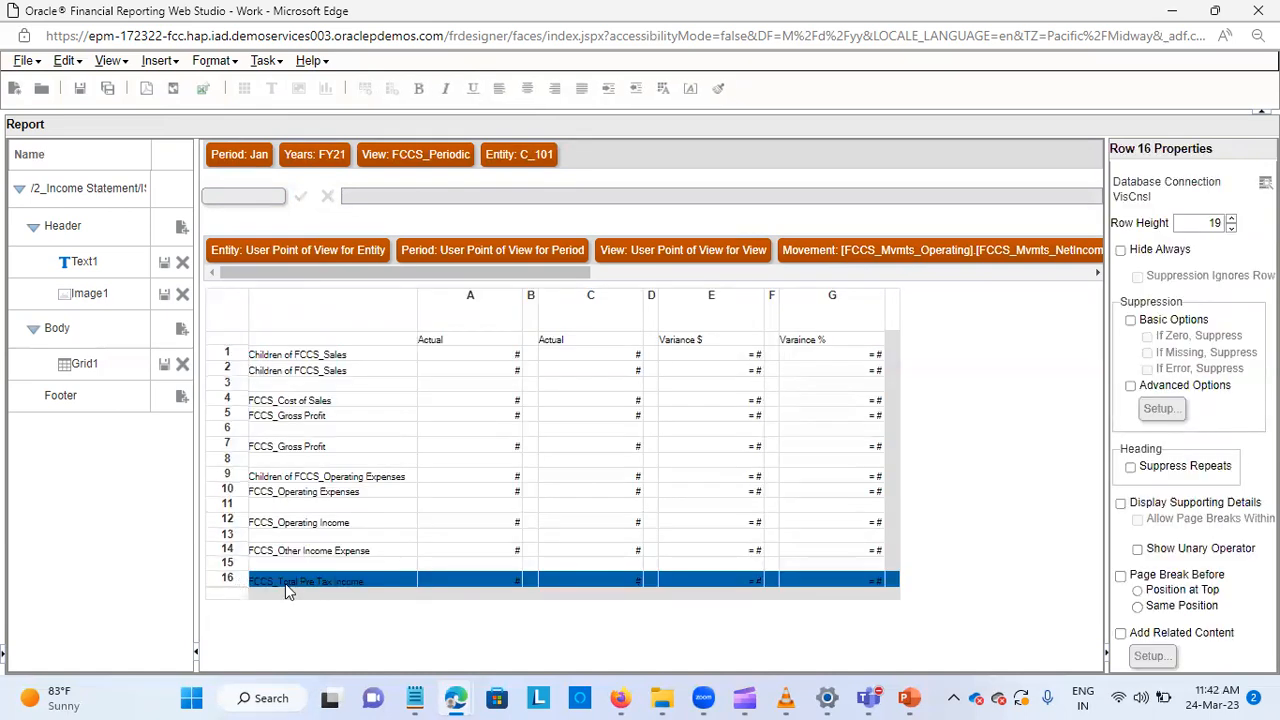
Delete the collapsed row 17 below the FCCS_Total Pre Tax Income row.
left_click(285, 583)
left_click(230, 592)
left_click_drag(230, 585, 231, 593)
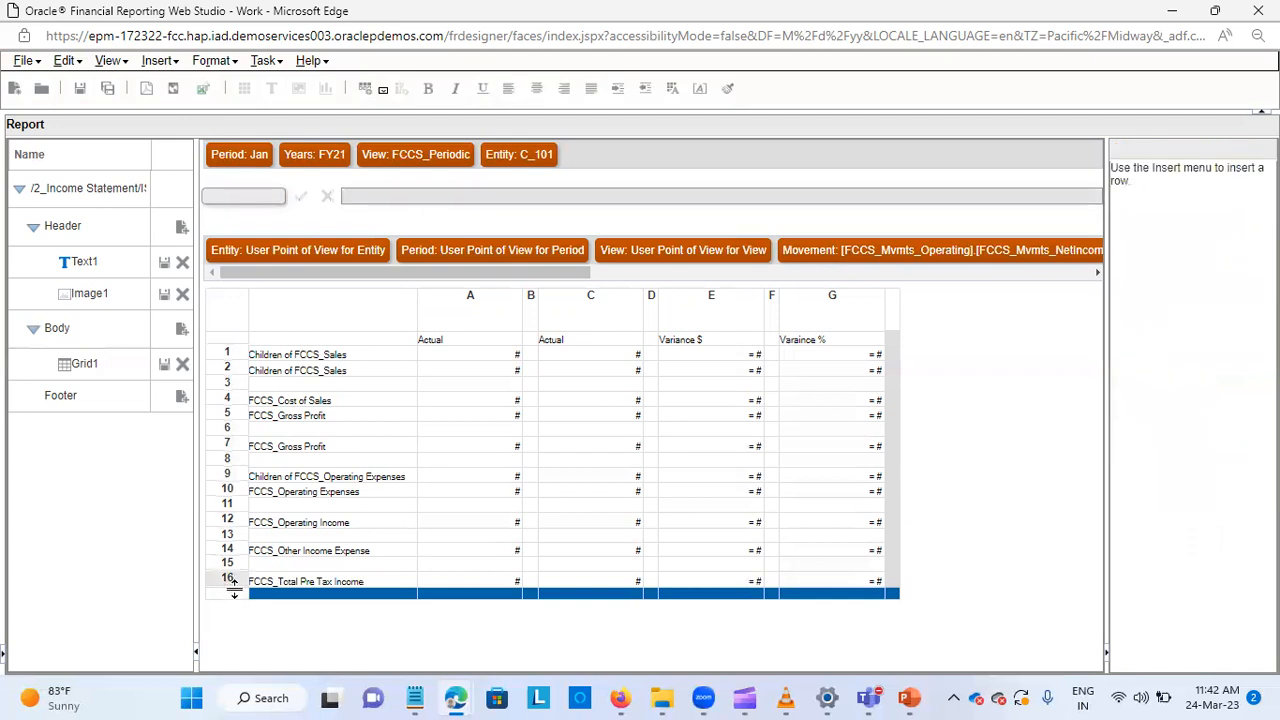
right_click(230, 600)
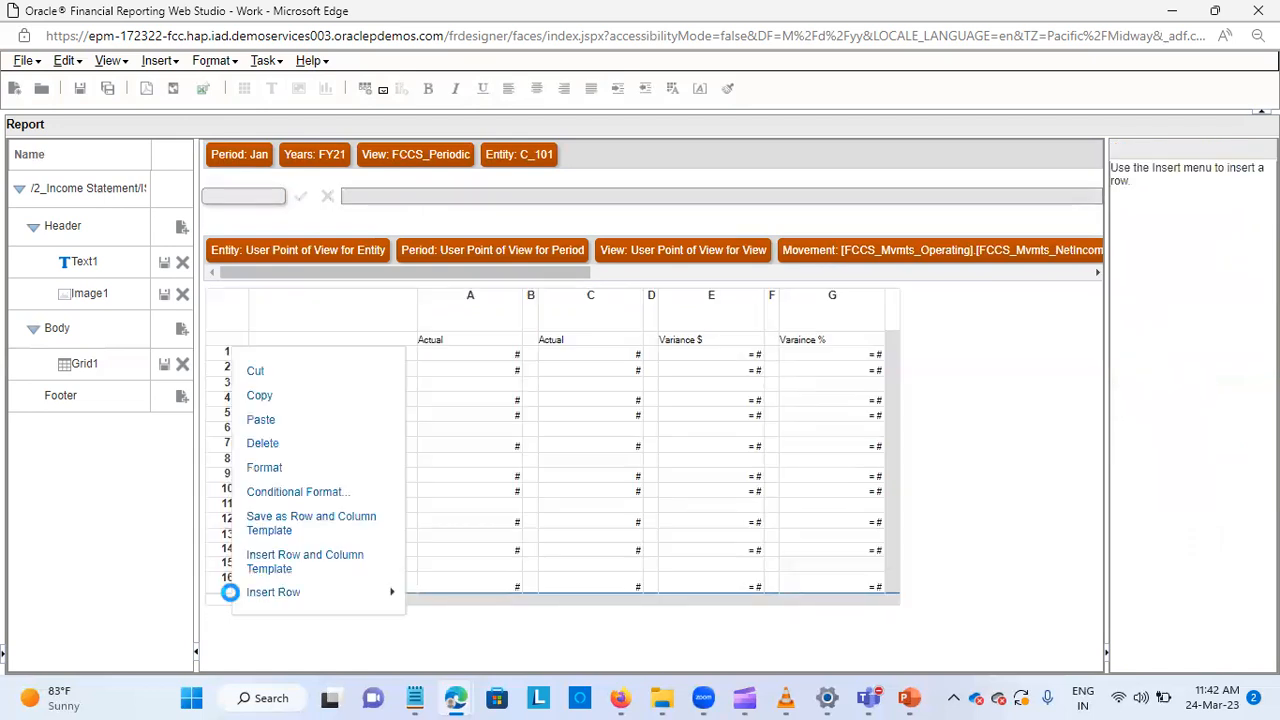
left_click(287, 453)
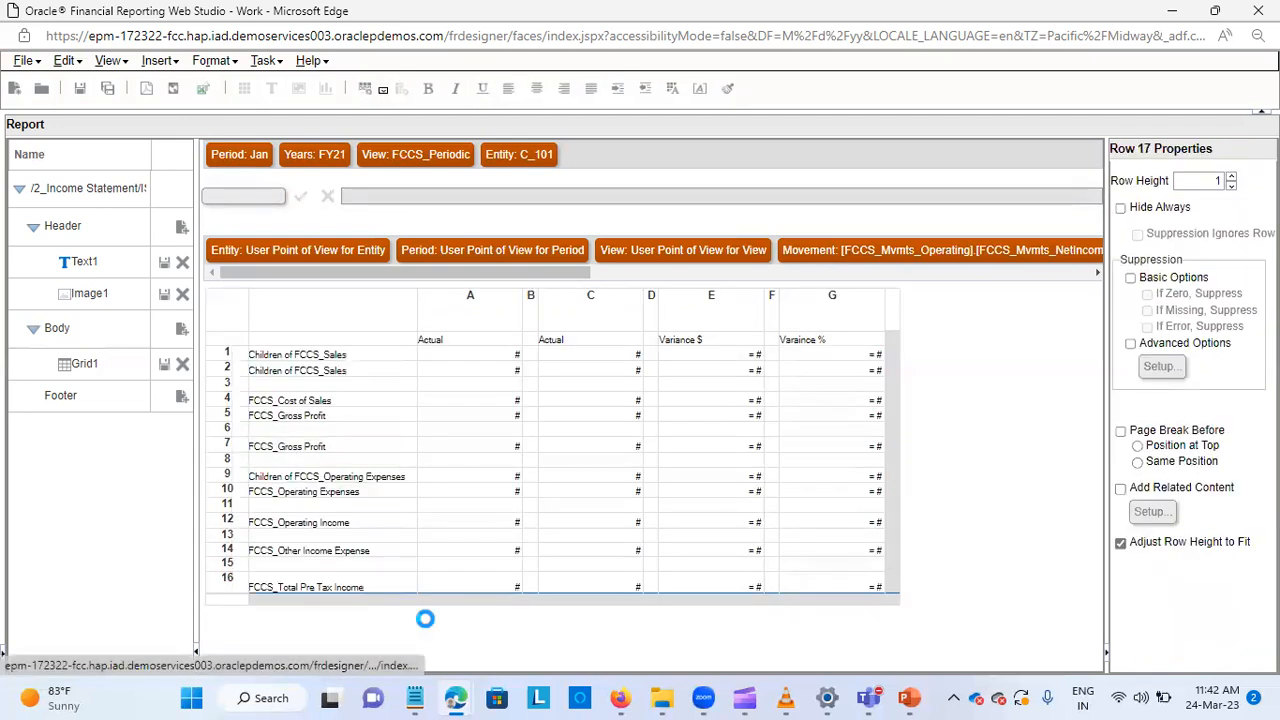
Set the row height of the FCCS_Total Pre Tax Income row 16 to 17.
left_click(238, 583)
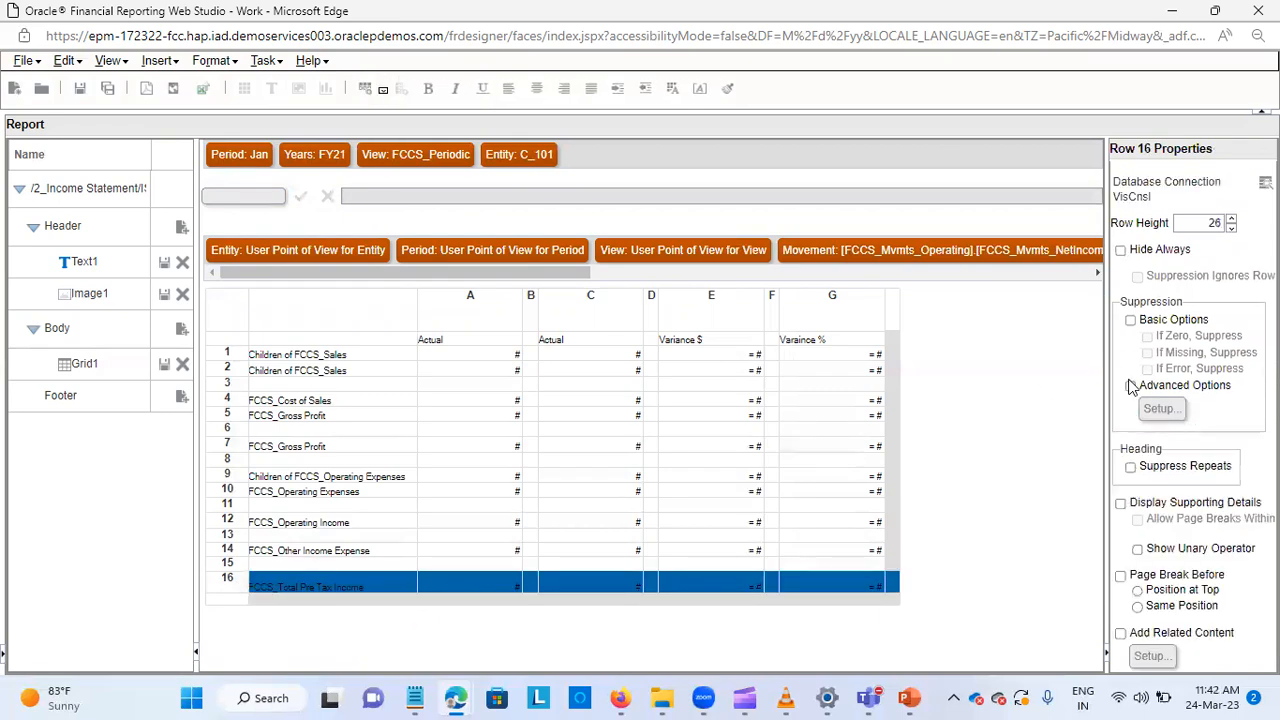
double_click(1222, 220)
type("17")
key("Return")
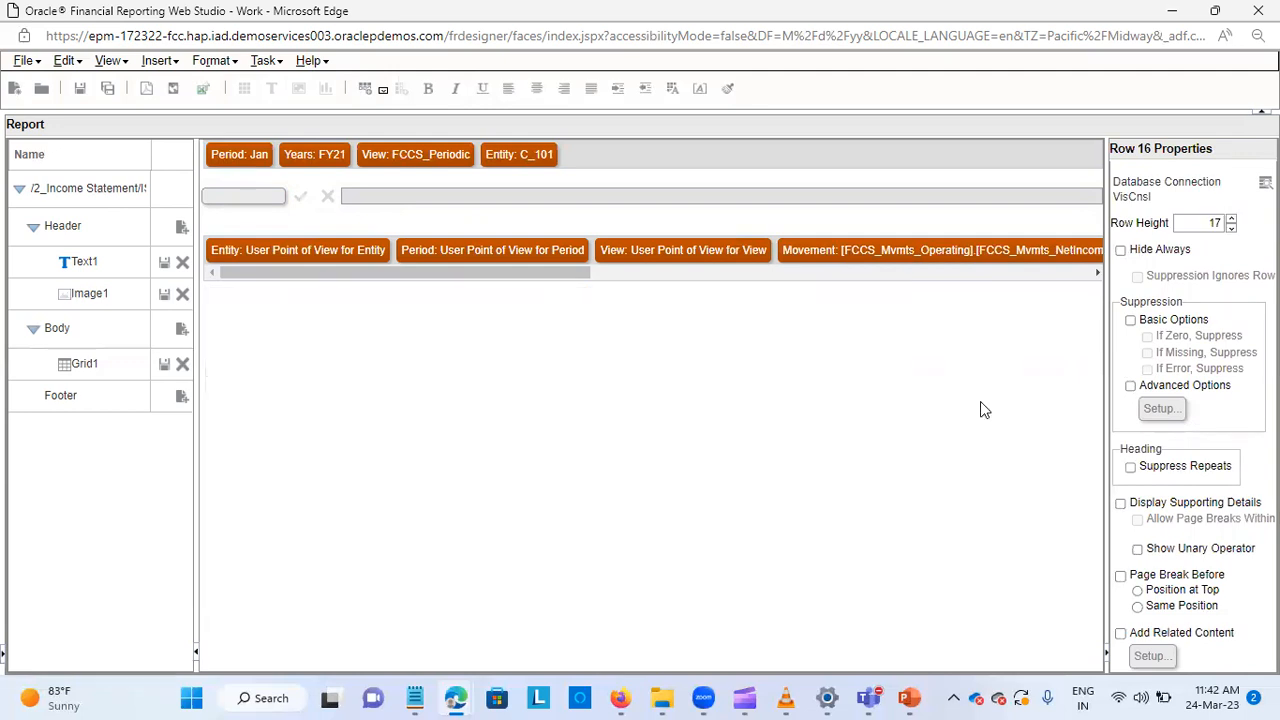
Insert a blank text row below the FCCS_Total Pre Tax Income row 16, followed by a data row.
right_click(220, 598)
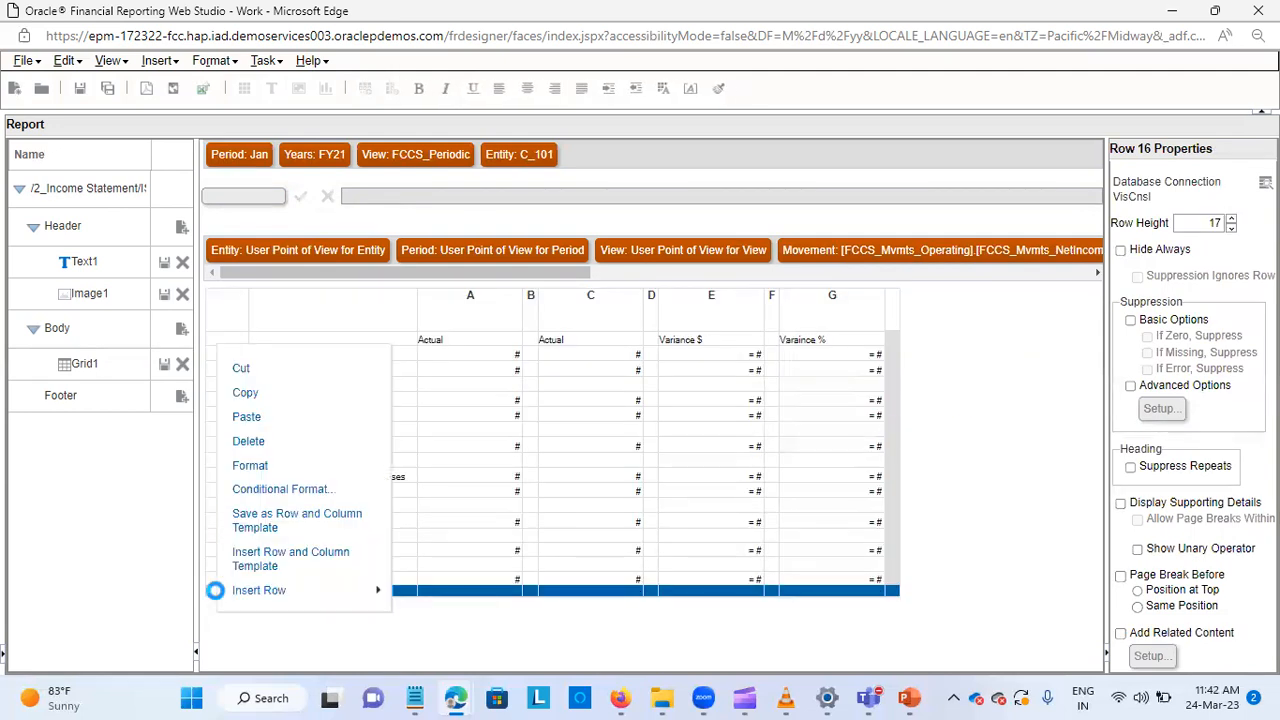
mouse_move(330, 591)
left_click(413, 644)
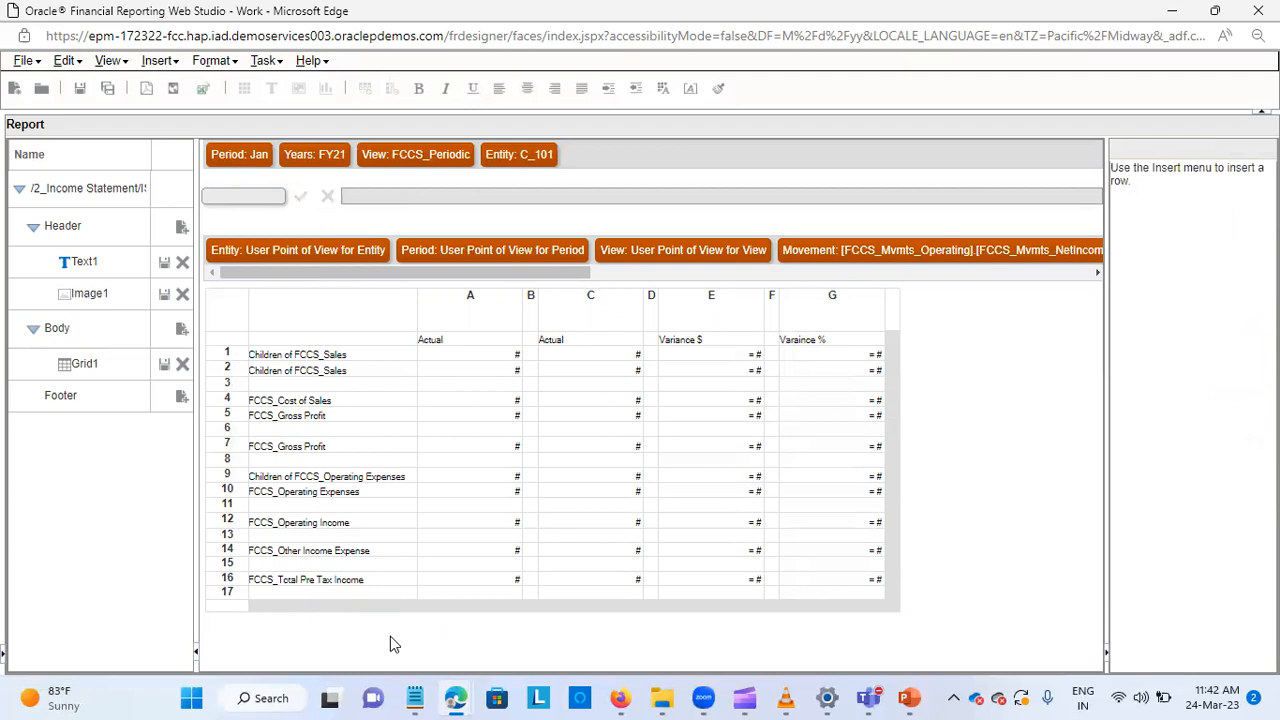
right_click(238, 604)
mouse_move(308, 612)
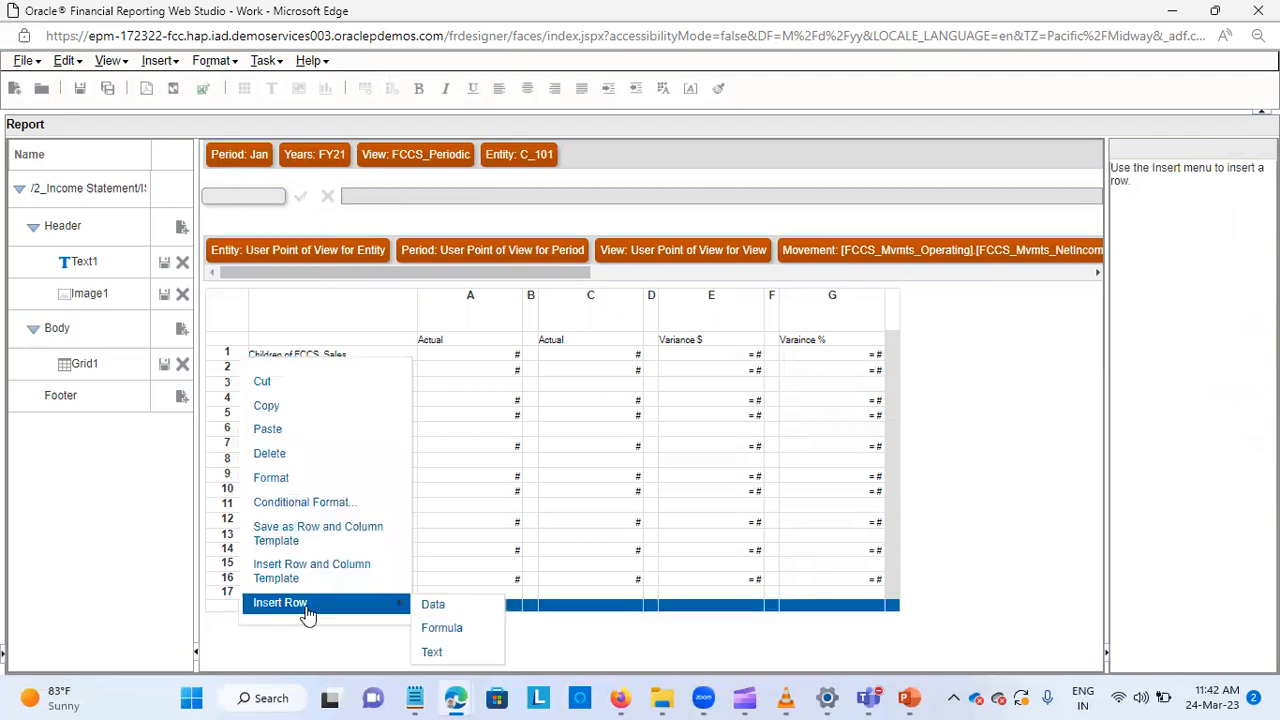
left_click(449, 605)
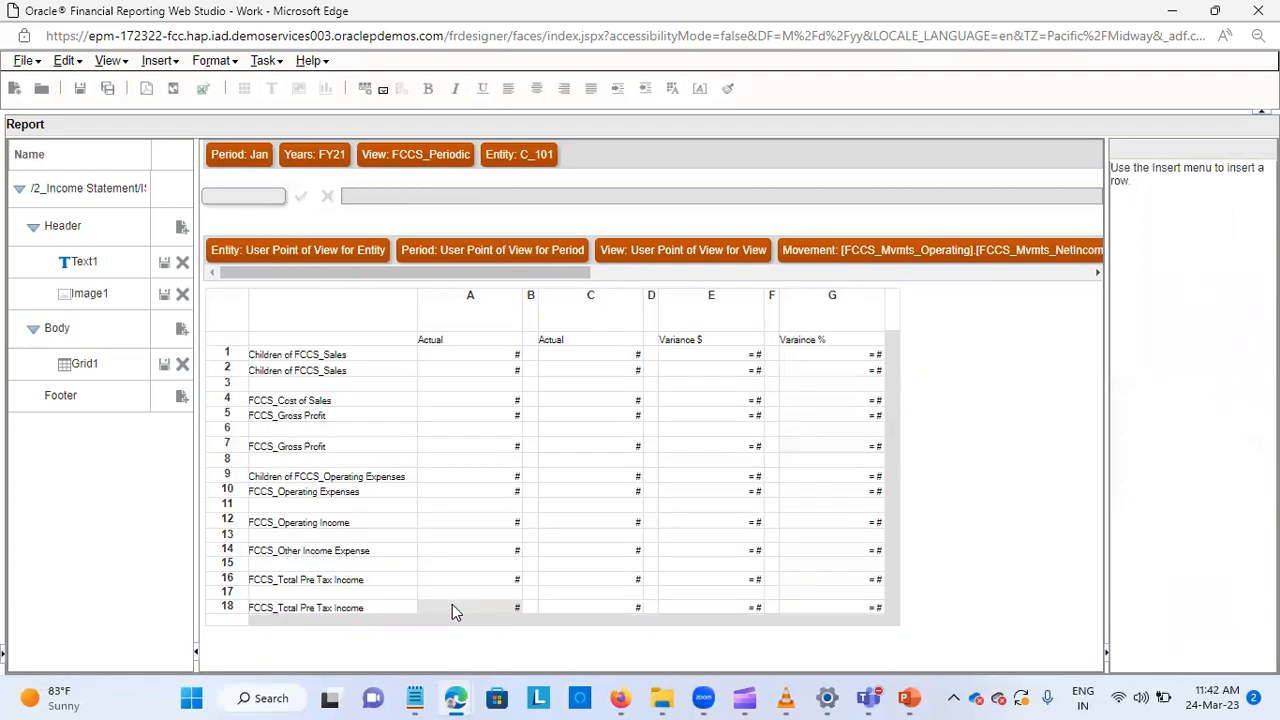
Try to set the account of data row 18 to FCCS_Provision for Income Tax.
left_click(370, 608)
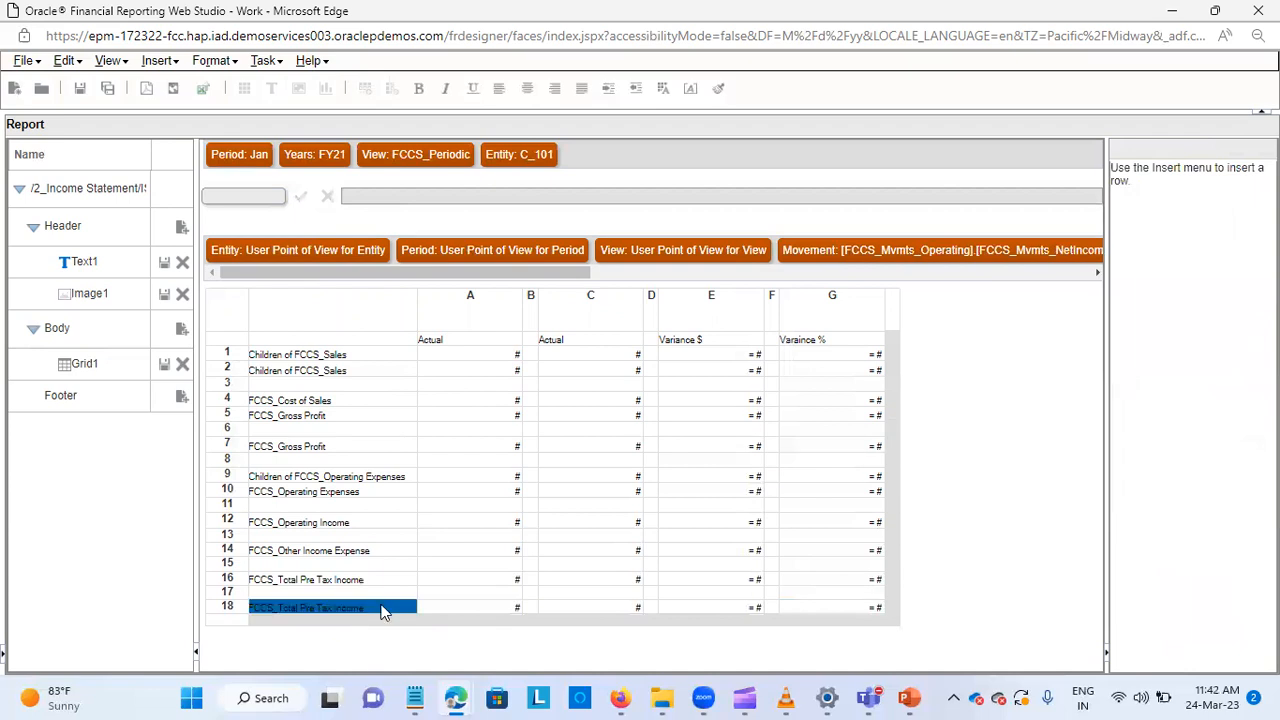
left_click(517, 201)
key("BackSpace")
key("BackSpace")
key("BackSpace")
key("BackSpace")
key("BackSpace")
key("BackSpace")
key("BackSpace")
key("BackSpace")
key("BackSpace")
key("BackSpace")
key("BackSpace")
key("BackSpace")
key("BackSpace")
key("BackSpace")
key("BackSpace")
key("BackSpace")
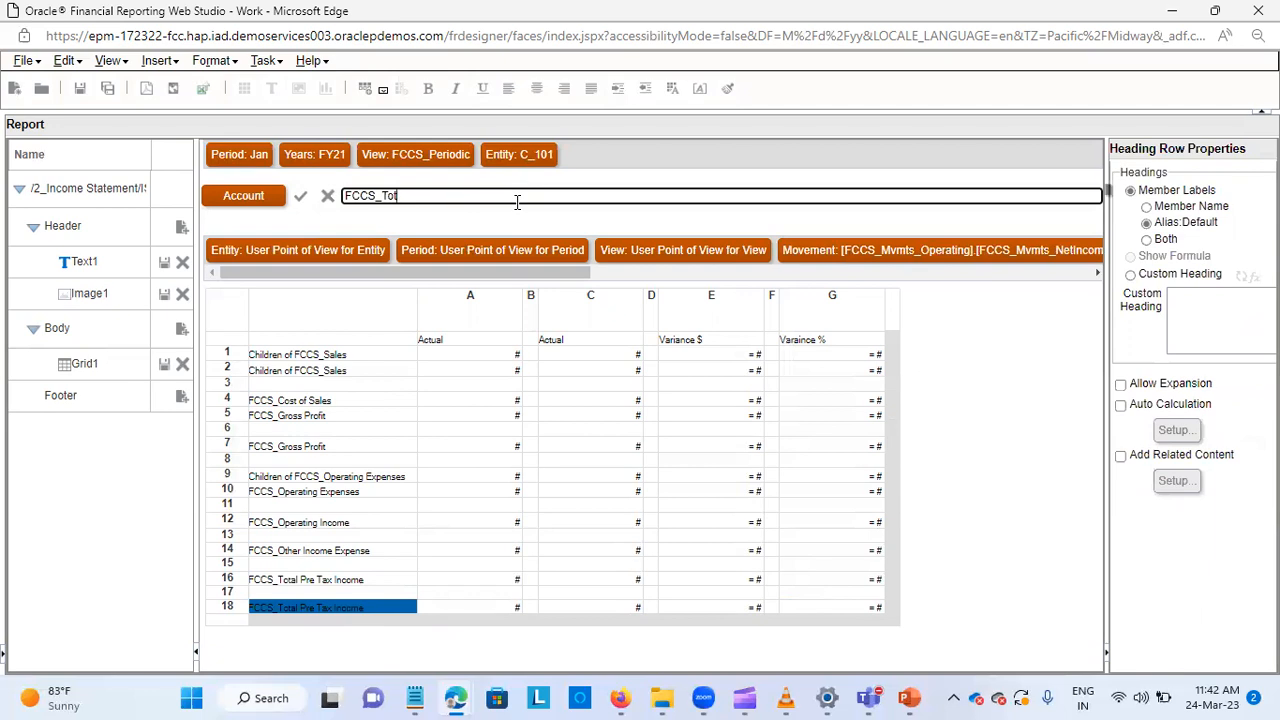
key("BackSpace")
type("P")
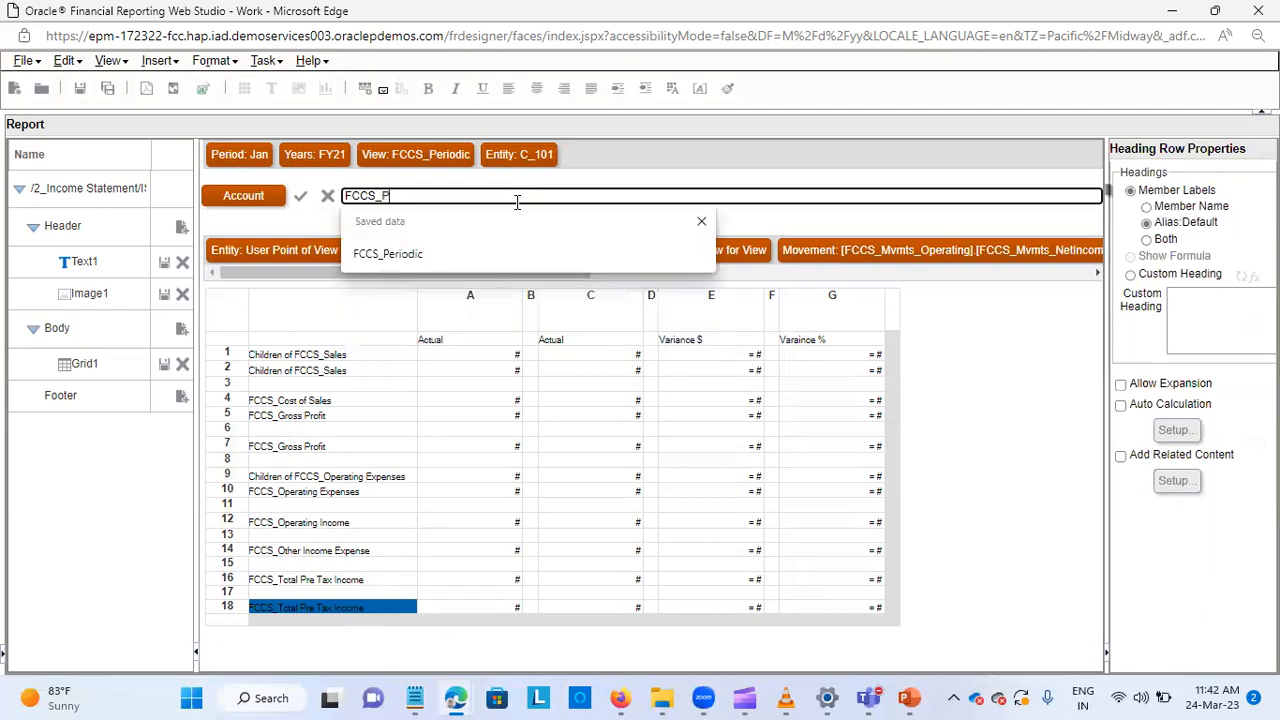
type("rovision")
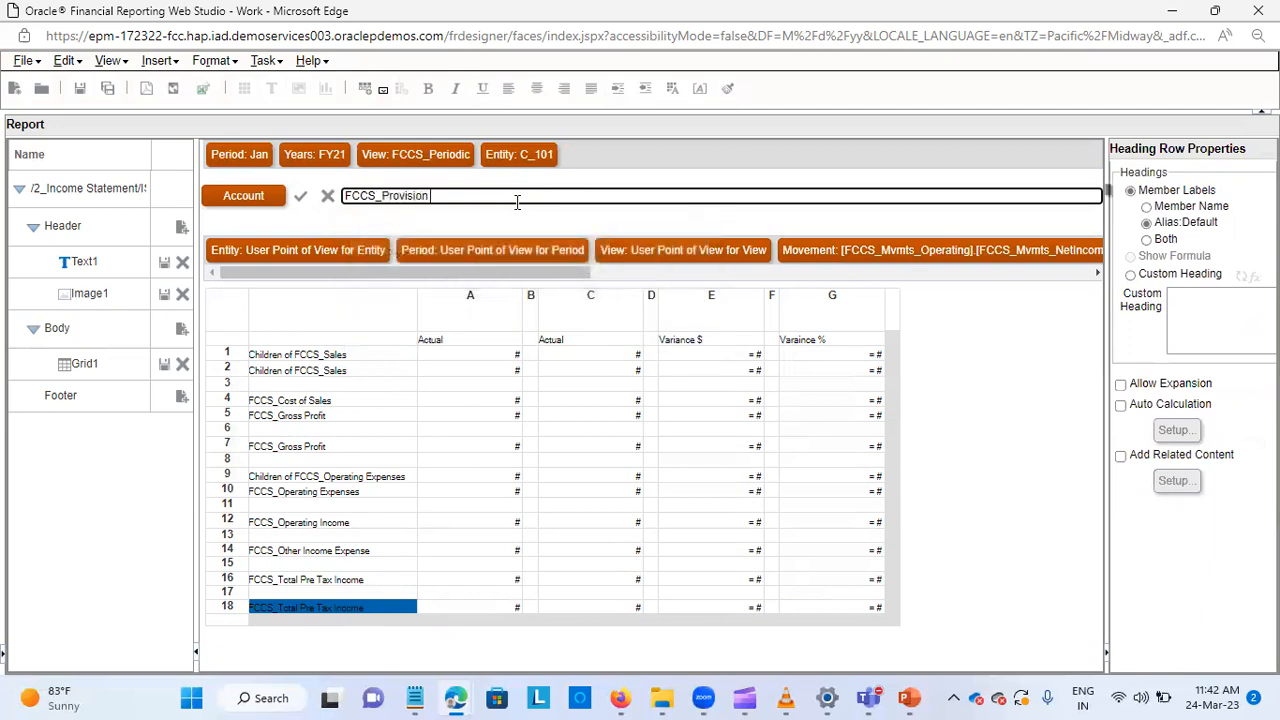
type(" For")
type("or")
type(" Income")
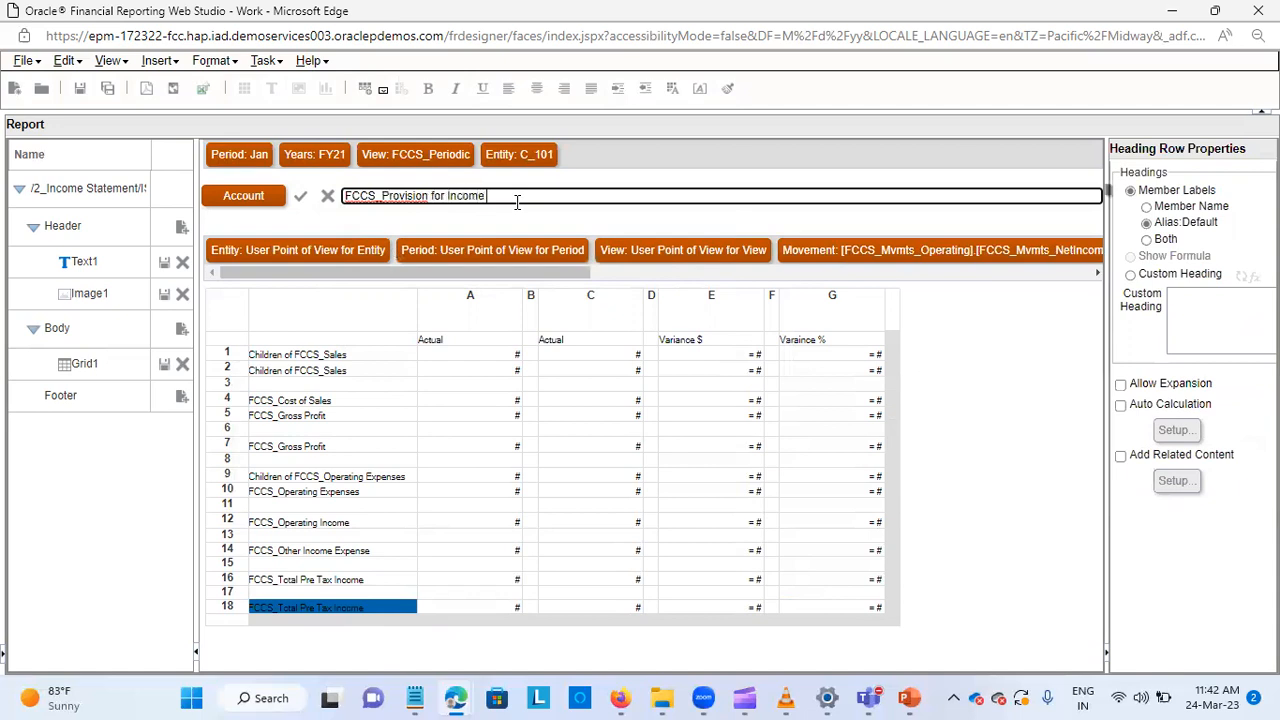
type(" Tax")
key("Return")
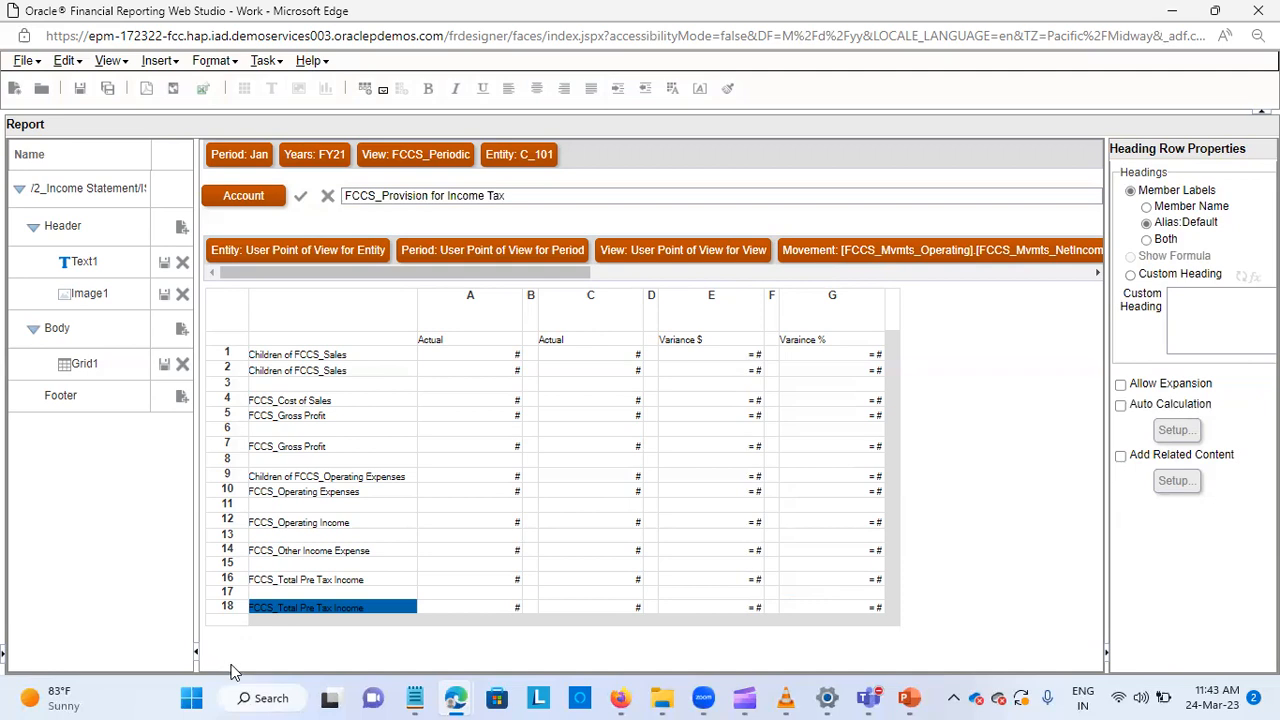
Insert a blank text row below data row 18, followed by another data row.
right_click(242, 621)
mouse_move(242, 621)
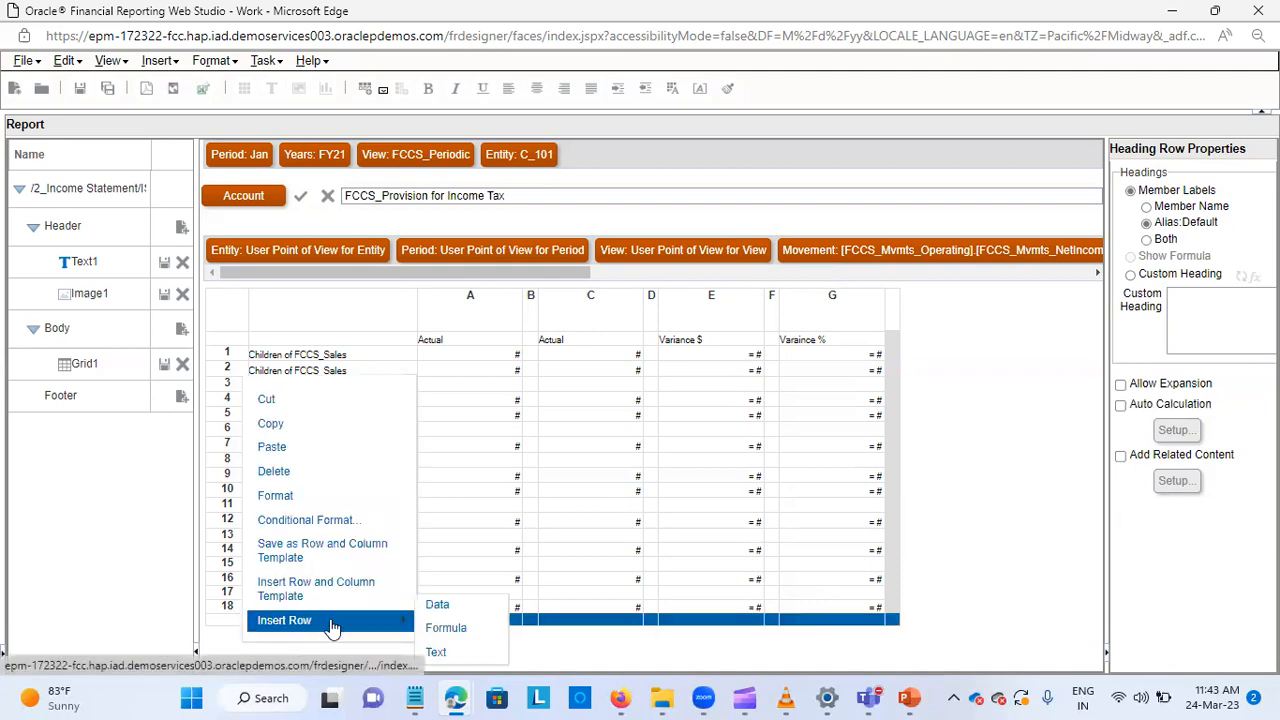
left_click(442, 652)
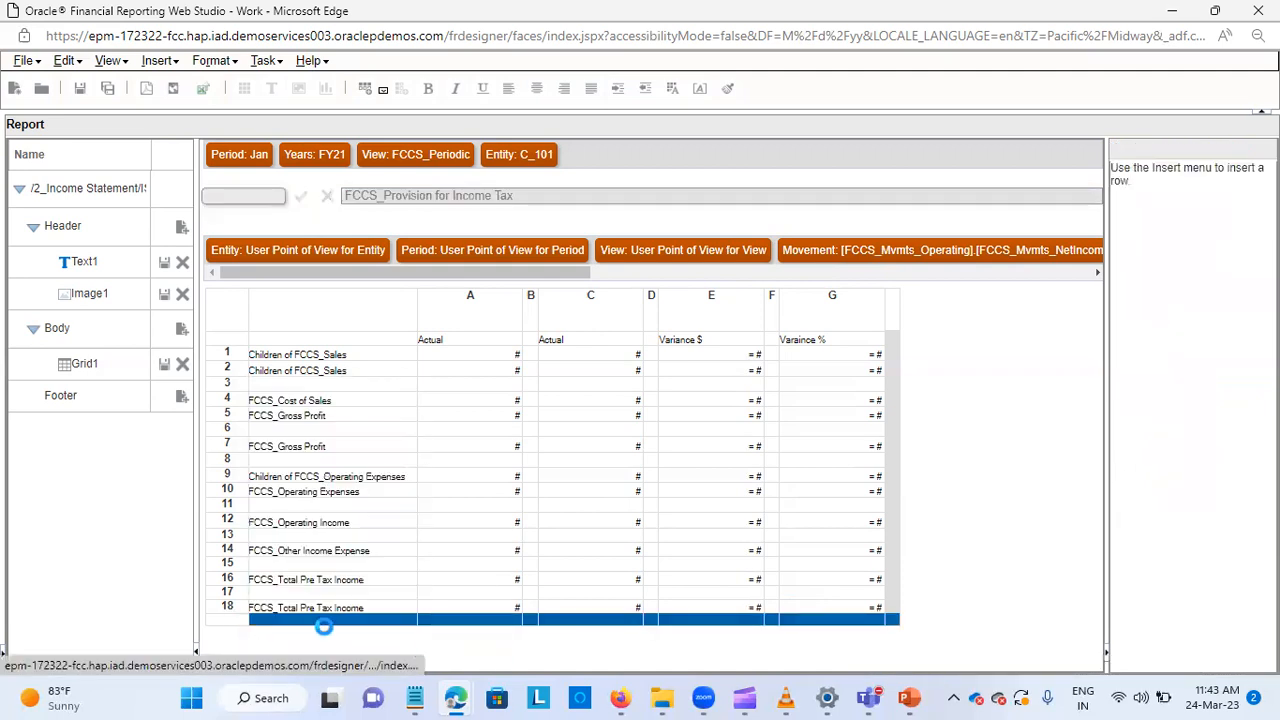
right_click(228, 622)
mouse_move(260, 633)
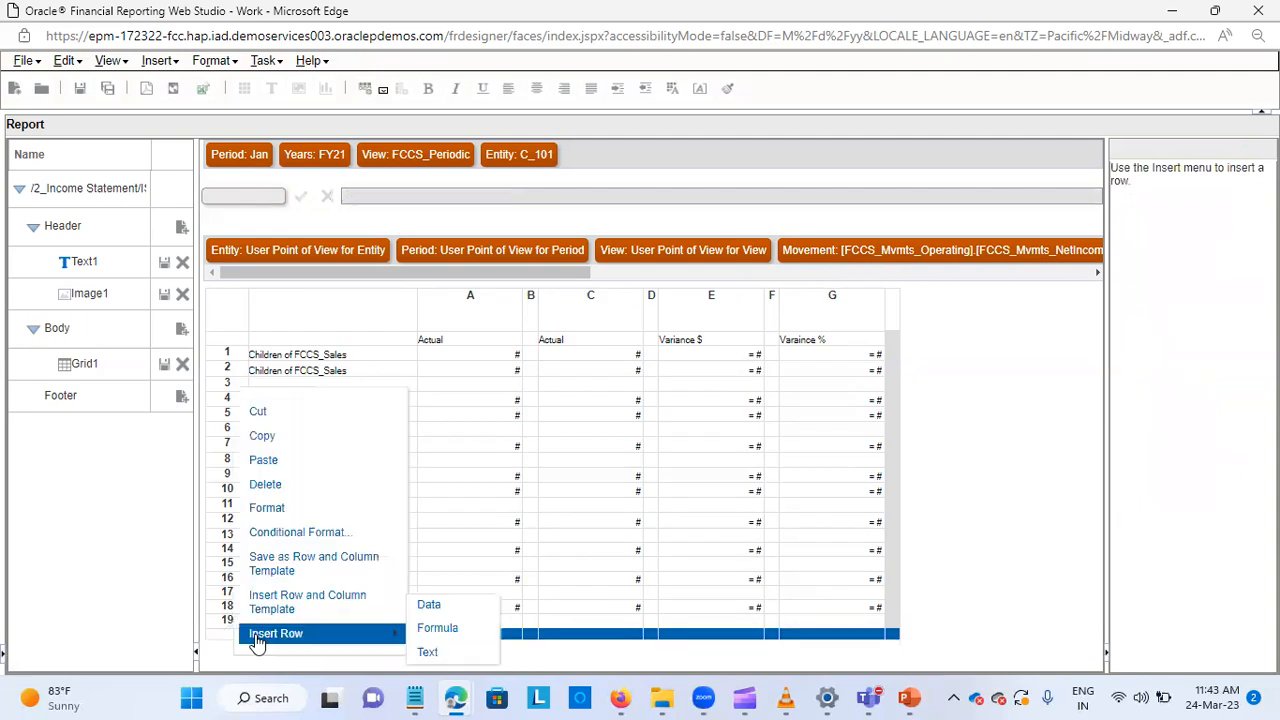
left_click(444, 606)
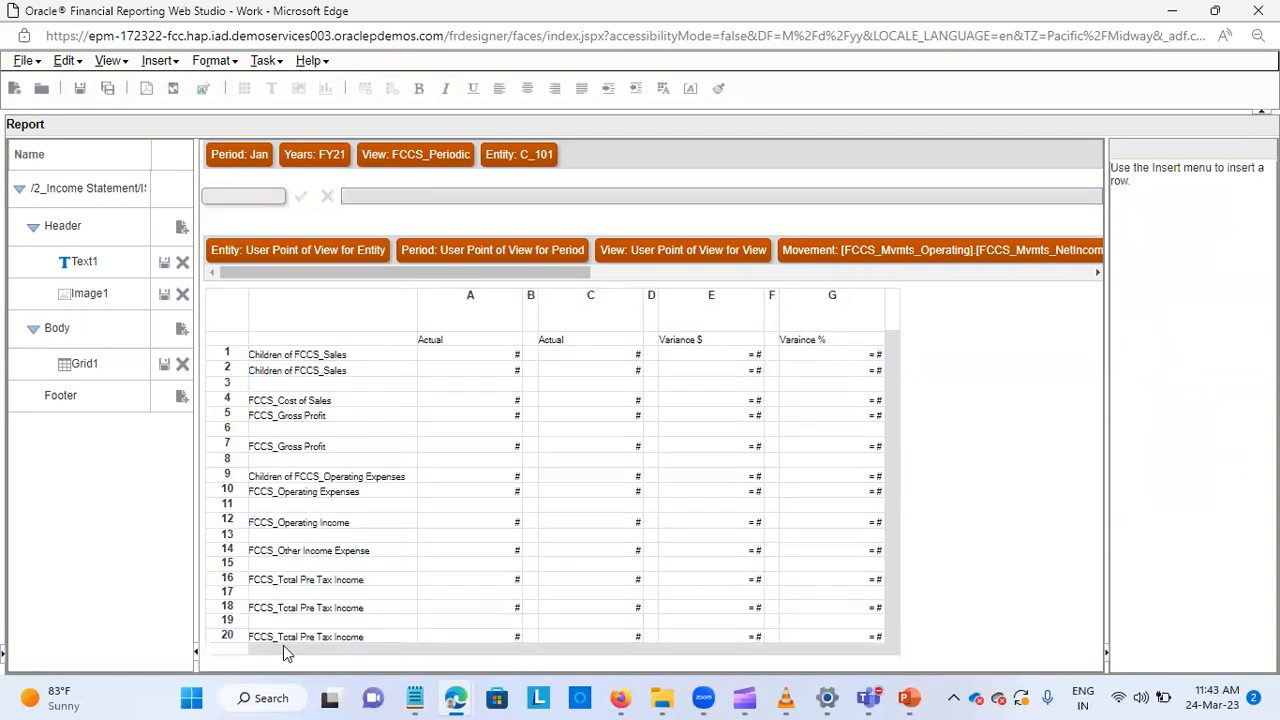
Try to set the account of data row 20 to FCCS_Net Income.
left_click(338, 636)
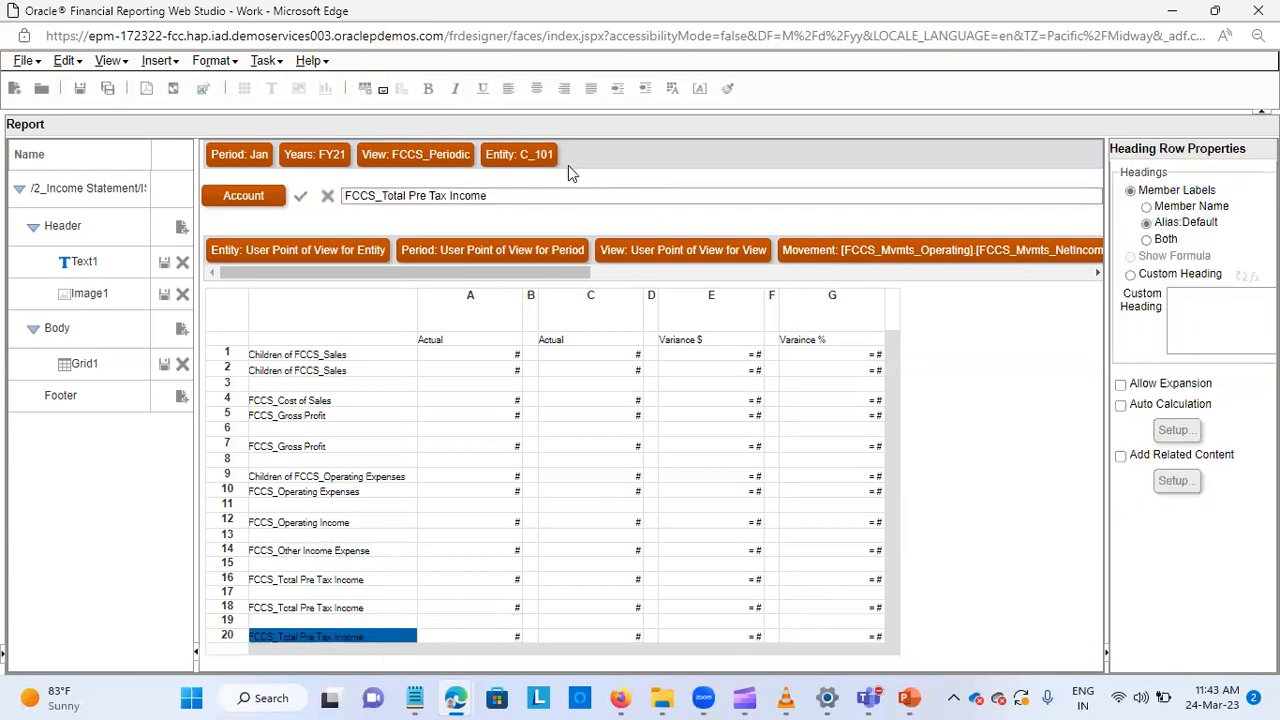
double_click(500, 196)
key("BackSpace")
key("BackSpace")
key("BackSpace")
key("BackSpace")
key("BackSpace")
key("BackSpace")
key("BackSpace")
key("BackSpace")
key("BackSpace")
key("BackSpace")
key("BackSpace")
key("BackSpace")
key("BackSpace")
key("BackSpace")
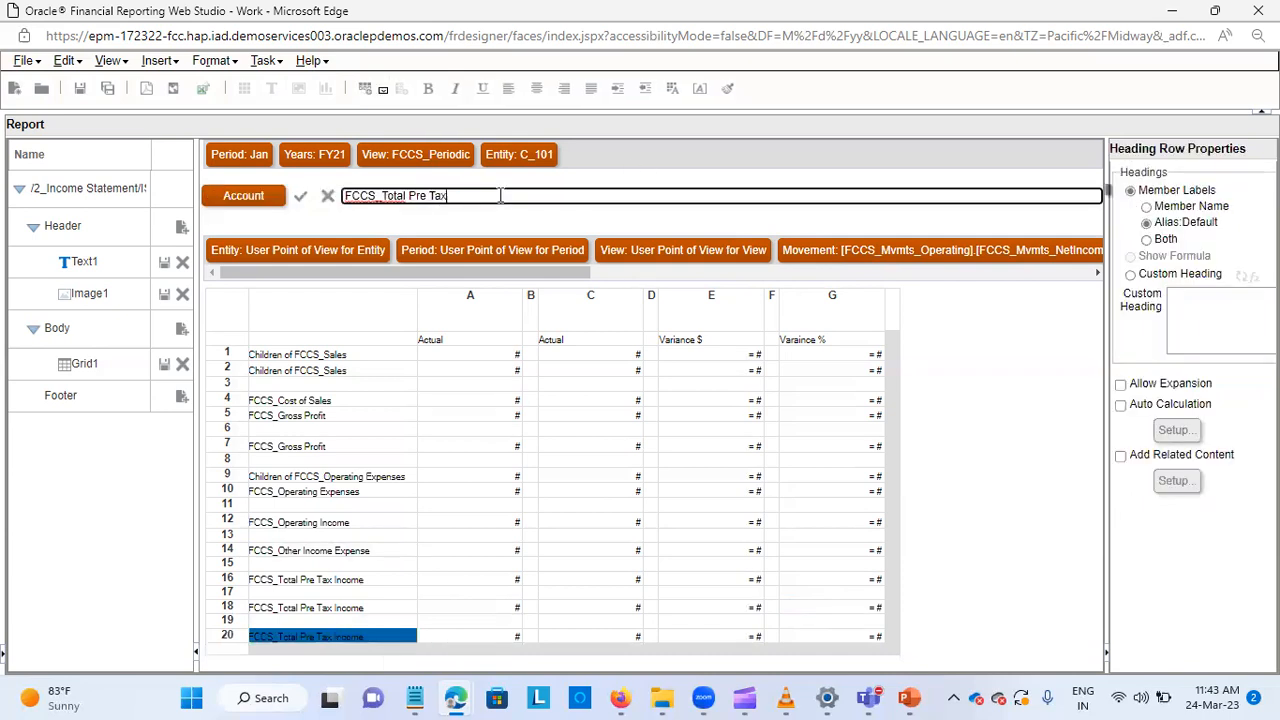
key("BackSpace")
key("BackSpace")
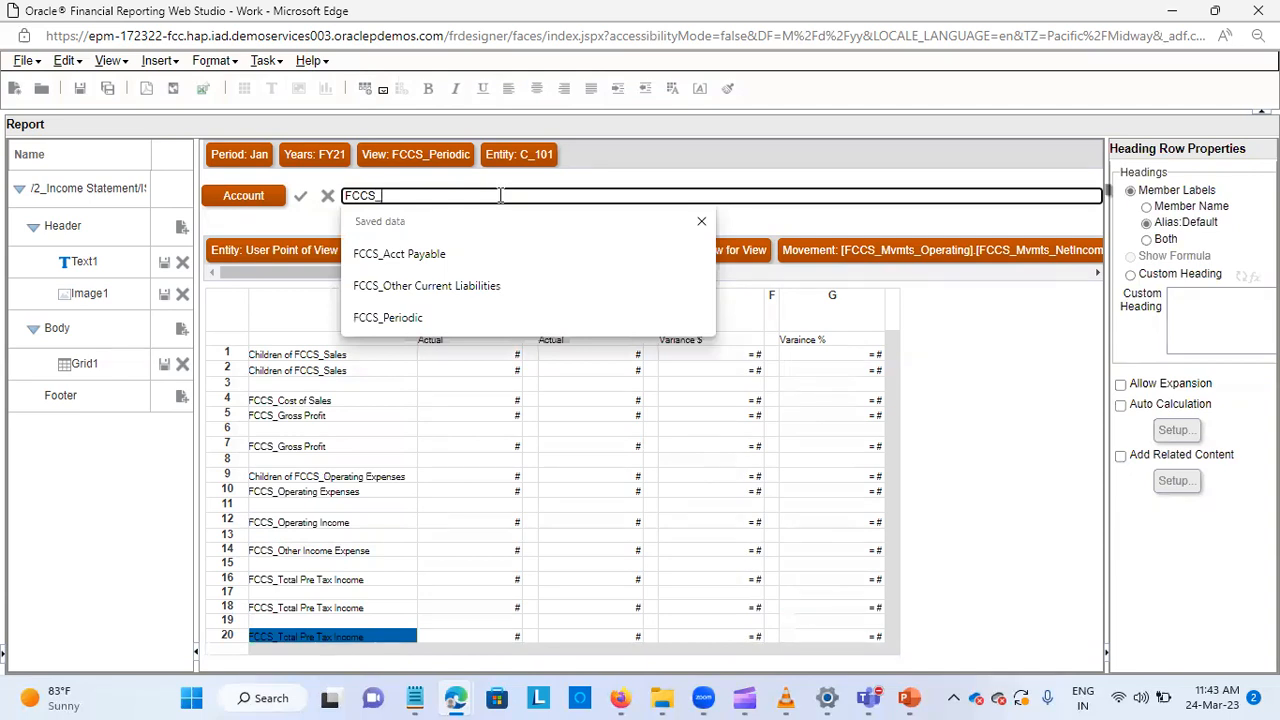
type("_Net Income")
left_click(300, 195)
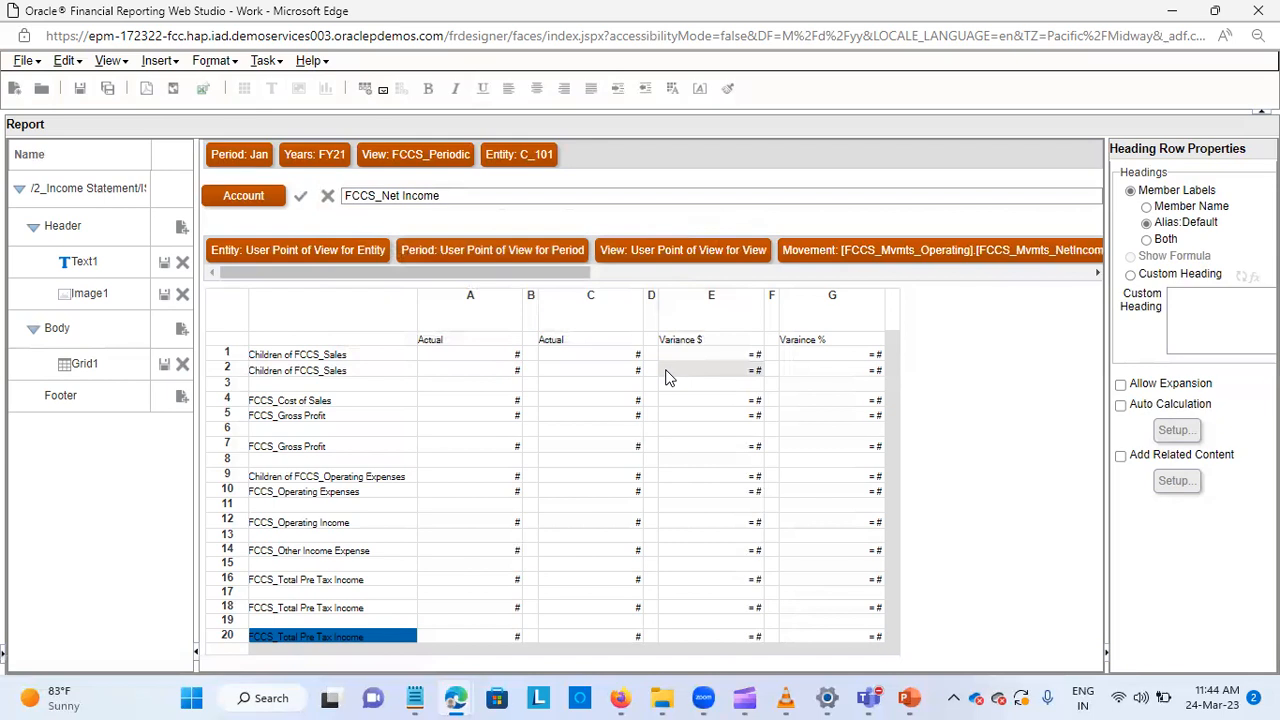
left_click(739, 230)
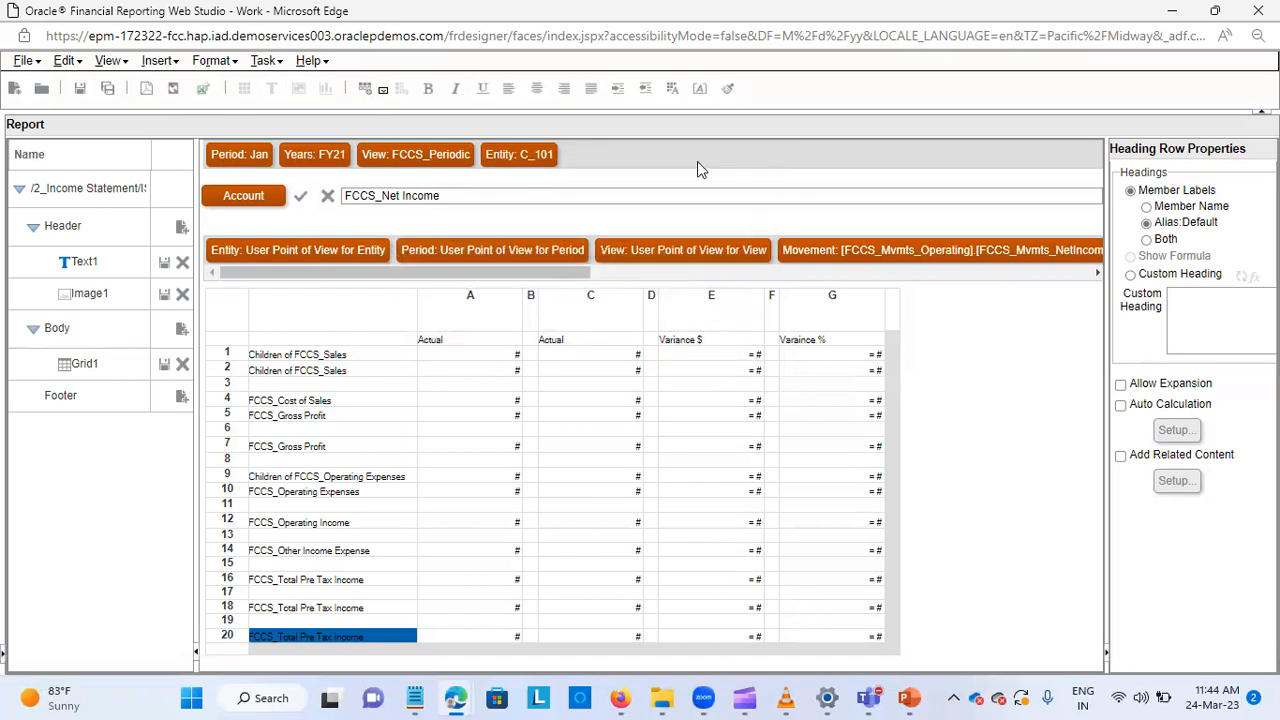
Try to change the row 20 account to Net Income without the FCCS_ prefix.
left_click(384, 195)
key("BackSpace")
key("BackSpace")
key("BackSpace")
key("BackSpace")
key("BackSpace")
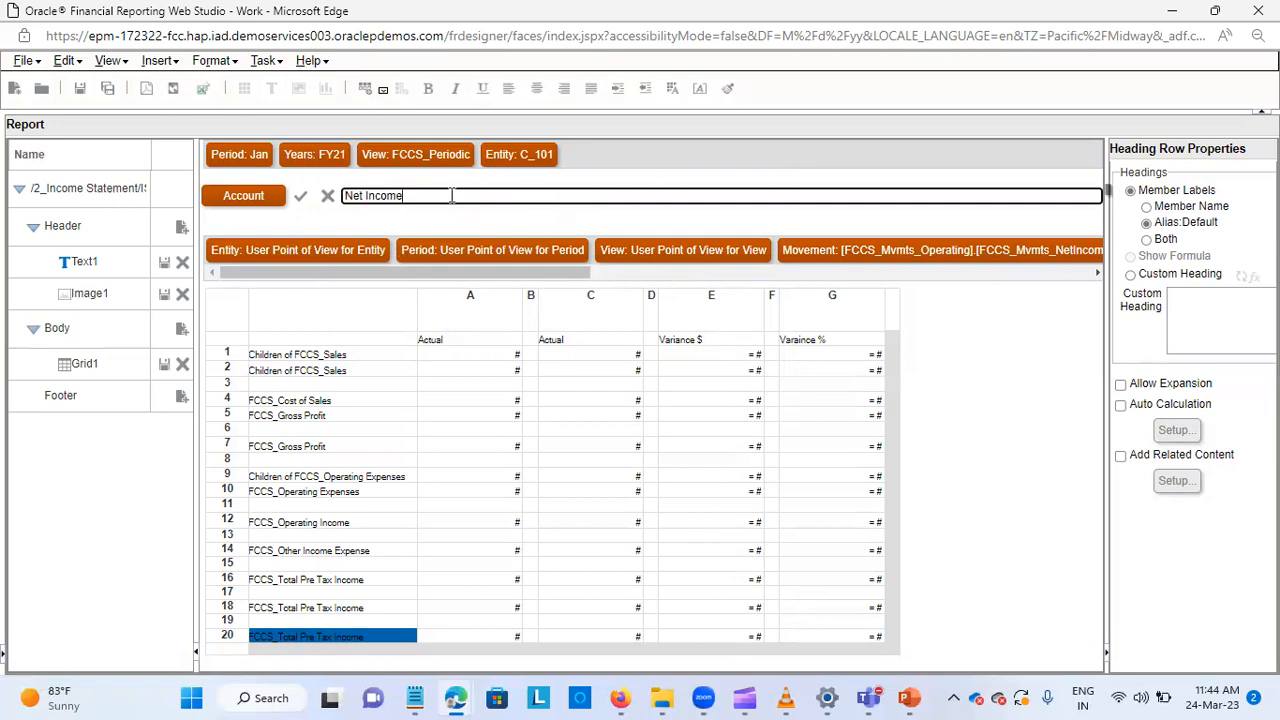
left_click(300, 195)
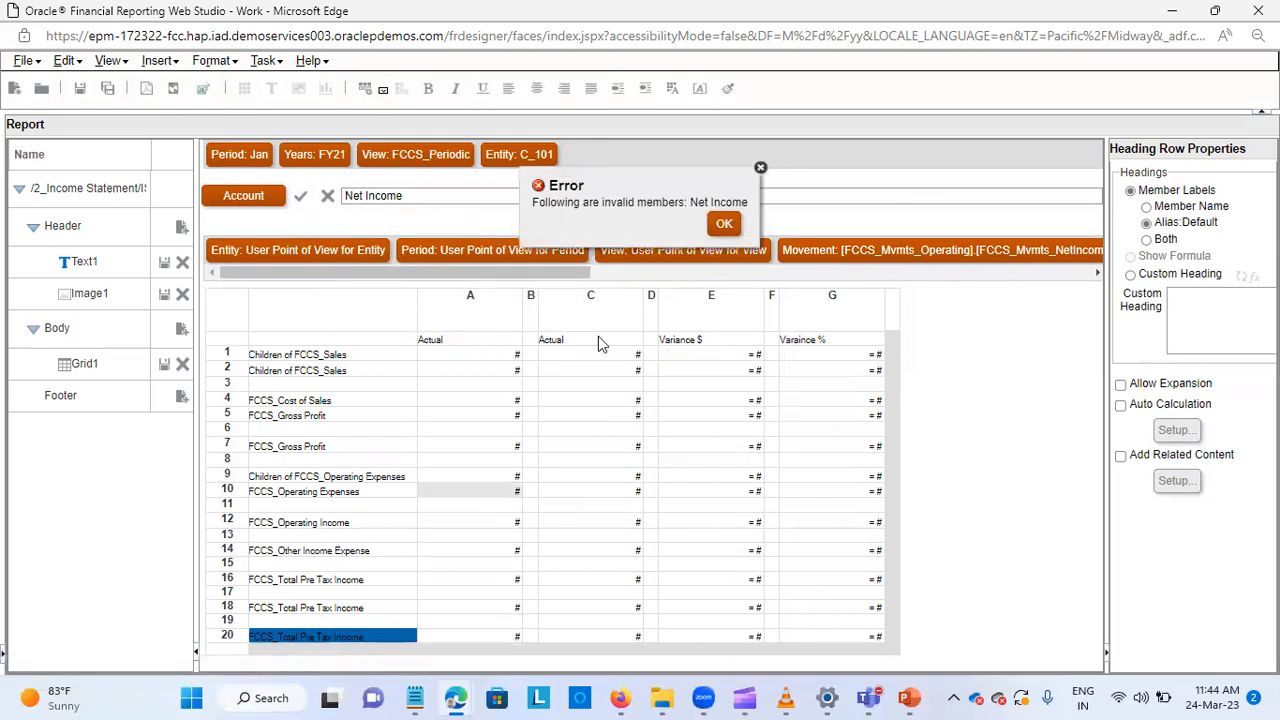
left_click(720, 223)
Browse the account members available for row 20, expanding the Account and FCCS_Balance Sheet hierarchies.
left_click(425, 203)
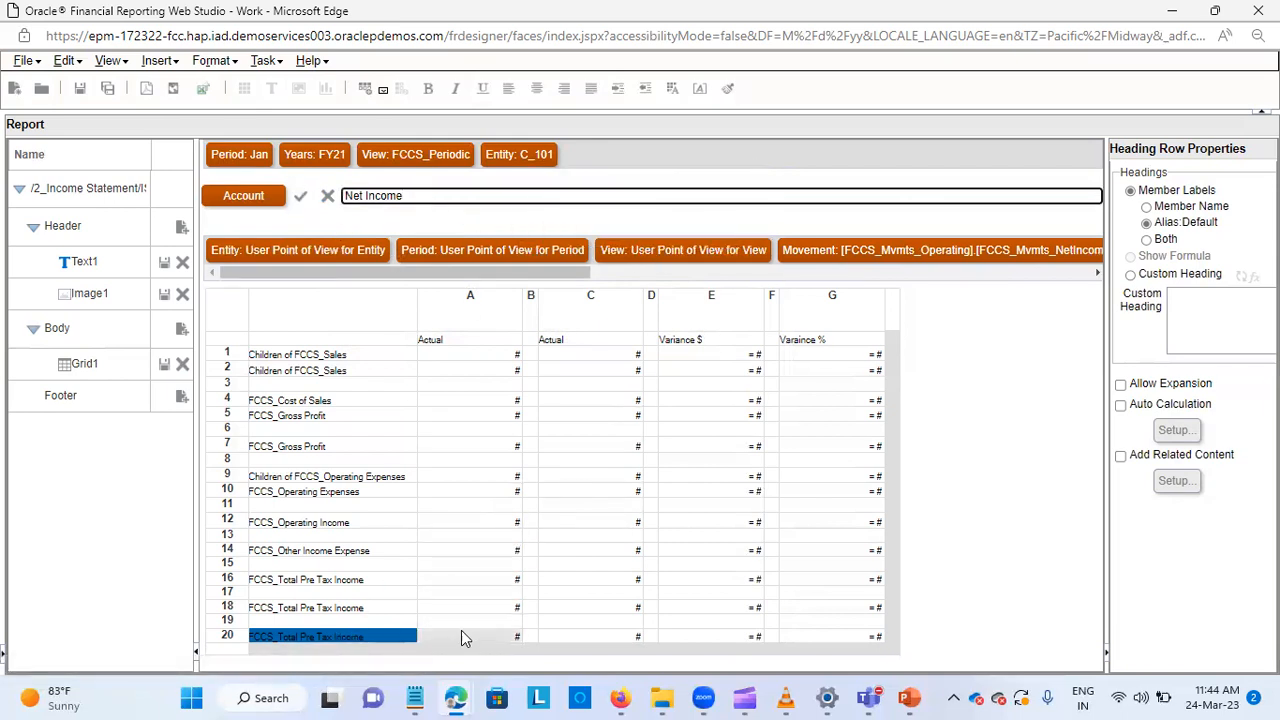
left_click(255, 199)
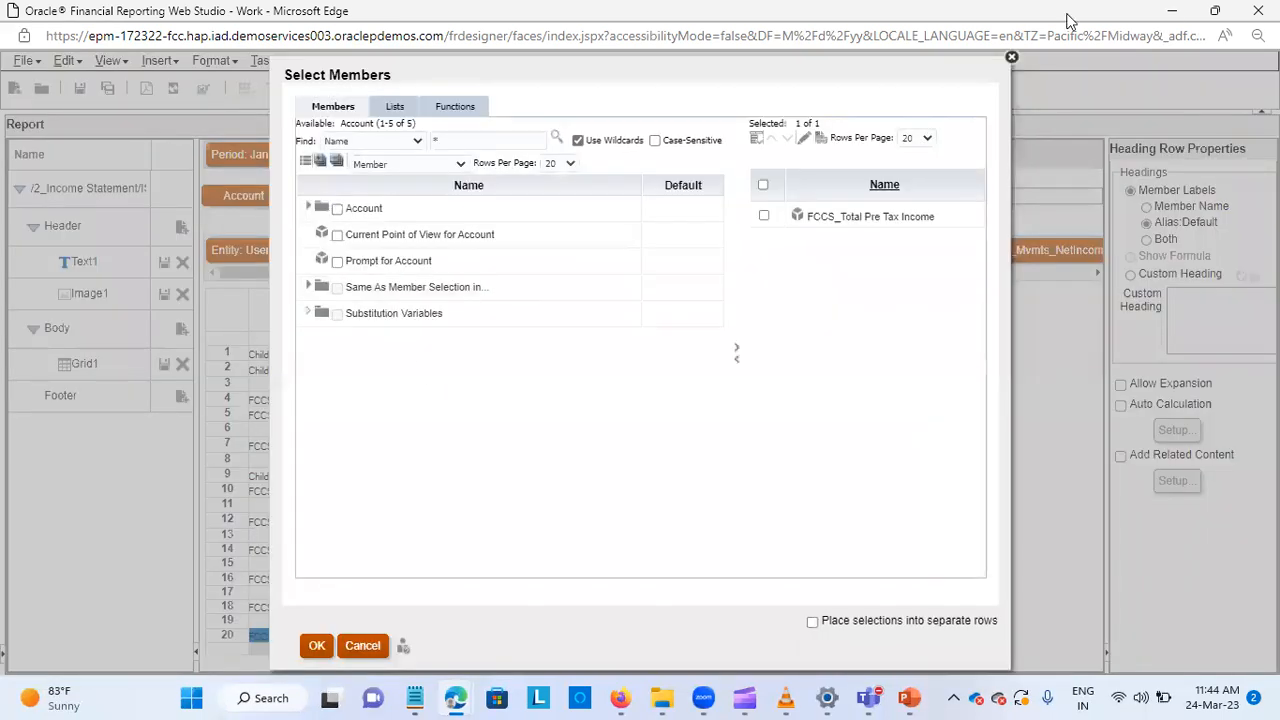
left_click(309, 207)
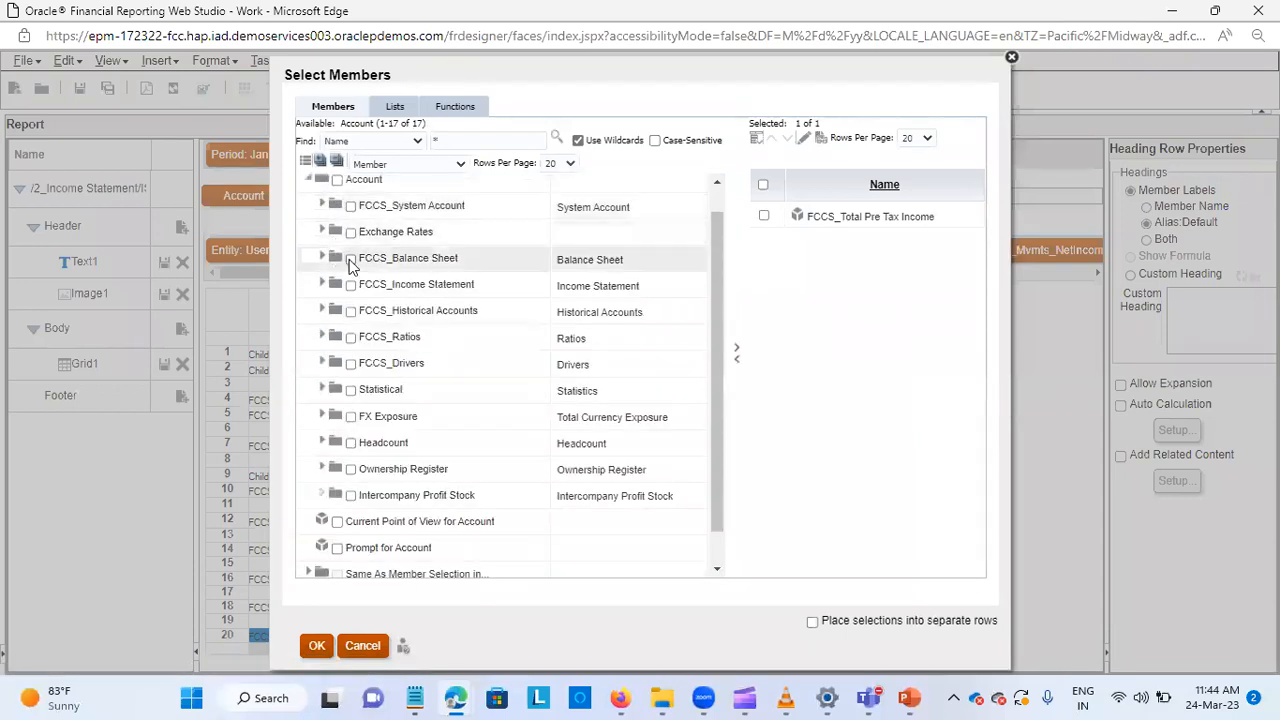
scroll(463, 304, "down", 1)
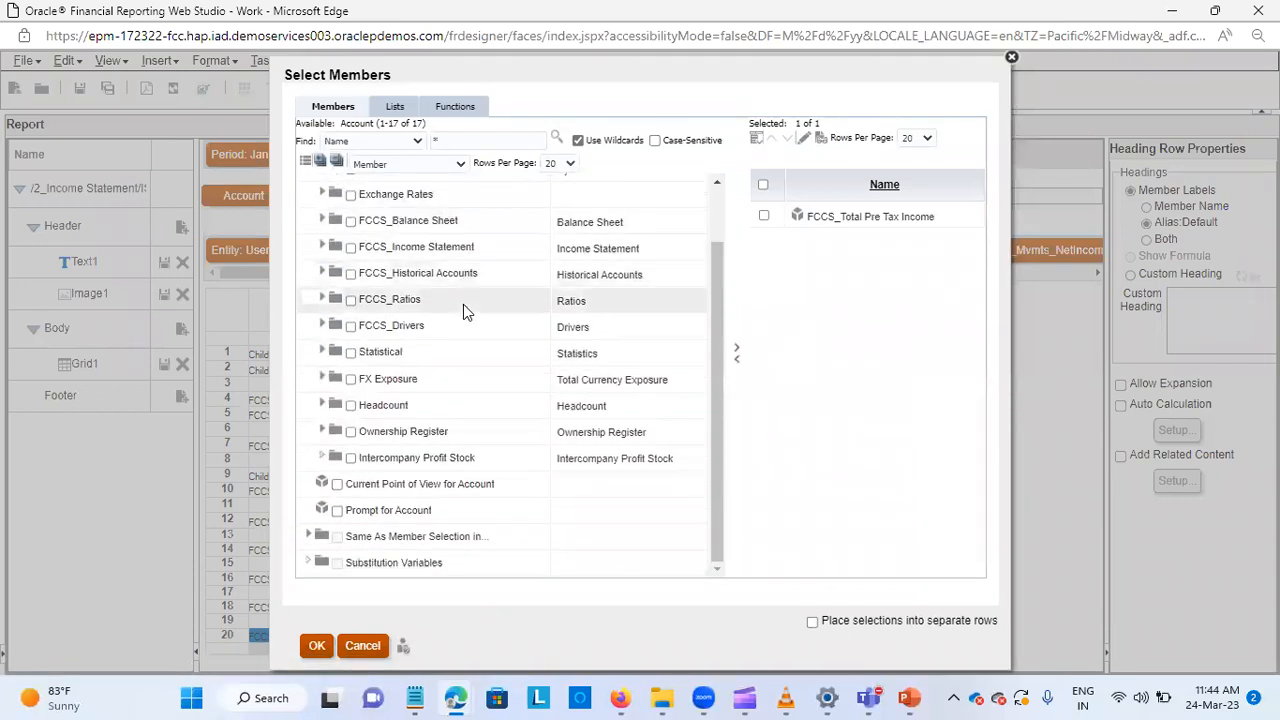
left_click(320, 222)
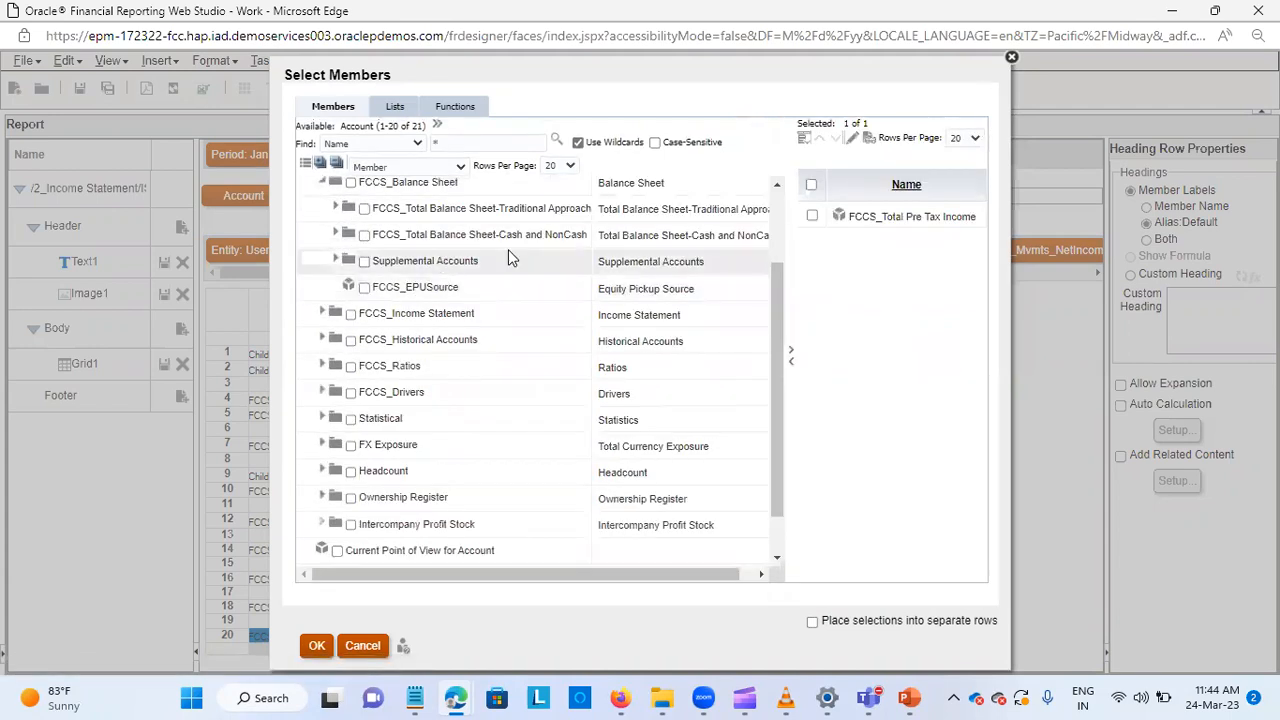
scroll(545, 236, "up", 2)
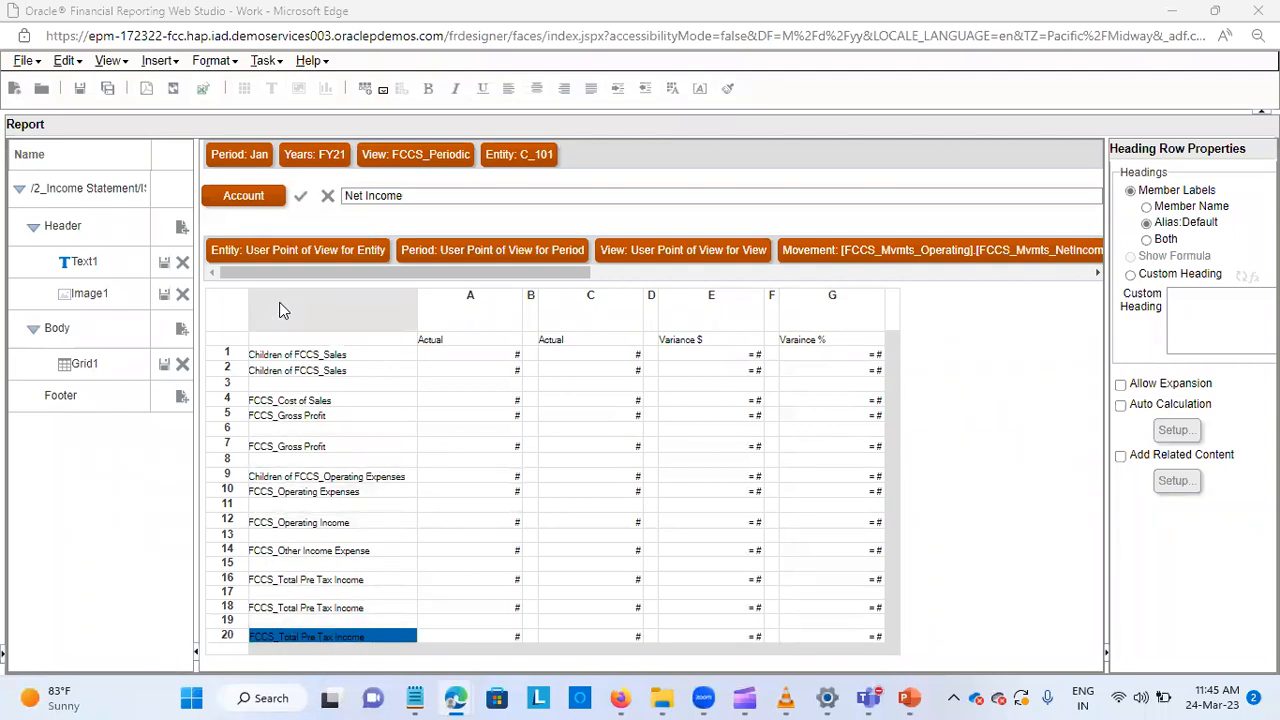
Format data row 1, Children of FCCS_Sales, with a bottom border line.
left_click(380, 358)
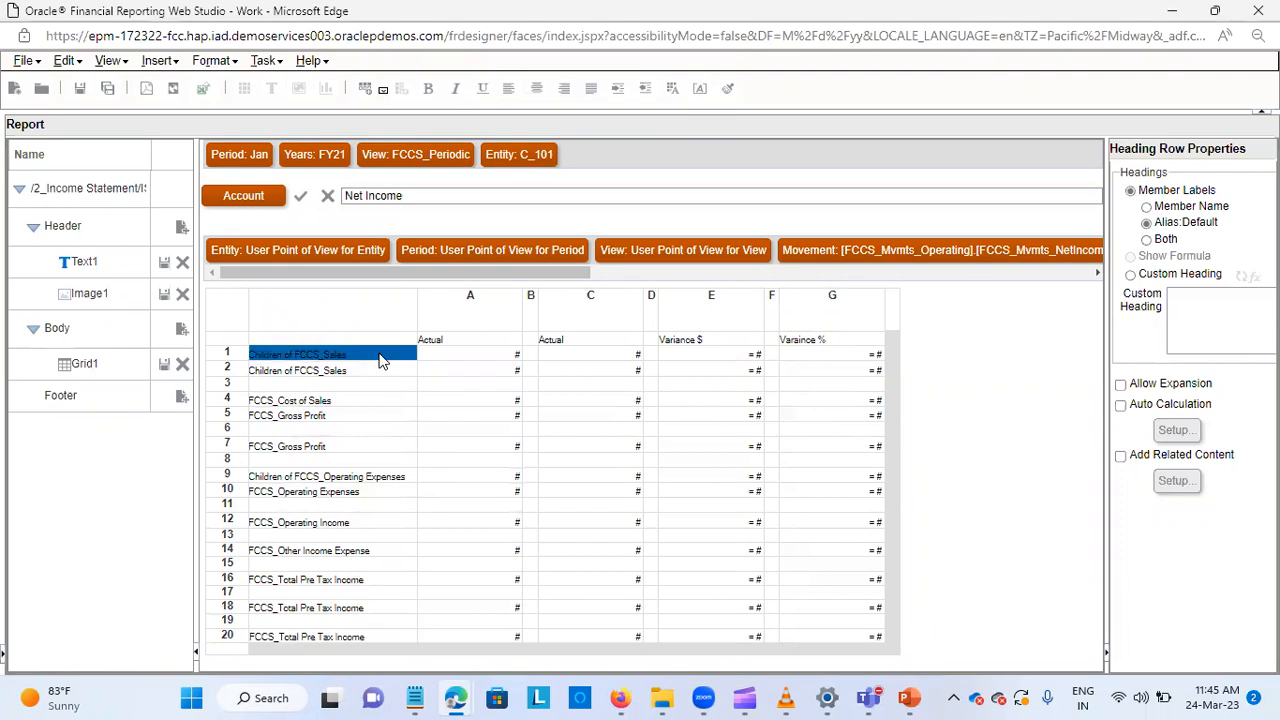
left_click(230, 356)
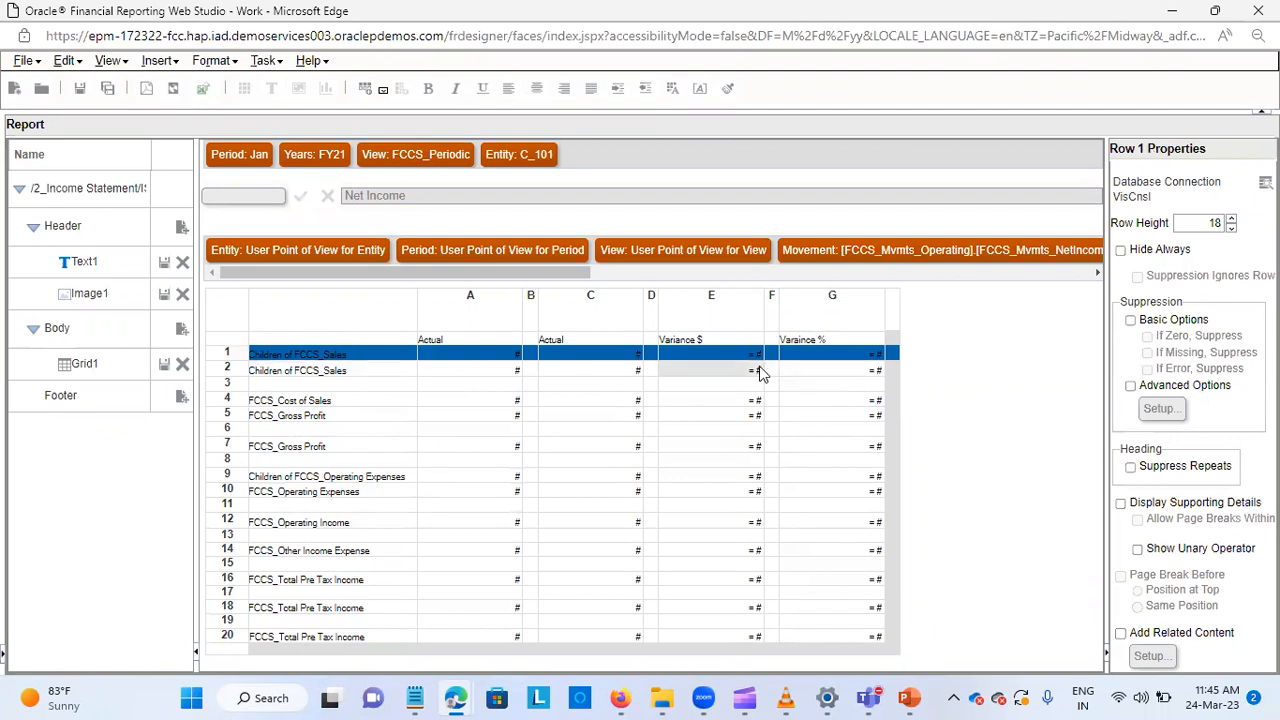
right_click(234, 361)
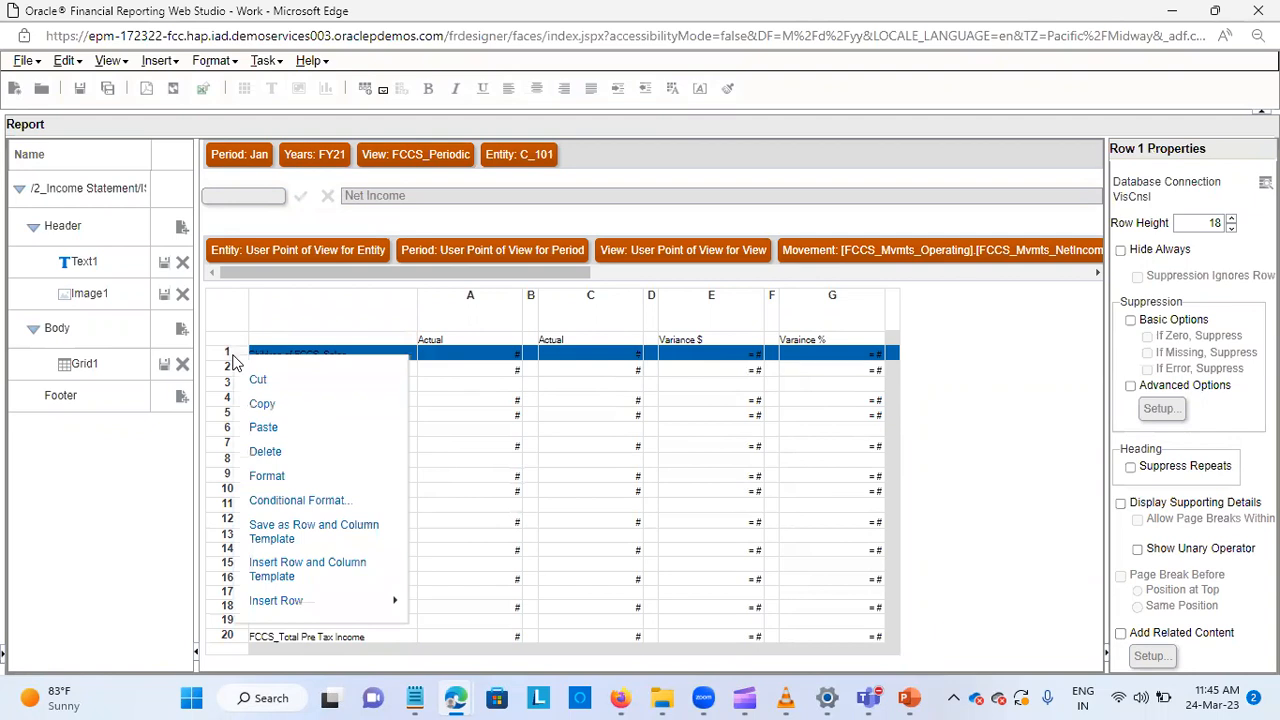
left_click(268, 476)
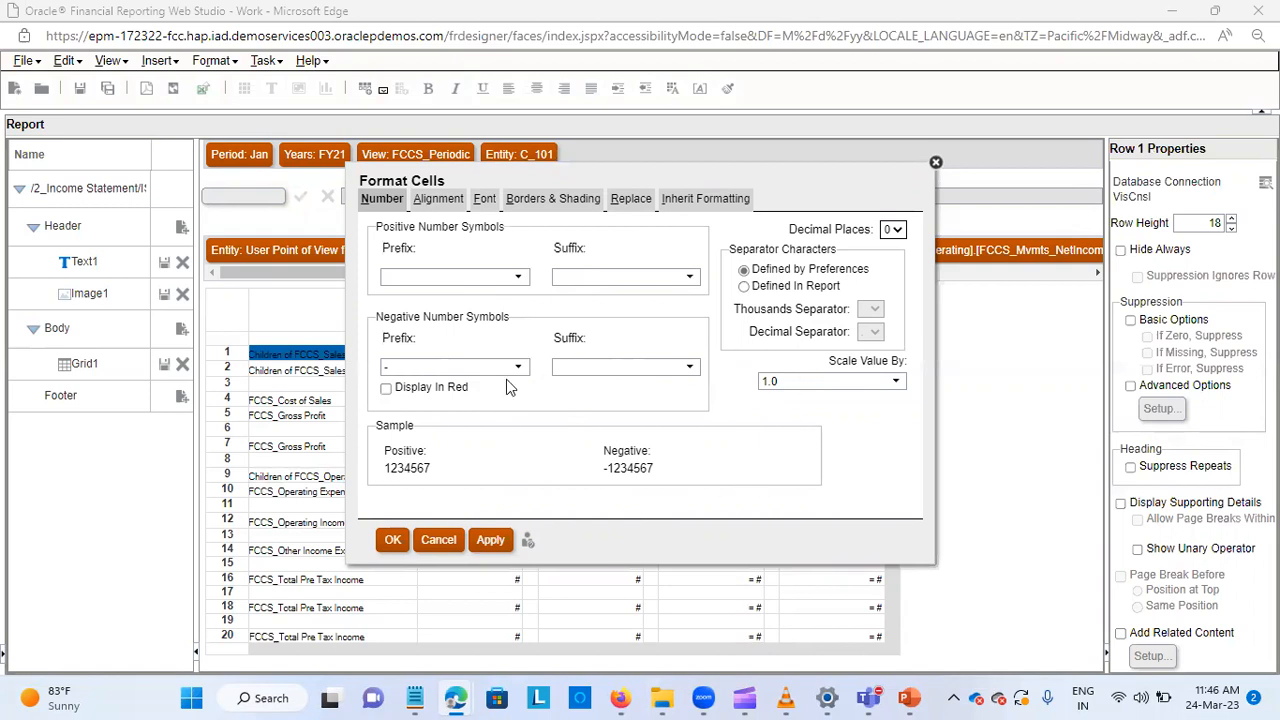
left_click(448, 196)
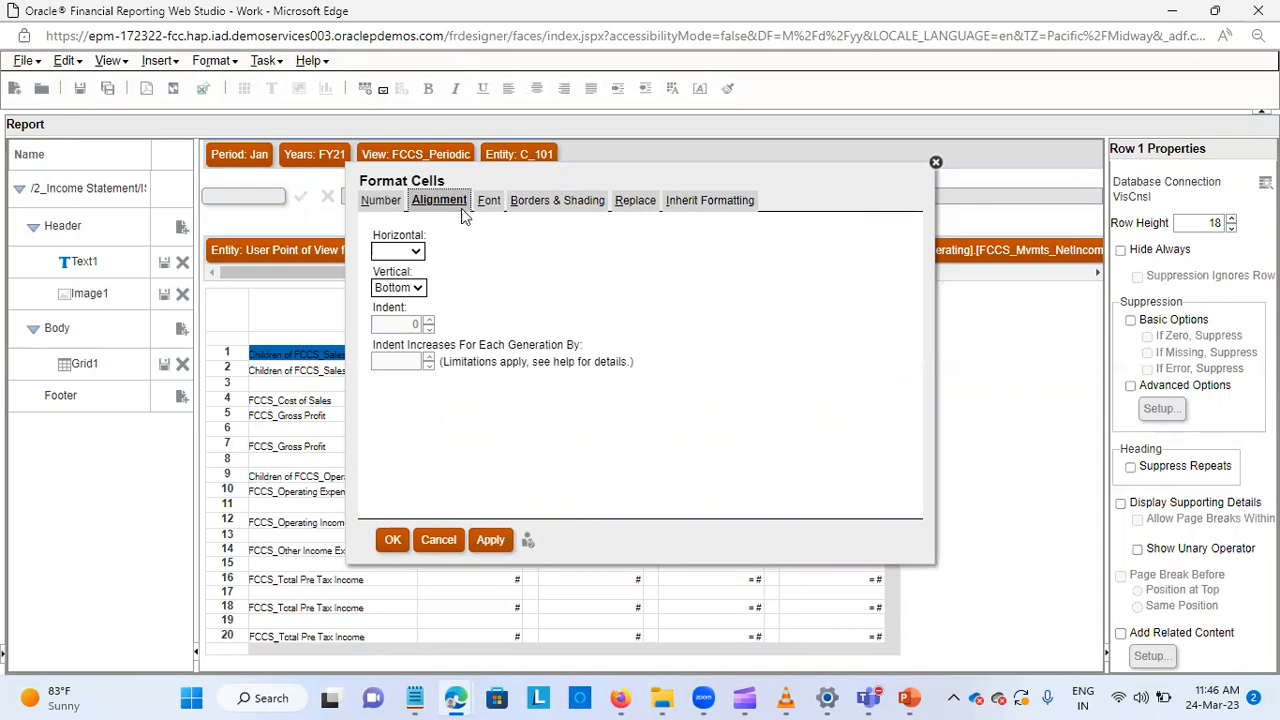
left_click(486, 202)
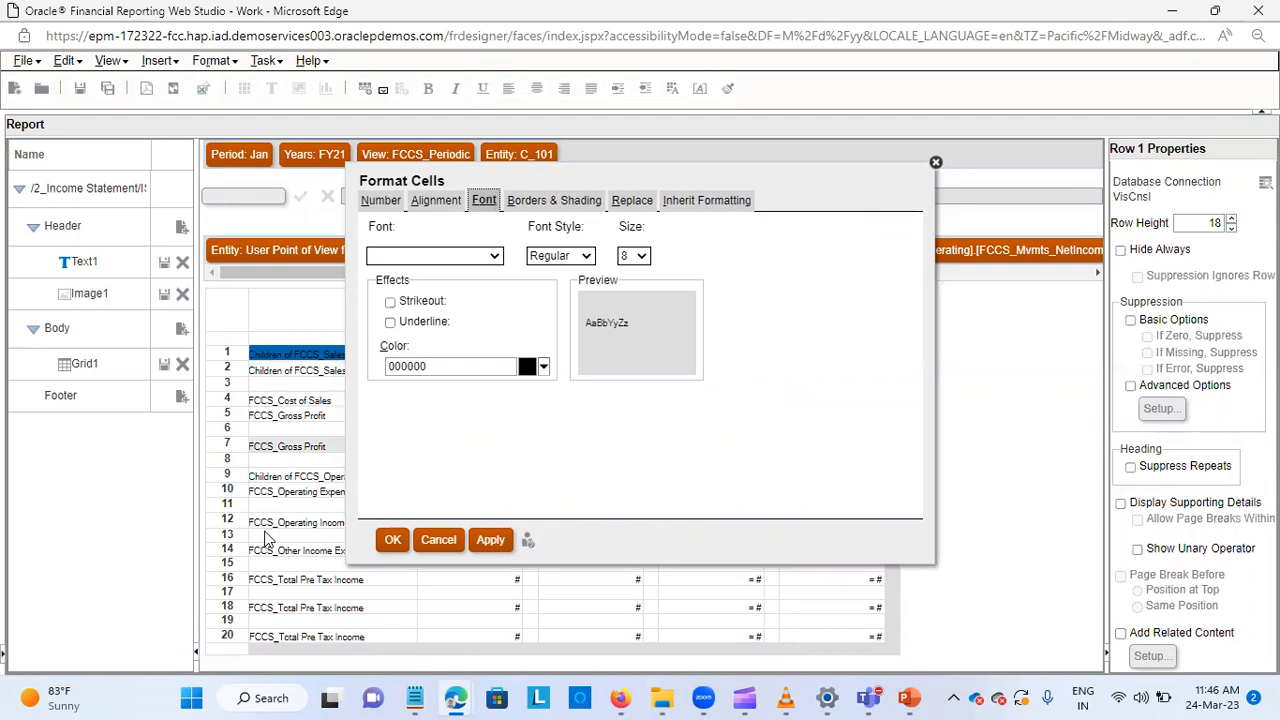
left_click(549, 201)
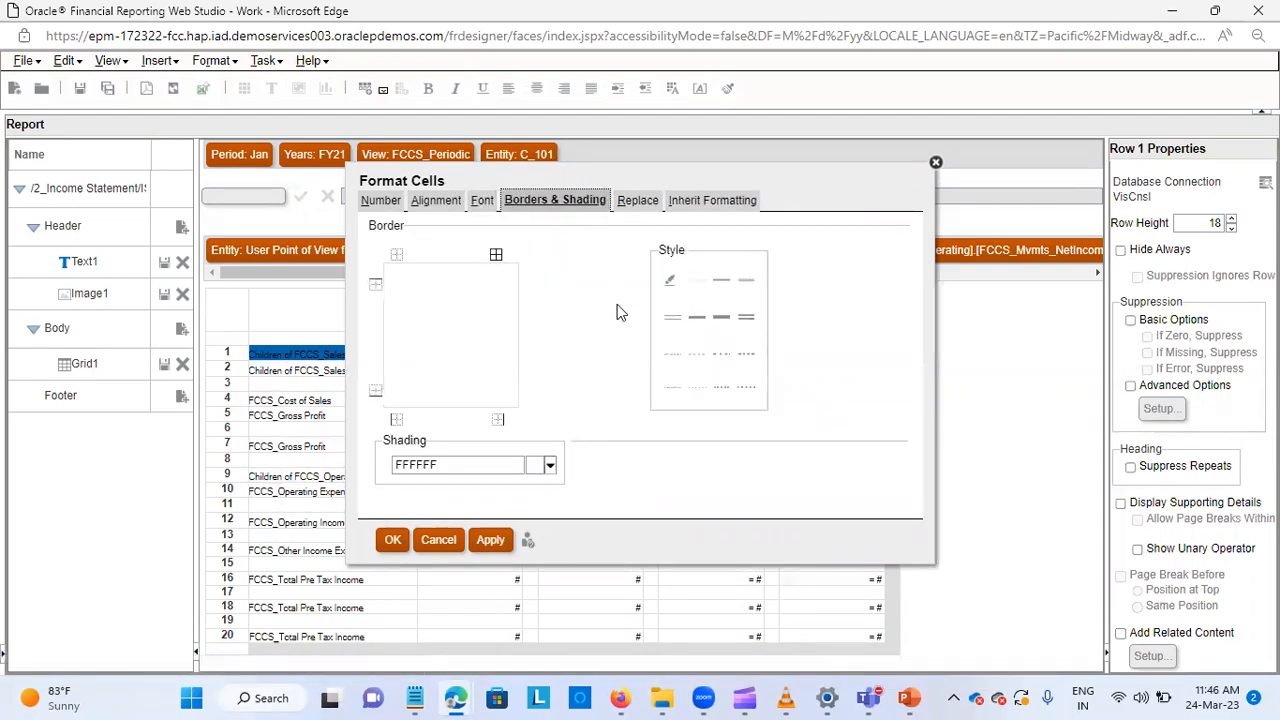
left_click(375, 392)
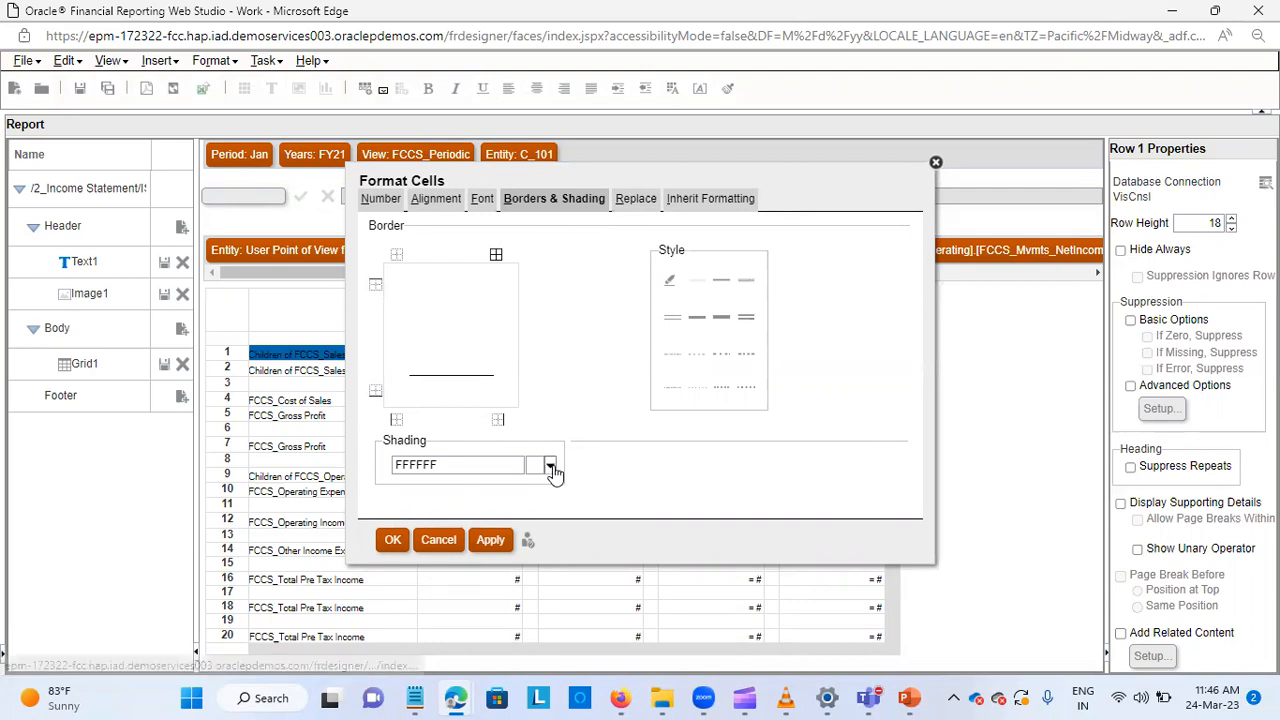
left_click(392, 539)
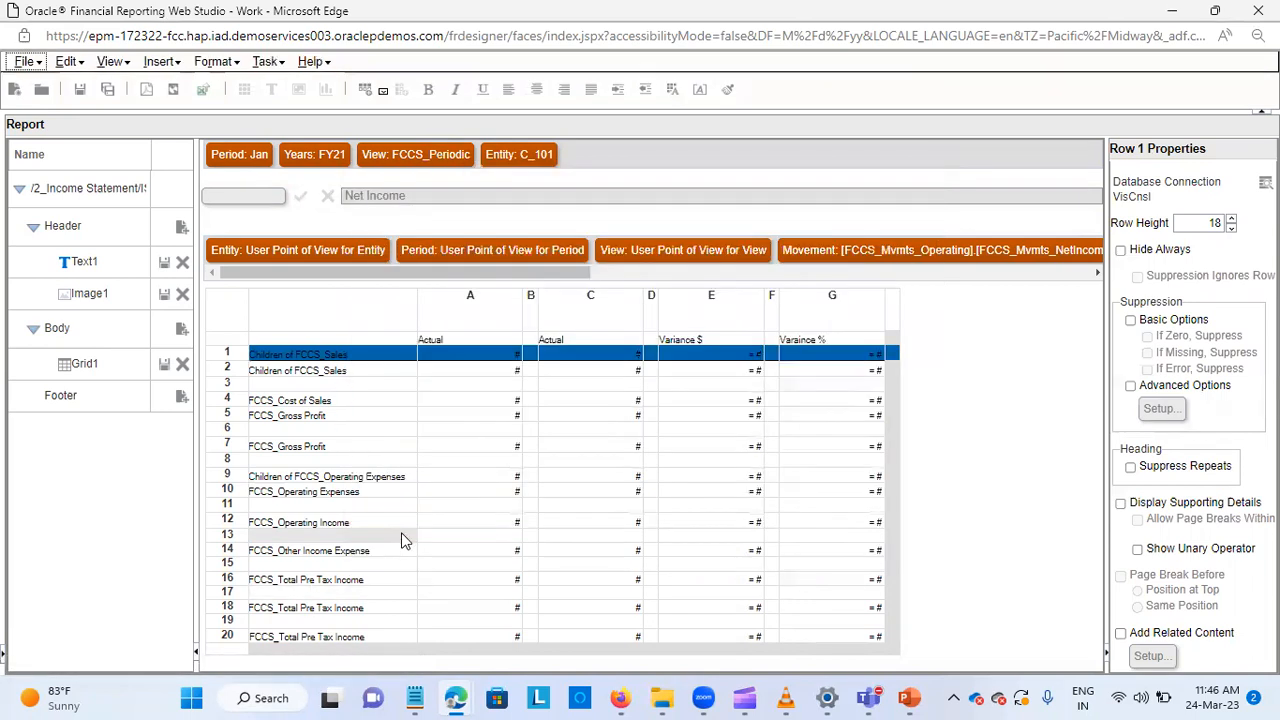
Add a bottom border to the FCCS_Cost of Sales row, row 4.
left_click(241, 401)
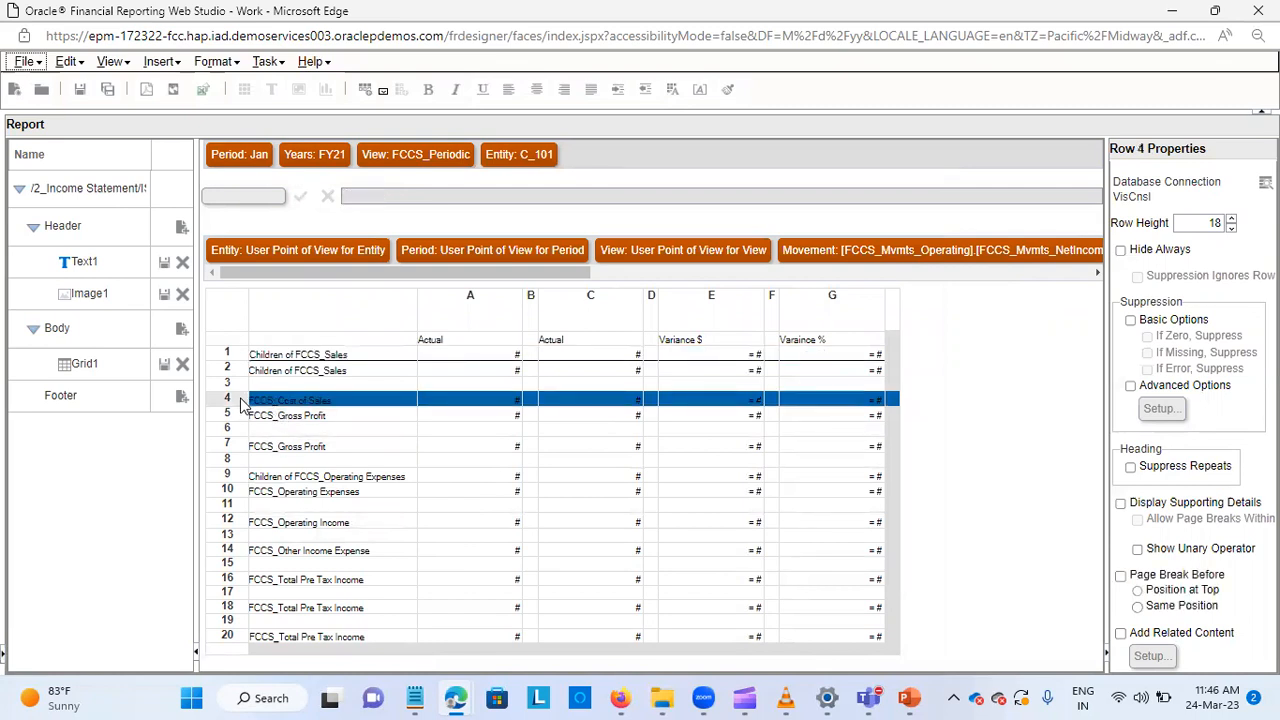
right_click(241, 401)
left_click(303, 525)
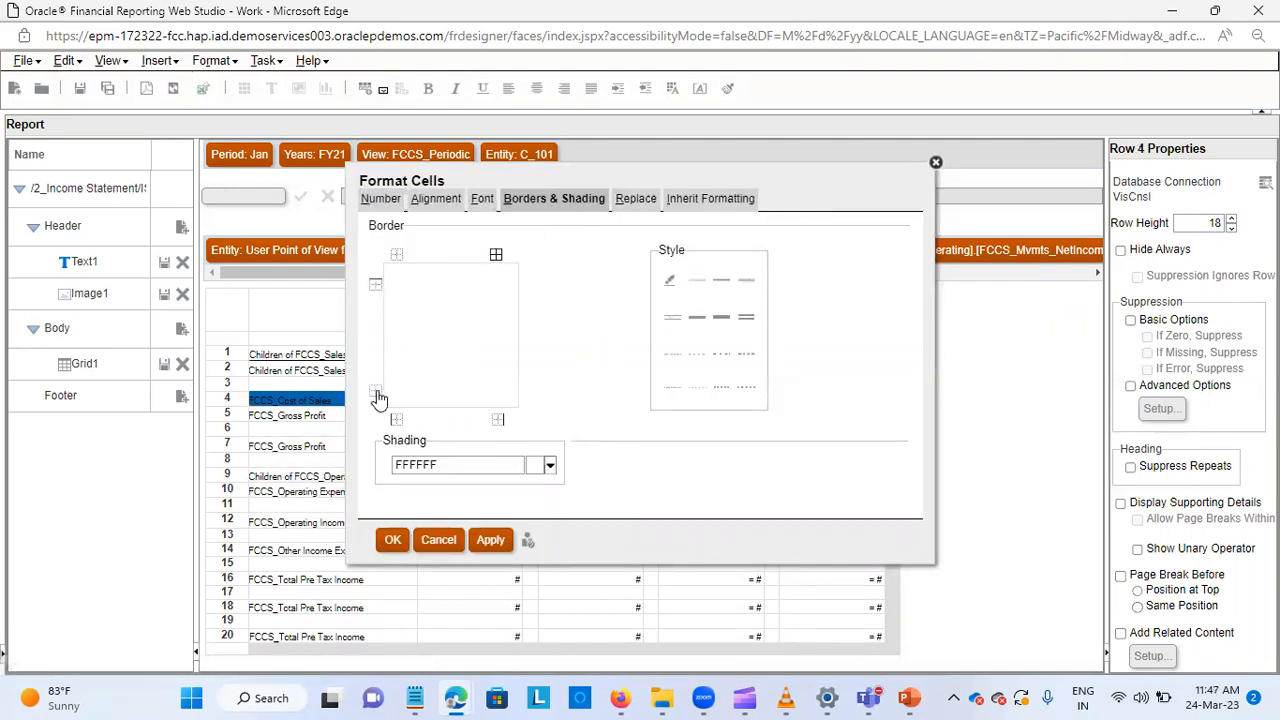
left_click(395, 539)
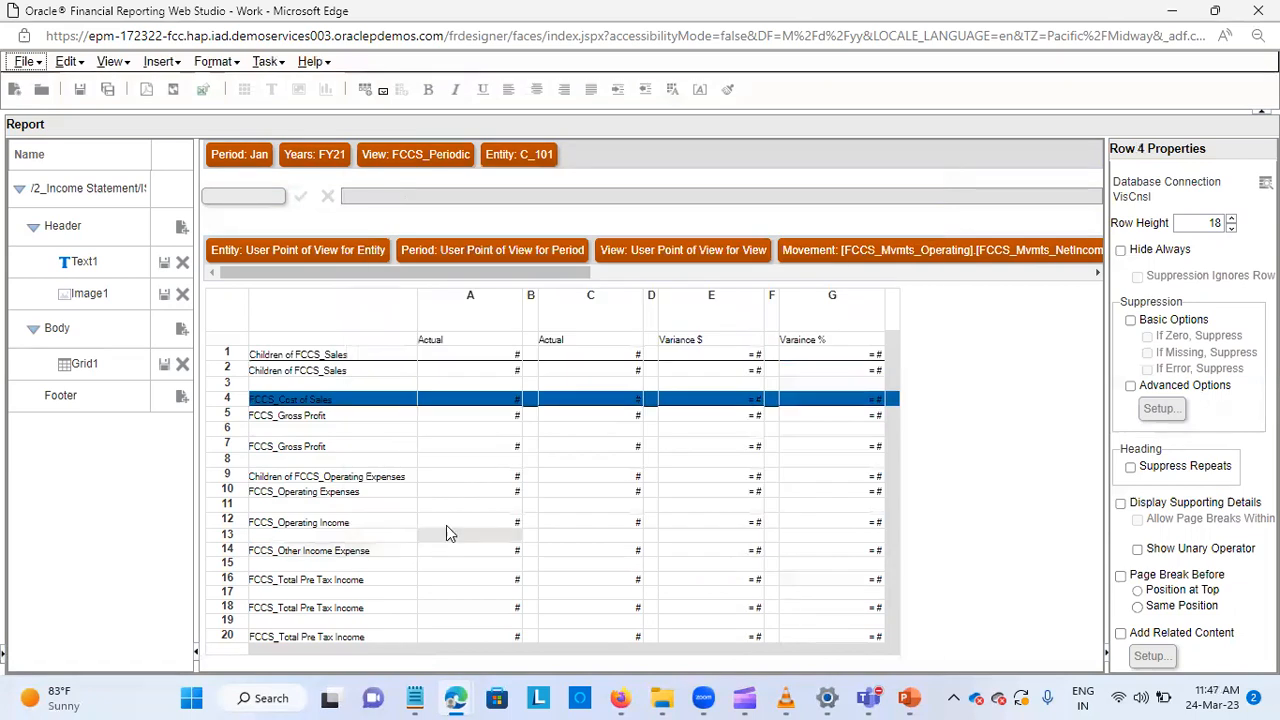
Add a bottom border to the FCCS_Gross Profit line in row 7.
left_click(260, 451)
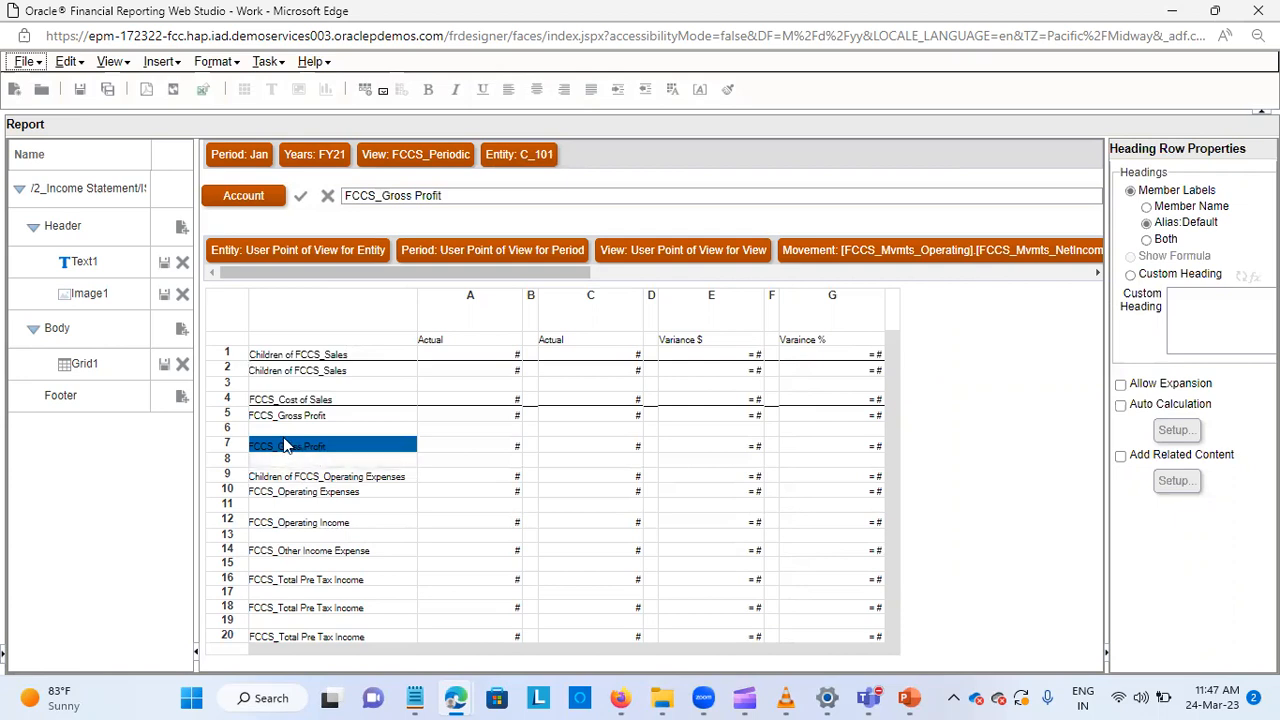
left_click(240, 447)
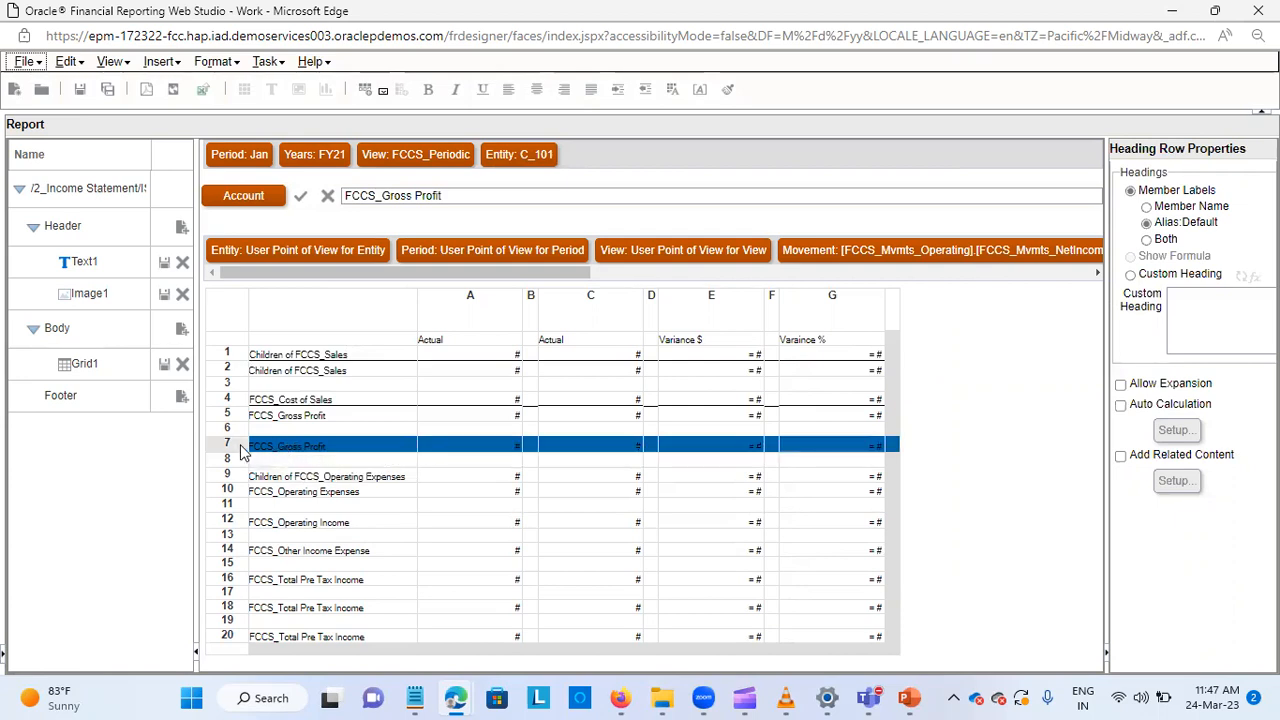
right_click(240, 452)
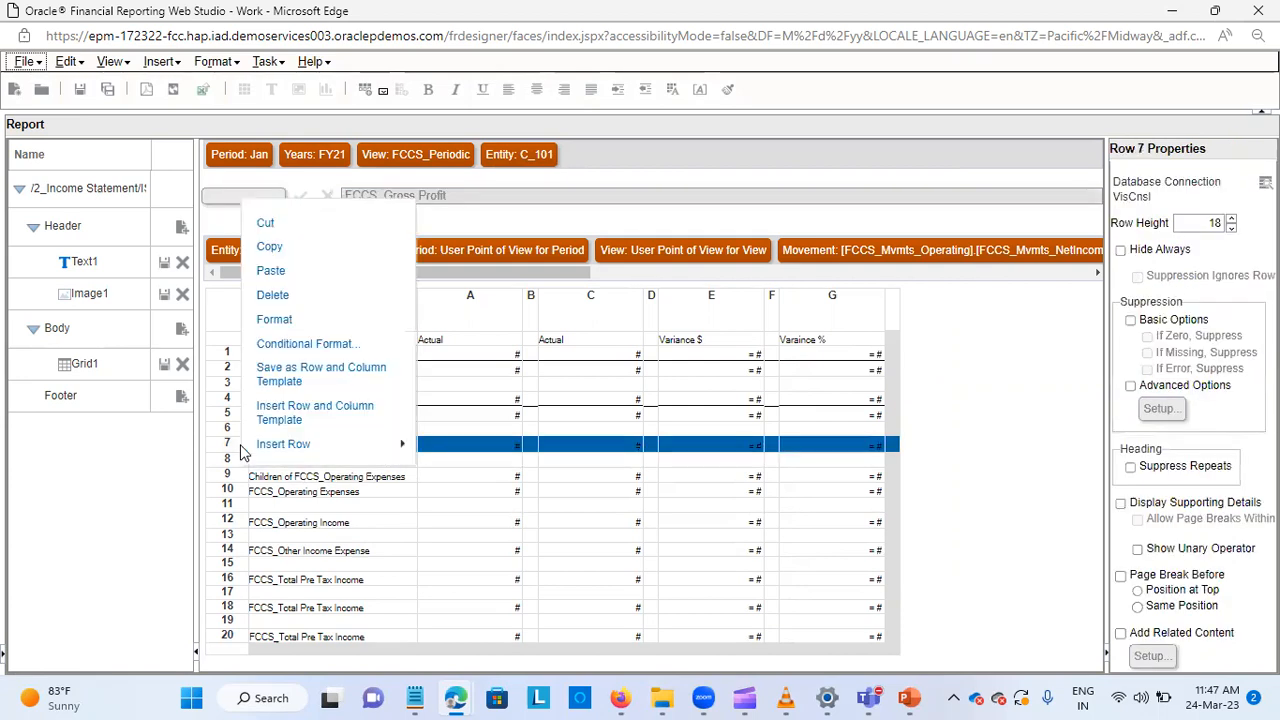
left_click(300, 319)
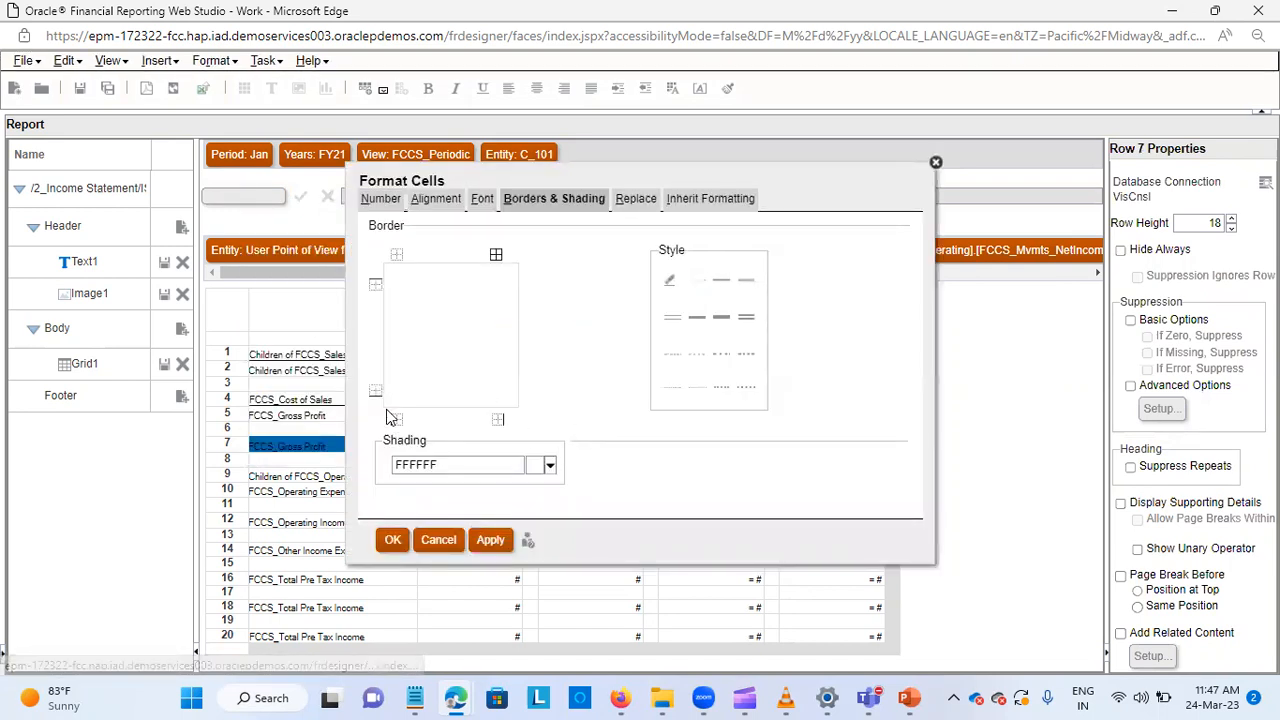
left_click(391, 543)
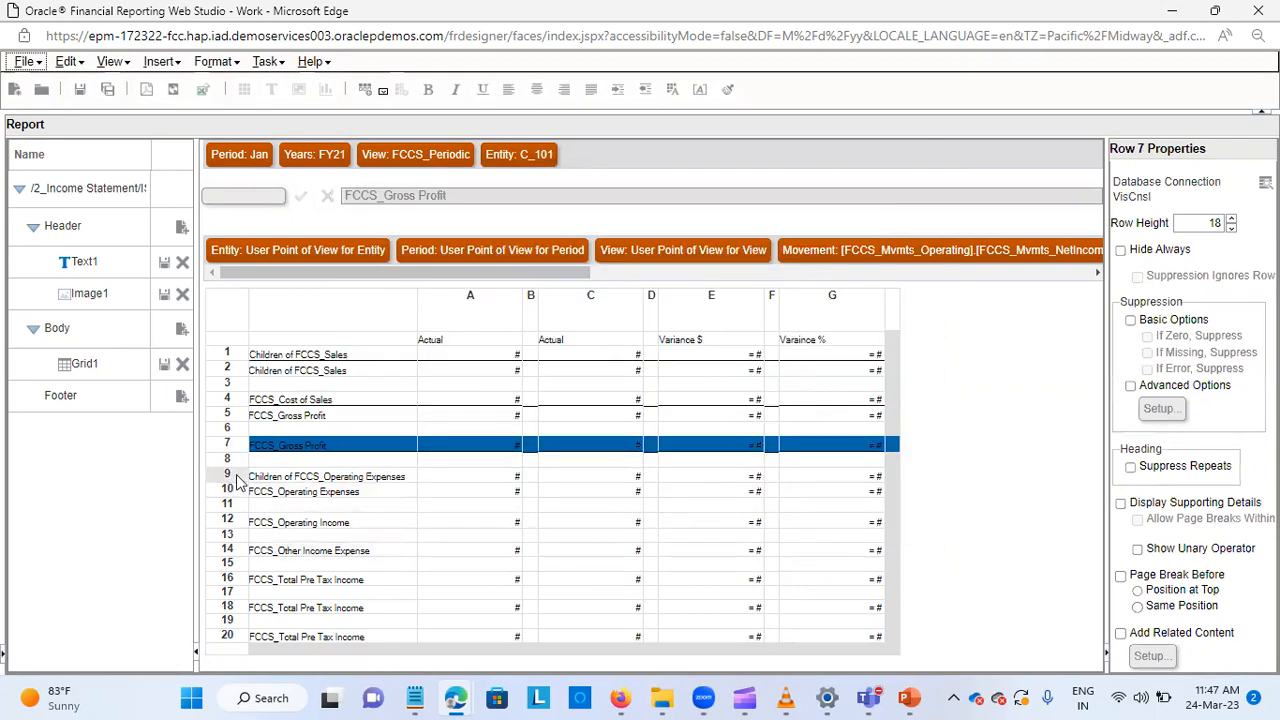
Underline row 9, Children of FCCS_Operating Expenses, with a bottom border across all columns.
right_click(240, 474)
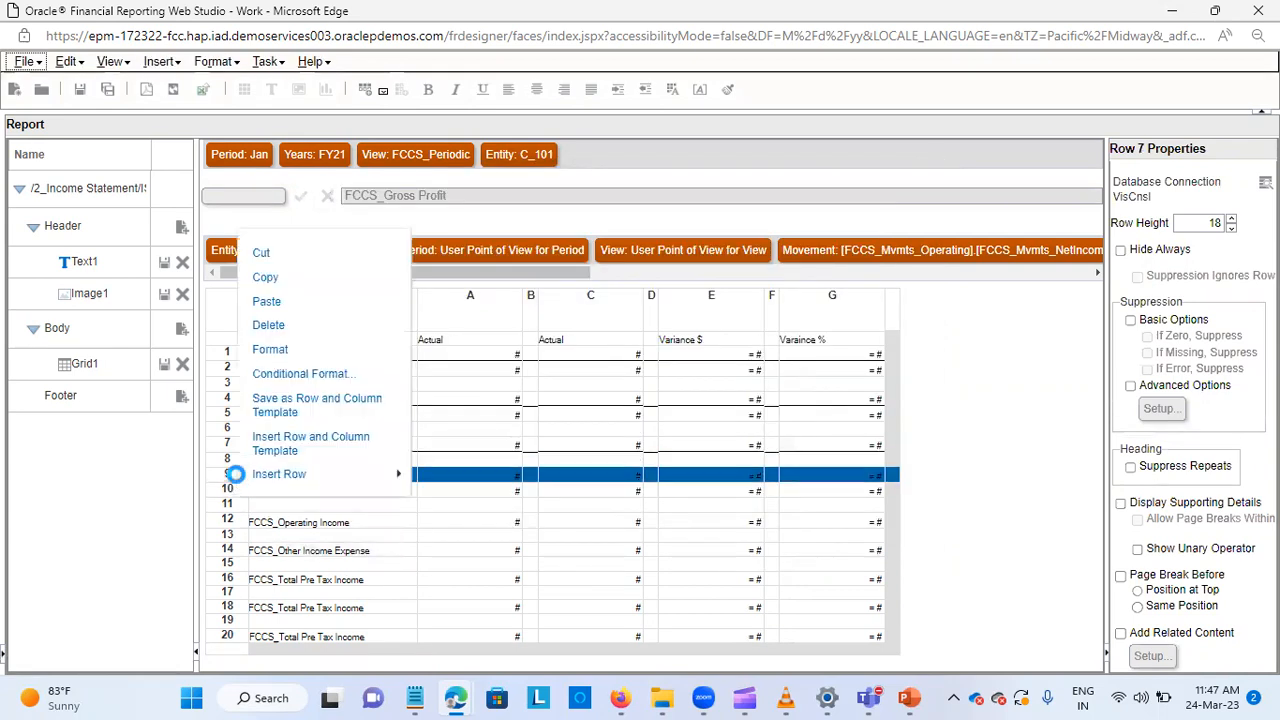
left_click(296, 347)
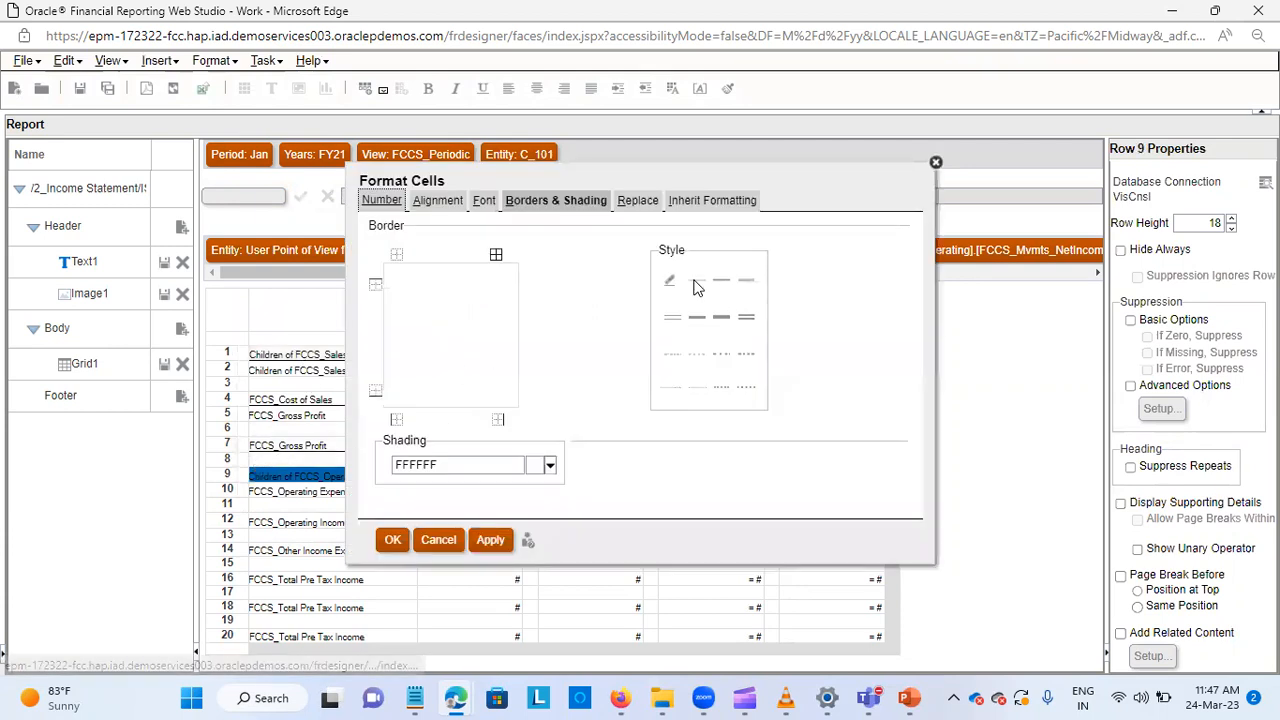
left_click(377, 395)
left_click(390, 539)
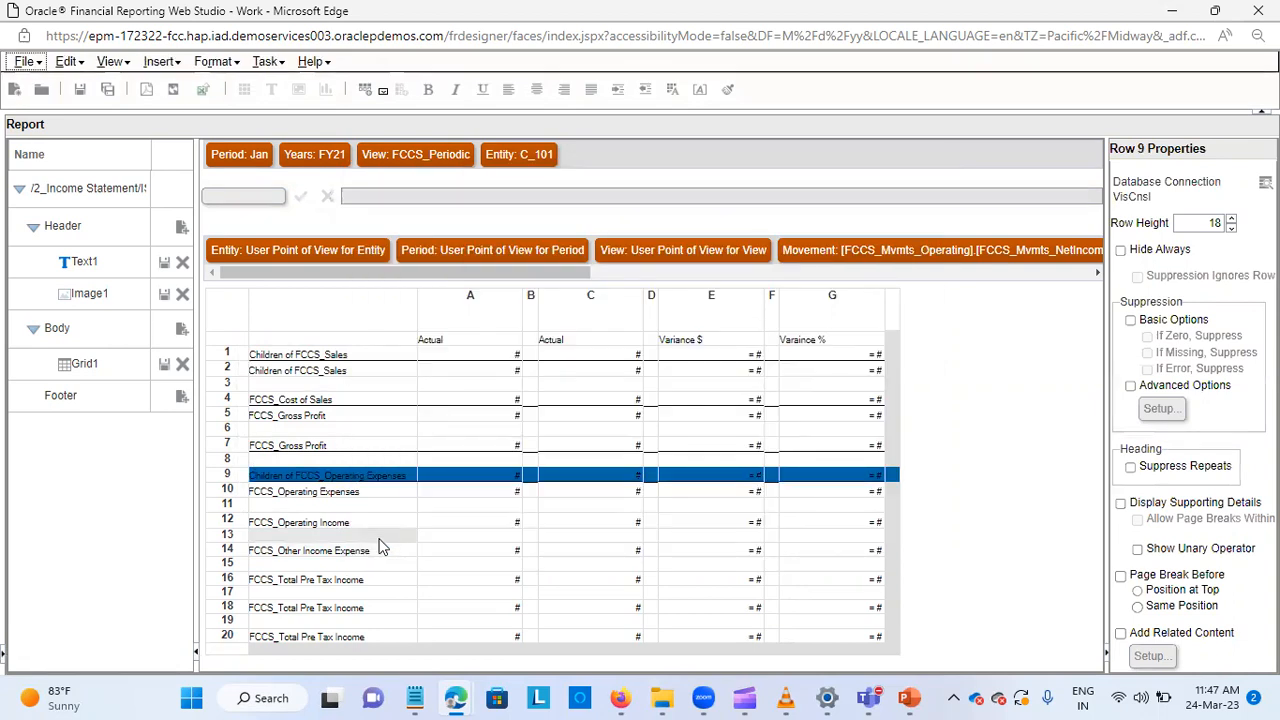
Apply a bottom border to row 12, FCCS_Operating Income.
left_click(228, 520)
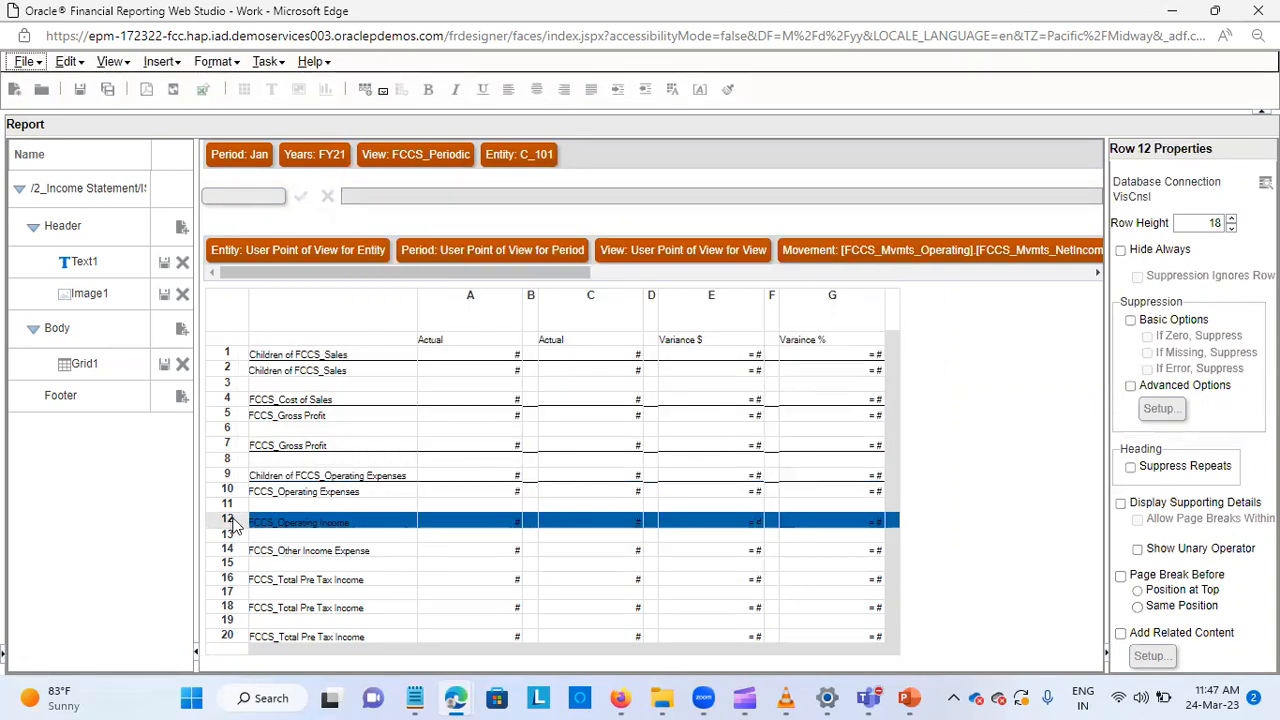
right_click(232, 525)
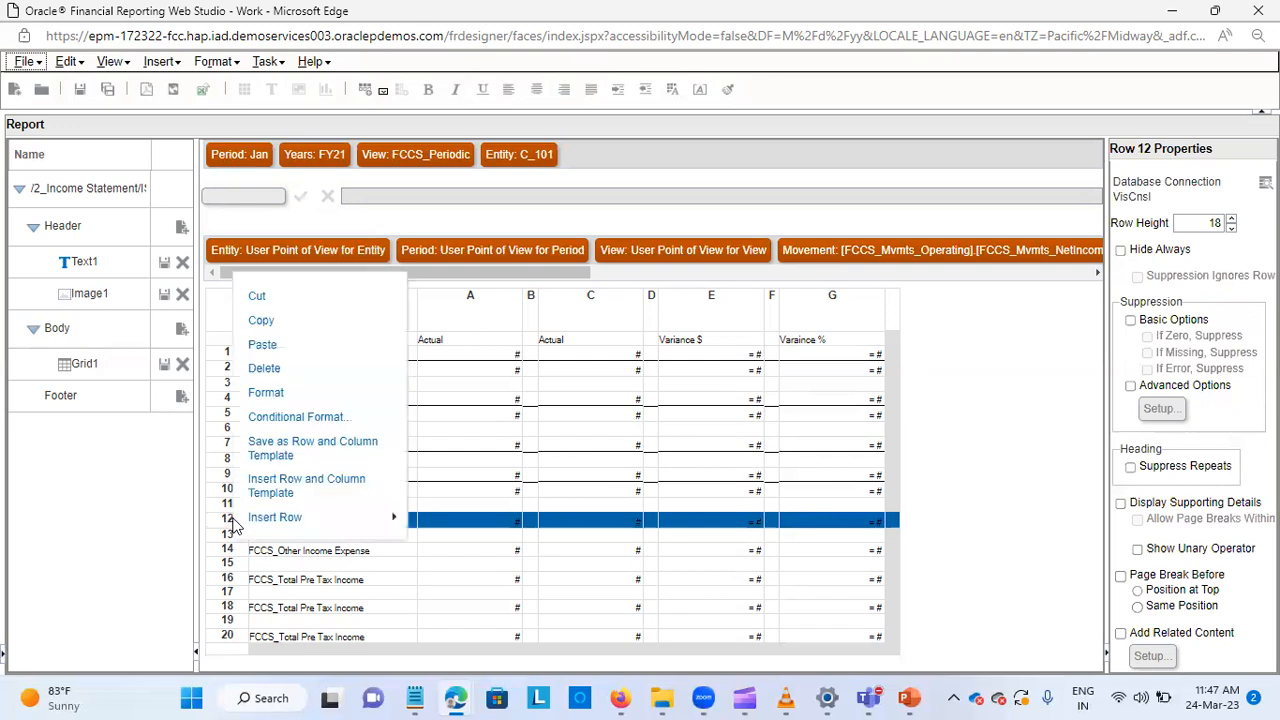
left_click(280, 394)
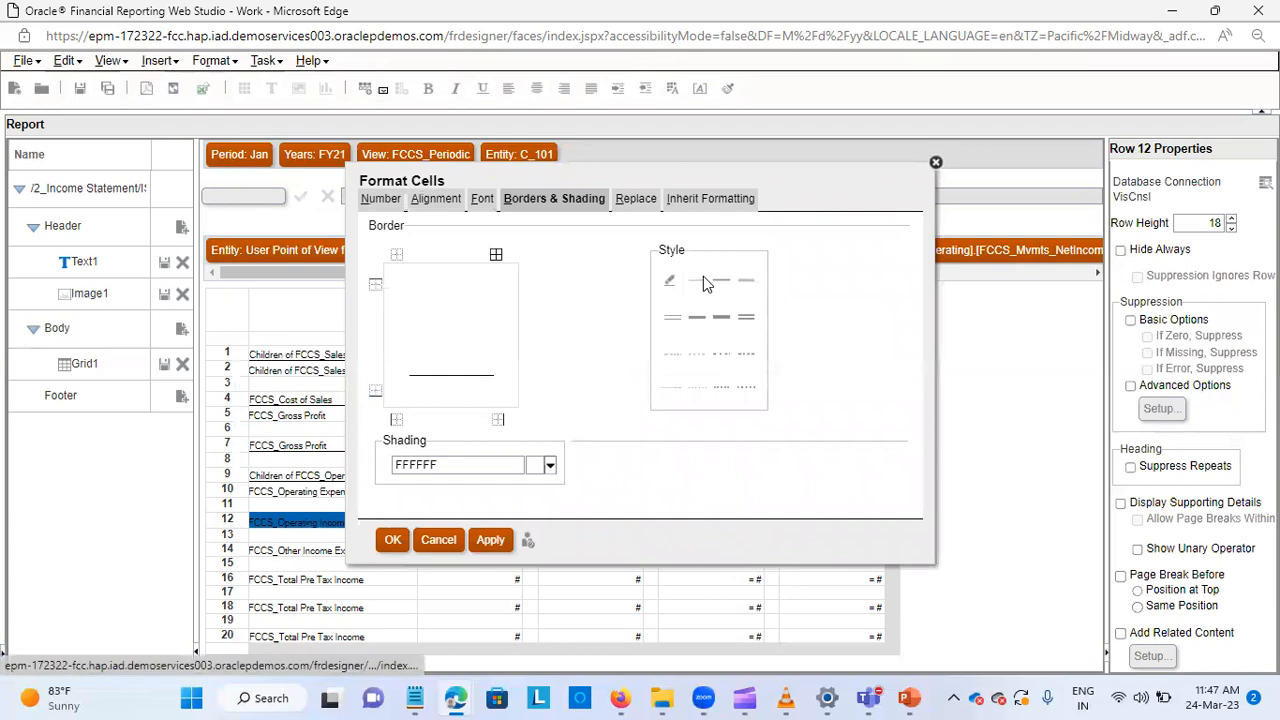
left_click(392, 540)
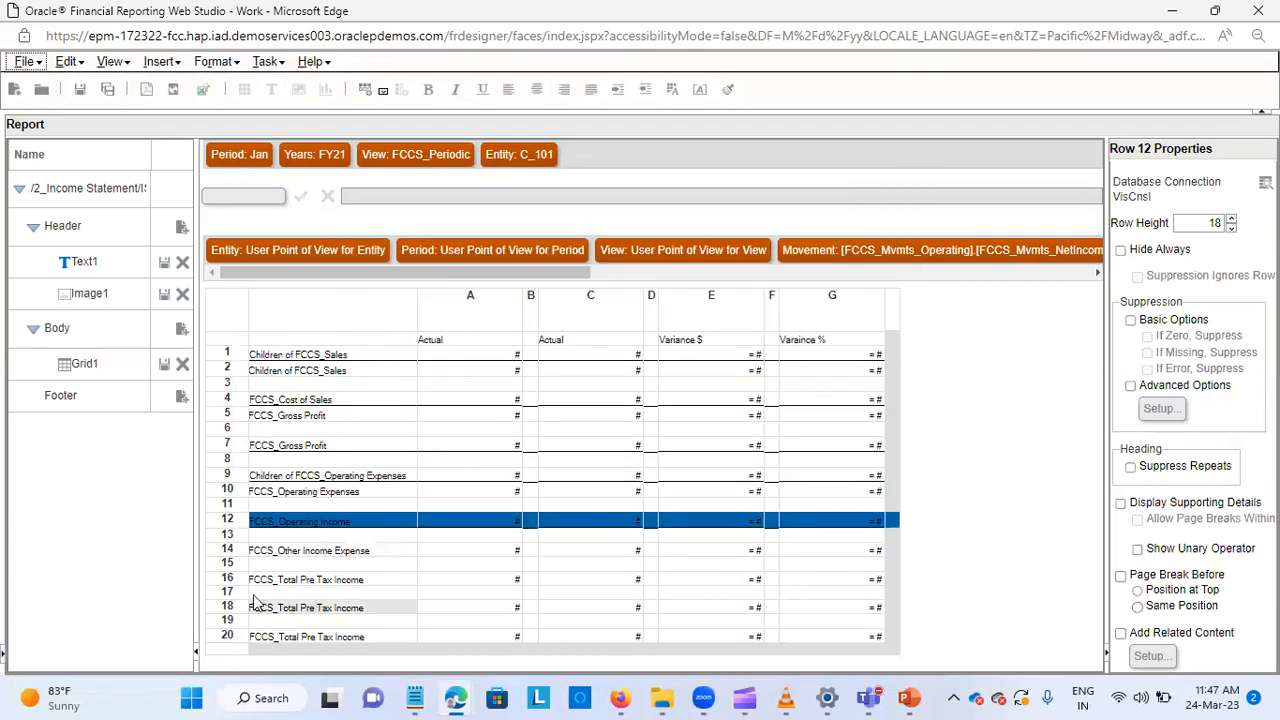
Apply a bottom border to row 14, FCCS_Other Income Expense.
left_click(240, 556)
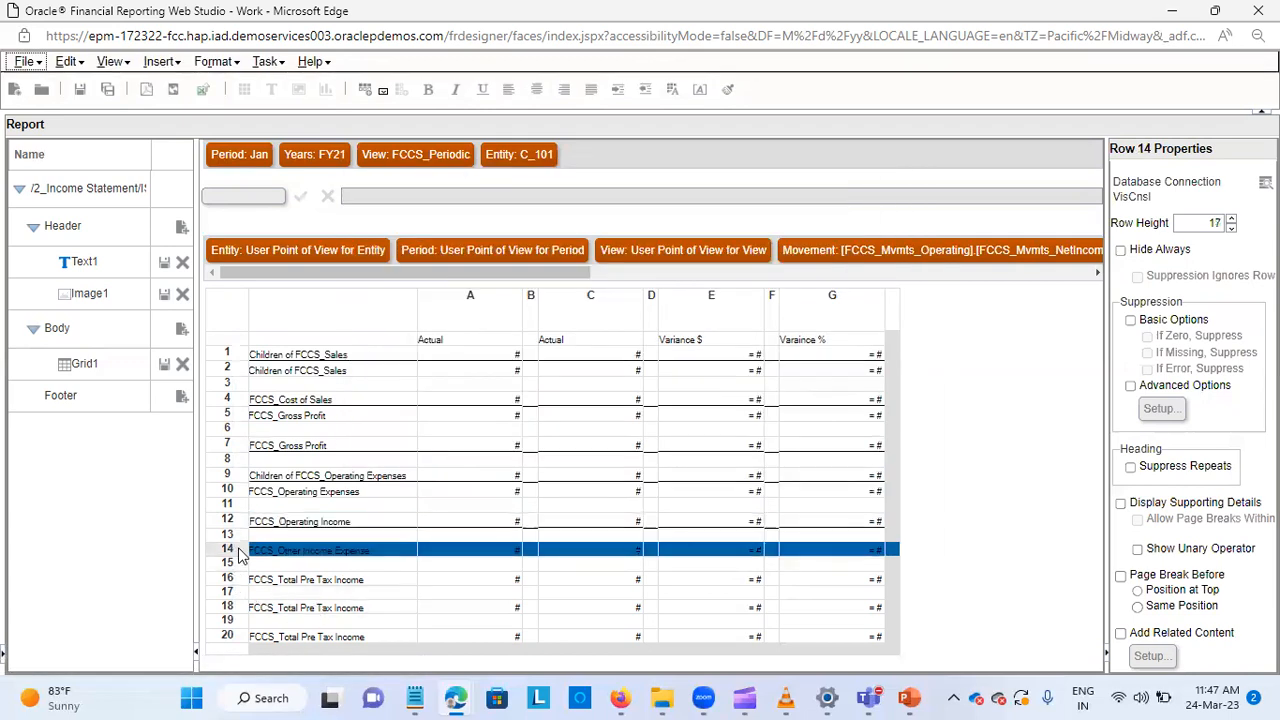
right_click(240, 556)
left_click(300, 428)
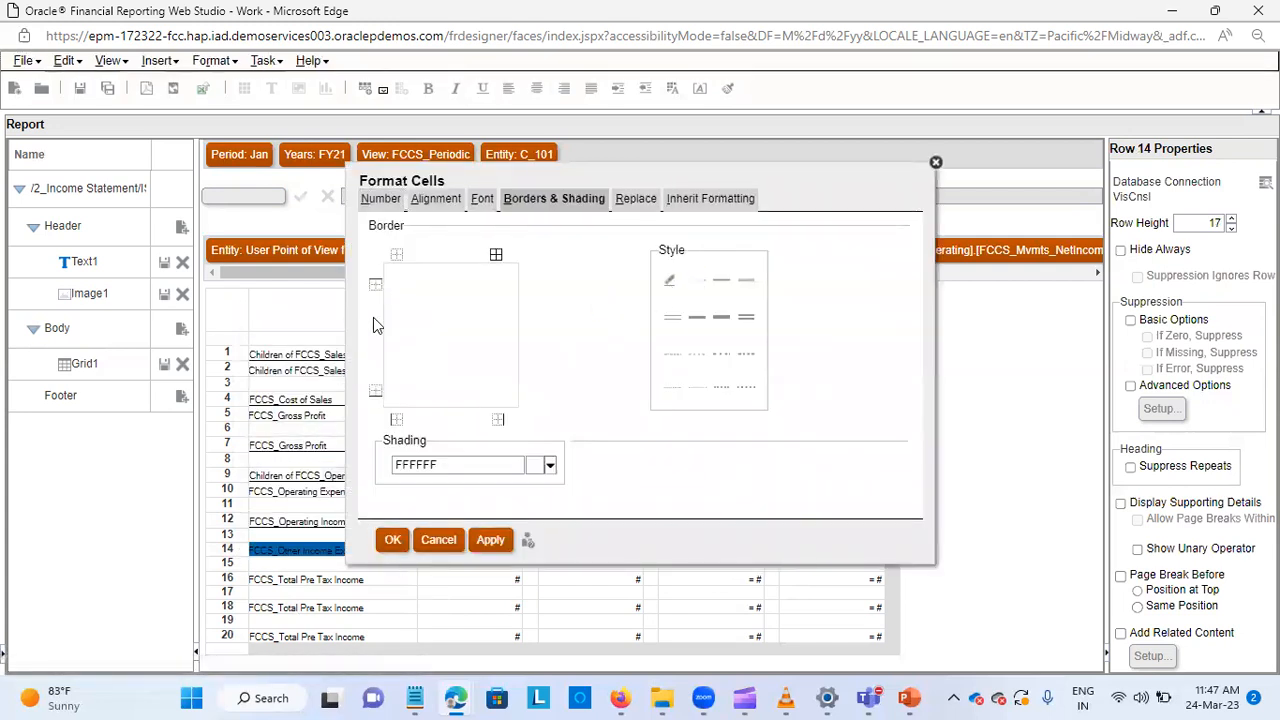
left_click(390, 540)
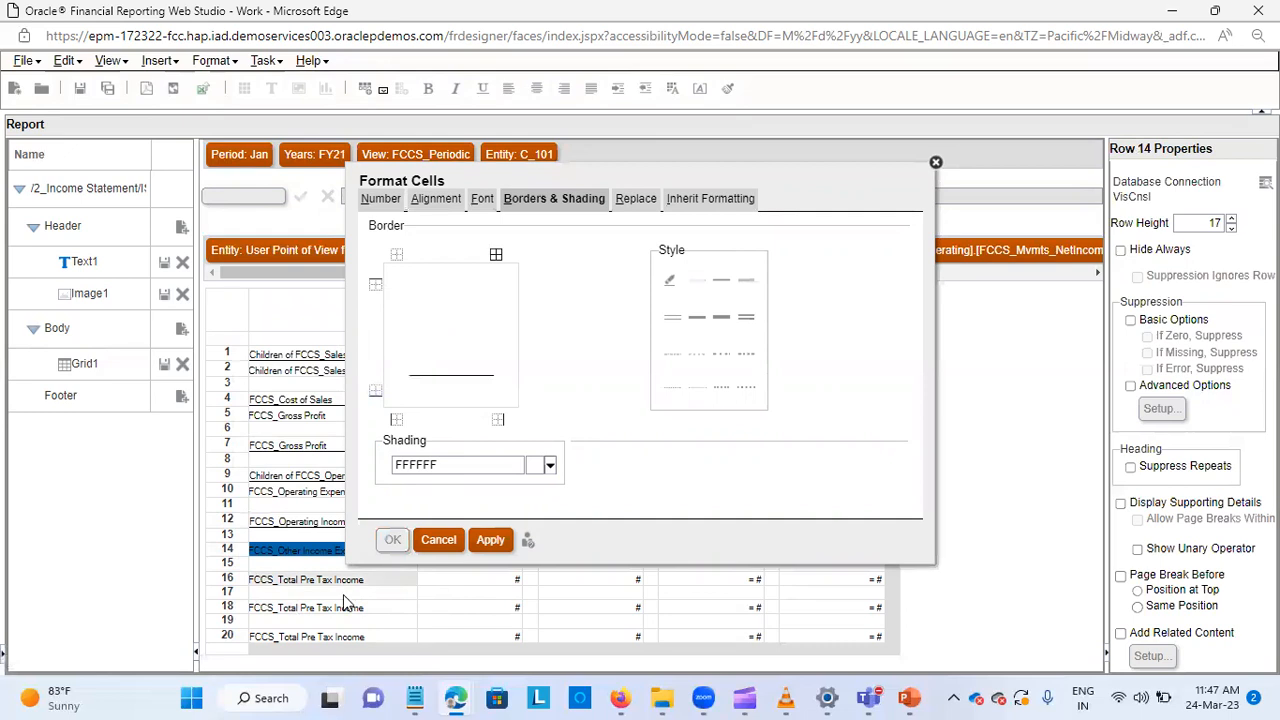
Format row 16, FCCS_Total Pre Tax Income, with a bottom border.
left_click(265, 580)
left_click(256, 584)
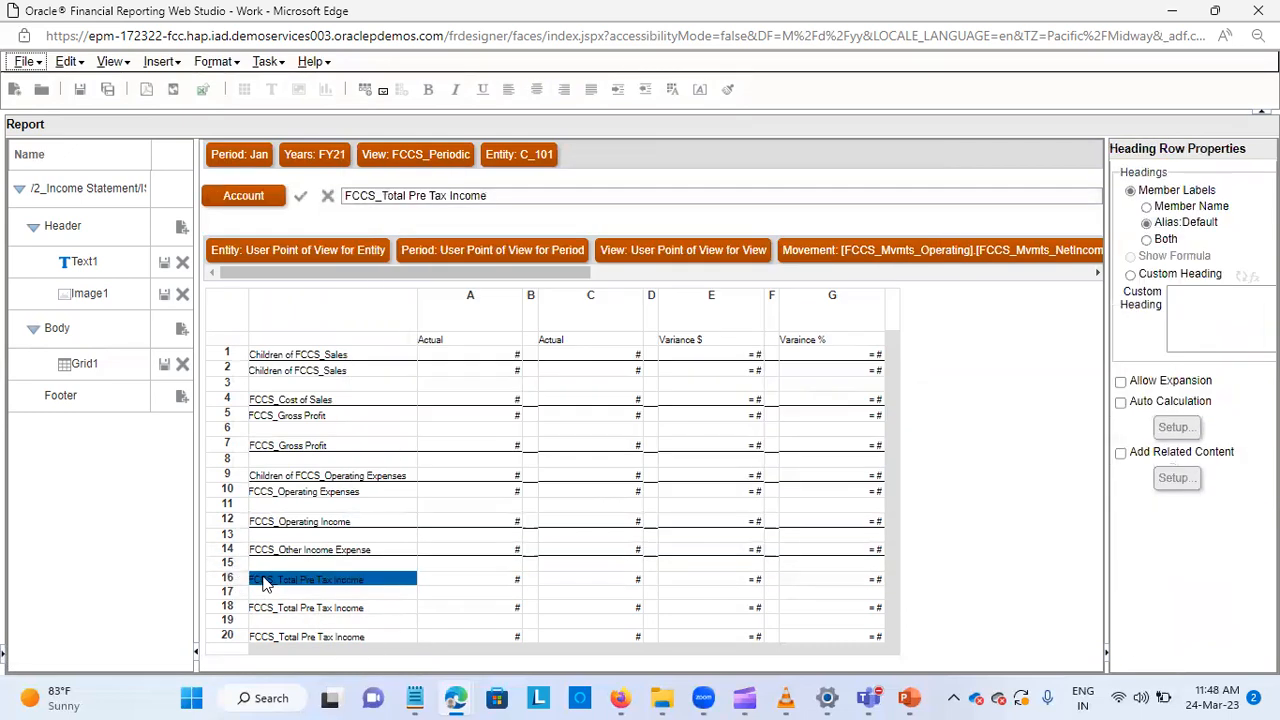
right_click(252, 583)
right_click(212, 579)
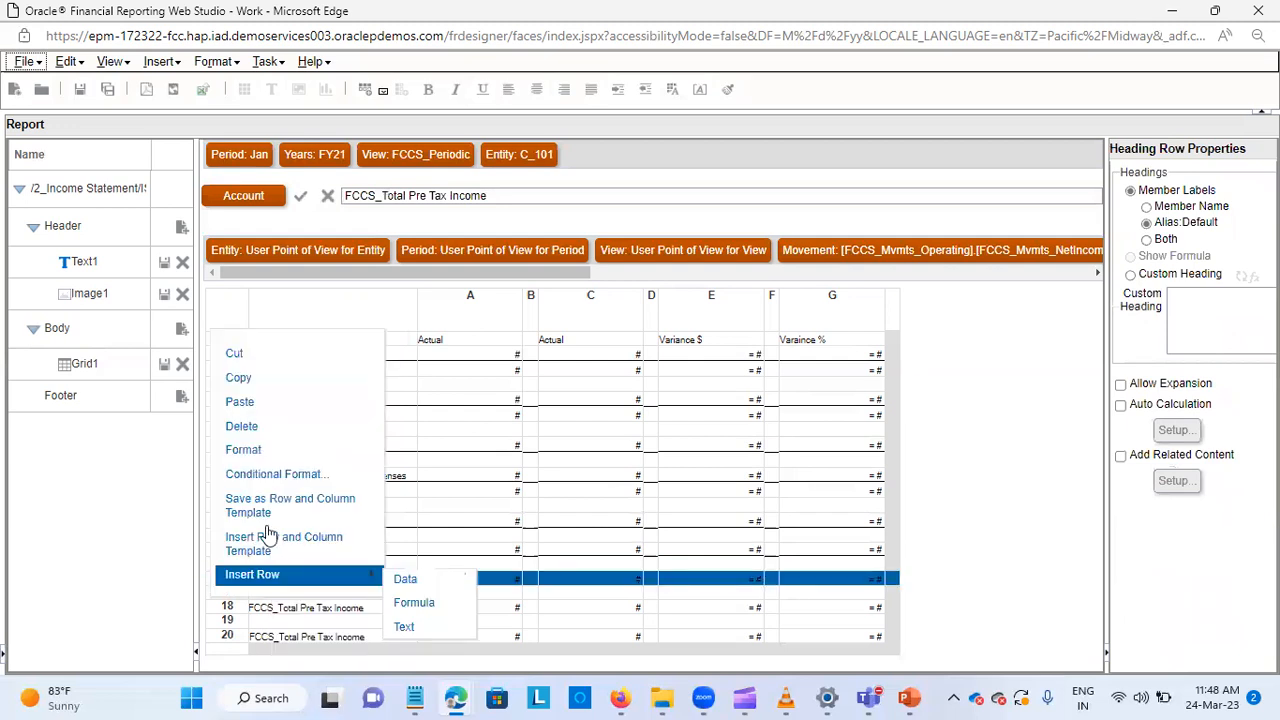
mouse_move(347, 577)
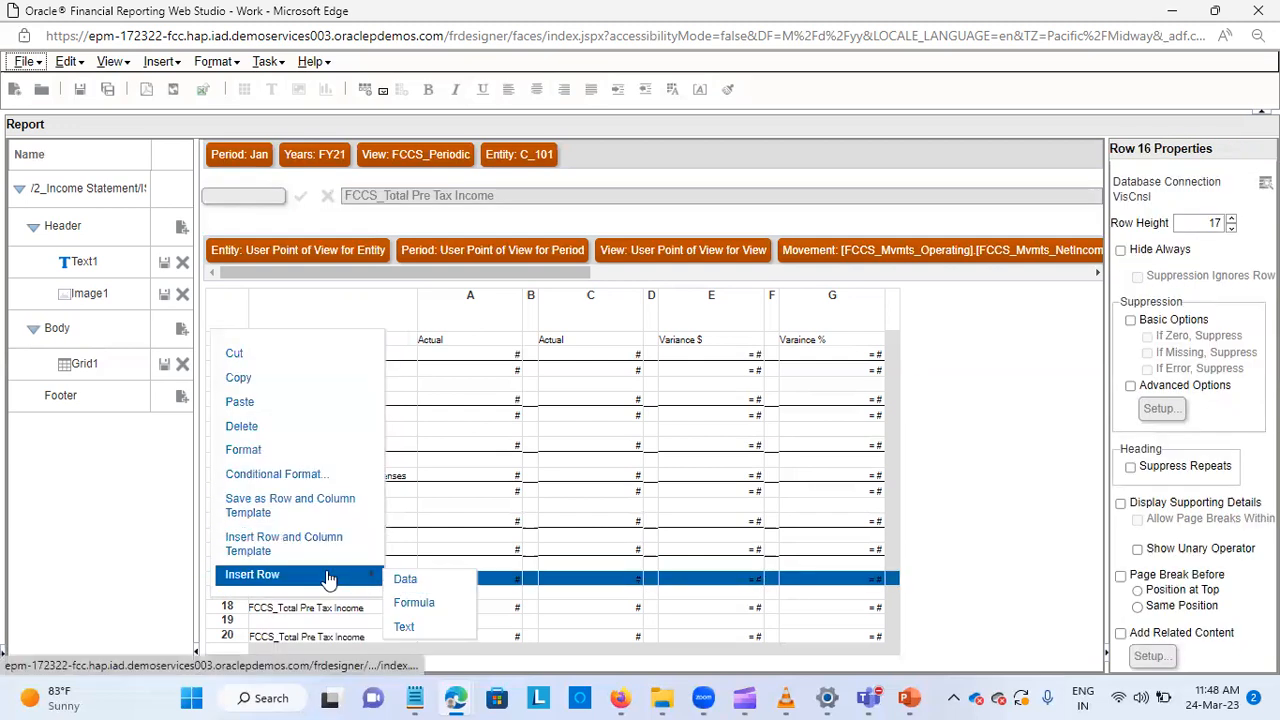
left_click(292, 449)
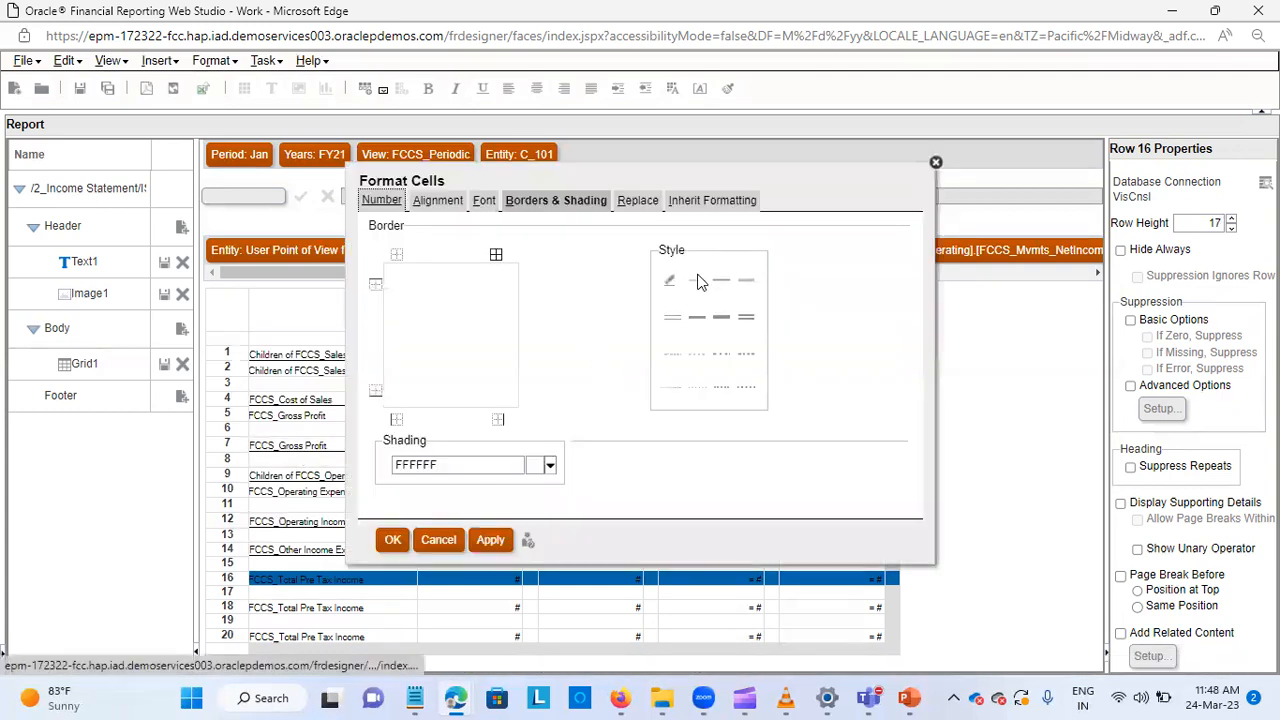
left_click(394, 540)
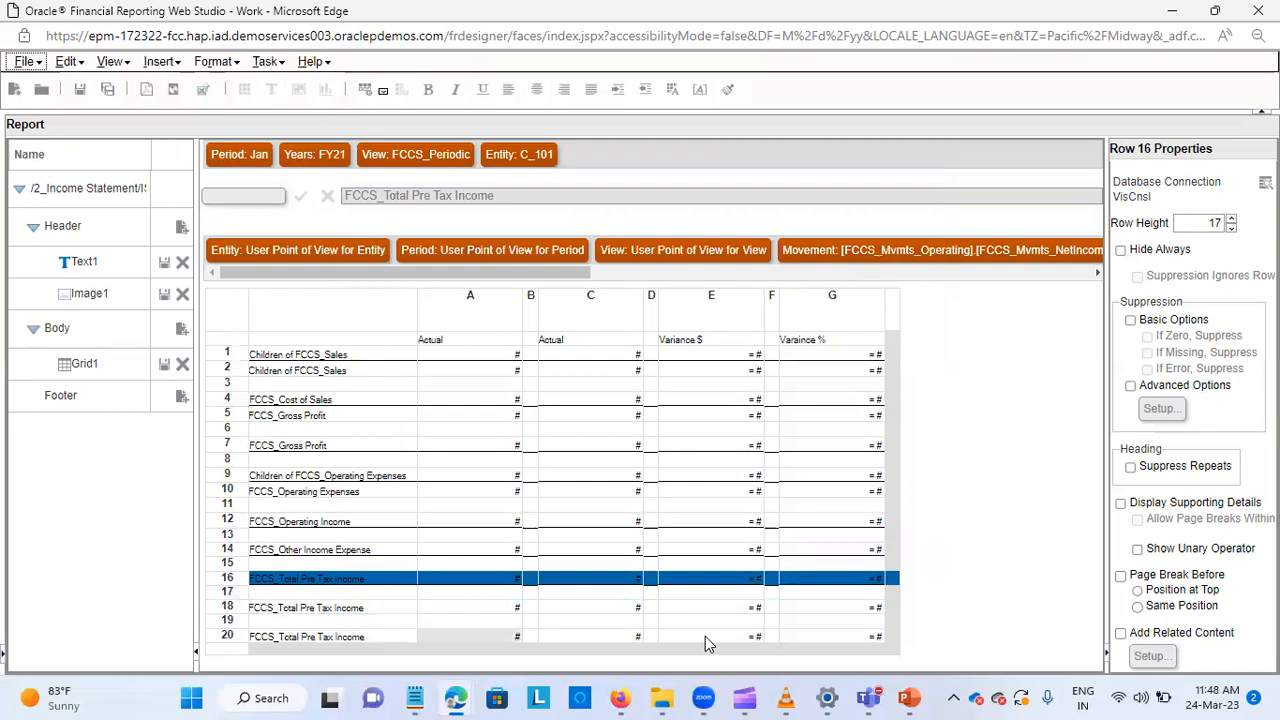
Apply a bottom border to row 18, the FCCS_Total Pre Tax Income row below row 16.
left_click(228, 607)
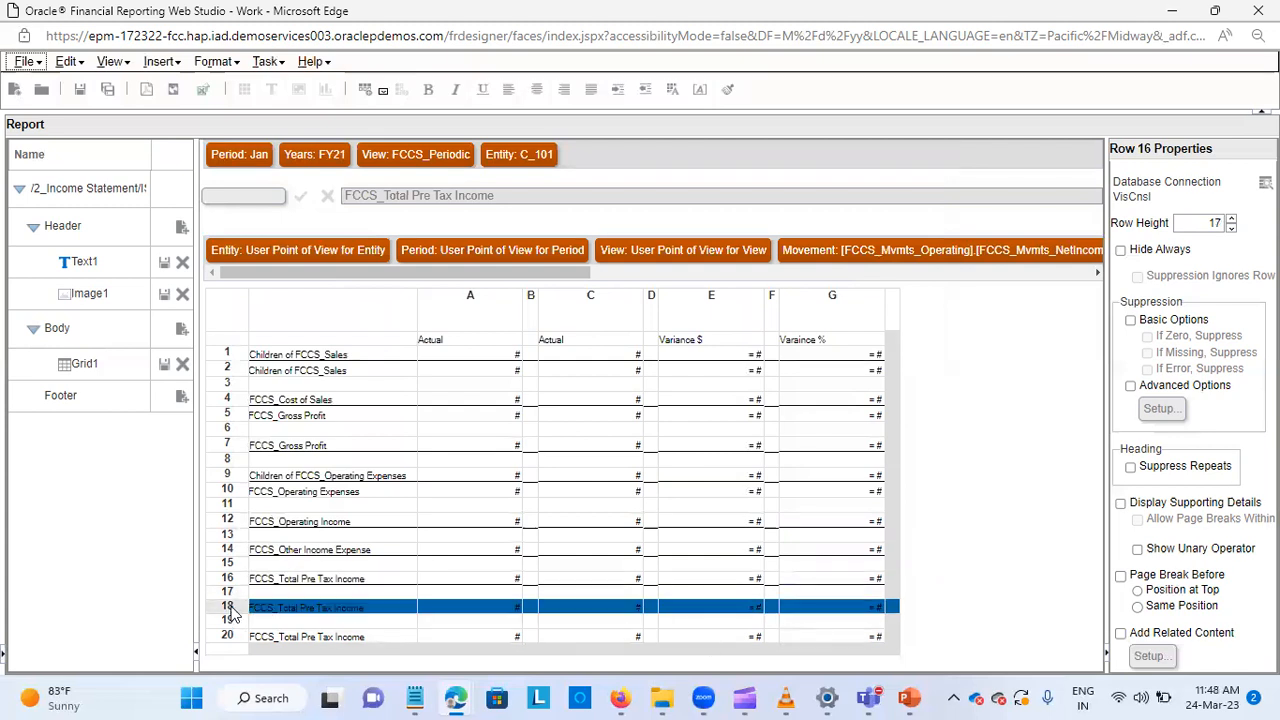
right_click(231, 612)
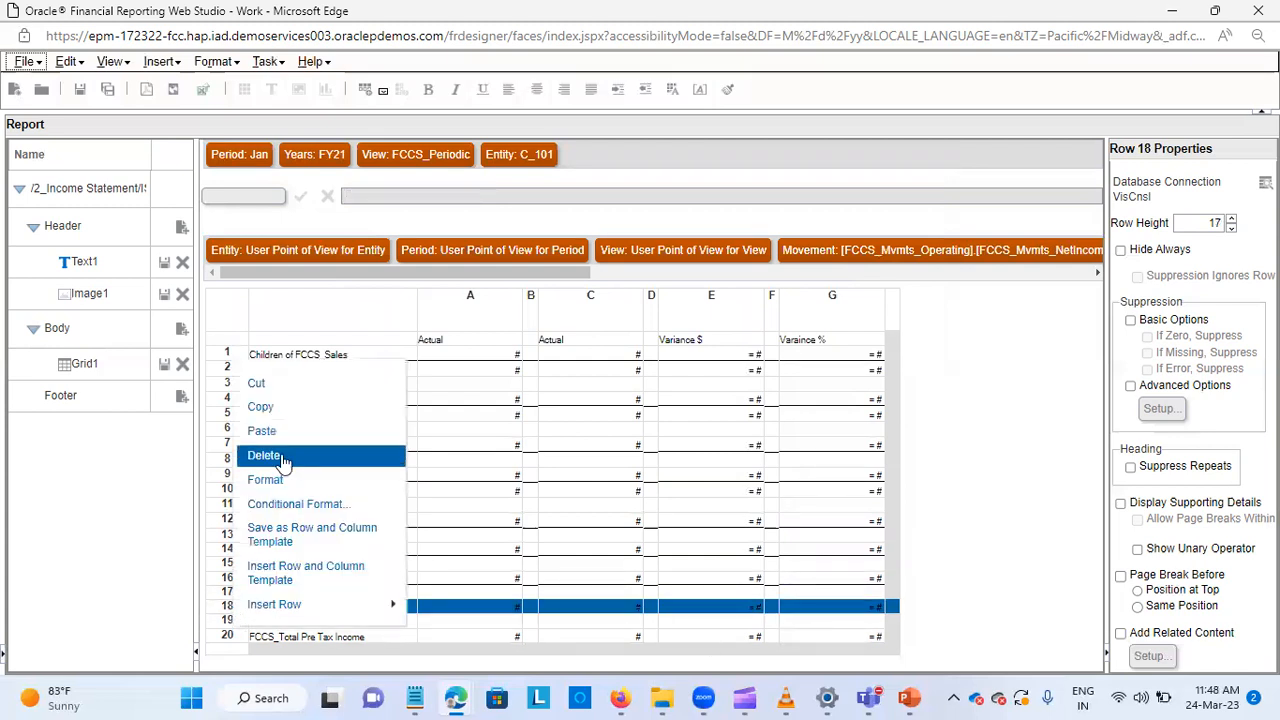
left_click(326, 486)
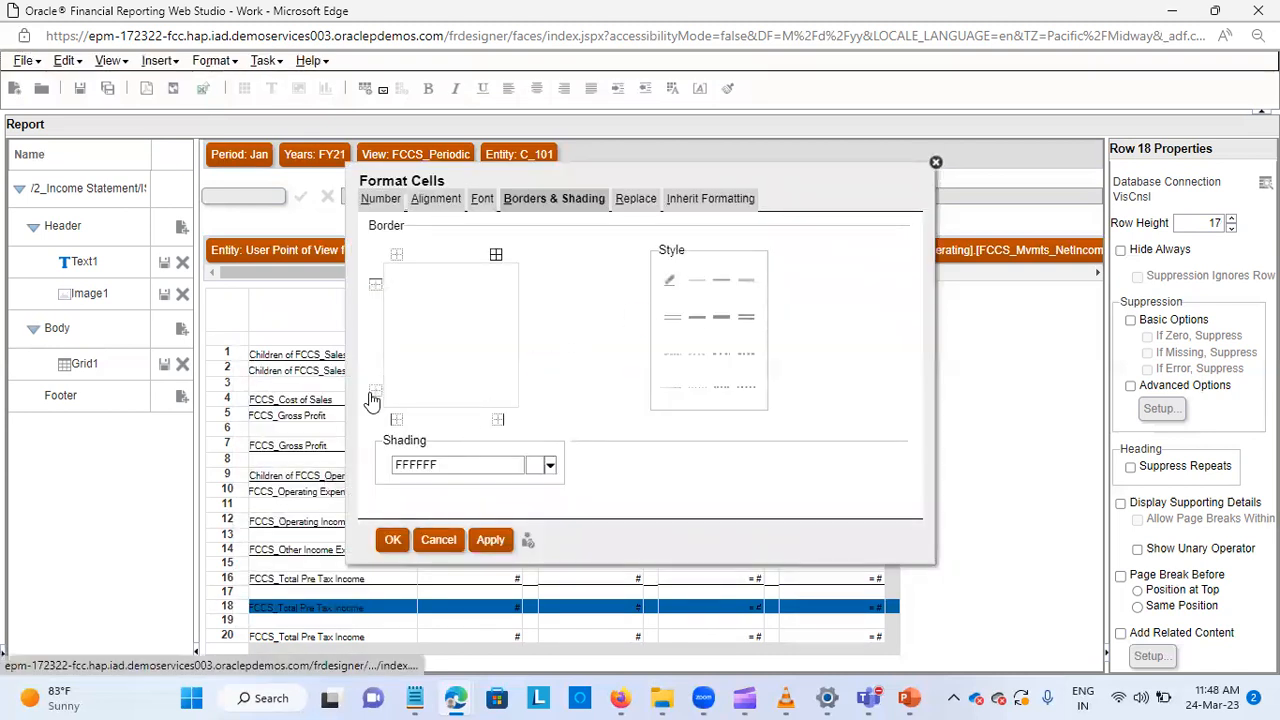
left_click(393, 541)
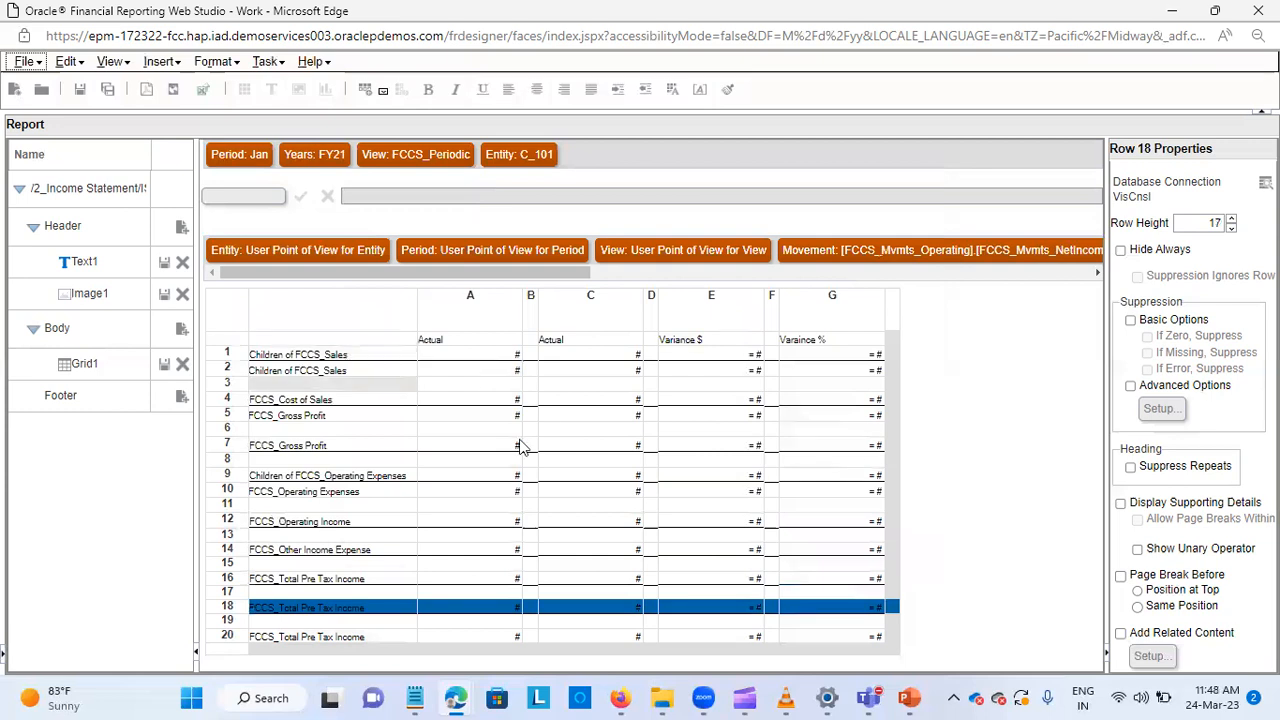
Shade the whole Variance $ column E light blue with color B0E0E6.
left_click(712, 305)
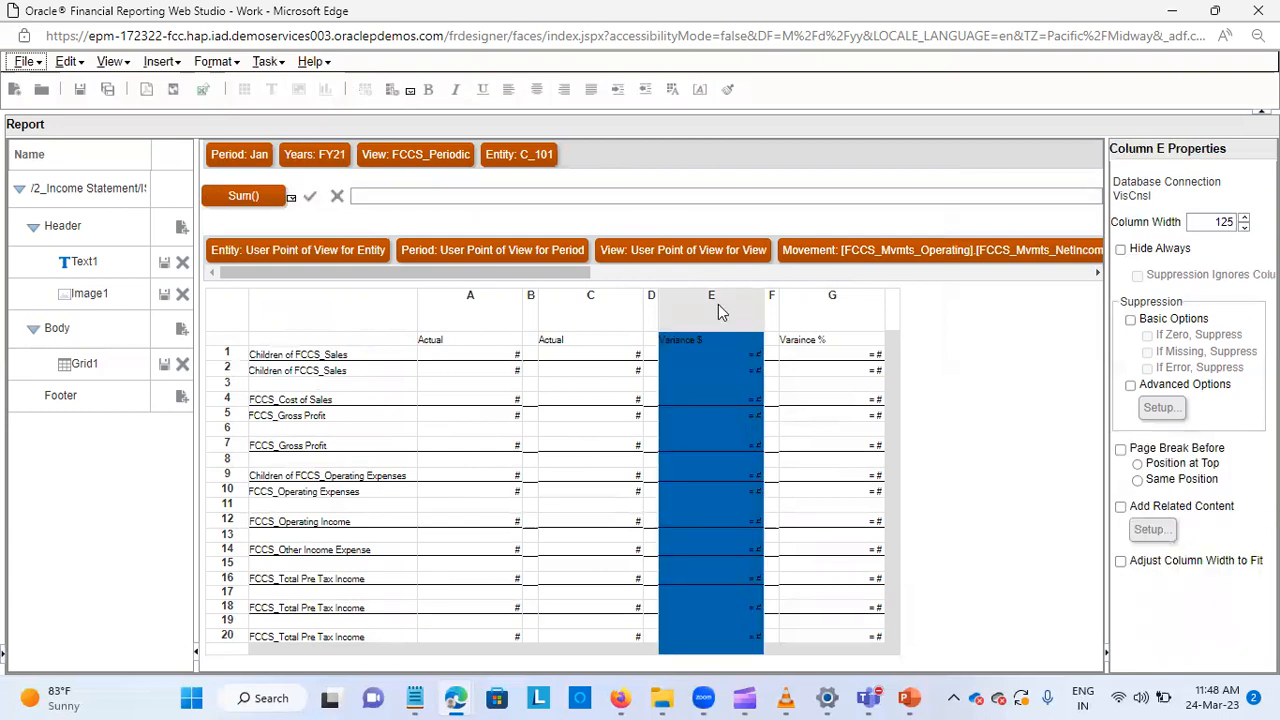
right_click(718, 304)
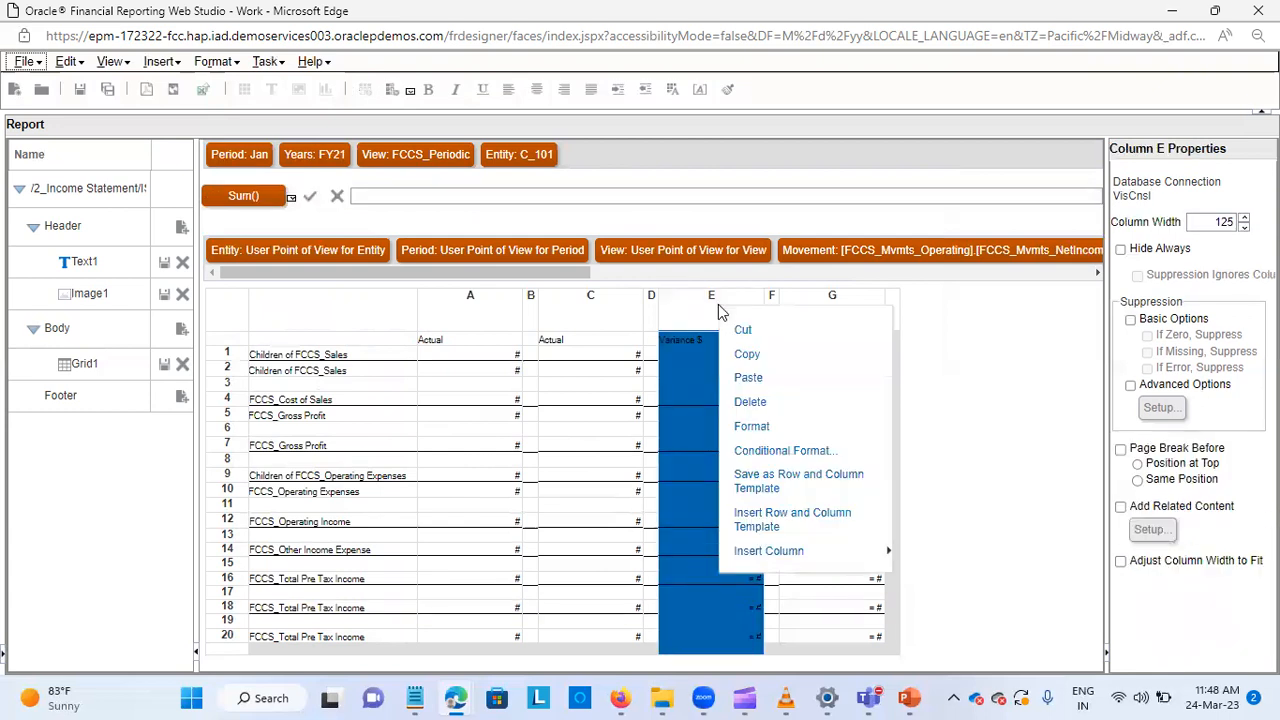
left_click(748, 428)
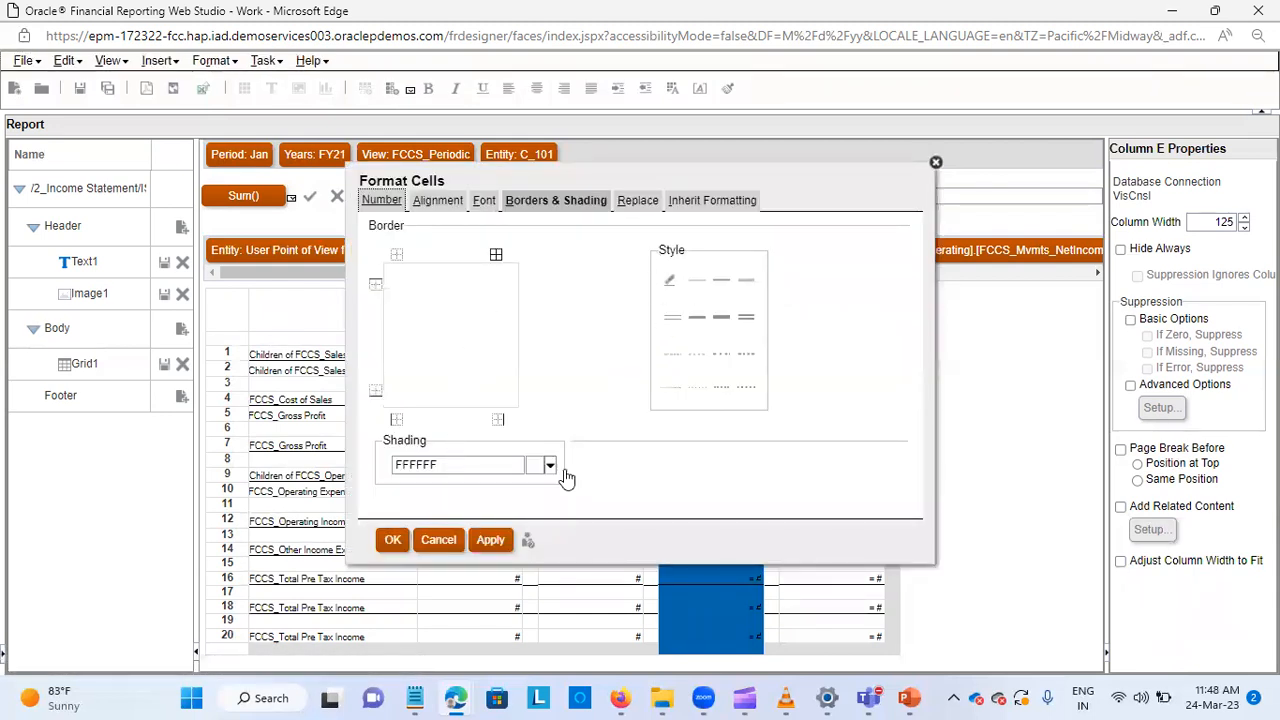
left_click(550, 465)
left_click(577, 255)
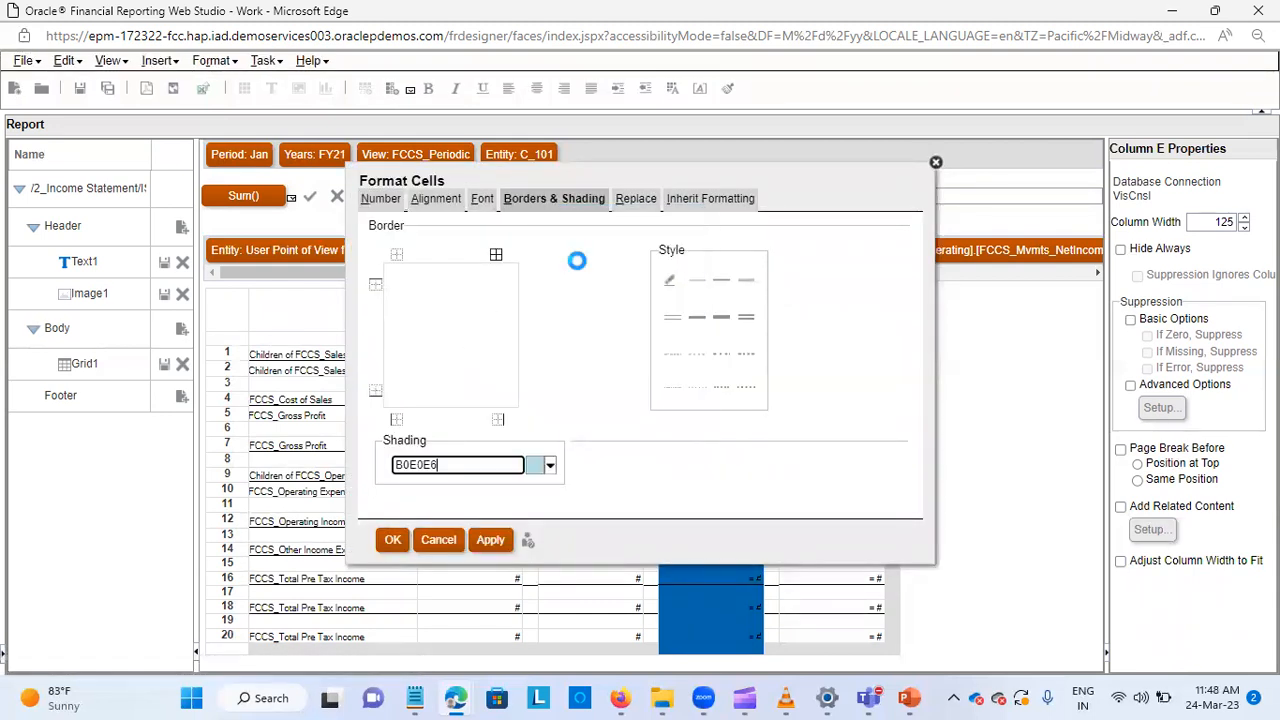
left_click(393, 540)
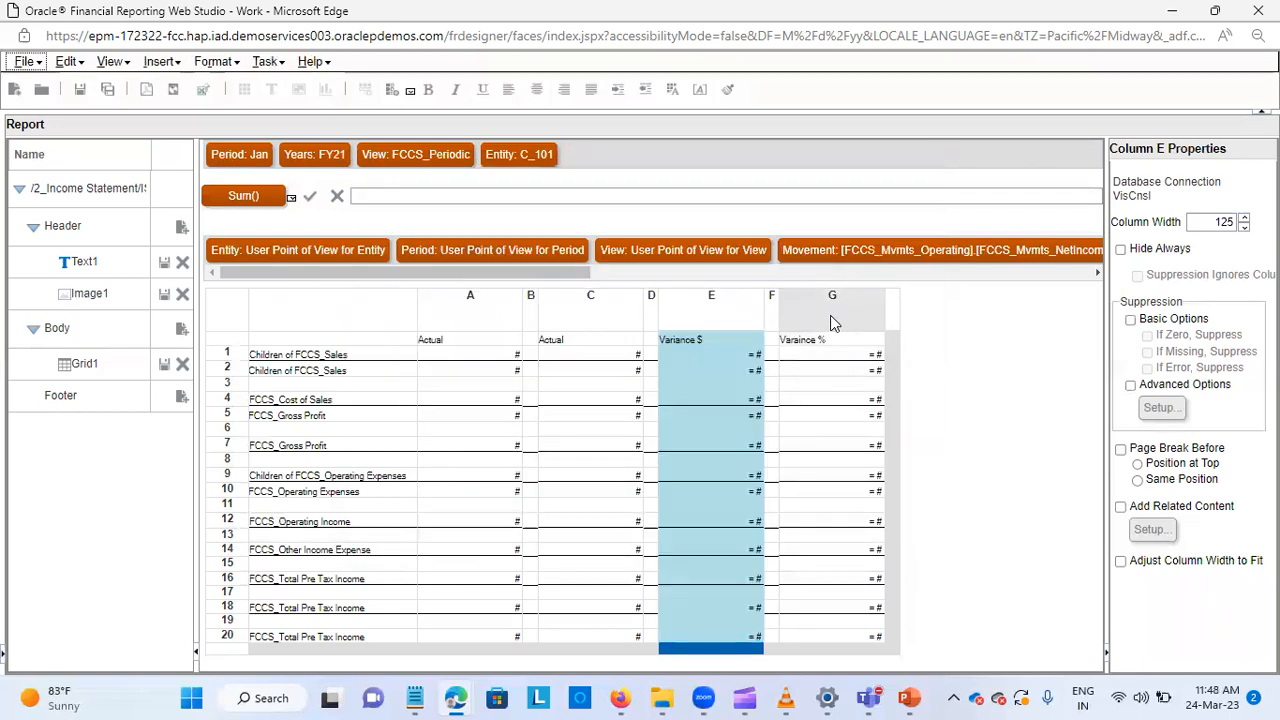
Shade the Variance % column G light blue and delete the narrow spacer column F between the two variance columns.
left_click(836, 319)
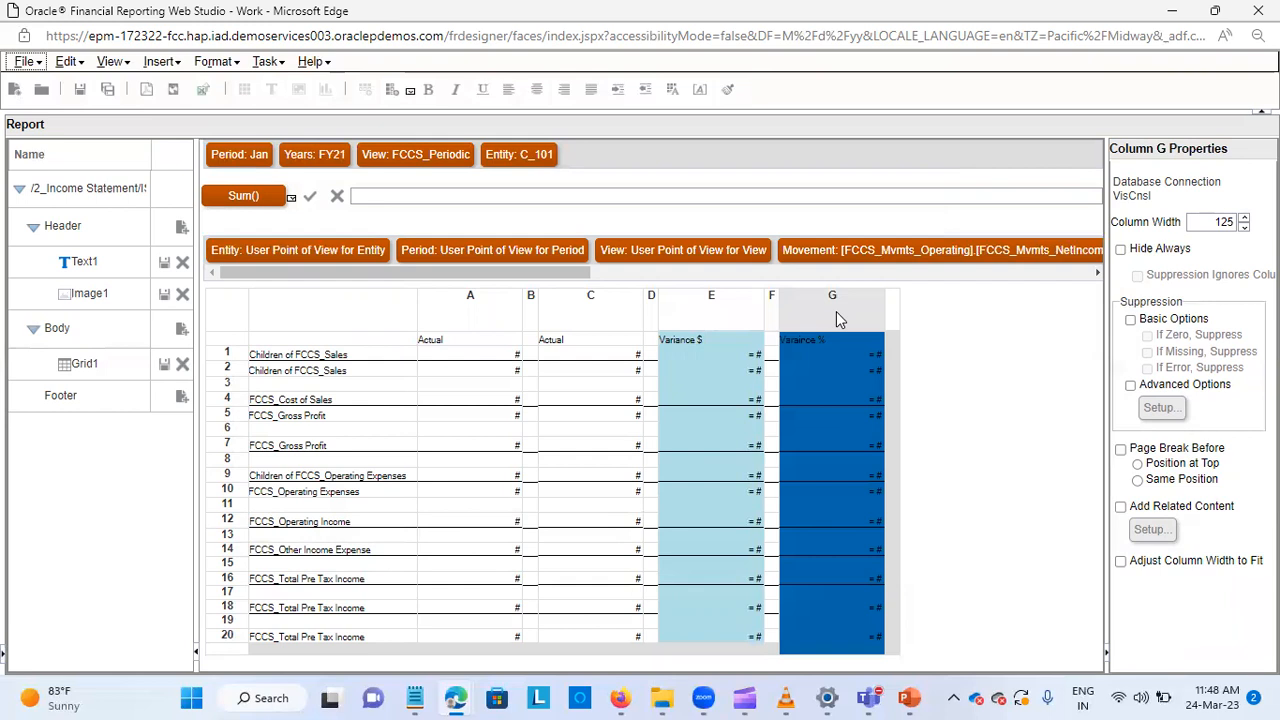
right_click(837, 318)
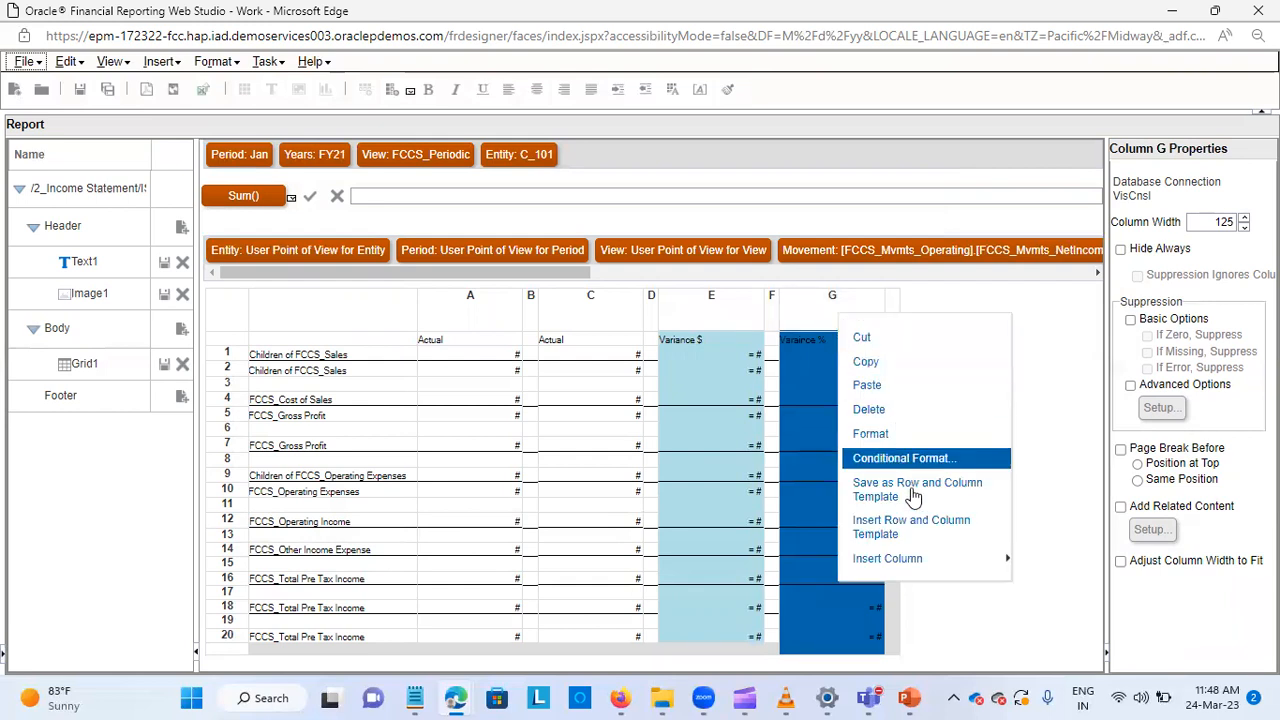
left_click(898, 435)
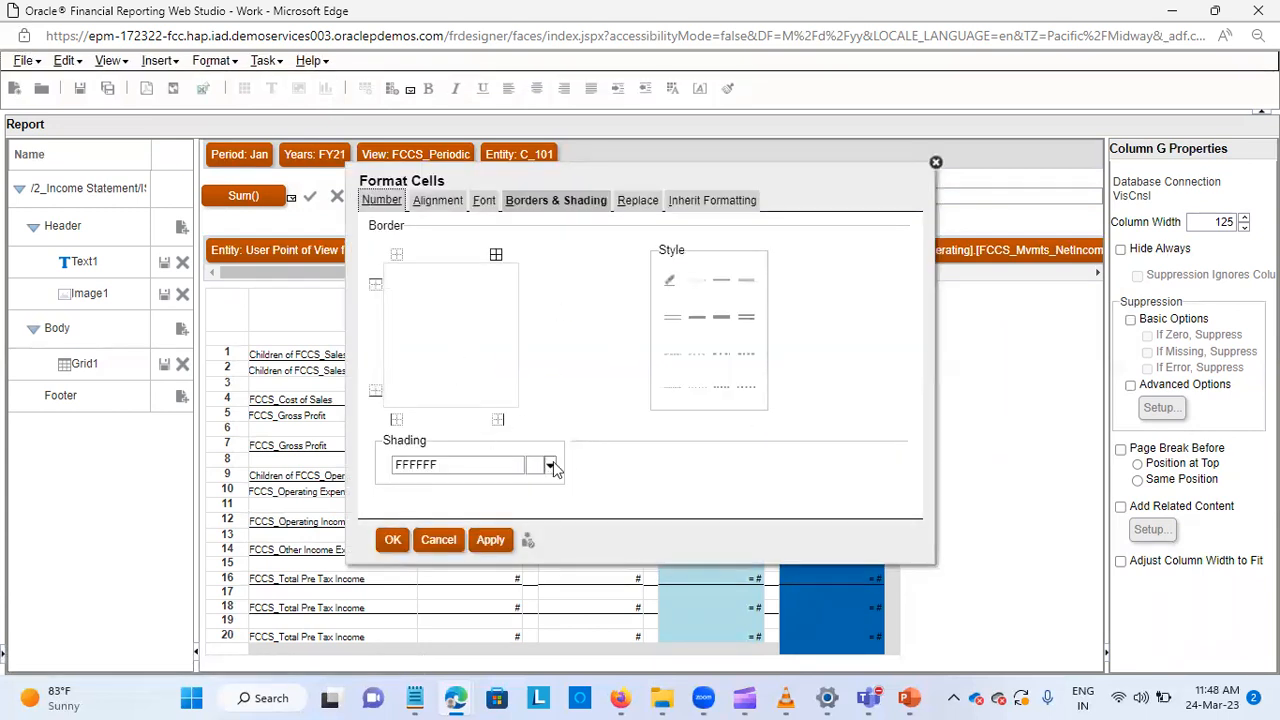
left_click(550, 466)
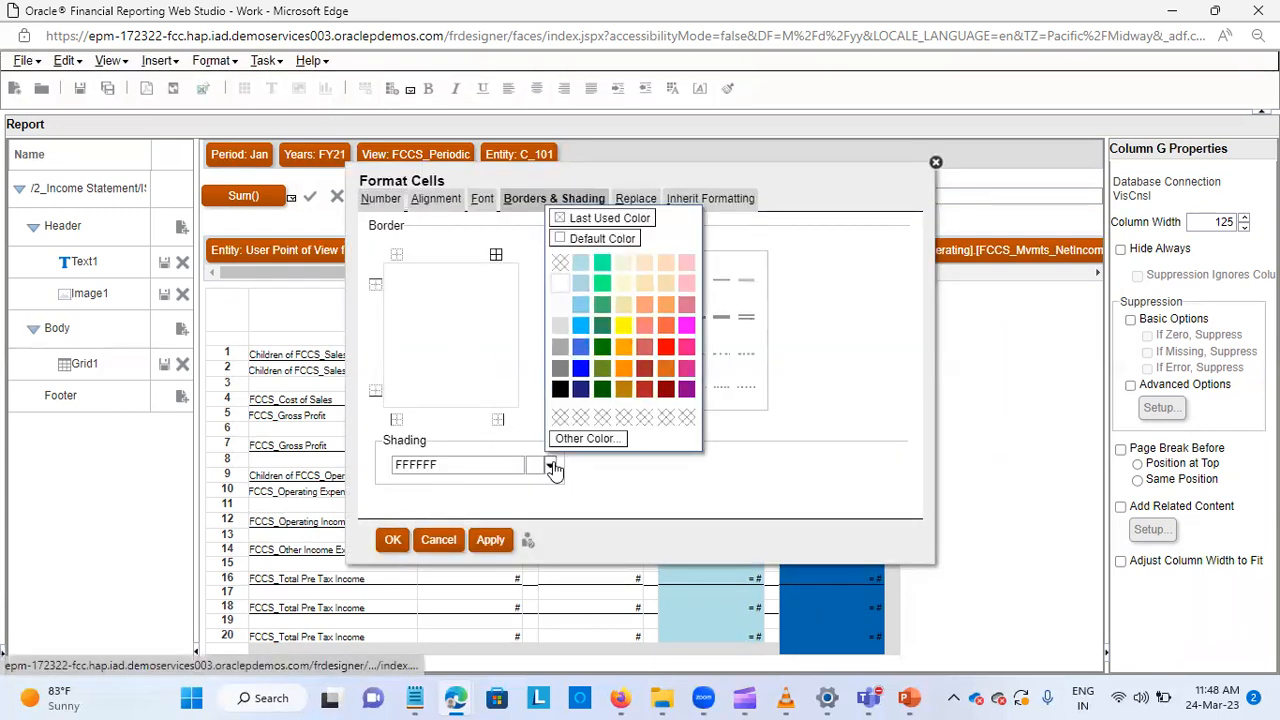
left_click(581, 262)
left_click(392, 540)
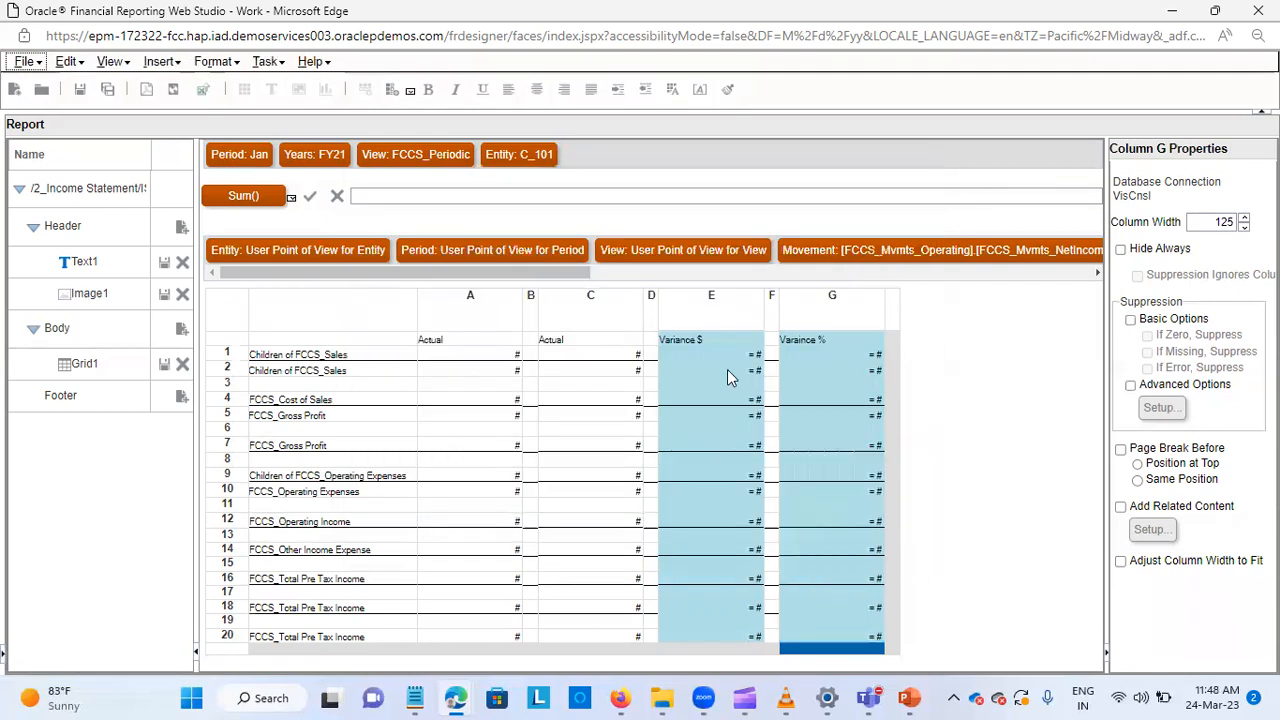
right_click(770, 294)
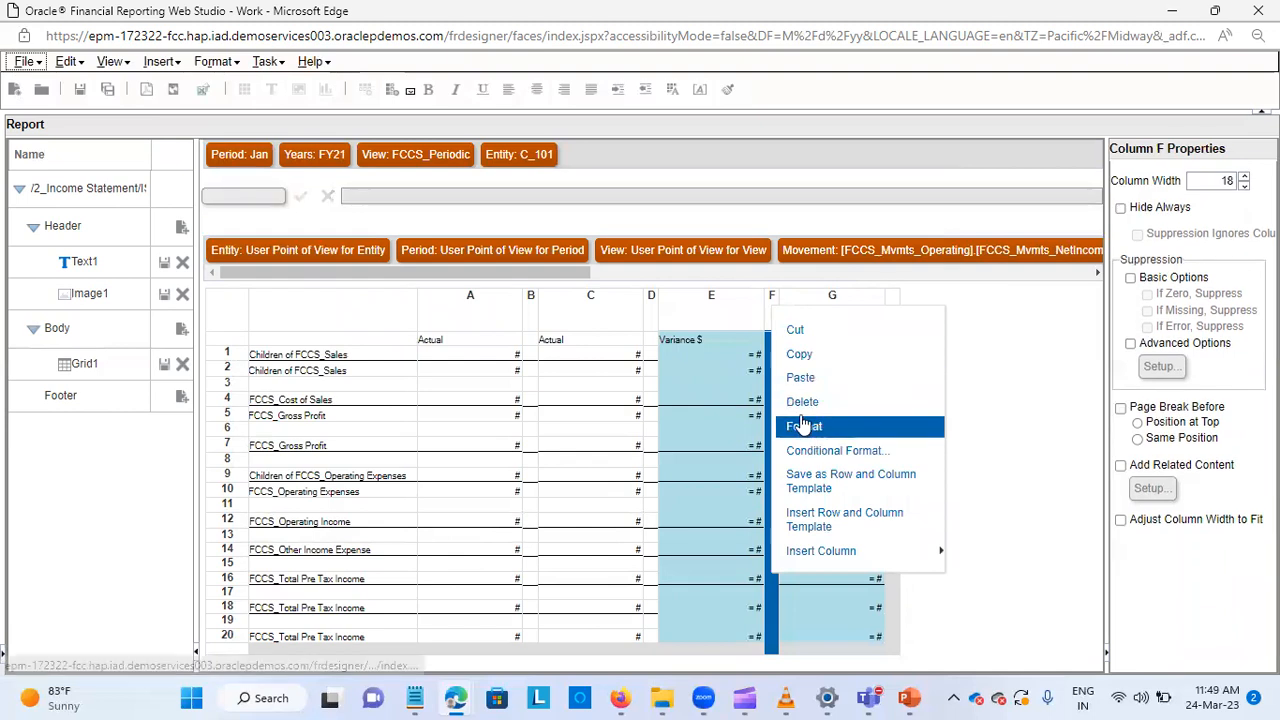
left_click(801, 404)
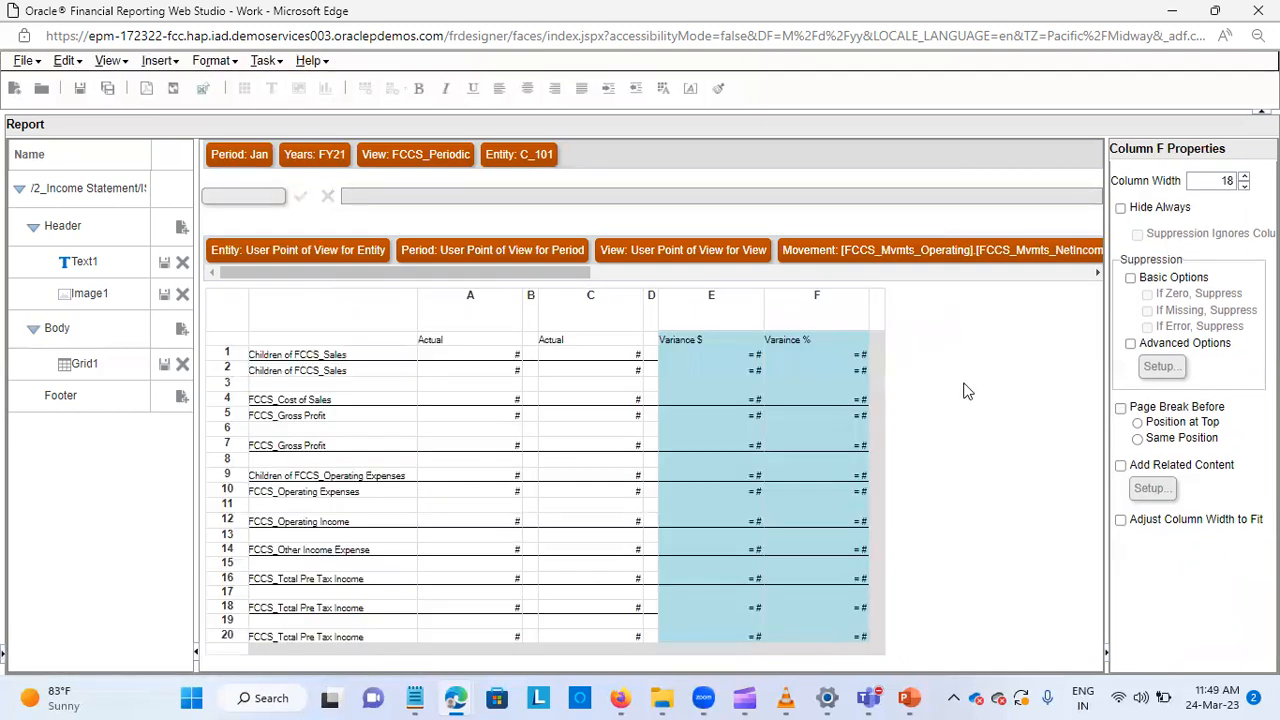
Shade the Actual heading cell of column A light blue.
left_click(447, 341)
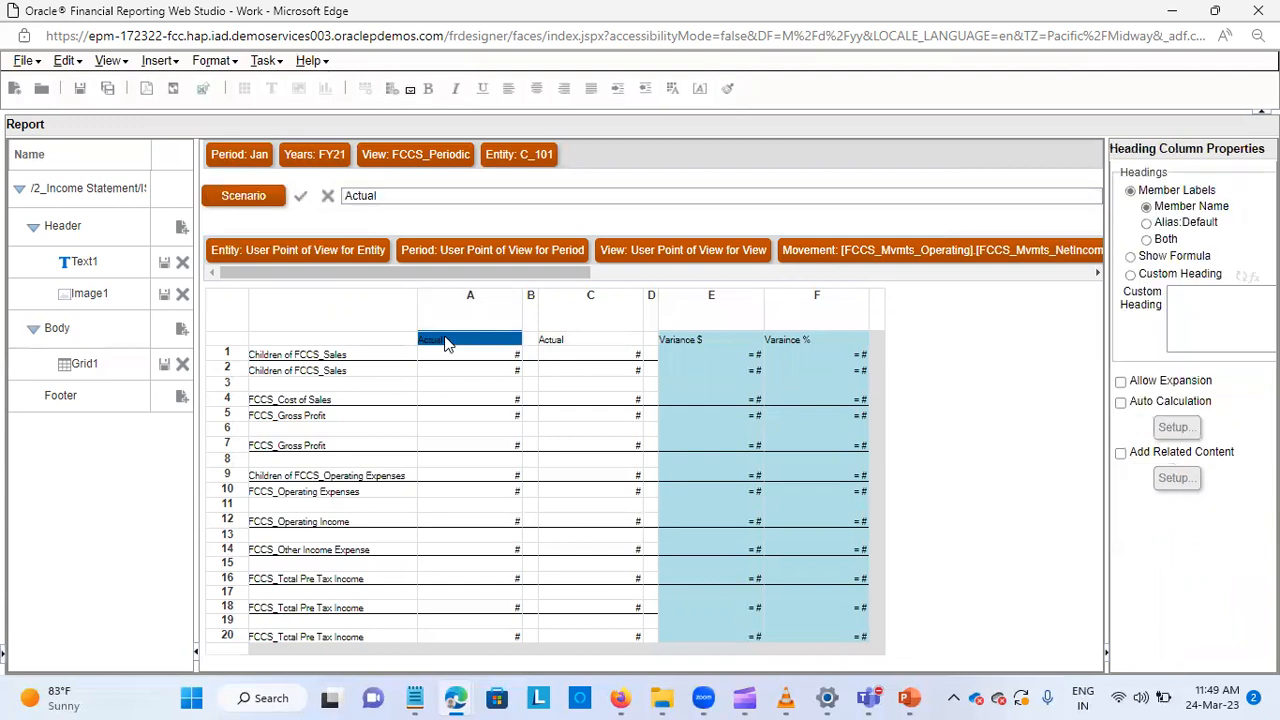
right_click(447, 341)
left_click(491, 366)
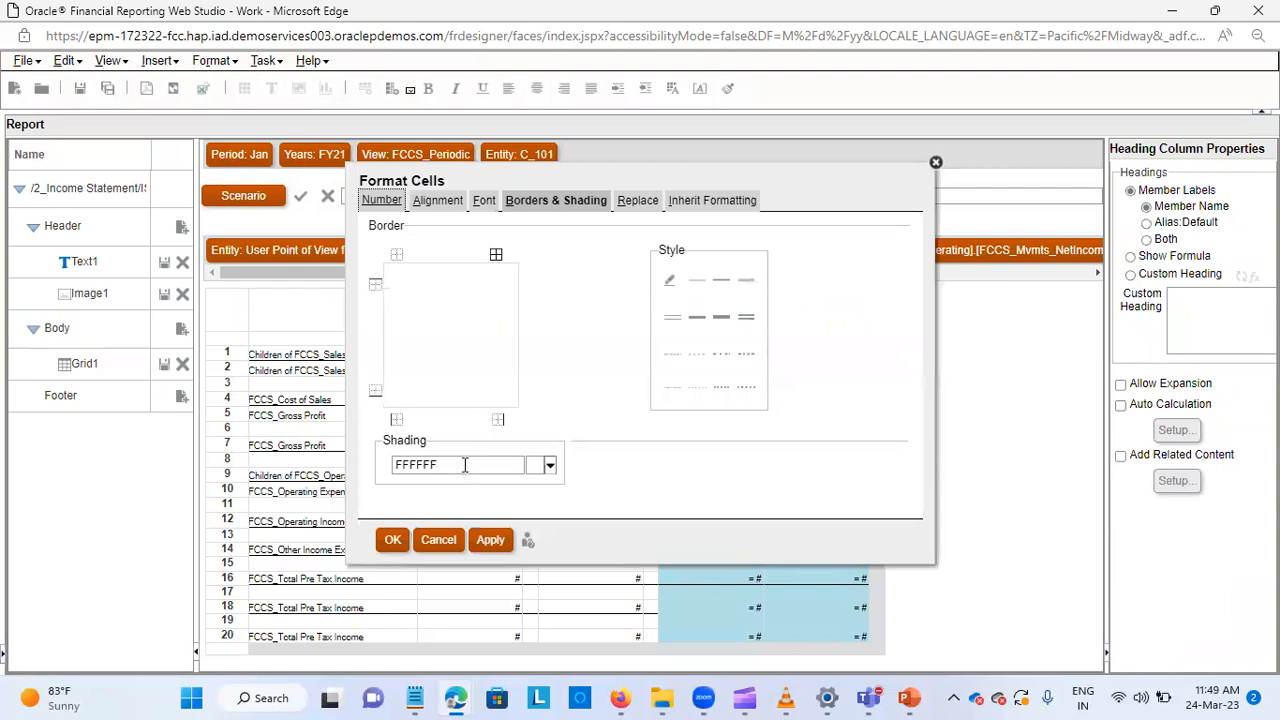
left_click(550, 466)
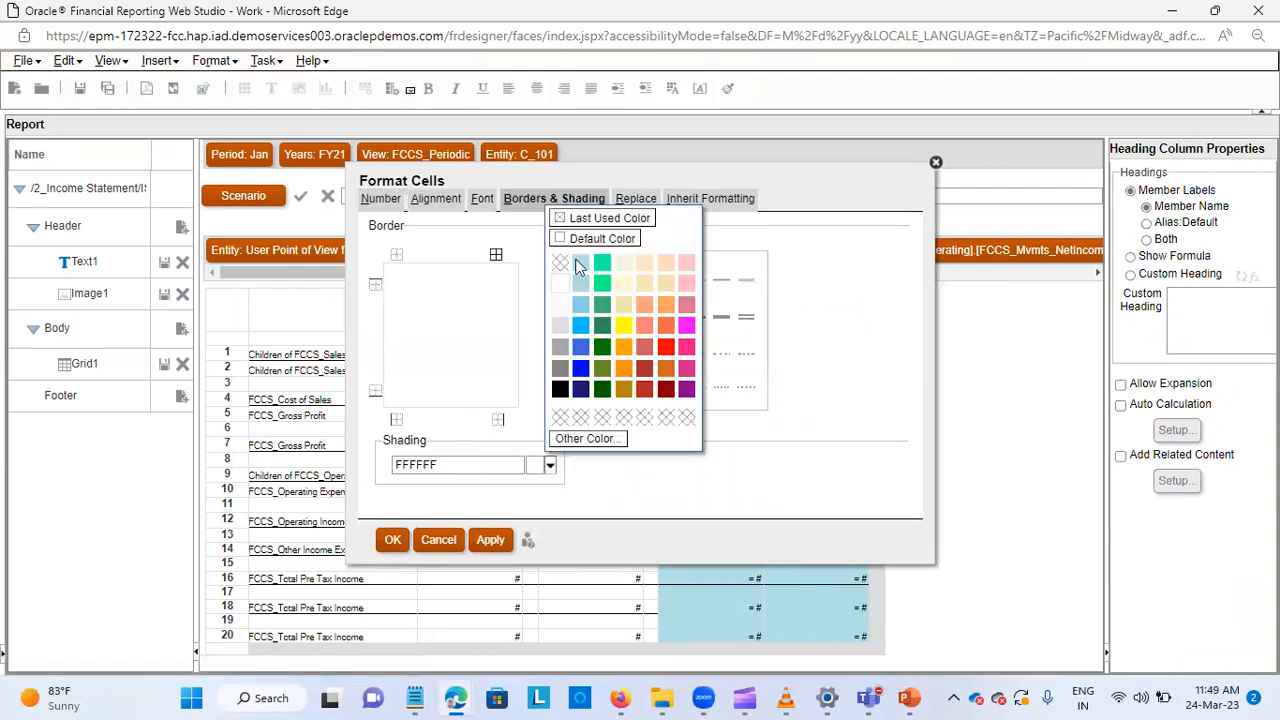
left_click(568, 282)
left_click(395, 540)
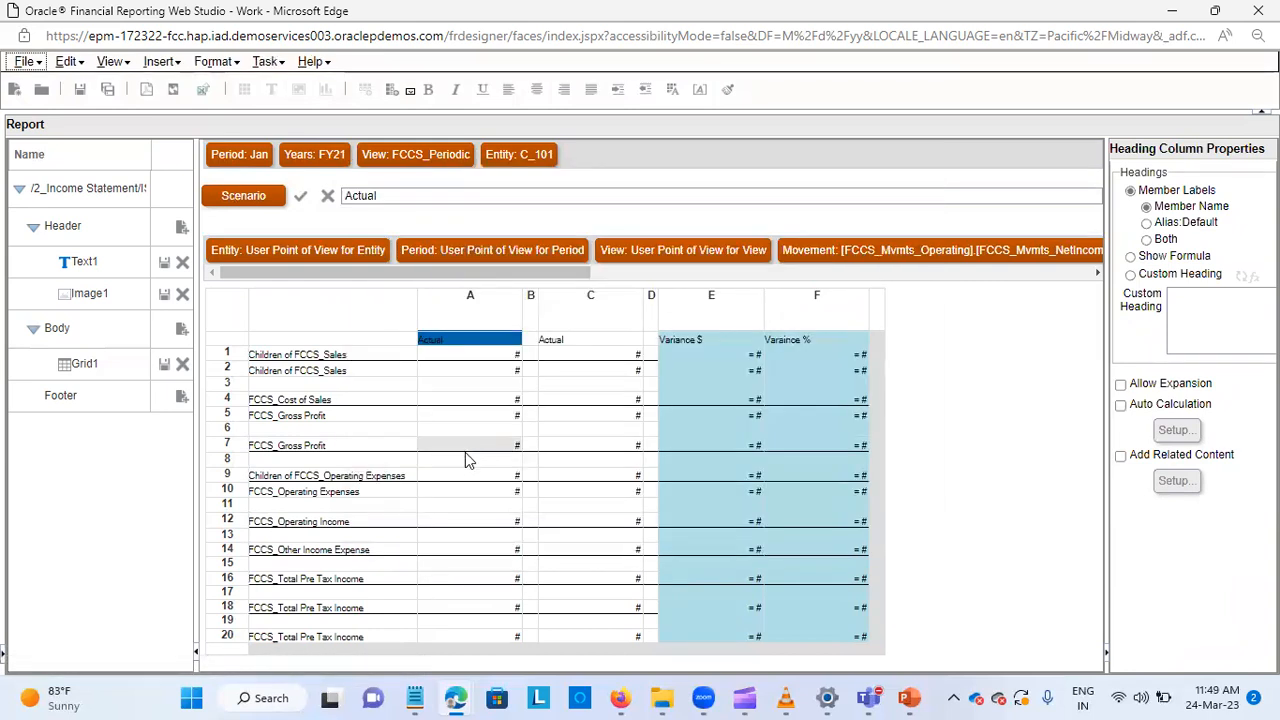
Try to assign the Plan scenario member to the heading of column C.
left_click(569, 341)
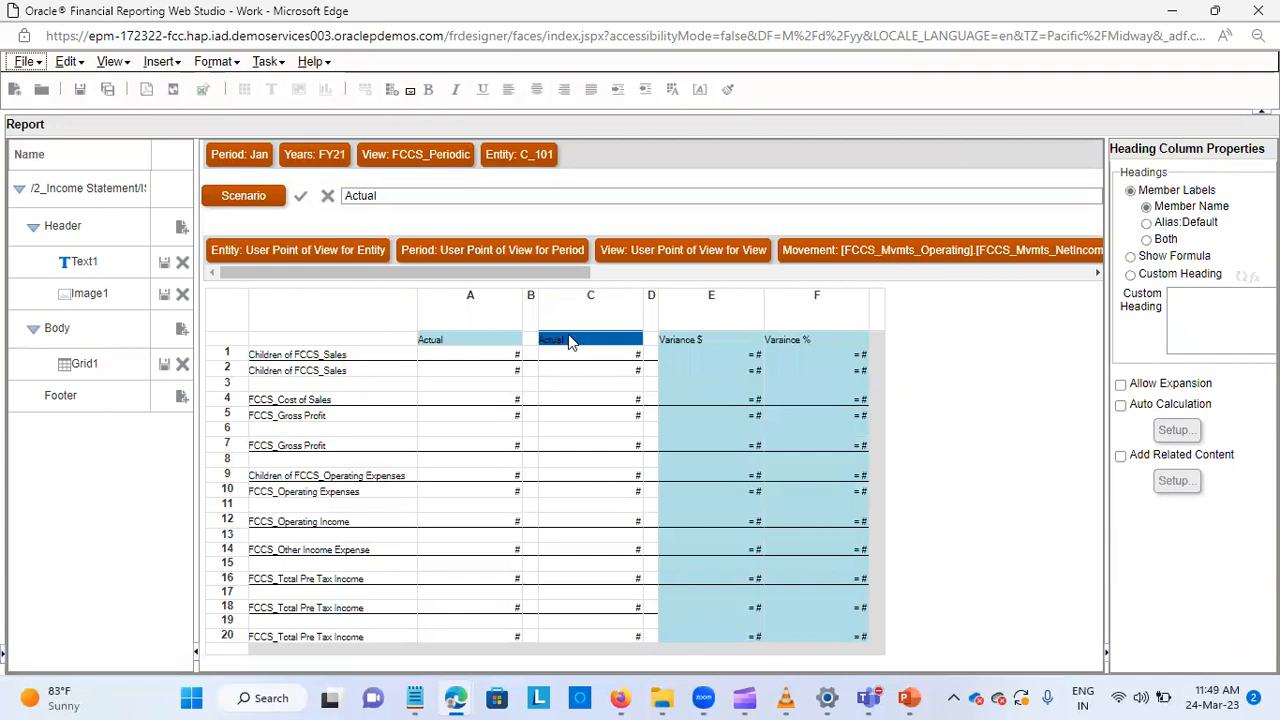
left_click(272, 197)
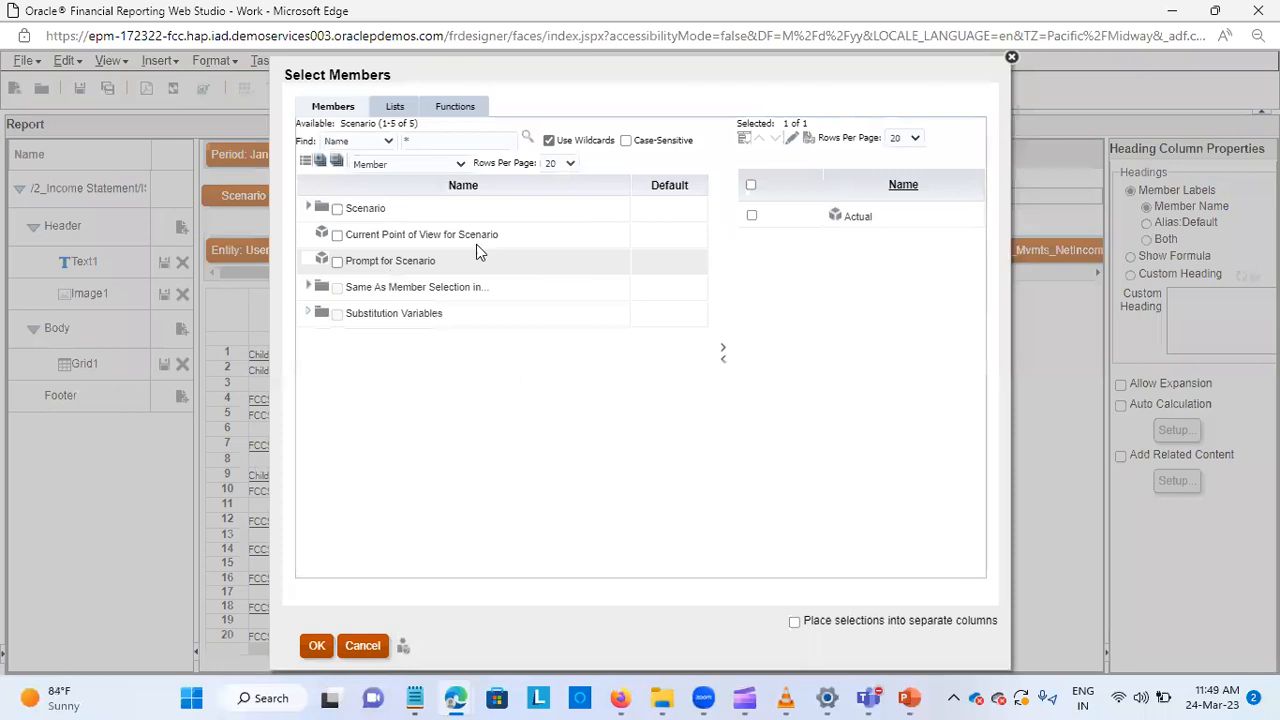
left_click(309, 207)
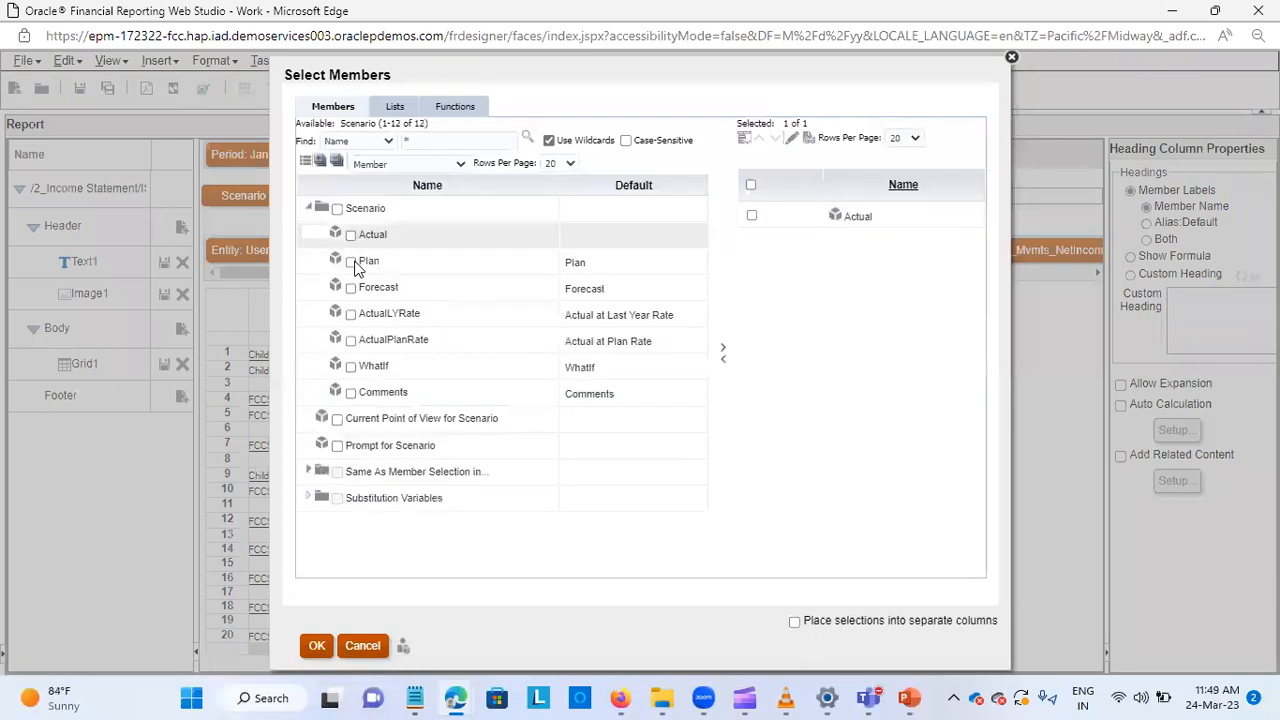
left_click(351, 261)
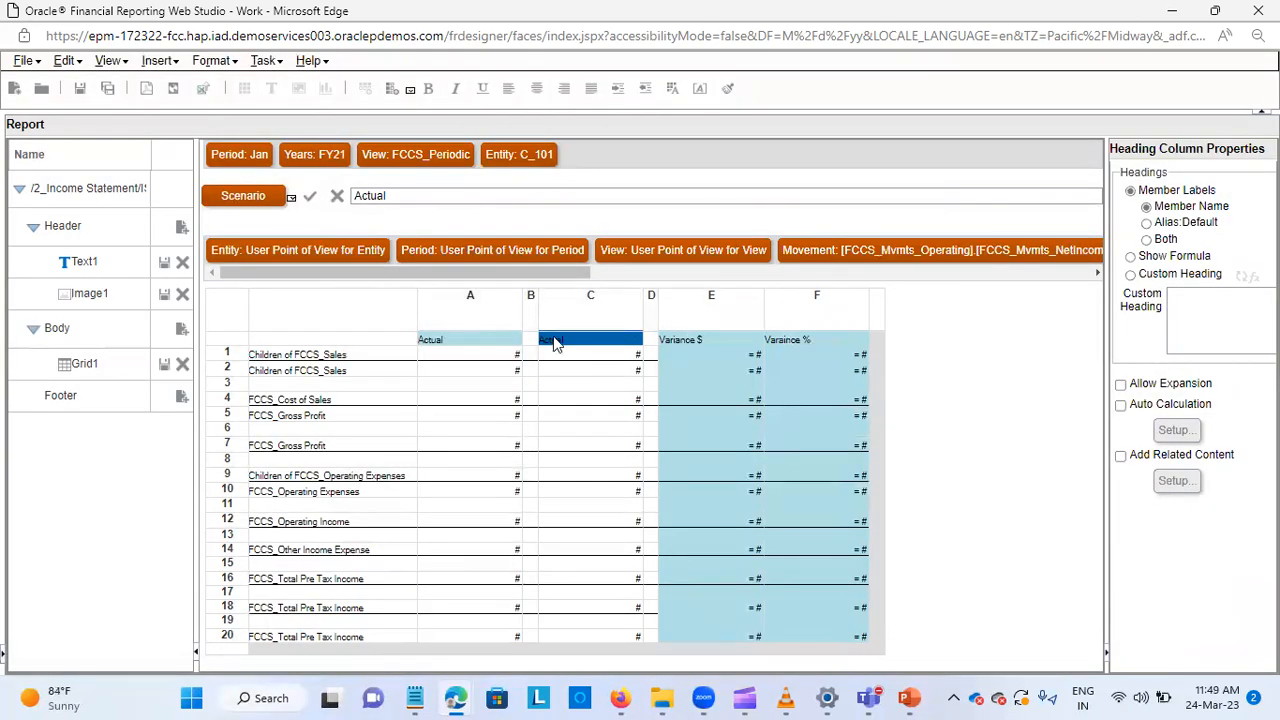
right_click(554, 341)
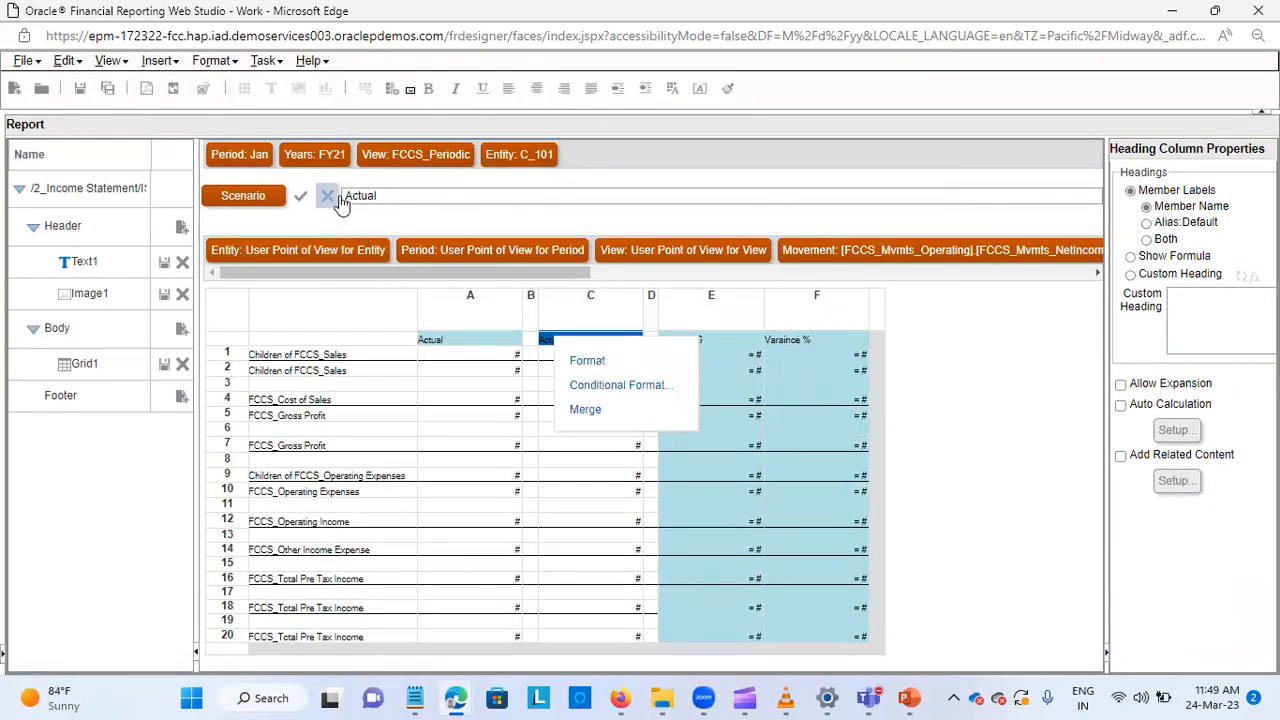
Replace the Actual scenario member with Plan in the heading of column C.
left_click(243, 195)
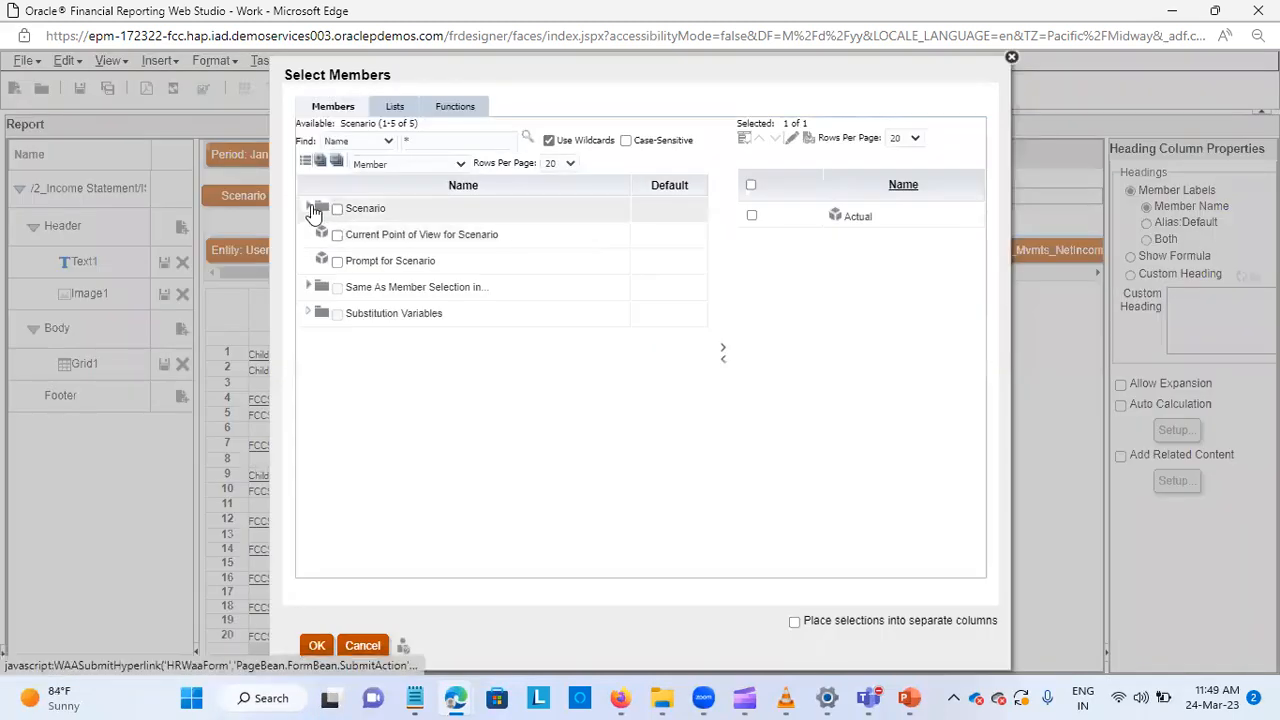
left_click(309, 208)
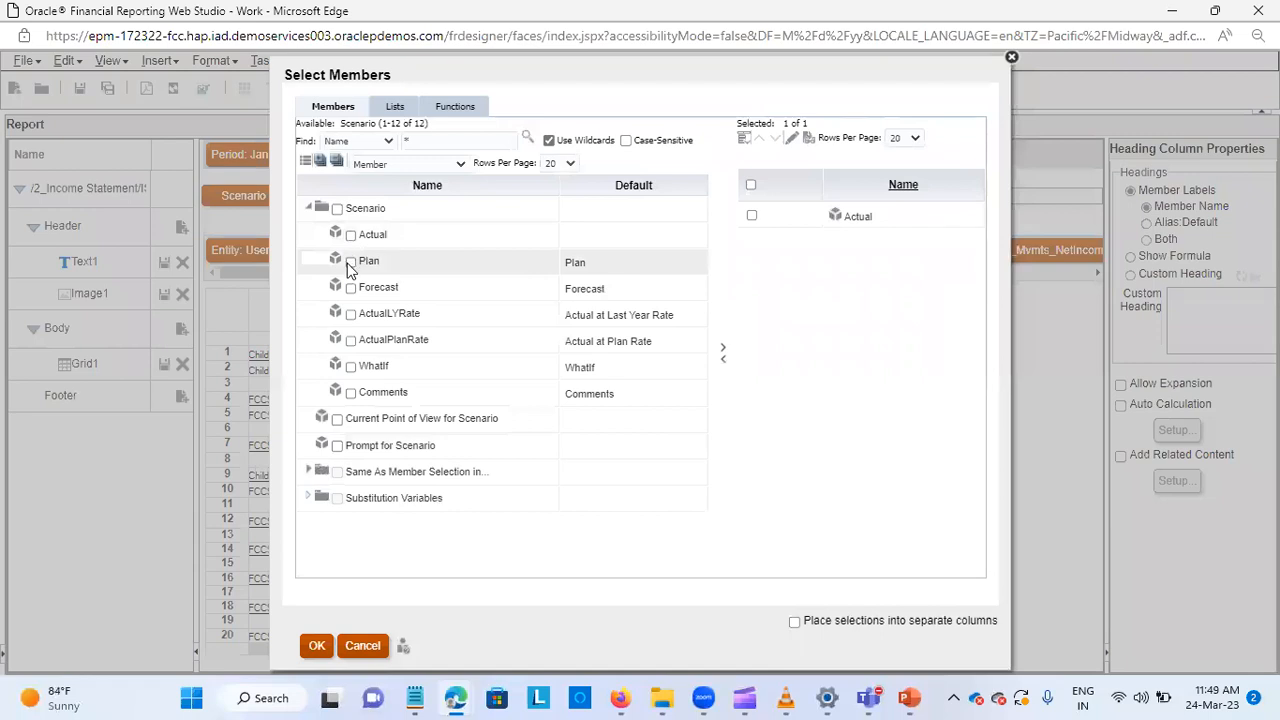
left_click(350, 261)
left_click(723, 349)
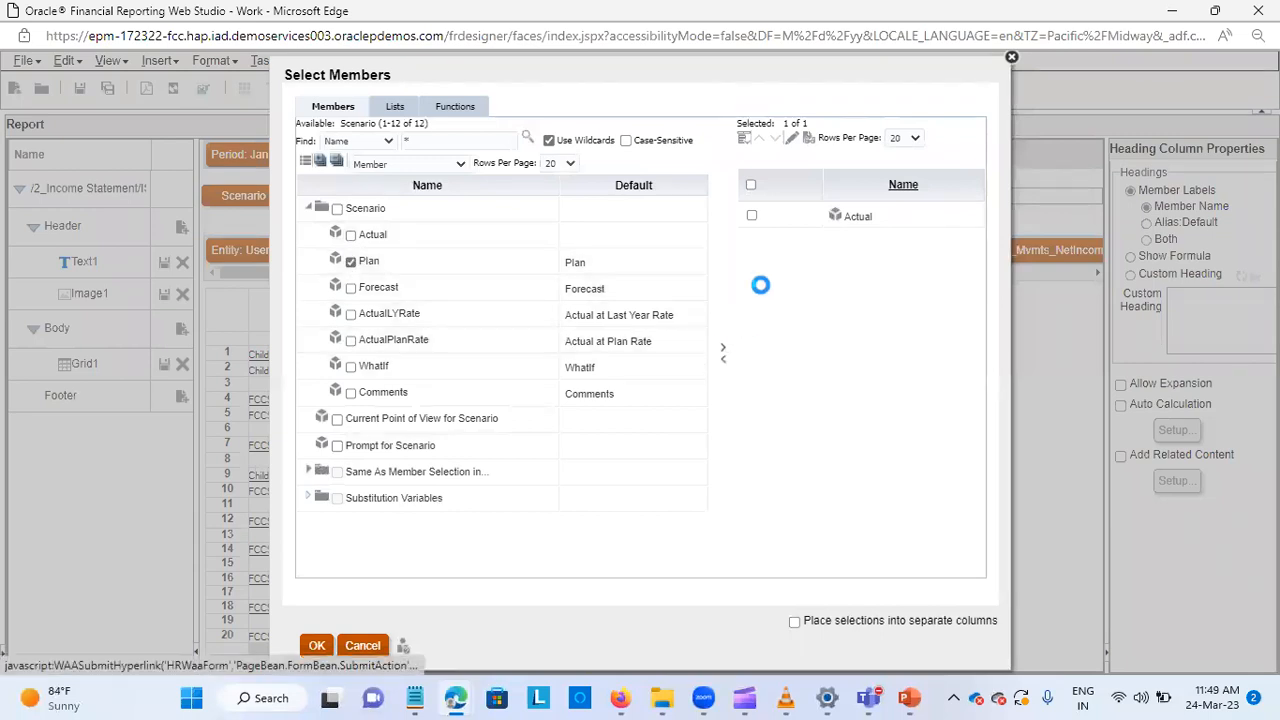
left_click(752, 215)
left_click(720, 362)
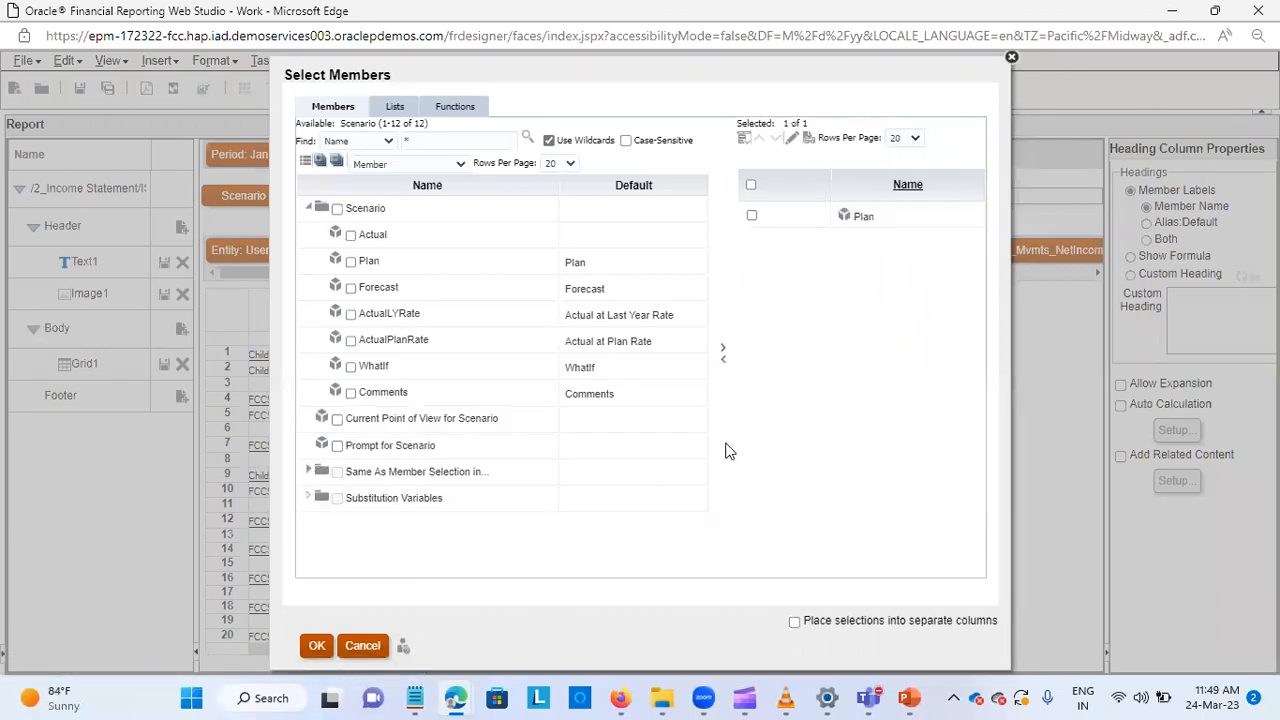
left_click(322, 646)
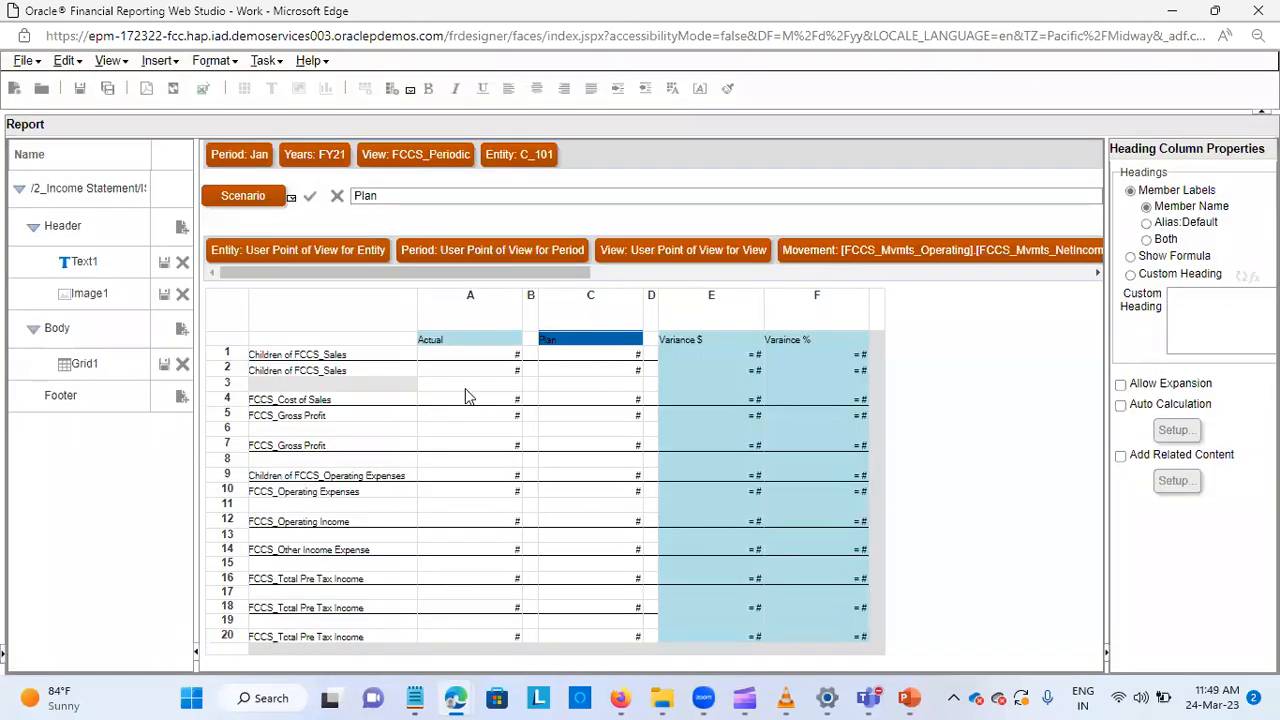
Shade the Plan heading cell of column C light blue.
right_click(564, 343)
left_click(900, 331)
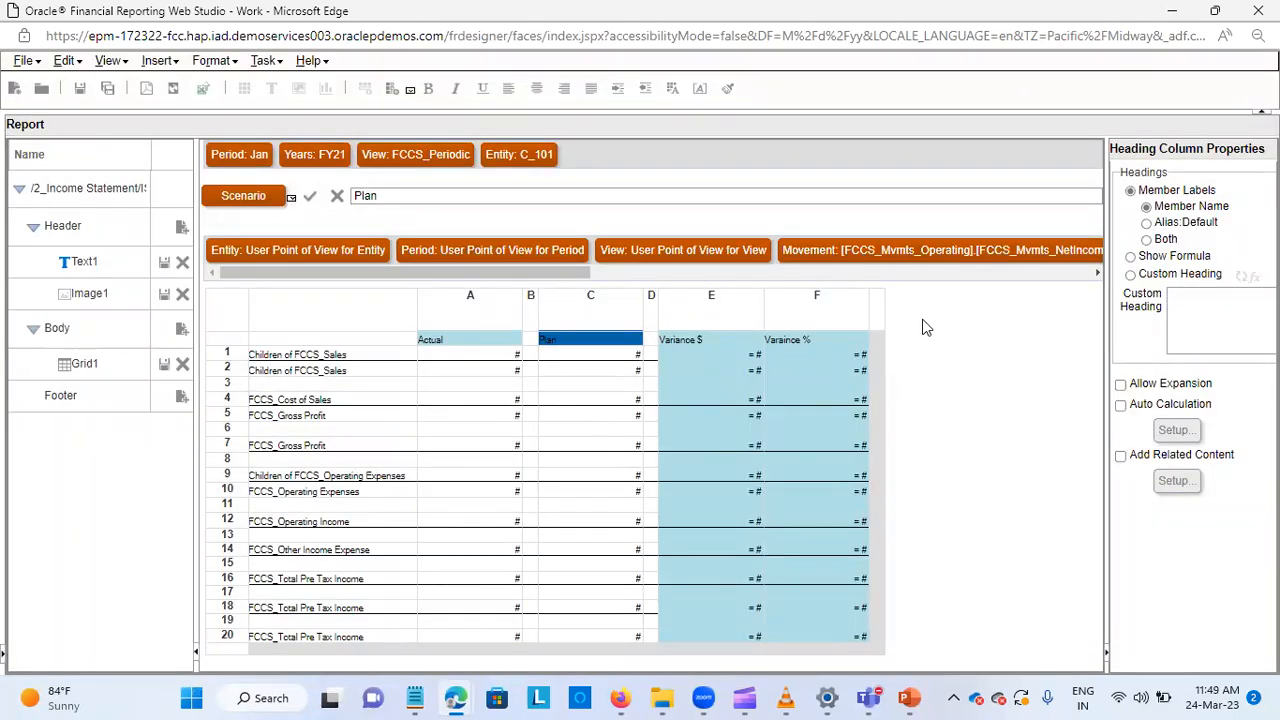
right_click(618, 336)
left_click(670, 352)
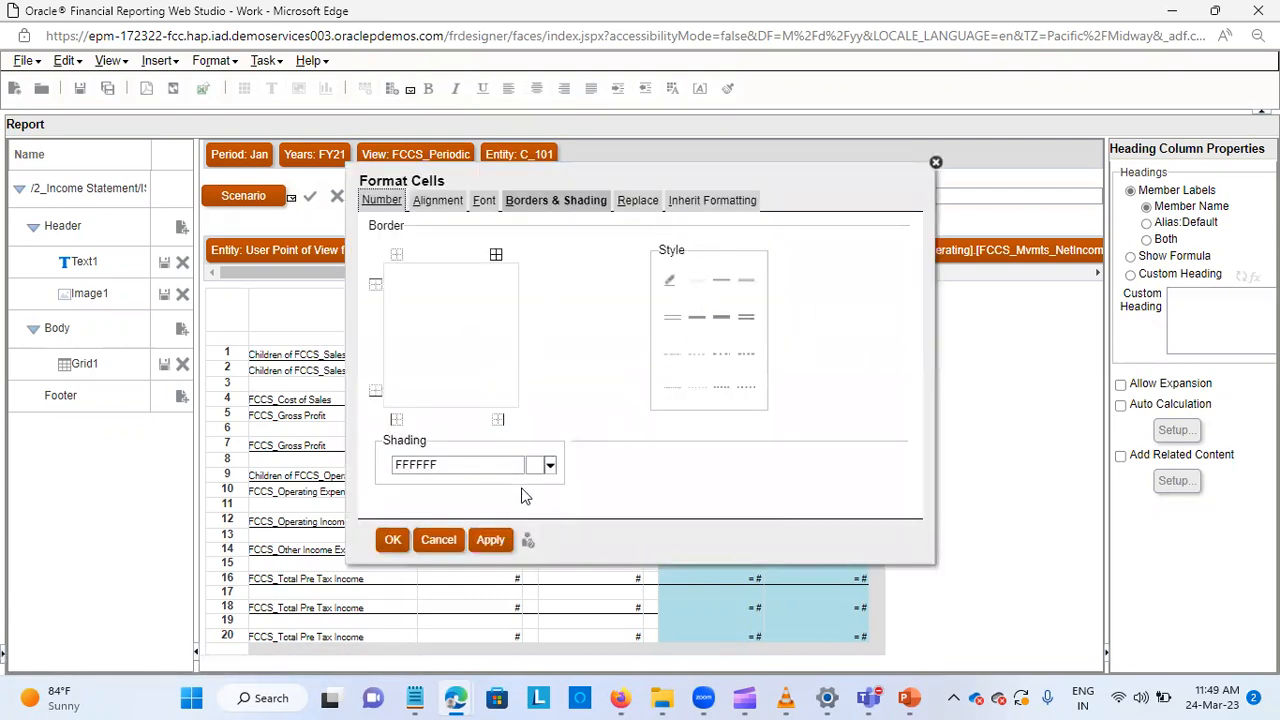
left_click(549, 466)
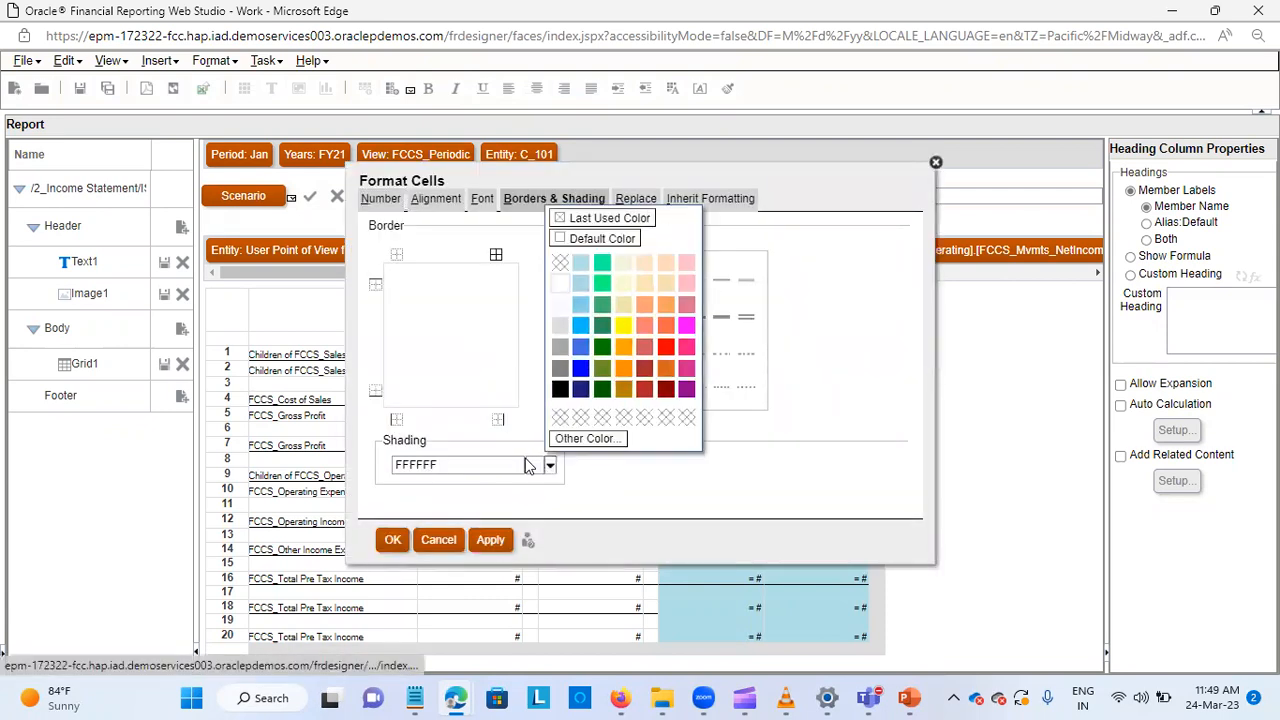
left_click(587, 262)
left_click(392, 539)
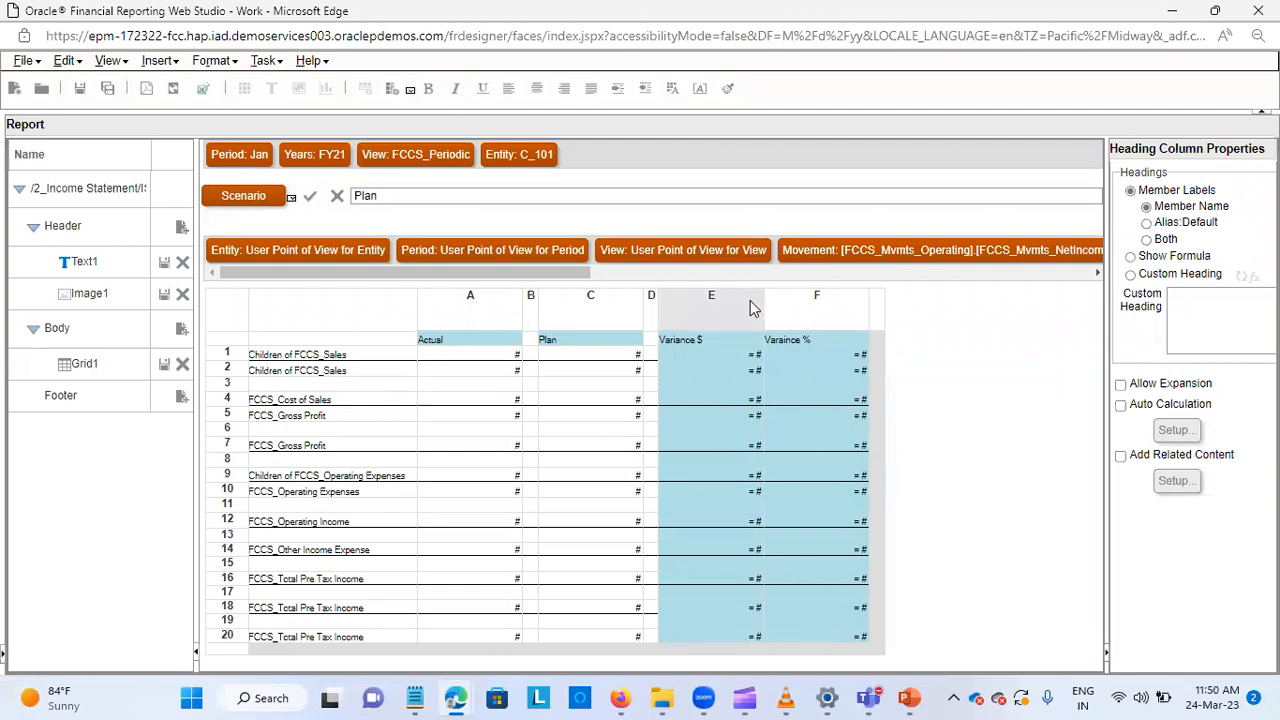
Enter the custom formula Variance([A], [C]) in the row 1 cell of the Variance $ column.
left_click(720, 355)
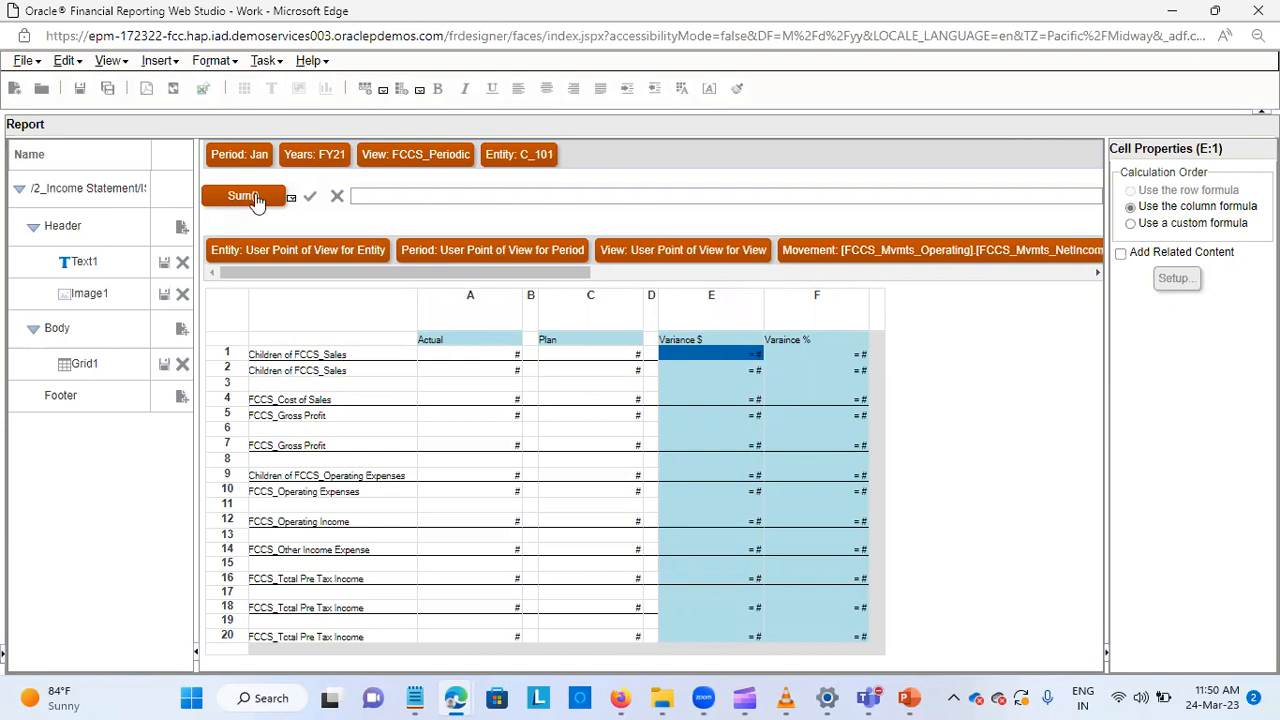
left_click(393, 195)
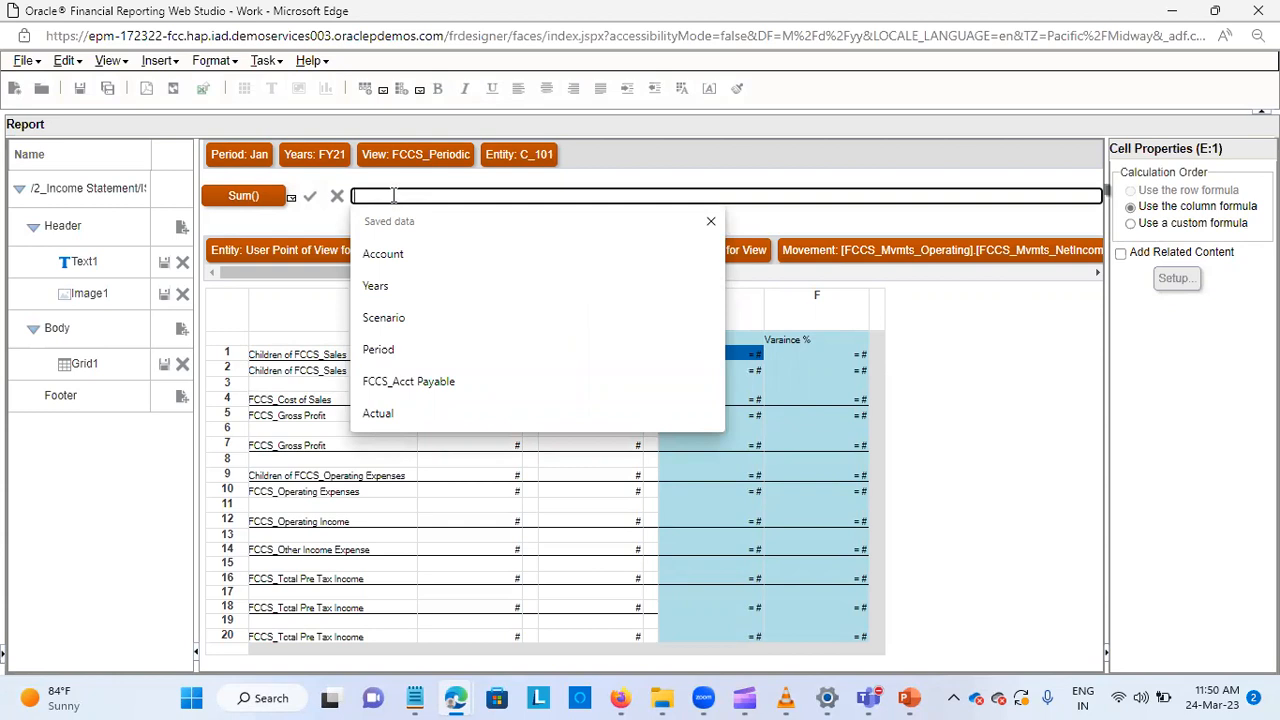
type("(")
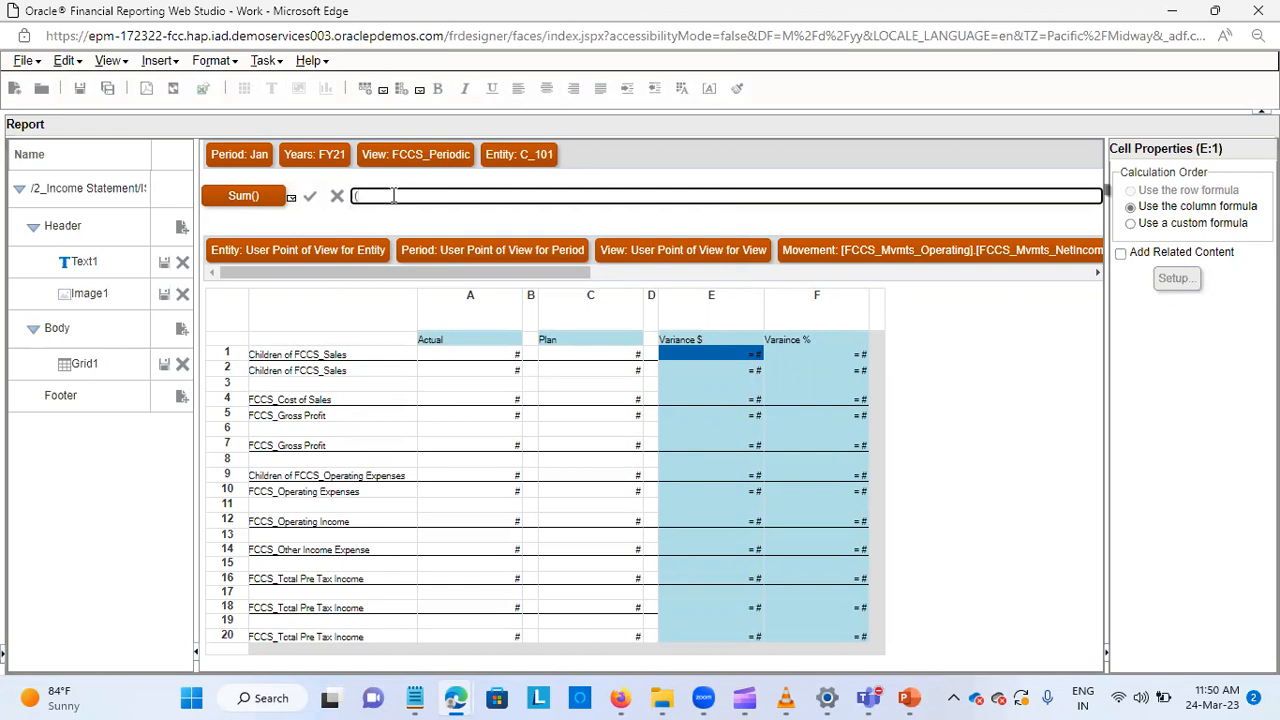
type("[A], [C]")
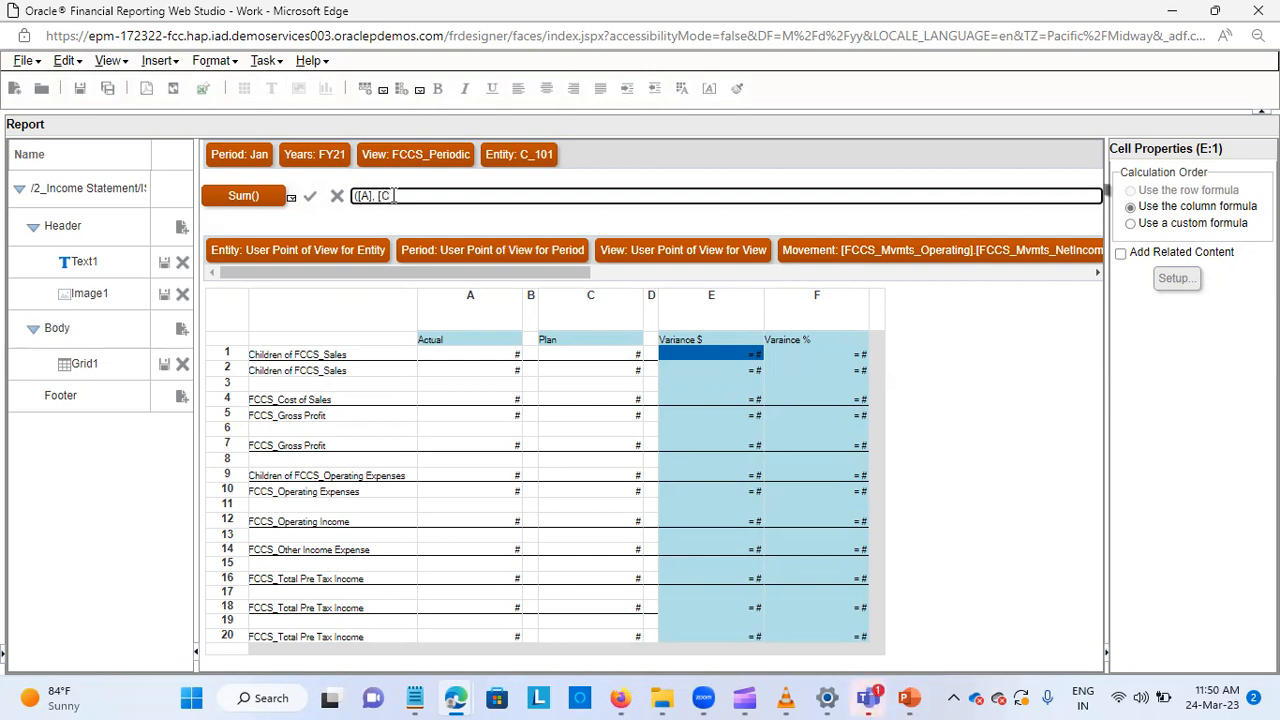
type(")")
left_click(980, 395)
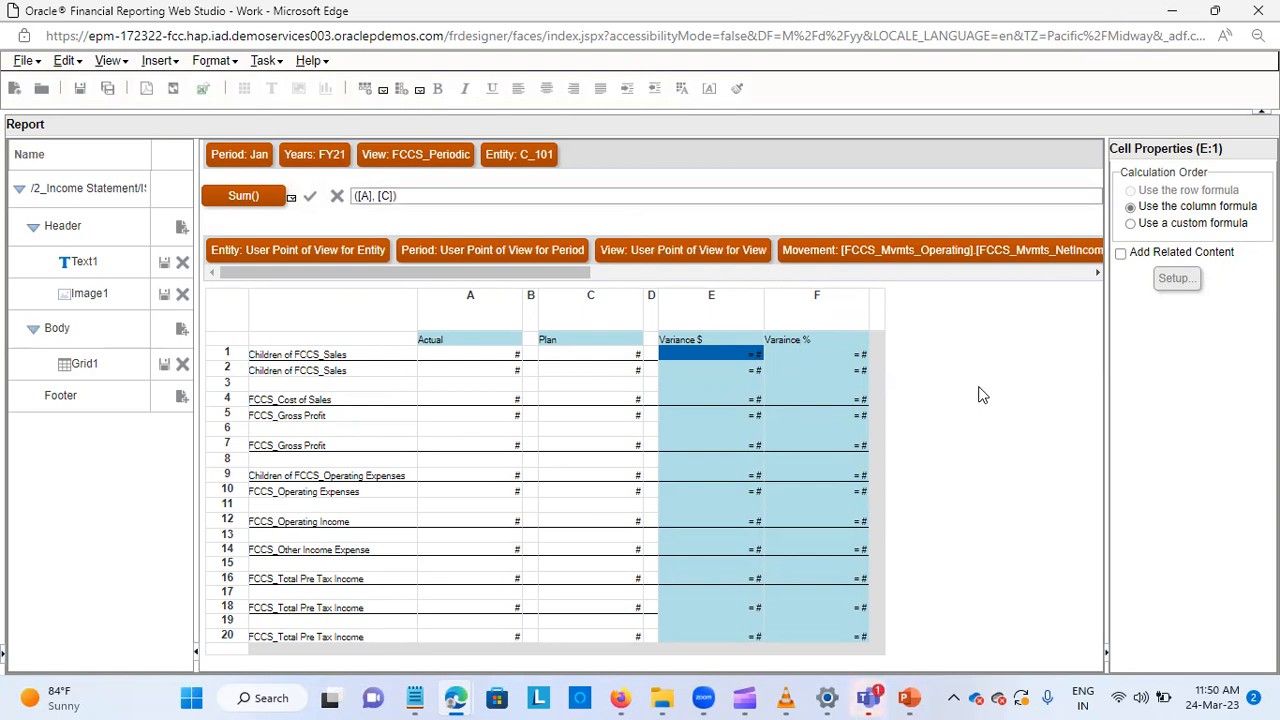
left_click(401, 196)
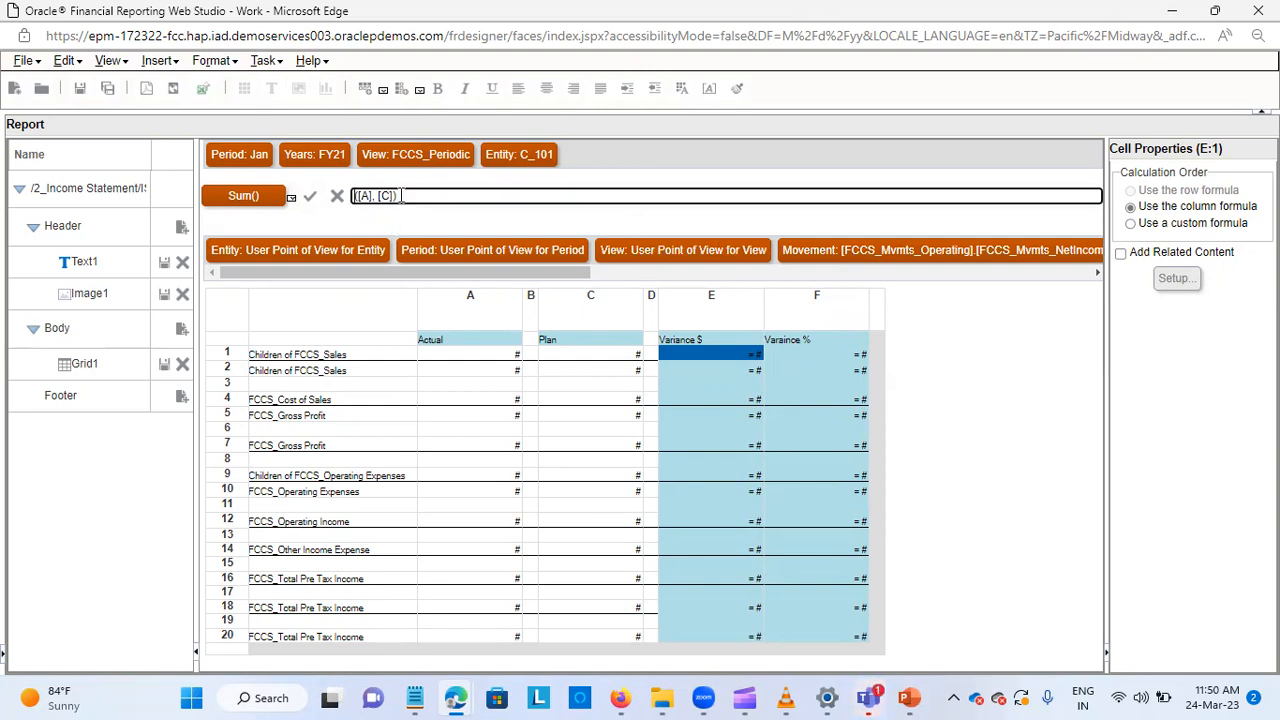
type("Variance")
left_click(958, 381)
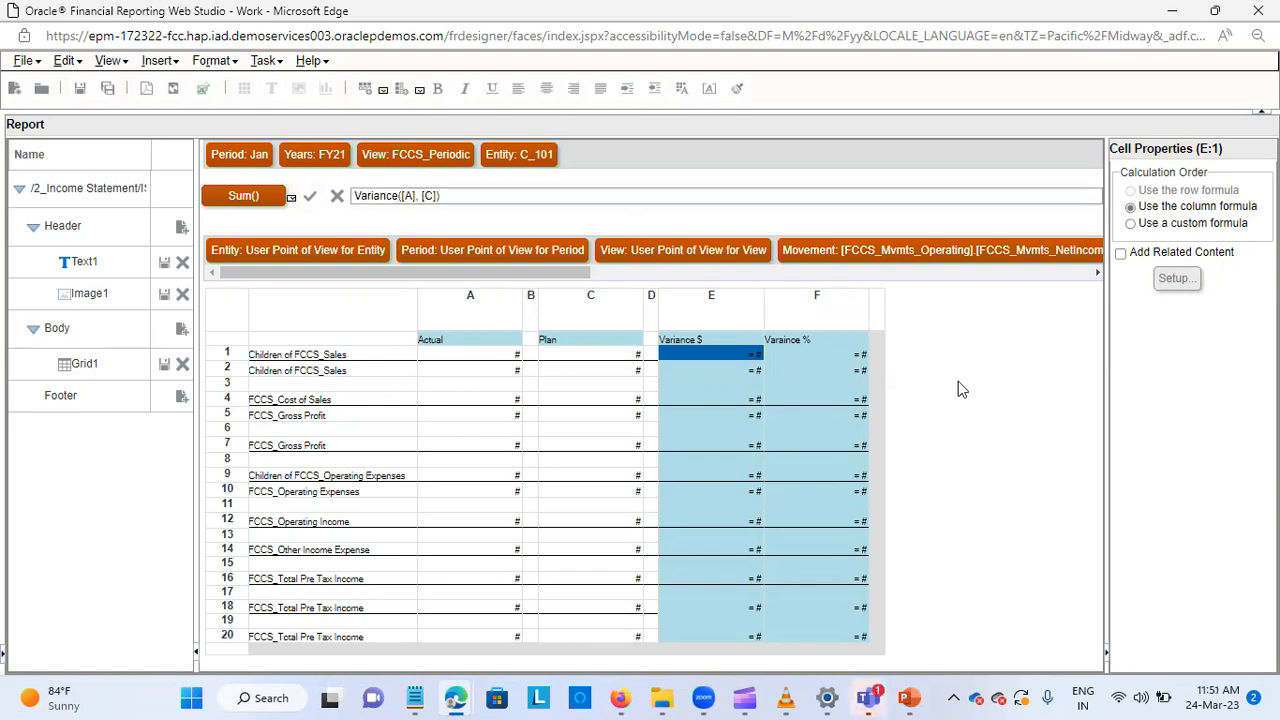
left_click(309, 198)
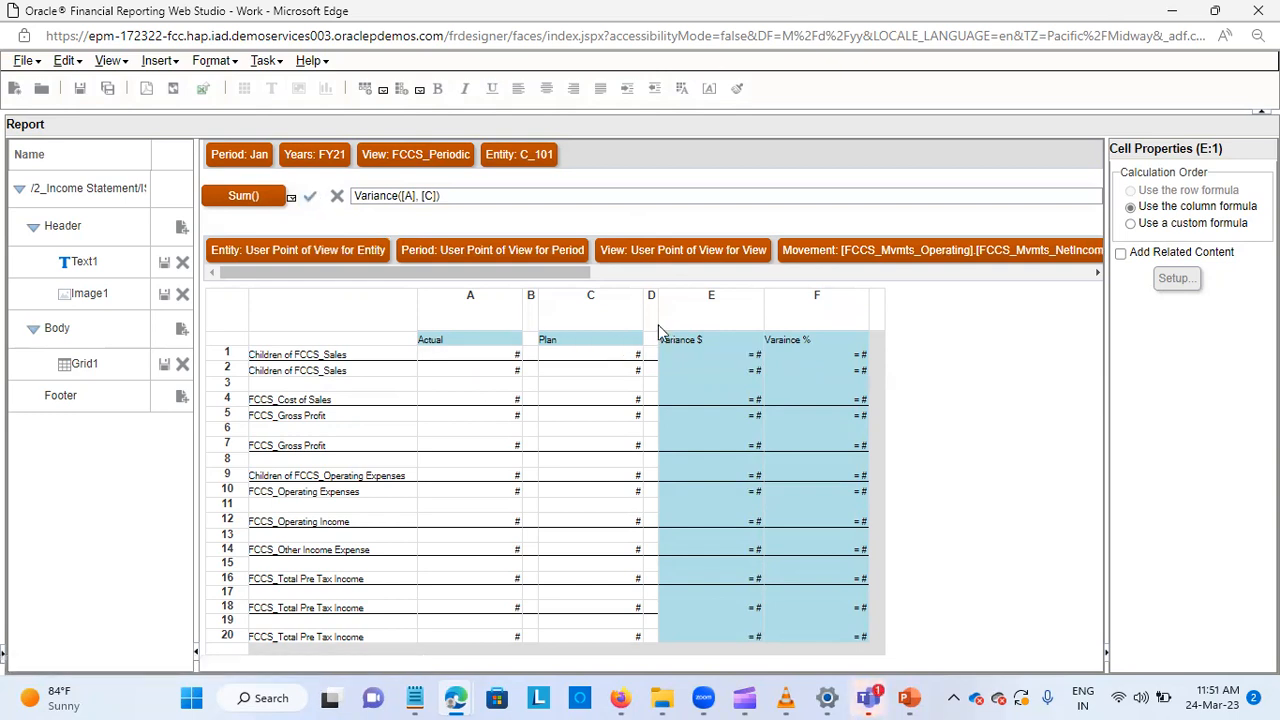
left_click(735, 353)
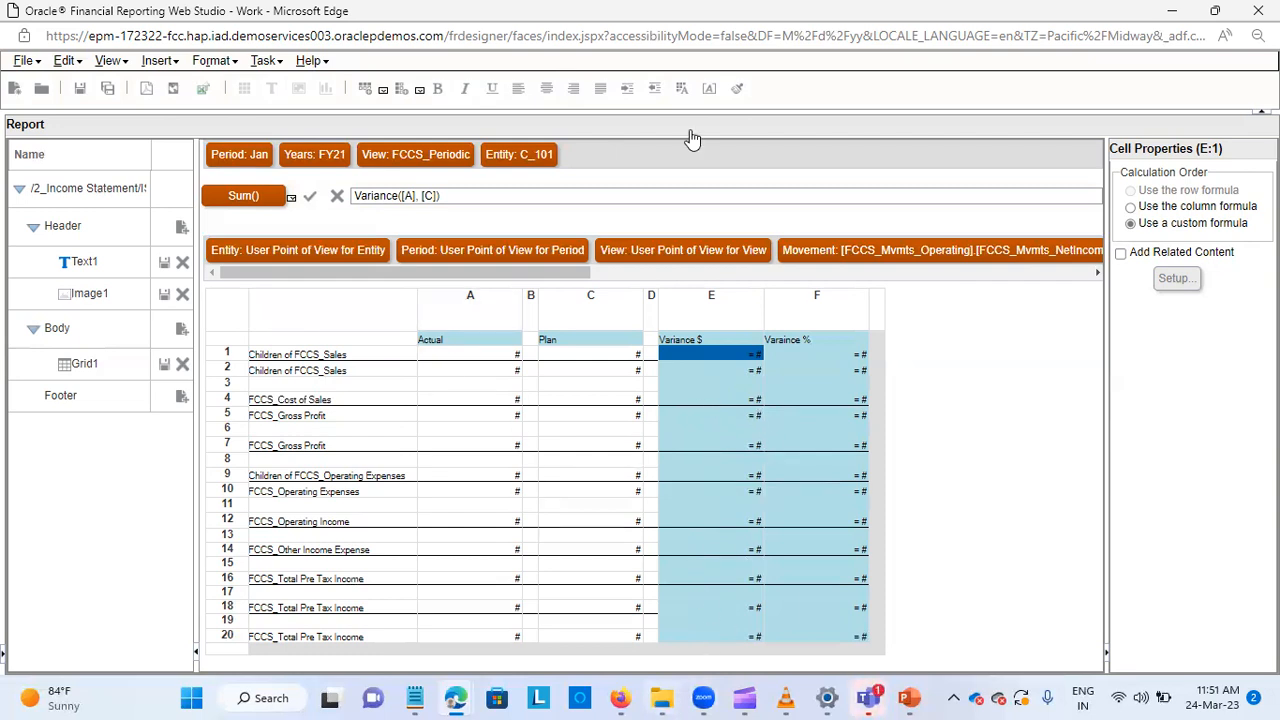
Try to enter the formula Variance Percent([A], [C]) in the row 1 cell of column F.
left_click(815, 355)
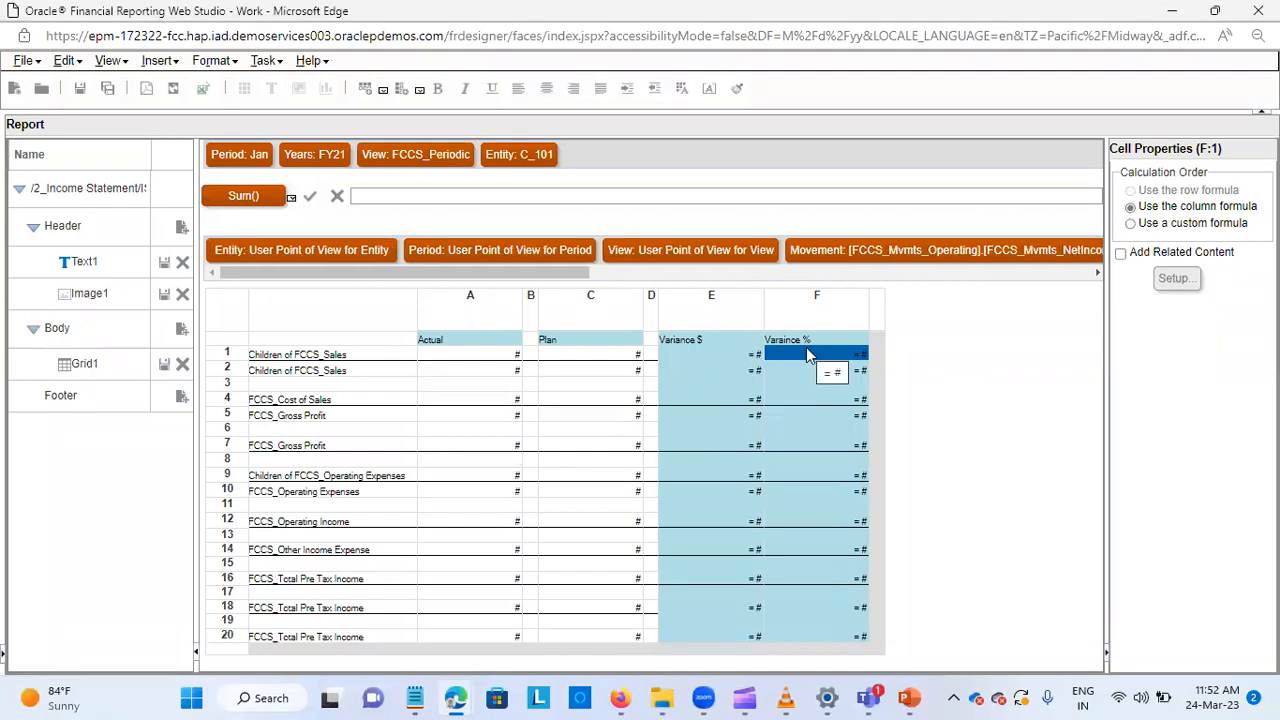
left_click(410, 197)
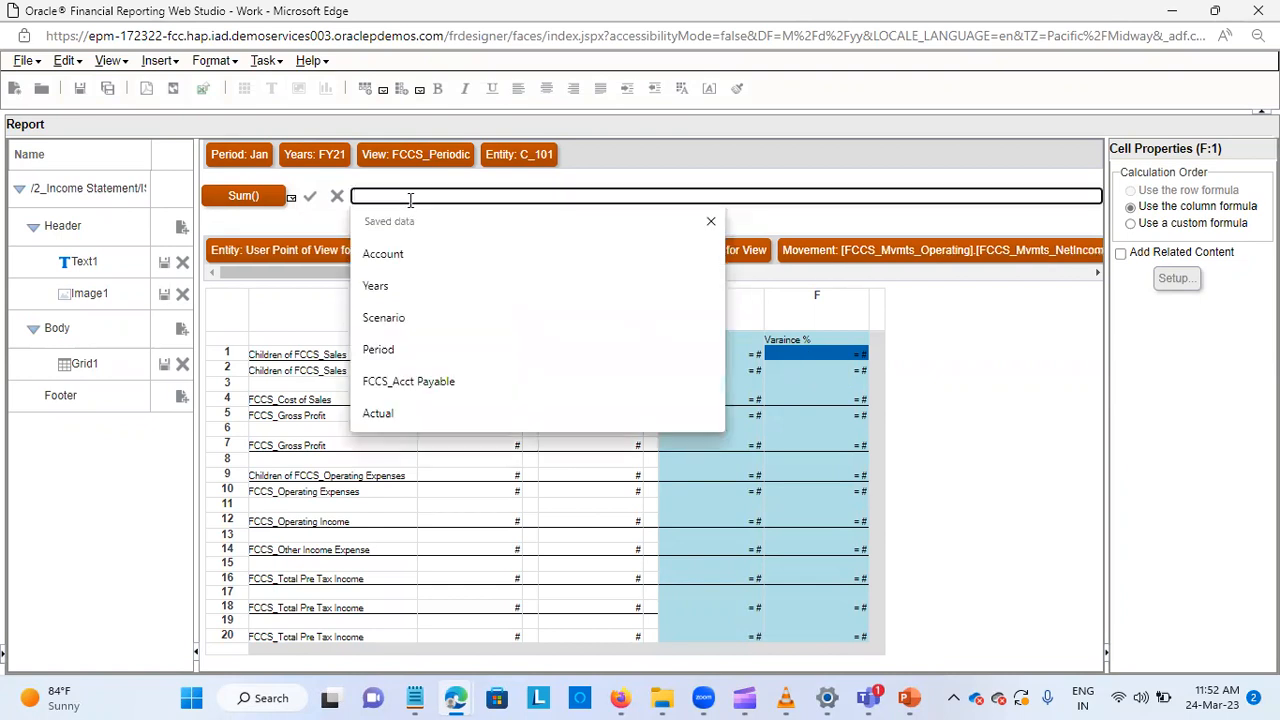
type("Var")
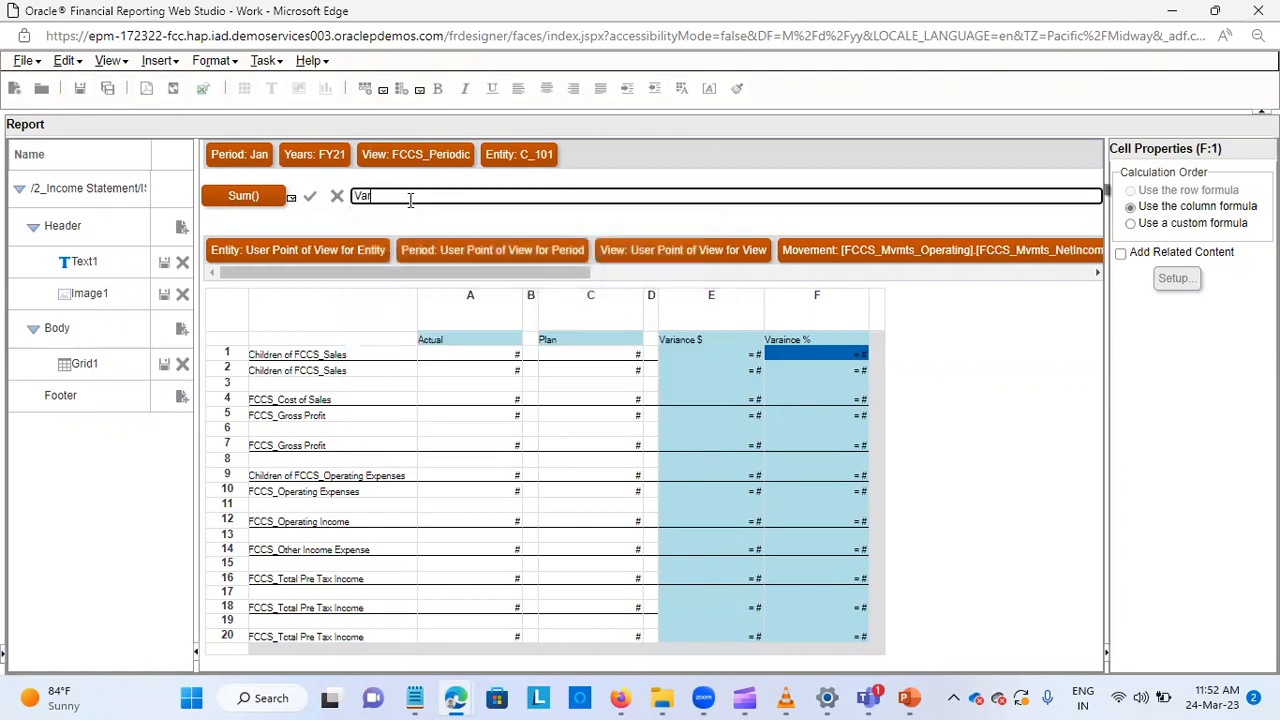
type("iance Percent")
type(" (")
type("(")
type("[")
type("A")
type("], ")
type("[")
type("C")
type("])")
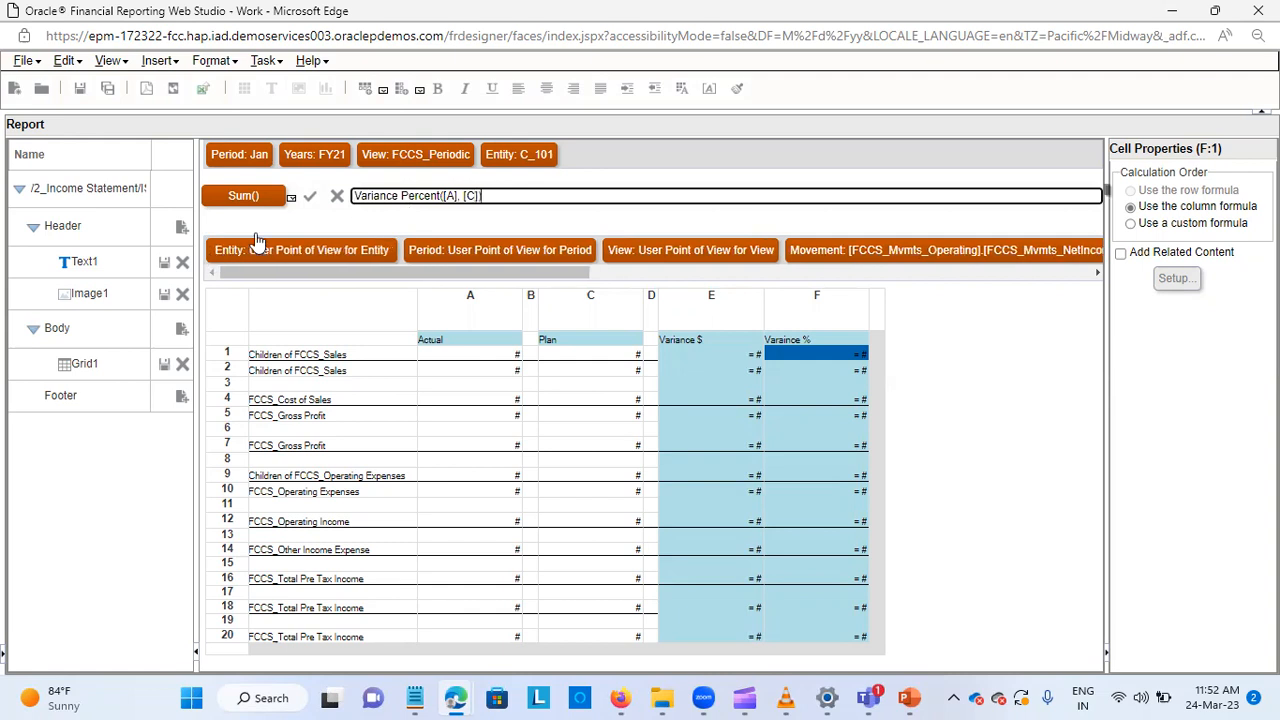
left_click(311, 197)
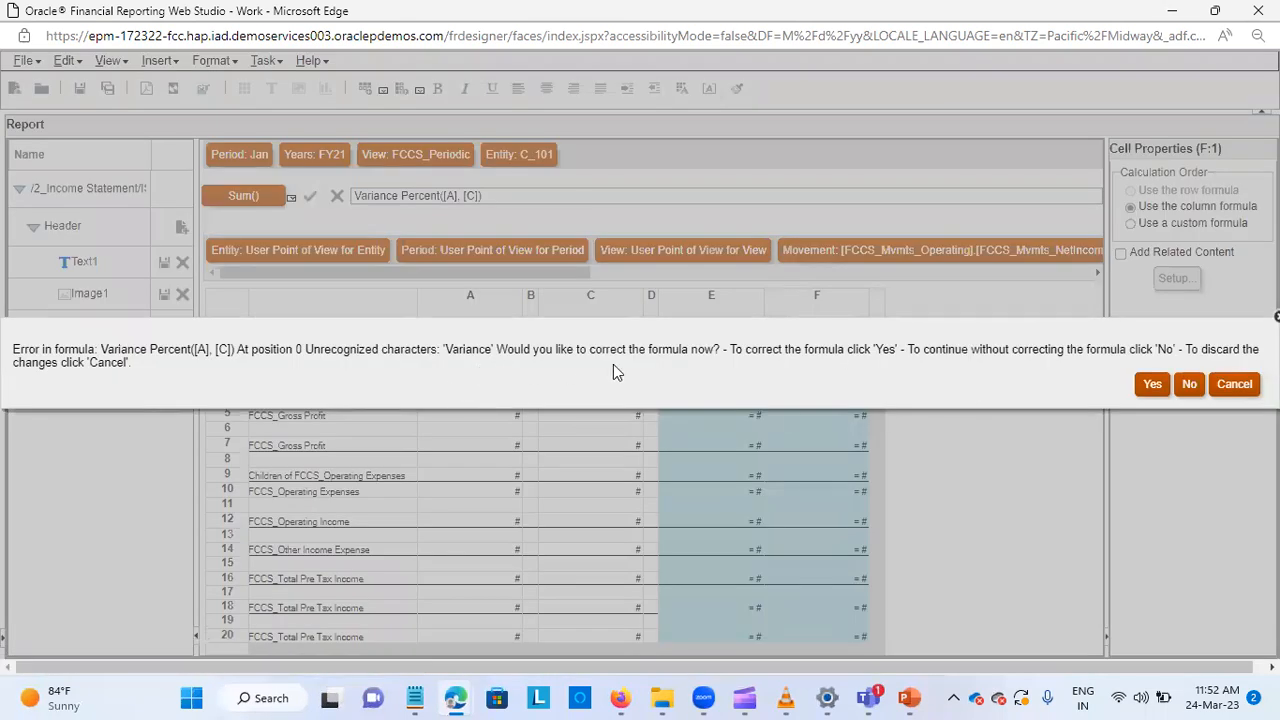
left_click(1205, 386)
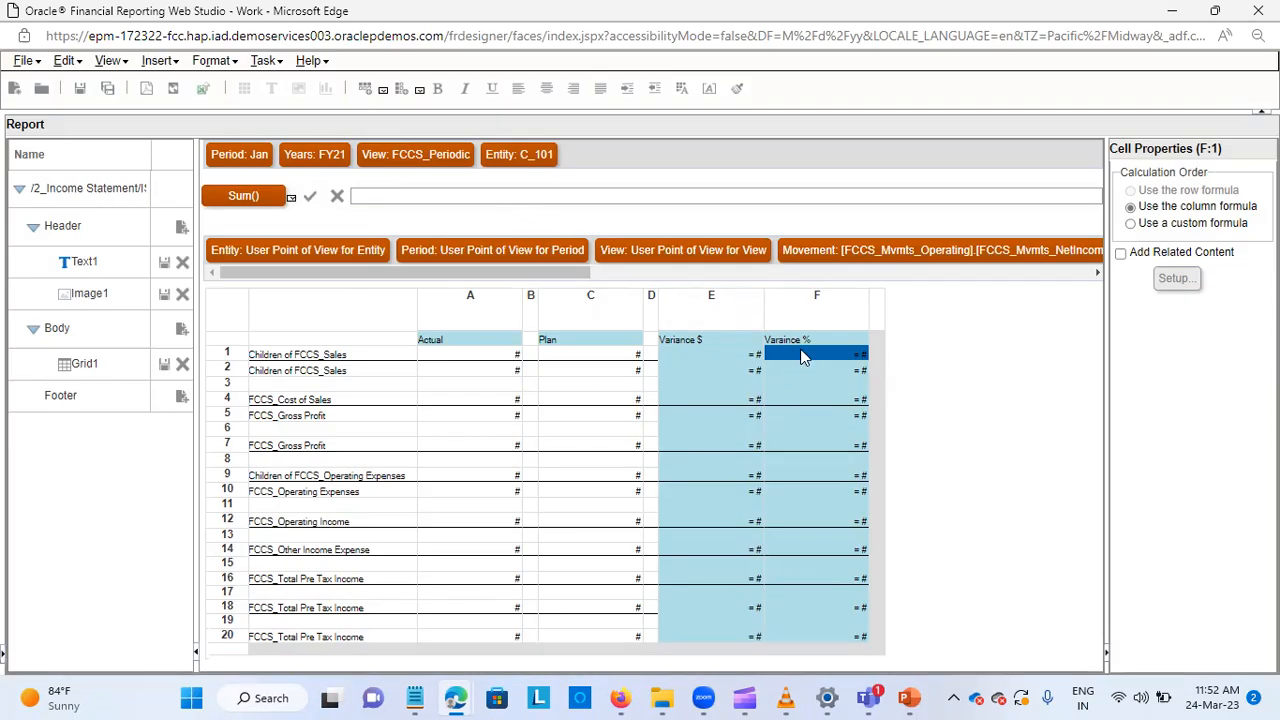
Retry the row 1 percentage variance formula in column F as Variance Percent([A],[C]), without a space after the comma.
left_click(403, 195)
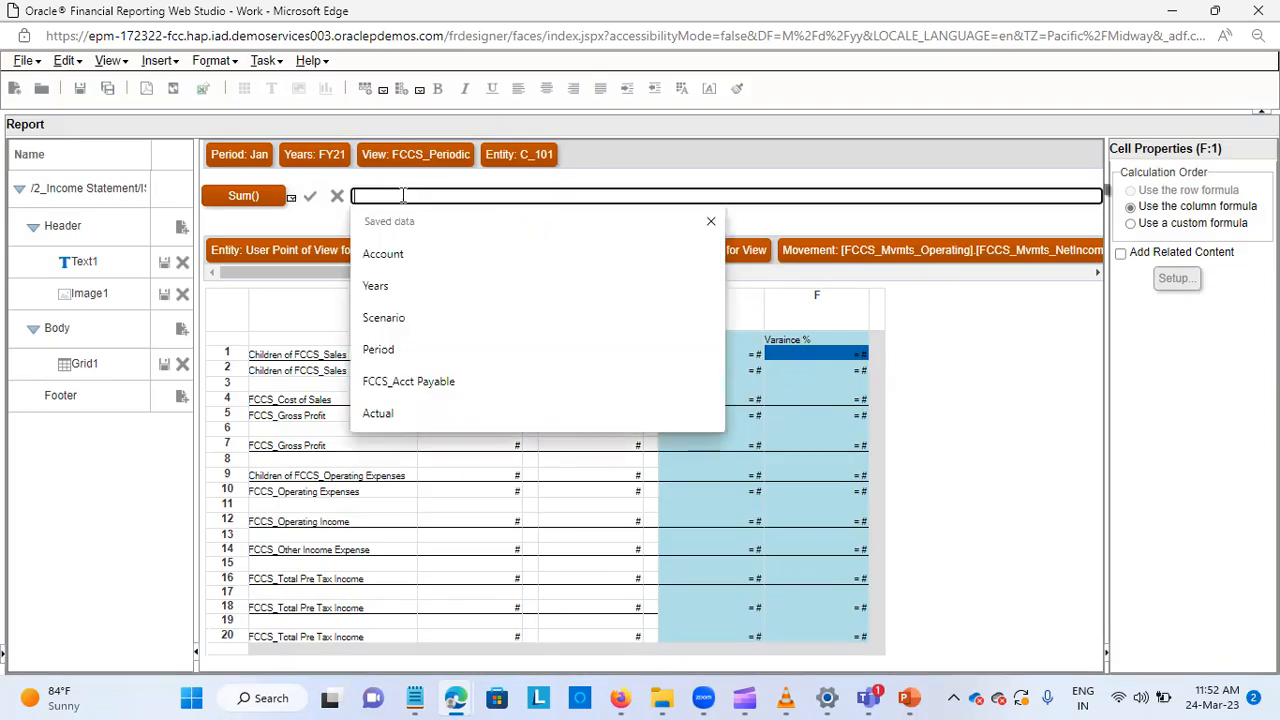
type("Vari")
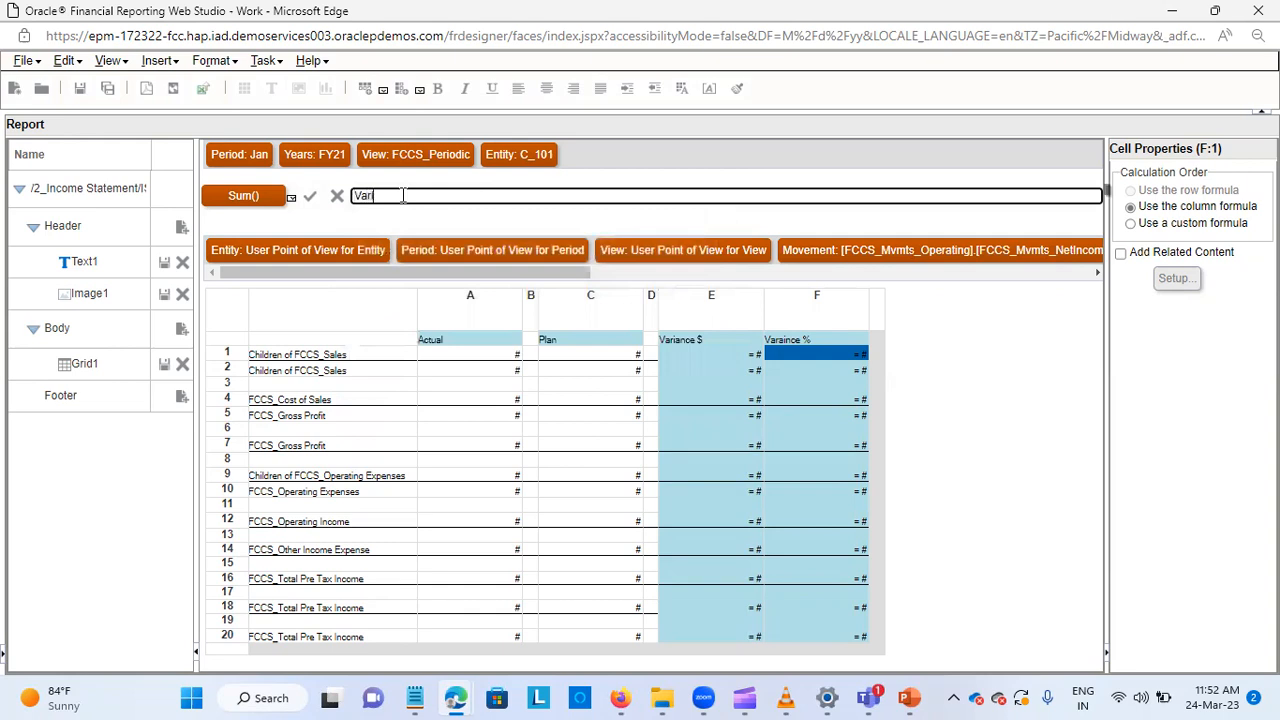
type("ance Percent")
type("([A]")
type(",[C])")
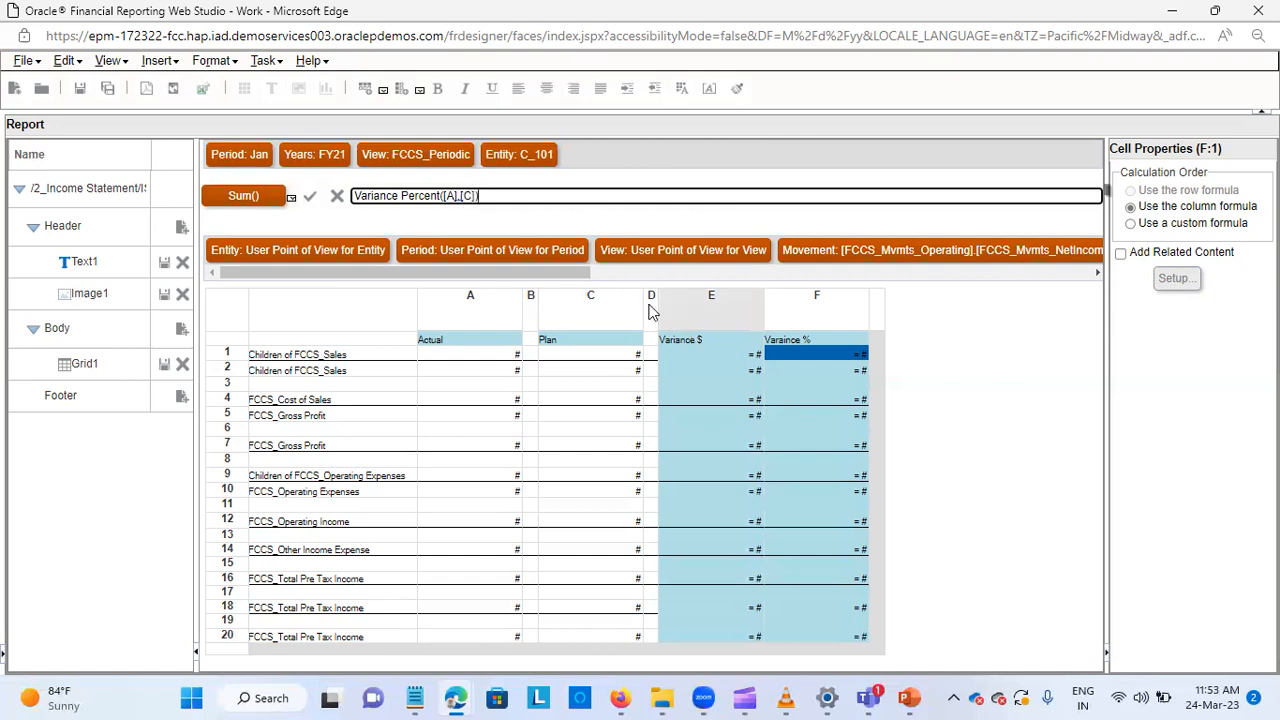
left_click(312, 196)
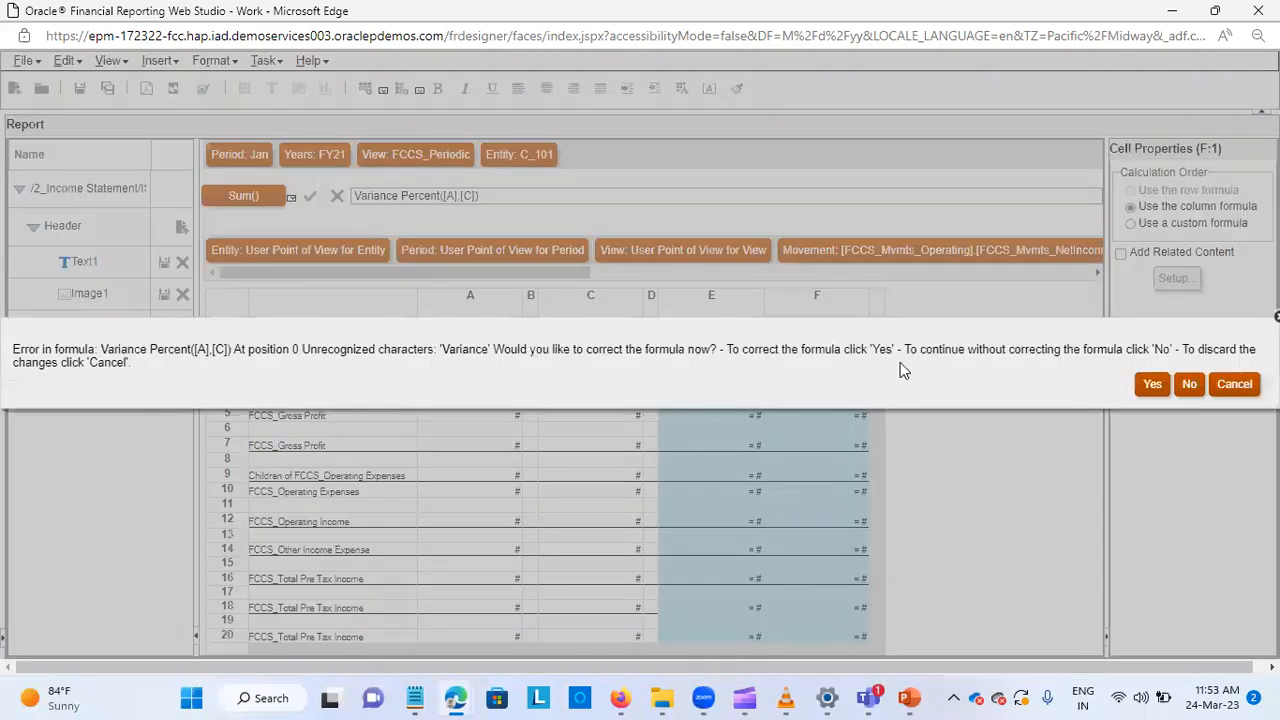
left_click(1151, 384)
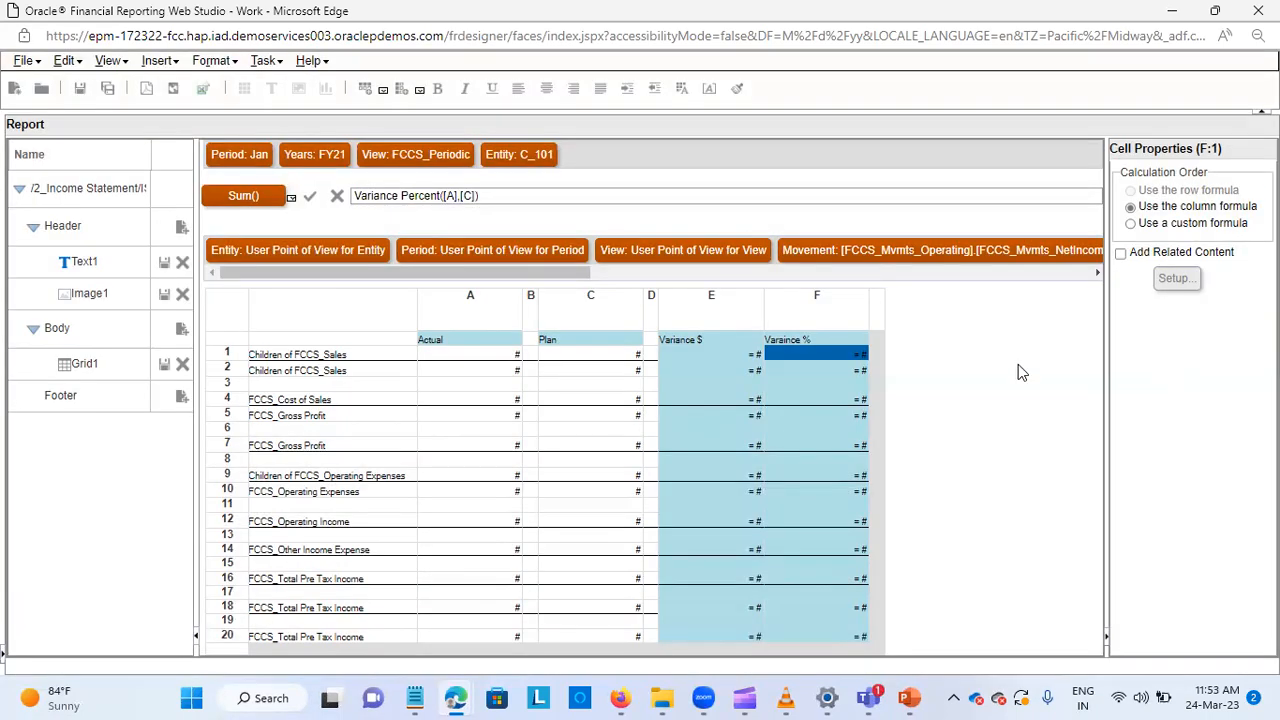
Compare the formulas held by the row 1 cells of the two variance columns E and F.
left_click(776, 356)
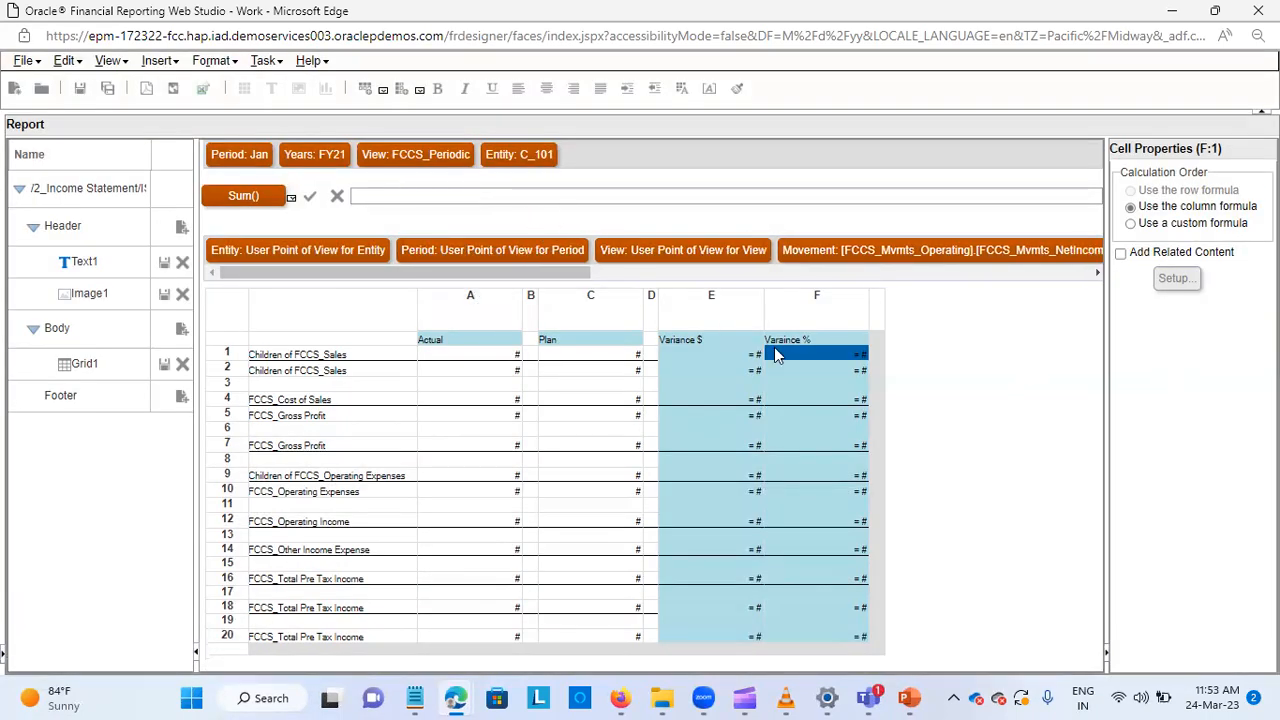
left_click(720, 353)
left_click(791, 358)
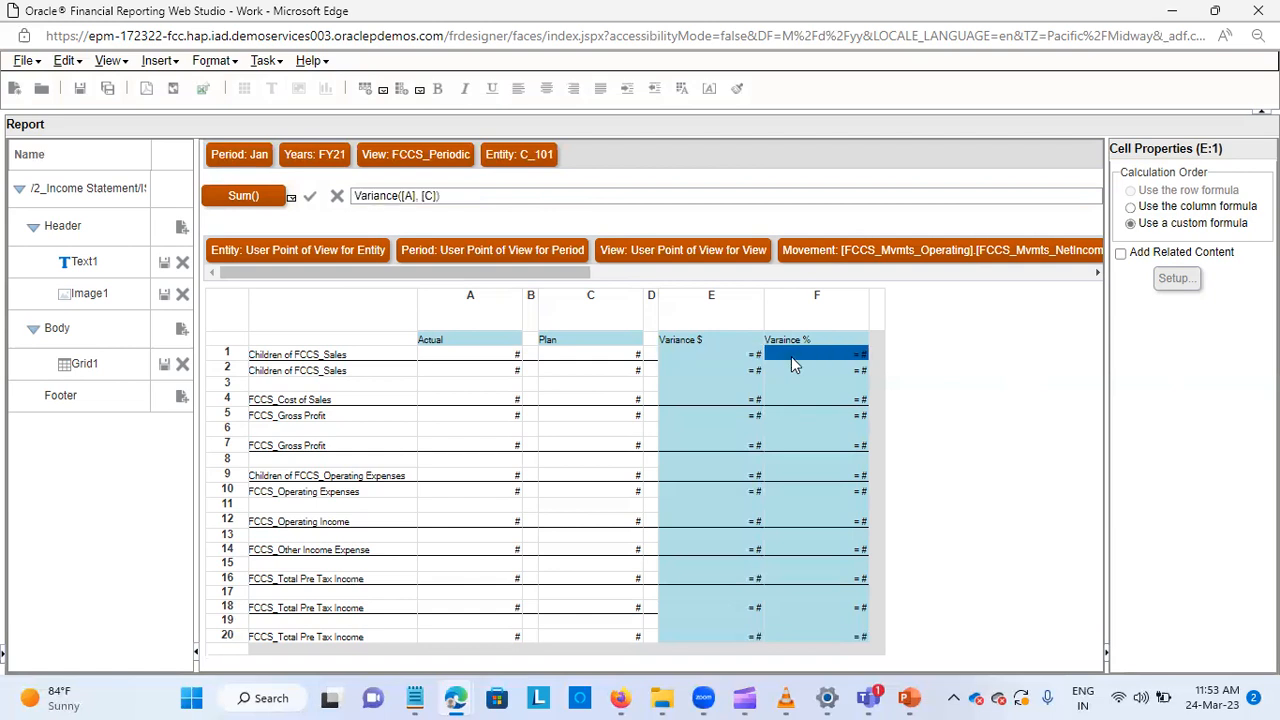
left_click(832, 370)
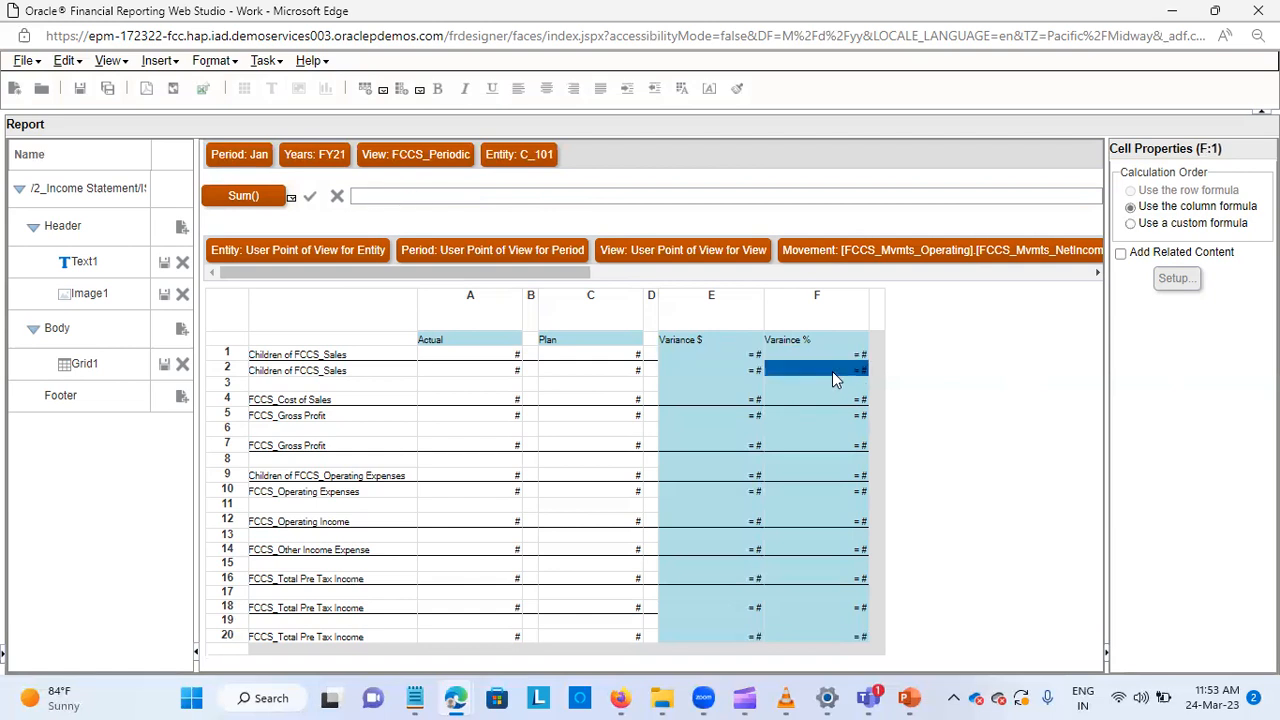
left_click(832, 352)
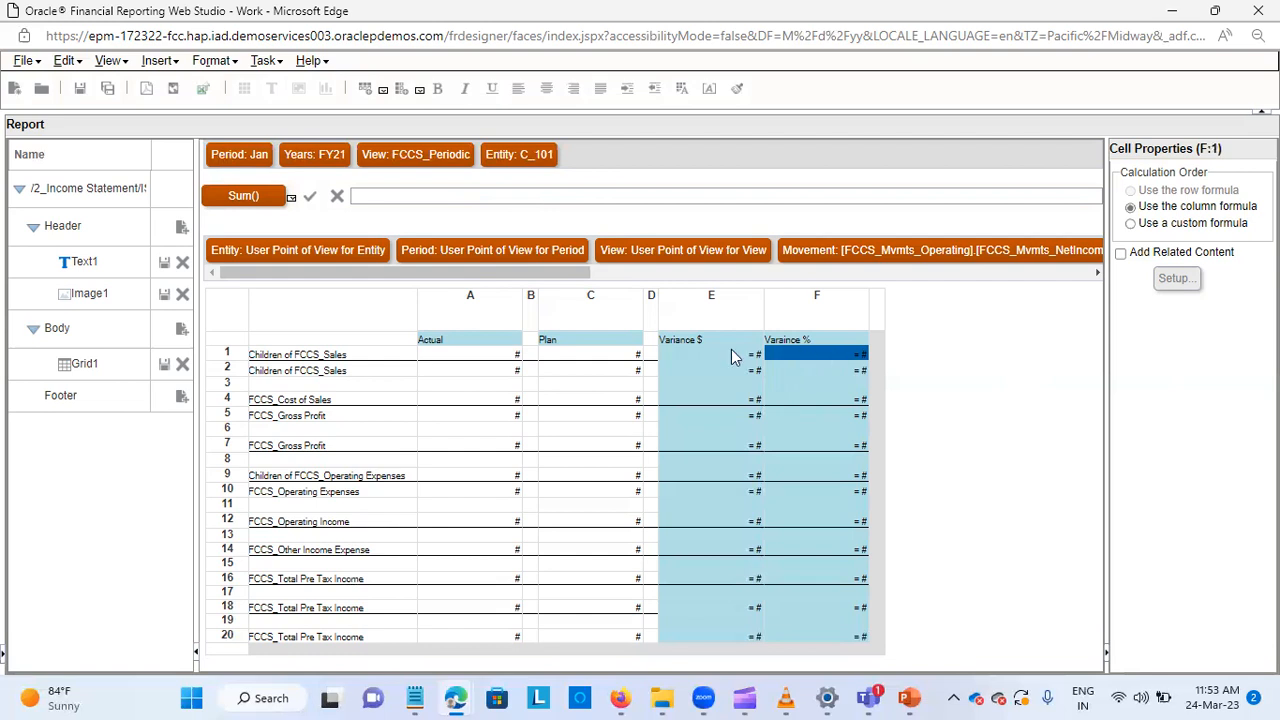
left_click(734, 352)
left_click(813, 352)
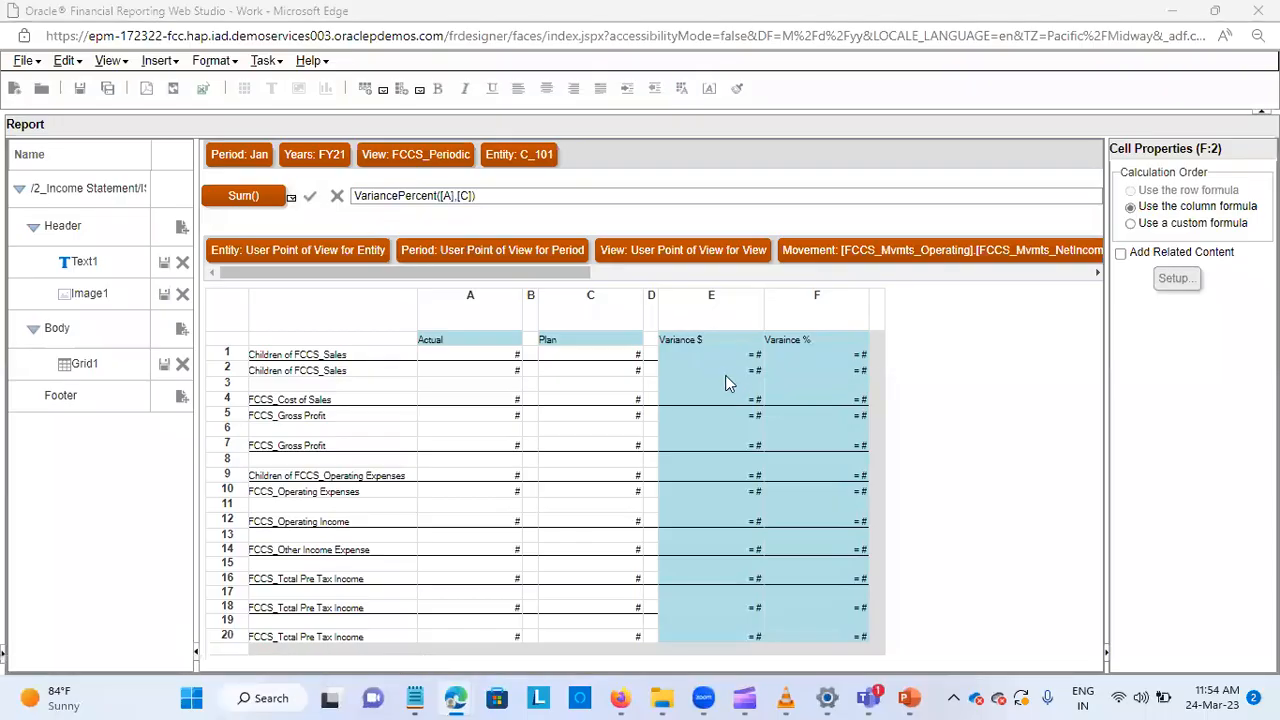
Copy the Variance([A], [C]) formula from row 2 of column E into its FCCS_Cost of Sales row.
left_click(725, 367)
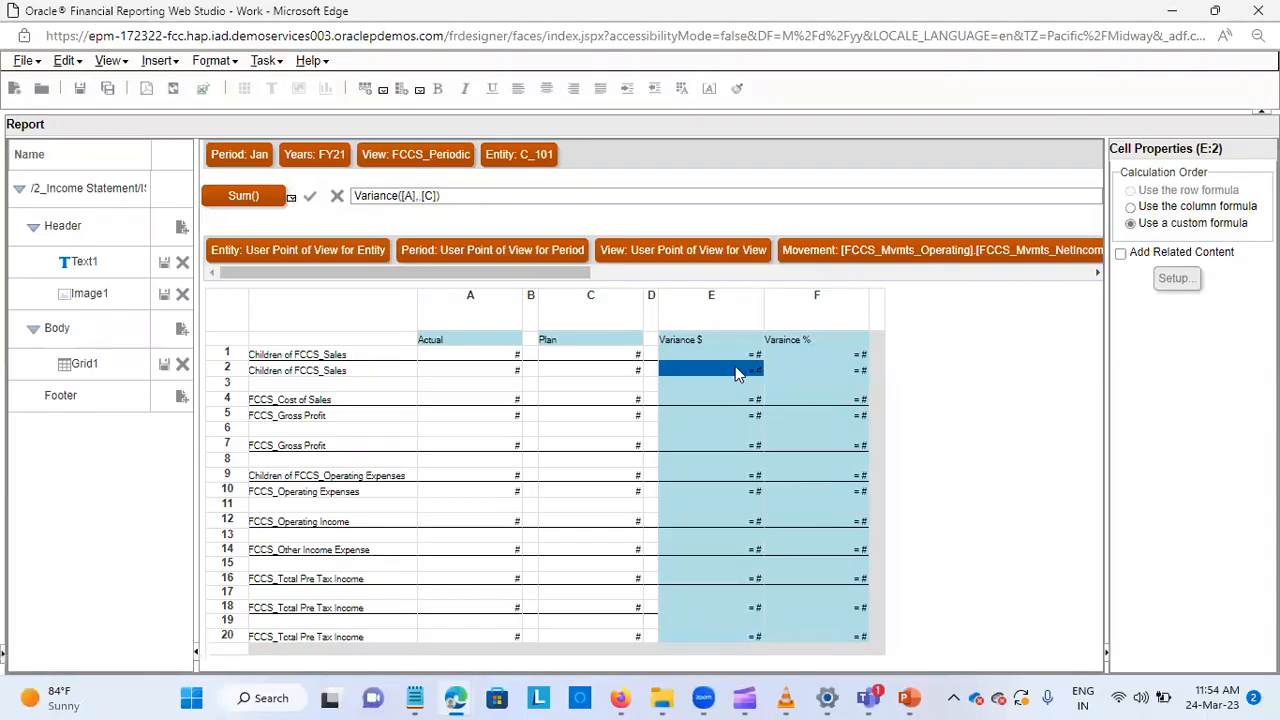
left_click_drag(446, 196, 340, 200)
key("ctrl+c")
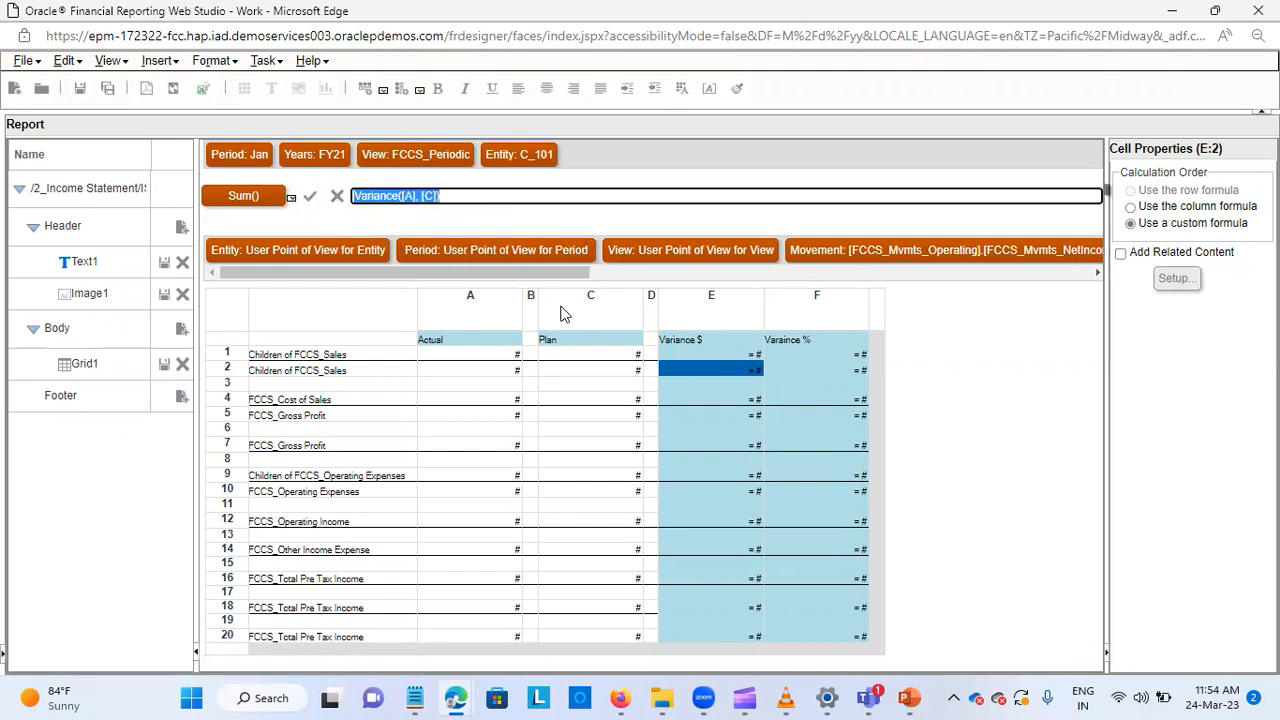
left_click(701, 399)
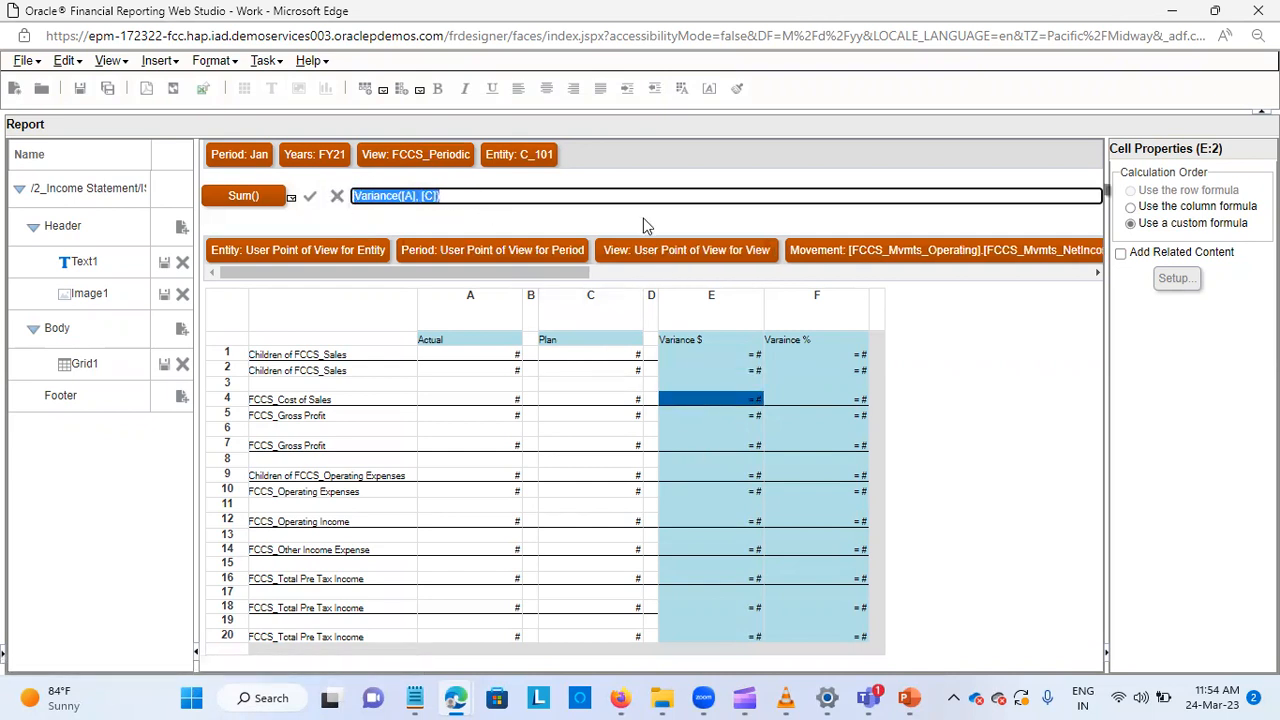
key("ctrl+v")
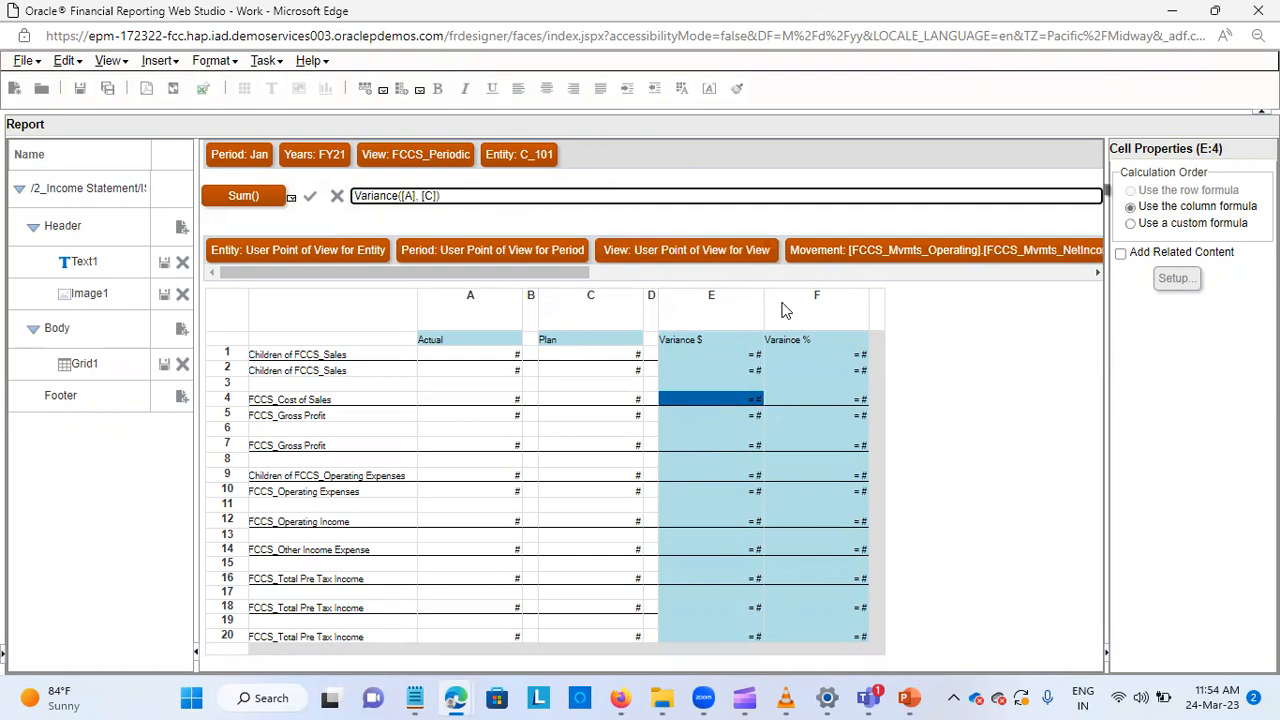
left_click(309, 198)
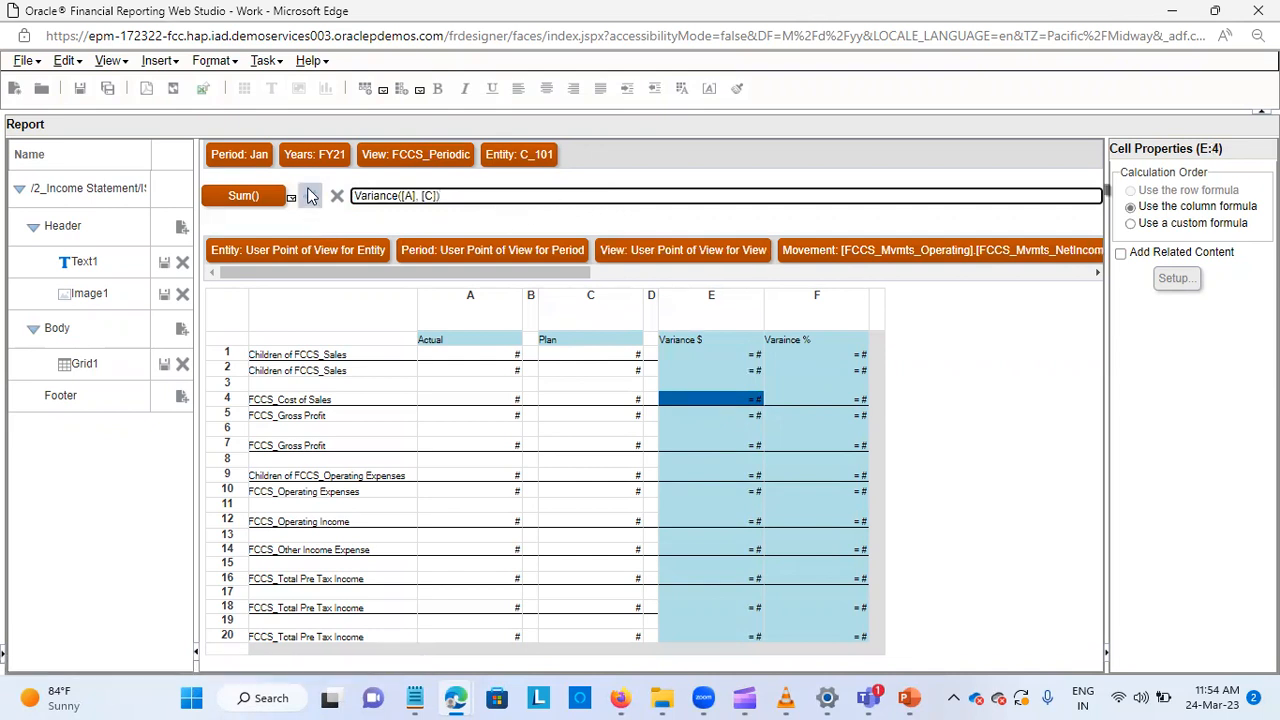
Copy the VariancePercent([A],[C]) formula from the top sales rows of column F into its FCCS_Cost of Sales row.
left_click(800, 404)
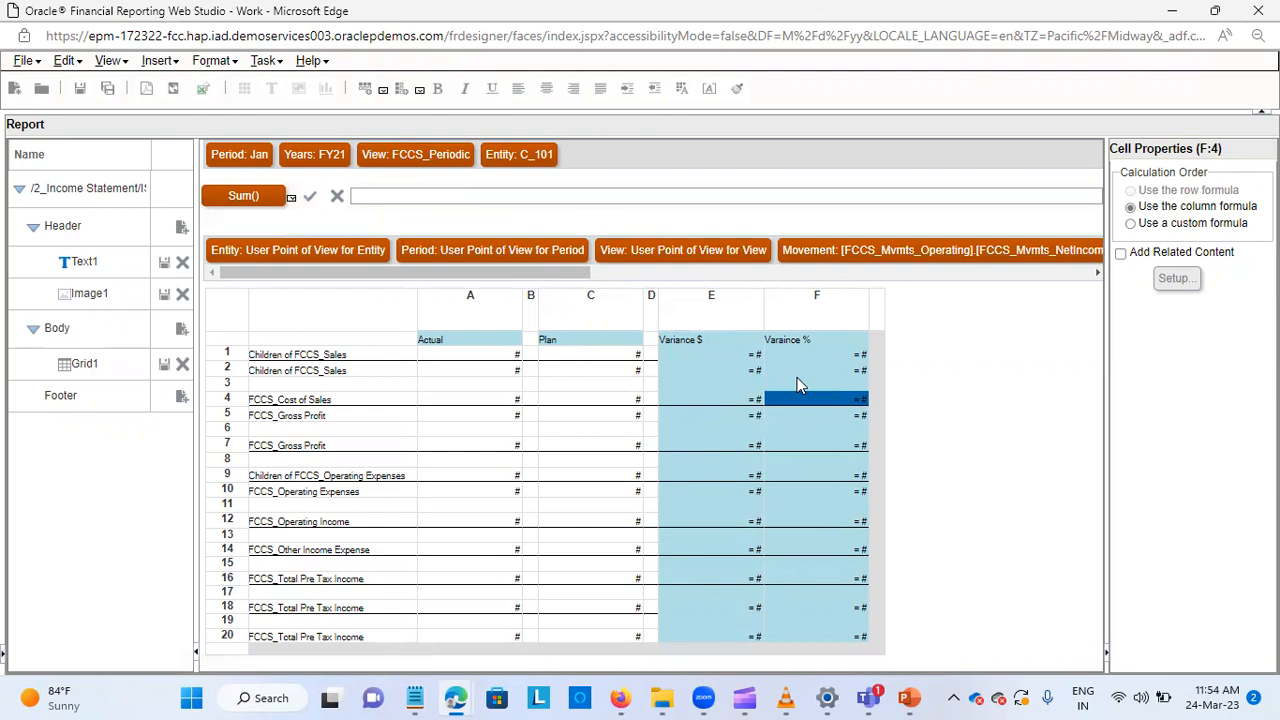
left_click(799, 374)
left_click(394, 197)
type("VariancePercent([A],[C])")
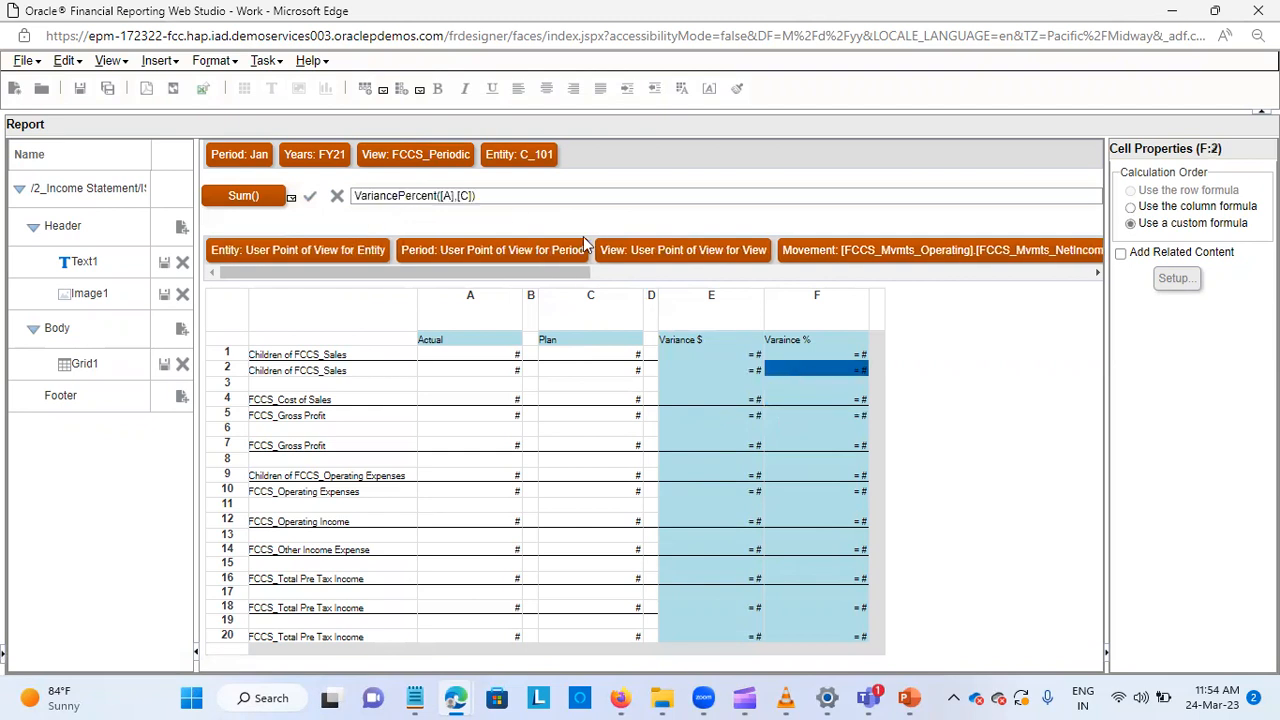
left_click(781, 357)
left_click_drag(485, 196, 340, 196)
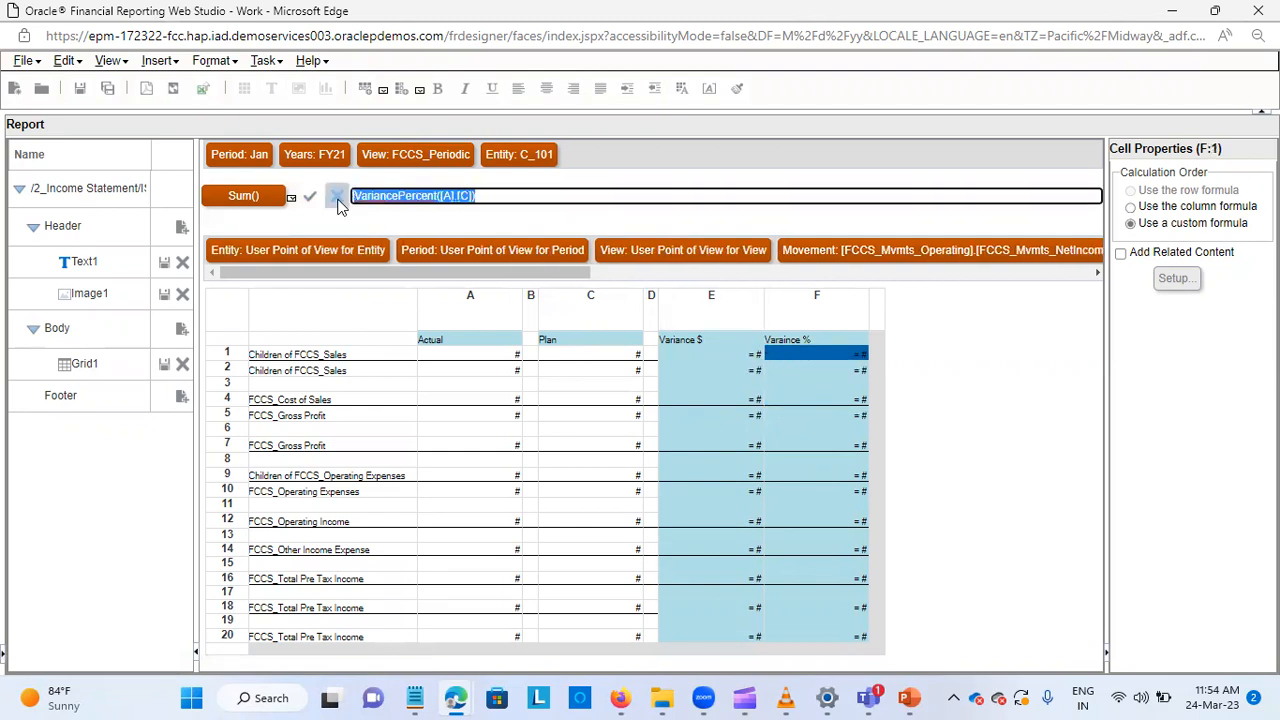
left_click(830, 370)
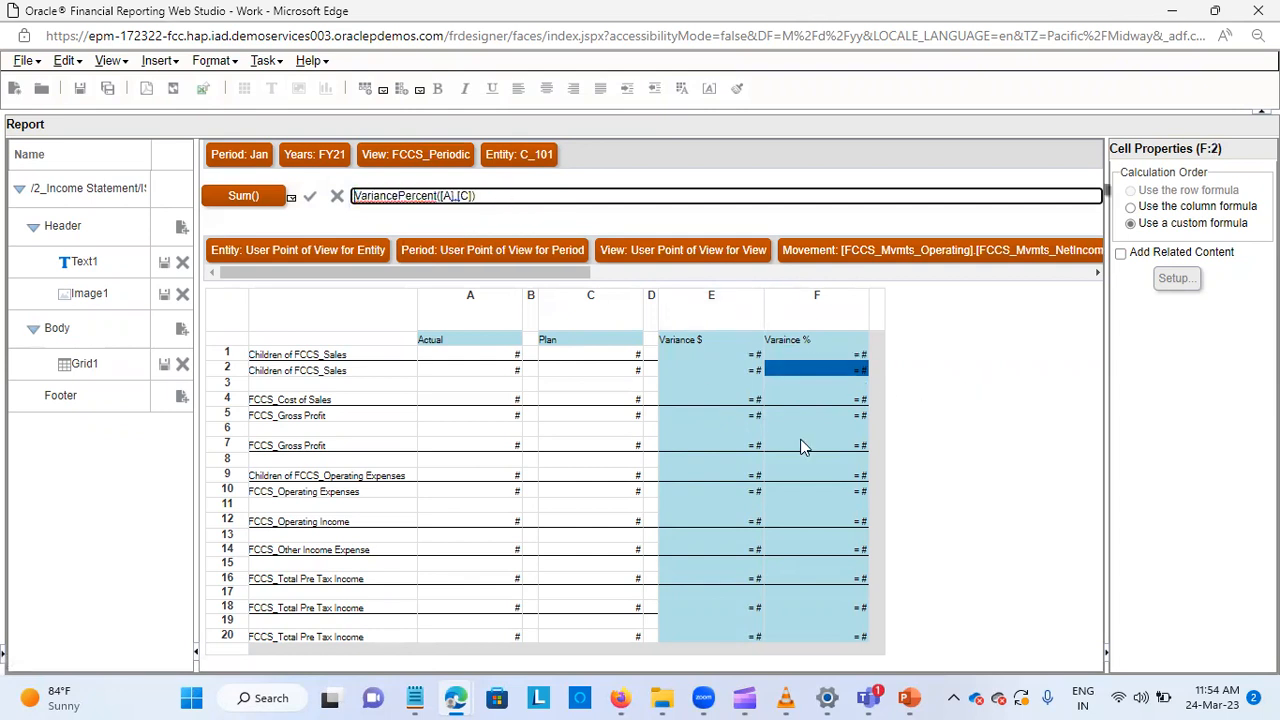
left_click(817, 401)
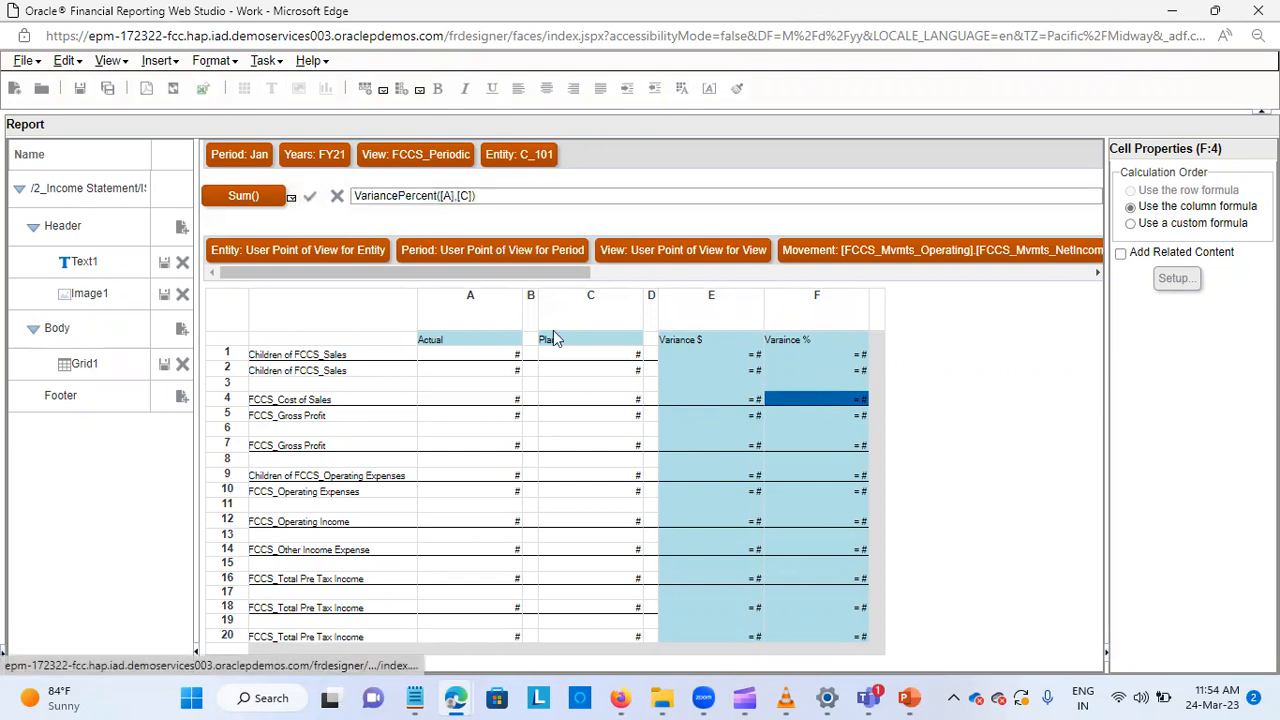
Select the row 1 account heading of the grid and save the income statement report.
left_click(712, 441)
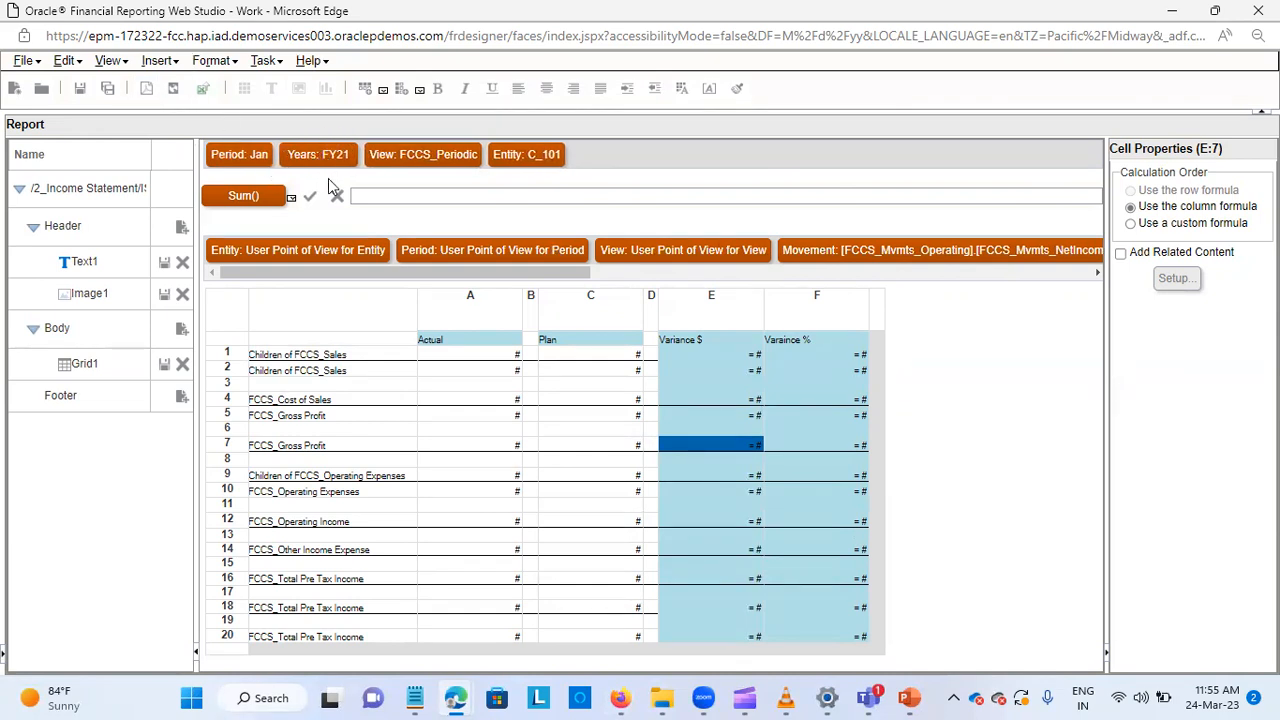
left_click(228, 355)
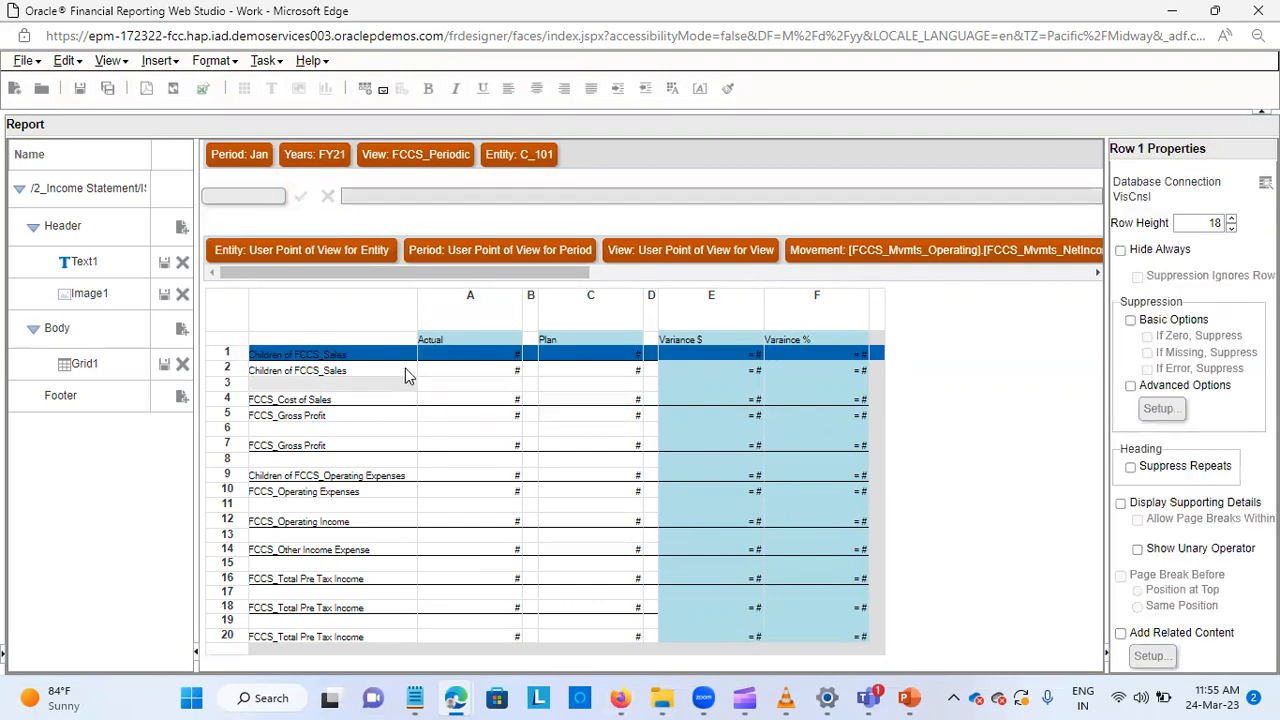
left_click(377, 357)
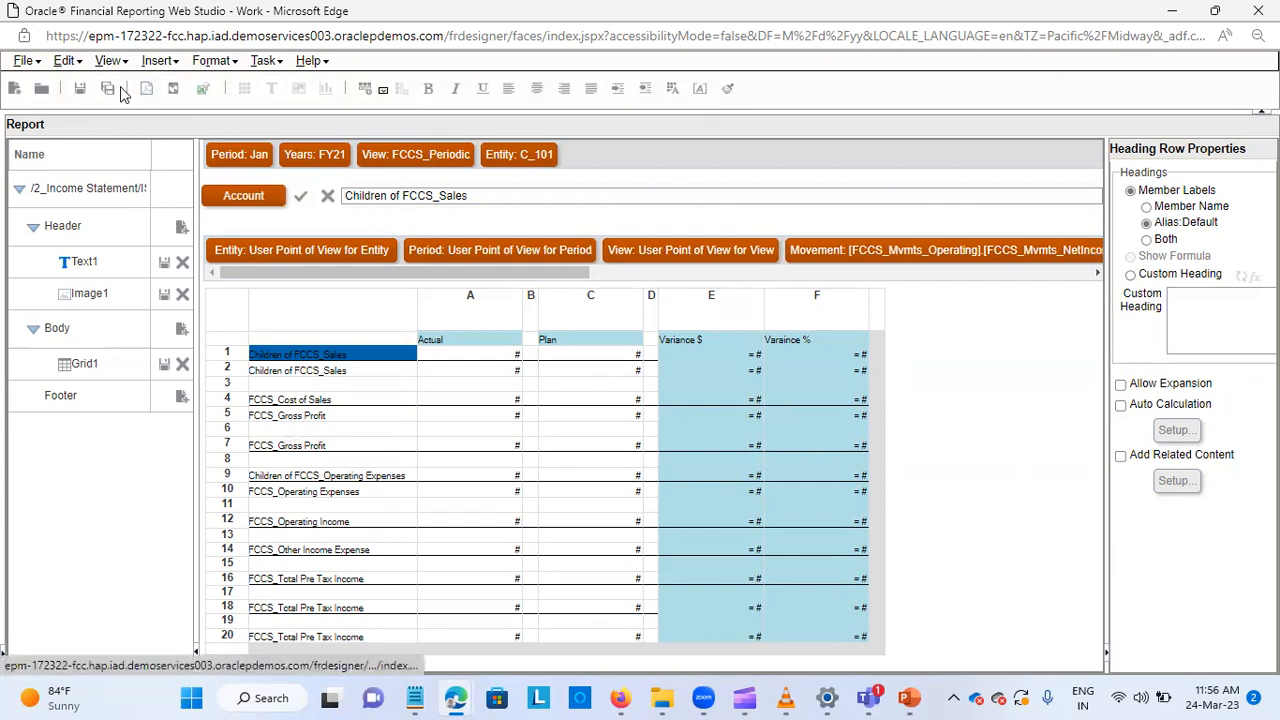
left_click(84, 88)
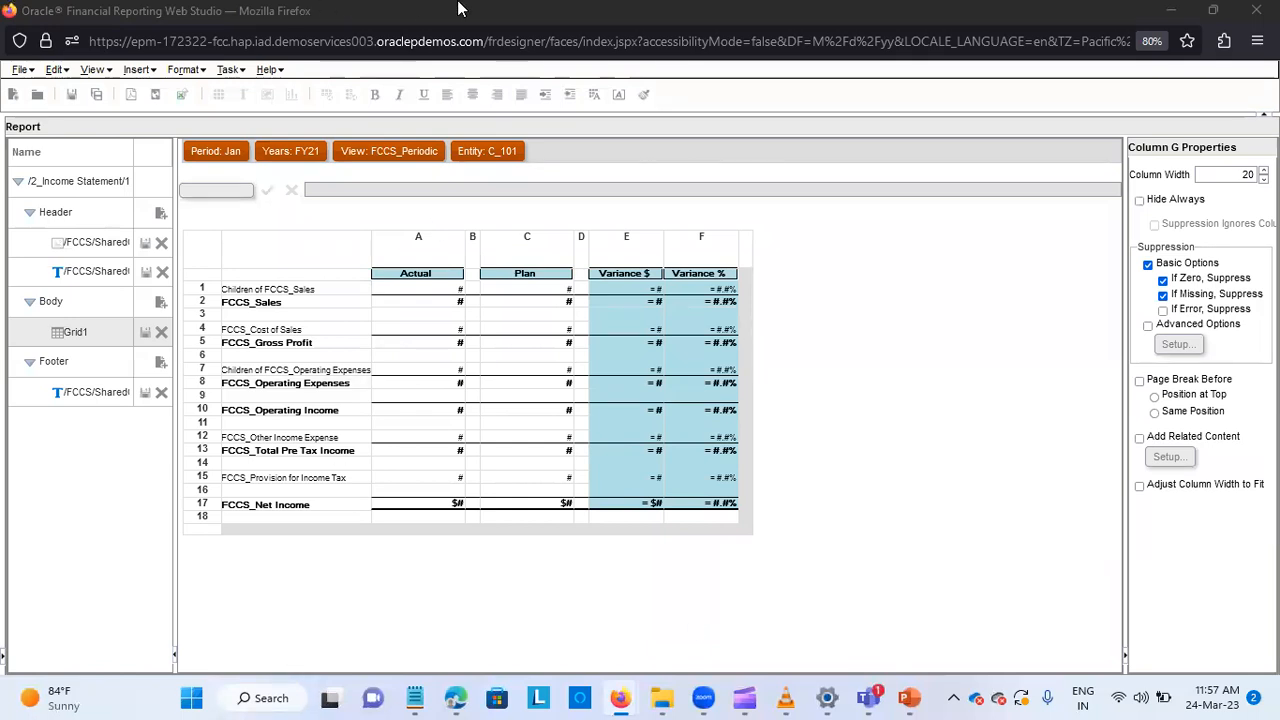
Preview the completed income statement report as a web page and look at the members available for Years.
left_click(981, 8)
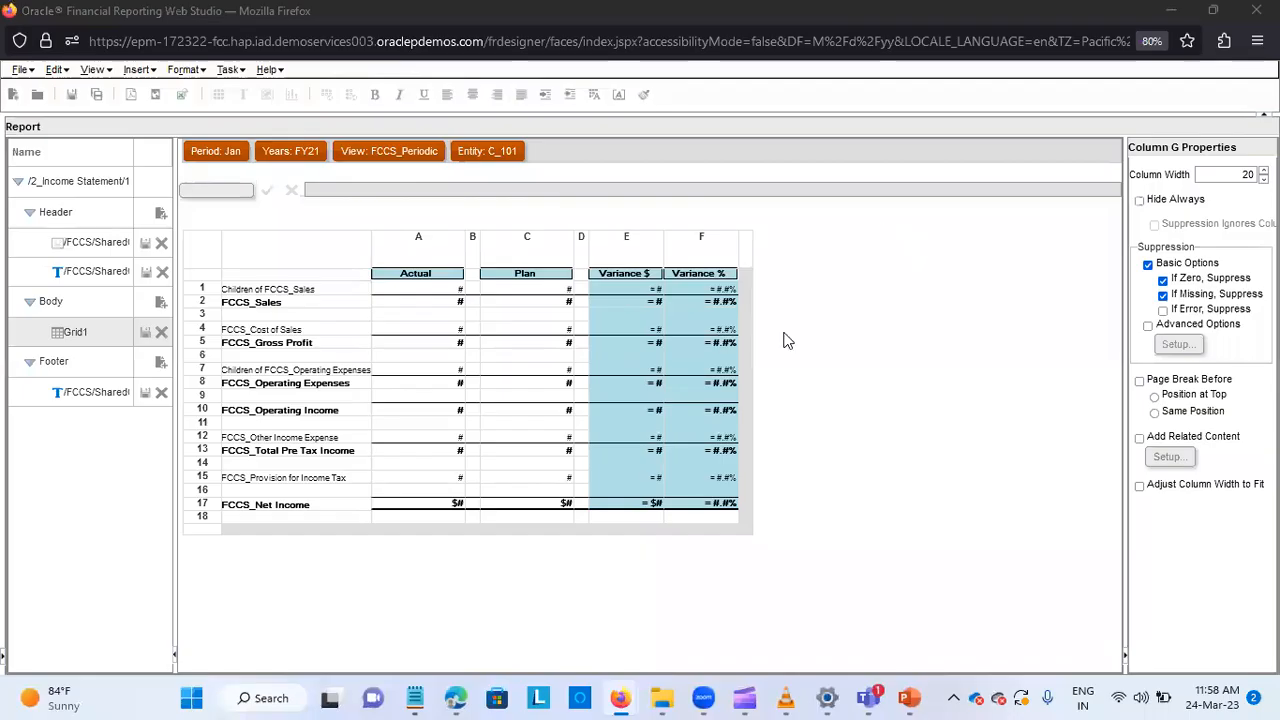
left_click(155, 95)
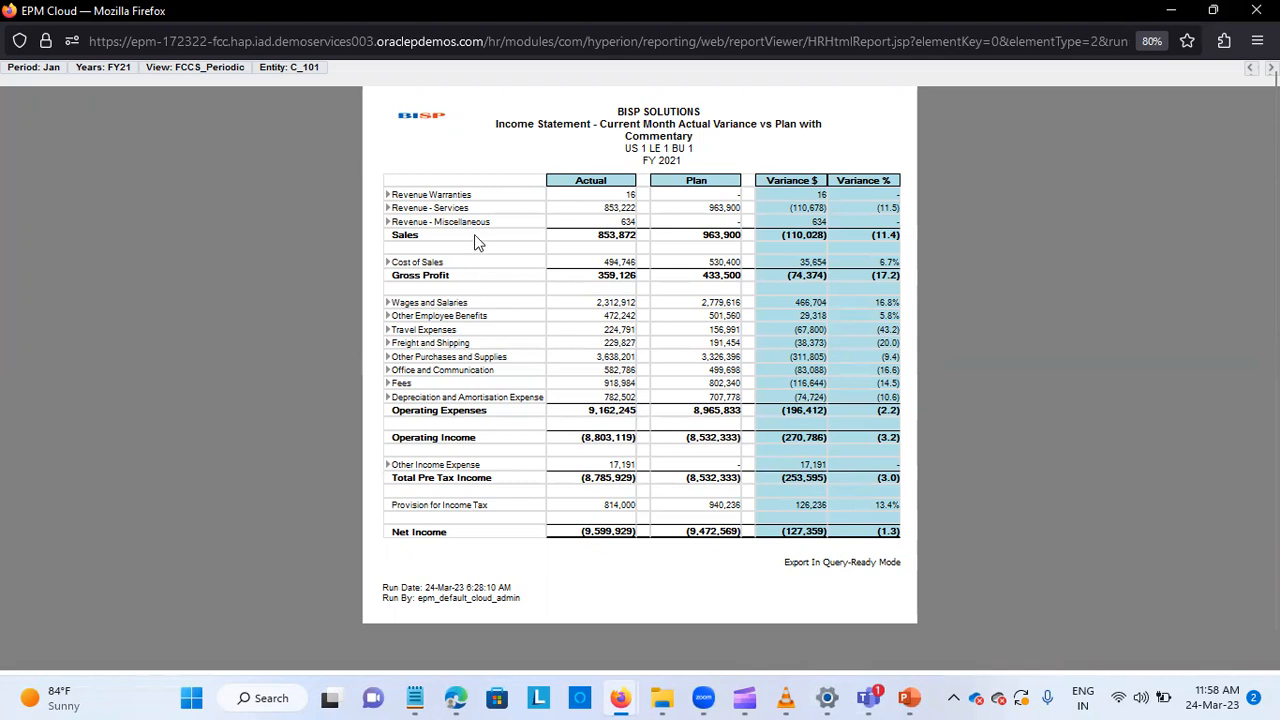
left_click(118, 67)
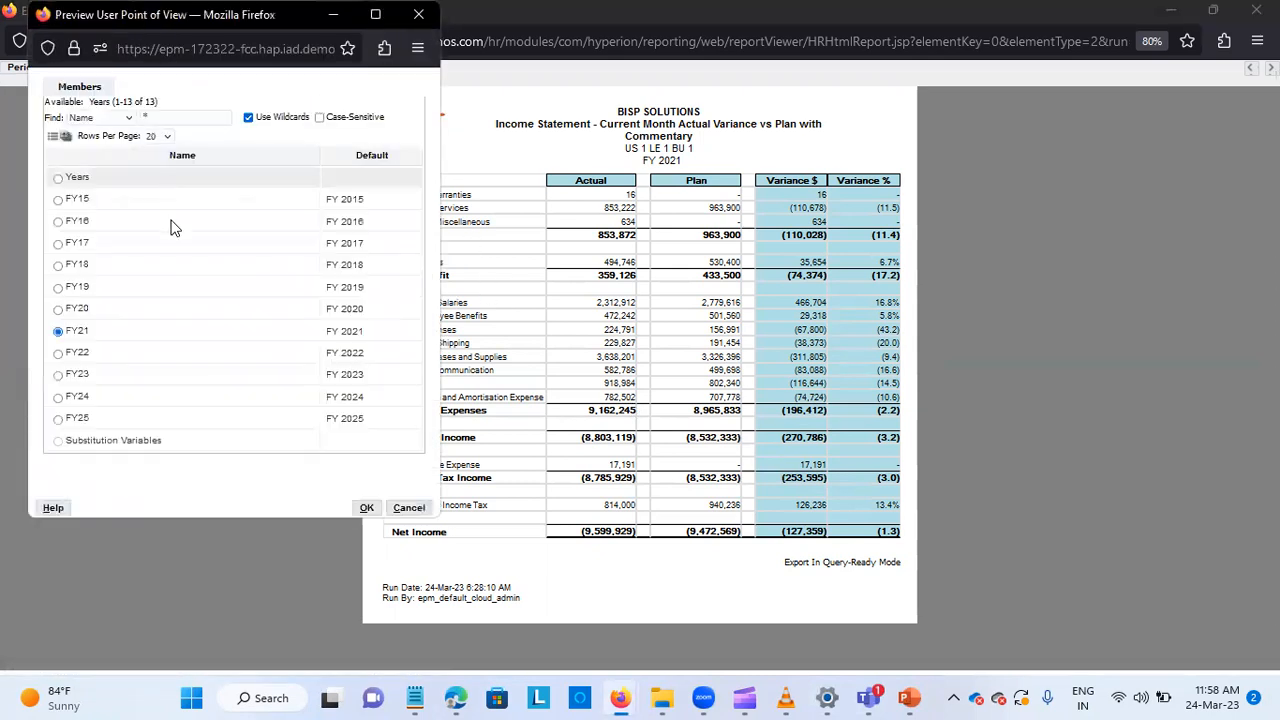
left_click(990, 292)
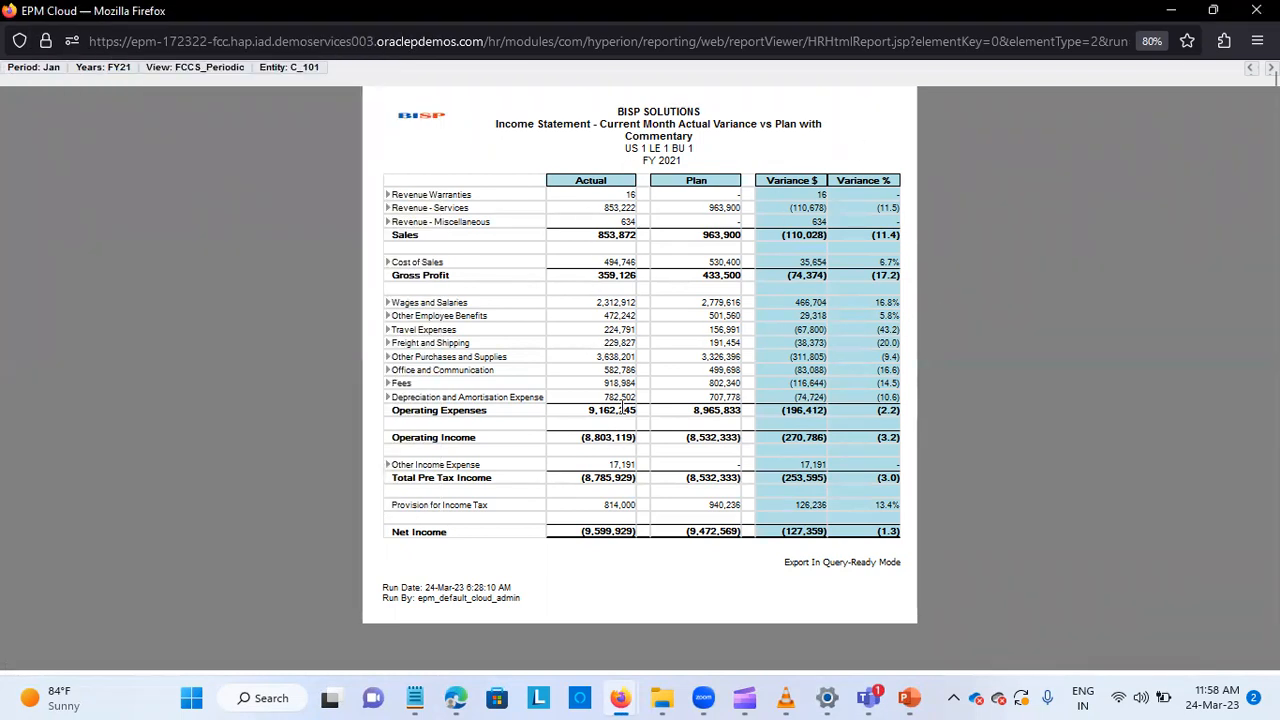